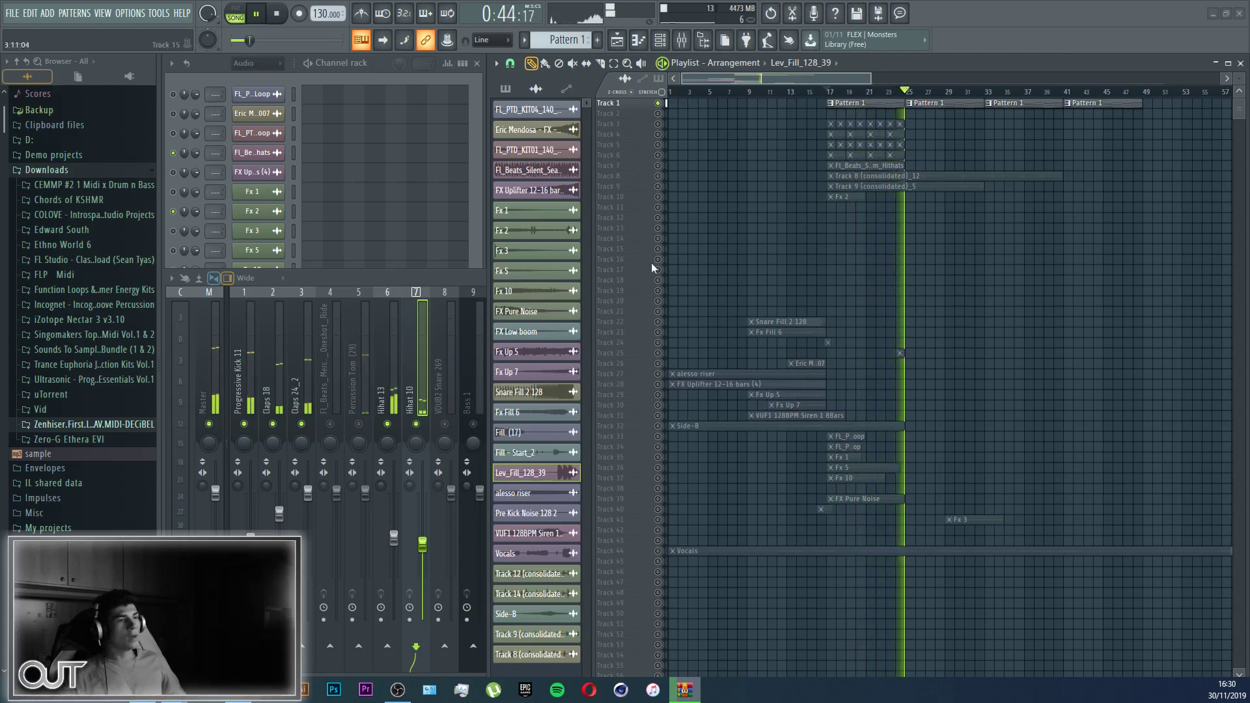
# Step: Unmute the Percussion Tom (29) and Ride mixer tracks, then raise the tom's volume and lower the ride's volume
pyautogui.click(437, 276)
pyautogui.click(364, 433)
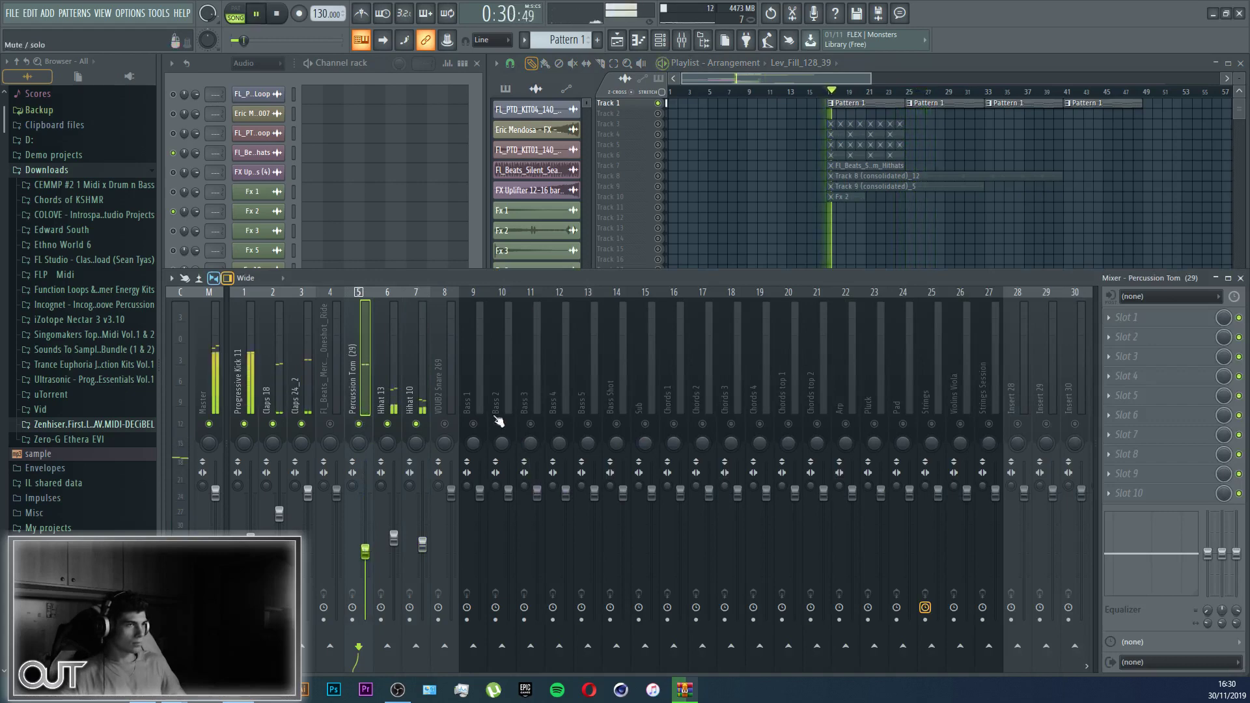
pyautogui.moveTo(337, 493); pyautogui.dragTo(337, 497)
pyautogui.click(334, 426)
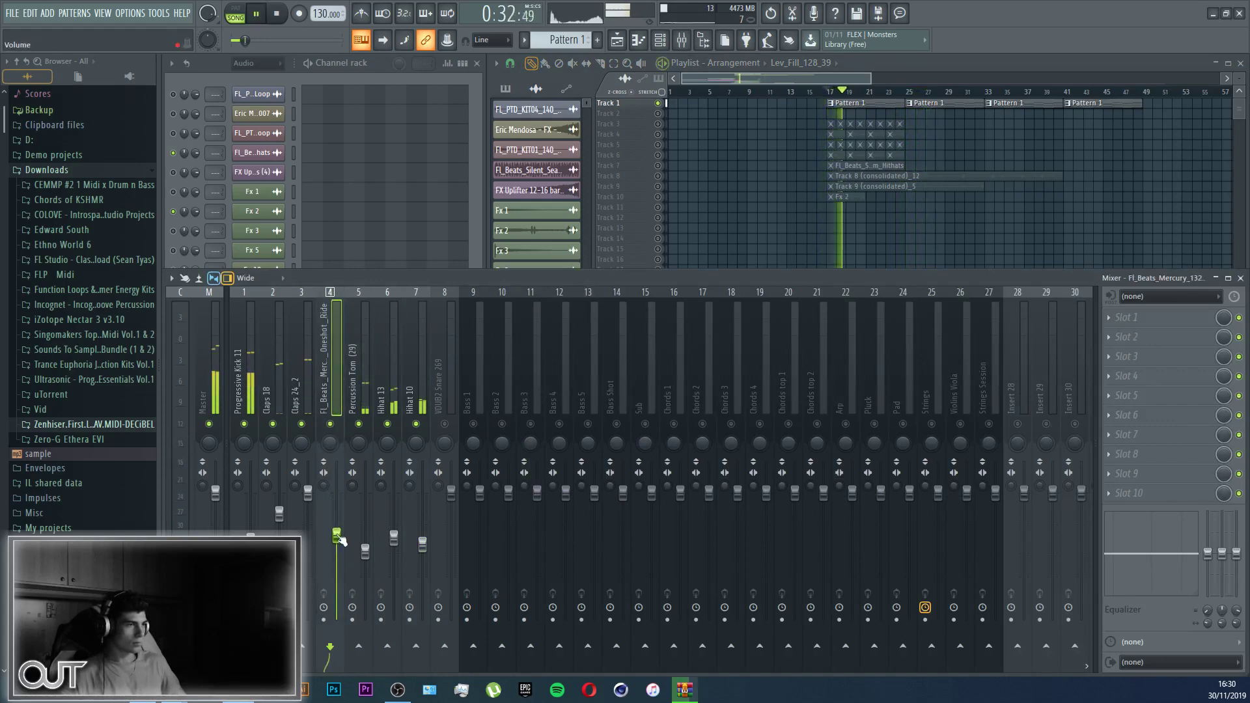
pyautogui.moveTo(358, 545); pyautogui.dragTo(358, 531)
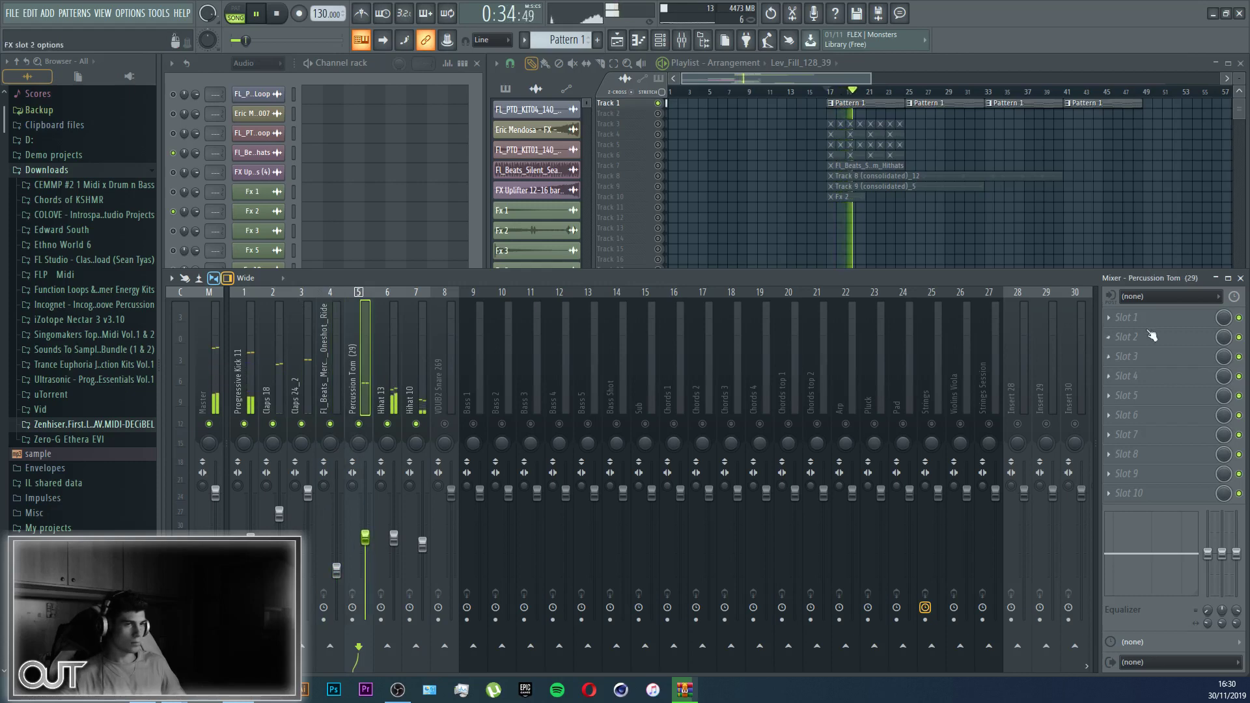
# Step: Load CamelCrusher on the Percussion Tom (29) track, adjust its Tube distortion, and lower the track's volume
pyautogui.click(1126, 318)
pyautogui.click(651, 150)
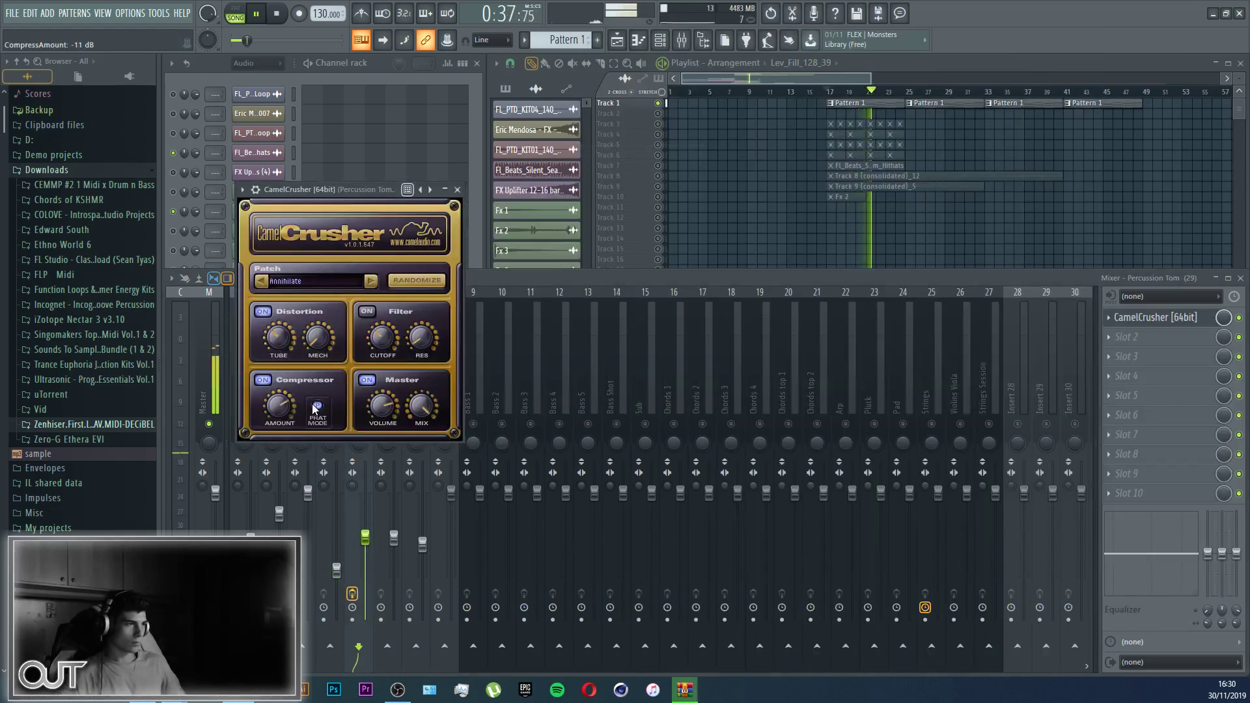
pyautogui.moveTo(282, 342); pyautogui.dragTo(281, 355)
pyautogui.press('Escape')
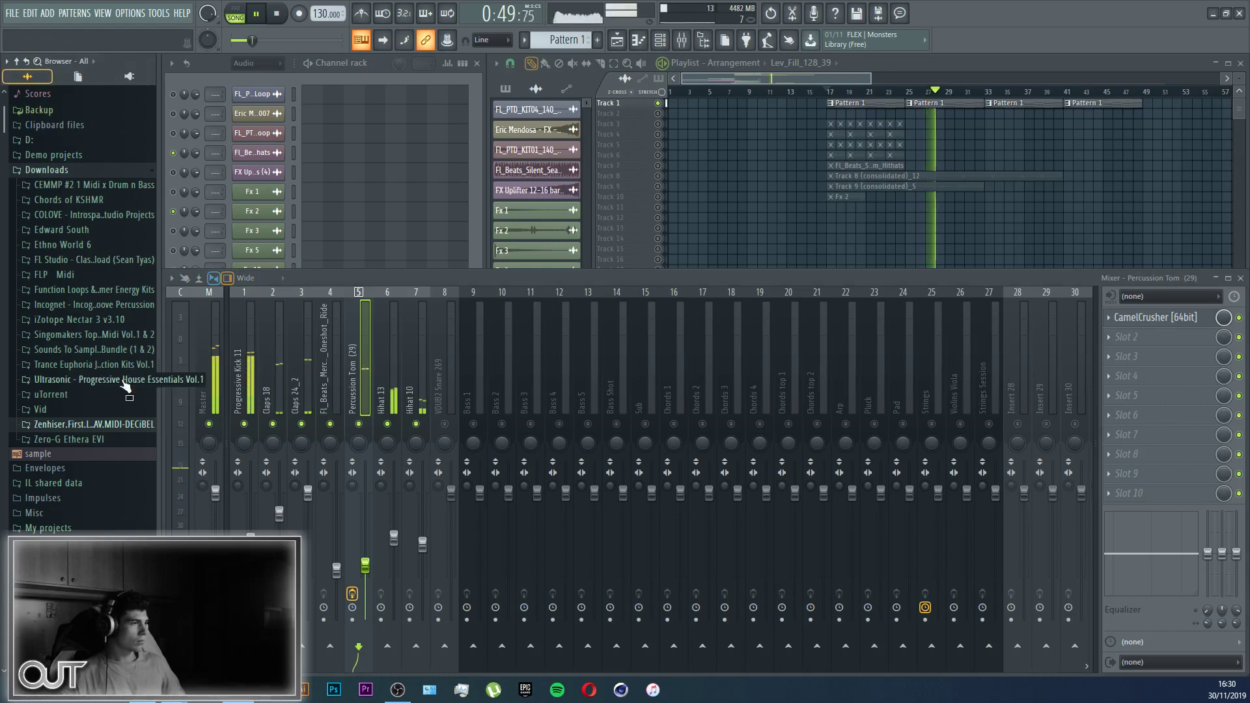
pyautogui.scroll(-6, 120, 399)
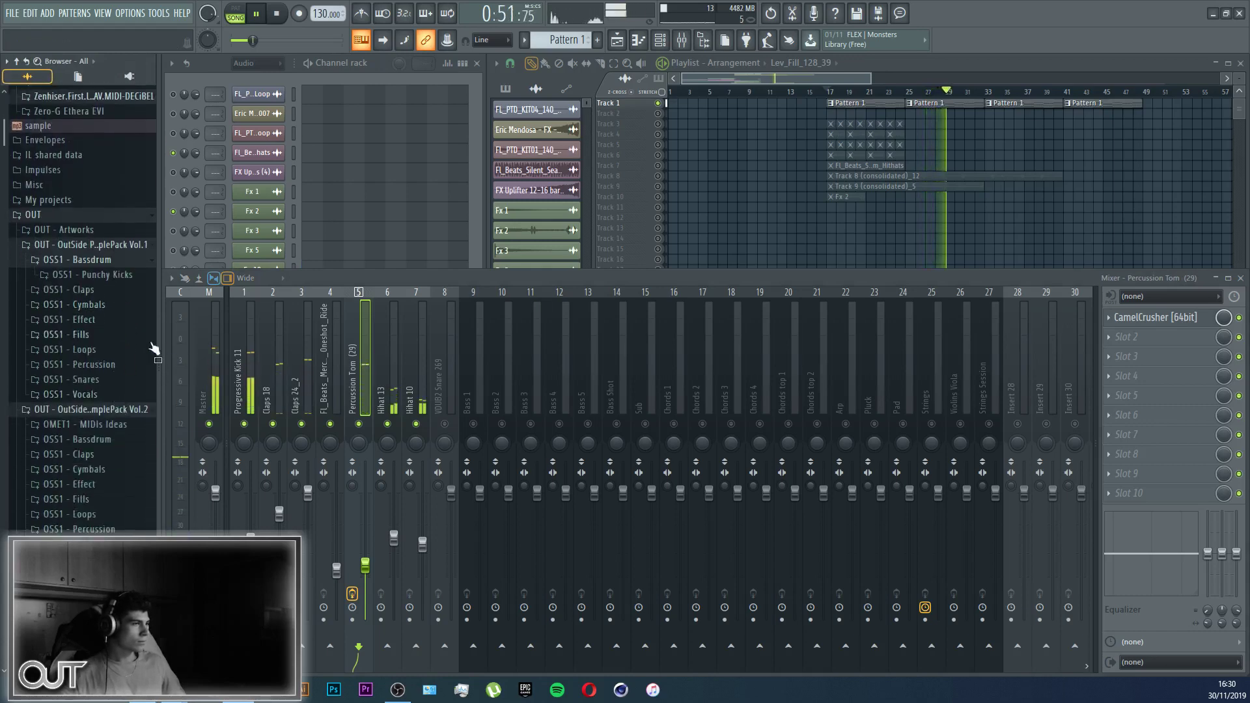
pyautogui.moveTo(365, 565); pyautogui.dragTo(365, 572)
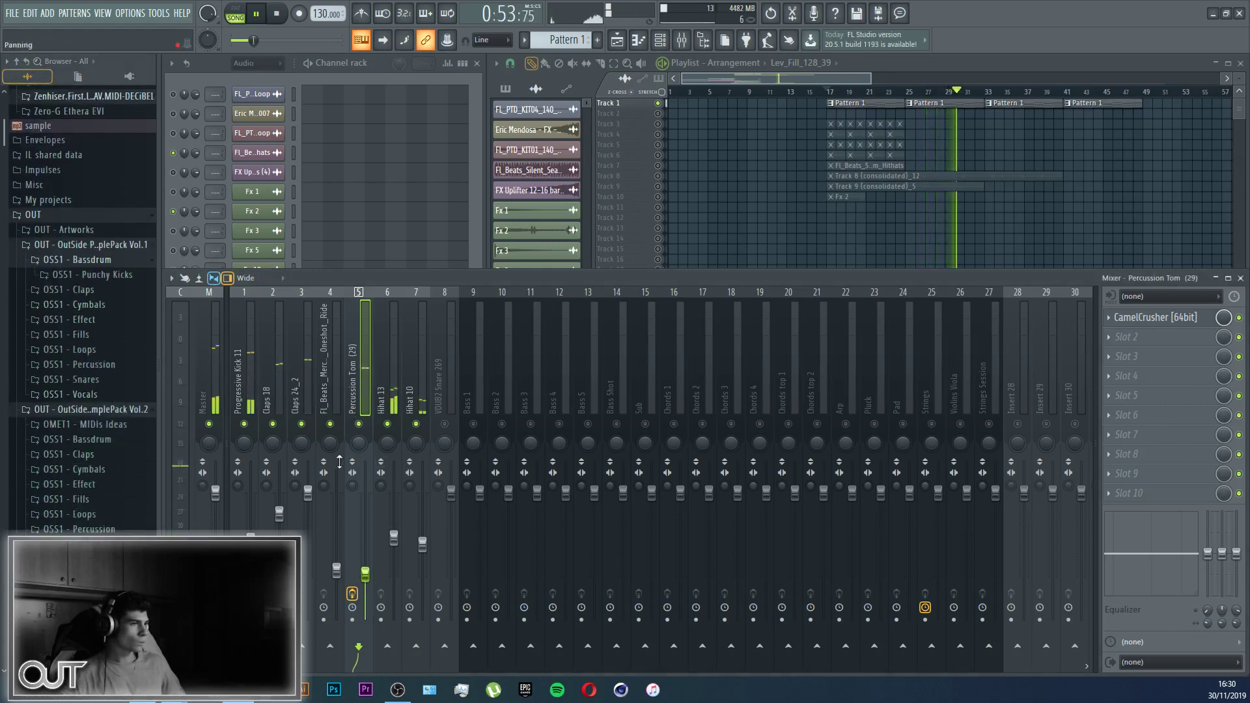
# Step: Show all channels in the Channel rack and lower the Ride mixer track's volume slightly
pyautogui.click(286, 99)
pyautogui.click(255, 64)
pyautogui.click(253, 120)
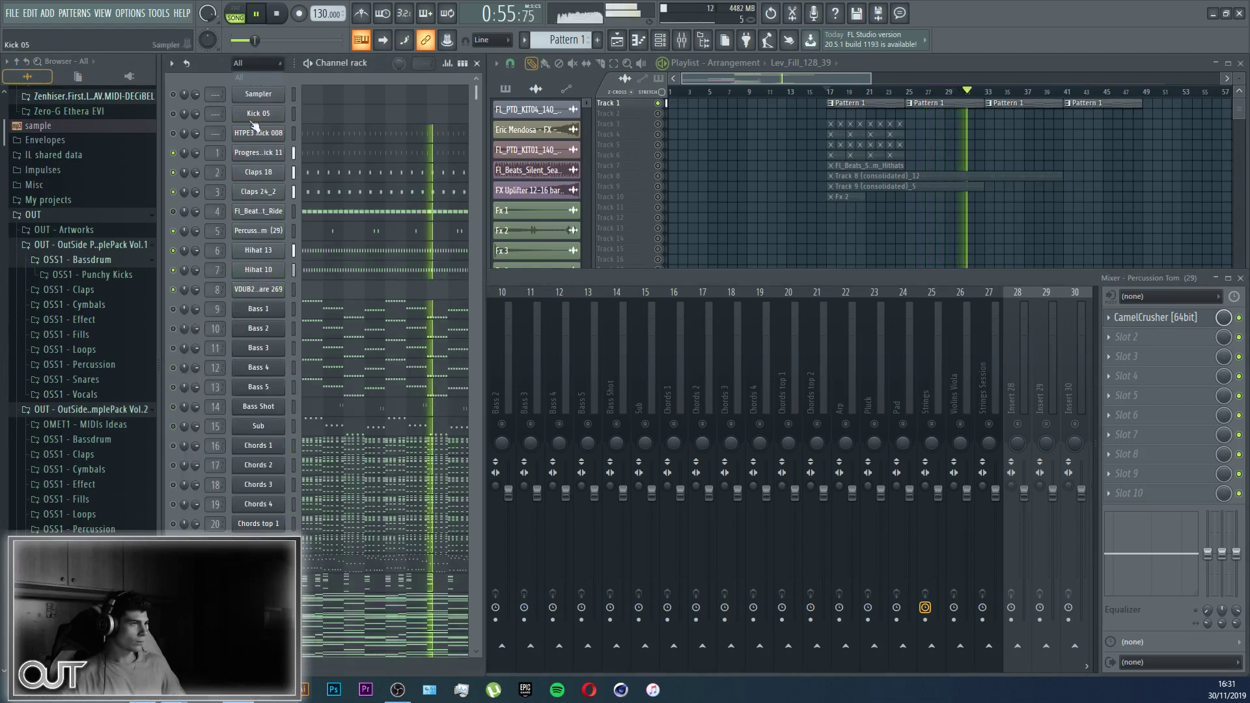
pyautogui.click(525, 280)
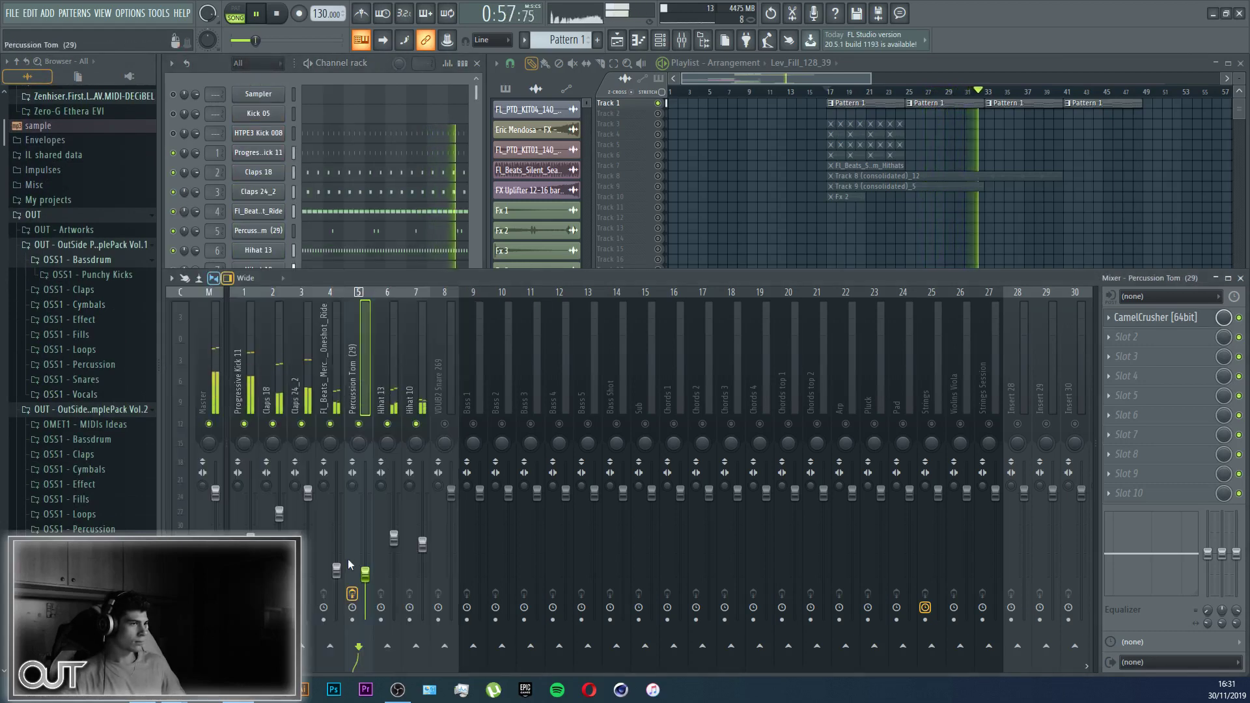
pyautogui.moveTo(337, 576); pyautogui.dragTo(337, 581)
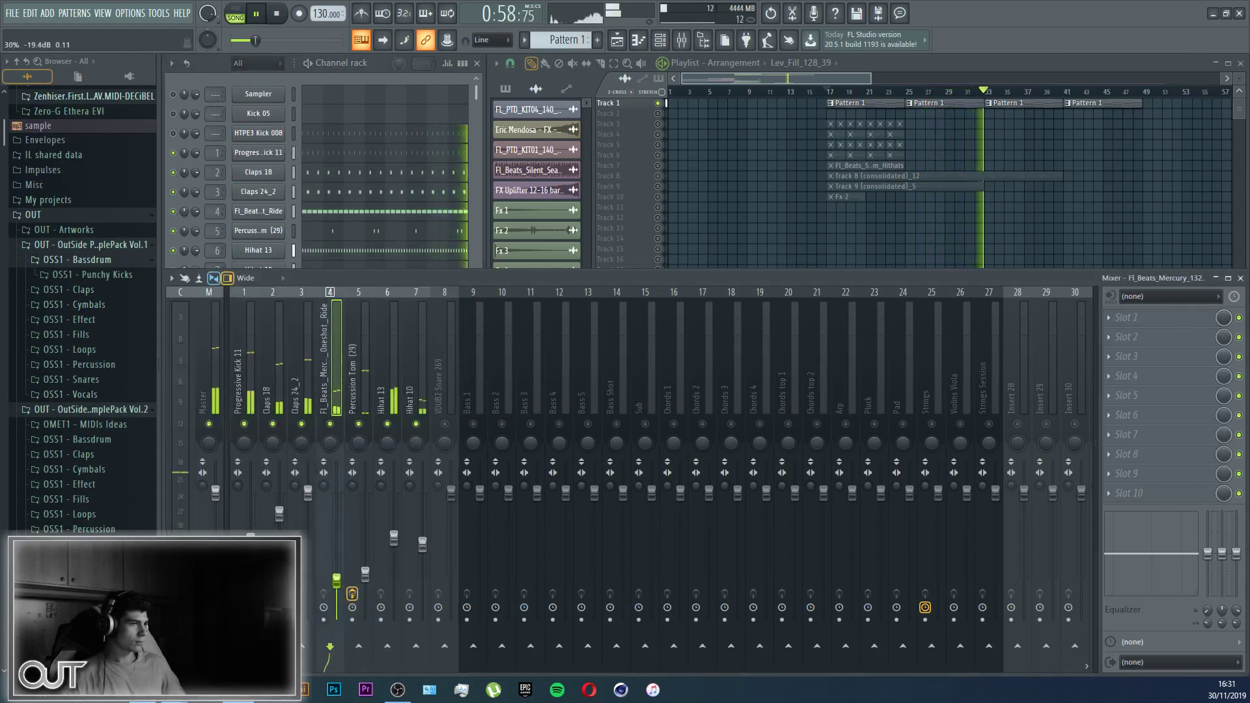
# Step: Lower the VDUB2 Snare 269 mixer track's volume and unmute that track
pyautogui.click(450, 505)
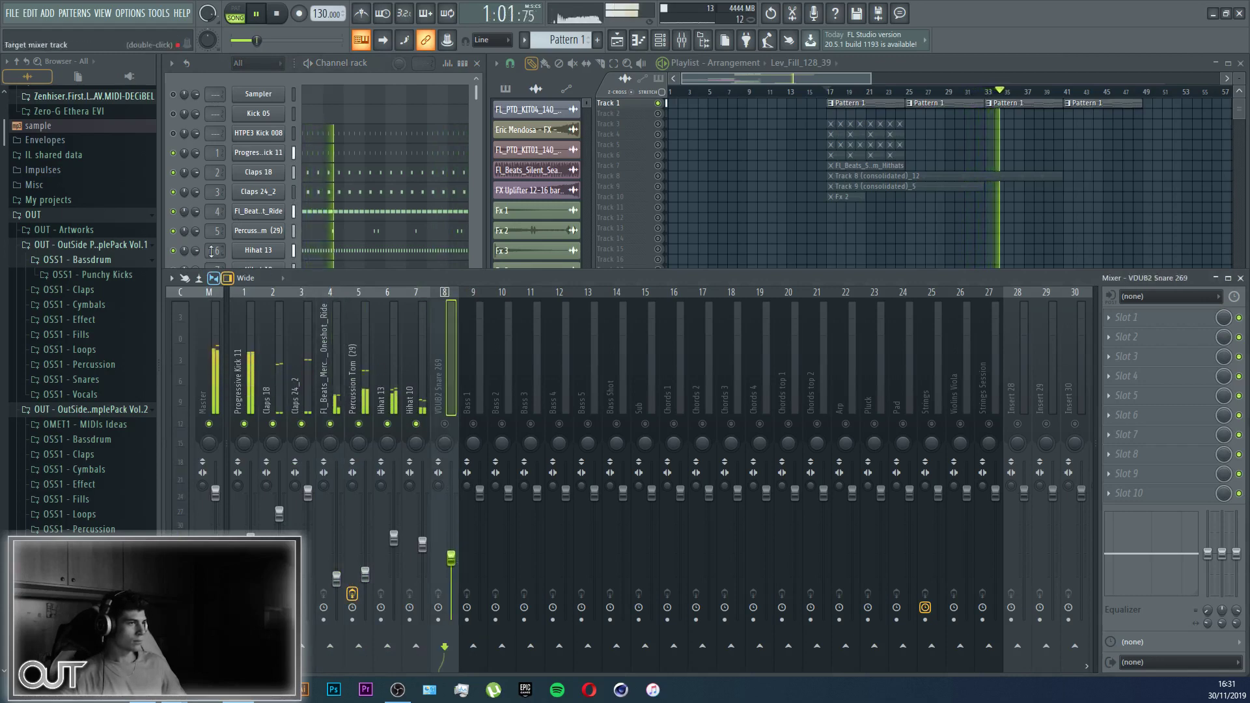
pyautogui.click(476, 208)
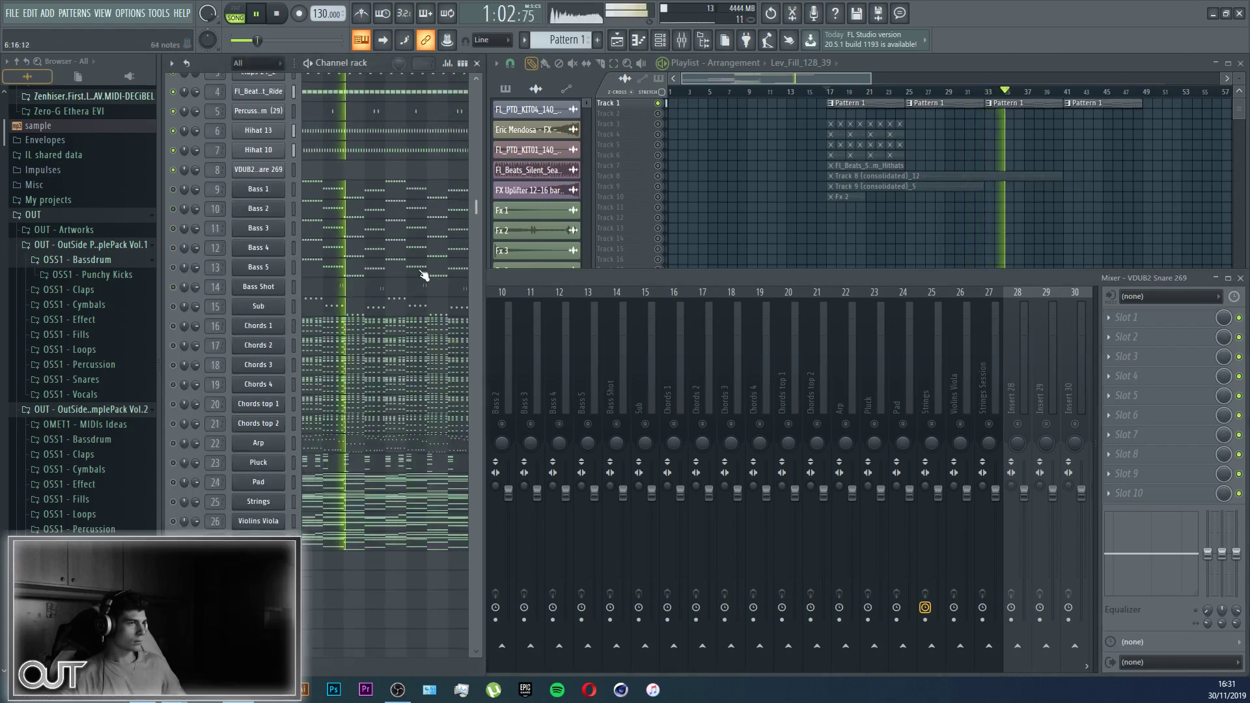
pyautogui.rightClick(267, 170)
pyautogui.click(456, 224)
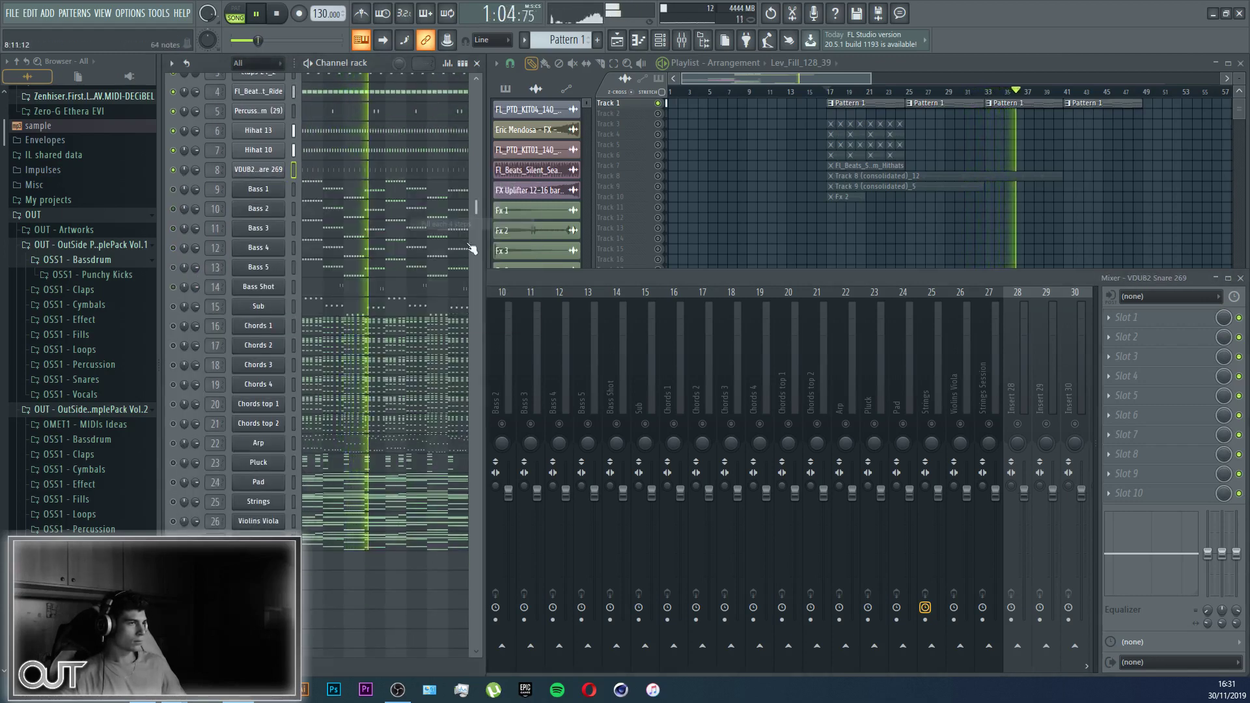
pyautogui.click(572, 278)
pyautogui.click(445, 425)
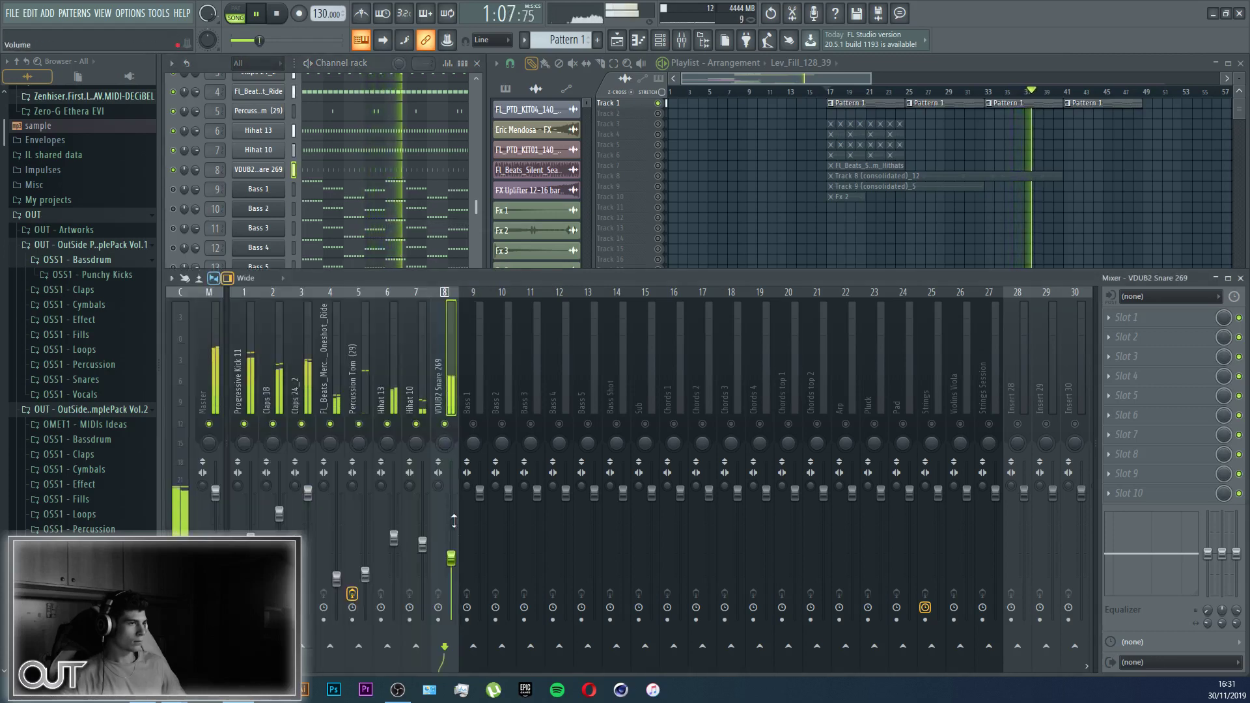
pyautogui.moveTo(456, 559); pyautogui.dragTo(456, 559)
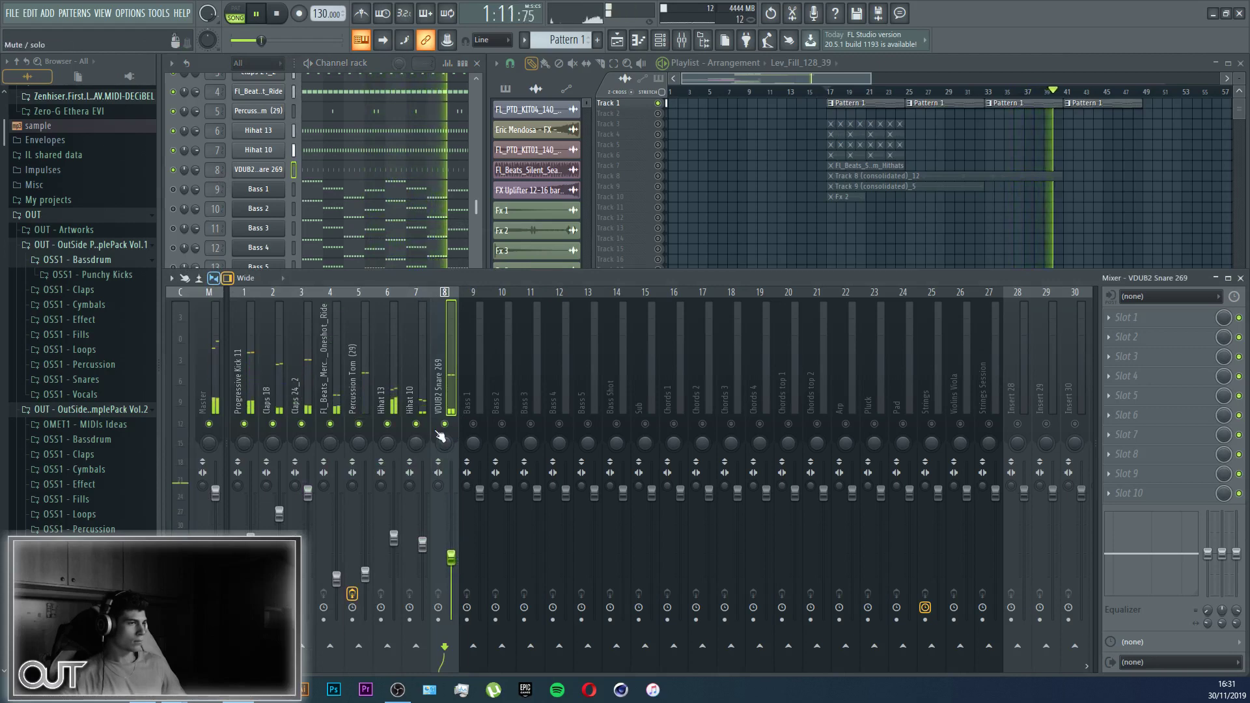
# Step: Solo the Bass 1 channel and leave only Bass 1 through Bass 5 enabled in the mixer besides the master
pyautogui.press('F9')
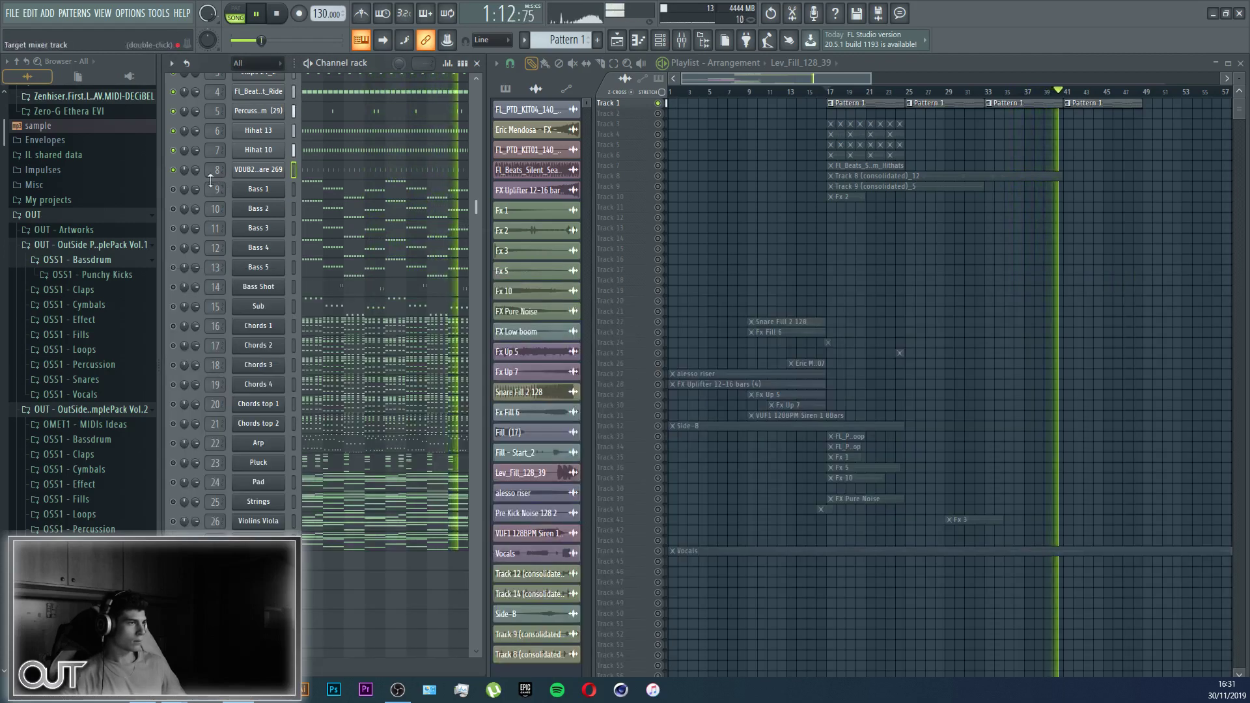
pyautogui.click(174, 189)
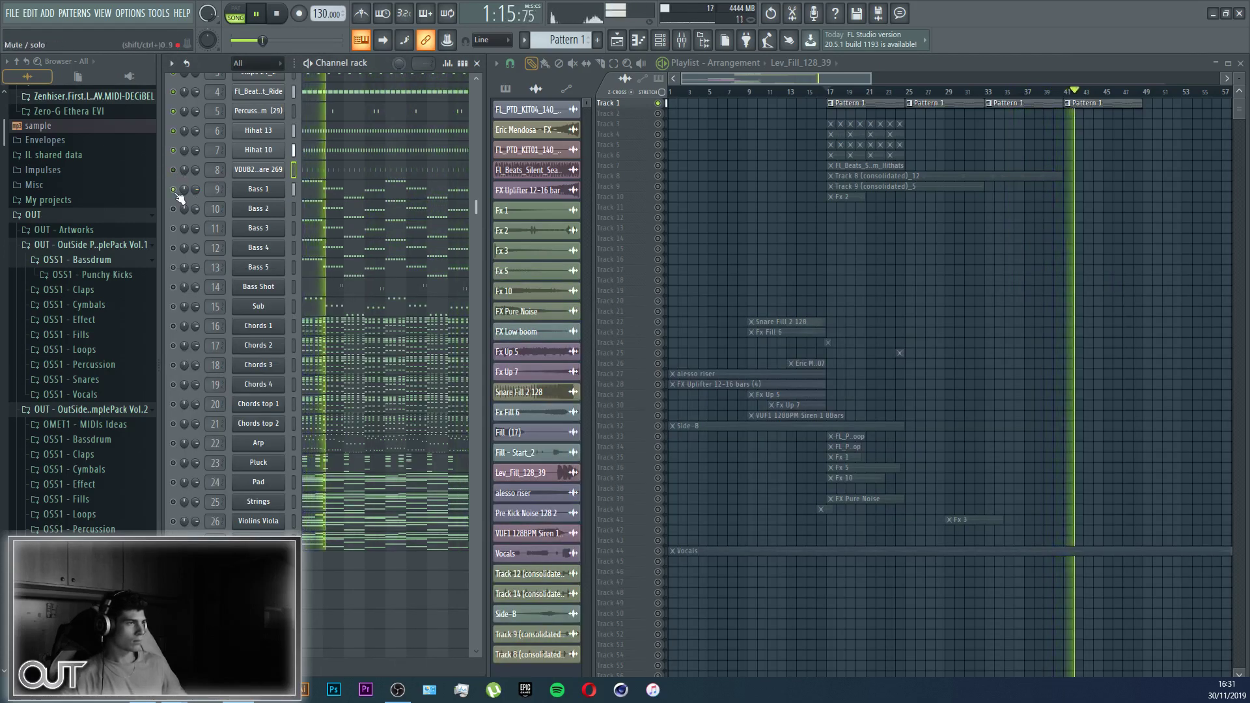
pyautogui.press('F9')
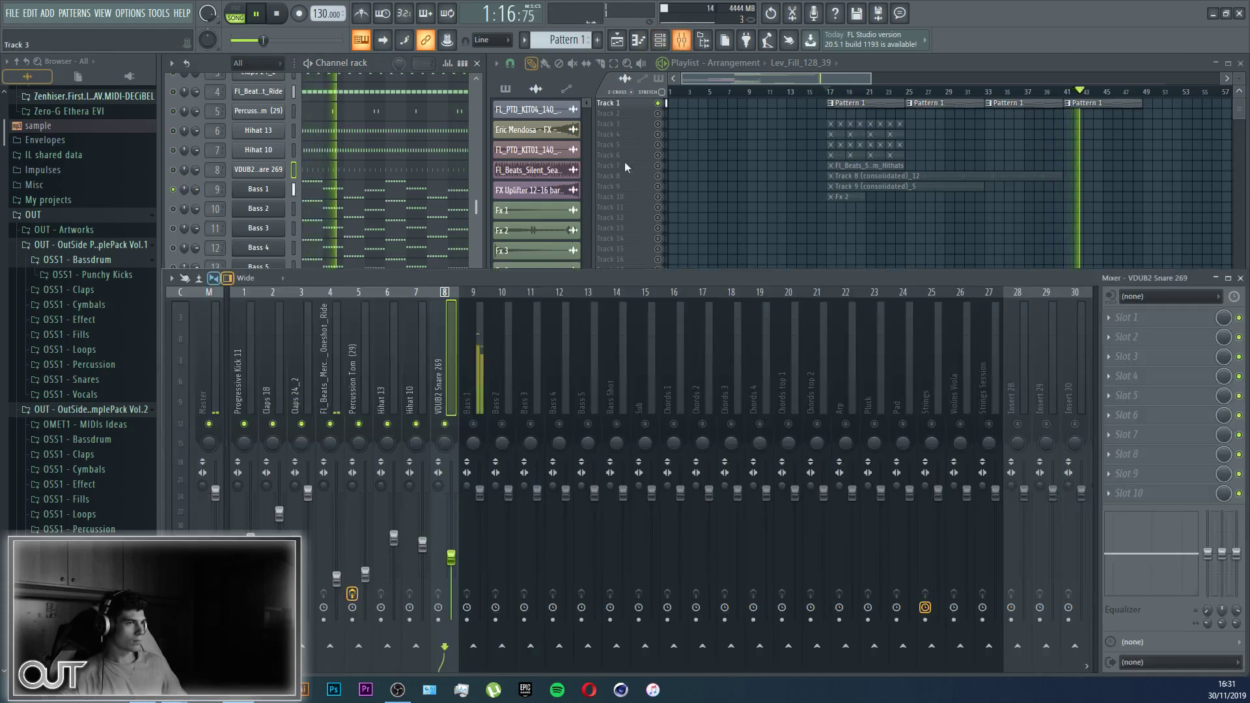
pyautogui.click(473, 424)
pyautogui.click(502, 424)
pyautogui.click(531, 424)
pyautogui.click(560, 424)
pyautogui.click(588, 424)
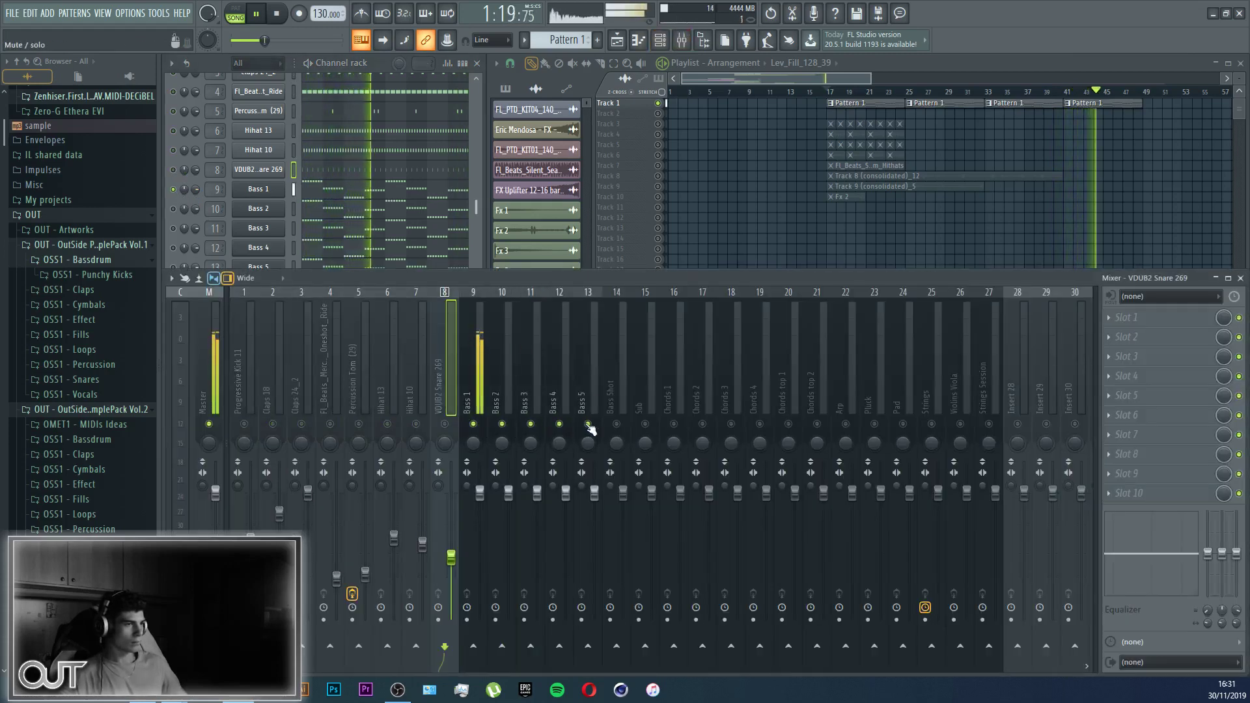
# Step: Unsolo the Bass 1 channel in the Channel rack and mute mixer tracks Bass 2 through Bass 5
pyautogui.rightClick(174, 189)
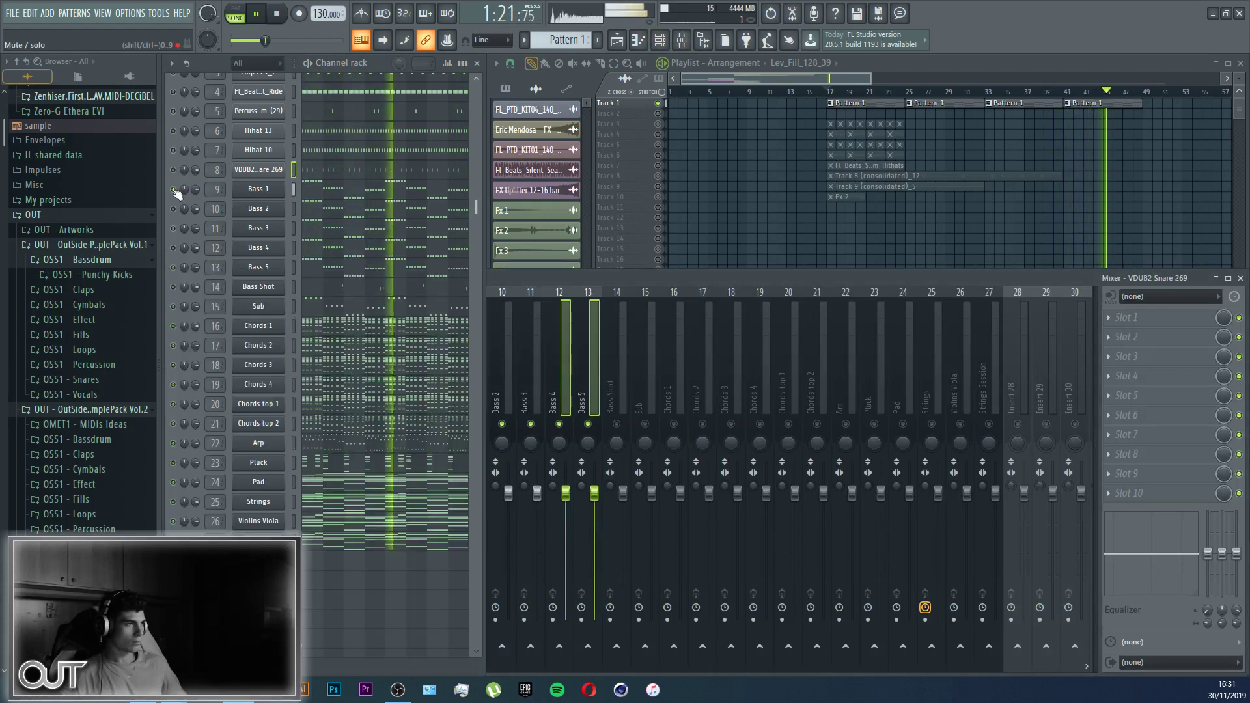
pyautogui.click(534, 427)
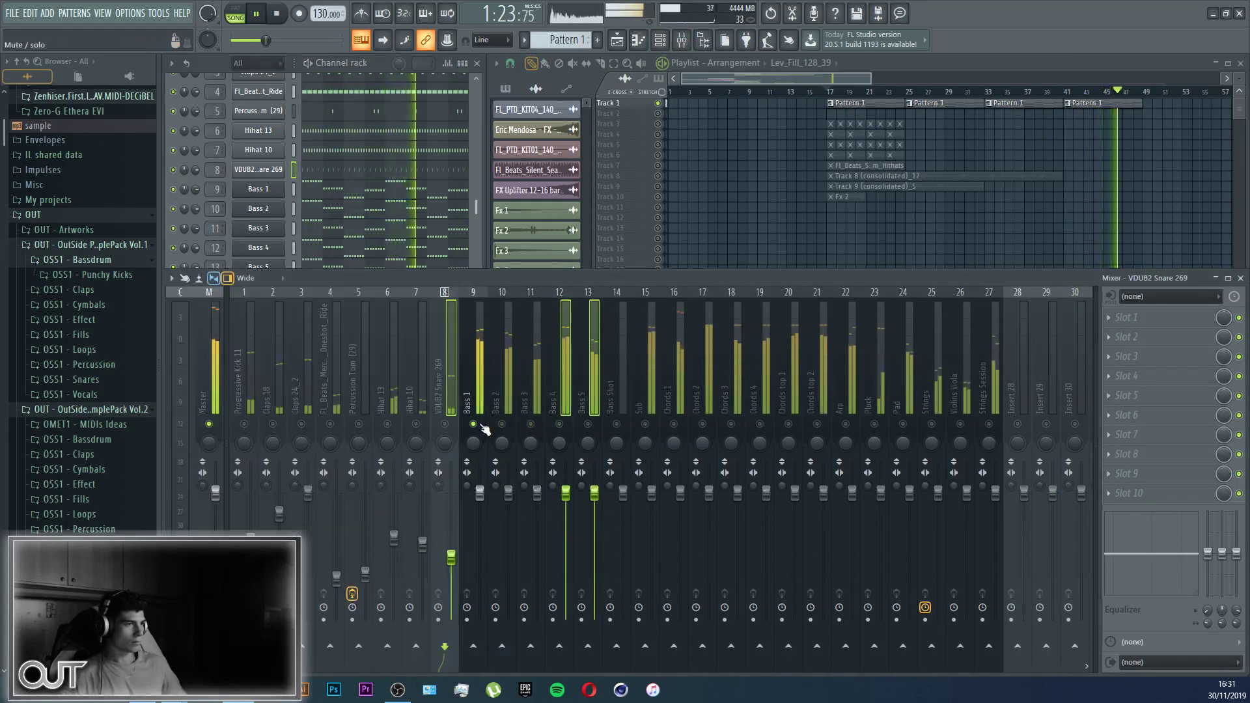
pyautogui.scroll(3, 318, 170)
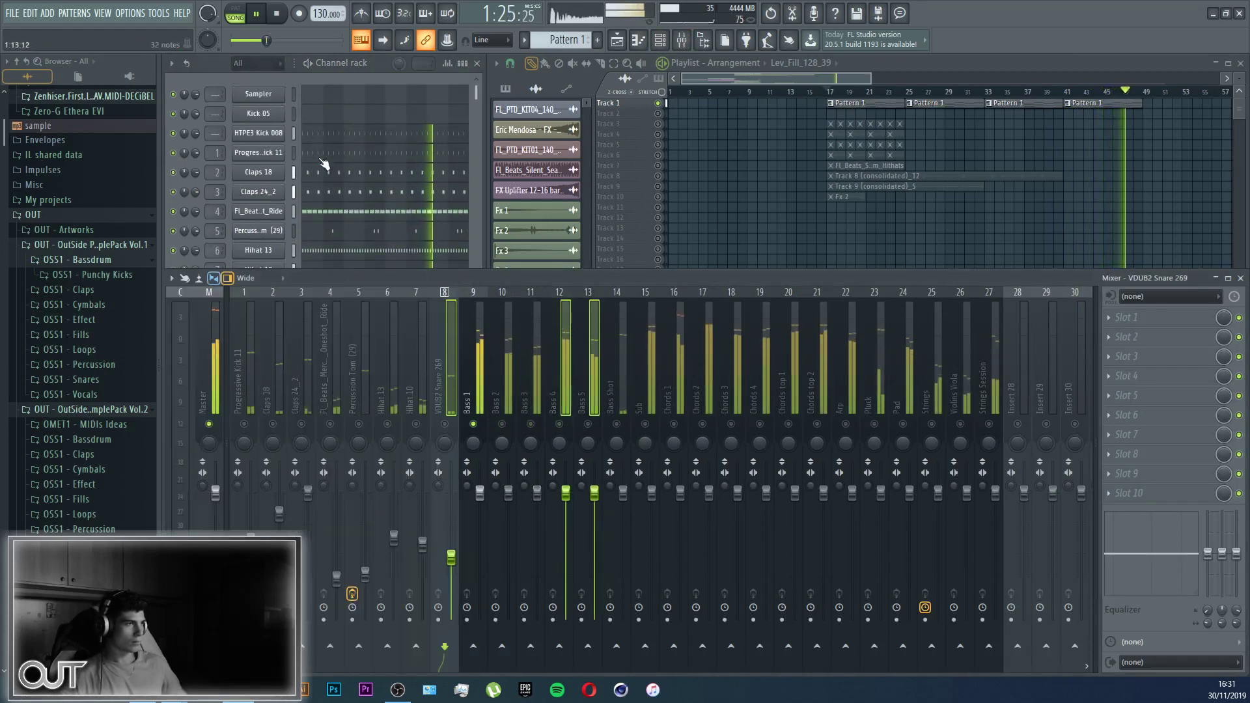
pyautogui.click(294, 134)
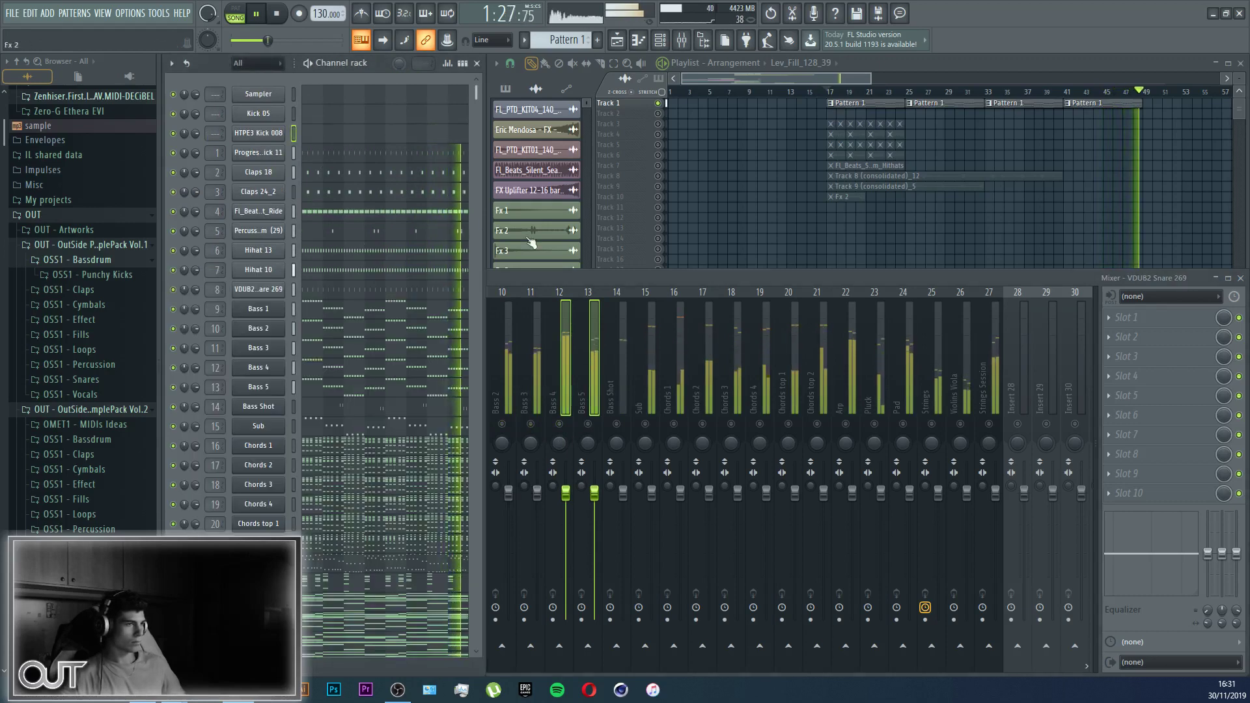
# Step: Select mixer tracks Bass 1 through Bass 5 together and route them to Insert 28 only
pyautogui.click(508, 417)
pyautogui.moveTo(475, 368); pyautogui.dragTo(581, 364)
pyautogui.scroll(-2, 584, 376)
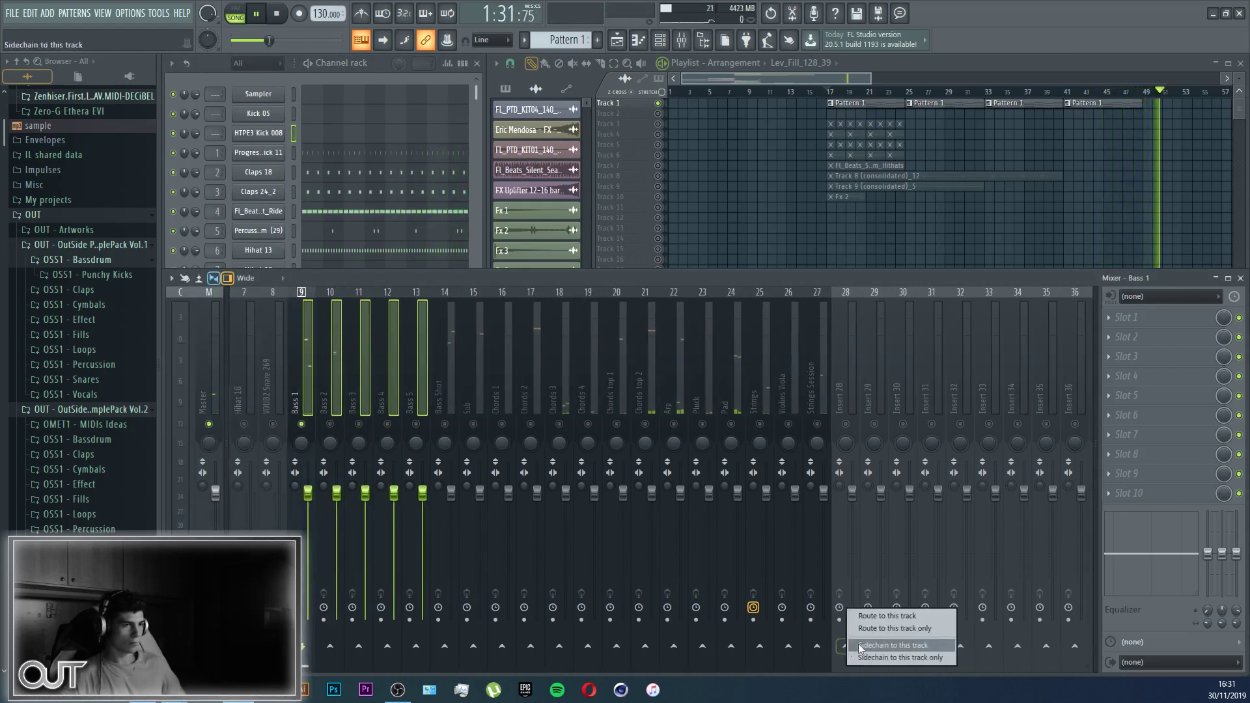
pyautogui.click(842, 338)
pyautogui.rightClick(842, 344)
pyautogui.click(876, 304)
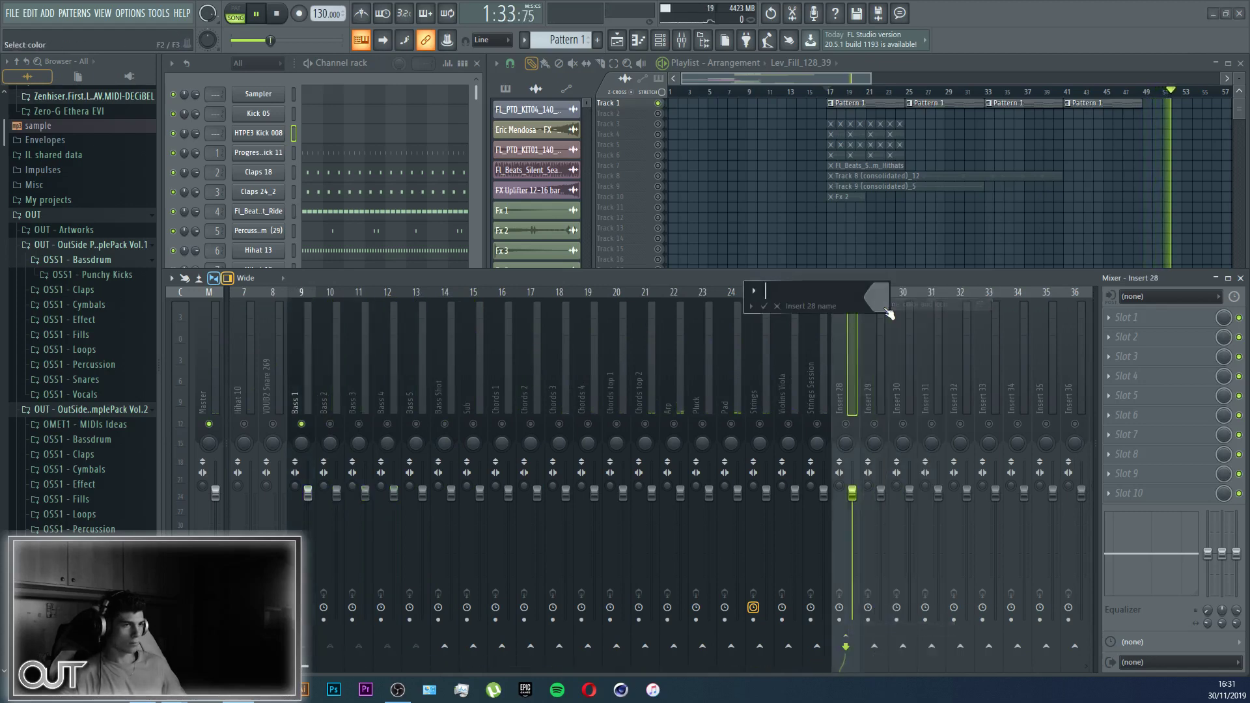
pyautogui.press('Escape')
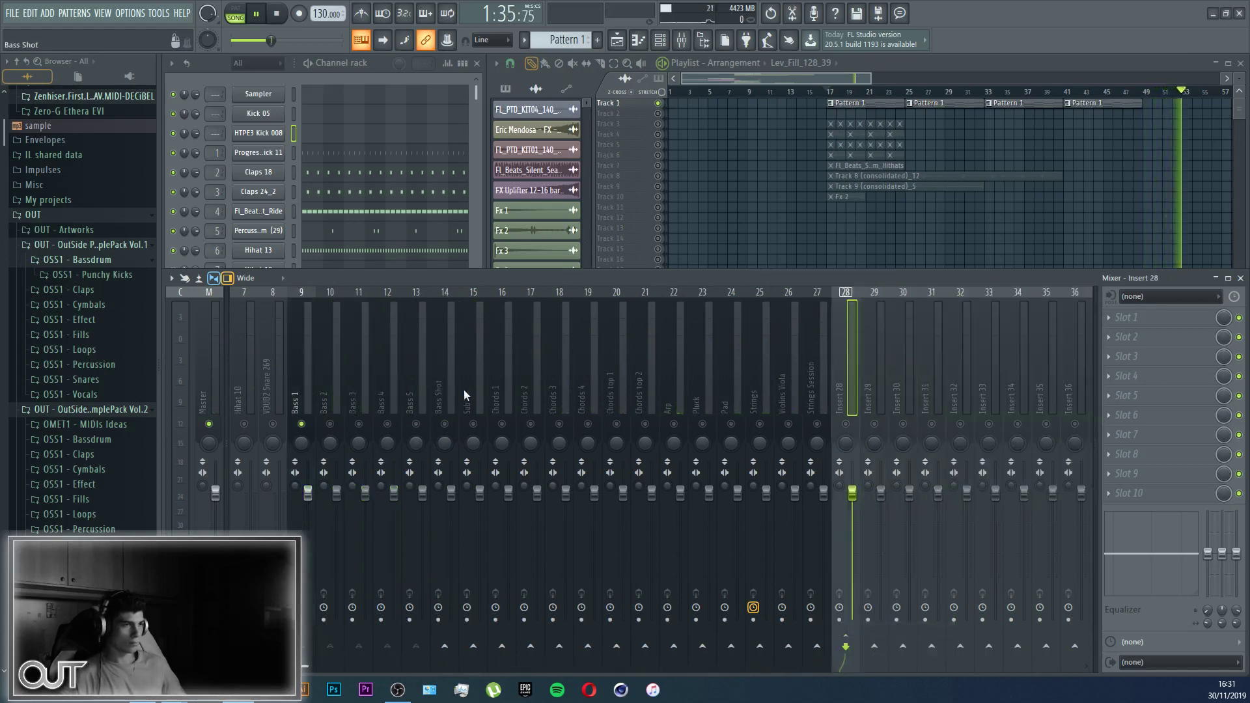
pyautogui.rightClick(465, 390)
pyautogui.click(524, 306)
pyautogui.press('Escape')
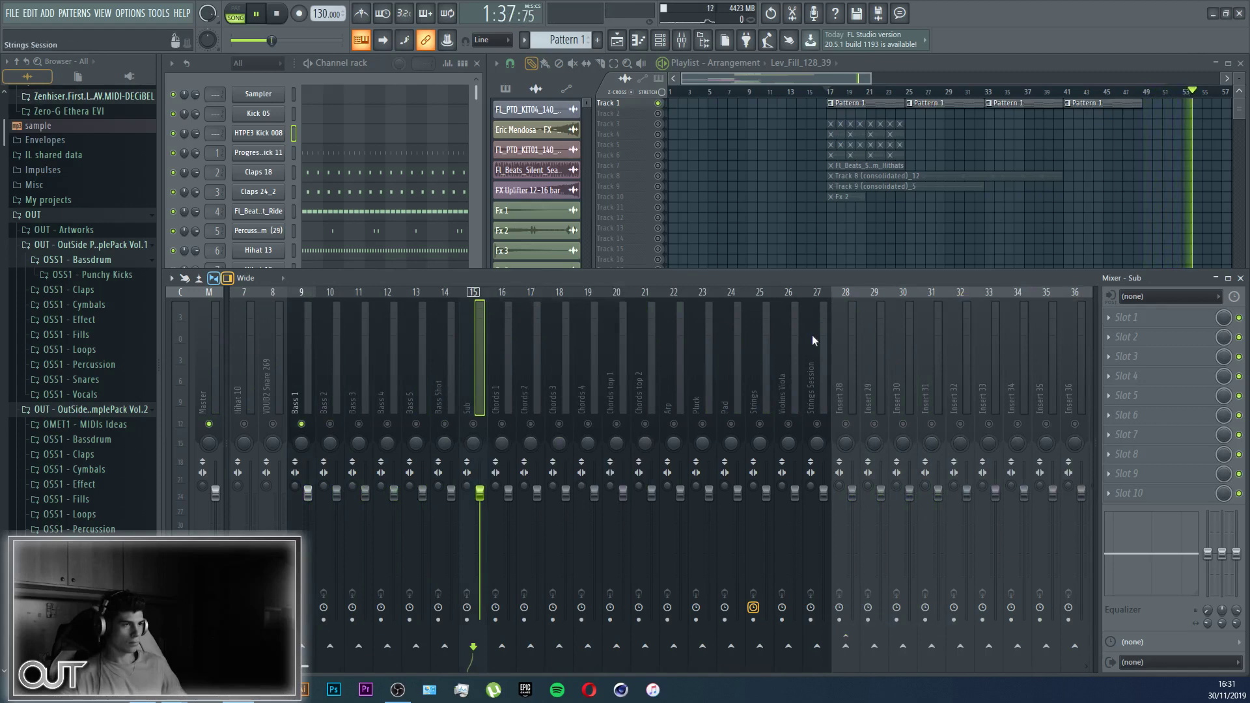
# Step: Rename mixer track Insert 28 as Bass BUS
pyautogui.rightClick(846, 288)
pyautogui.click(884, 304)
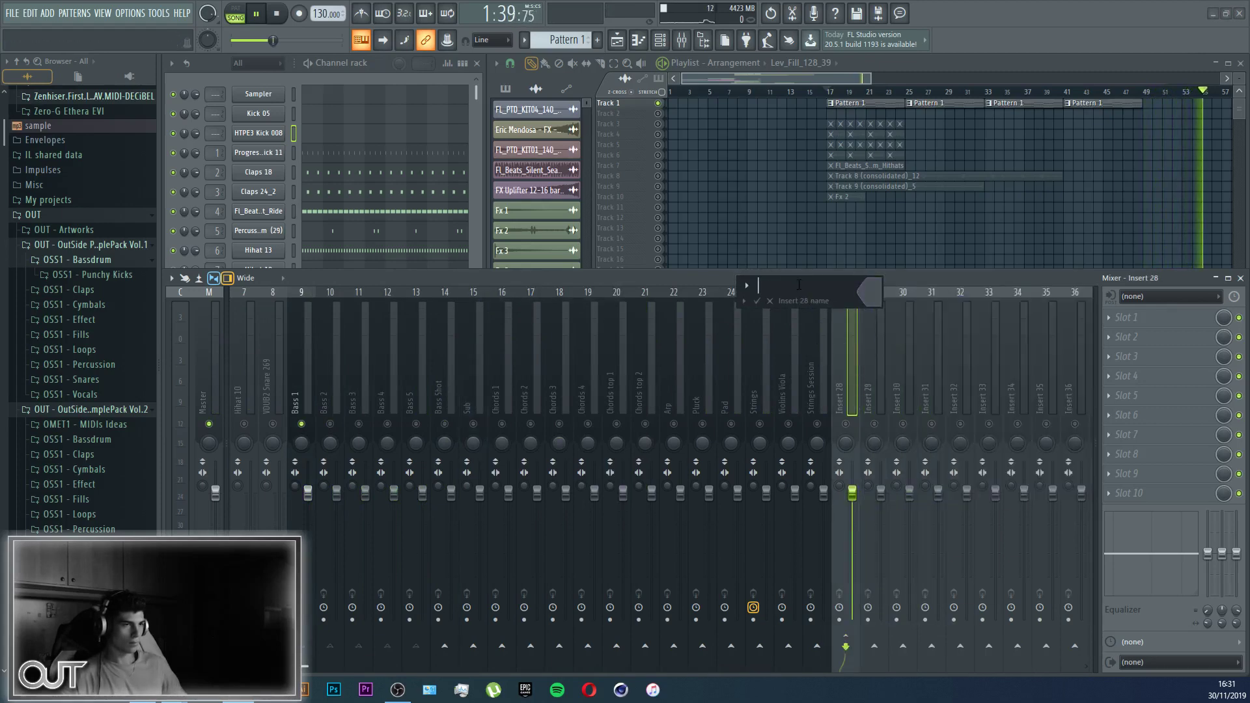
pyautogui.write('Bas')
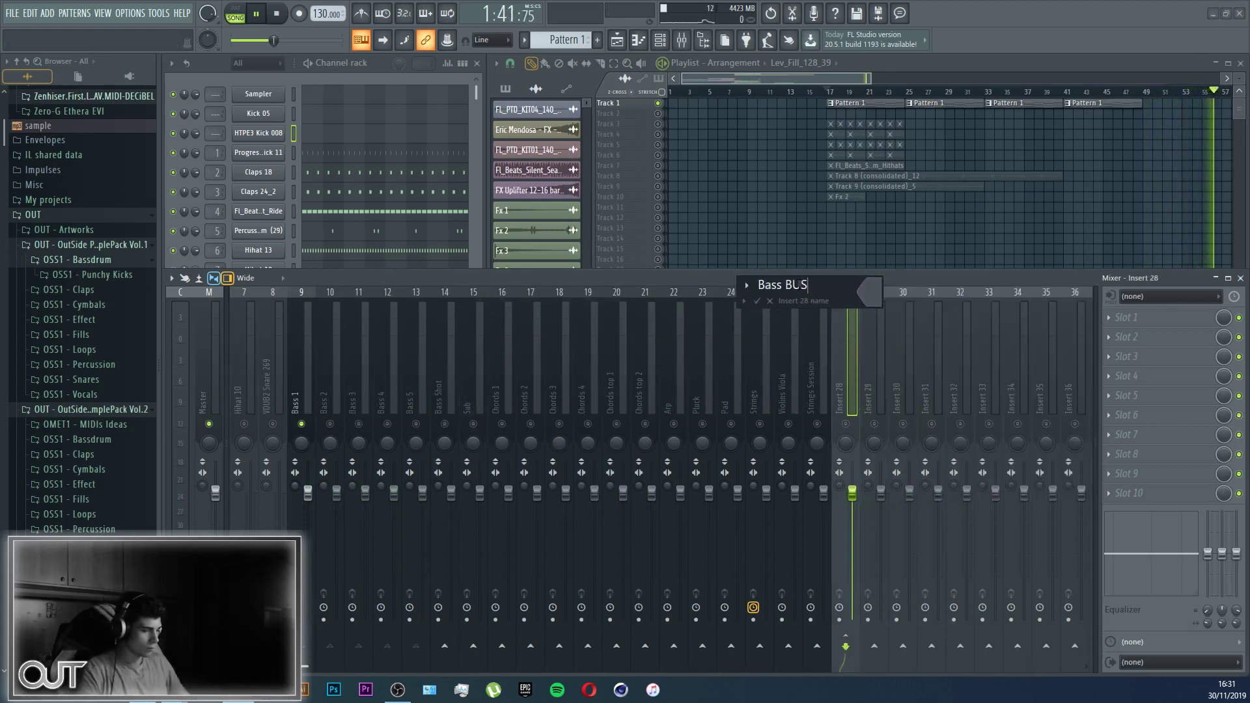
pyautogui.write('s BUS')
pyautogui.press('Return')
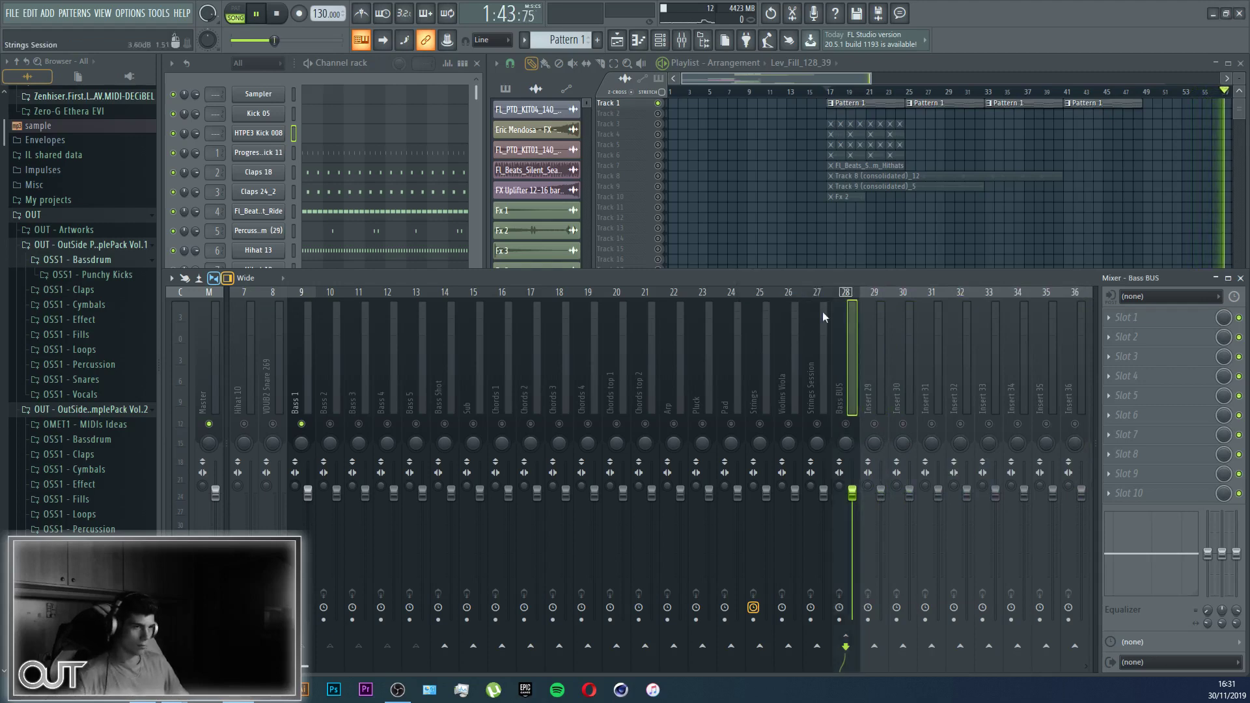
# Step: Move the Bass BUS track to mixer position 9, directly before Bass 1
pyautogui.rightClick(846, 291)
pyautogui.click(906, 495)
pyautogui.hotkey('alt', 'Left')
pyautogui.hotkey('alt', 'Left')
pyautogui.hotkey('alt', 'Left')
pyautogui.hotkey('alt', 'Left')
pyautogui.hotkey('alt', 'Left')
pyautogui.hotkey('alt', 'Left')
pyautogui.hotkey('alt', 'Left')
pyautogui.hotkey('alt', 'Left')
pyautogui.hotkey('alt', 'Left')
pyautogui.hotkey('alt', 'Left')
pyautogui.hotkey('alt', 'Left')
pyautogui.hotkey('alt', 'Left')
pyautogui.hotkey('alt', 'Left')
pyautogui.hotkey('alt', 'Left')
pyautogui.hotkey('alt', 'Left')
pyautogui.hotkey('alt', 'Left')
pyautogui.hotkey('alt', 'Left')
pyautogui.hotkey('alt', 'Left')
pyautogui.hotkey('alt', 'Left')
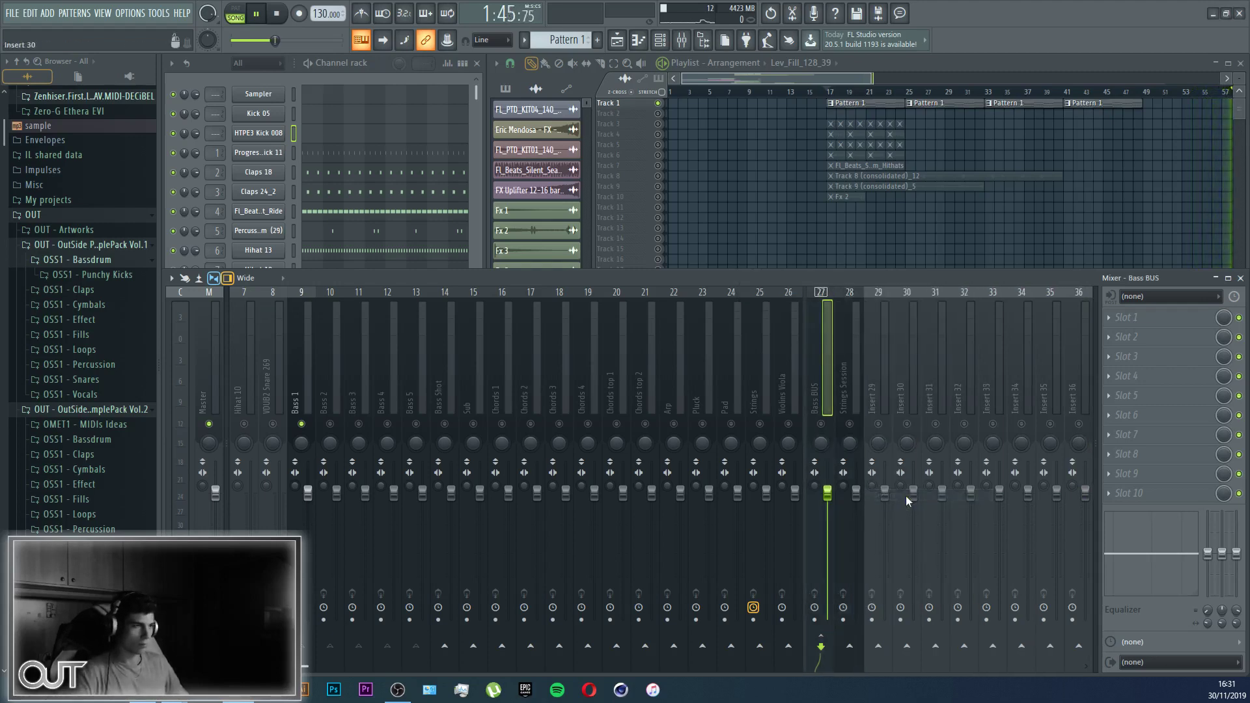
# Step: Step through the bass tracks to Bass Shot and route it to the Bass BUS track only
pyautogui.press('Right')
pyautogui.press('Right')
pyautogui.press('Right')
pyautogui.press('Right')
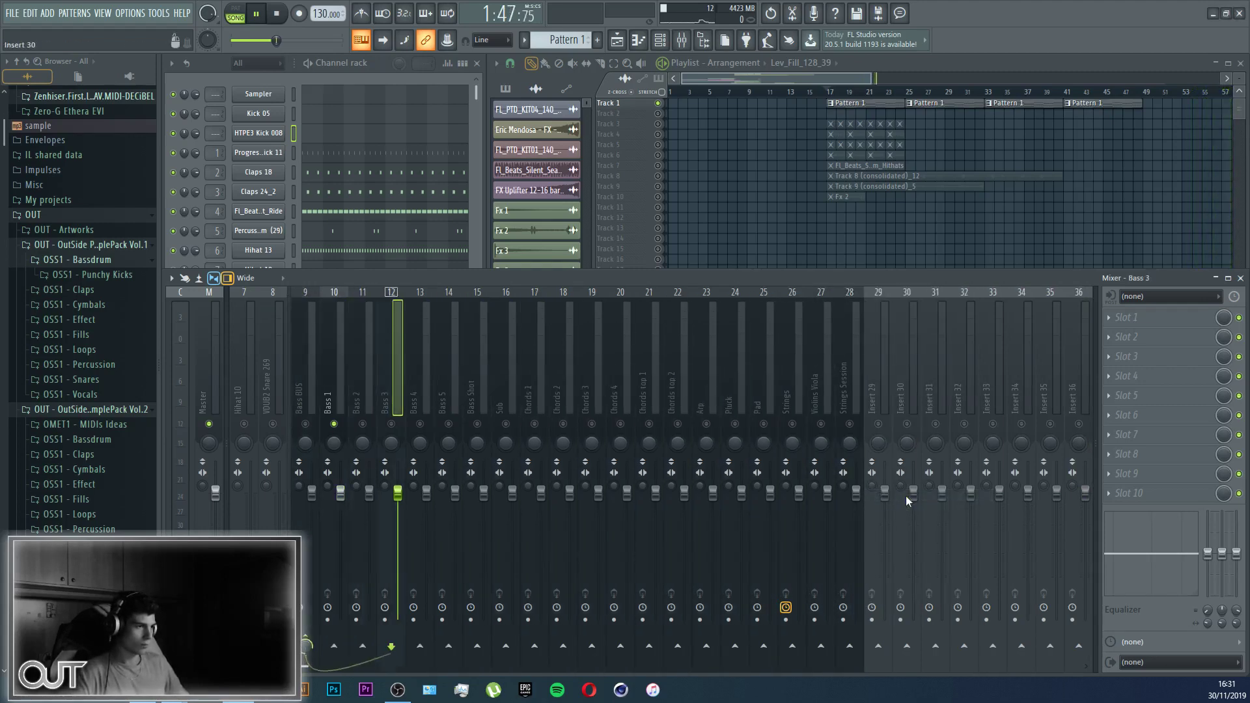
pyautogui.press('Right')
pyautogui.press('Right')
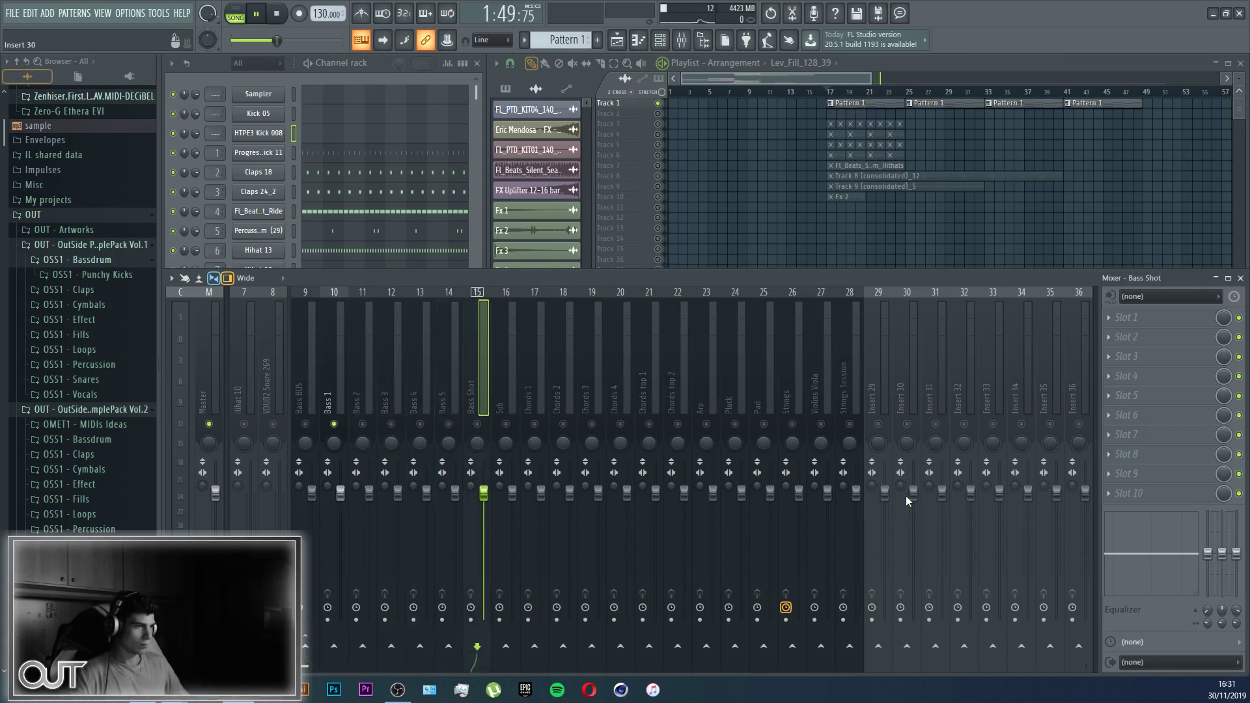
pyautogui.rightClick(317, 650)
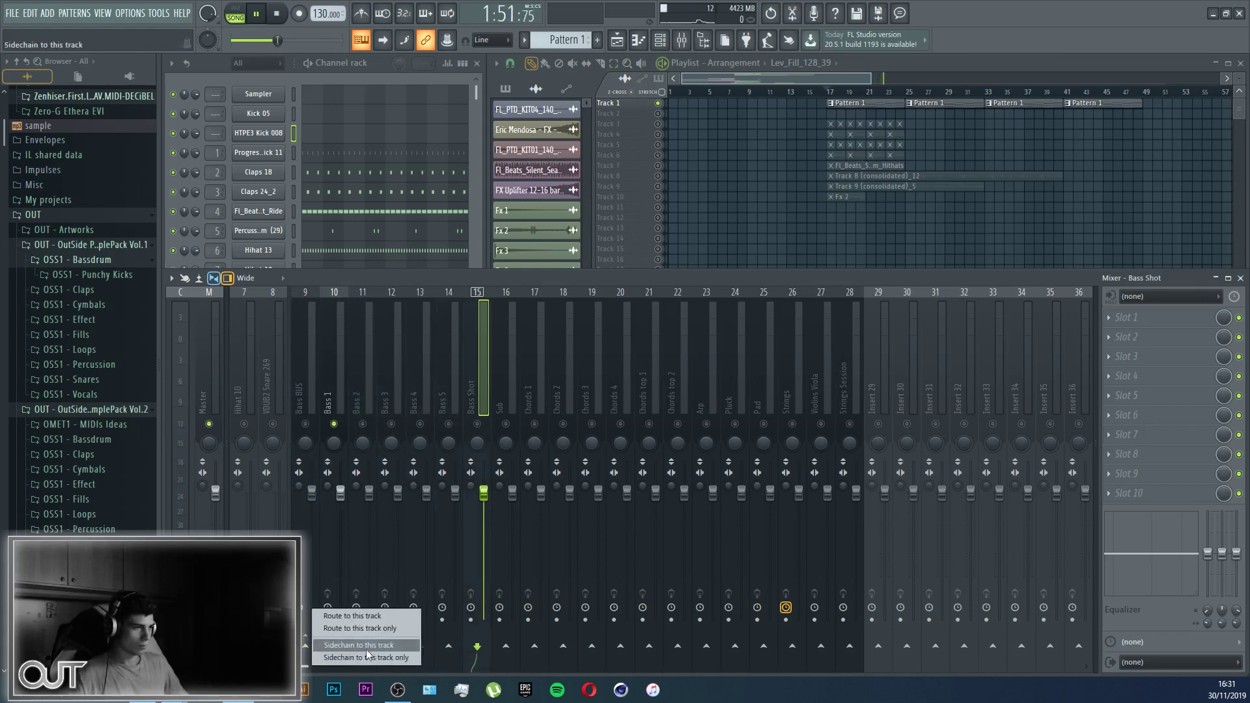
pyautogui.click(363, 627)
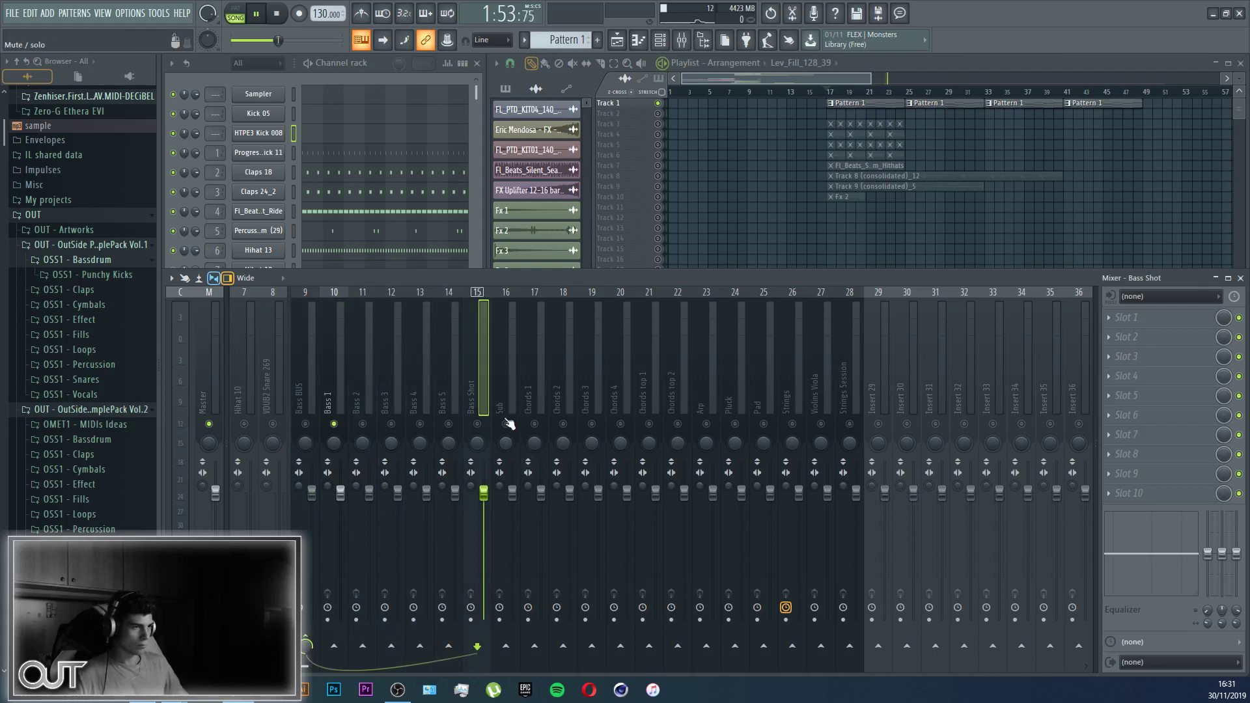
# Step: Start playback, switch it to pattern mode and lower the Sub mixer track's level
pyautogui.press('space')
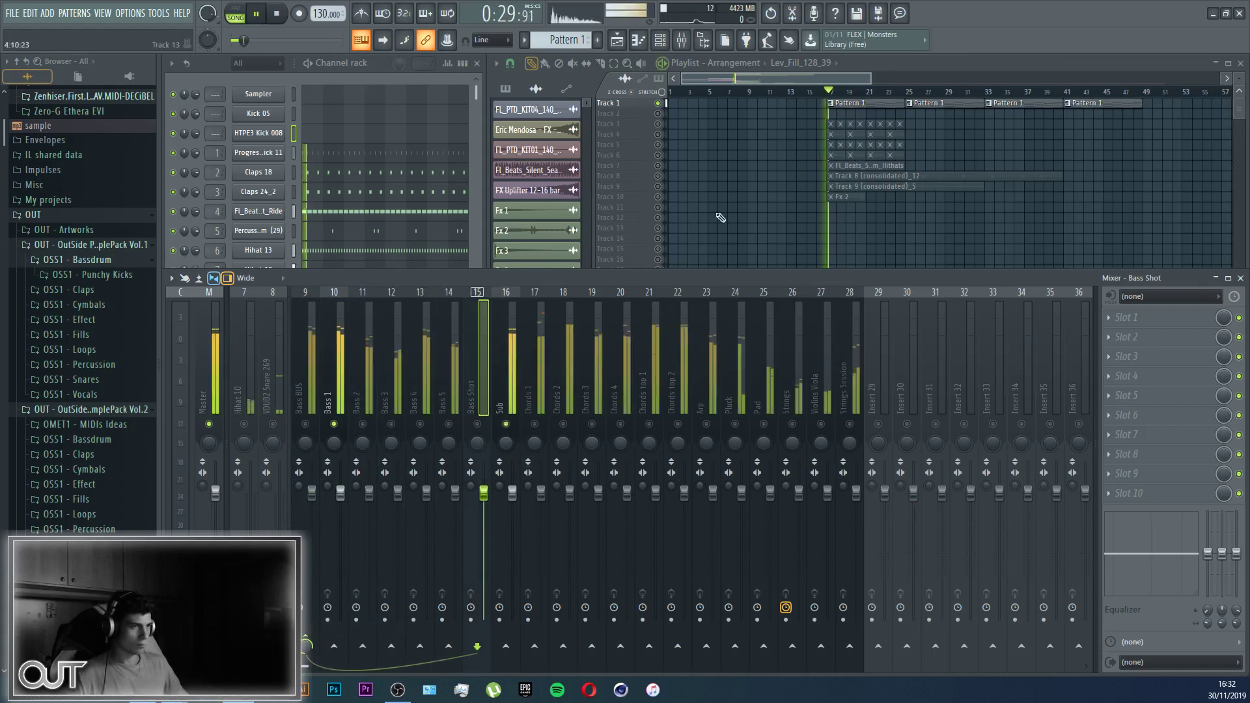
pyautogui.press('l')
pyautogui.moveTo(512, 493); pyautogui.dragTo(503, 553)
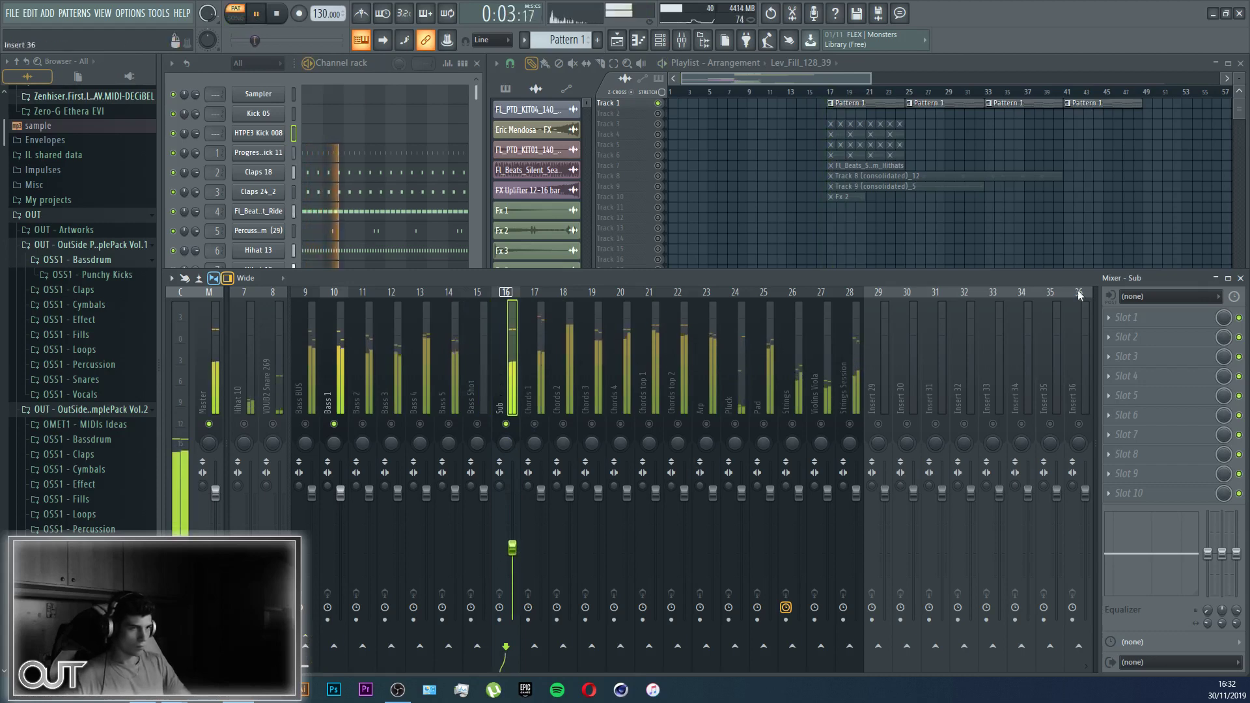
# Step: Load CamelCrusher [64bit] in the Sub track's first effect slot and toggle its compressor's Phat Mode
pyautogui.click(1127, 317)
pyautogui.moveTo(1121, 334)
pyautogui.click(640, 154)
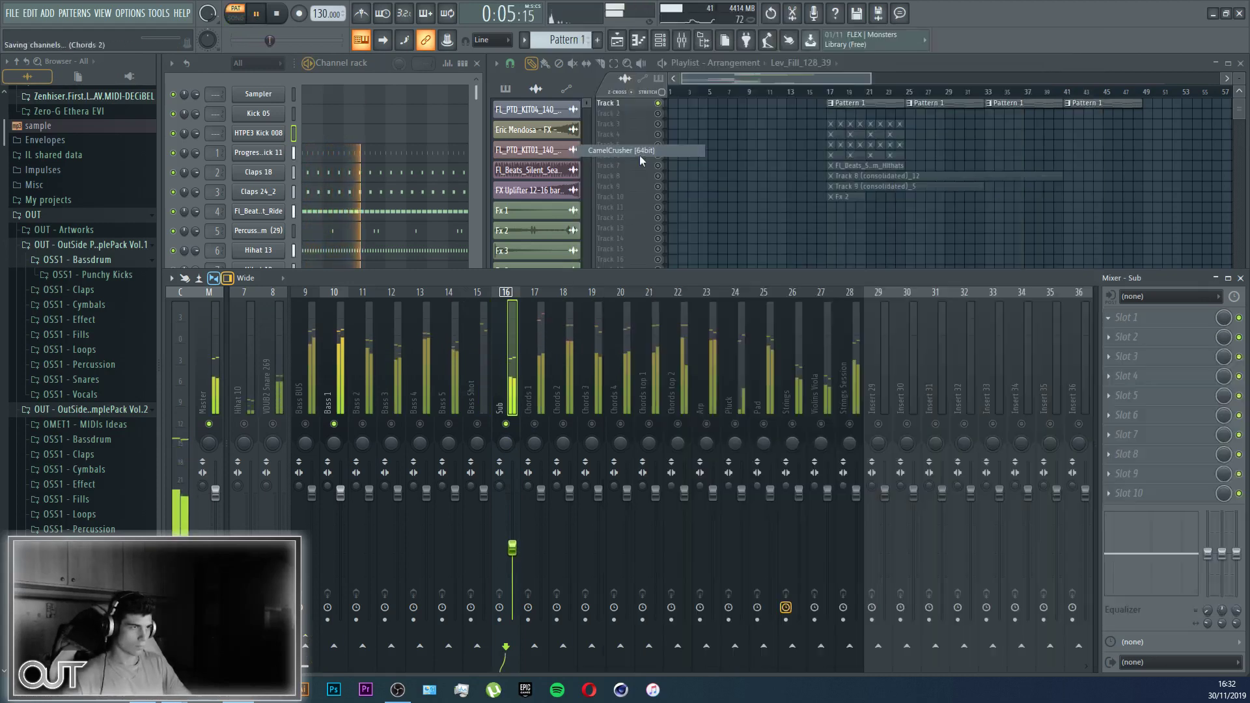
pyautogui.click(252, 339)
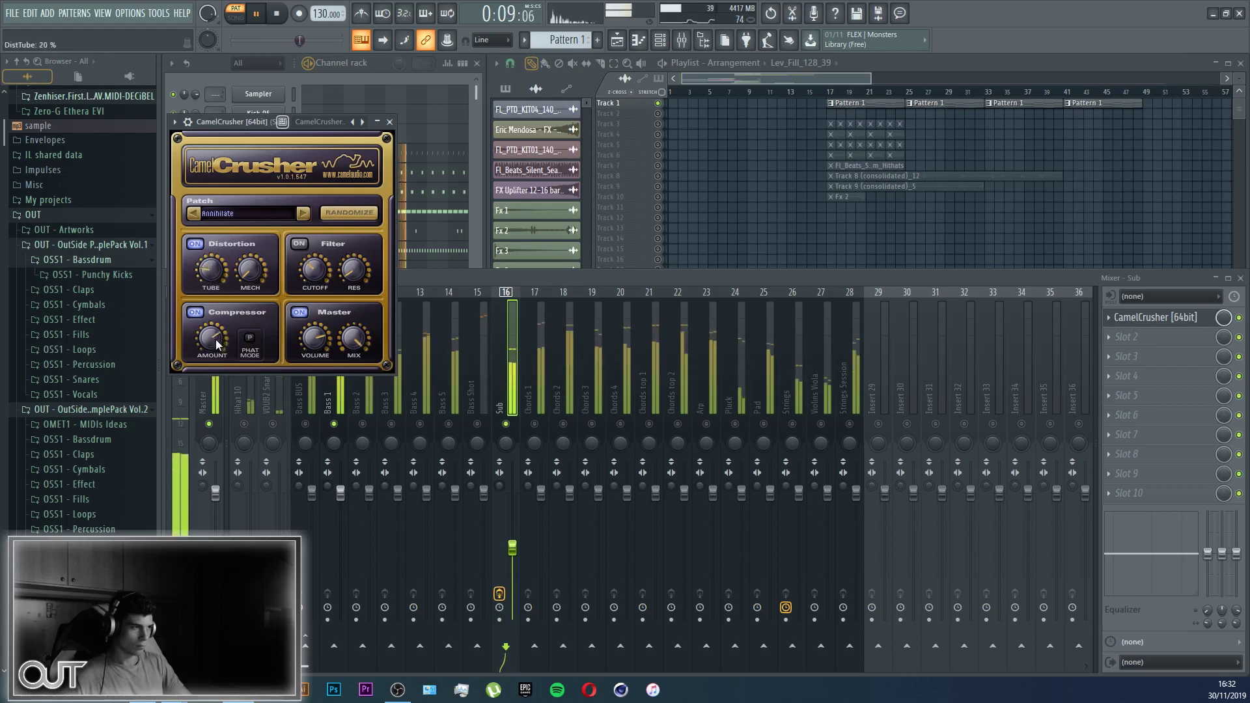
# Step: Load Fruity Parametric EQ 2 in the Sub track's second effect slot and slightly boost the low end with band 2
pyautogui.click(1126, 337)
pyautogui.click(755, 96)
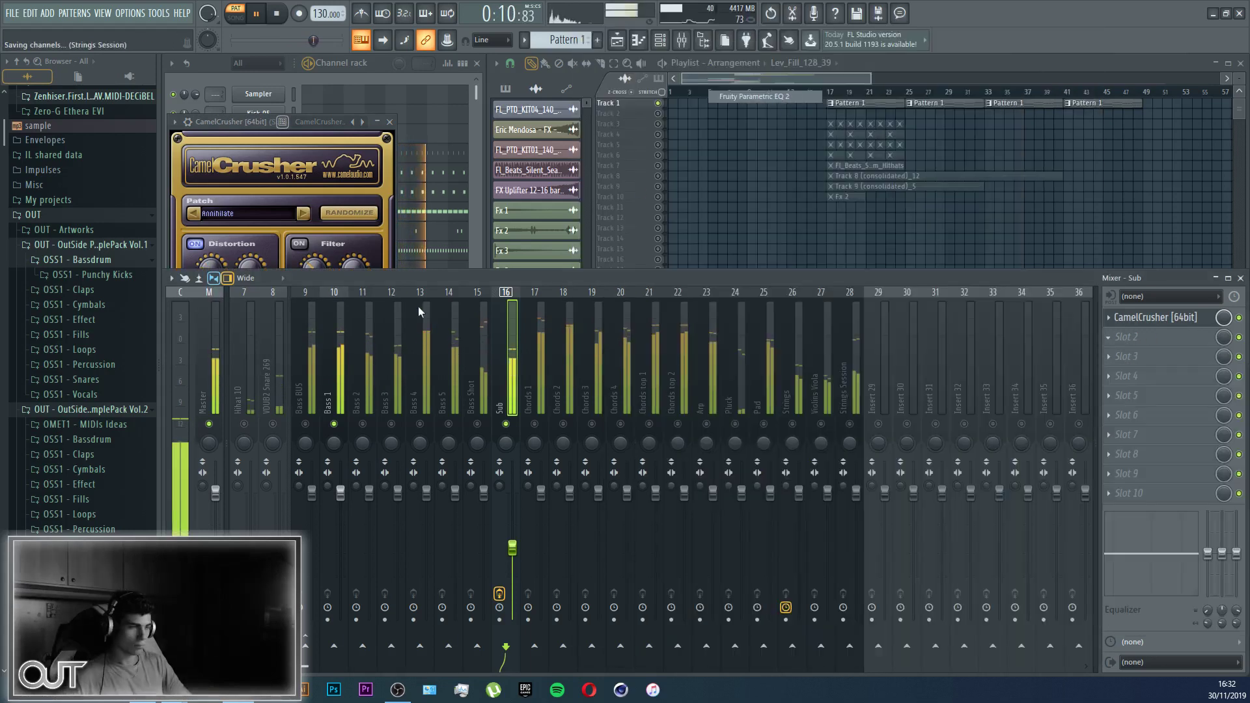
pyautogui.moveTo(280, 251); pyautogui.dragTo(250, 241)
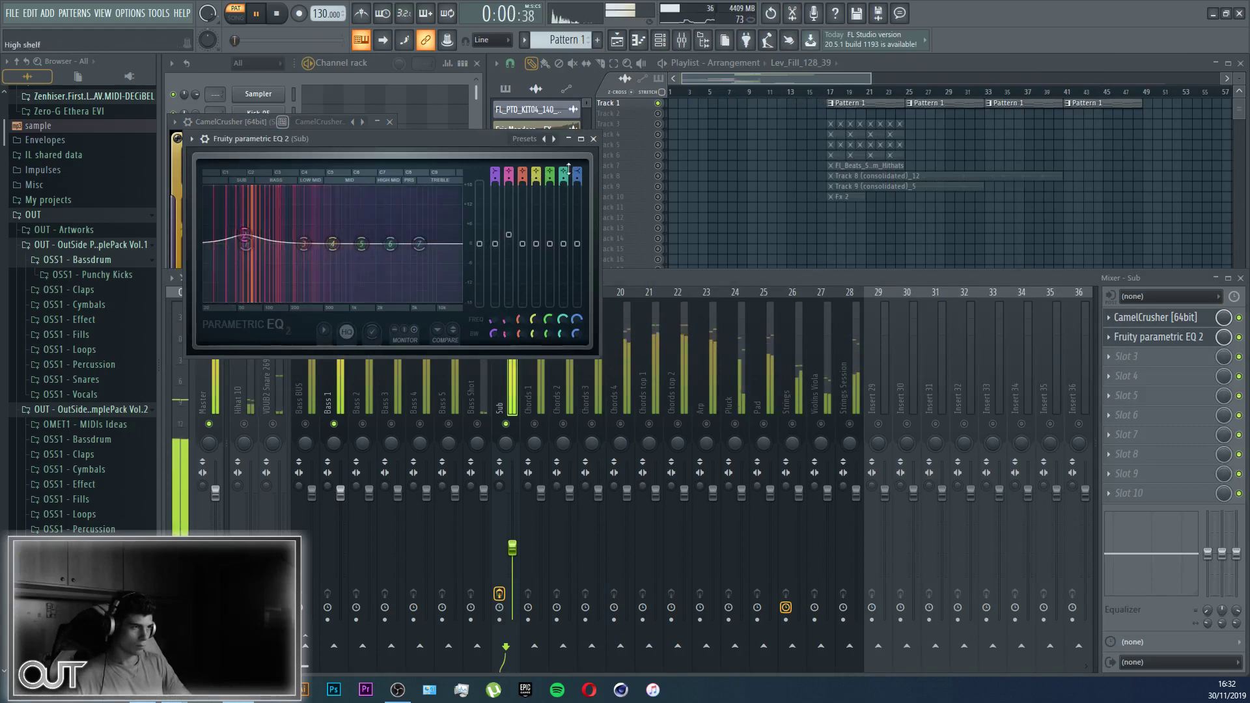
# Step: Make band 7 of the Sub EQ a low-pass reaching down into the mids, and set band 2 to about 2.6 dB at 51 Hz
pyautogui.moveTo(577, 175); pyautogui.dragTo(577, 196)
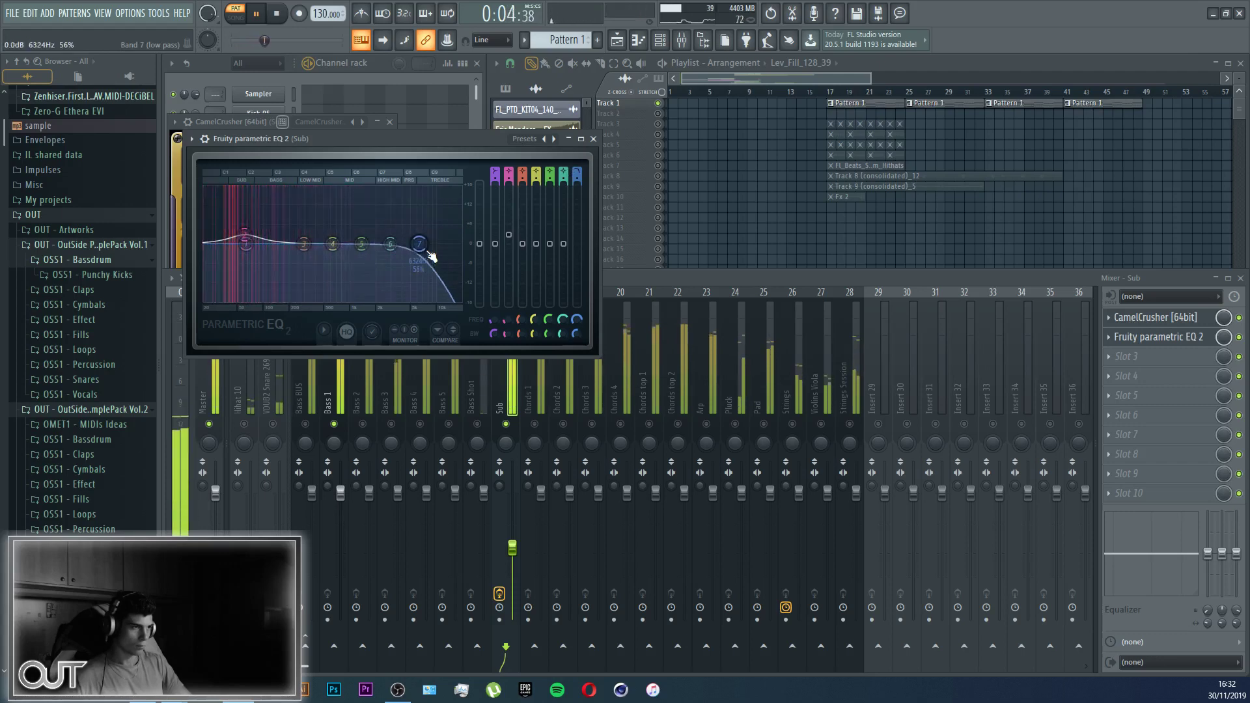
pyautogui.moveTo(431, 256); pyautogui.dragTo(372, 244)
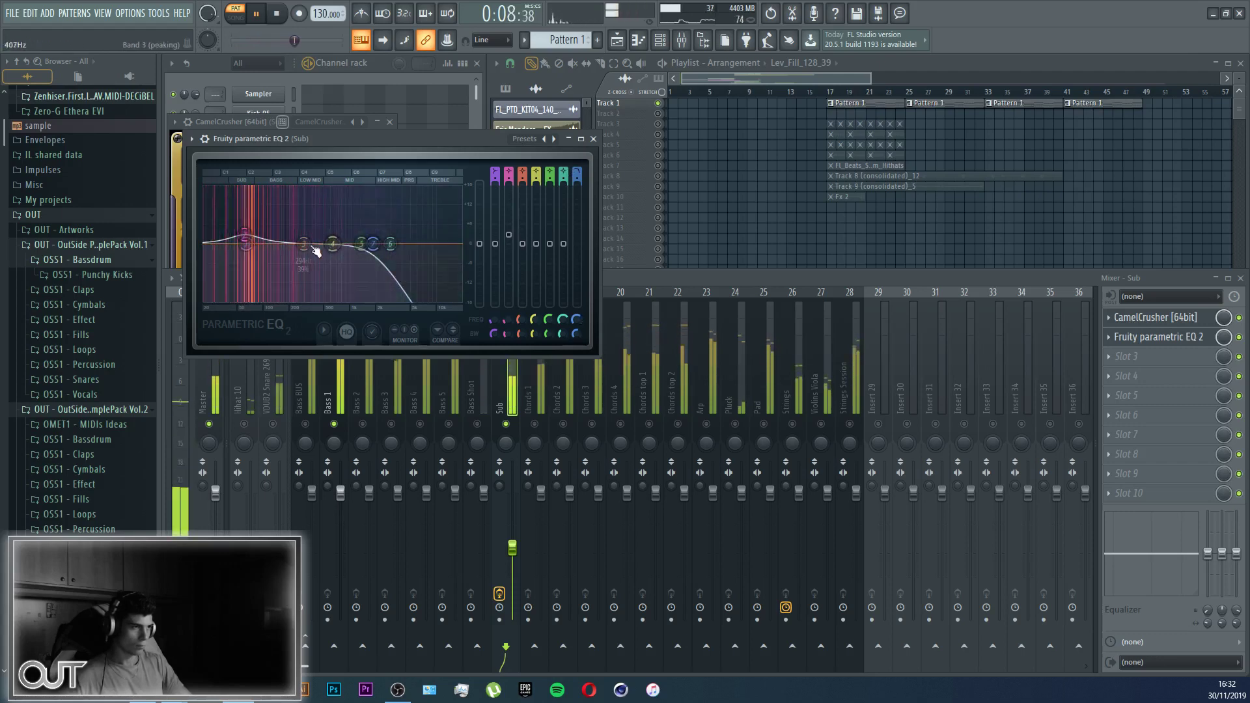
pyautogui.moveTo(248, 249); pyautogui.dragTo(238, 249)
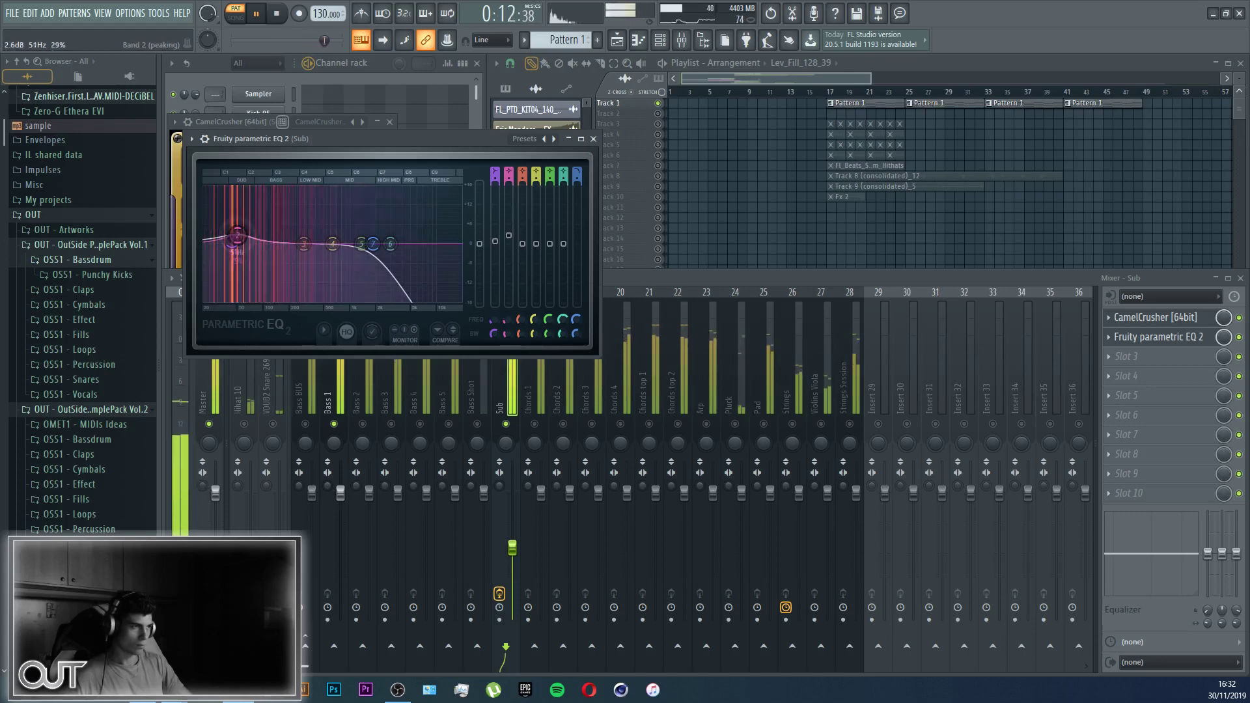
pyautogui.click(593, 138)
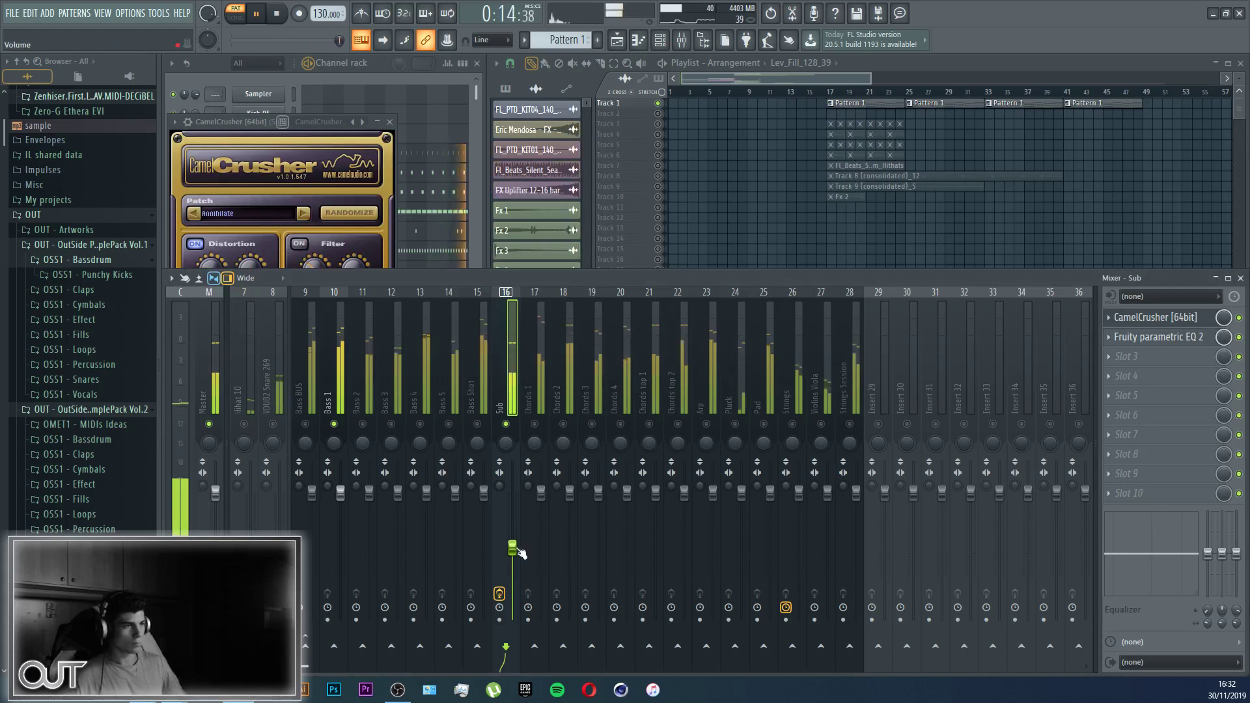
# Step: Lower the Sub track's level further and balance it against Progressive Kick 11, finishing with the Sub muted
pyautogui.moveTo(517, 549); pyautogui.dragTo(517, 564)
pyautogui.scroll(6, 404, 399)
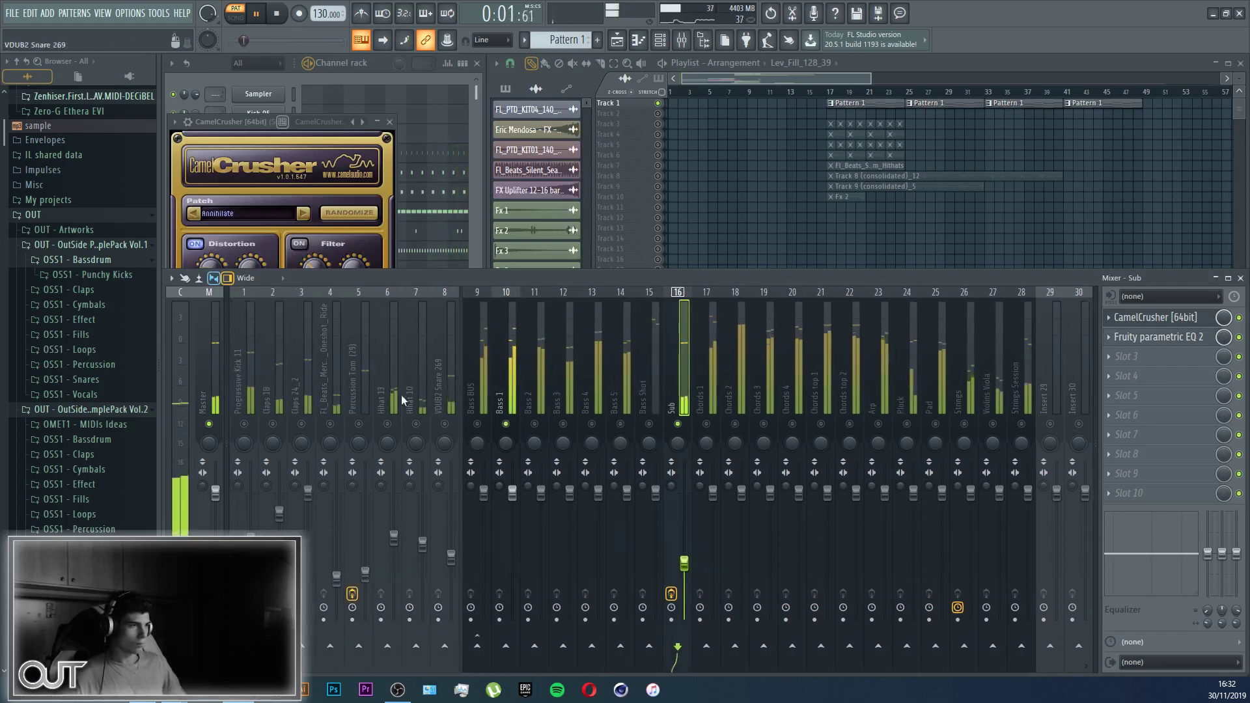
pyautogui.click(255, 389)
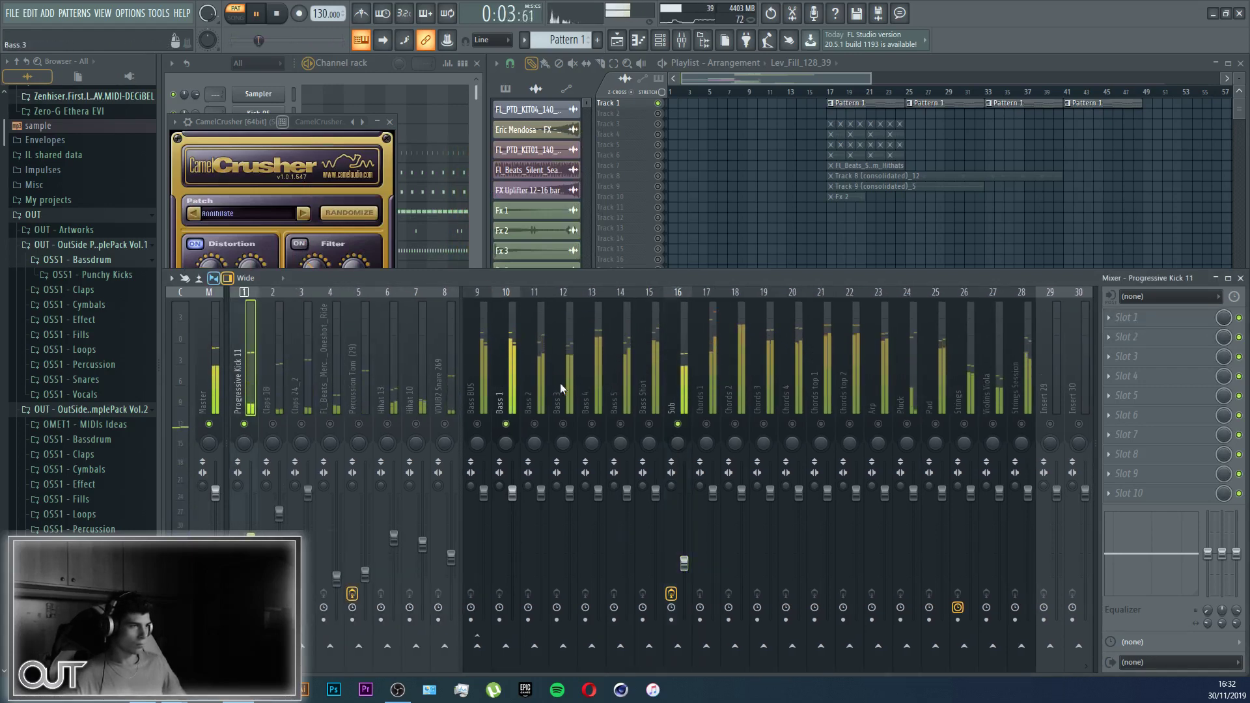
pyautogui.click(684, 389)
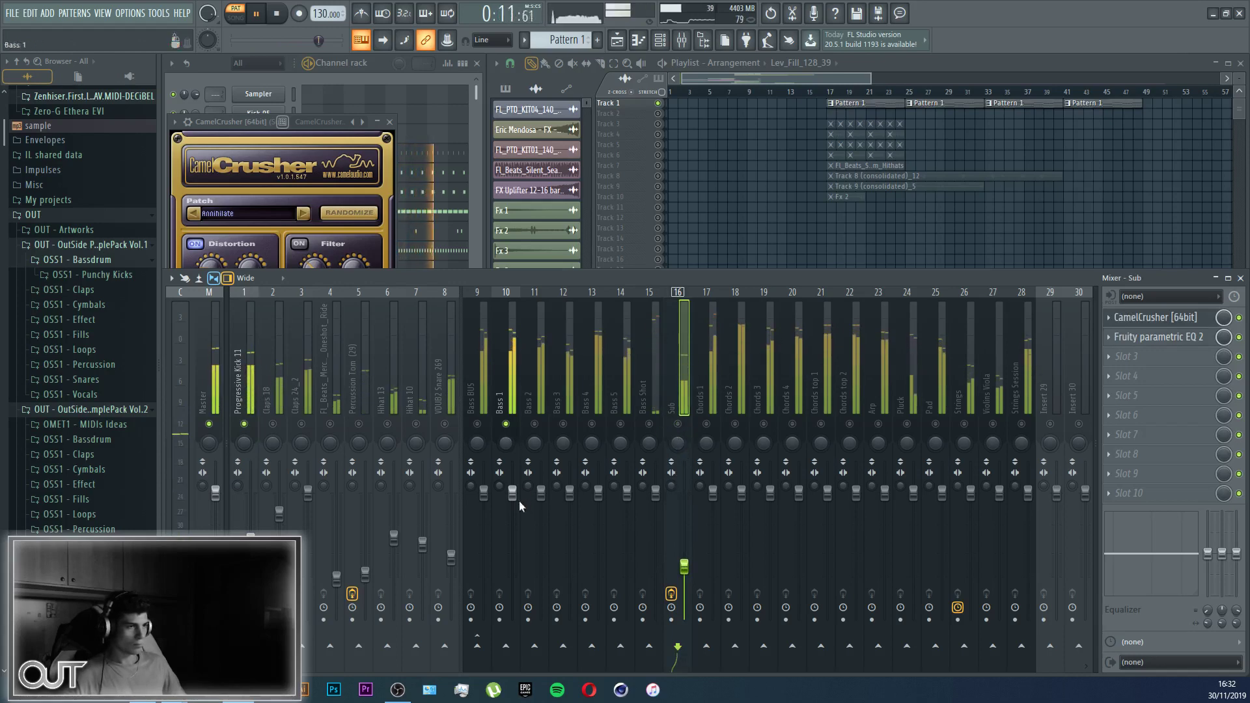
# Step: Solo Bass 1 through the Bass BUS and load CamelCrusher [64bit] in the Bass BUS's first effect slot
pyautogui.click(510, 396)
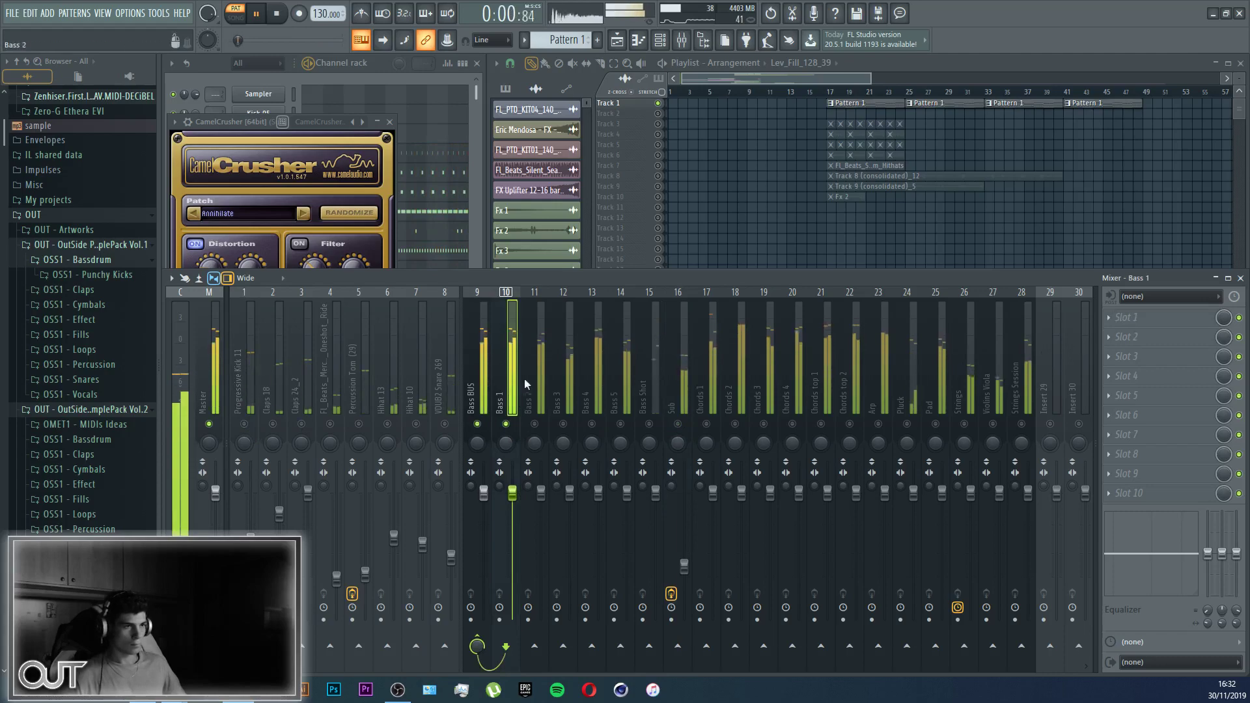
pyautogui.click(484, 377)
pyautogui.click(1113, 319)
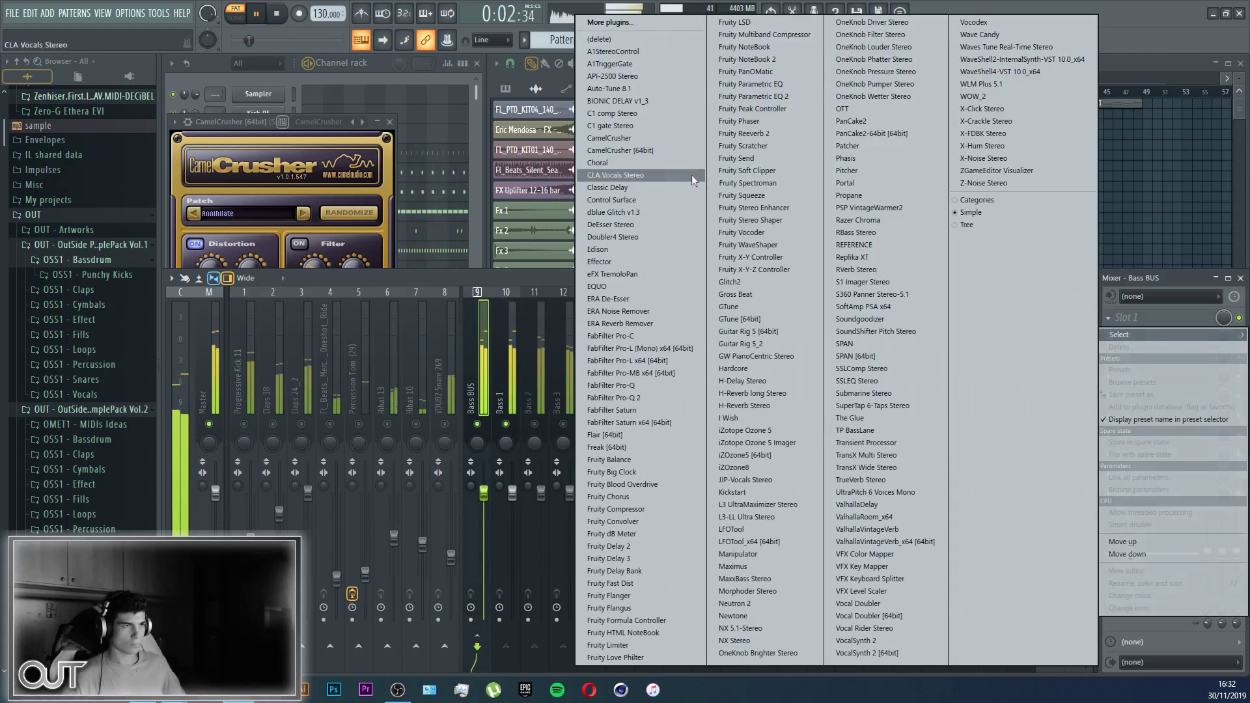
pyautogui.click(648, 151)
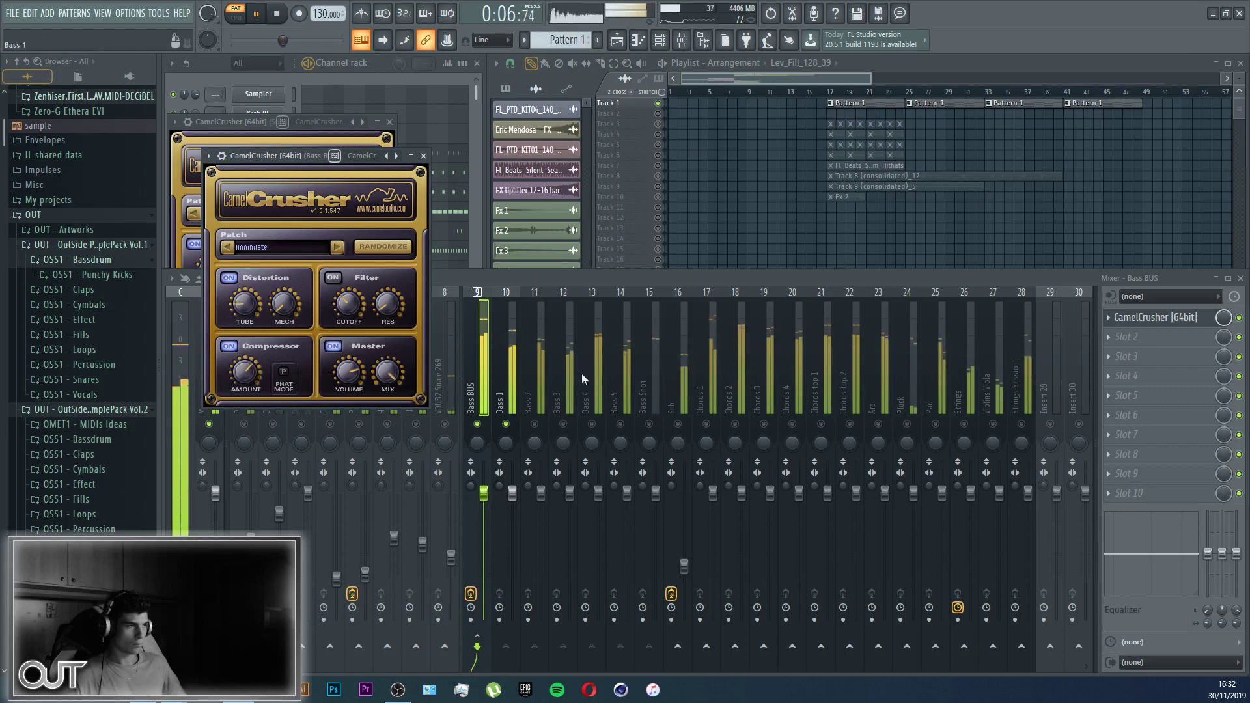
# Step: Load OTT in the Bass BUS's second effect slot and set its Depth to 43 %
pyautogui.click(1120, 347)
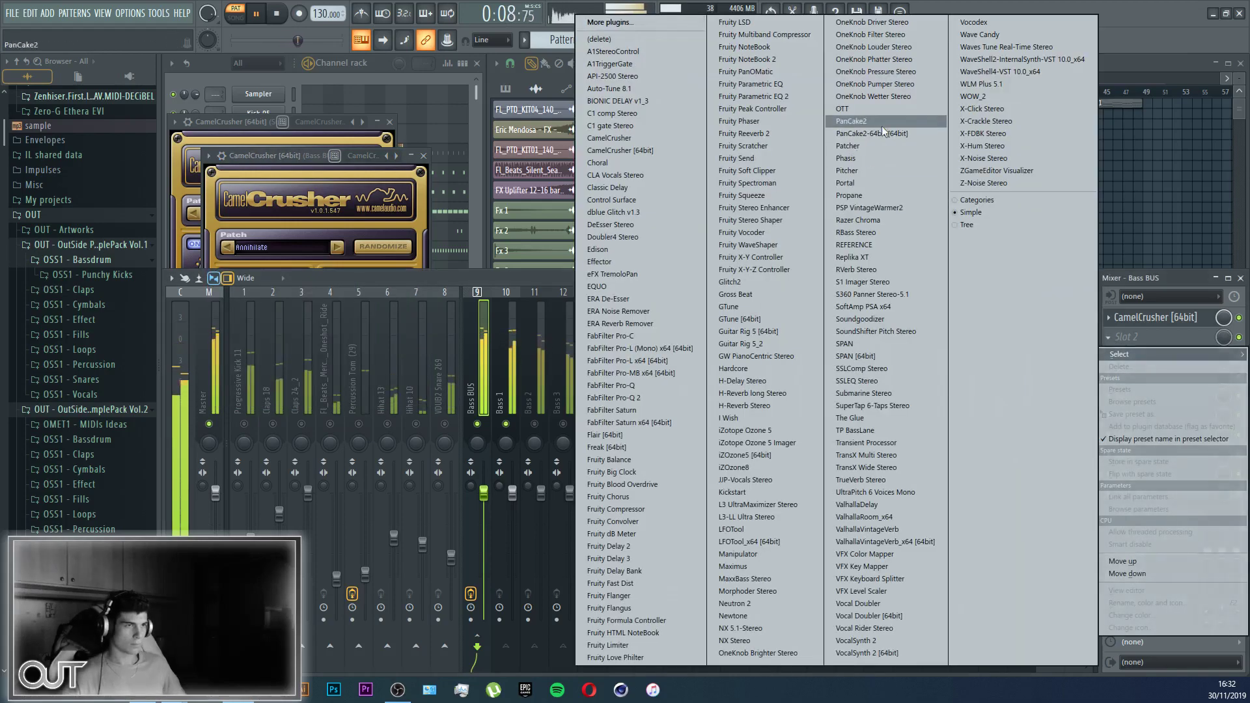
pyautogui.click(847, 109)
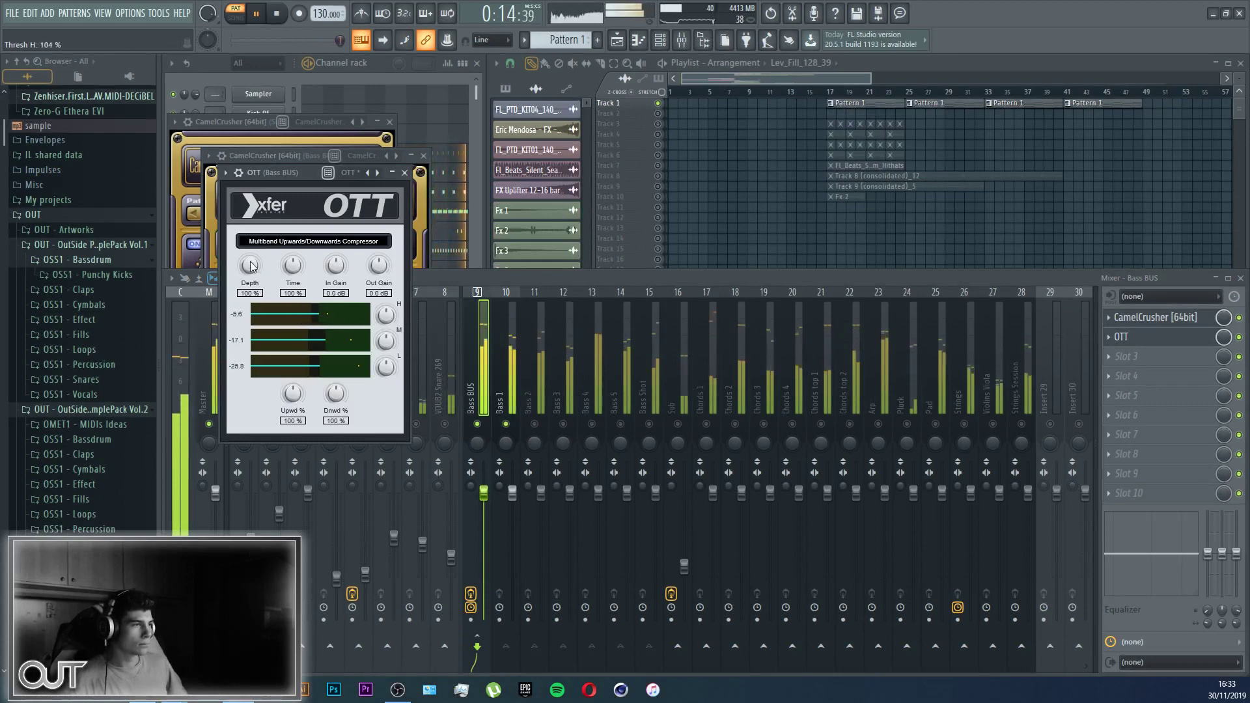
pyautogui.moveTo(250, 265); pyautogui.dragTo(275, 407)
pyautogui.moveTo(278, 359); pyautogui.dragTo(273, 340)
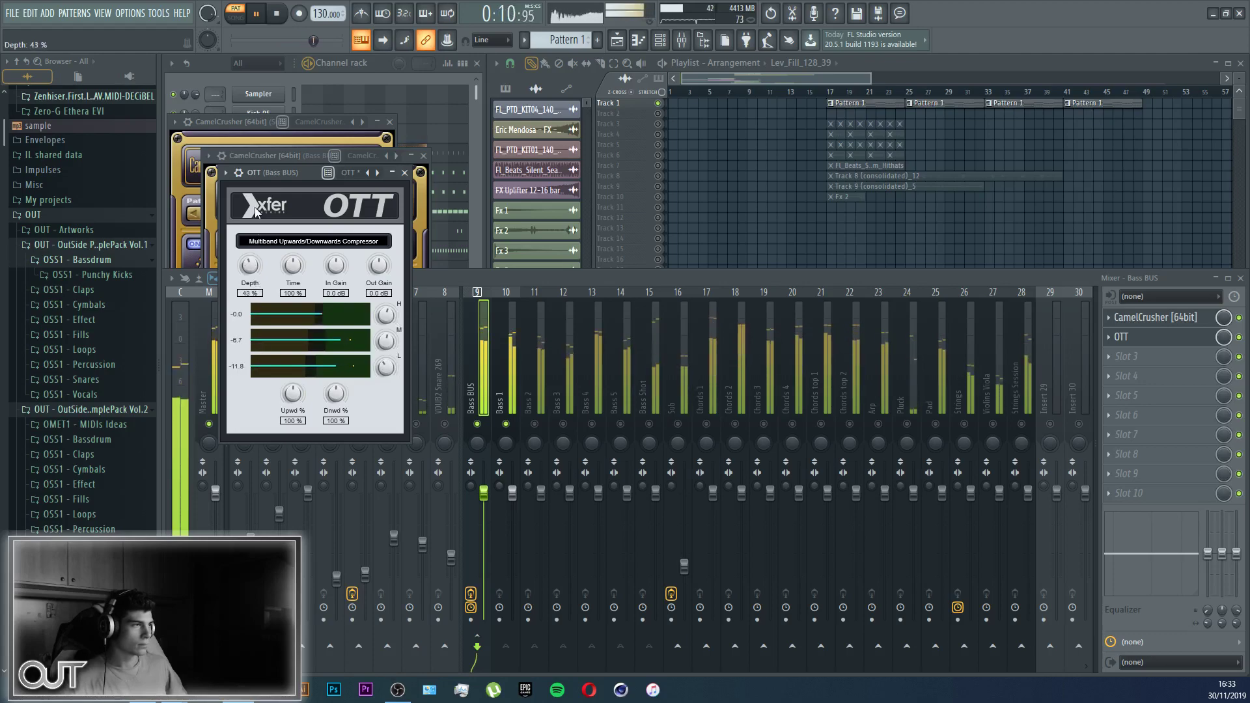
# Step: Load Fruity Parametric EQ 2 on the Bass BUS with the 20Hz + 18kHz cut preset, high-pass the lows with a Steep 4 slope and close the plugin windows
pyautogui.click(1130, 357)
pyautogui.click(791, 95)
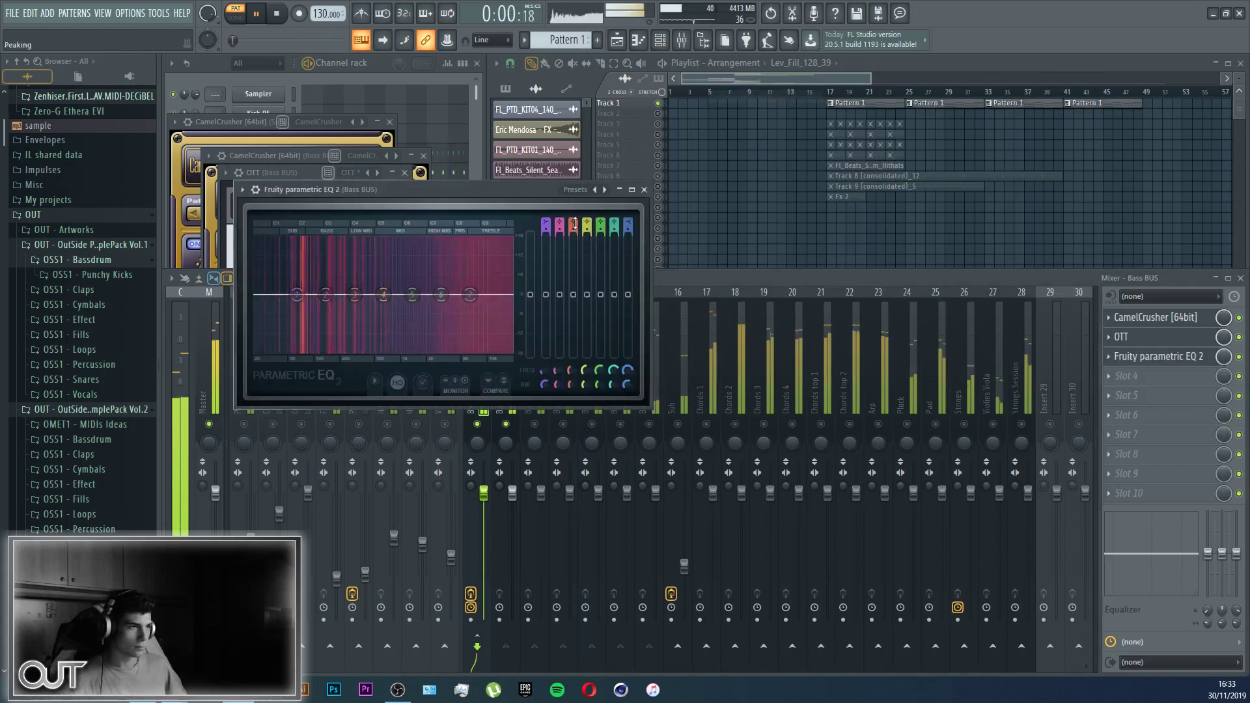
pyautogui.moveTo(257, 295); pyautogui.dragTo(314, 296)
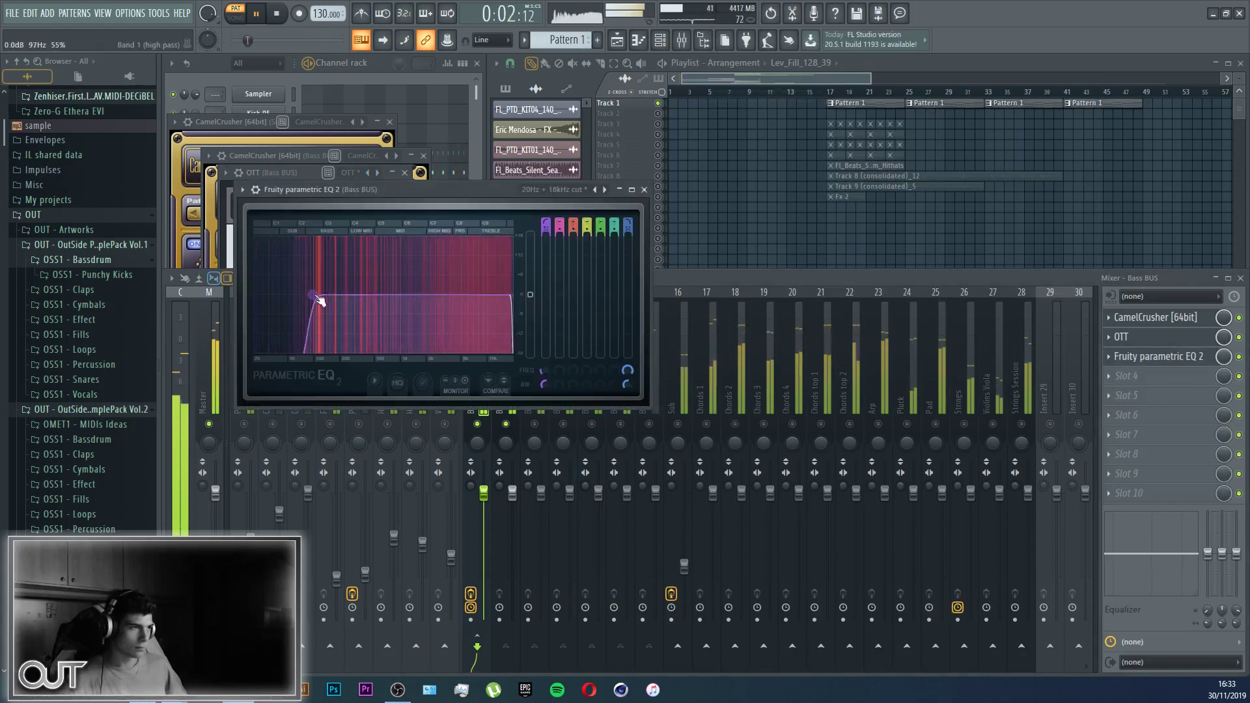
pyautogui.moveTo(546, 232); pyautogui.dragTo(546, 227)
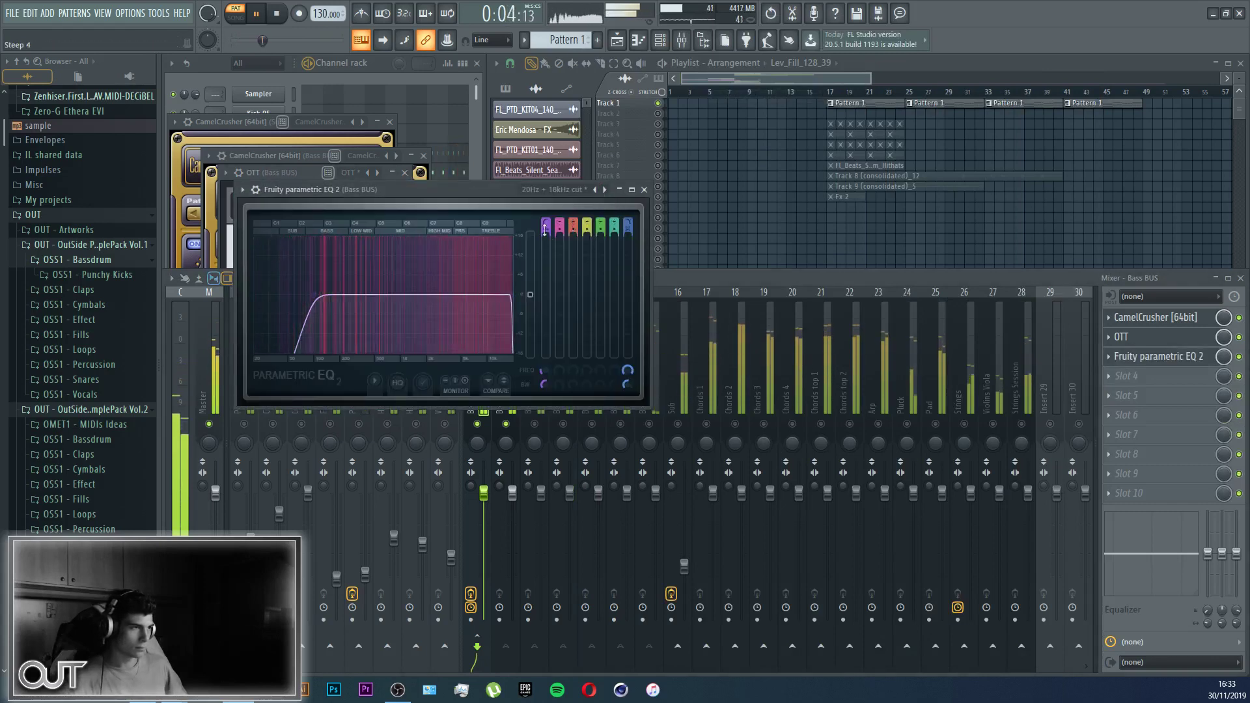
pyautogui.moveTo(314, 296)
pyautogui.mouseDown()
pyautogui.moveTo(333, 295)
pyautogui.moveTo(296, 296)
pyautogui.moveTo(324, 295)
pyautogui.mouseUp()
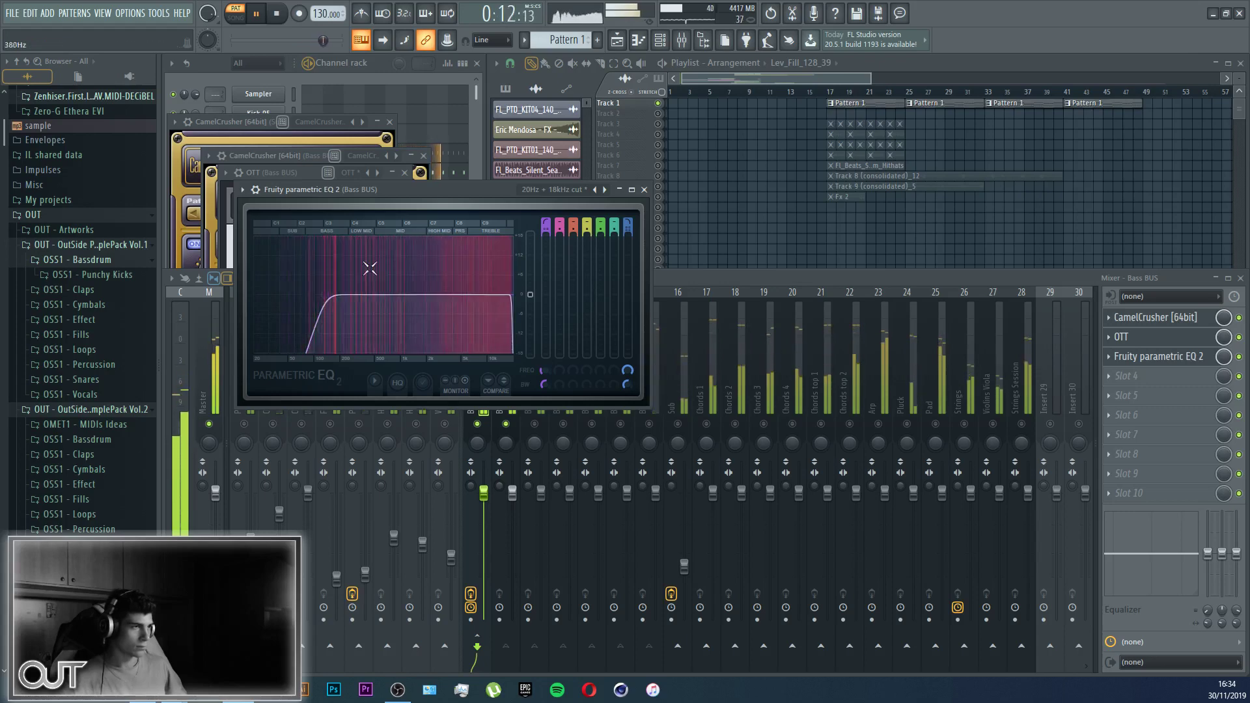
pyautogui.moveTo(422, 188); pyautogui.dragTo(426, 188)
pyautogui.press('Escape')
pyautogui.press('Escape')
pyautogui.press('Escape')
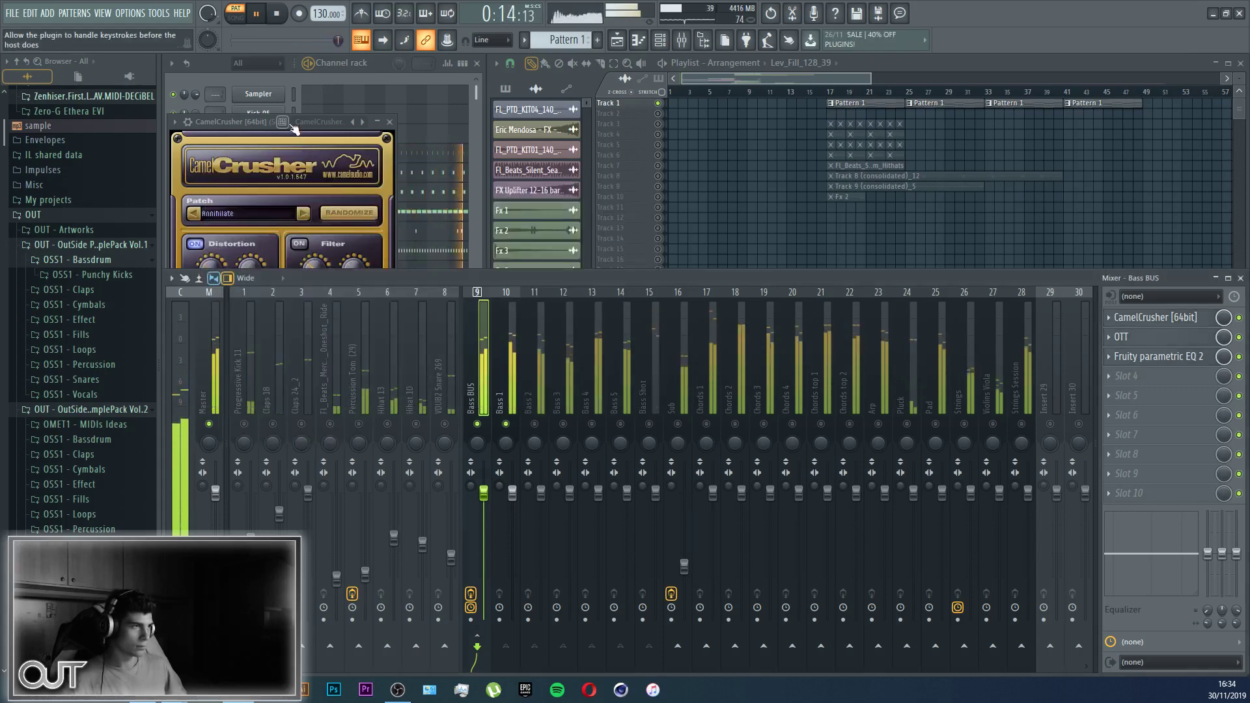
pyautogui.press('Escape')
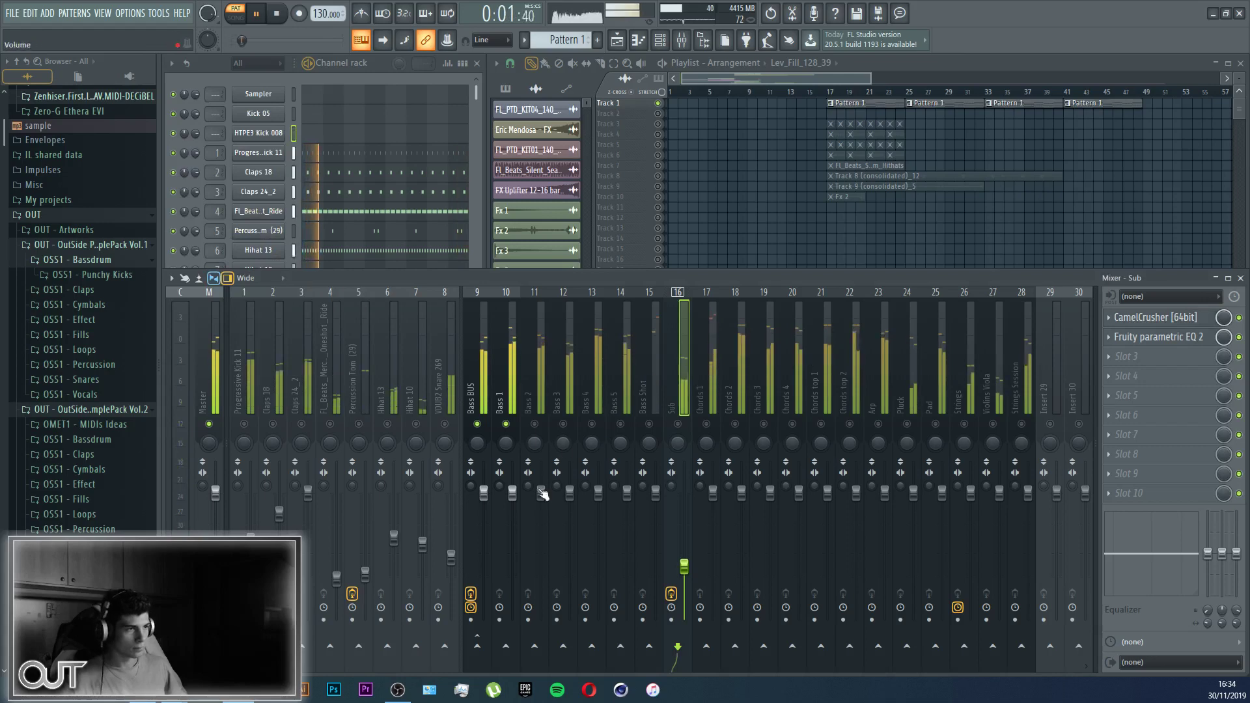
# Step: Lower Bass 1 to about -13.6 dB and load Fruity Parametric EQ 2 in its first effect slot
pyautogui.click(513, 527)
pyautogui.moveTo(514, 530); pyautogui.dragTo(515, 561)
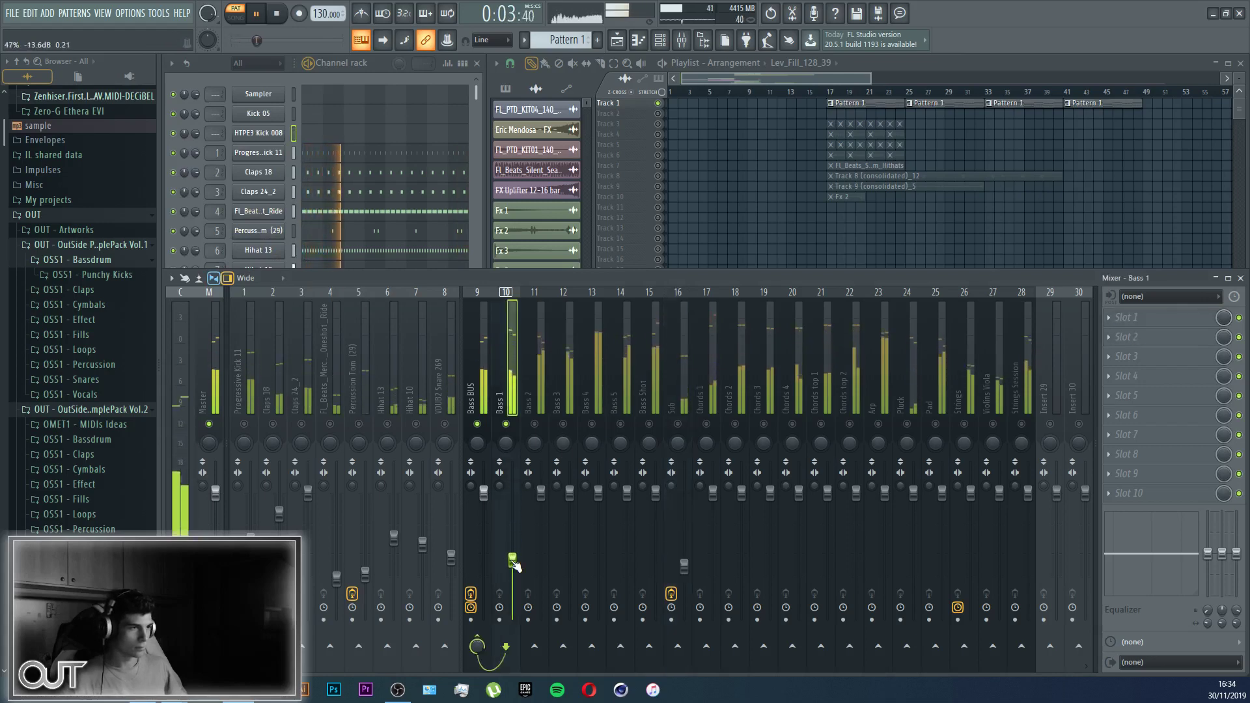
pyautogui.click(1107, 317)
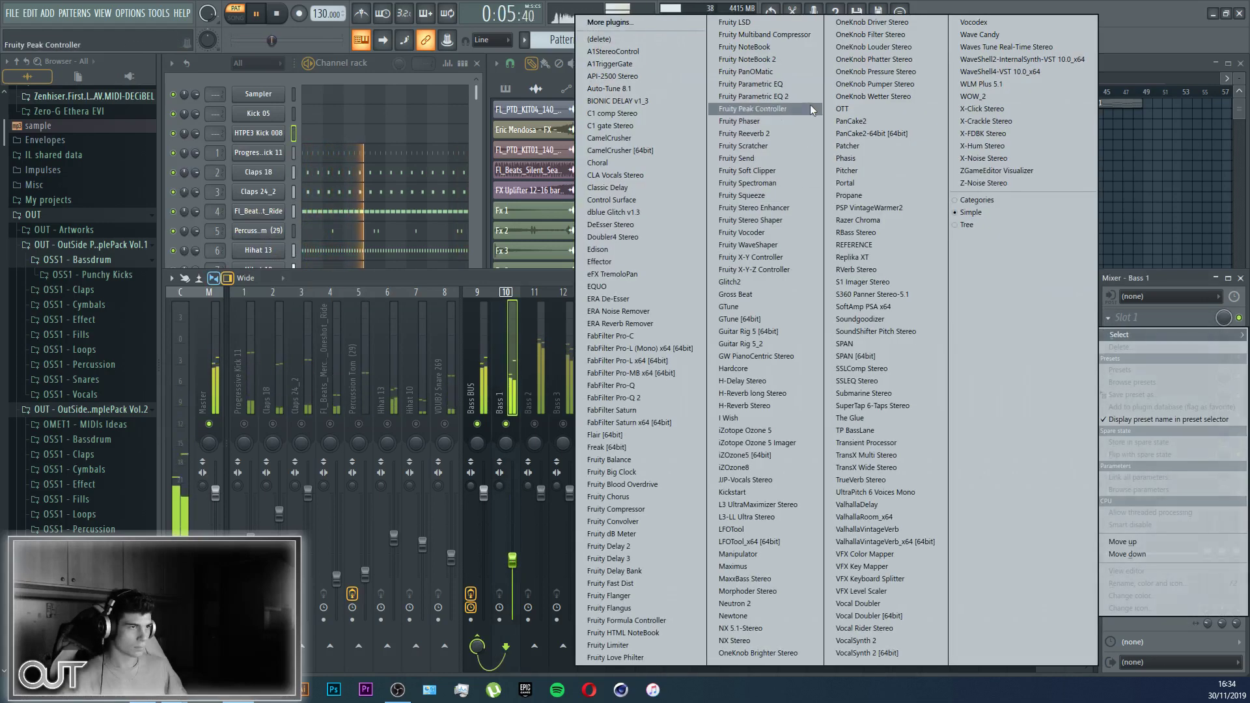
pyautogui.click(811, 104)
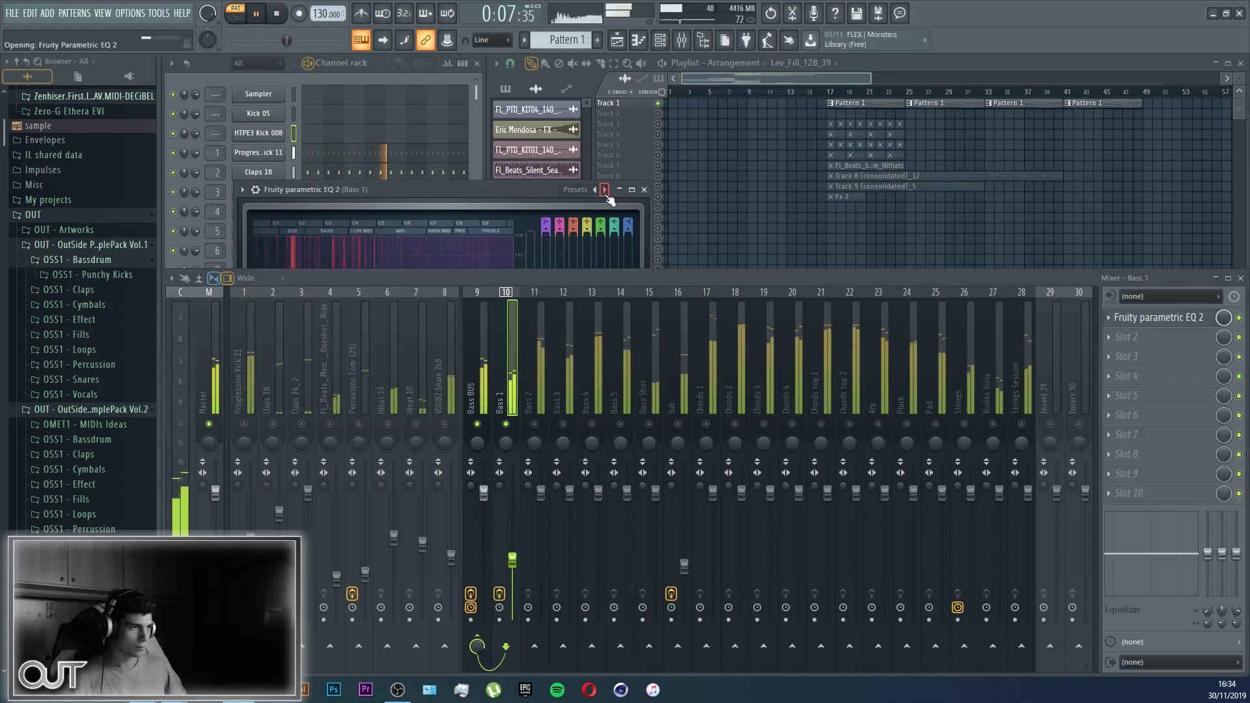
# Step: Apply the 20Hz + 18kHz cut preset, high-pass Bass 1 at about 132 Hz and boost peaking band 3 by about 5.1 dB at 6899 Hz
pyautogui.moveTo(300, 301); pyautogui.dragTo(328, 295)
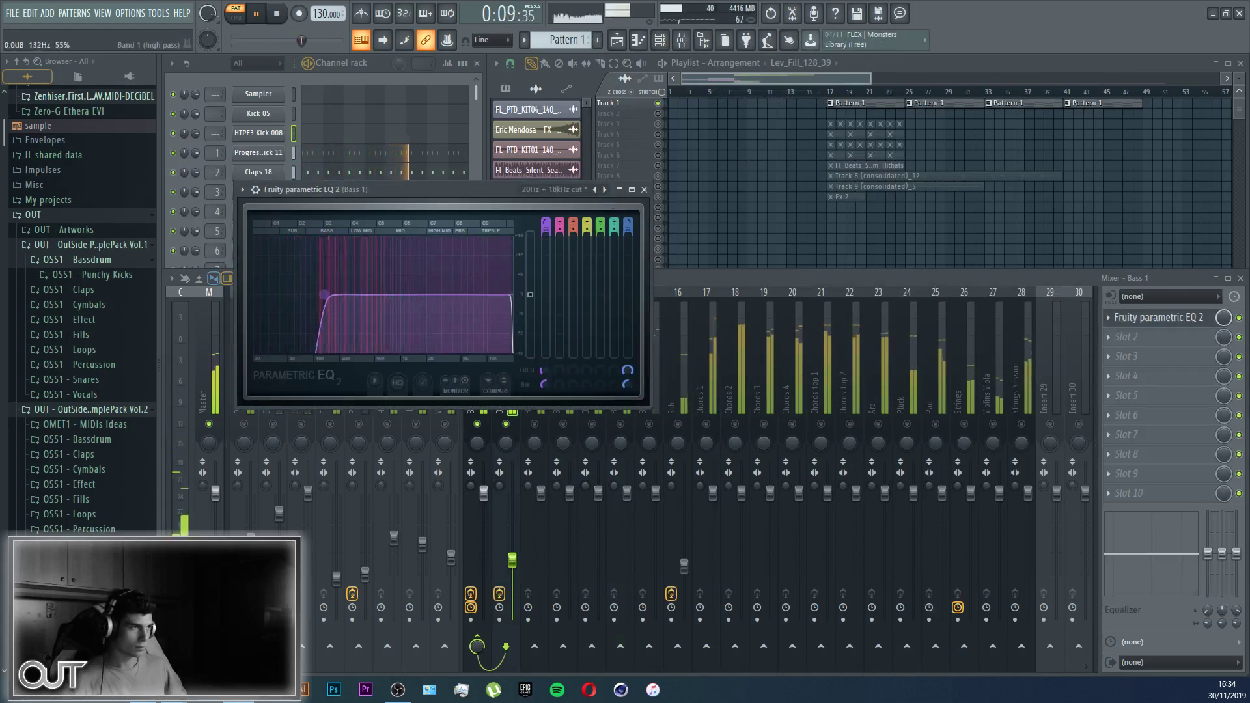
pyautogui.rightClick(575, 224)
pyautogui.click(591, 230)
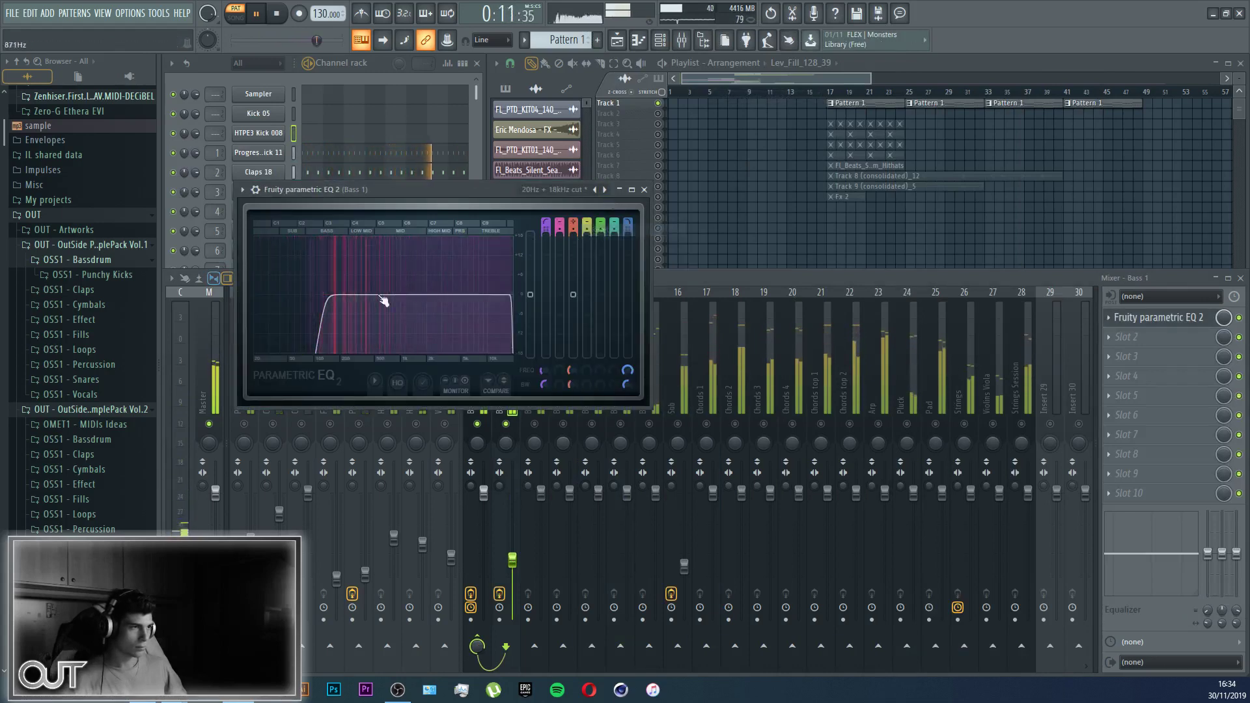
pyautogui.moveTo(384, 302); pyautogui.dragTo(480, 284)
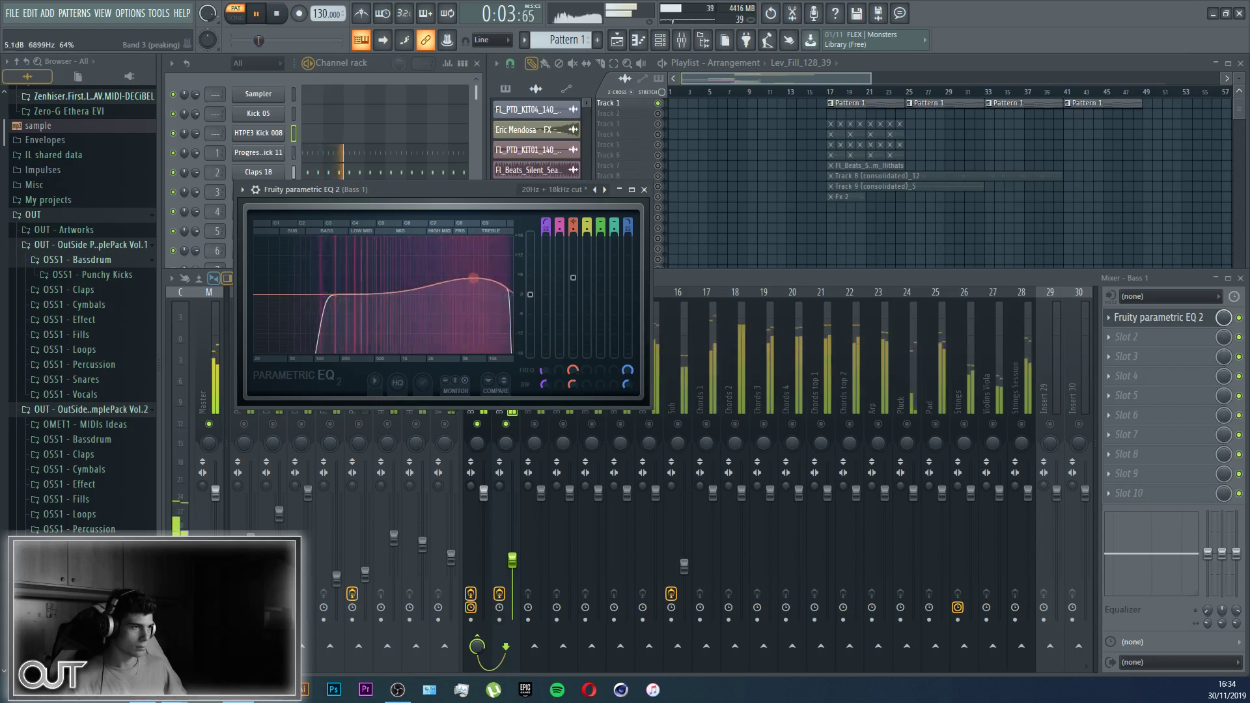
# Step: Load CamelCrusher [64bit] in Bass 1's second effect slot and reduce its Mech distortion and master volume
pyautogui.click(1109, 344)
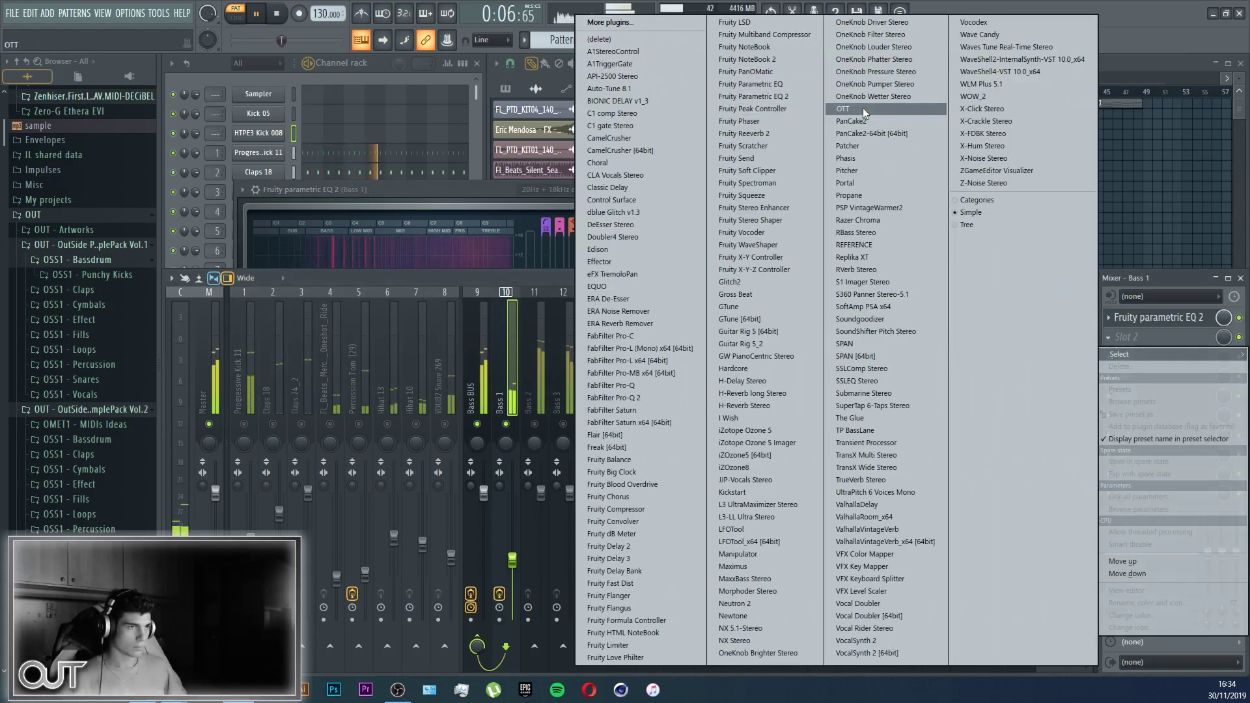
pyautogui.click(645, 150)
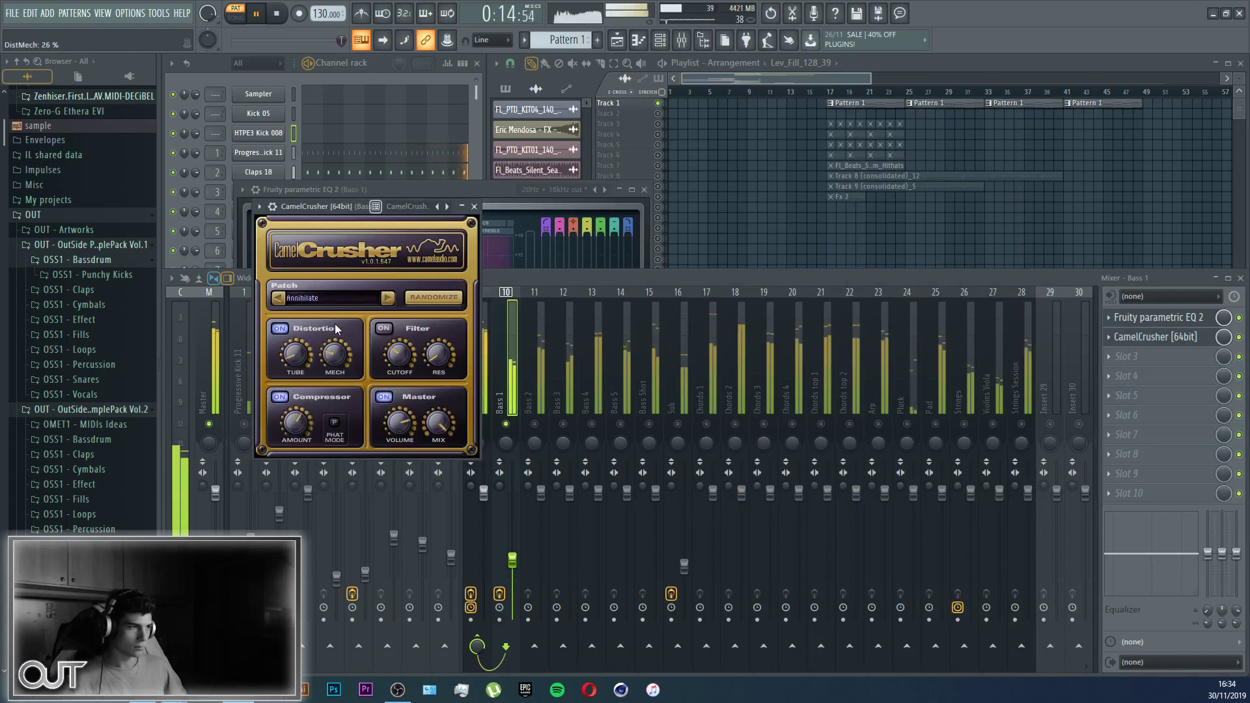
pyautogui.moveTo(336, 352); pyautogui.dragTo(335, 361)
pyautogui.moveTo(400, 423); pyautogui.dragTo(406, 473)
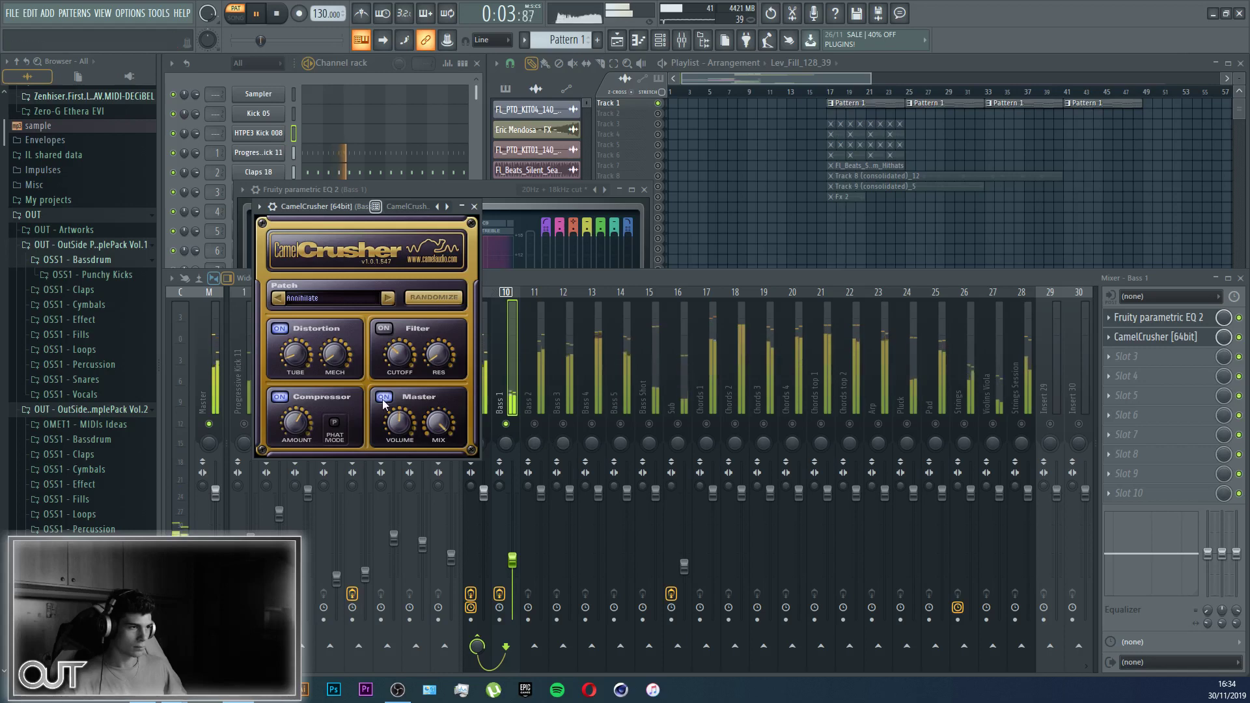
# Step: Load another Fruity Parametric EQ 2 in Bass 1's third effect slot, cut the lows with band 1, dip band 3 and boost band 6 slightly
pyautogui.click(1166, 357)
pyautogui.click(805, 96)
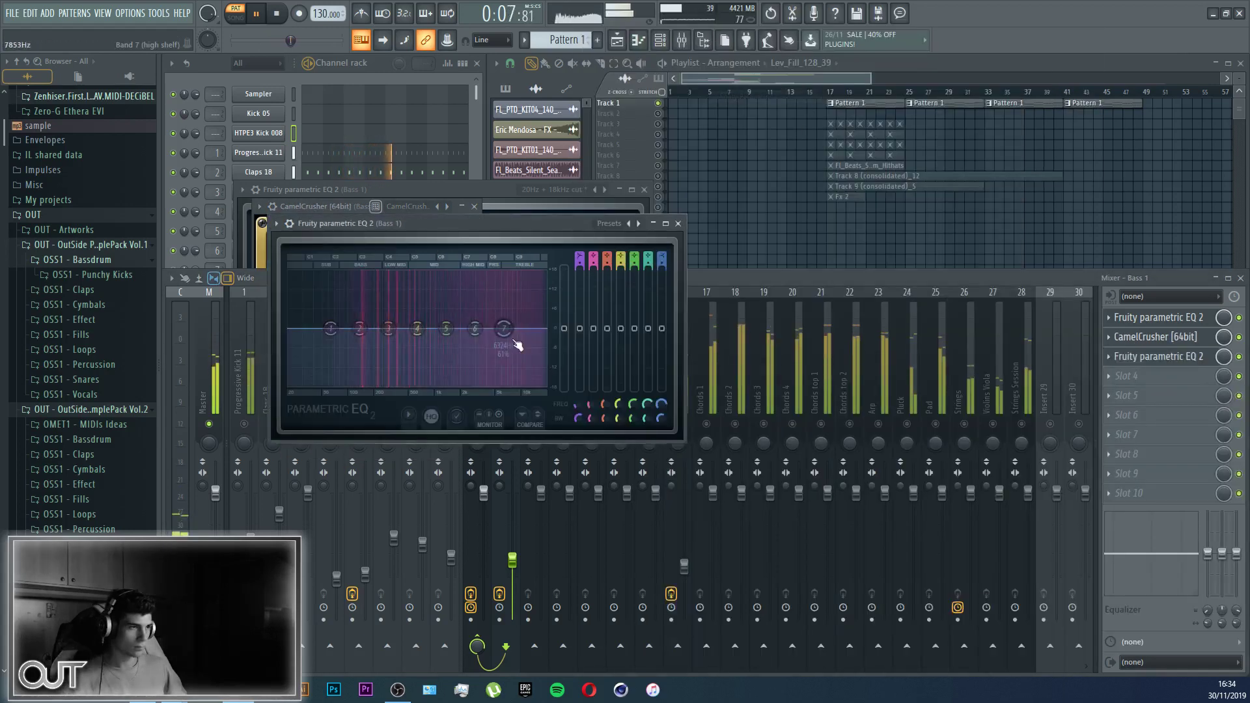
pyautogui.moveTo(475, 328); pyautogui.dragTo(334, 384)
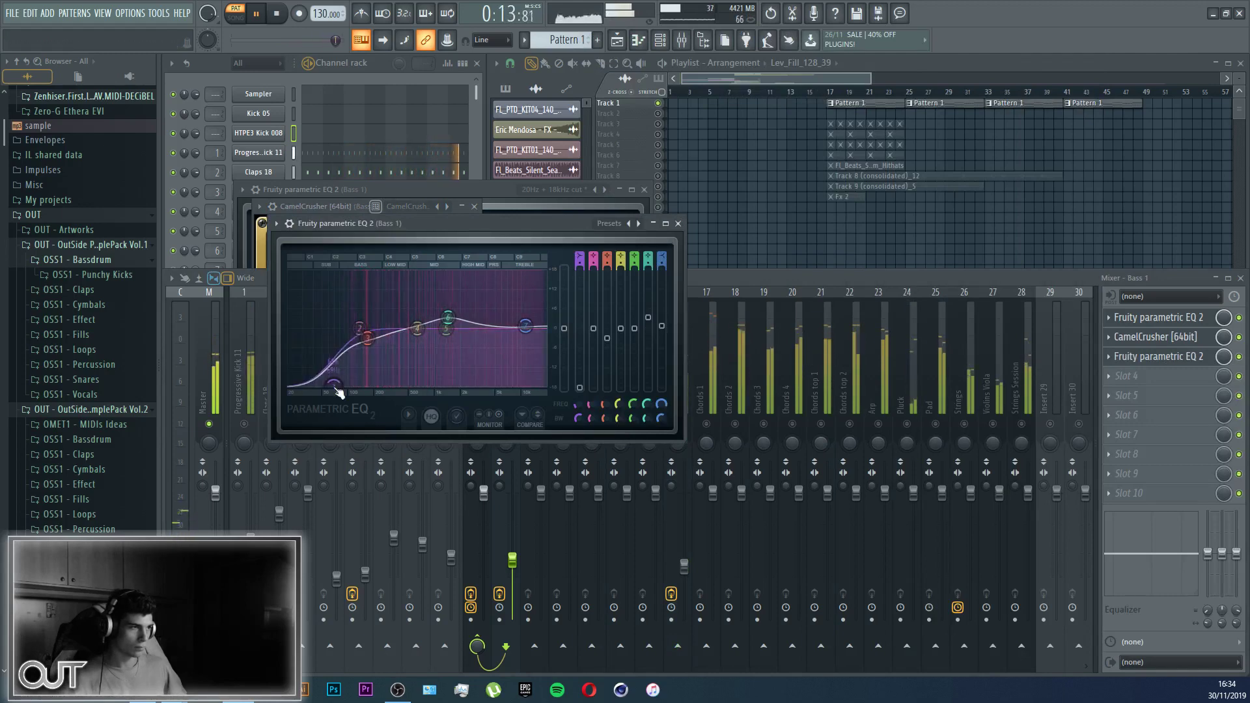
pyautogui.moveTo(368, 338)
pyautogui.mouseDown()
pyautogui.moveTo(363, 325)
pyautogui.moveTo(366, 335)
pyautogui.mouseUp()
pyautogui.moveTo(449, 318); pyautogui.dragTo(523, 325)
pyautogui.click(1141, 358)
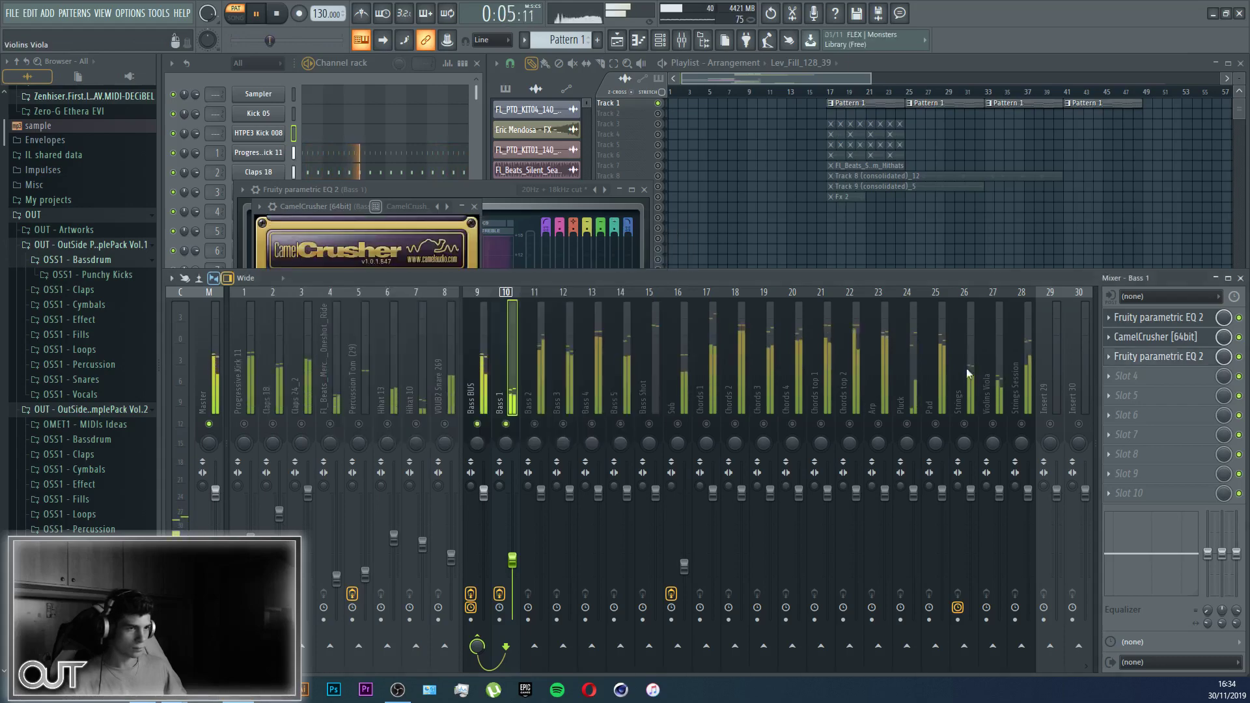
# Step: Load LFOTool_x64 [64bit] in the Bass BUS's sixth effect slot
pyautogui.click(469, 406)
pyautogui.click(1120, 419)
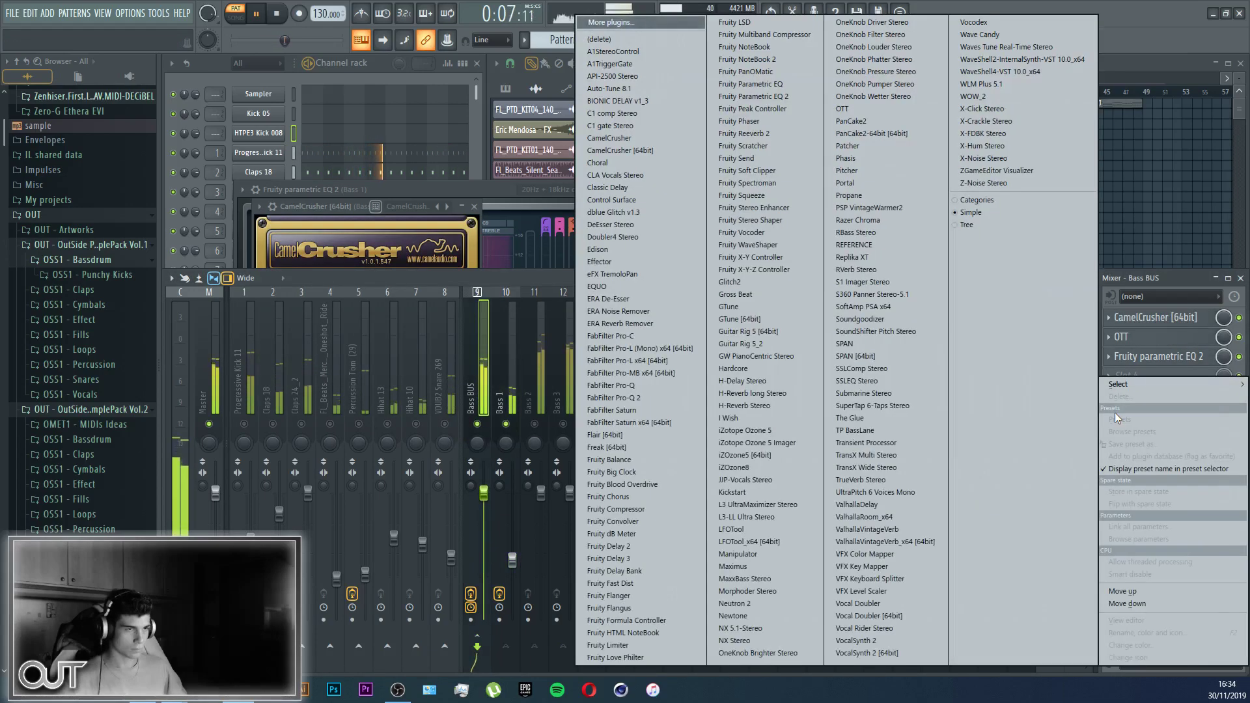
pyautogui.press('Escape')
pyautogui.rightClick(1120, 419)
pyautogui.moveTo(1120, 384)
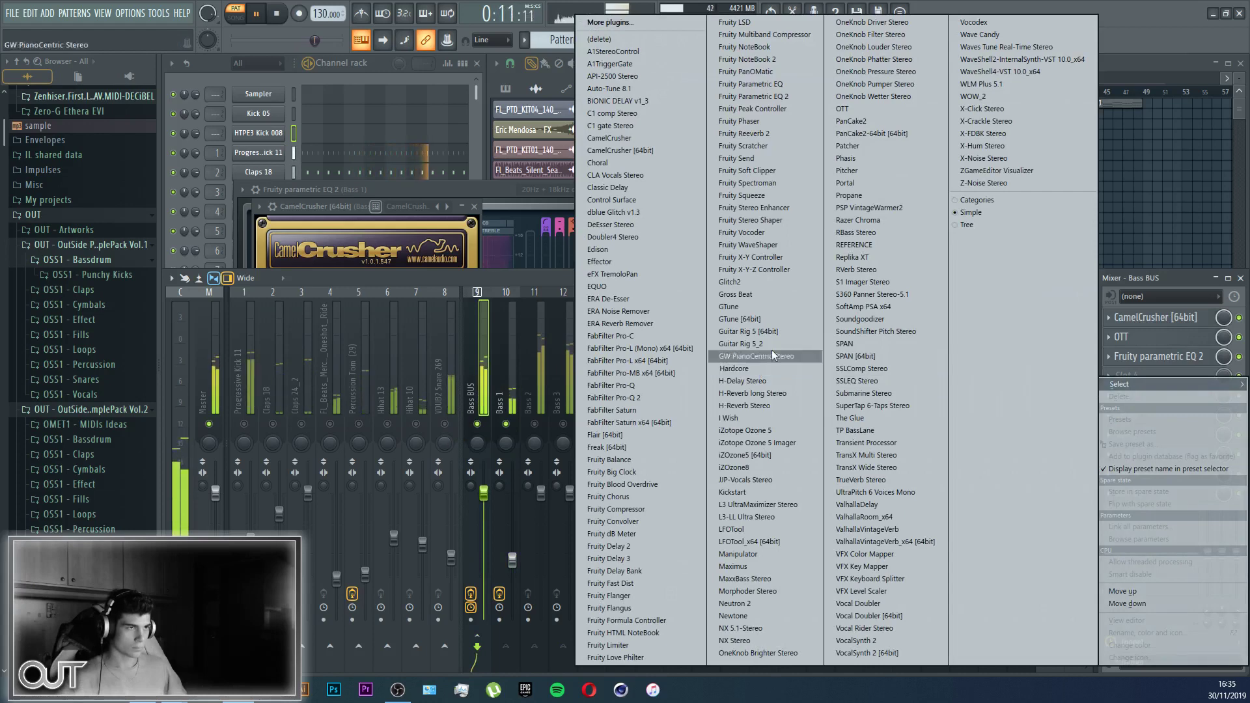
pyautogui.click(777, 542)
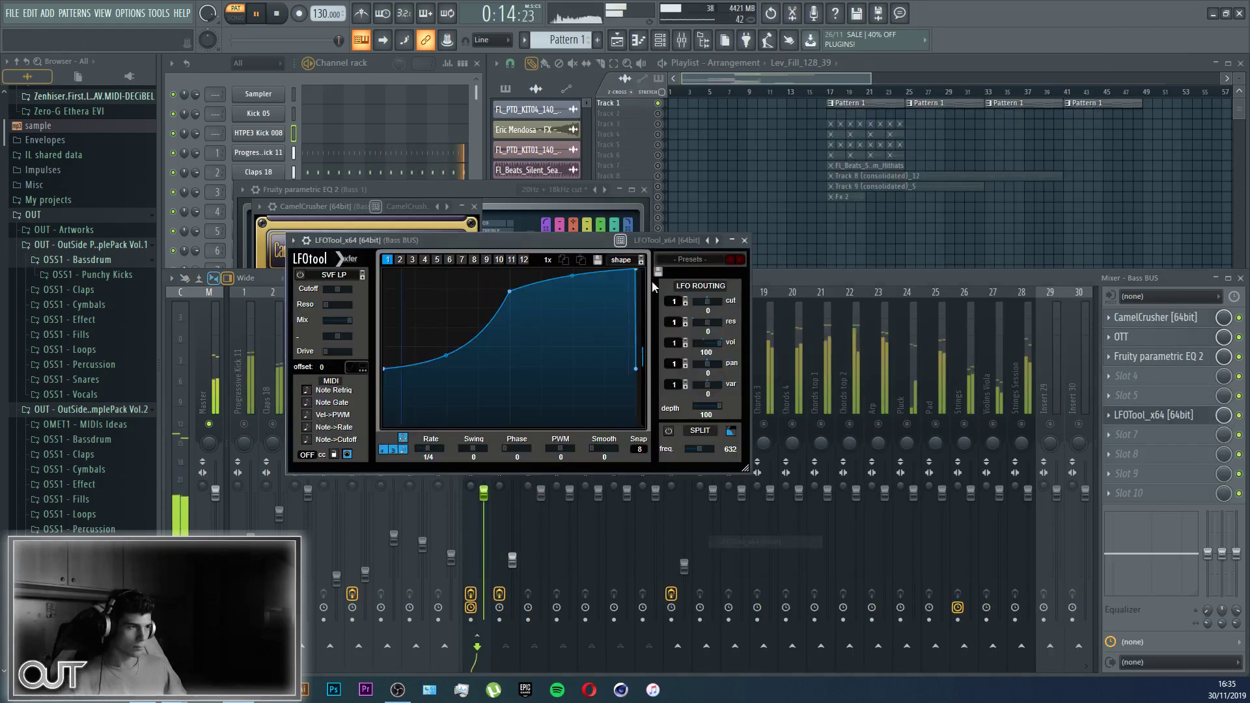
pyautogui.click(793, 278)
pyautogui.hotkey('ctrl', 's')
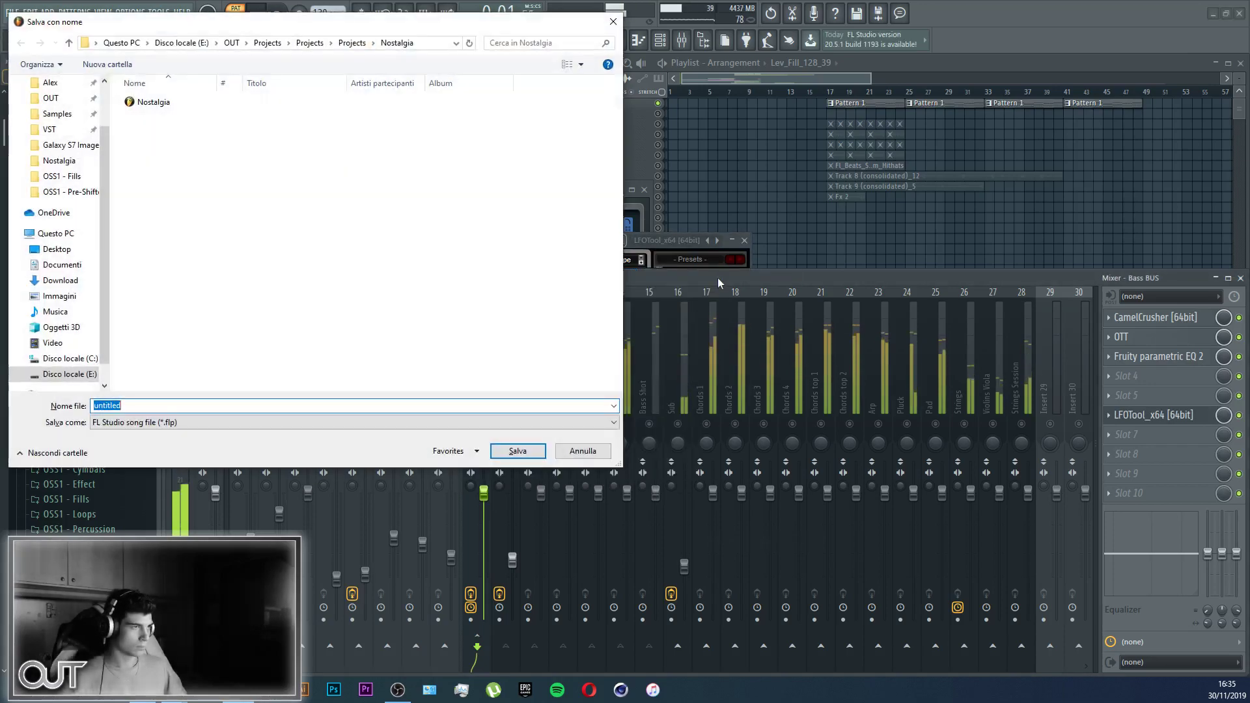
pyautogui.click(583, 451)
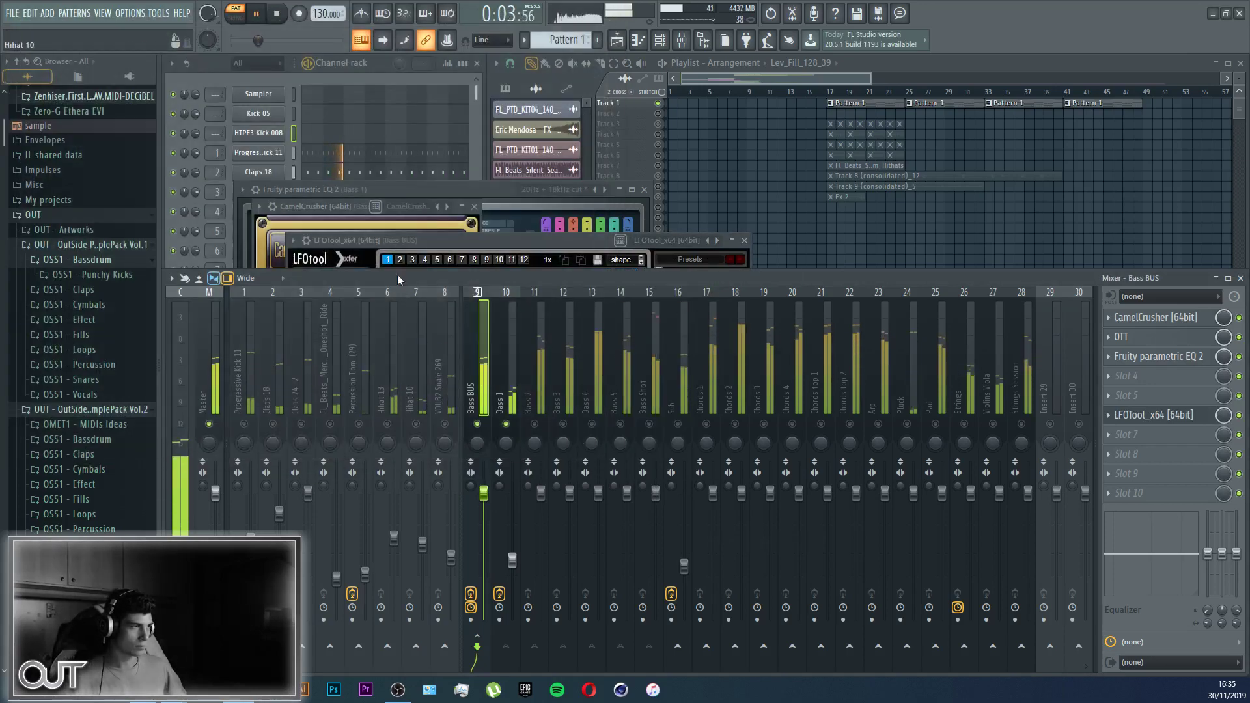
# Step: Save the project as A Sky Full of Stars (OUT Remix) in the Coldplay - A Sky Full of Stars (OUT Remix) folder, overwriting the existing file
pyautogui.click(30, 13)
pyautogui.click(63, 31)
pyautogui.click(11, 13)
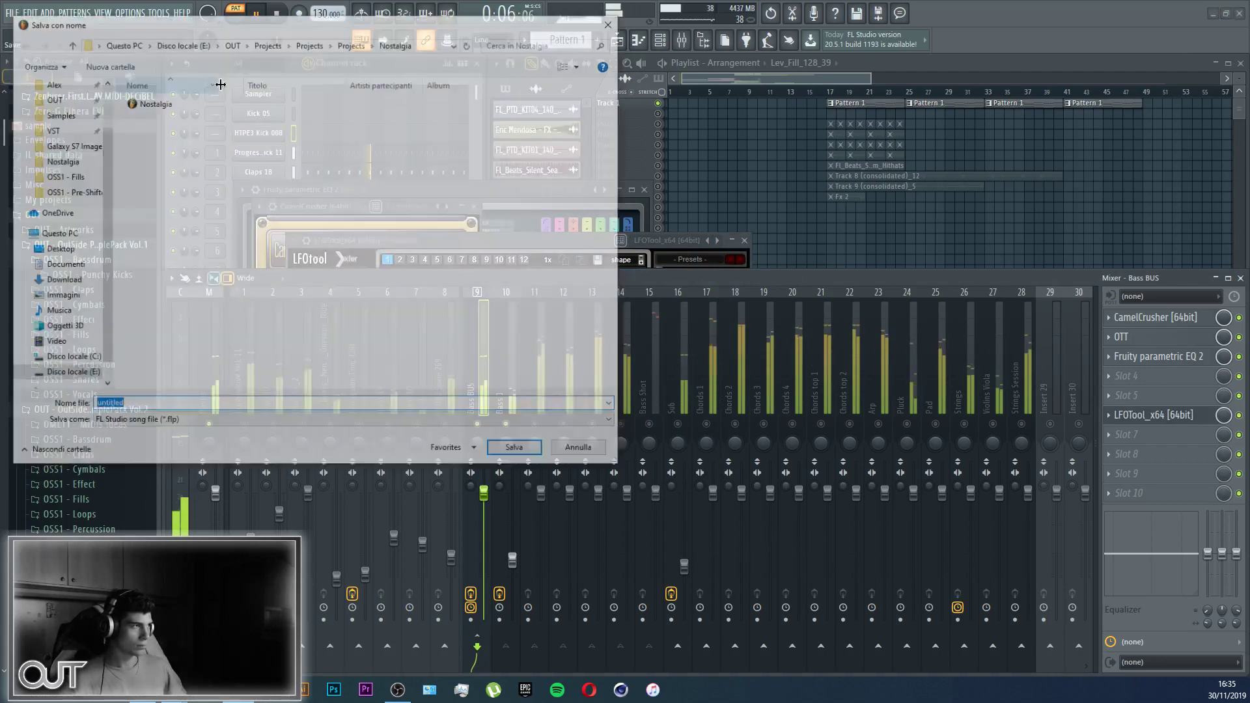
pyautogui.click(166, 81)
pyautogui.click(69, 43)
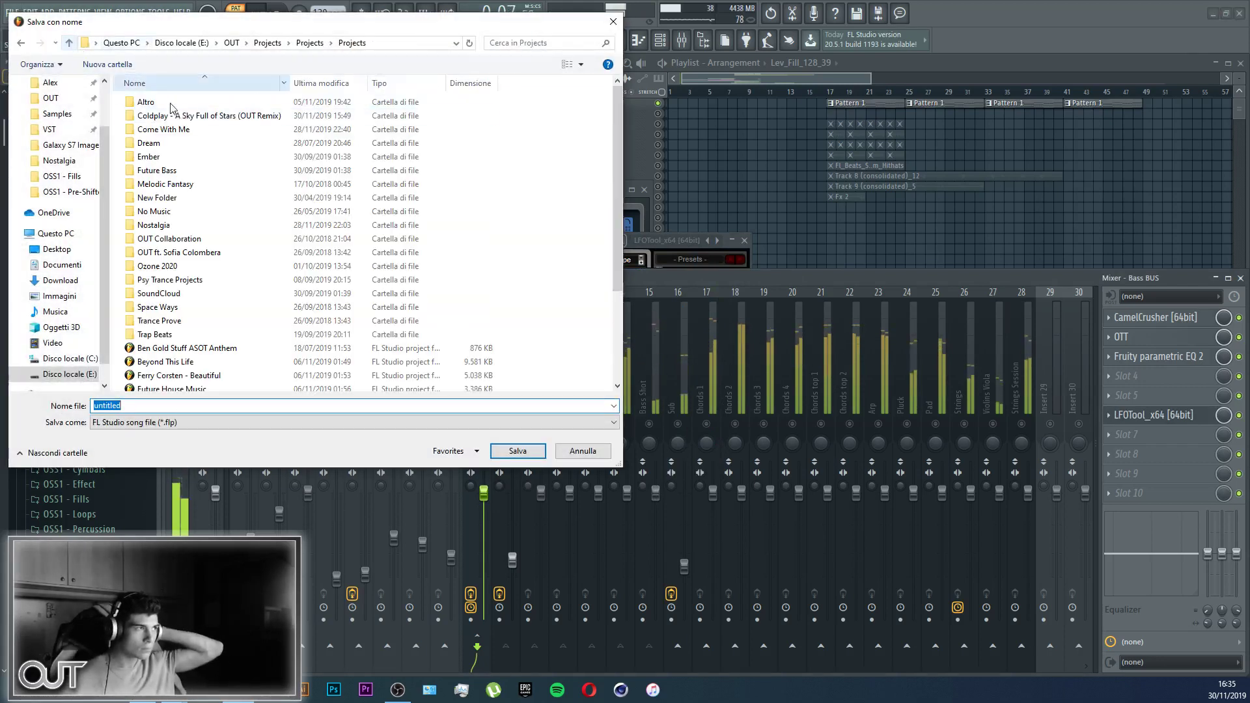
pyautogui.doubleClick(194, 119)
pyautogui.click(193, 117)
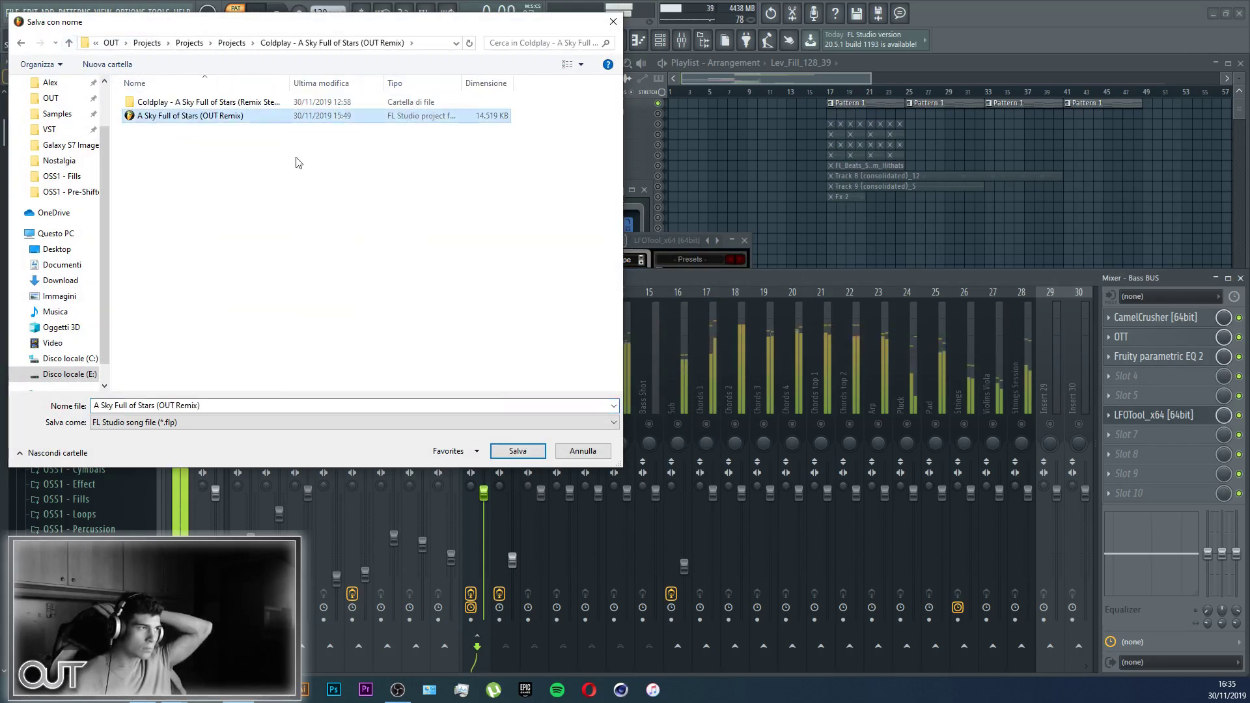
pyautogui.click(516, 451)
pyautogui.click(662, 347)
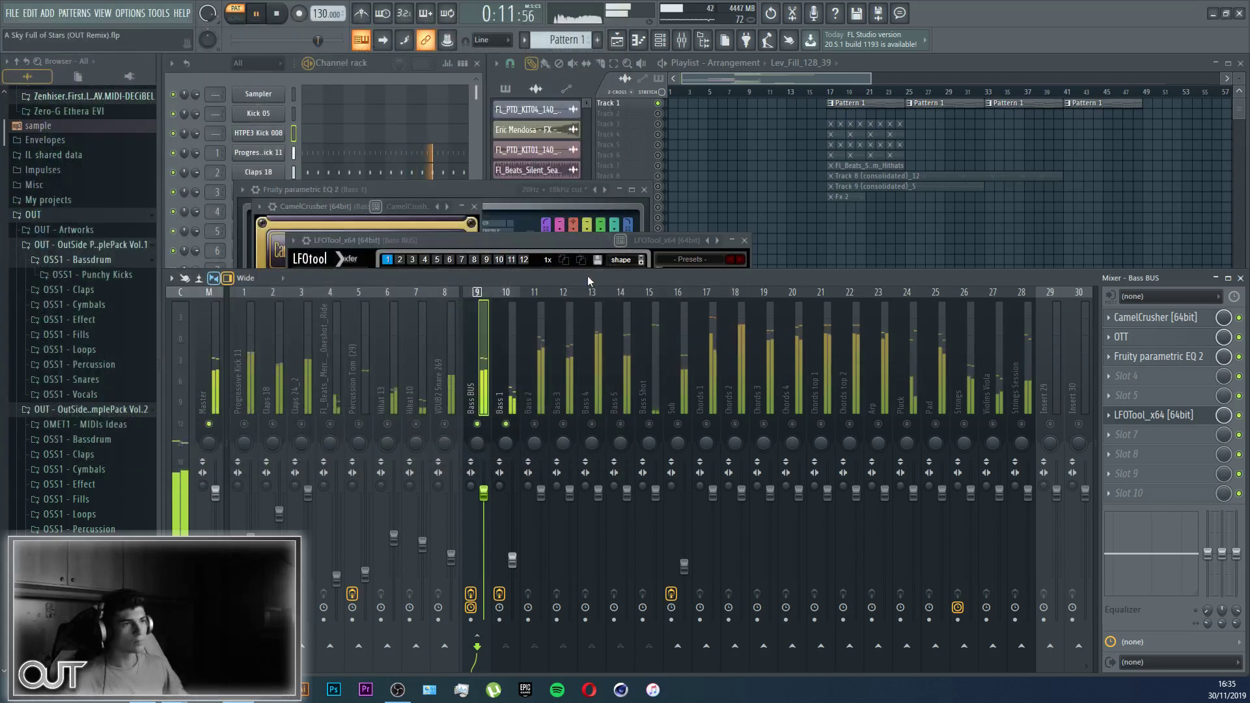
# Step: In the Bass BUS's LFOTool, overlay the waveform and reshape the volume curve with a 9% start point and a slightly earlier drop at the end
pyautogui.click(572, 242)
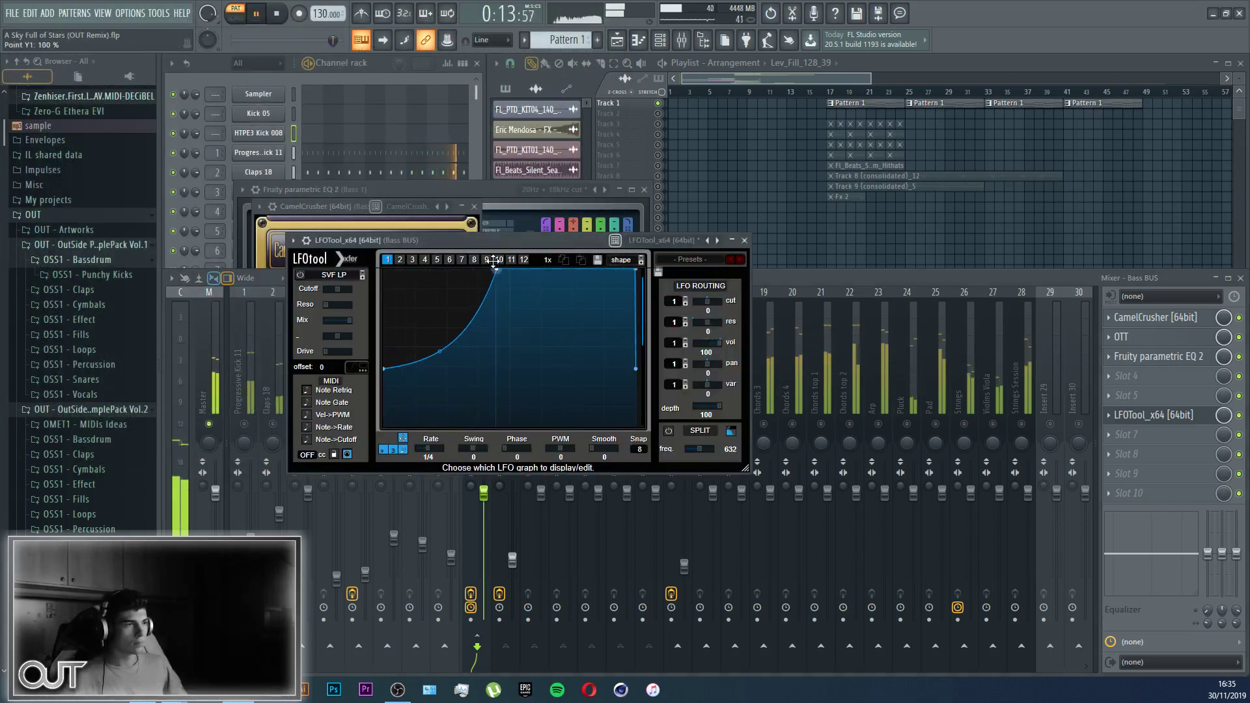
pyautogui.click(358, 369)
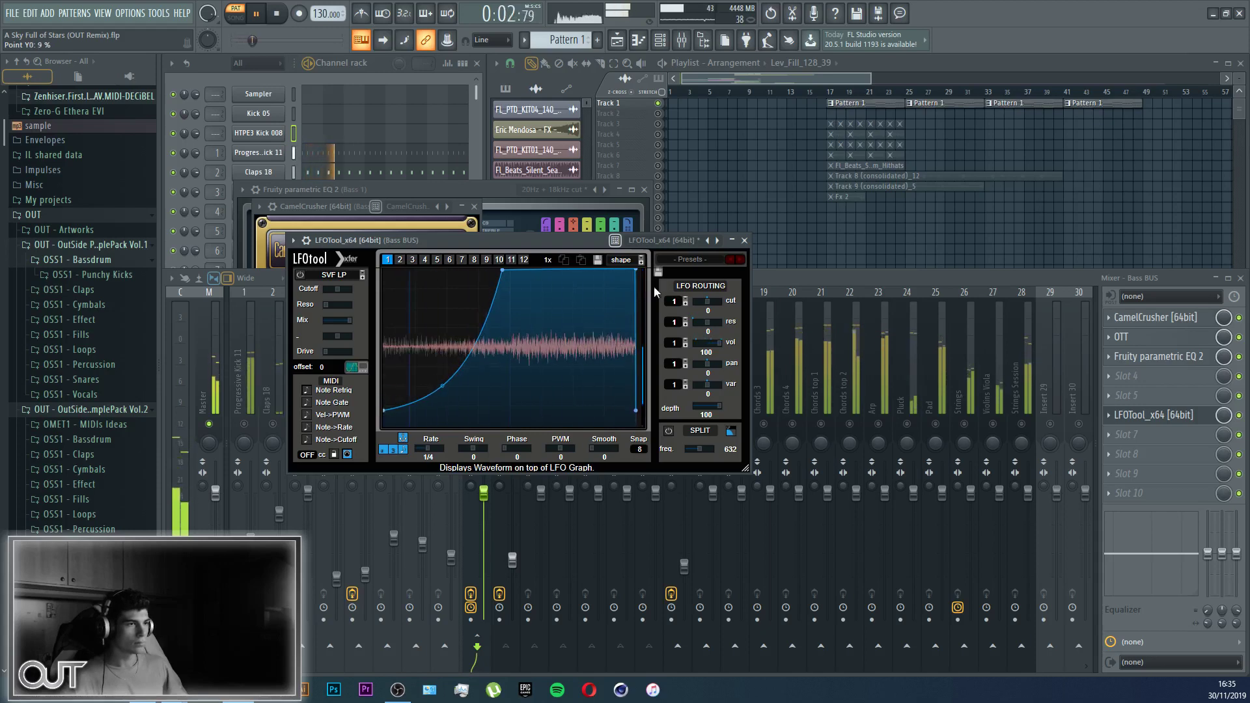
pyautogui.moveTo(636, 270); pyautogui.dragTo(630, 267)
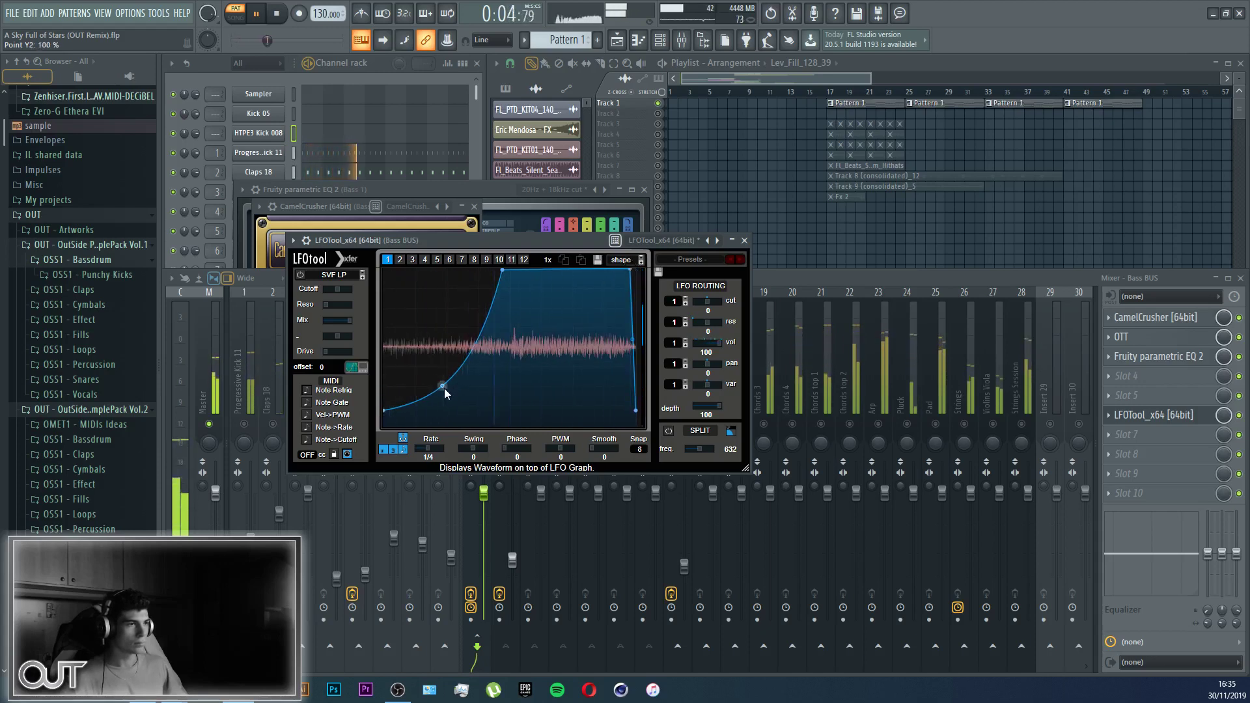
pyautogui.moveTo(502, 270); pyautogui.dragTo(565, 261)
# Step: Refine the LFO curve with the start point at 22% and the middle point at 85%, and close the open plugin windows
pyautogui.moveTo(507, 293)
pyautogui.mouseDown()
pyautogui.moveTo(501, 318)
pyautogui.moveTo(569, 271)
pyautogui.moveTo(502, 285)
pyautogui.mouseUp()
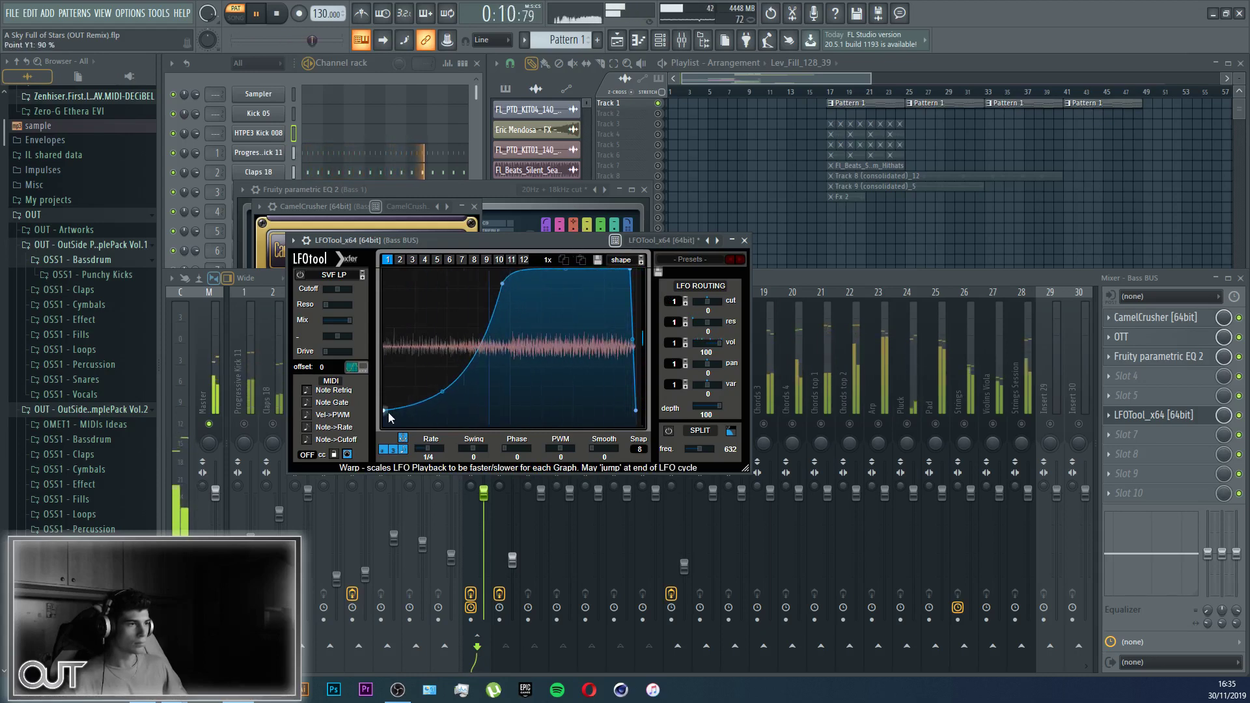
pyautogui.moveTo(389, 413); pyautogui.dragTo(372, 391)
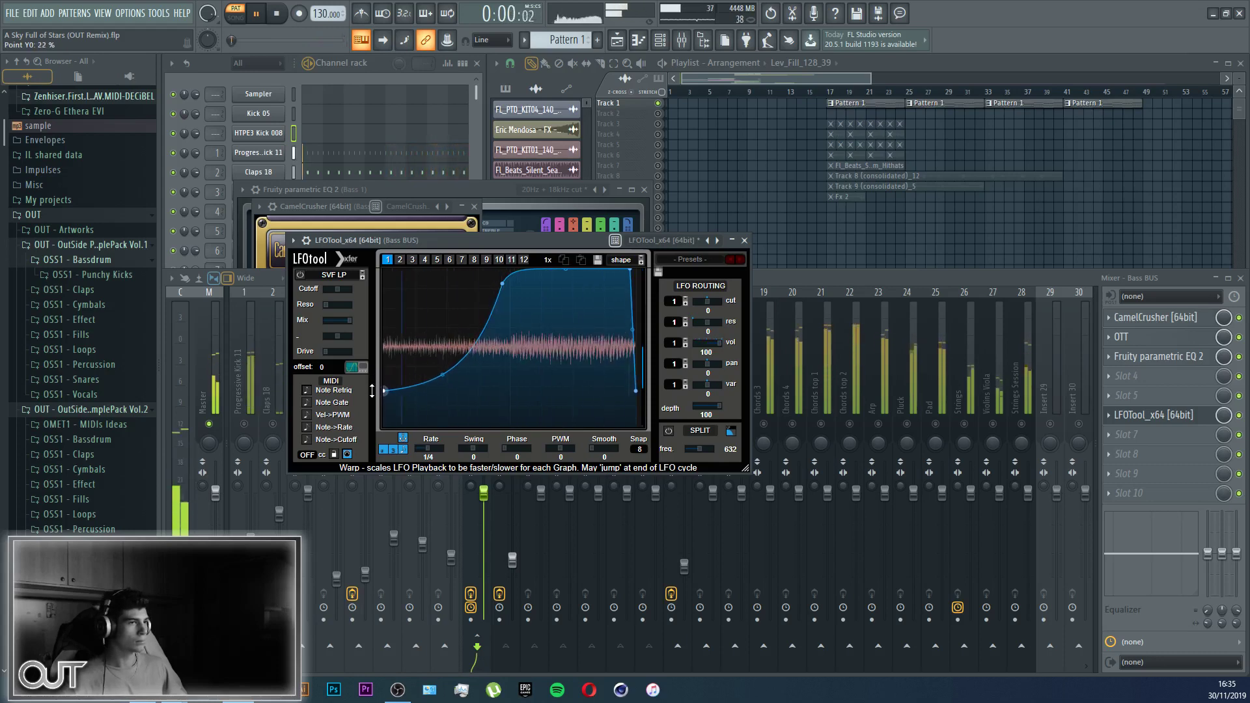
pyautogui.moveTo(507, 287); pyautogui.dragTo(503, 292)
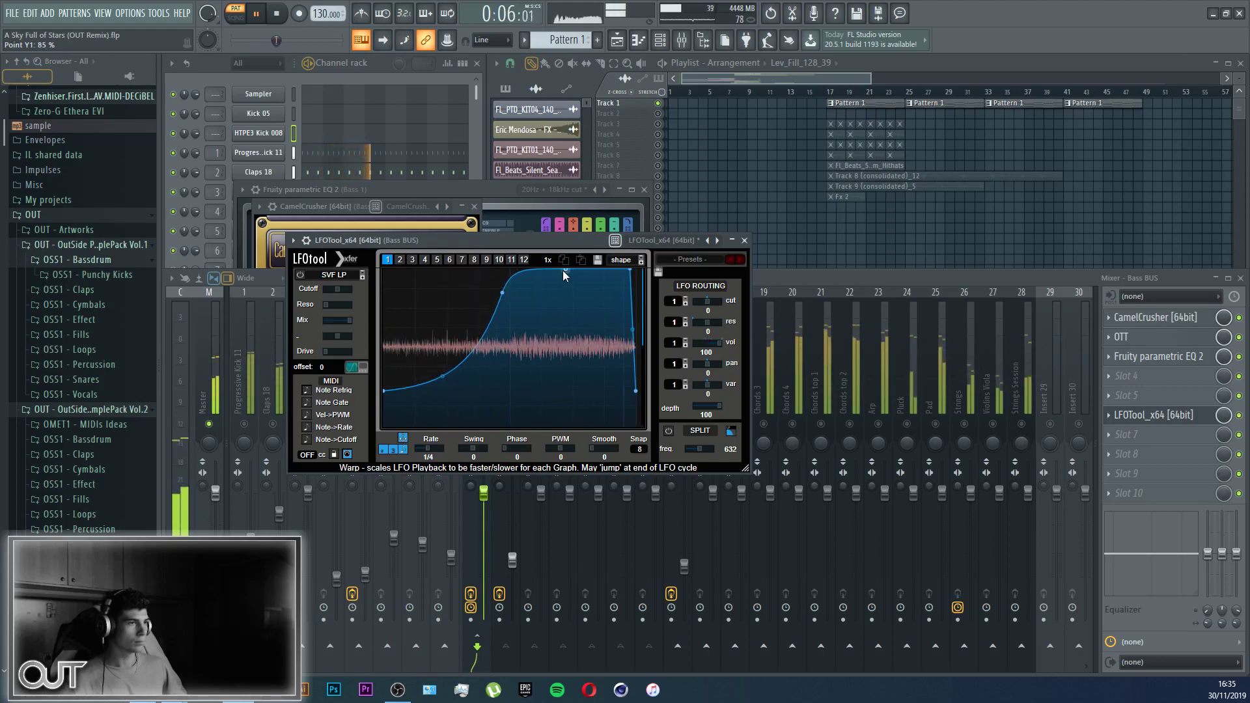
pyautogui.press('Escape')
pyautogui.click(350, 205)
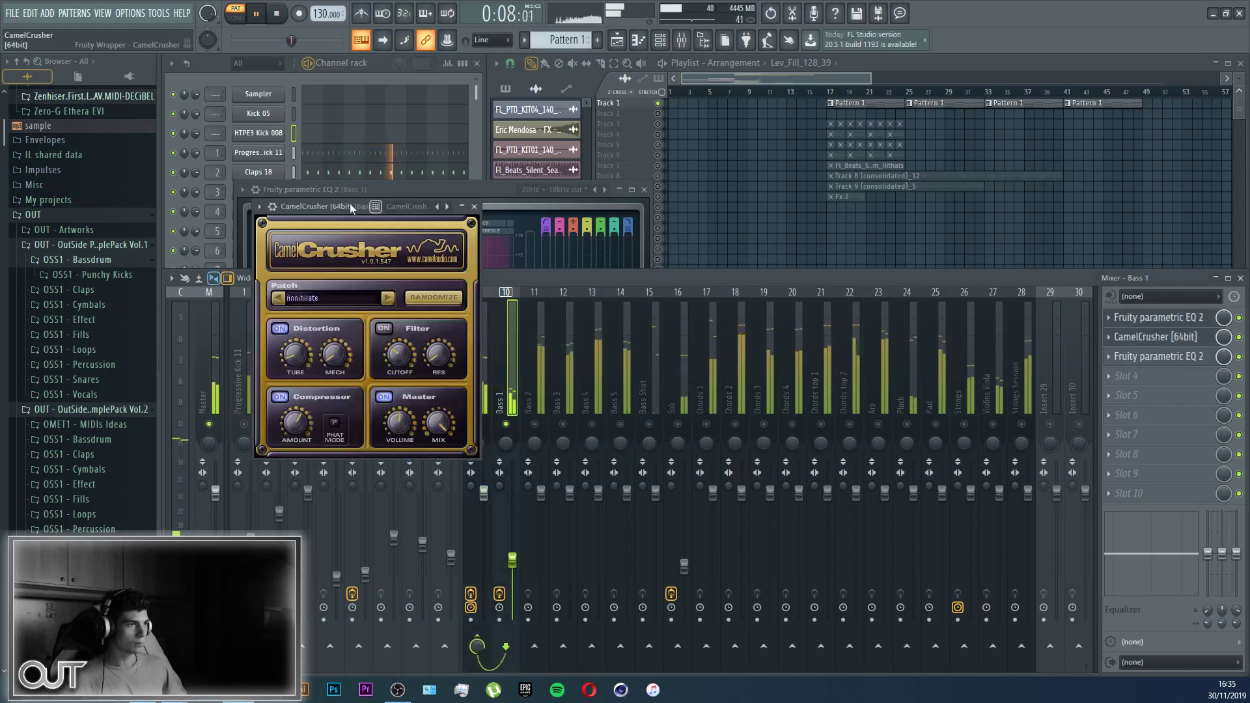
pyautogui.press('Escape')
pyautogui.press('Escape')
# Step: Lower the start point of the Bass BUS's LFOTool curve to 17% and close the plugin
pyautogui.click(475, 384)
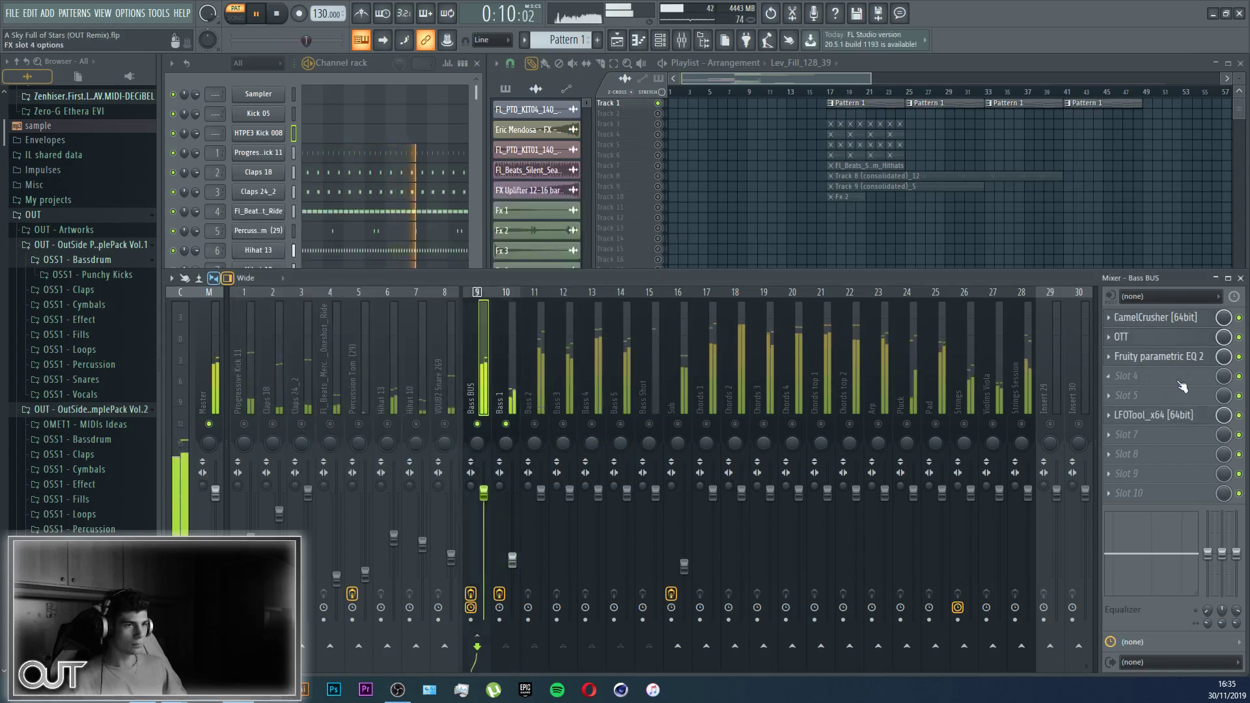
pyautogui.click(1165, 415)
pyautogui.moveTo(415, 393); pyautogui.dragTo(413, 399)
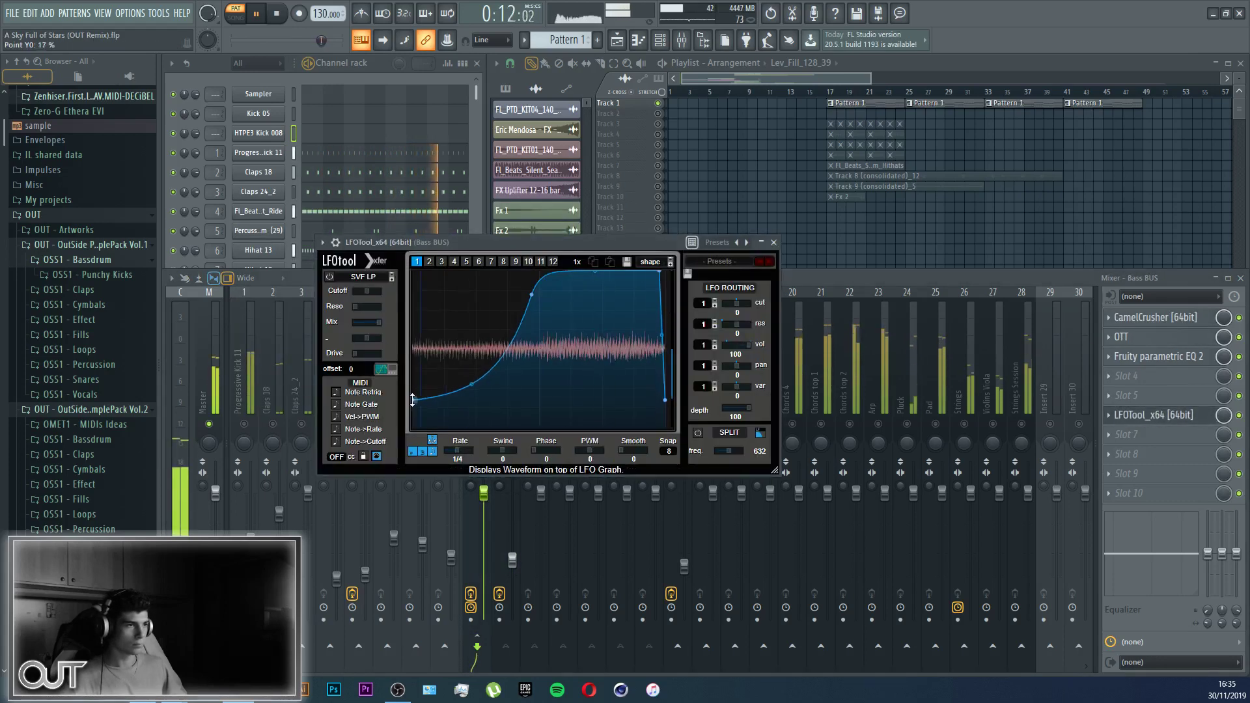
pyautogui.press('Escape')
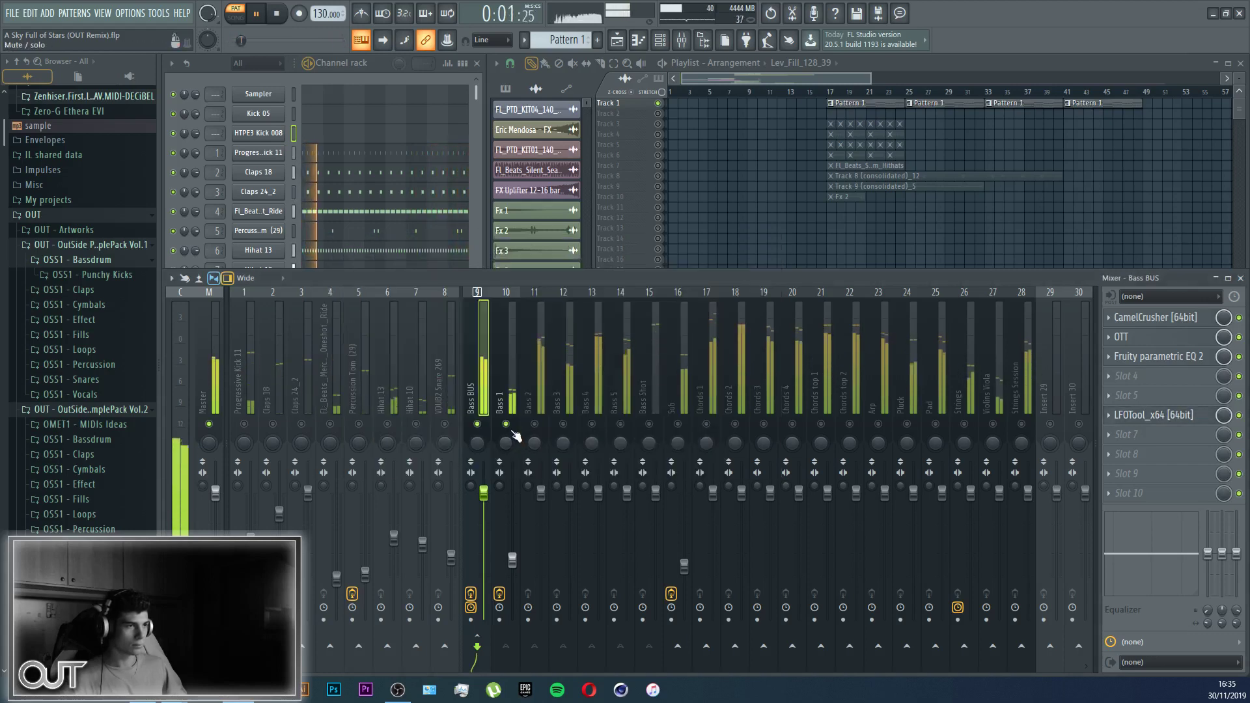
# Step: Load Fruity Parametric EQ 2 in Bass 2's first effect slot with the 20Hz + 18kHz cut preset and high-pass it at about 260 Hz
pyautogui.click(538, 400)
pyautogui.click(1127, 317)
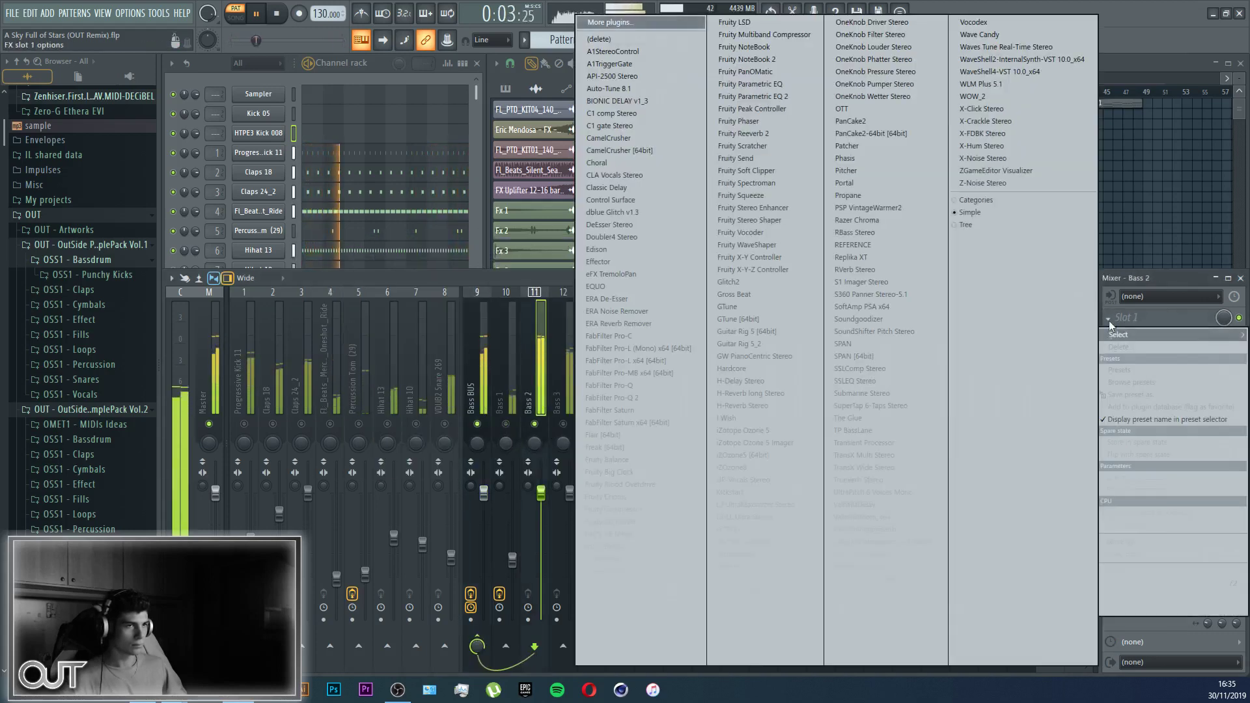
pyautogui.click(769, 123)
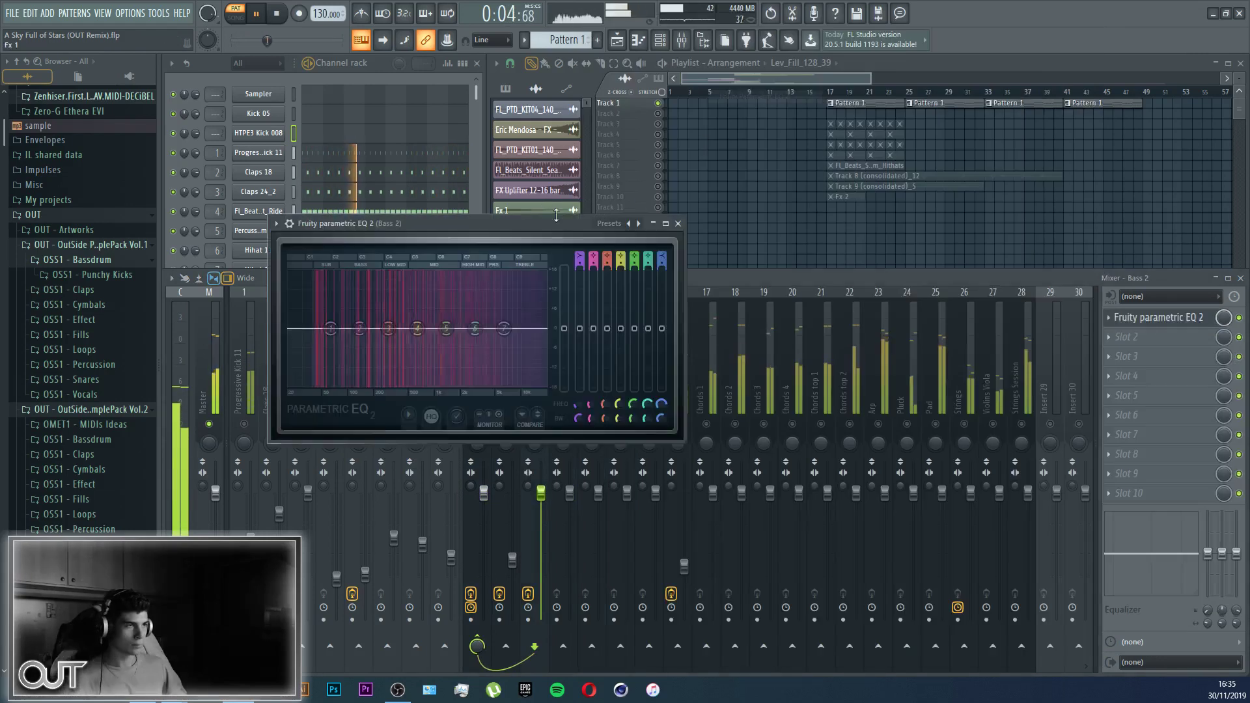
pyautogui.click(638, 223)
pyautogui.moveTo(295, 332); pyautogui.dragTo(385, 328)
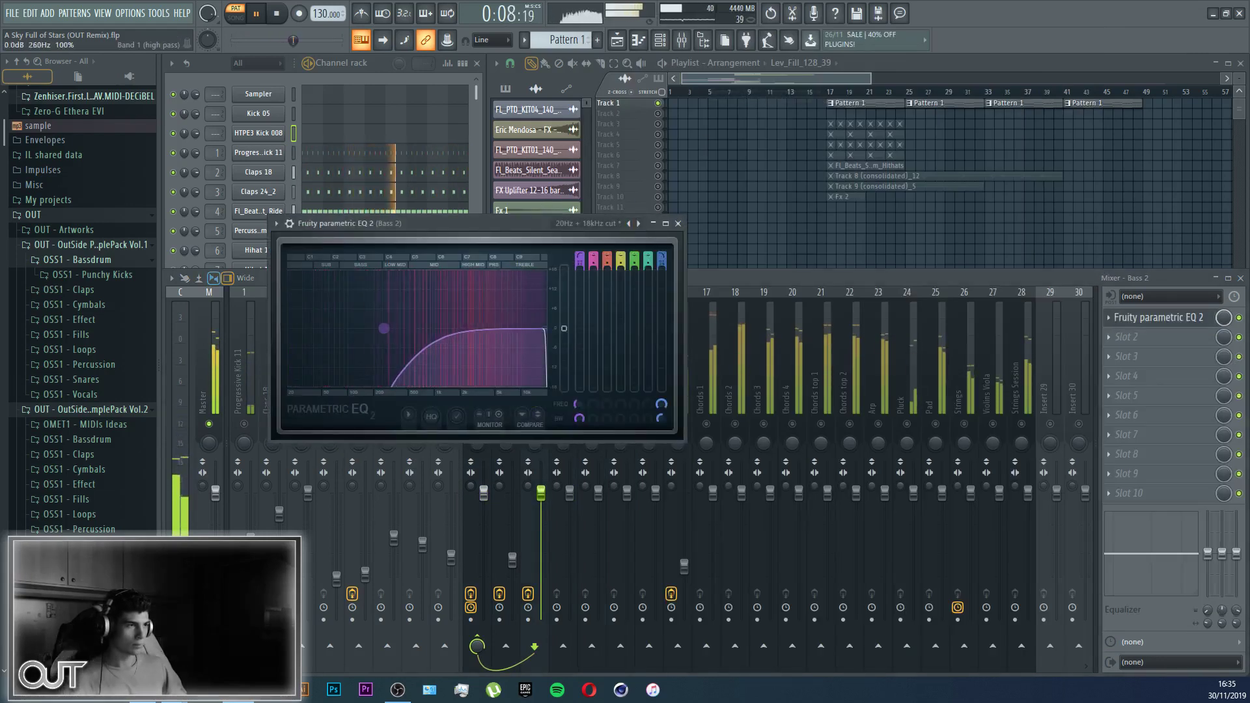
# Step: Load a second Fruity Parametric EQ 2 on Bass 2, boost high-shelf band 7 by 15 dB at 9290 Hz and raise band 6 slightly
pyautogui.click(1120, 339)
pyautogui.click(765, 99)
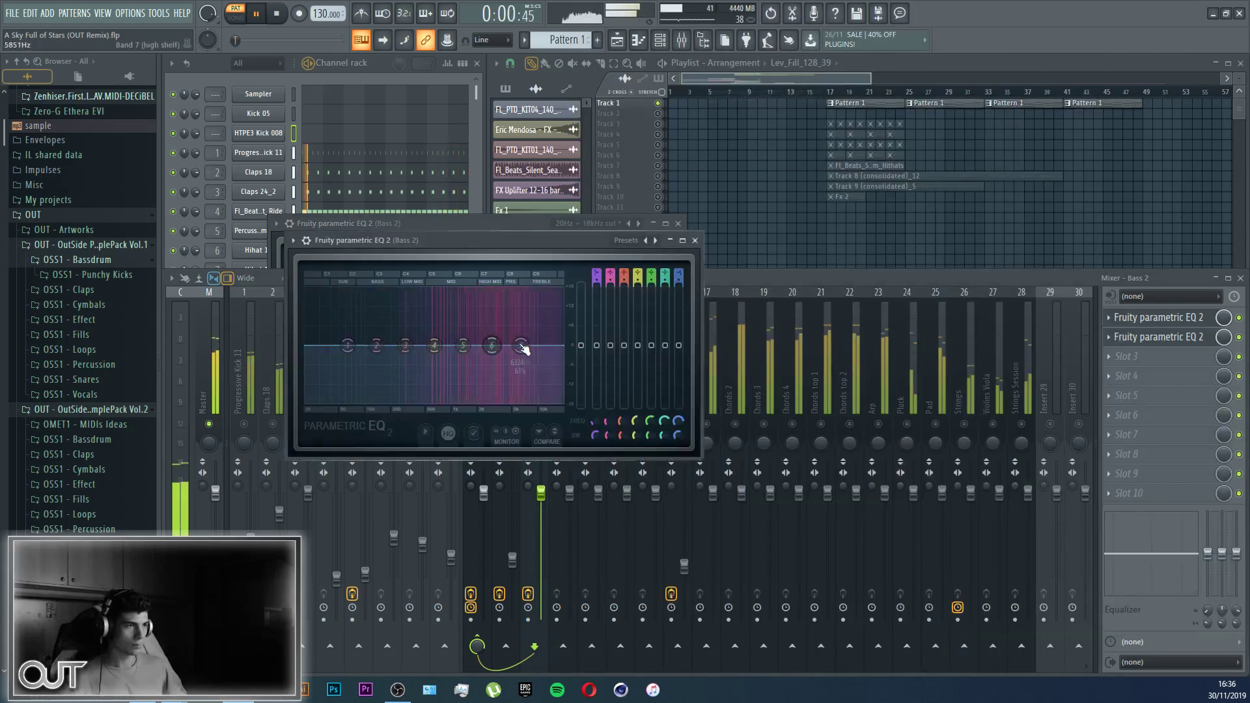
pyautogui.moveTo(522, 346); pyautogui.dragTo(541, 310)
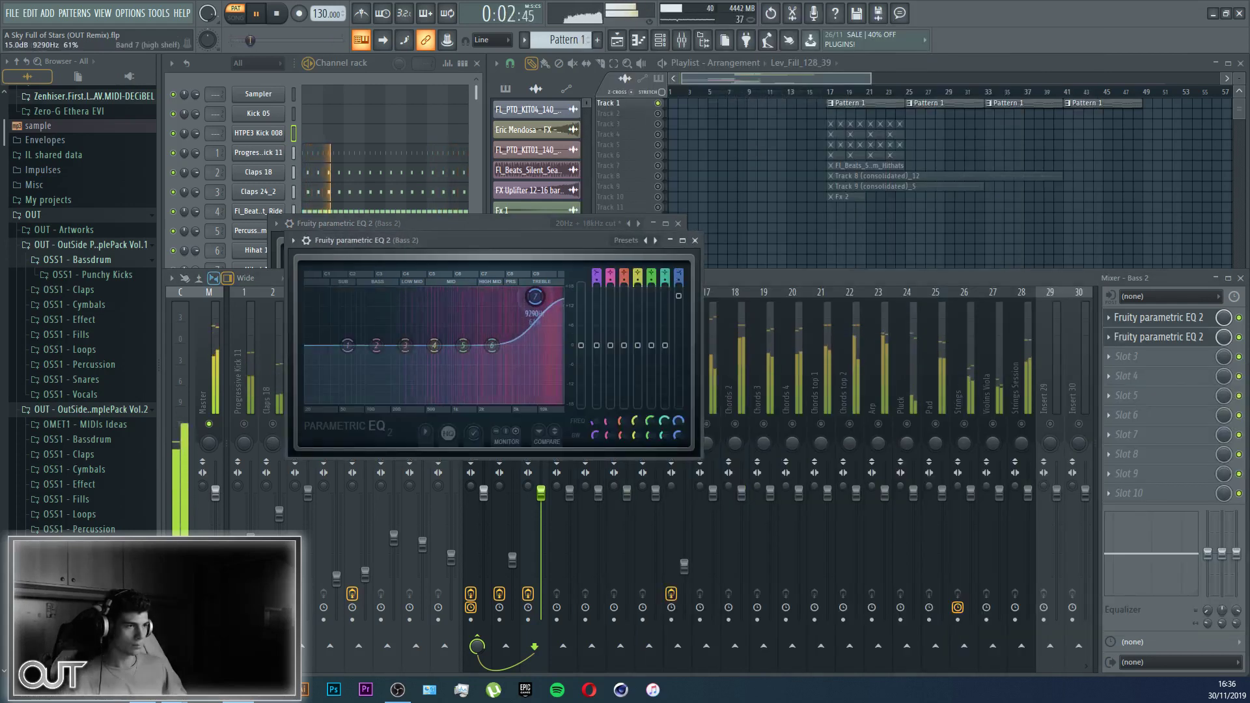
pyautogui.moveTo(492, 345)
pyautogui.mouseDown()
pyautogui.moveTo(505, 366)
pyautogui.moveTo(499, 325)
pyautogui.moveTo(455, 332)
pyautogui.moveTo(443, 311)
pyautogui.moveTo(503, 337)
pyautogui.mouseUp()
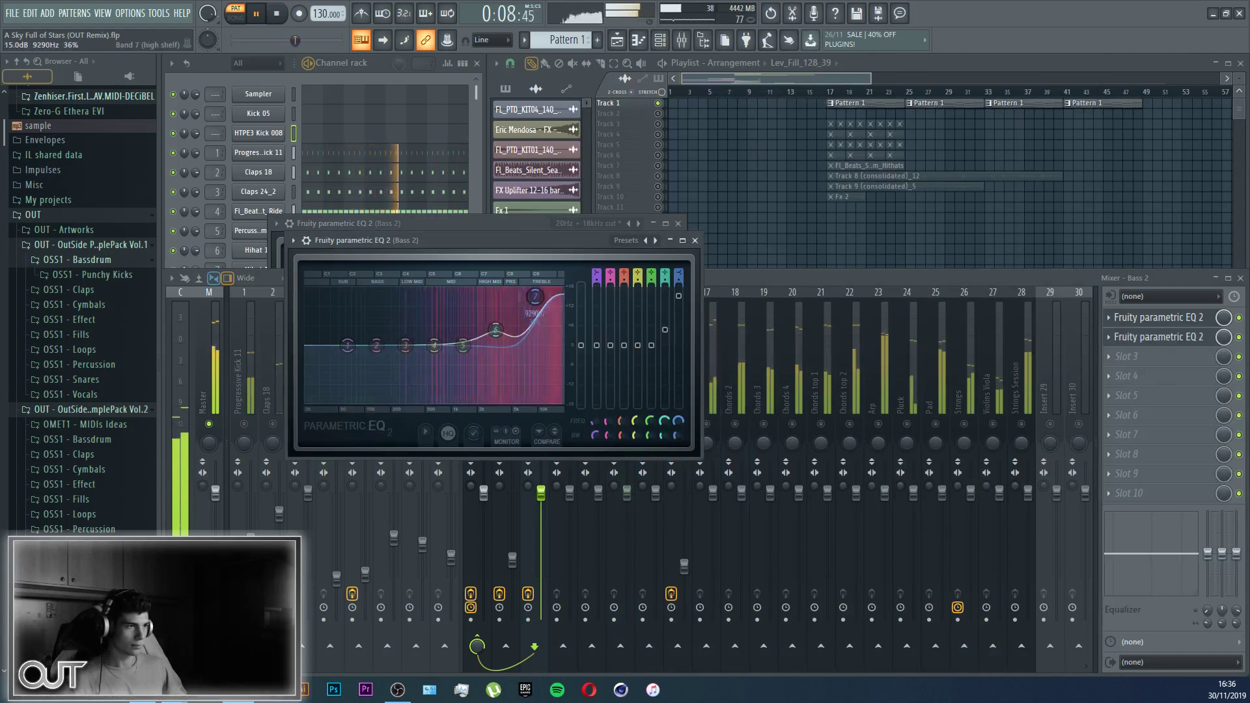
# Step: Reduce the high-shelf boost on Bass 2's second EQ, cut the lows with low-shelf band 1 at about 293 Hz and close the plugin
pyautogui.moveTo(535, 297)
pyautogui.mouseDown()
pyautogui.moveTo(545, 350)
pyautogui.moveTo(542, 316)
pyautogui.mouseUp()
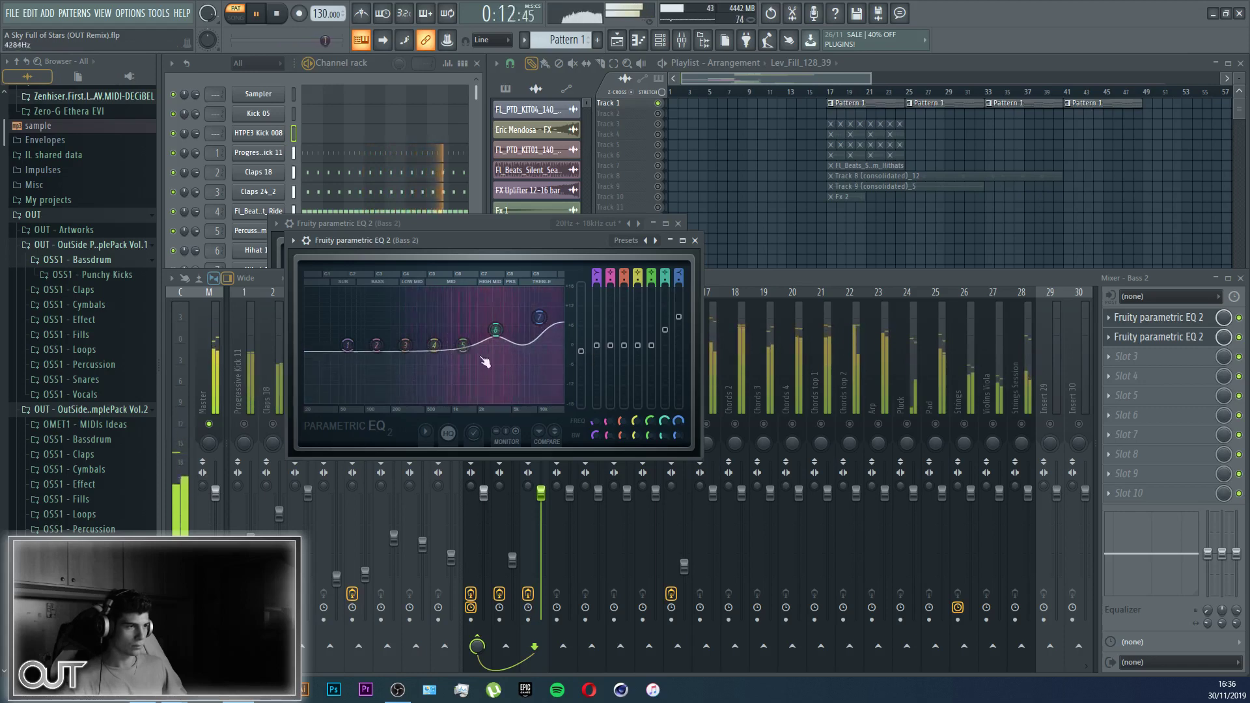
pyautogui.moveTo(348, 345); pyautogui.dragTo(398, 401)
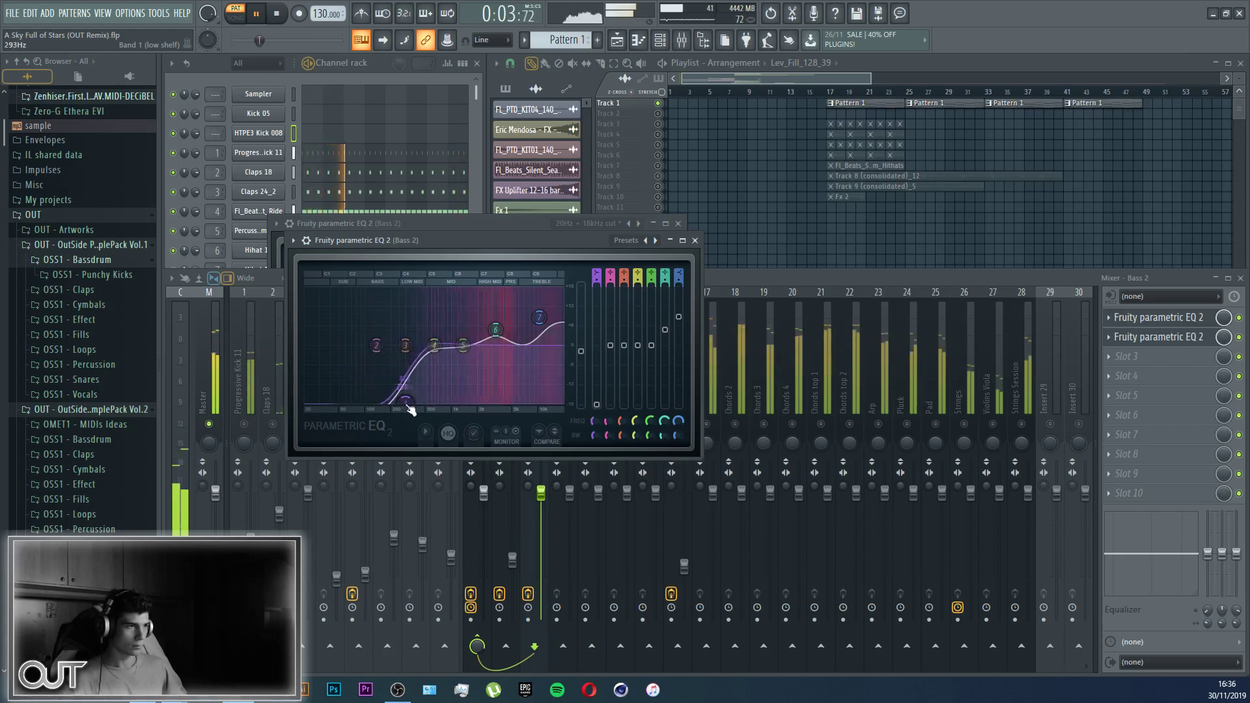
pyautogui.press('Escape')
# Step: Lower the Bass 2 fader and raise the Bass 1 fader in the mixer
pyautogui.moveTo(540, 493); pyautogui.dragTo(512, 540)
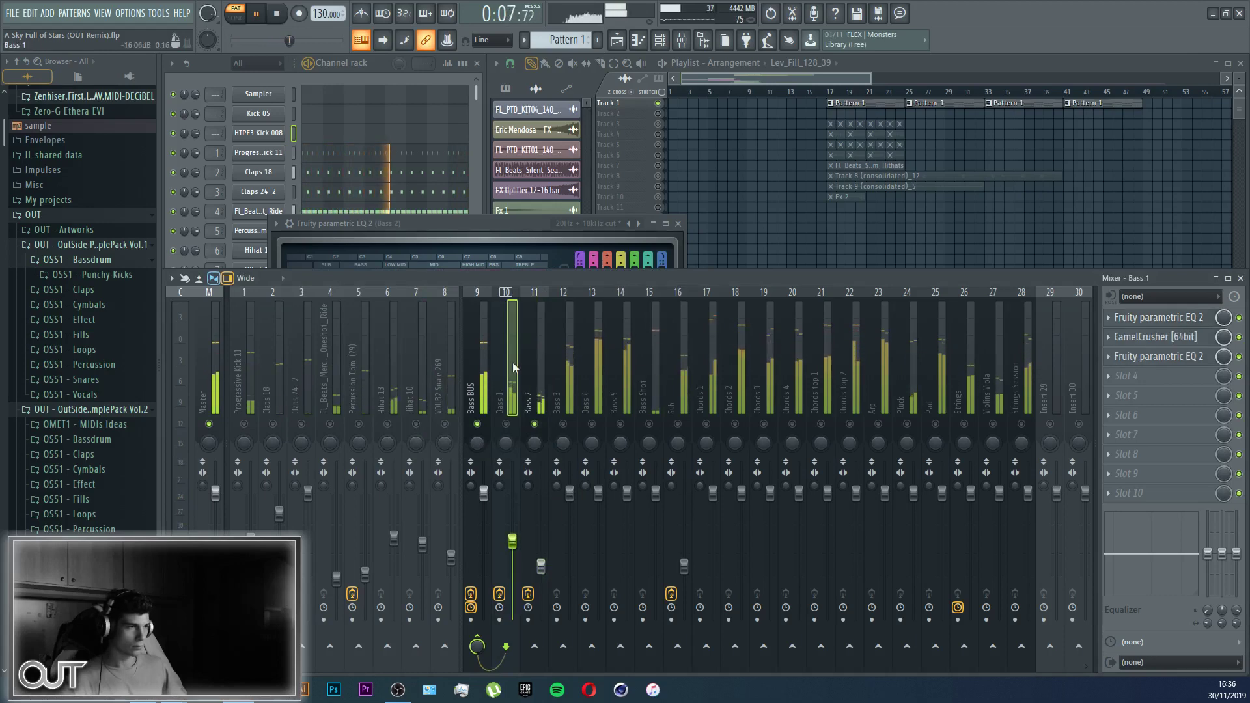
# Step: Check the CamelCrusher settings on the Bass BUS and close the plugin
pyautogui.click(485, 370)
pyautogui.click(1175, 321)
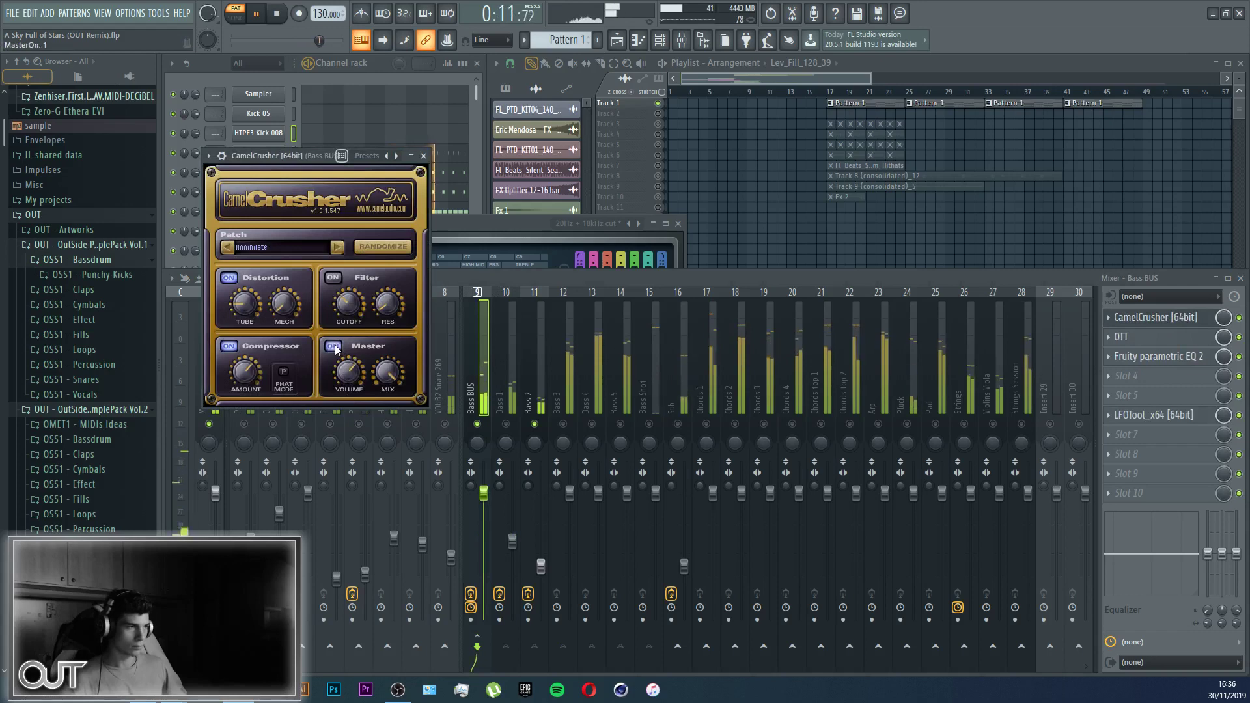
pyautogui.press('Escape')
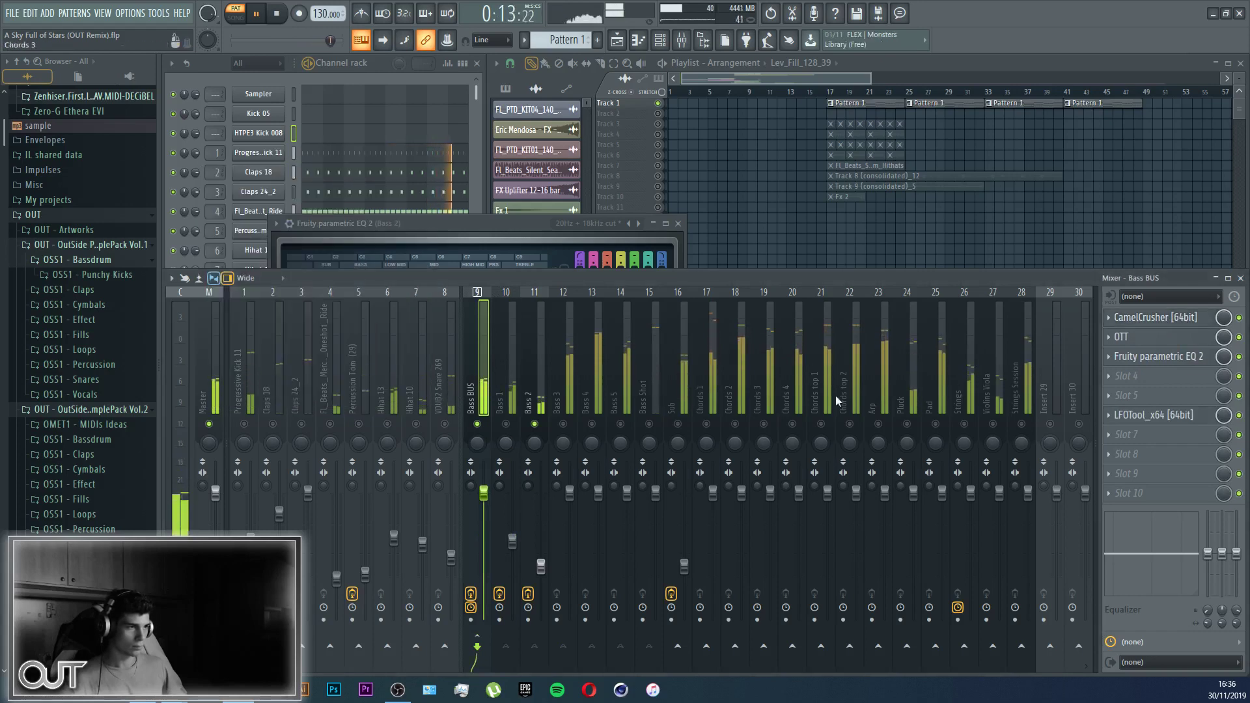
pyautogui.click(1156, 317)
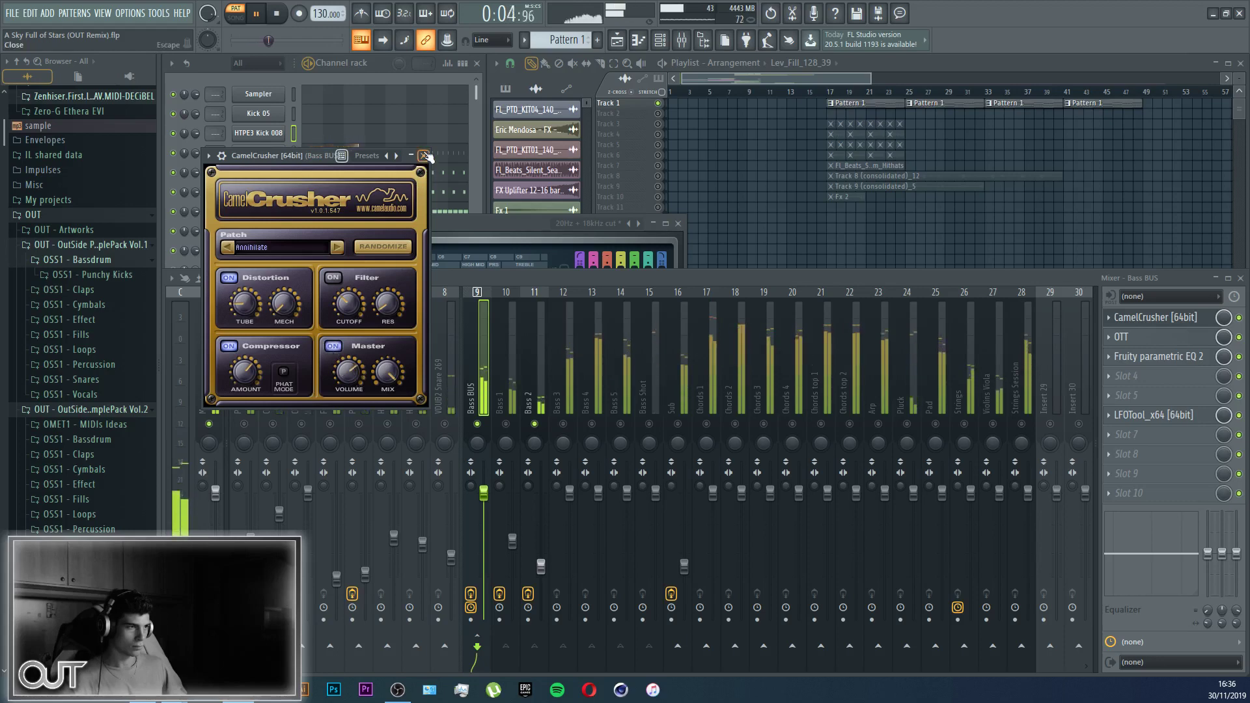
pyautogui.click(424, 156)
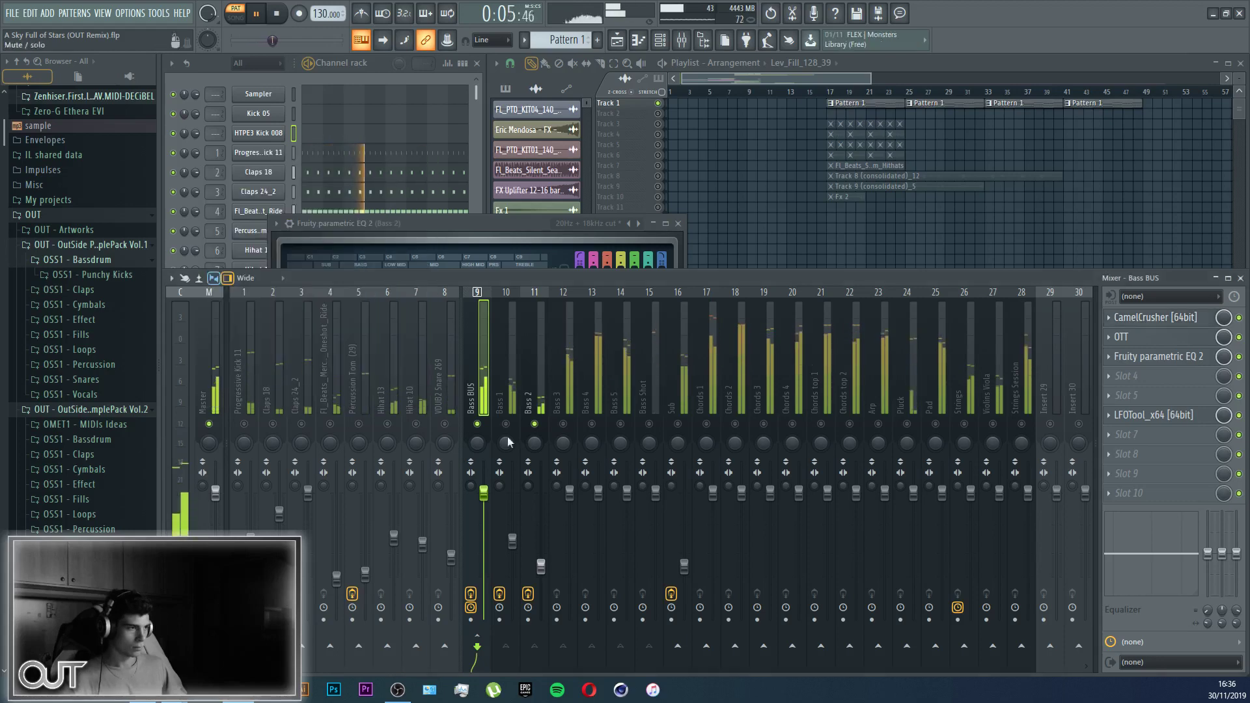
# Step: Audition Bass 3, Bass 4 and Bass 5 alongside the other basses by toggling their mute switches in the mixer
pyautogui.rightClick(486, 496)
pyautogui.click(501, 486)
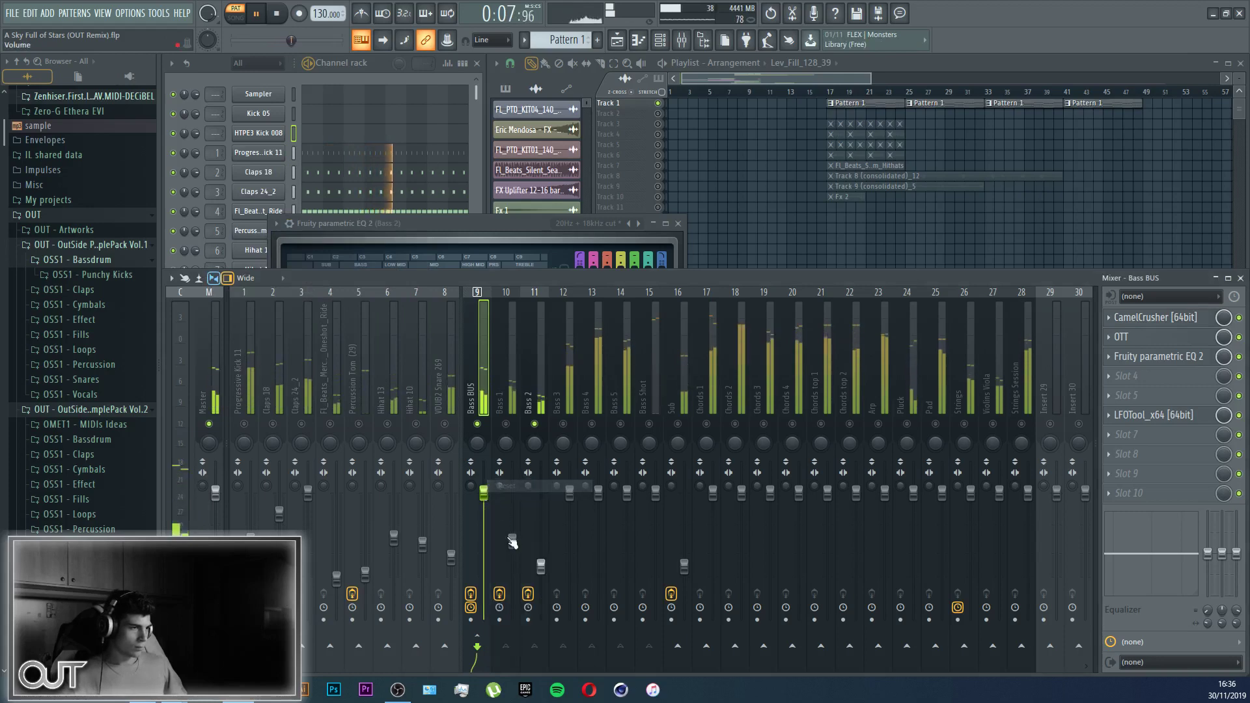
pyautogui.click(509, 402)
pyautogui.click(564, 424)
pyautogui.click(592, 424)
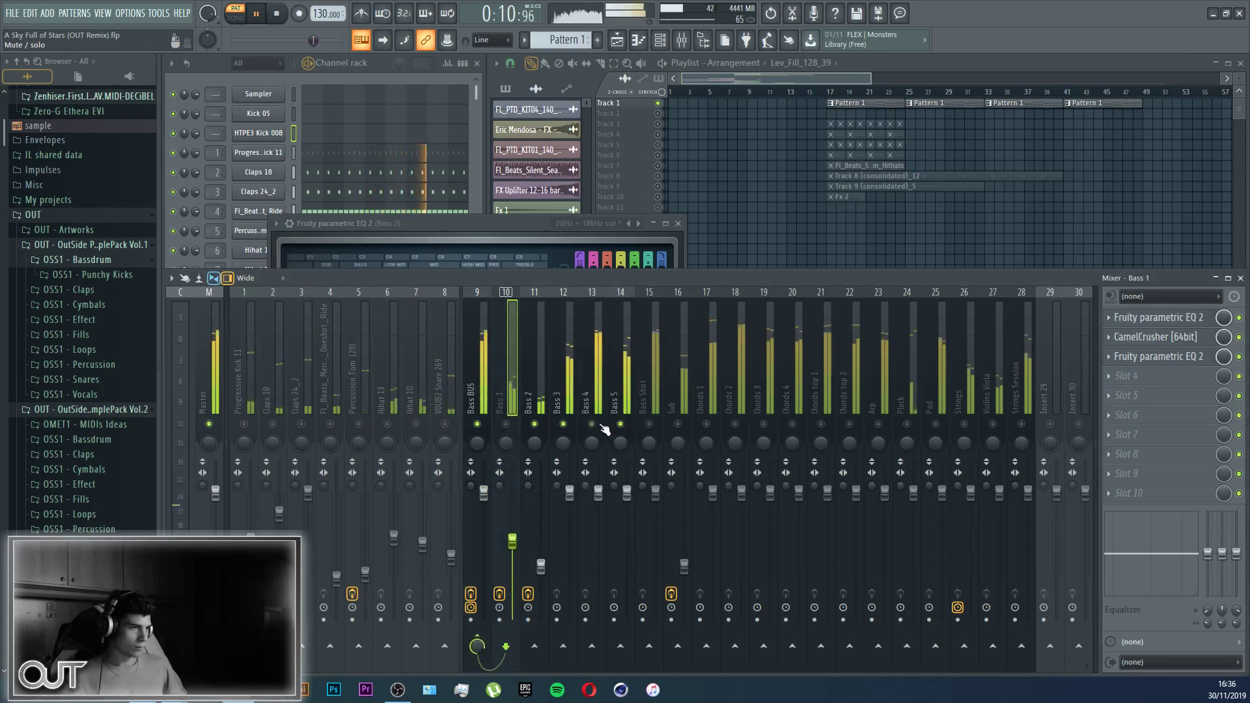
pyautogui.click(621, 424)
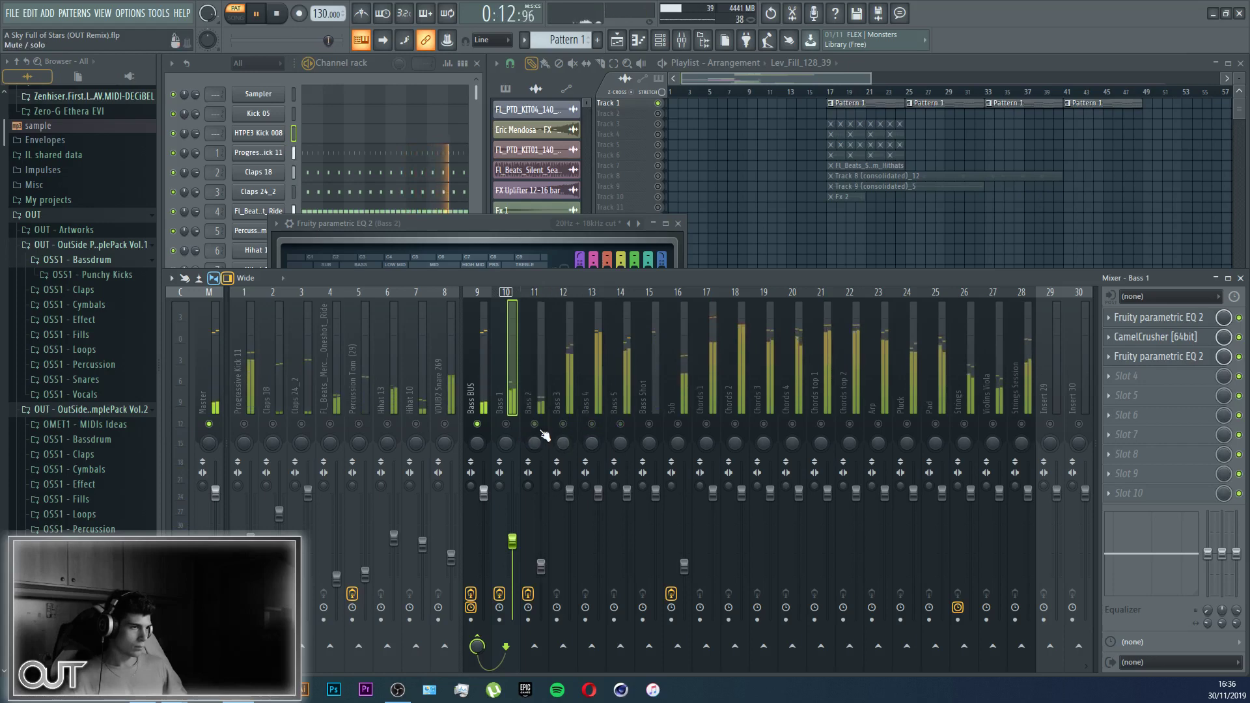
# Step: Solo Bass 1 and lower its fader to 50% (-12.7 dB), and bring in Bass 2 with its fader lowered to 33% (-18.2 dB)
pyautogui.rightClick(507, 424)
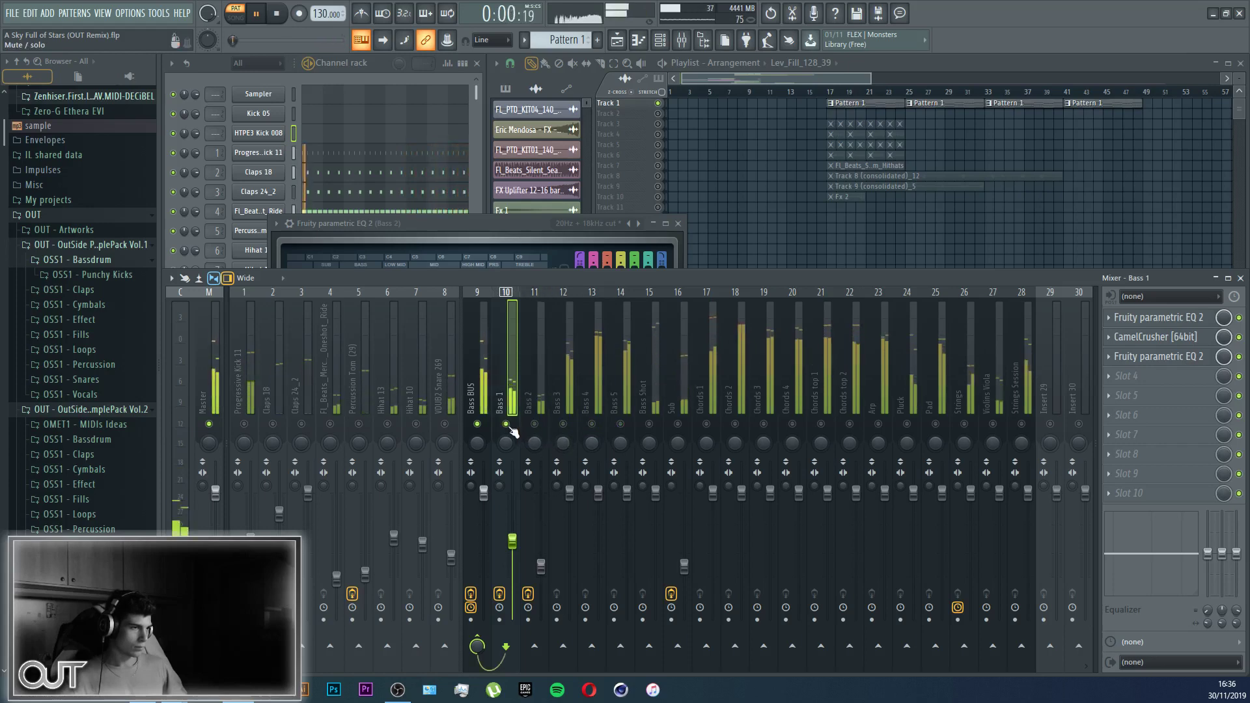
pyautogui.click(485, 393)
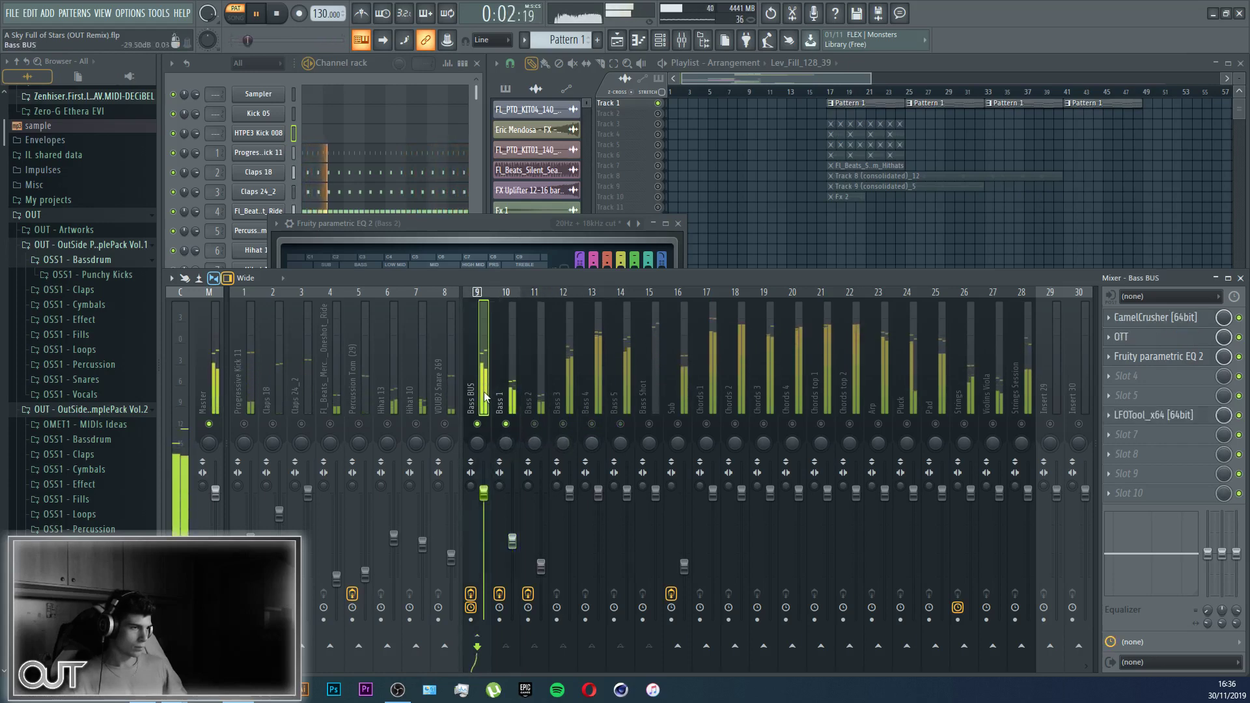
pyautogui.click(513, 545)
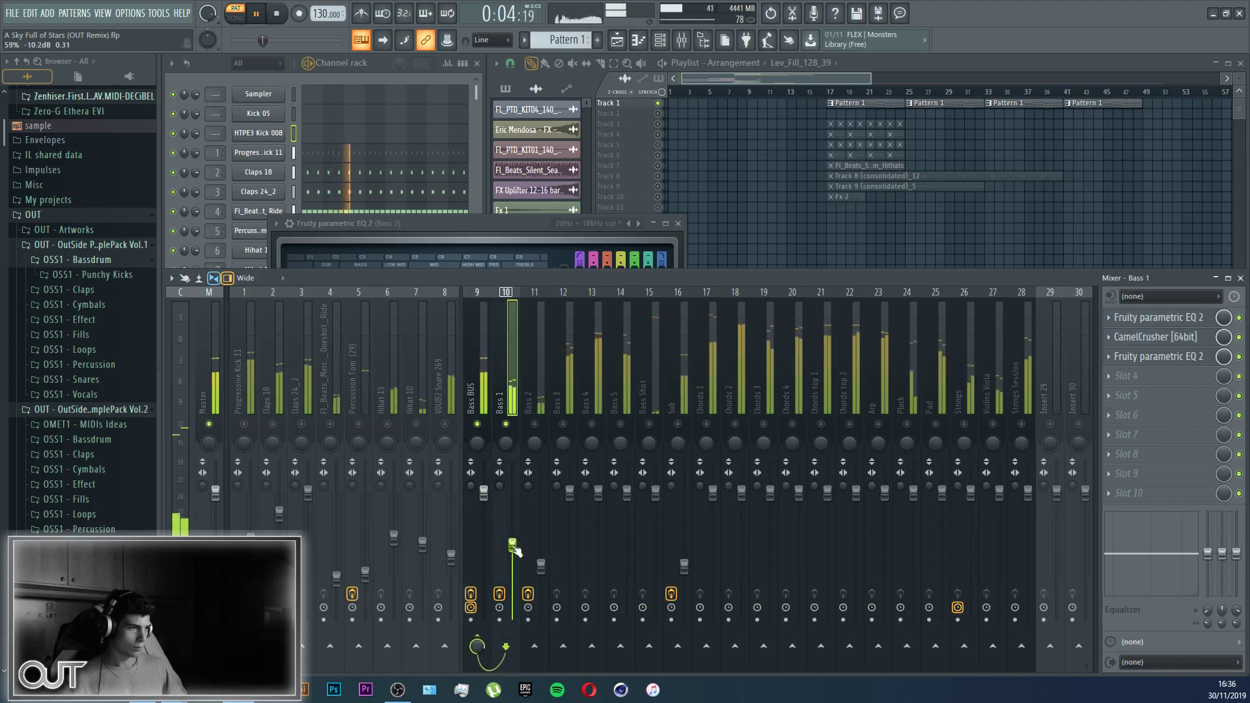
pyautogui.click(482, 395)
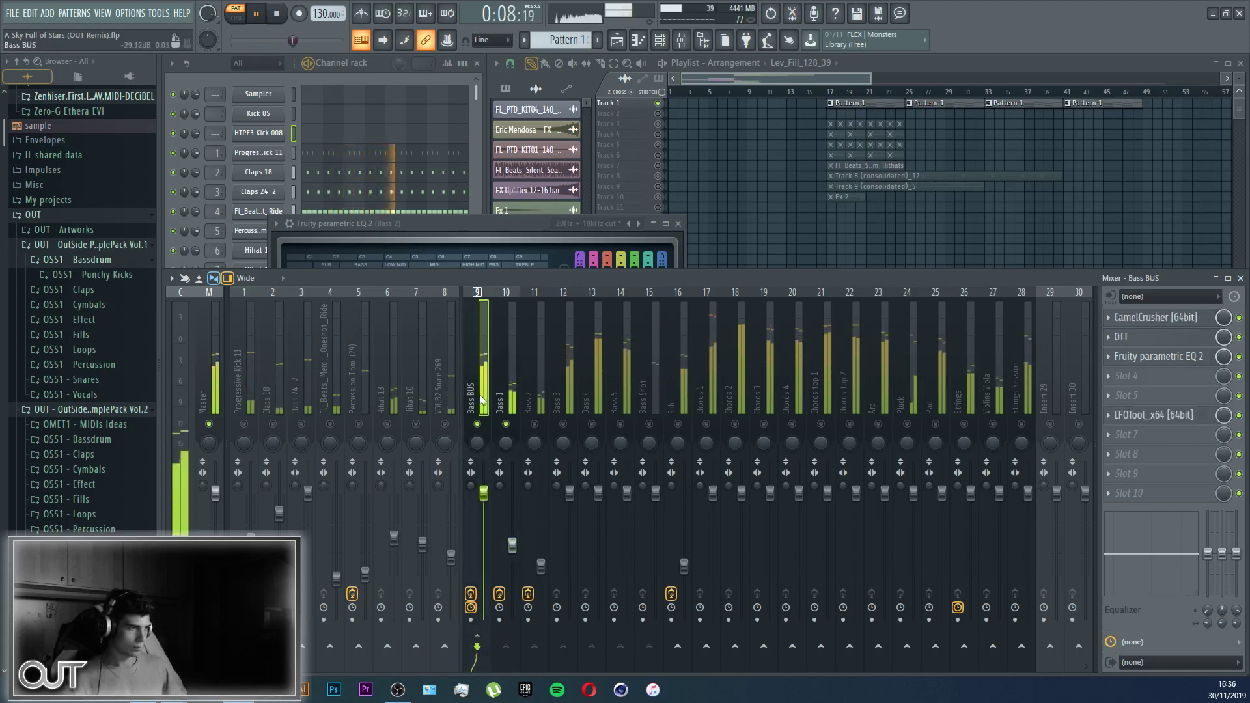
pyautogui.moveTo(520, 546); pyautogui.dragTo(520, 557)
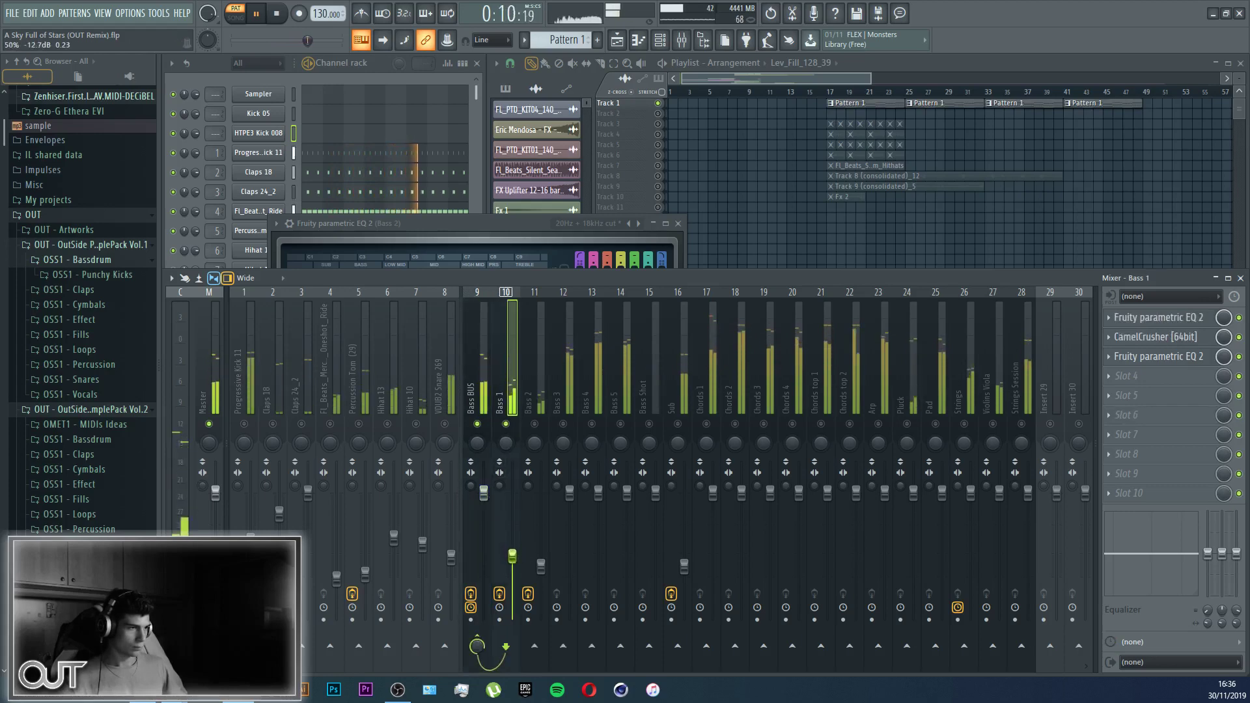
pyautogui.click(490, 399)
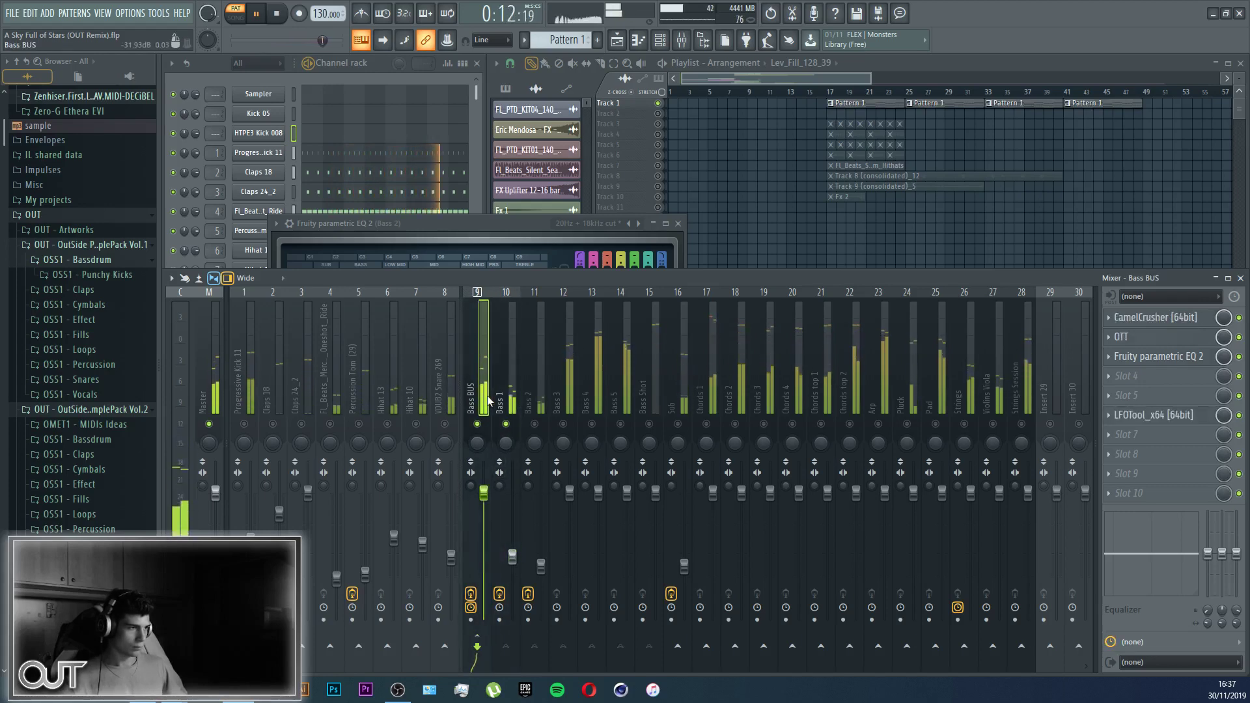
pyautogui.click(514, 402)
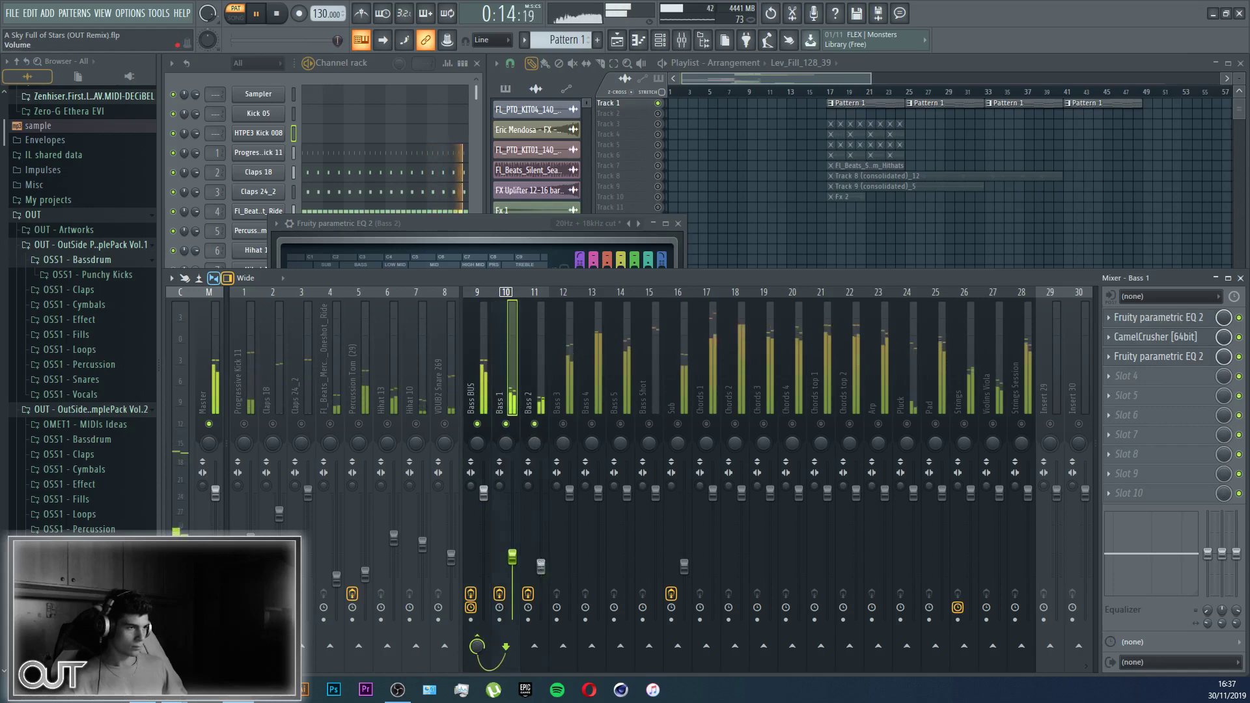
pyautogui.moveTo(541, 567); pyautogui.dragTo(540, 594)
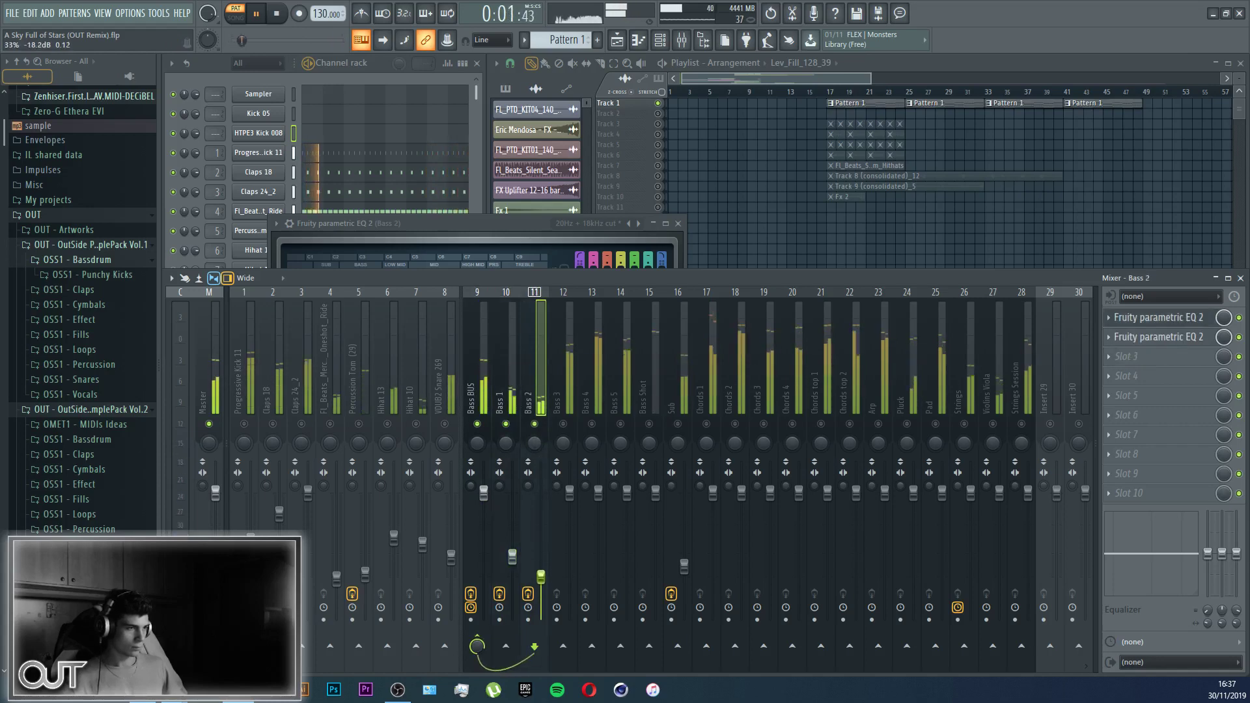
# Step: Load Fruity Stereo Enhancer in slot 3 of Bass 2, set the phase offset to about 31.4 ms right and close the open plugins
pyautogui.click(1114, 356)
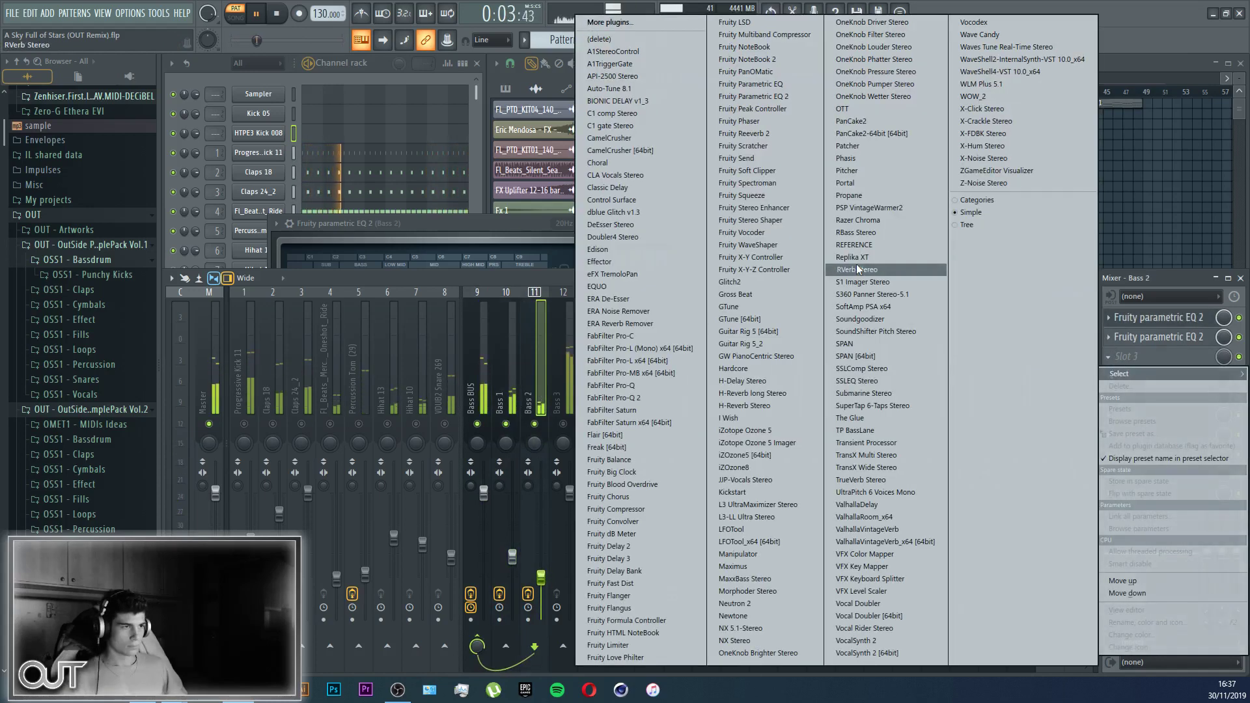
pyautogui.click(780, 208)
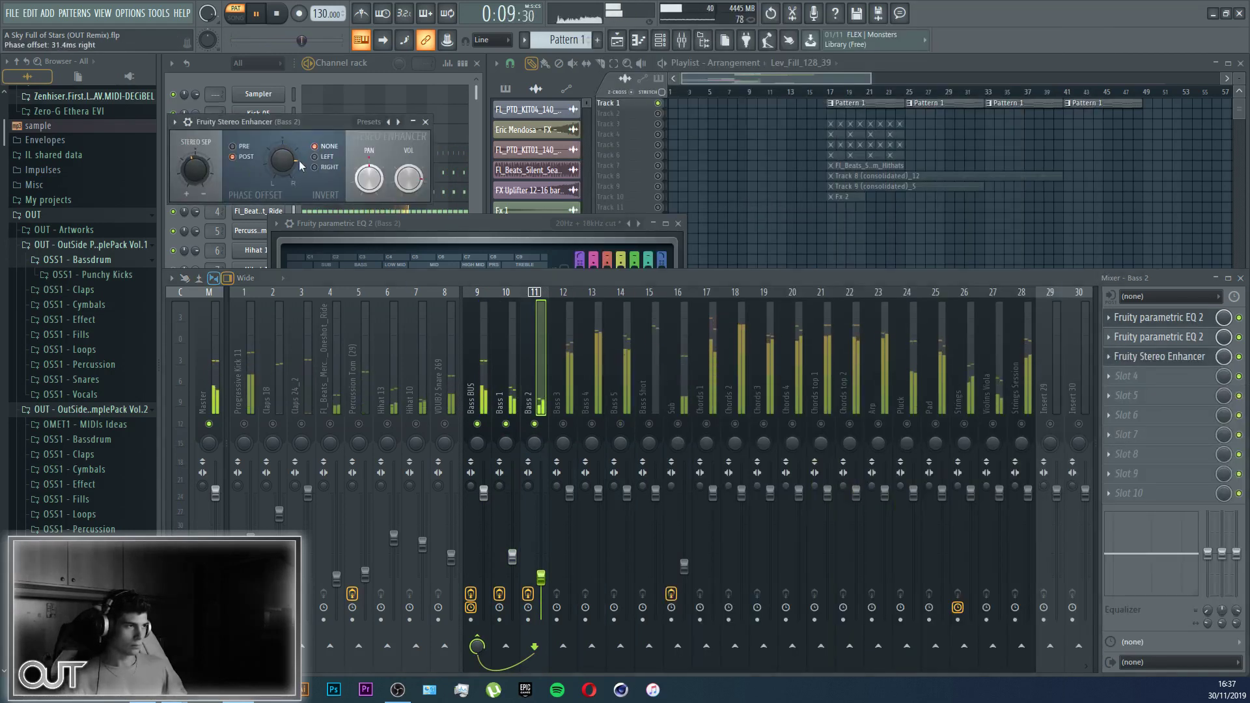
pyautogui.click(432, 124)
pyautogui.click(520, 218)
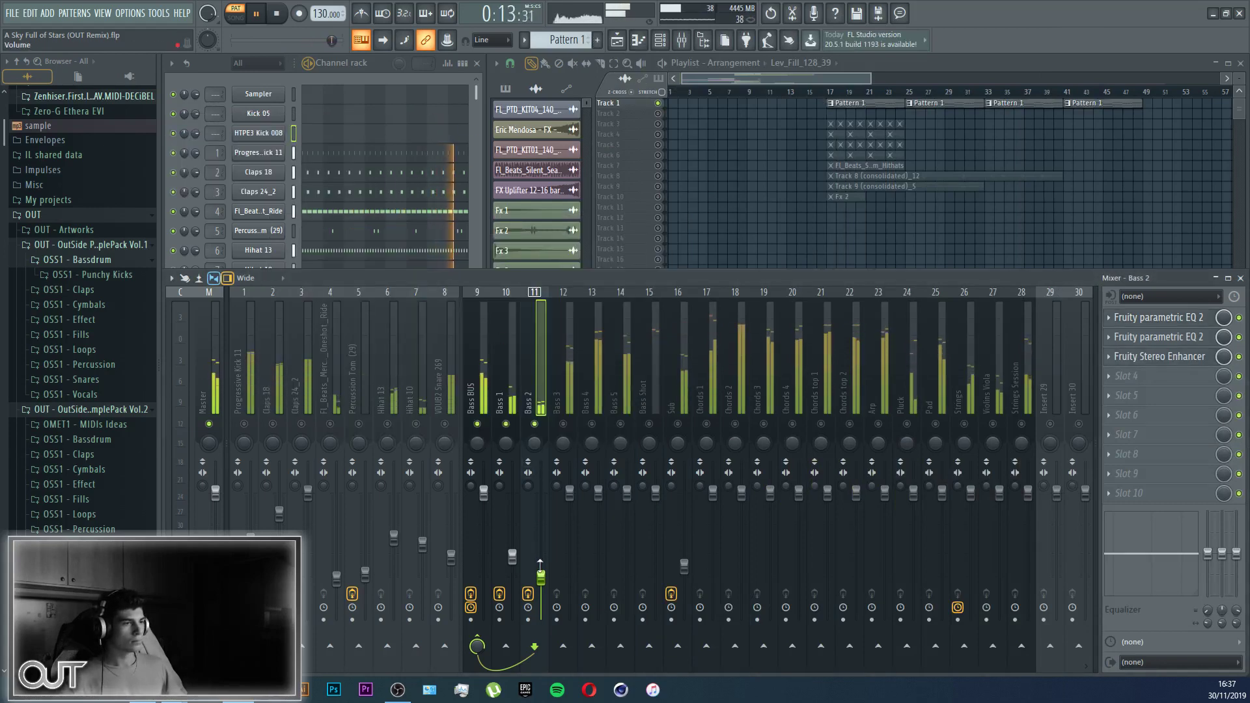
# Step: Solo Bass 3, lower its fader and load Fruity Parametric EQ 2 with band 1 as a high-pass at about 331 Hz, 75% bandwidth
pyautogui.rightClick(563, 425)
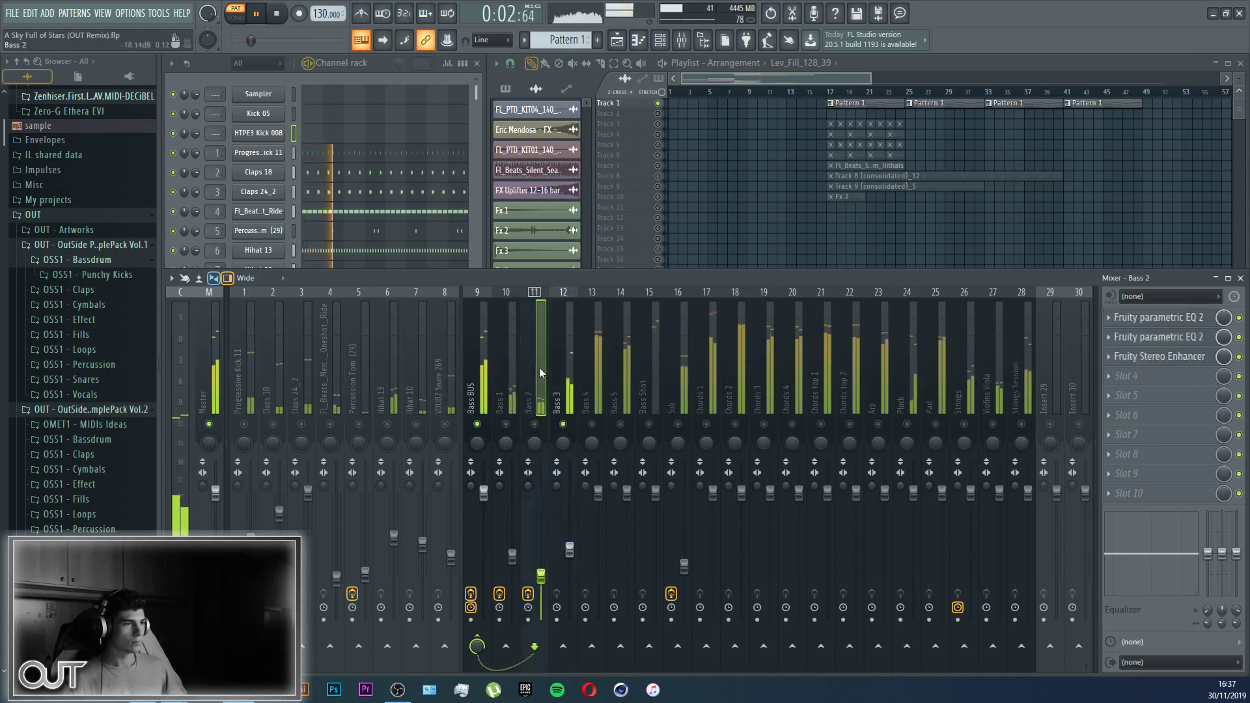
pyautogui.click(1109, 317)
pyautogui.moveTo(1121, 370)
pyautogui.moveTo(1042, 366); pyautogui.dragTo(560, 397)
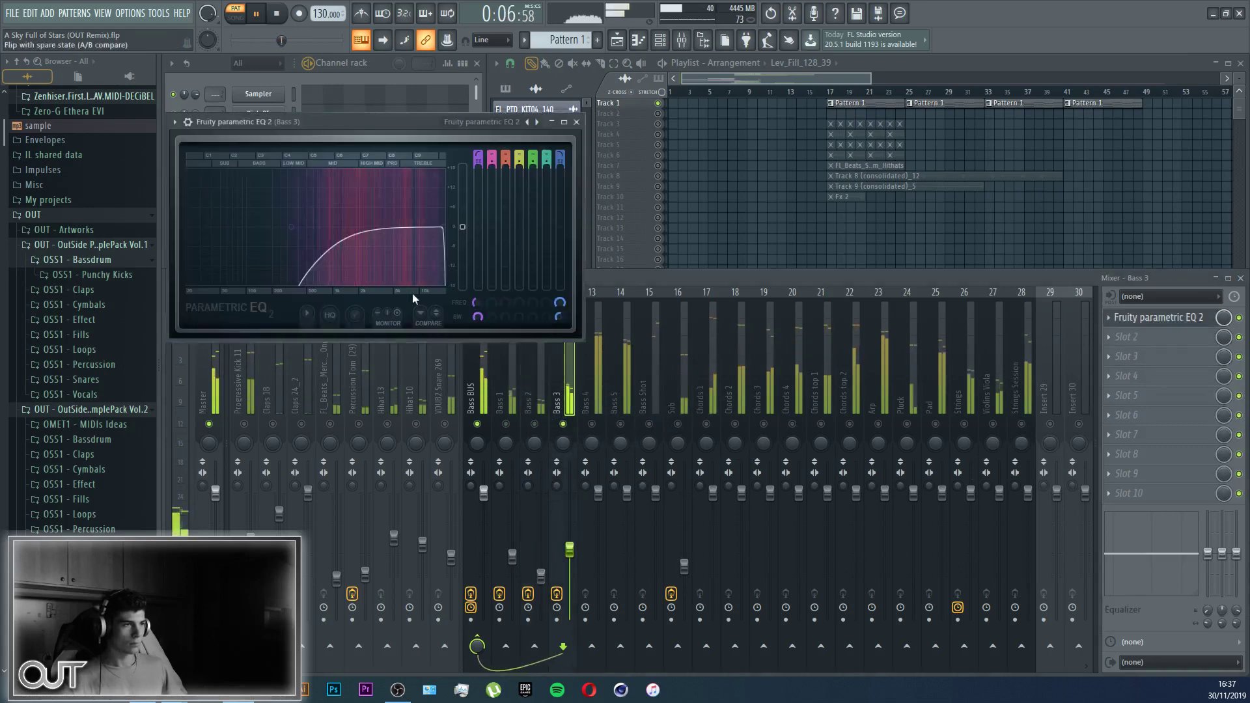
pyautogui.scroll(-5, 298, 242)
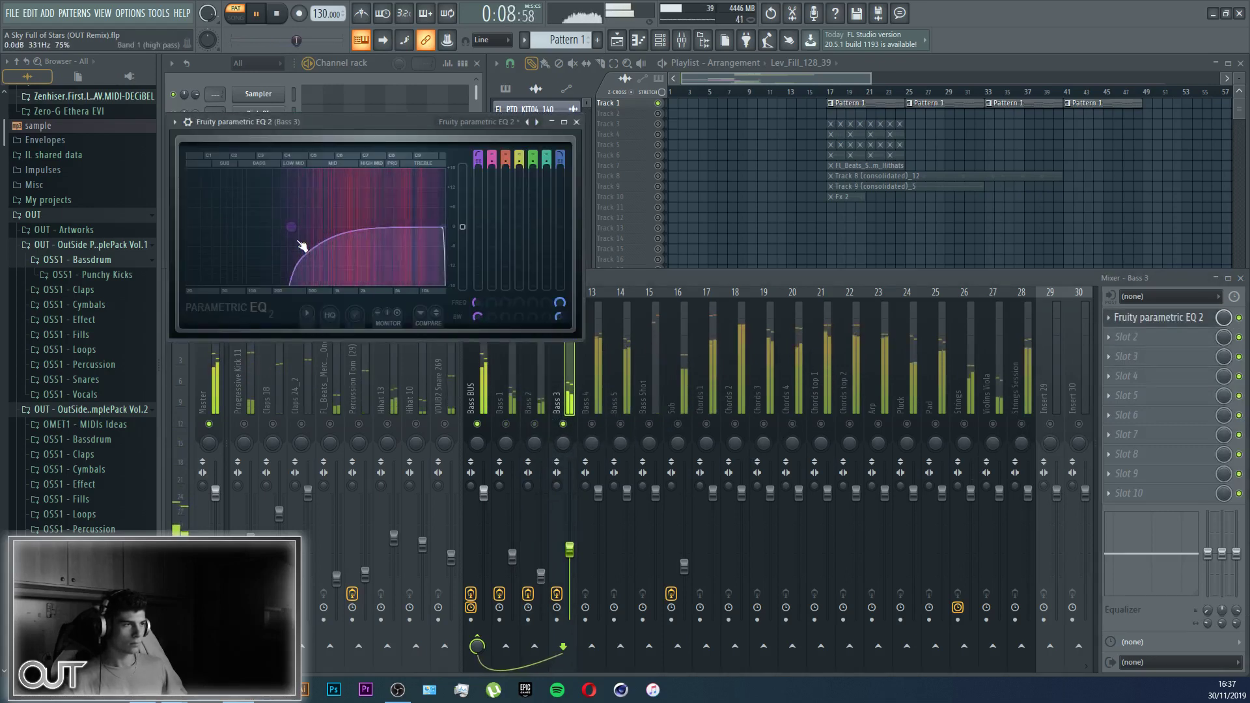
# Step: Load a second Fruity Parametric EQ 2 in slot 2 of Bass 3, cut the mids with band 5 and adjust its bandwidth
pyautogui.click(1130, 339)
pyautogui.click(795, 108)
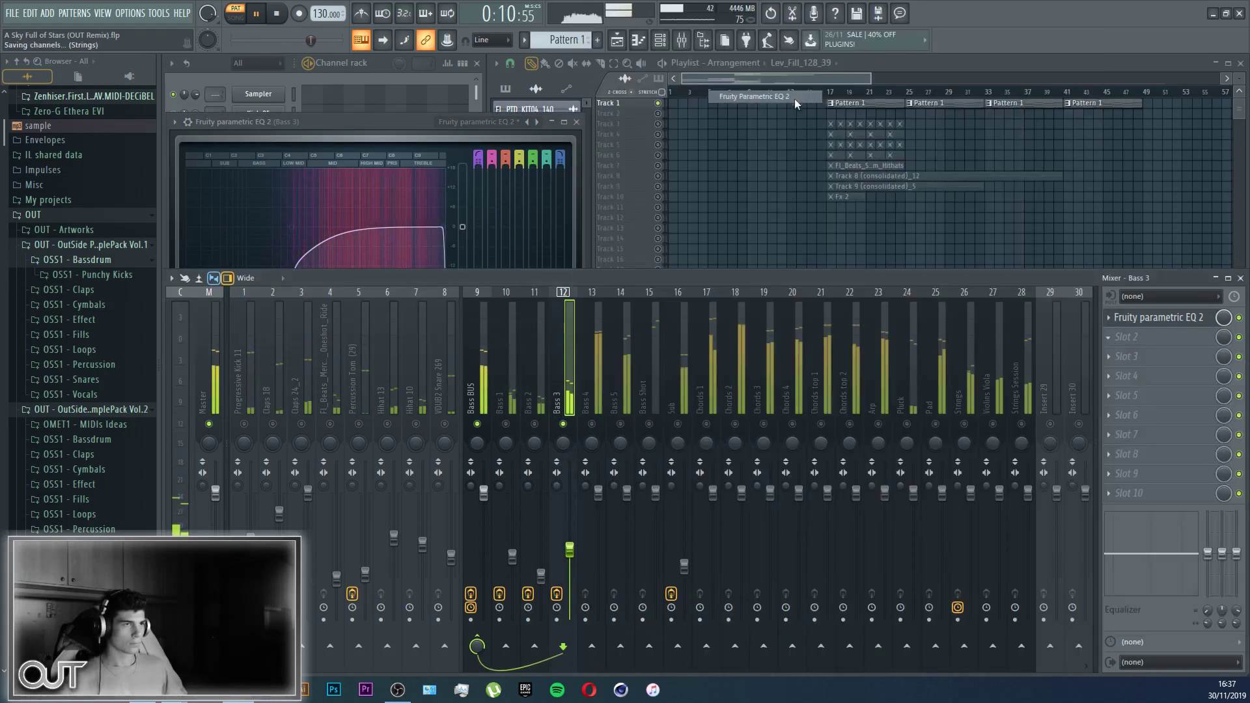
pyautogui.moveTo(363, 252); pyautogui.dragTo(342, 281)
pyautogui.scroll(5, 342, 284)
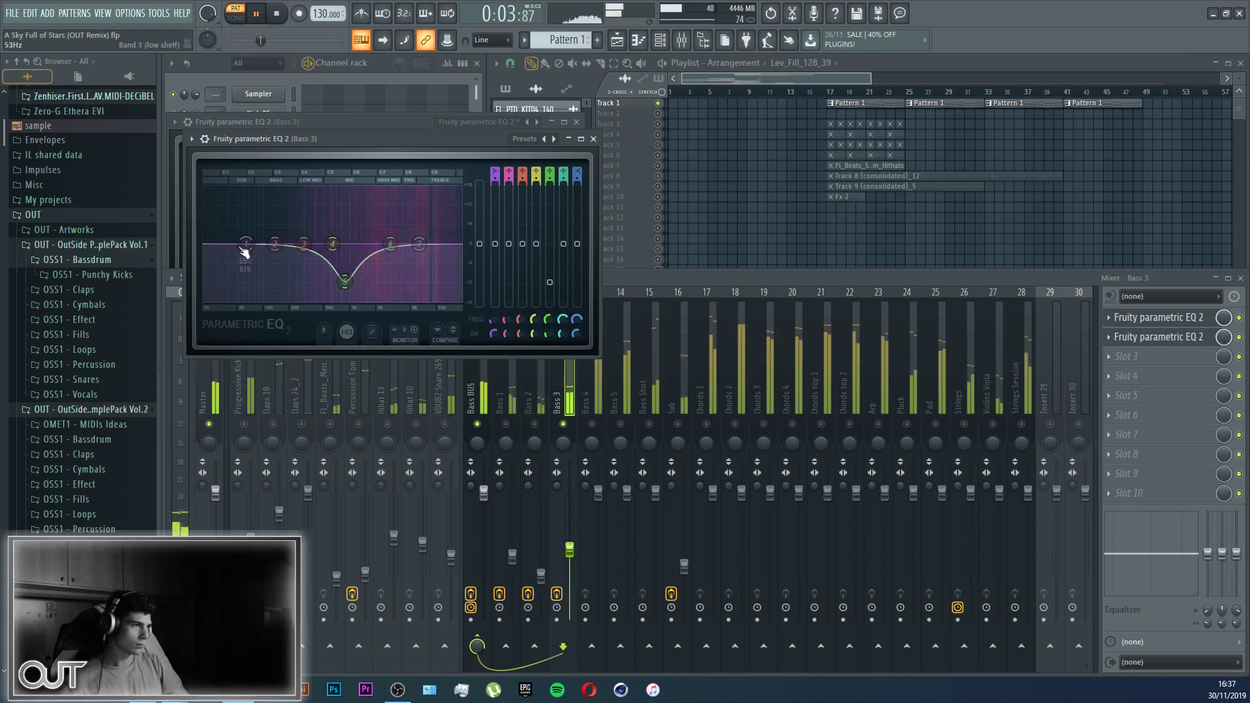
# Step: Cut the lows with low-shelf band 1, dip band 6 and slightly boost high-shelf band 7 on Bass 3's second EQ, and close the plugin
pyautogui.moveTo(245, 252); pyautogui.dragTo(348, 277)
pyautogui.scroll(-2, 405, 253)
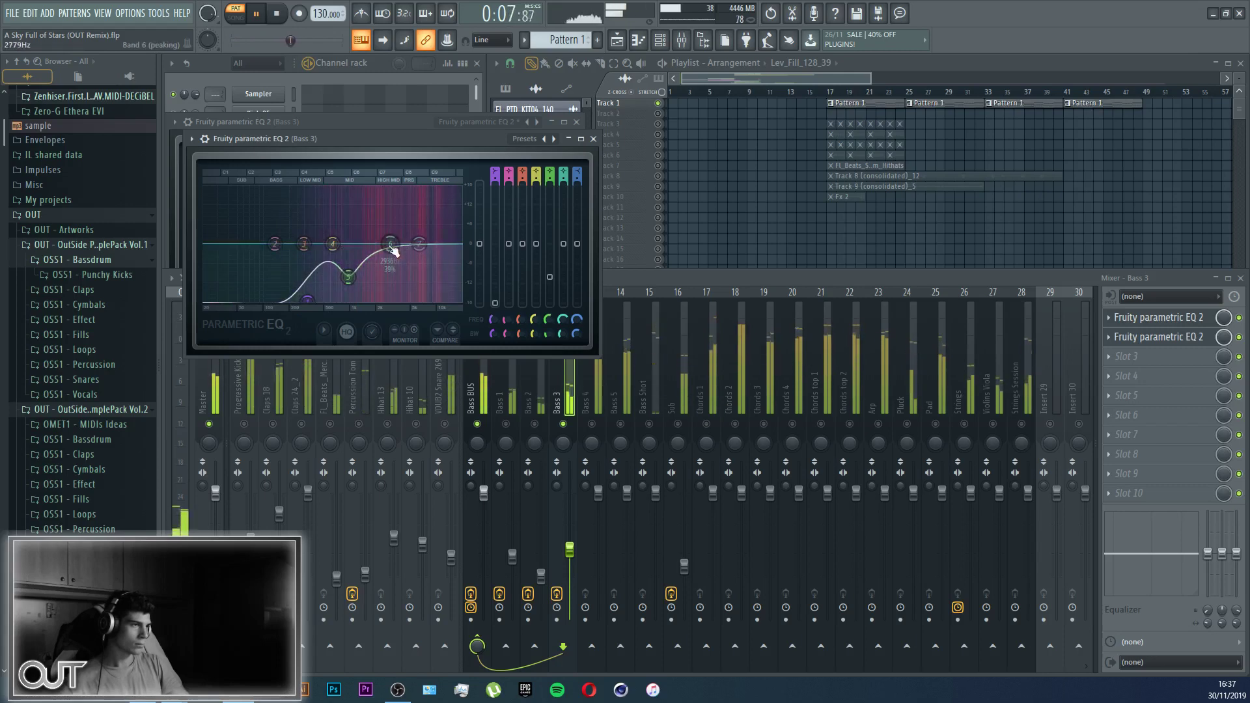
pyautogui.scroll(-2, 389, 225)
pyautogui.moveTo(389, 225); pyautogui.dragTo(418, 231)
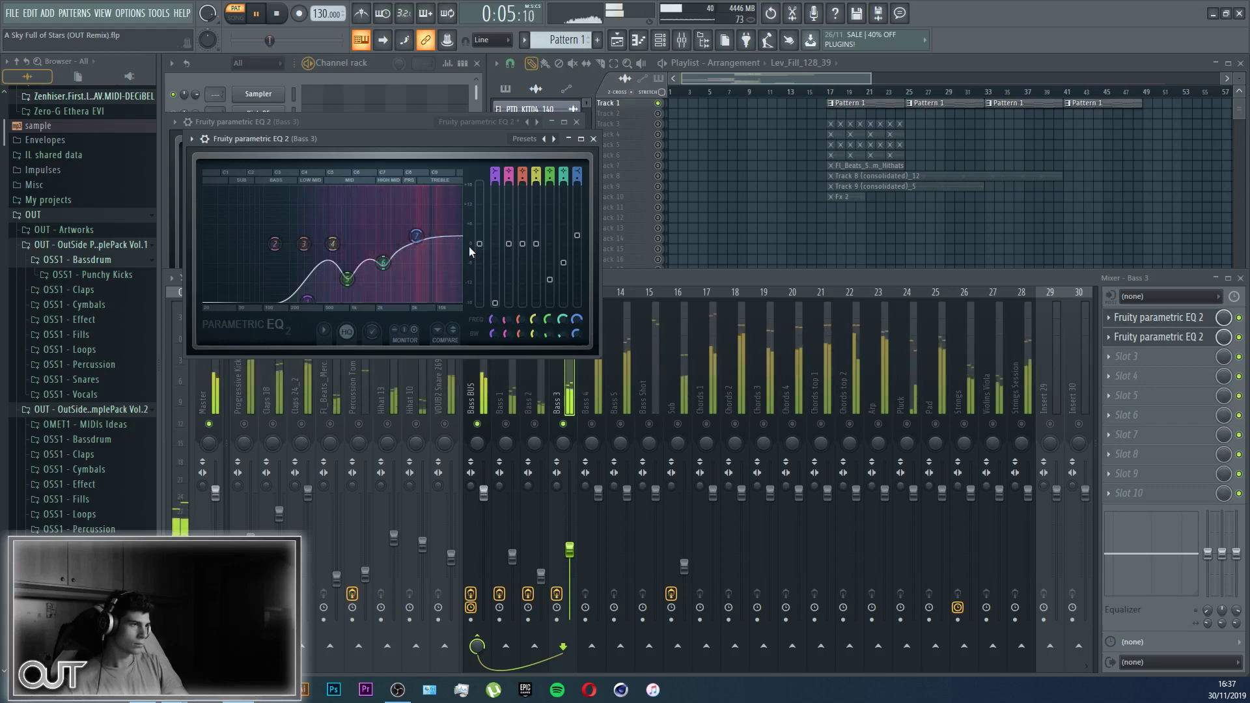
pyautogui.click(594, 138)
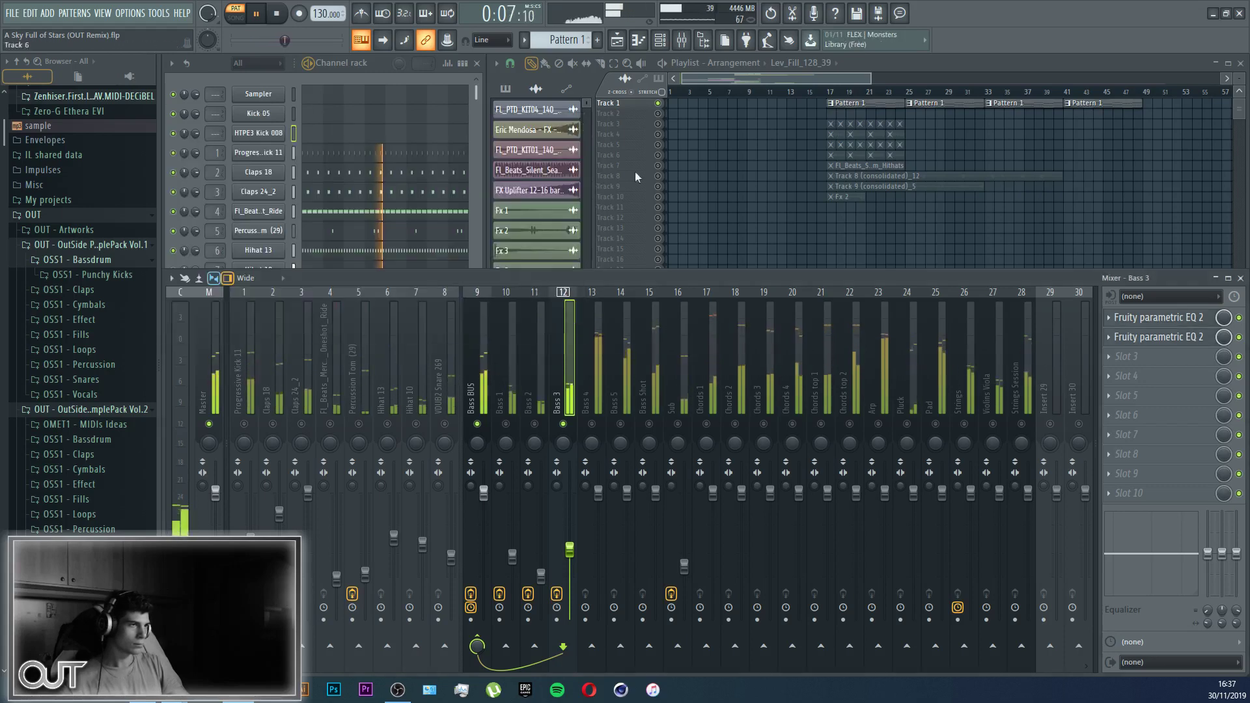
# Step: Load FabFilter Saturn x64 on Bass 3 with the PsyTrance Bass Destroy preset, set Band 2 Drive to about 6.56% and close it
pyautogui.click(1146, 356)
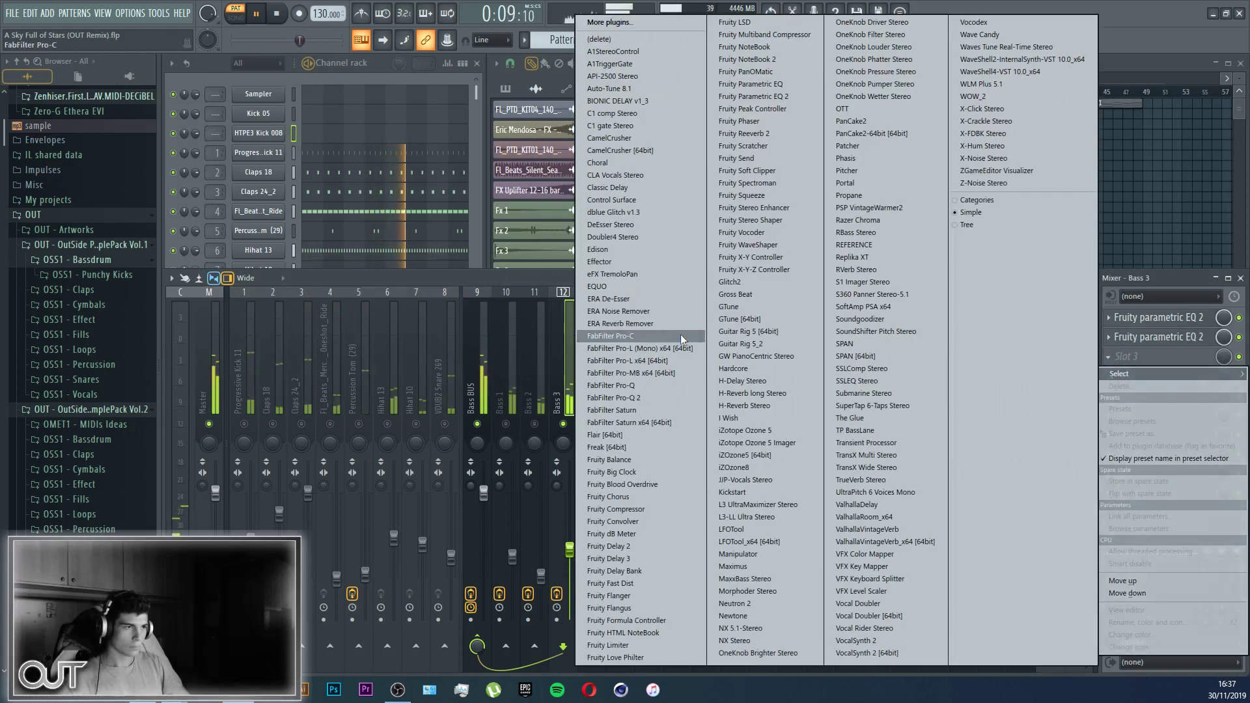
pyautogui.click(664, 422)
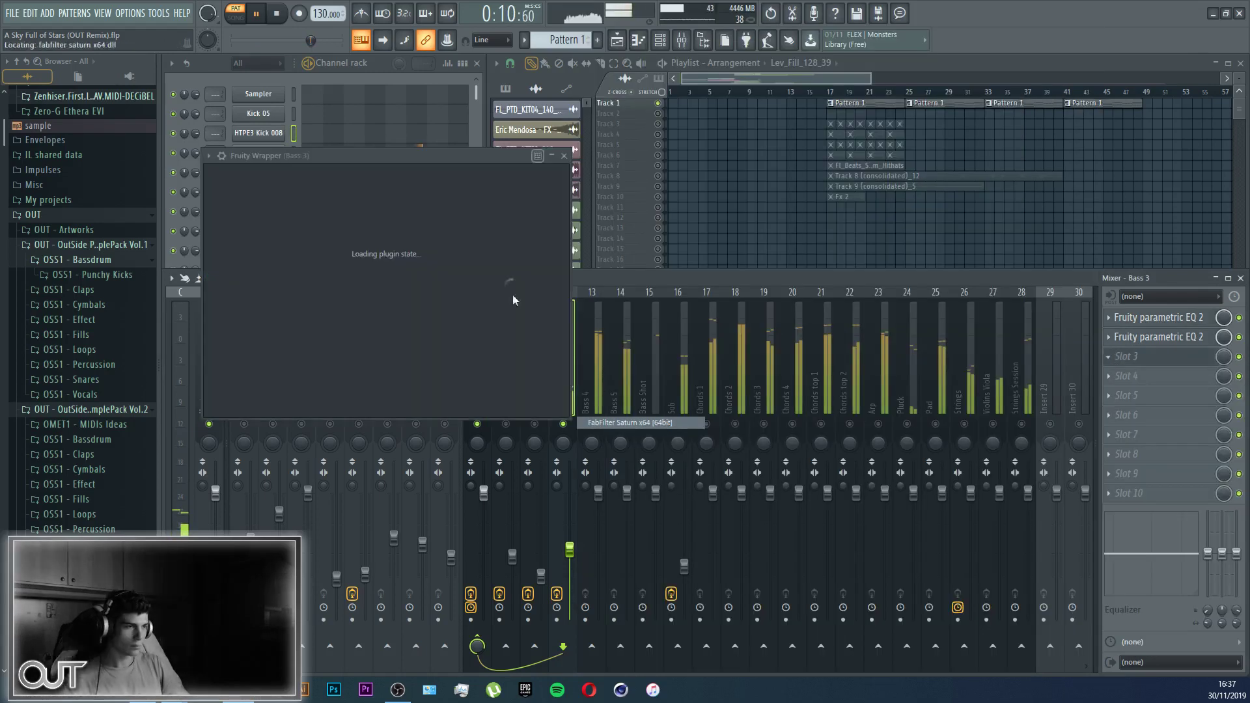
pyautogui.click(564, 176)
pyautogui.click(593, 364)
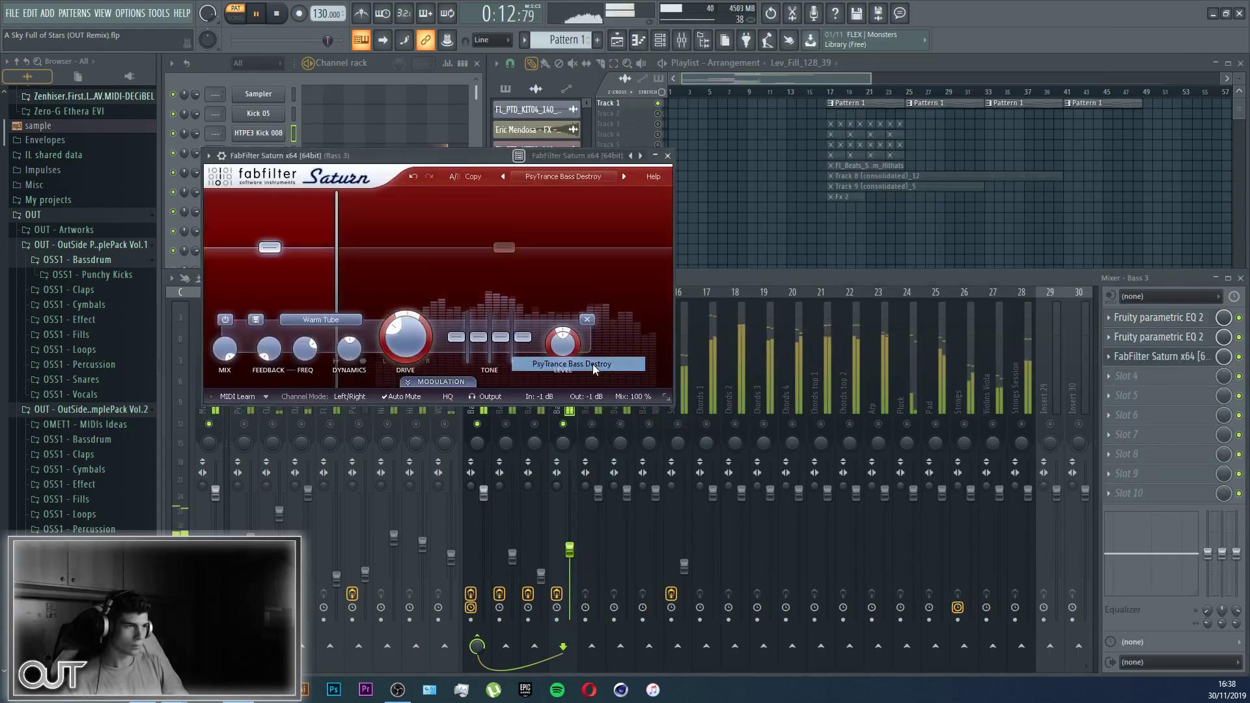
pyautogui.click(502, 248)
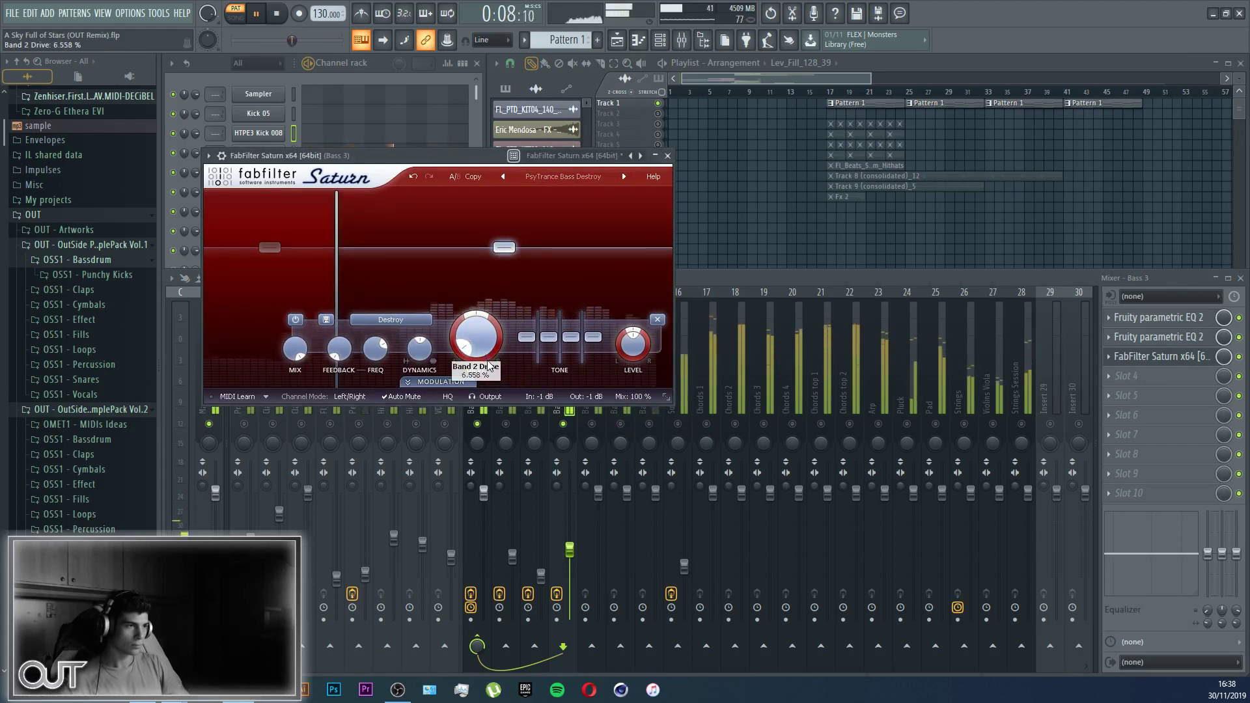
pyautogui.click(668, 155)
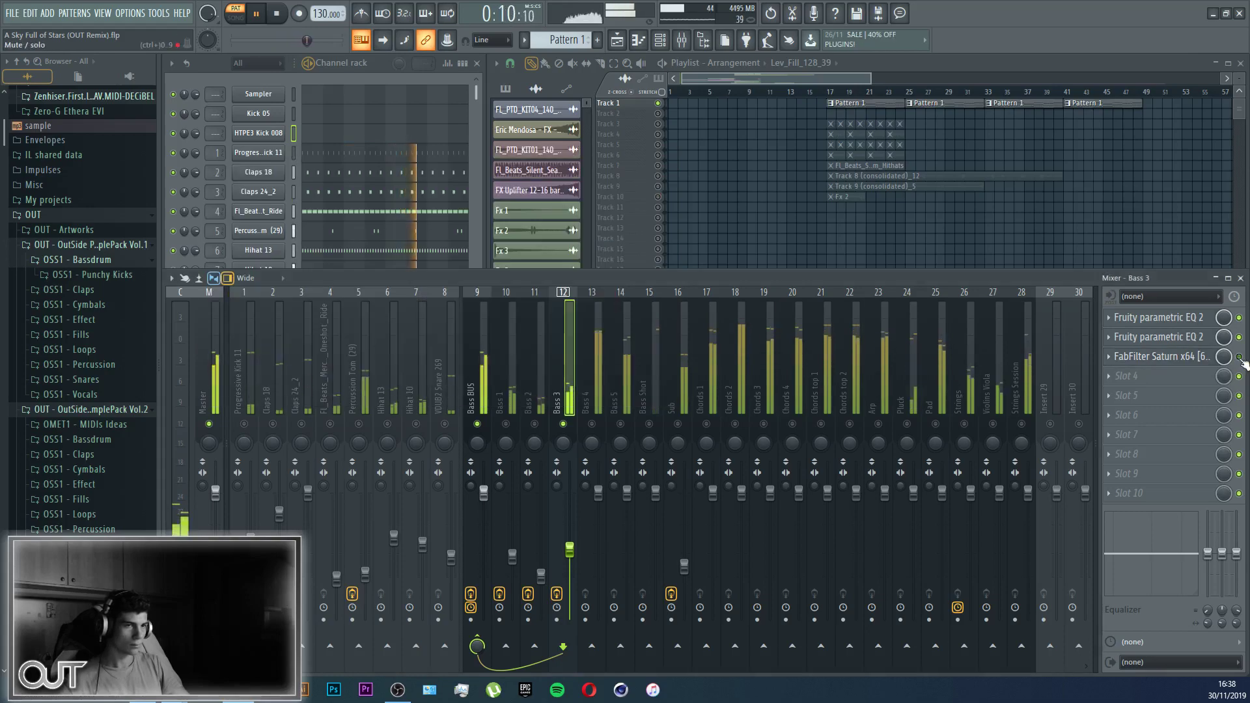
# Step: Add Fruity Parametric EQ in slot 4 of Bass 3 and replace it with Fruity Parametric EQ 2
pyautogui.click(1116, 377)
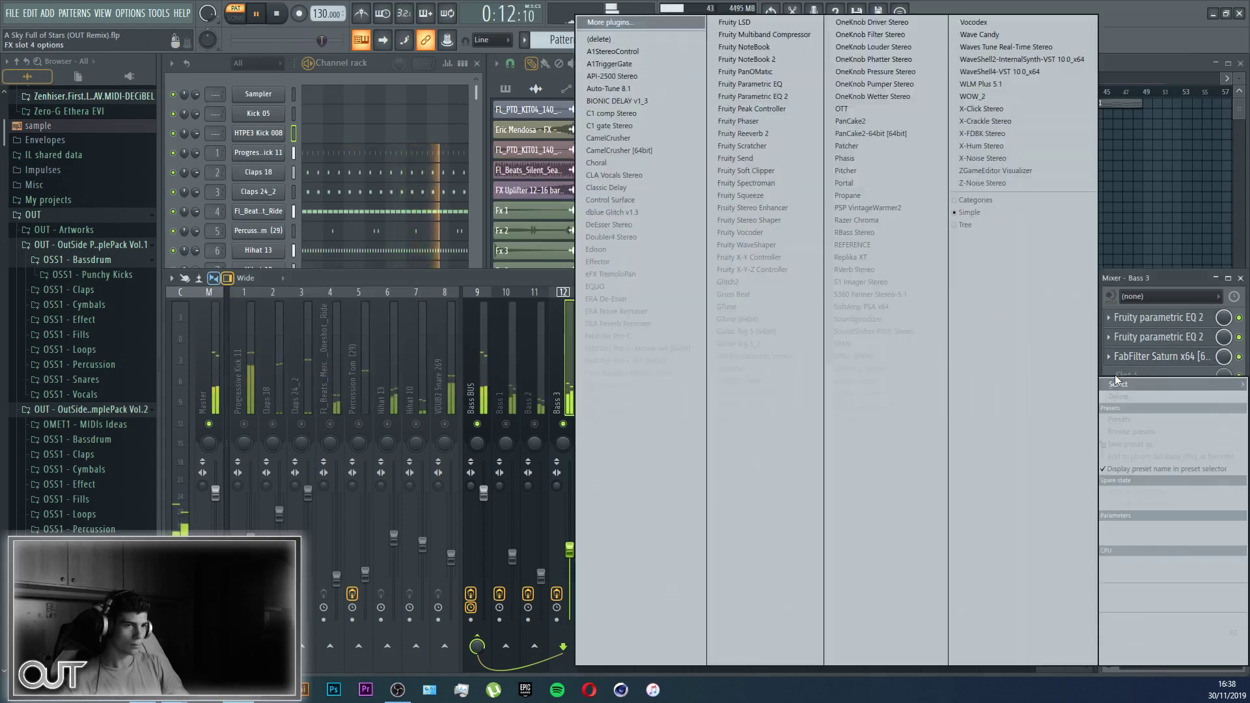
pyautogui.click(762, 141)
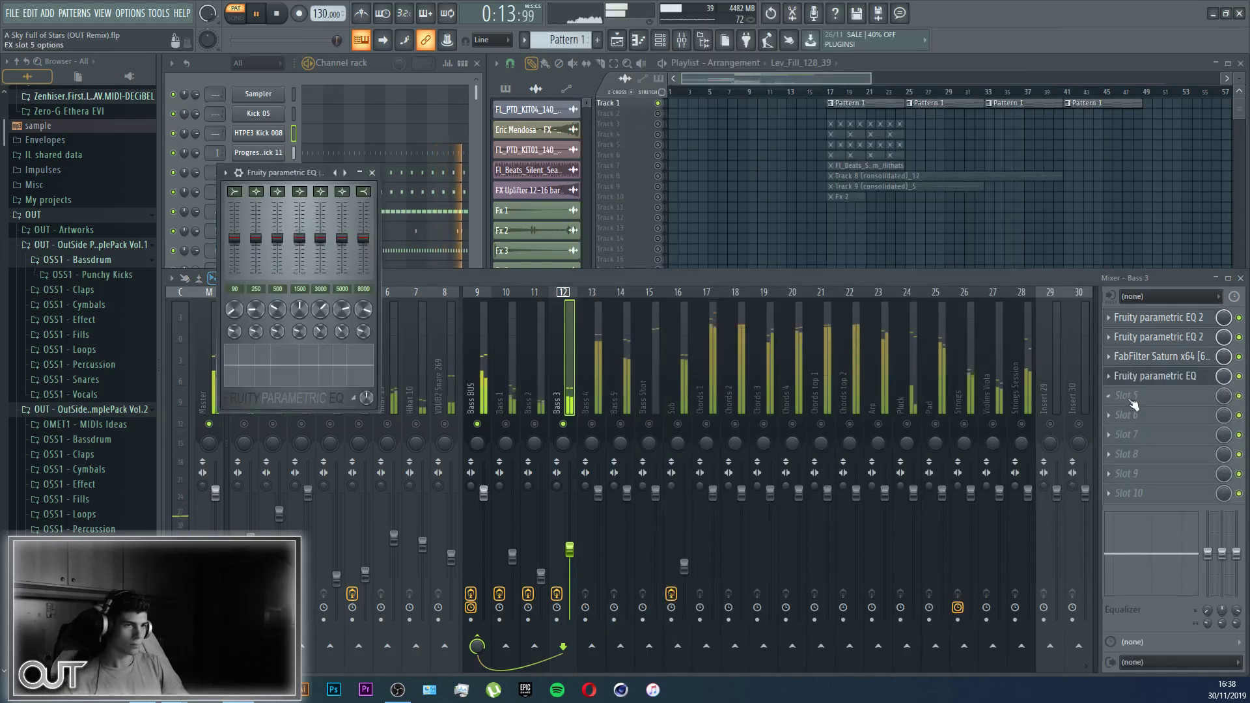
pyautogui.click(1115, 379)
pyautogui.moveTo(1146, 367)
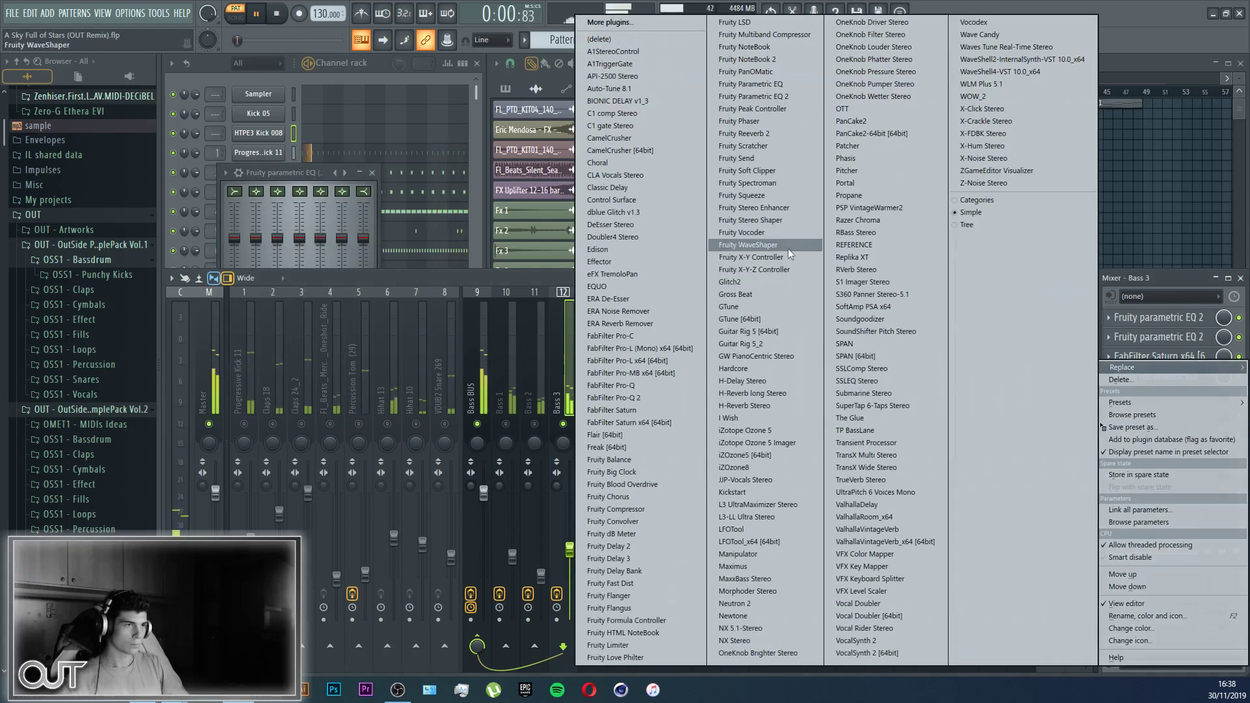
pyautogui.click(775, 97)
# Step: Cut the lows with low-shelf band 1, shift band 5 down, boost band 6 and slightly raise band 7 on the slot 4 EQ, and close it
pyautogui.moveTo(280, 279); pyautogui.dragTo(327, 334)
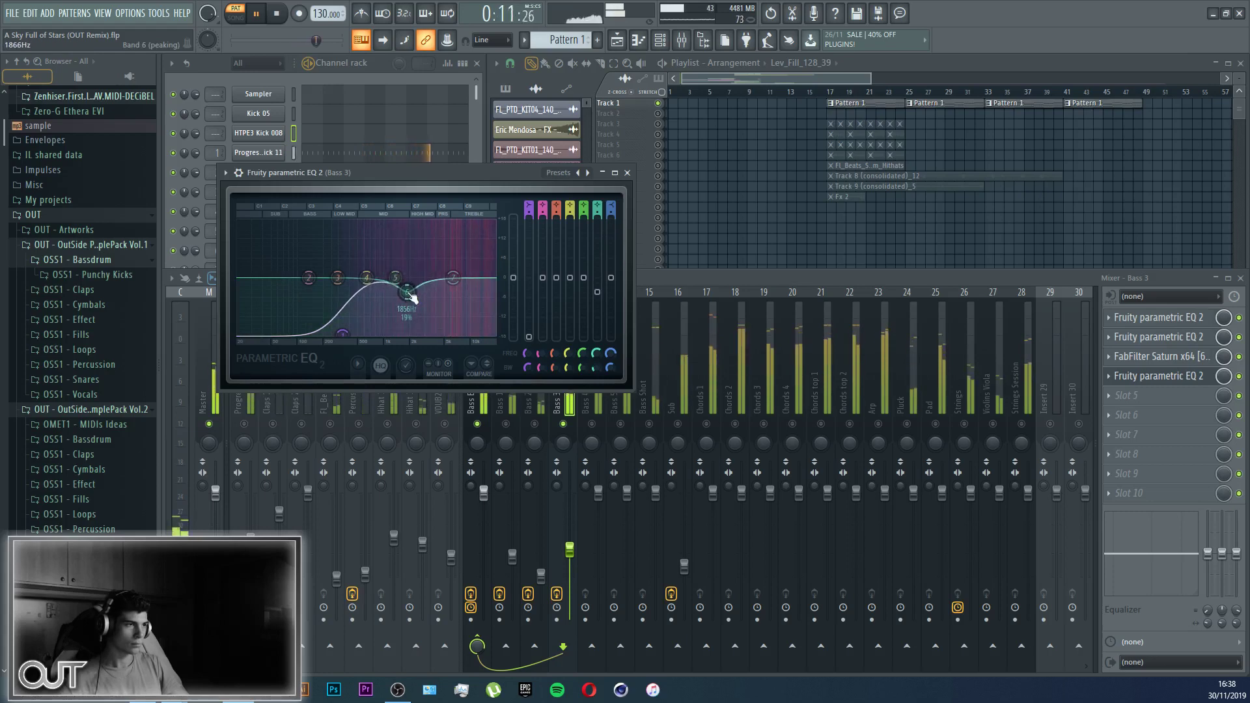
pyautogui.moveTo(396, 278); pyautogui.dragTo(383, 261)
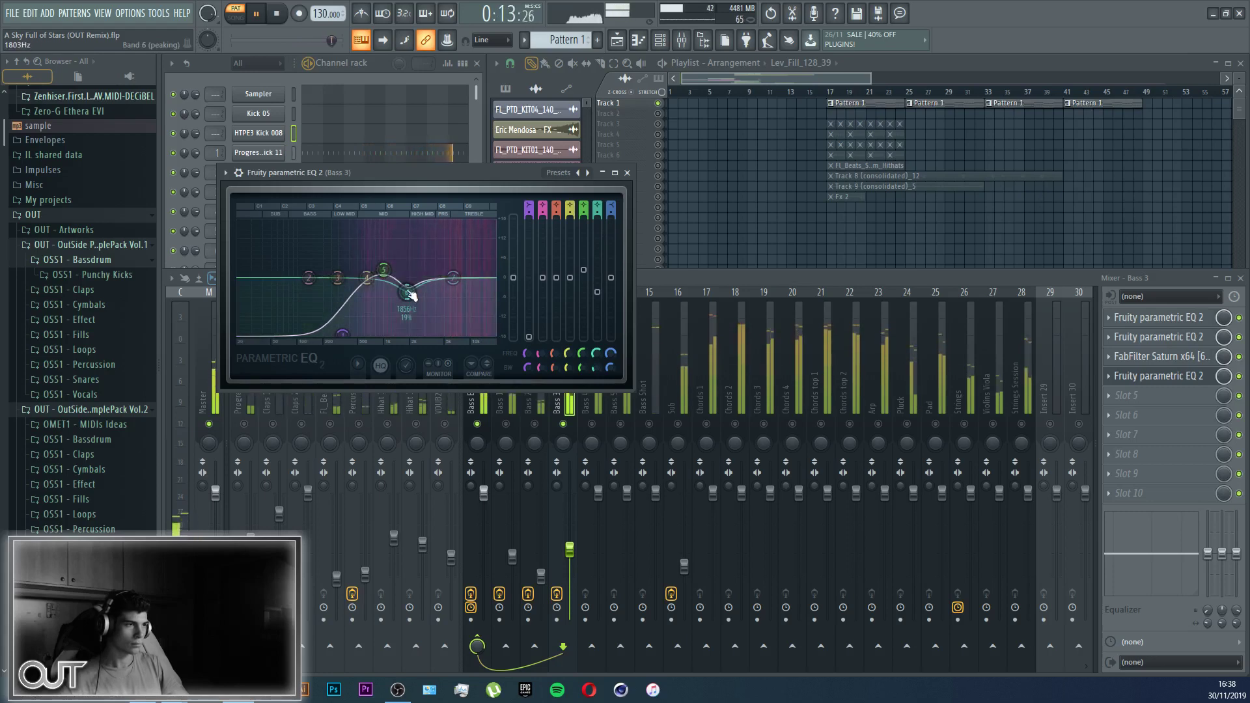
pyautogui.moveTo(407, 277); pyautogui.dragTo(370, 278)
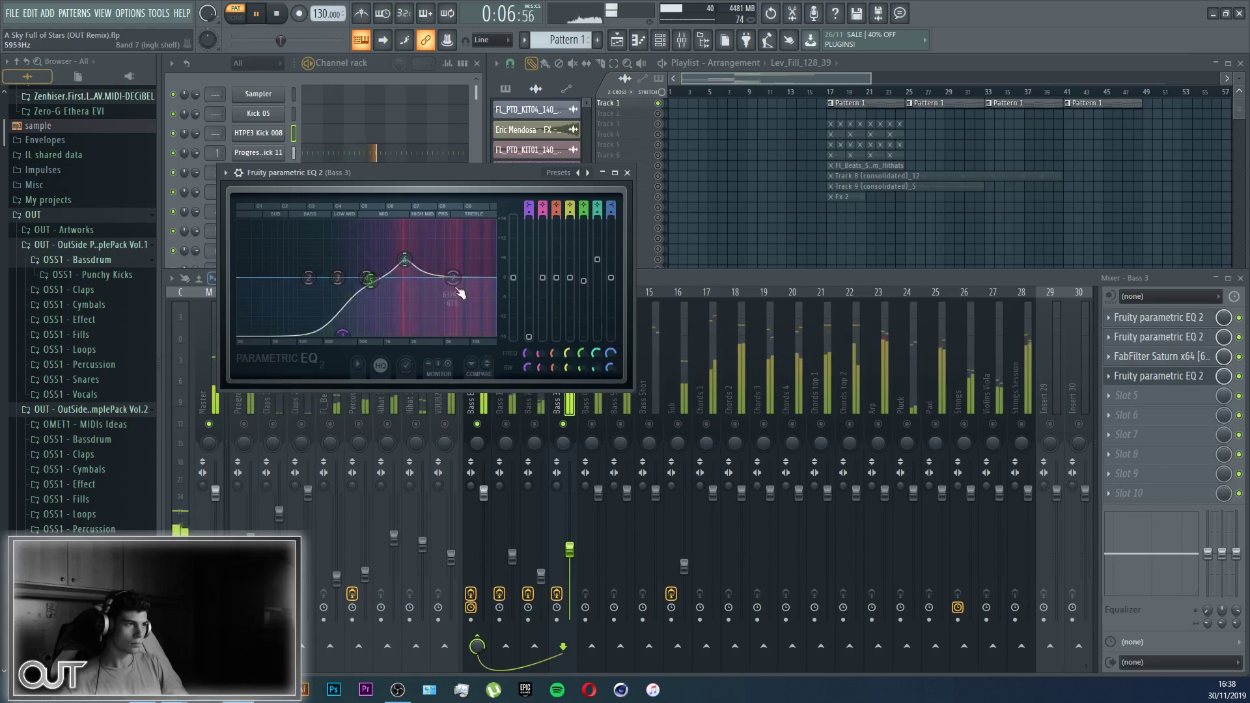
pyautogui.moveTo(460, 294); pyautogui.dragTo(460, 272)
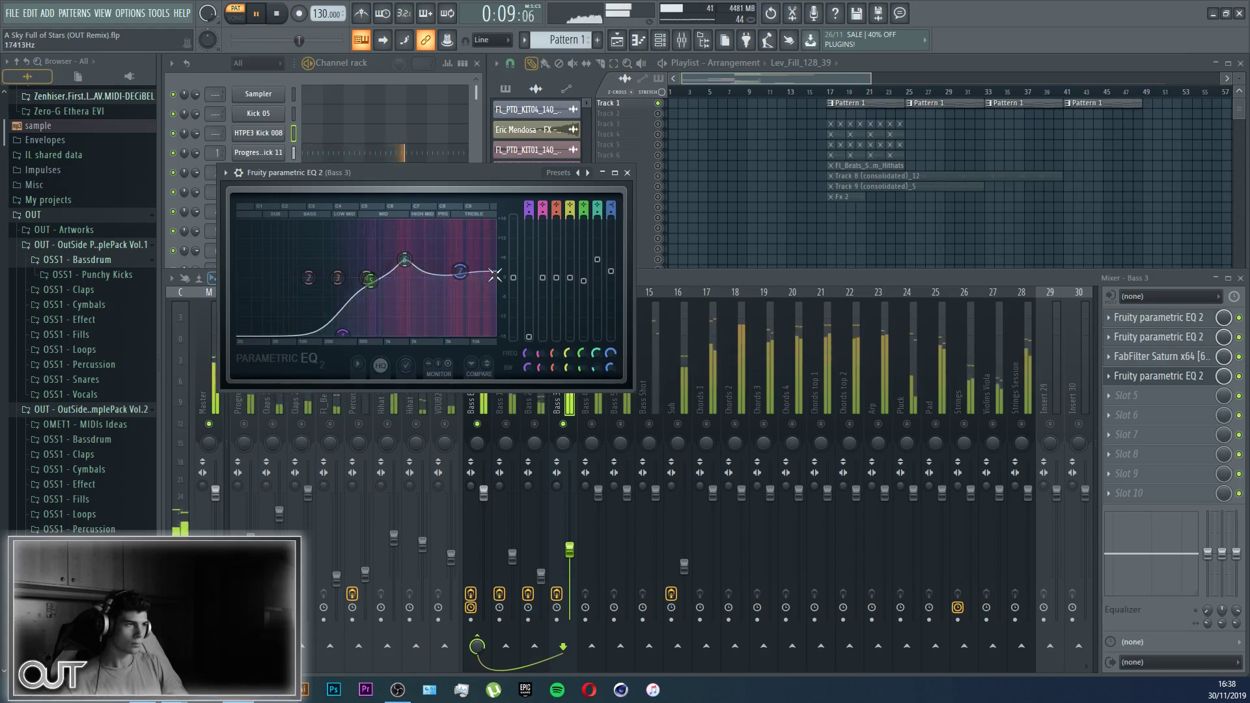
pyautogui.click(627, 173)
# Step: Copy the Fruity Stereo Enhancer with its settings from Bass 2 to slot 5 of Bass 3 and close its window
pyautogui.click(535, 404)
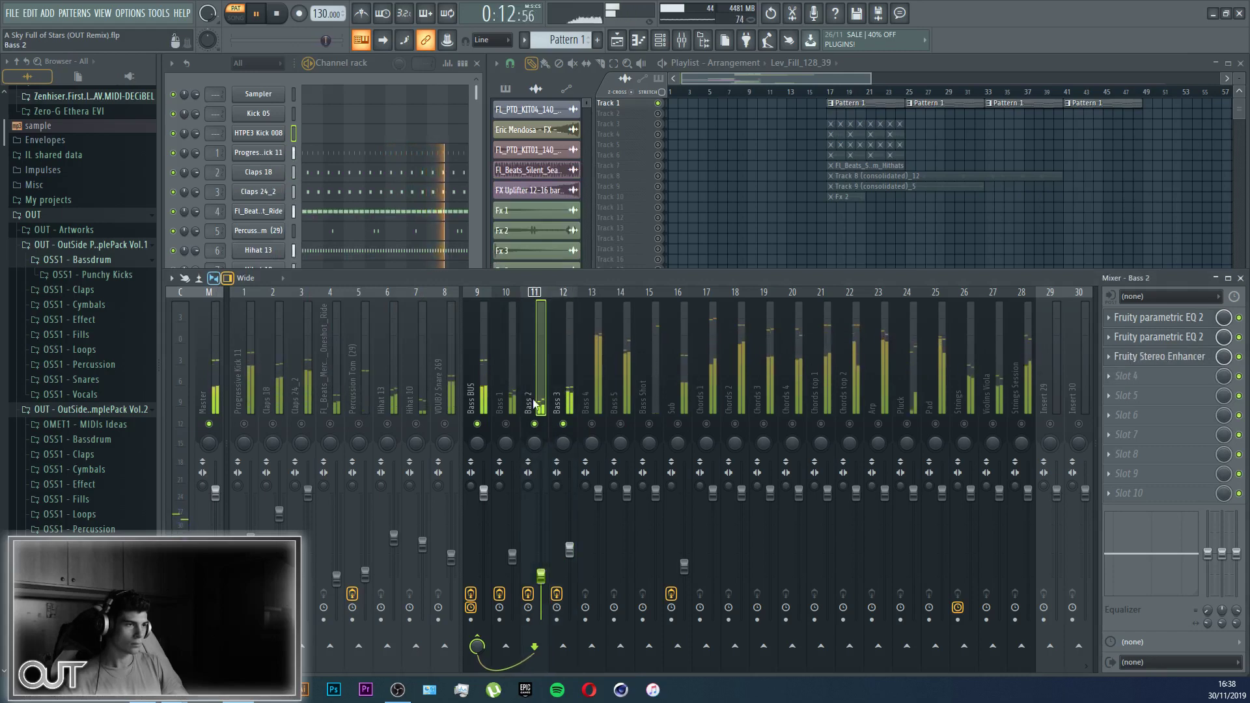
pyautogui.click(1117, 368)
pyautogui.moveTo(1146, 432); pyautogui.dragTo(567, 397)
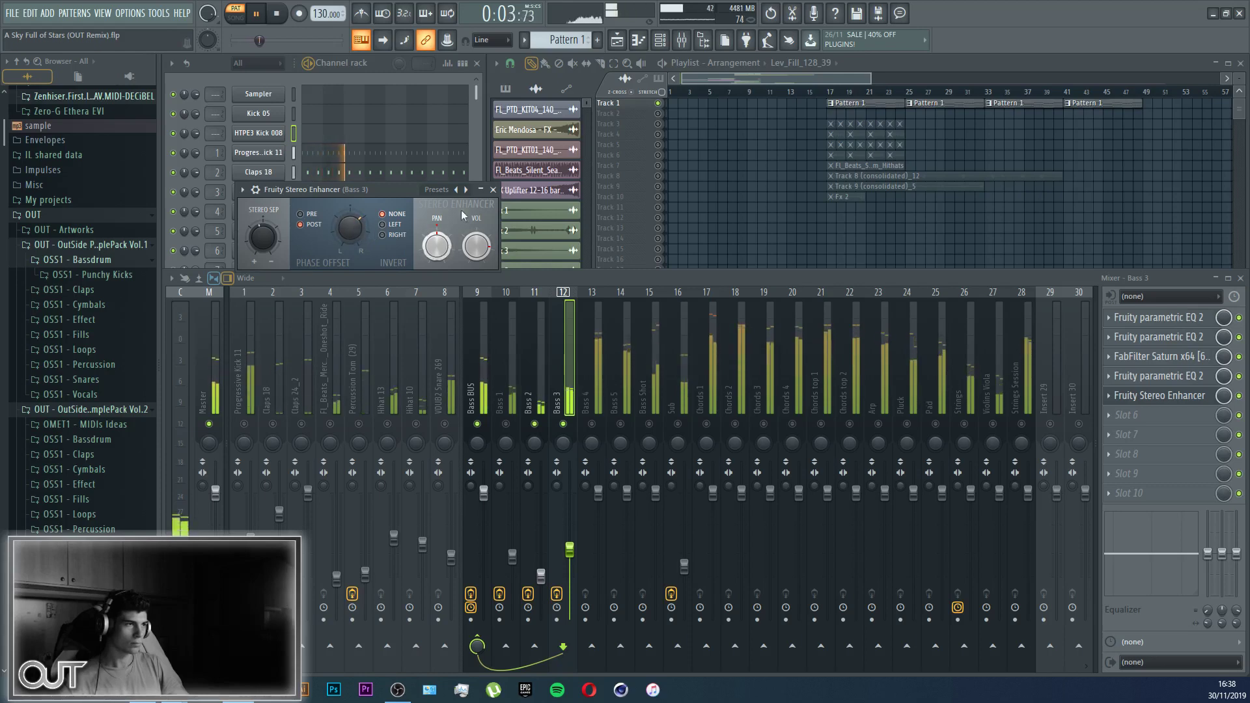
pyautogui.click(495, 191)
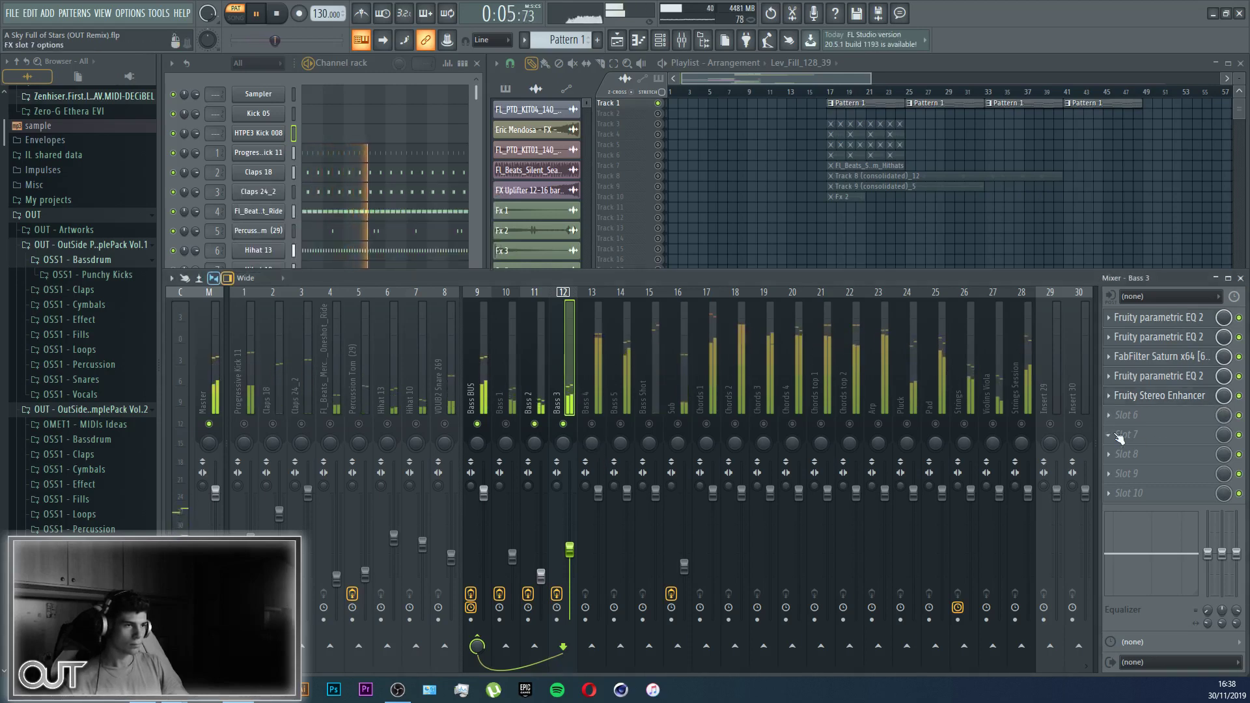
# Step: Mute Bass 3, load Kickstart in slot 4 of Bass 2, choose the slower-rising curve, set Mix to 85% and close it
pyautogui.click(564, 424)
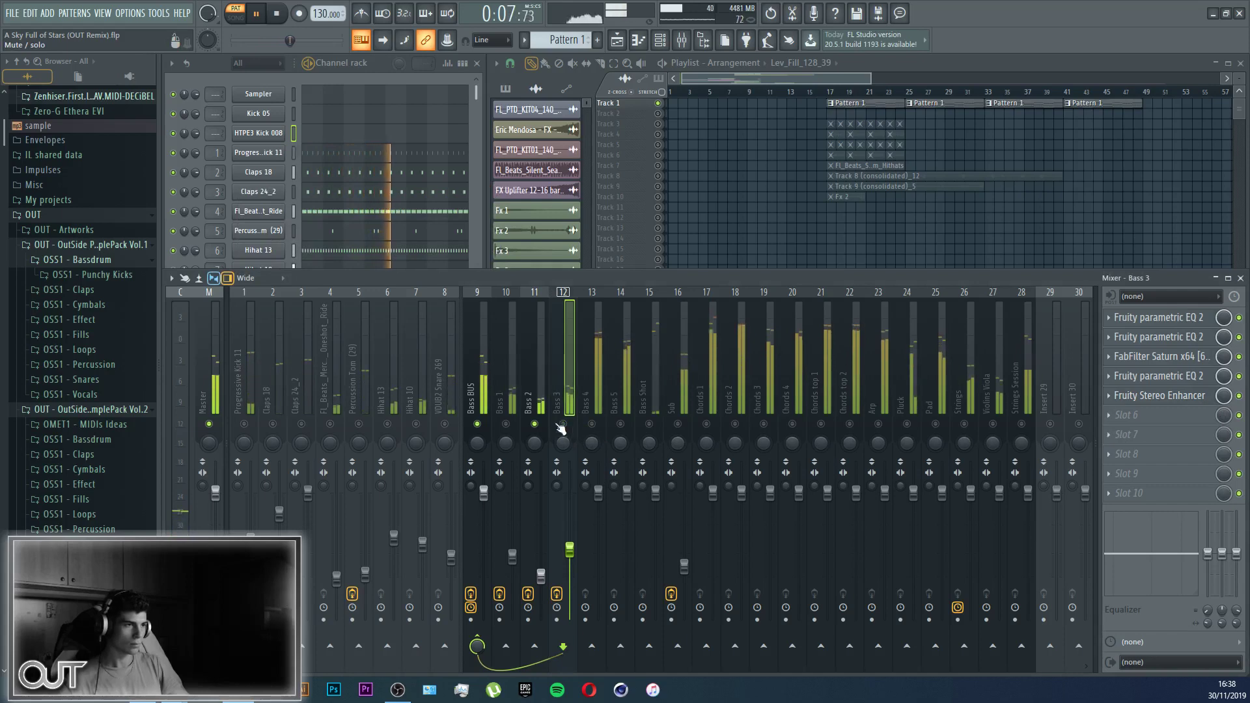
pyautogui.click(545, 407)
pyautogui.click(1147, 376)
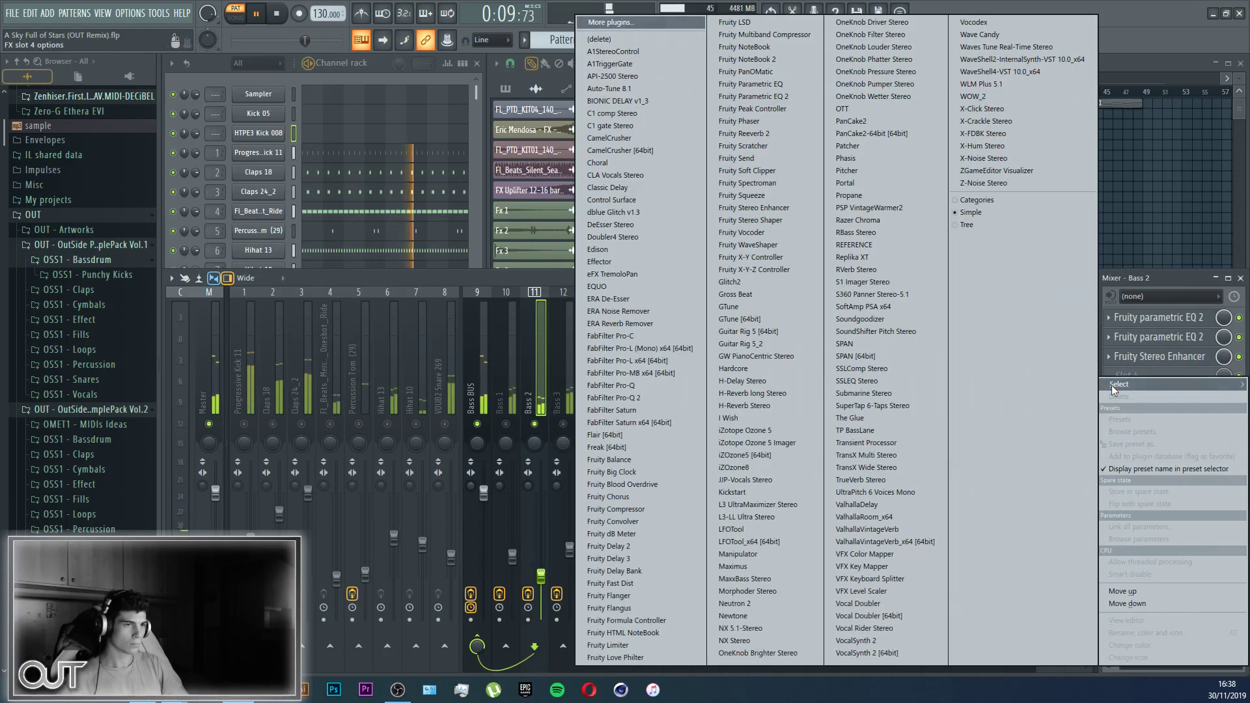
pyautogui.click(781, 493)
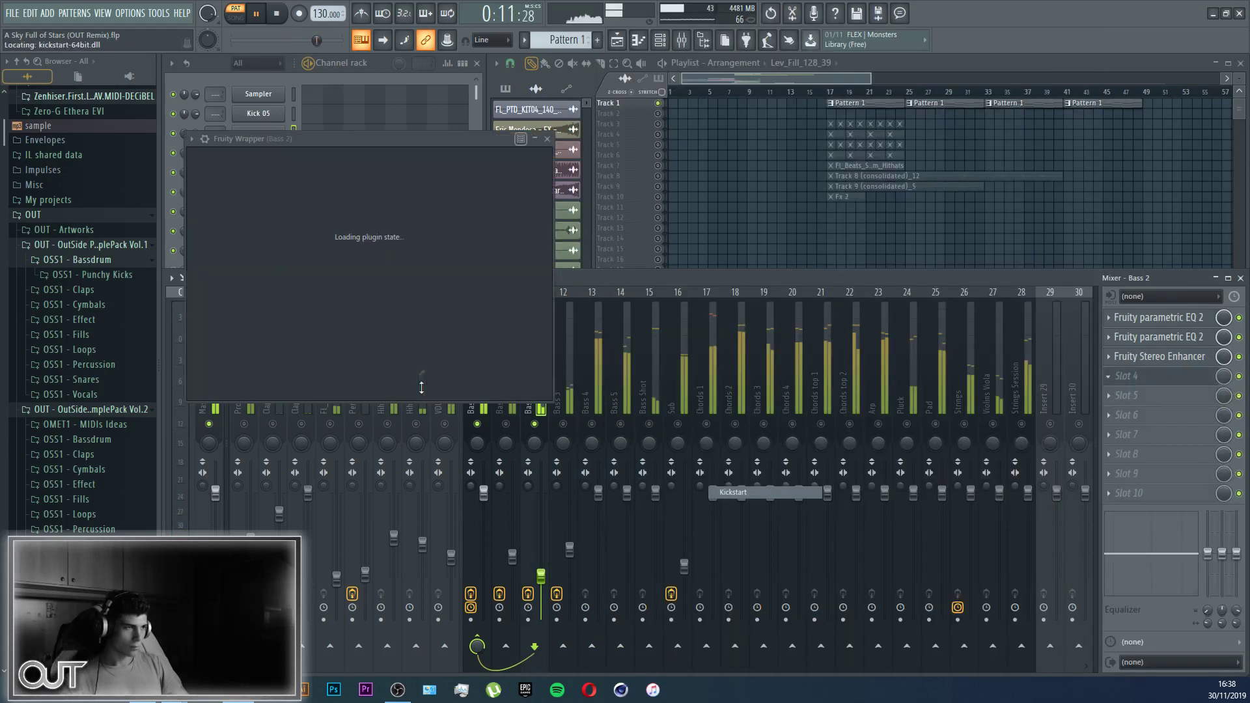
pyautogui.click(375, 333)
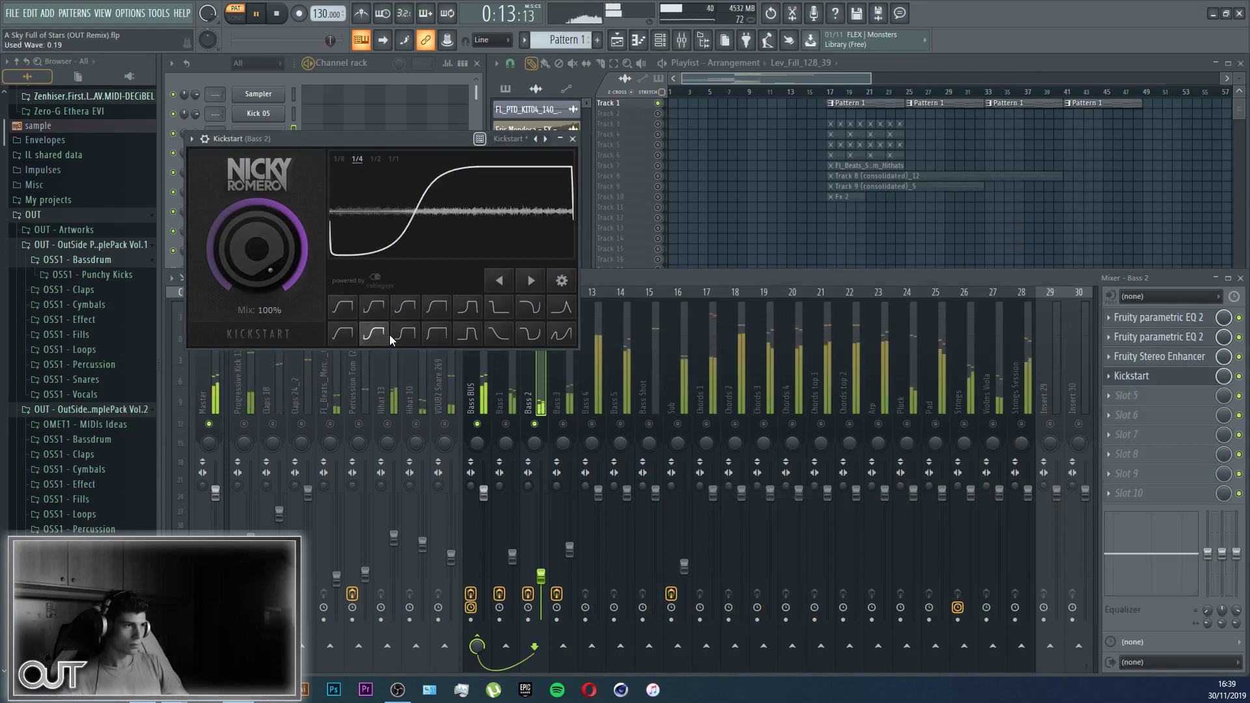
pyautogui.moveTo(273, 266); pyautogui.dragTo(268, 230)
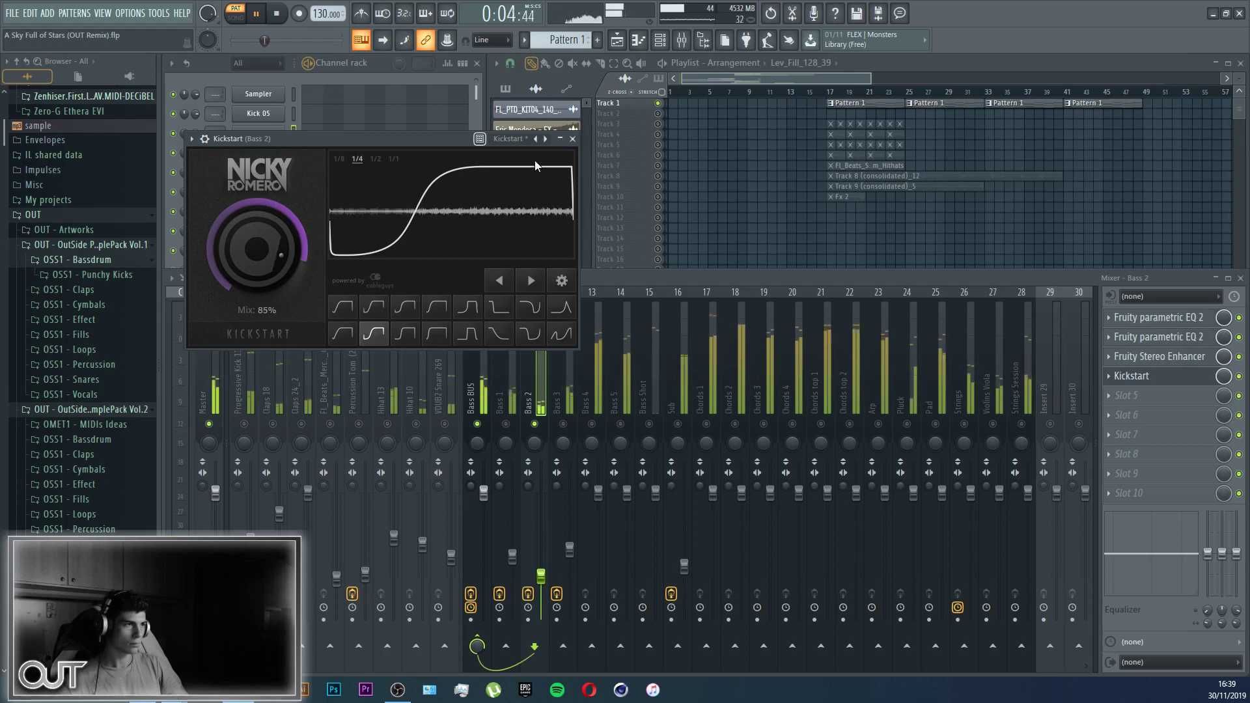
pyautogui.click(573, 139)
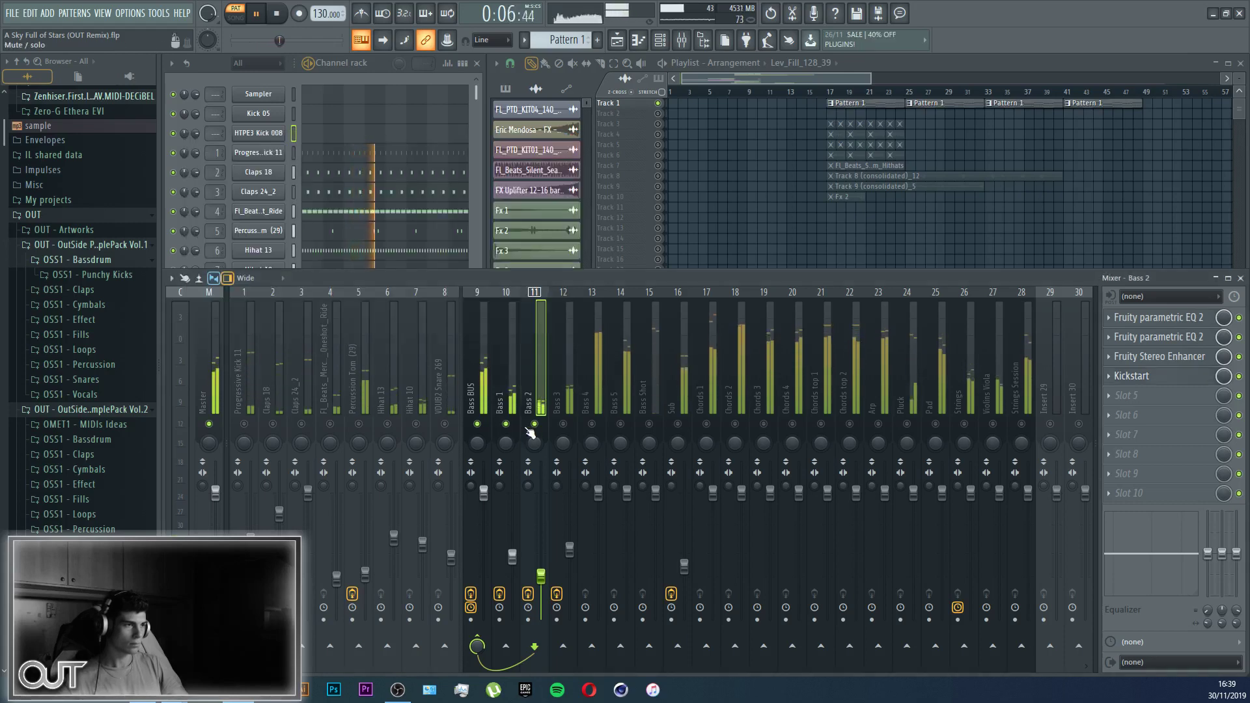
# Step: Lower the starting point of the volume curve in the Bass BUS LFOTool to about 8% and close it
pyautogui.click(487, 388)
pyautogui.click(1153, 415)
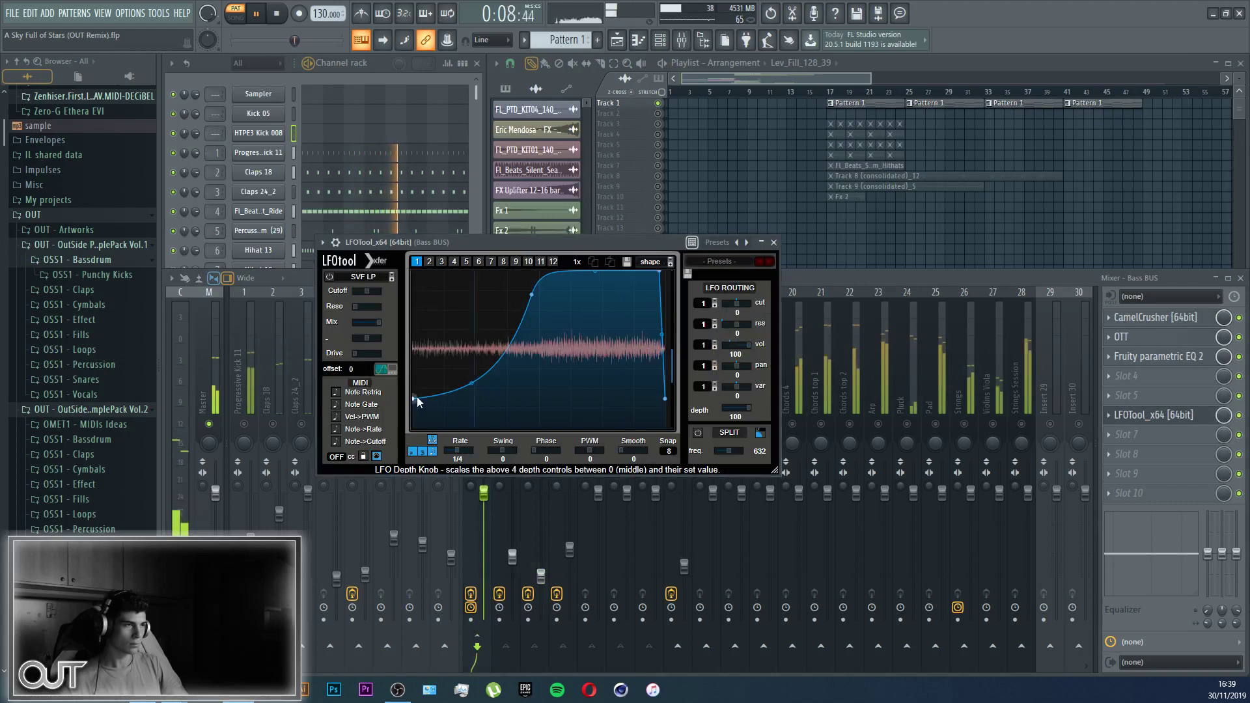
pyautogui.moveTo(415, 411); pyautogui.dragTo(415, 414)
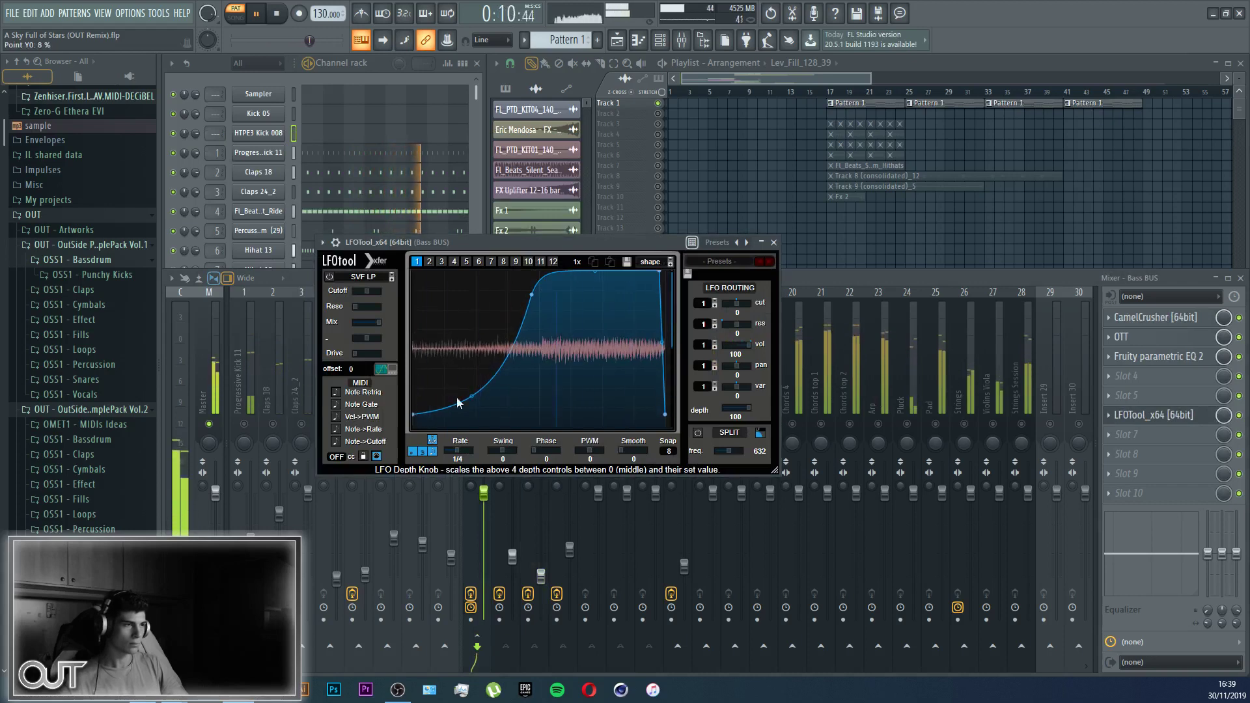
pyautogui.click(773, 243)
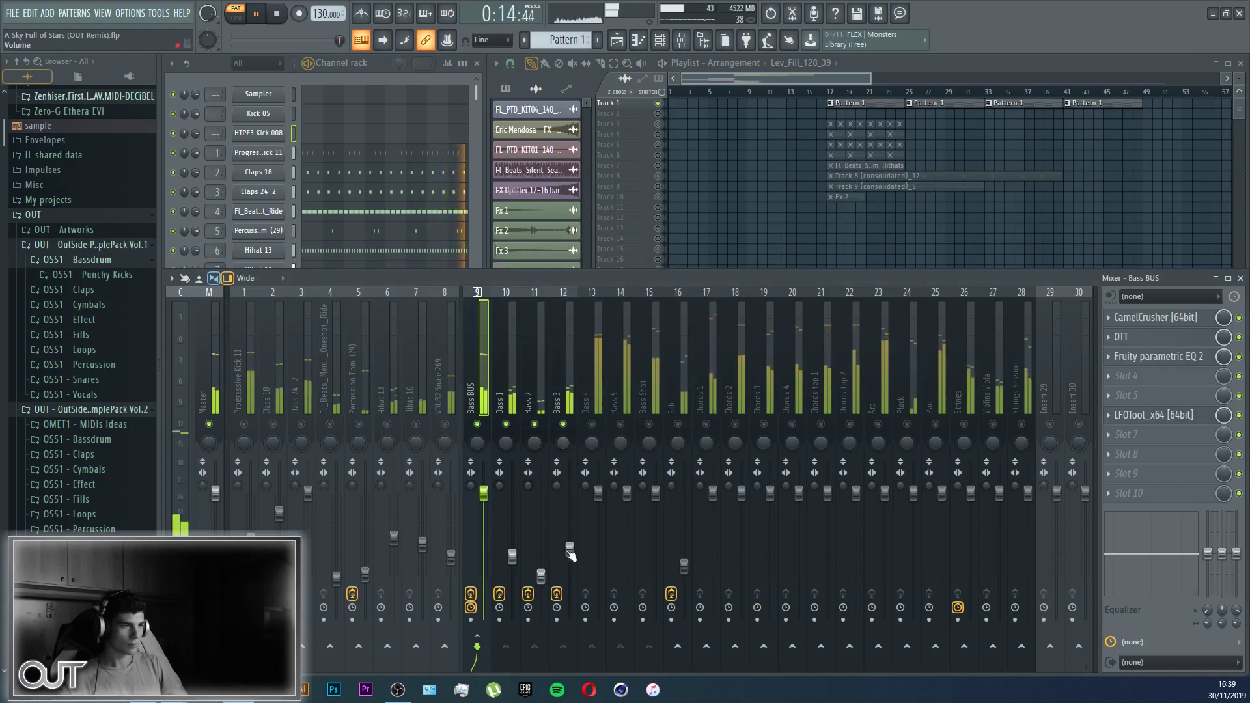
# Step: Lower Bass 3's volume slightly and load ValhallaVintageVerb_x64 in its slot 6
pyautogui.moveTo(570, 551); pyautogui.dragTo(570, 561)
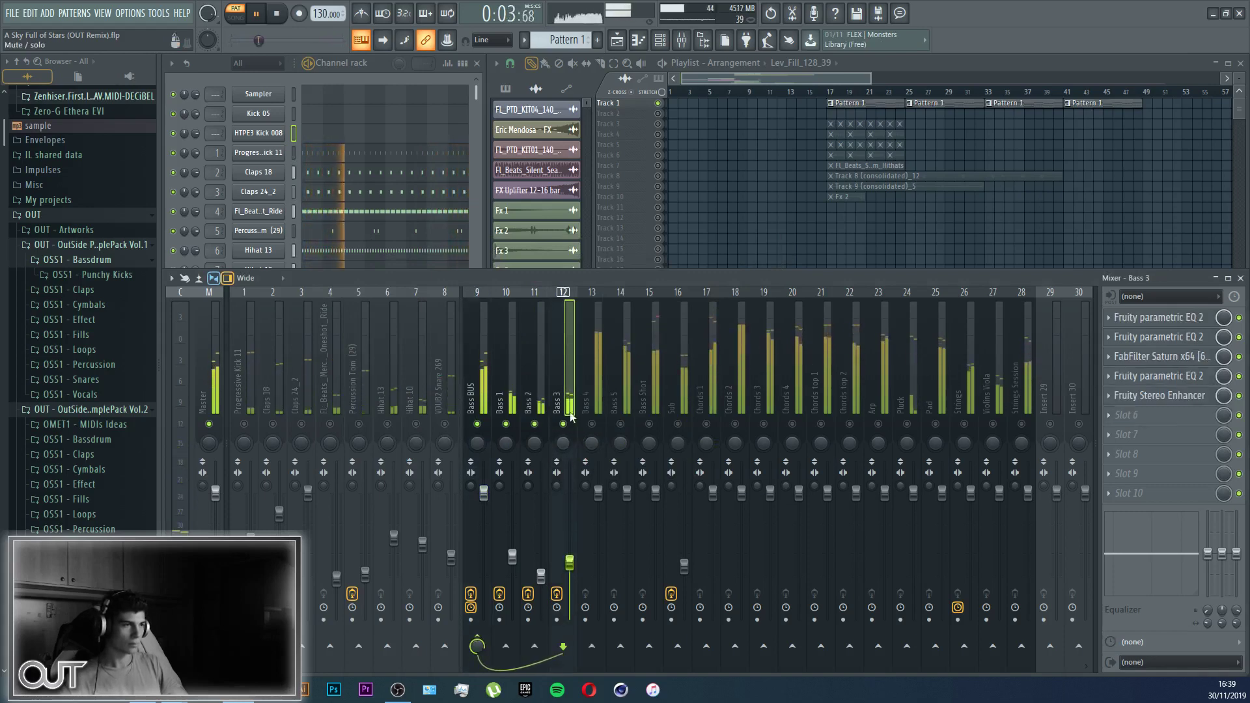
pyautogui.click(1177, 441)
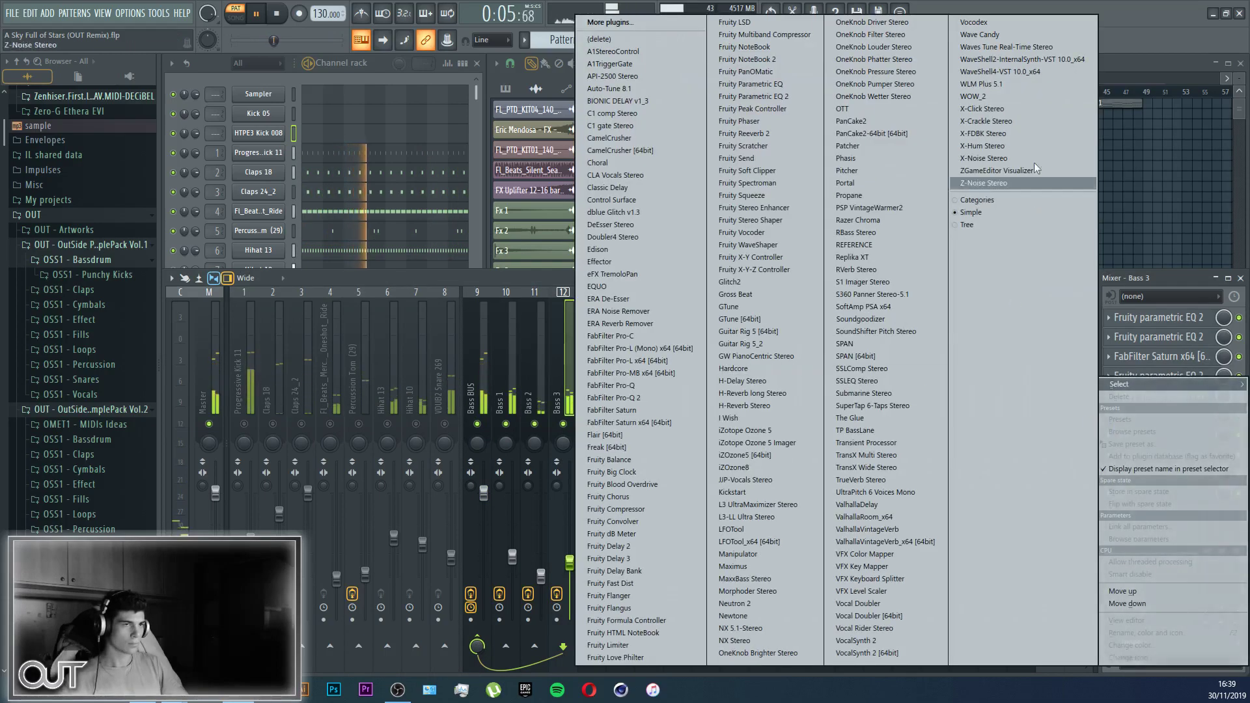
pyautogui.click(932, 545)
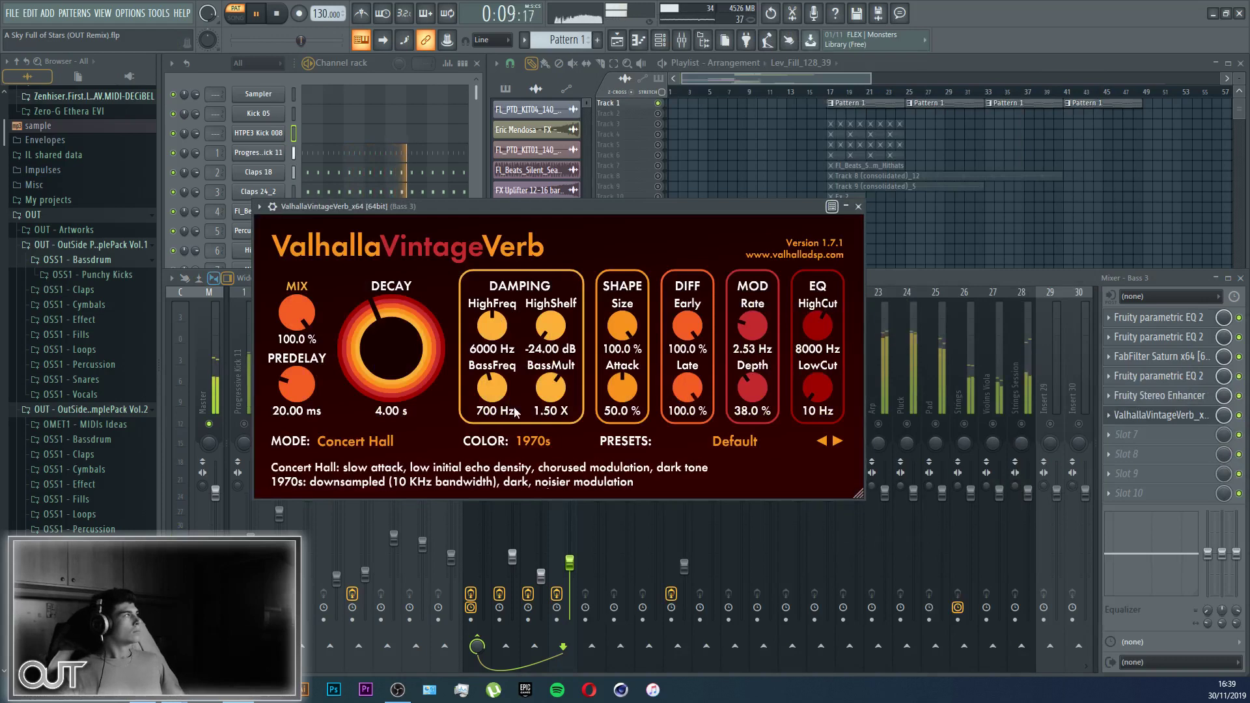
pyautogui.press('Escape')
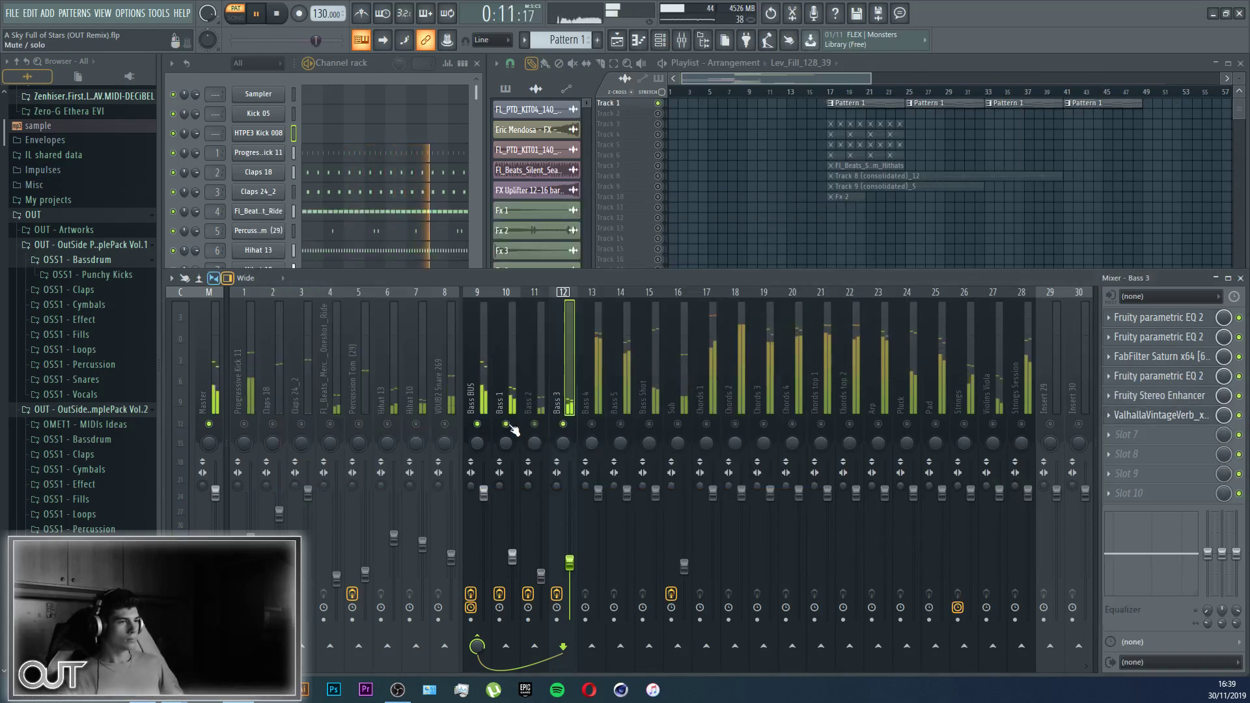
# Step: Set Bass 3's reverb to Bright Hall with Mix 0%, HighFreq and HighCut 20000 Hz, and LowCut 500 Hz
pyautogui.click(1163, 415)
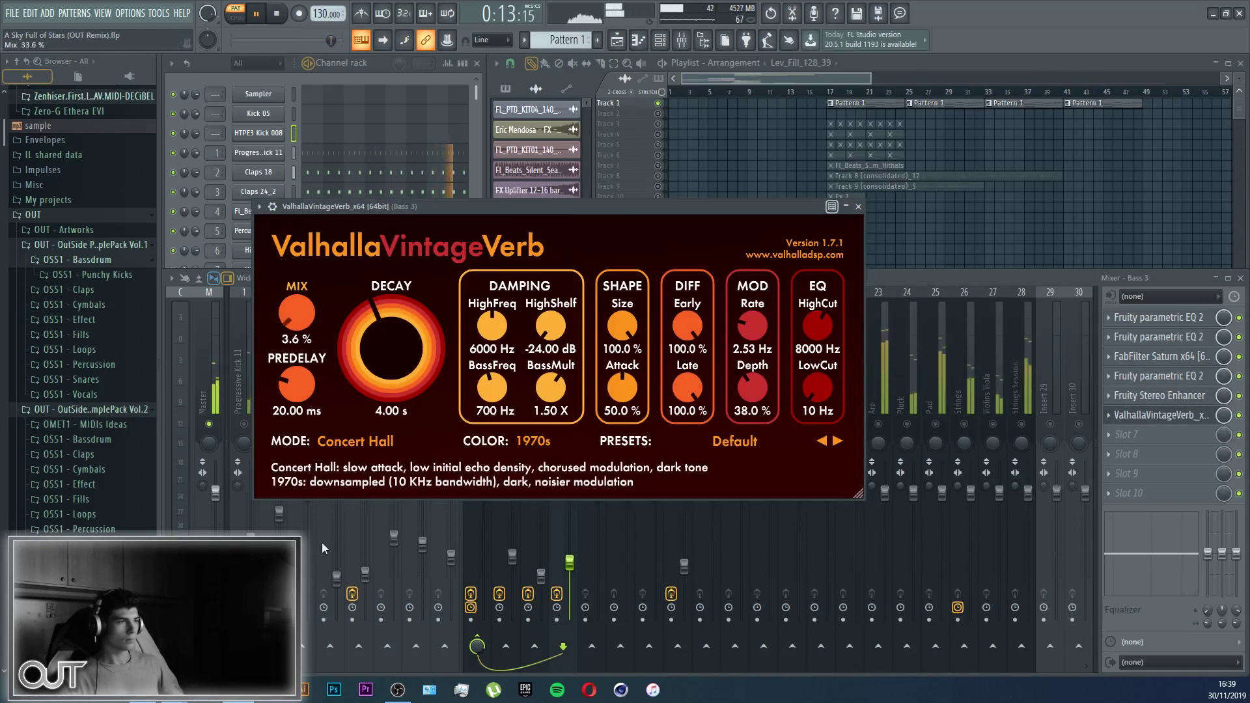
pyautogui.click(355, 441)
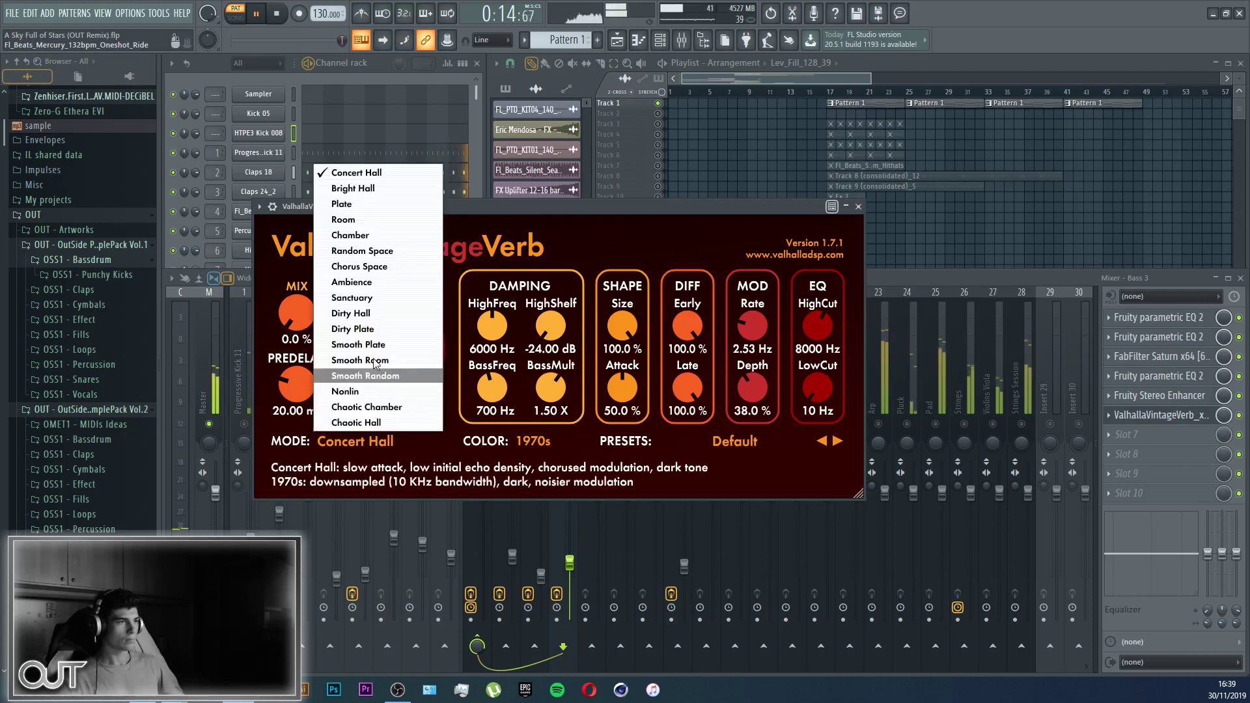
pyautogui.click(352, 190)
pyautogui.moveTo(827, 293); pyautogui.dragTo(827, 265)
pyautogui.moveTo(824, 386)
pyautogui.mouseDown()
pyautogui.moveTo(819, 321)
pyautogui.moveTo(817, 391)
pyautogui.mouseUp()
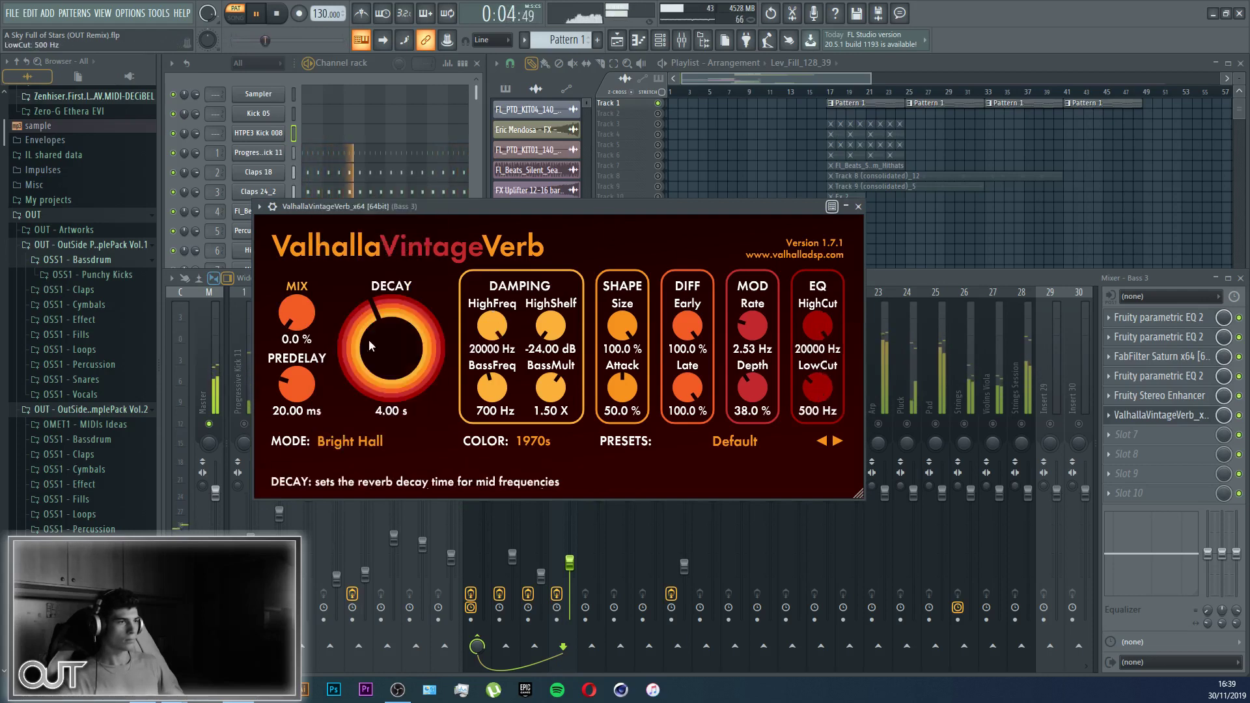
# Step: Set the reverb's Mix to 24.8% and Decay to 1.92 s, compare Bass 3 with the effect bypassed, and close it
pyautogui.moveTo(296, 313); pyautogui.dragTo(292, 266)
pyautogui.moveTo(366, 339); pyautogui.dragTo(363, 355)
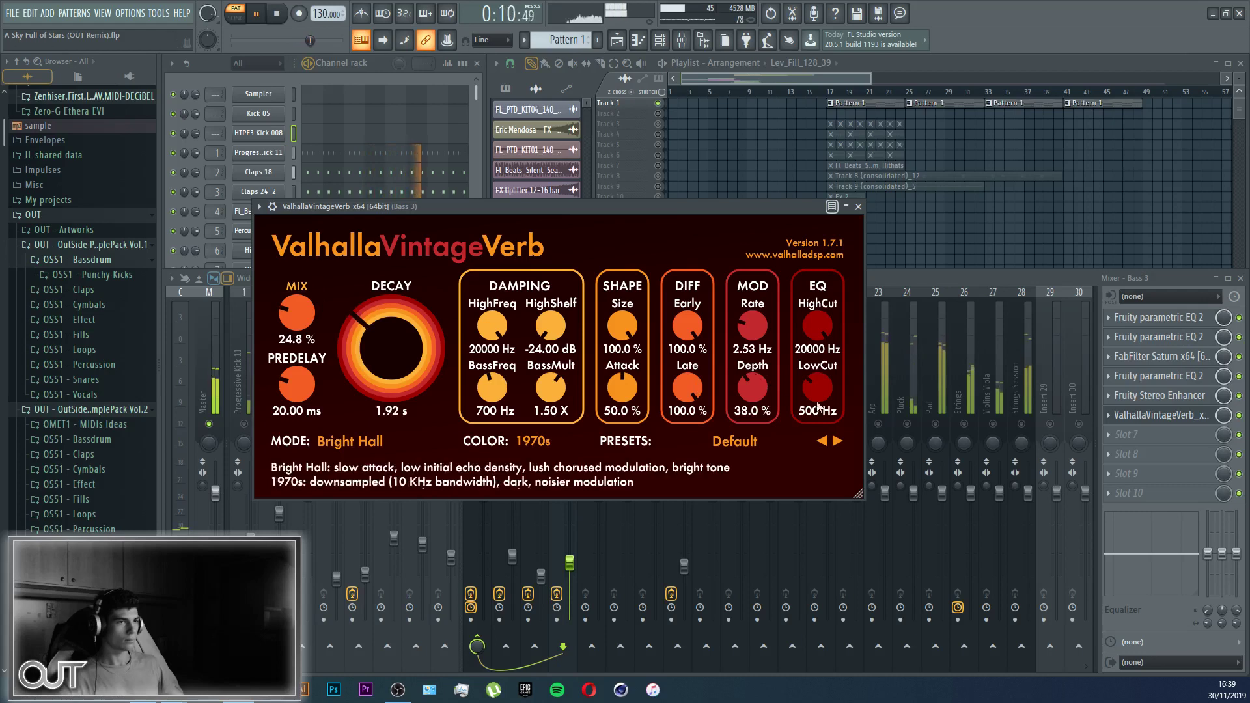
pyautogui.click(1245, 420)
pyautogui.click(1245, 420)
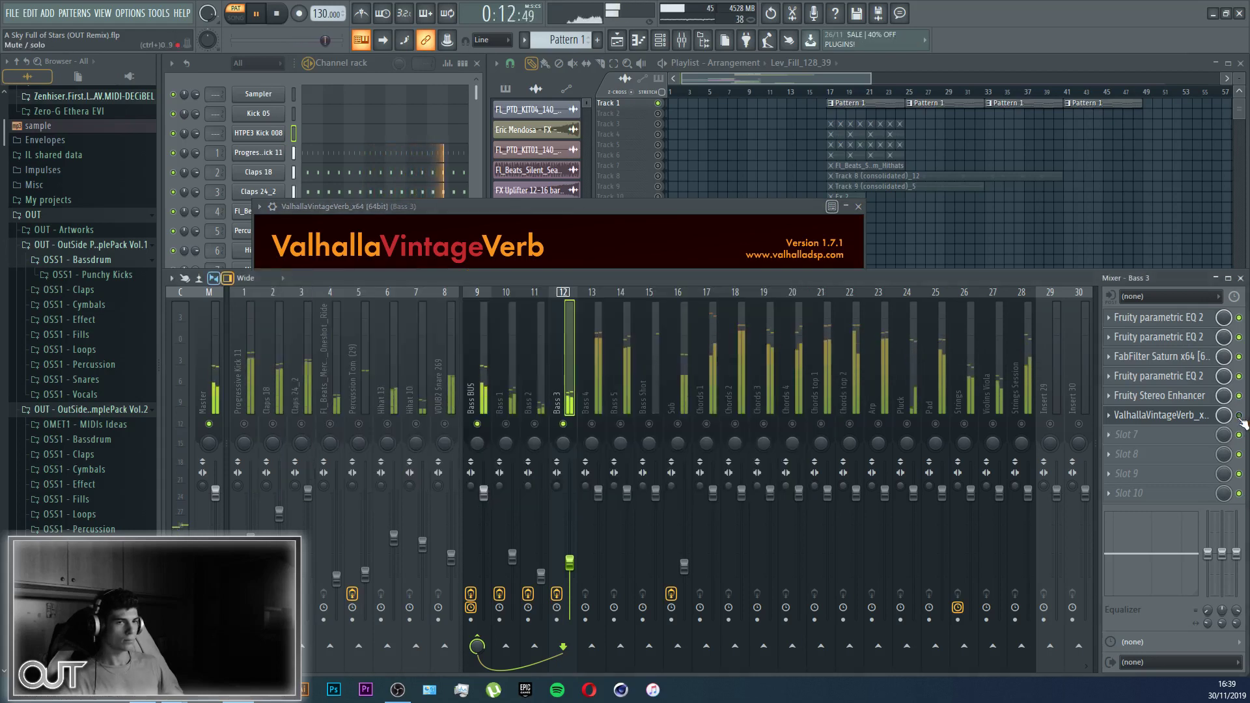
pyautogui.moveTo(686, 204); pyautogui.dragTo(714, 190)
pyautogui.press('Escape')
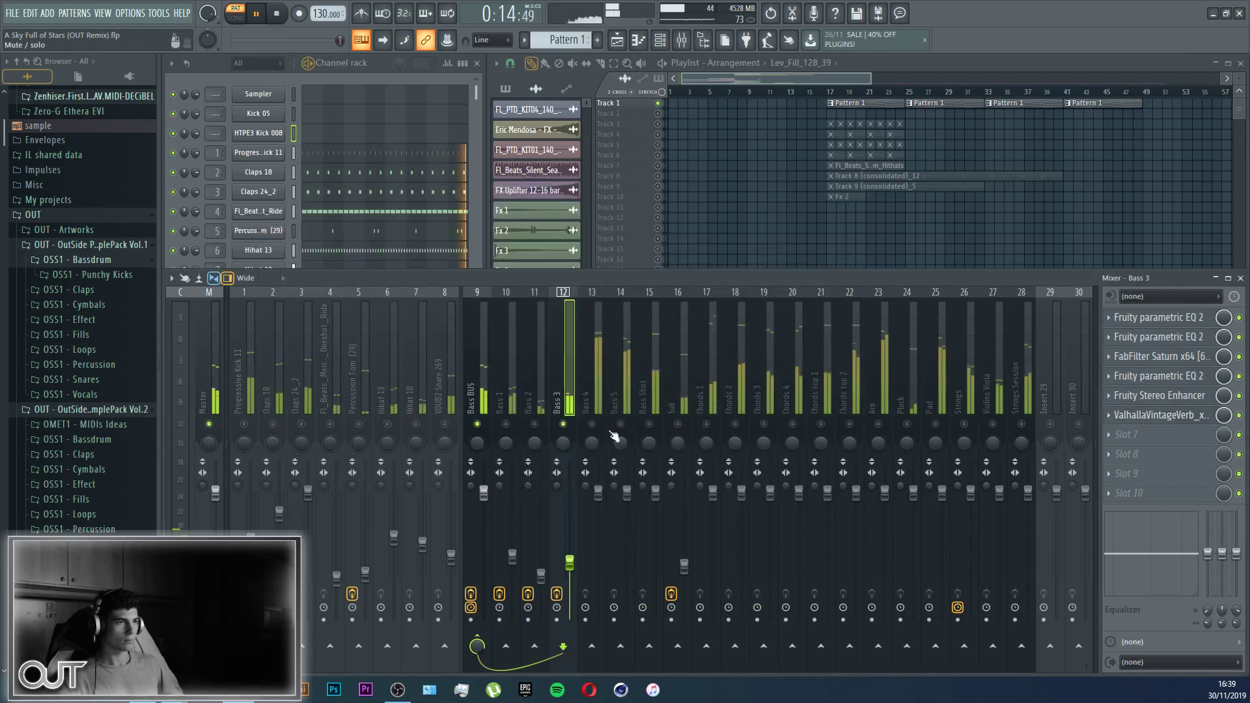
# Step: Unmute Bass 2, add Fruity Peak Controller in slot 7 of Bass 3 and replace it with Fruity Parametric EQ 2
pyautogui.click(535, 424)
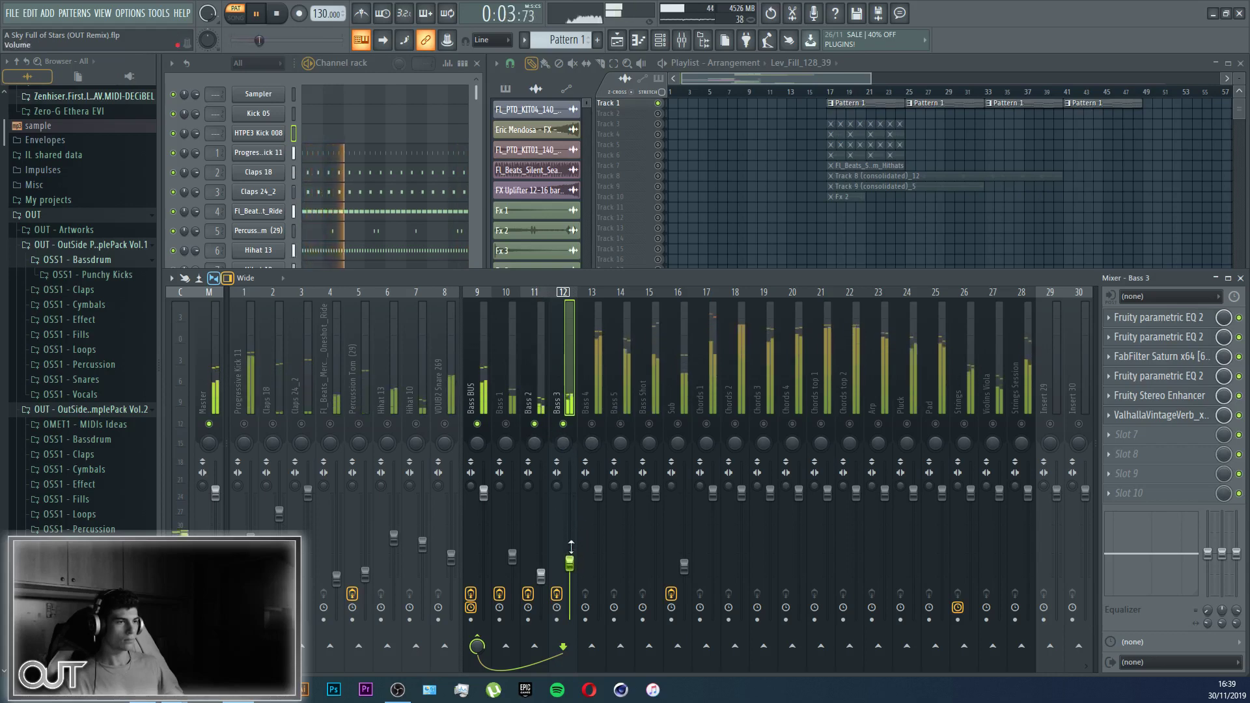
pyautogui.click(1104, 439)
pyautogui.click(796, 106)
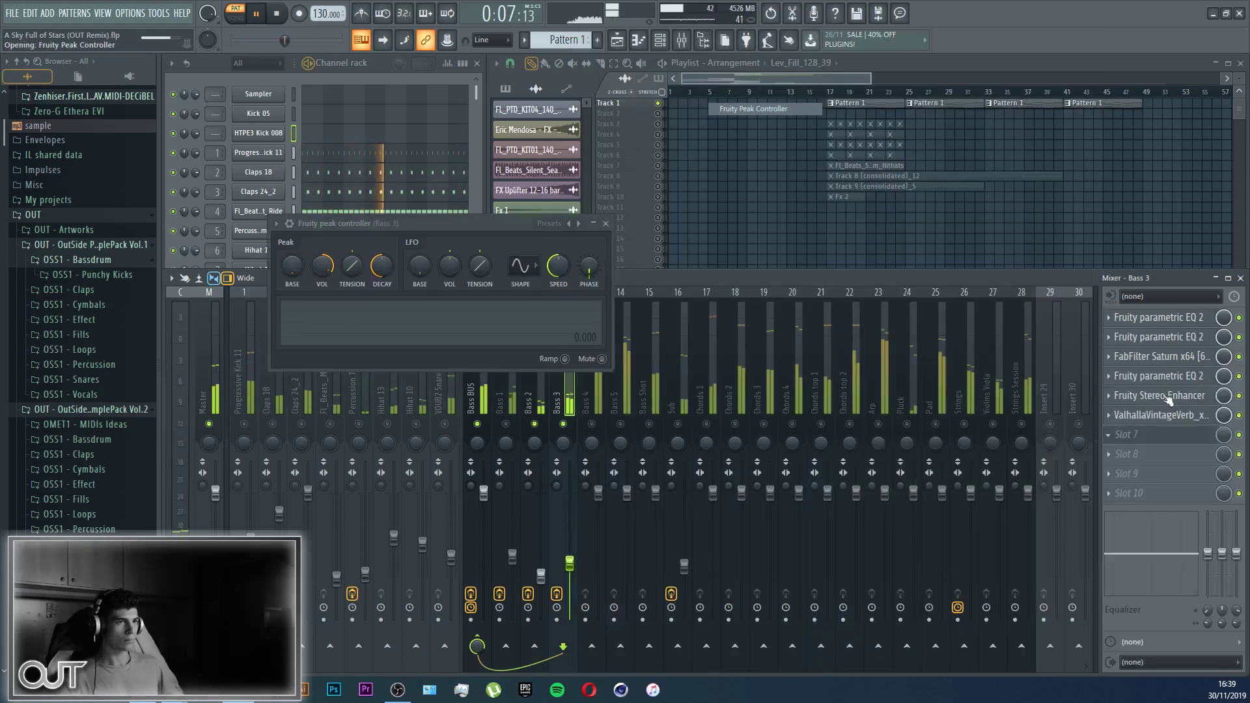
pyautogui.click(1109, 440)
pyautogui.moveTo(1141, 366)
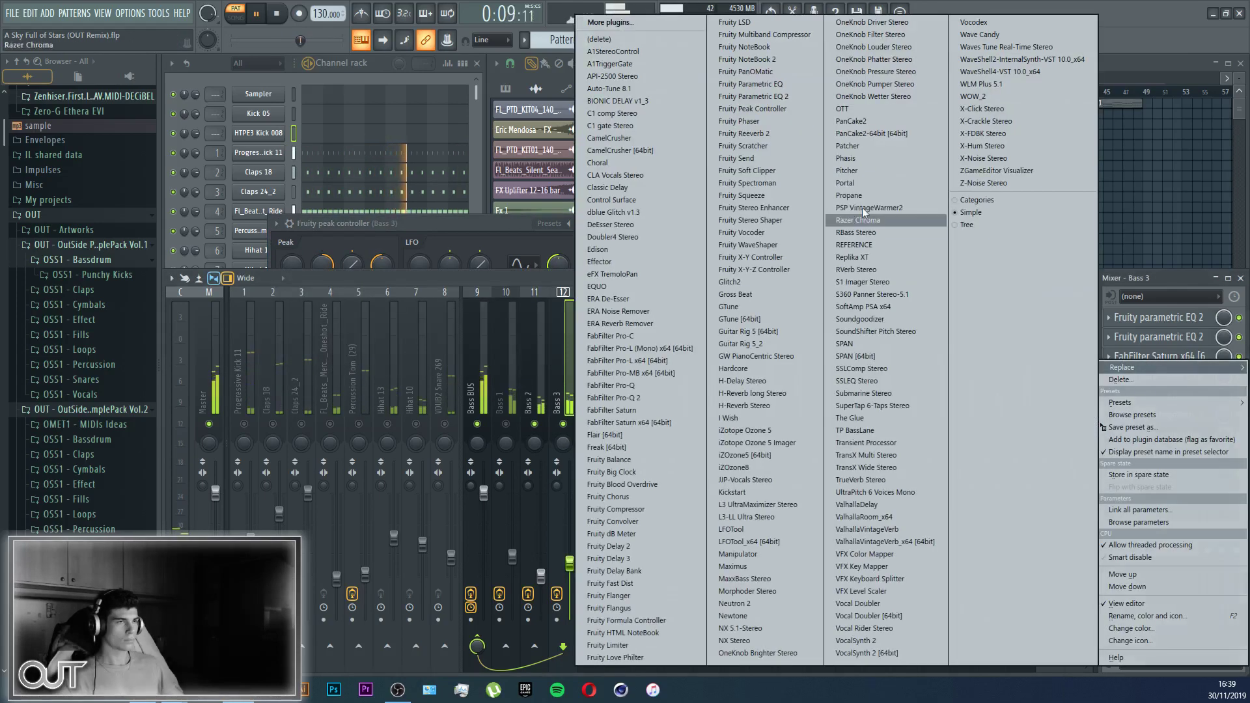
pyautogui.click(792, 107)
# Step: Slightly boost high-shelf band 7, cut the lows with band 1 and set the main level to -1.0 dB on the slot 7 EQ, and close it
pyautogui.moveTo(504, 328)
pyautogui.mouseDown()
pyautogui.moveTo(503, 299)
pyautogui.moveTo(504, 319)
pyautogui.mouseUp()
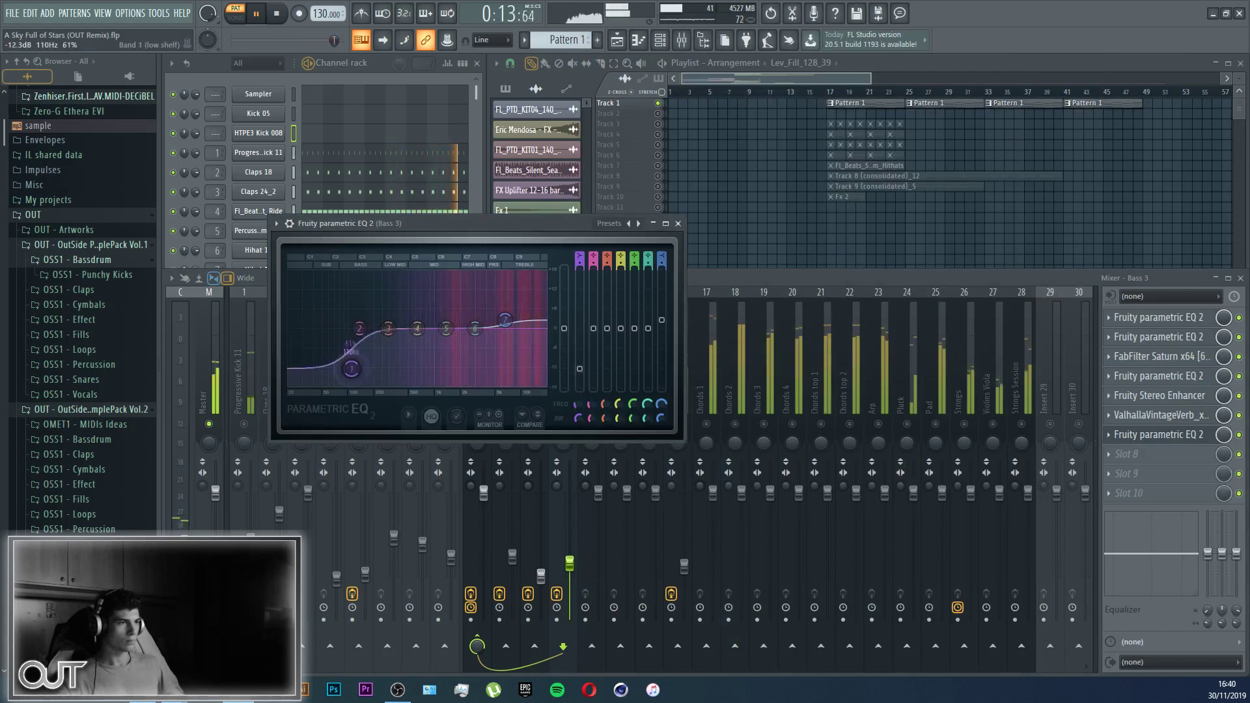
pyautogui.moveTo(351, 369); pyautogui.dragTo(368, 386)
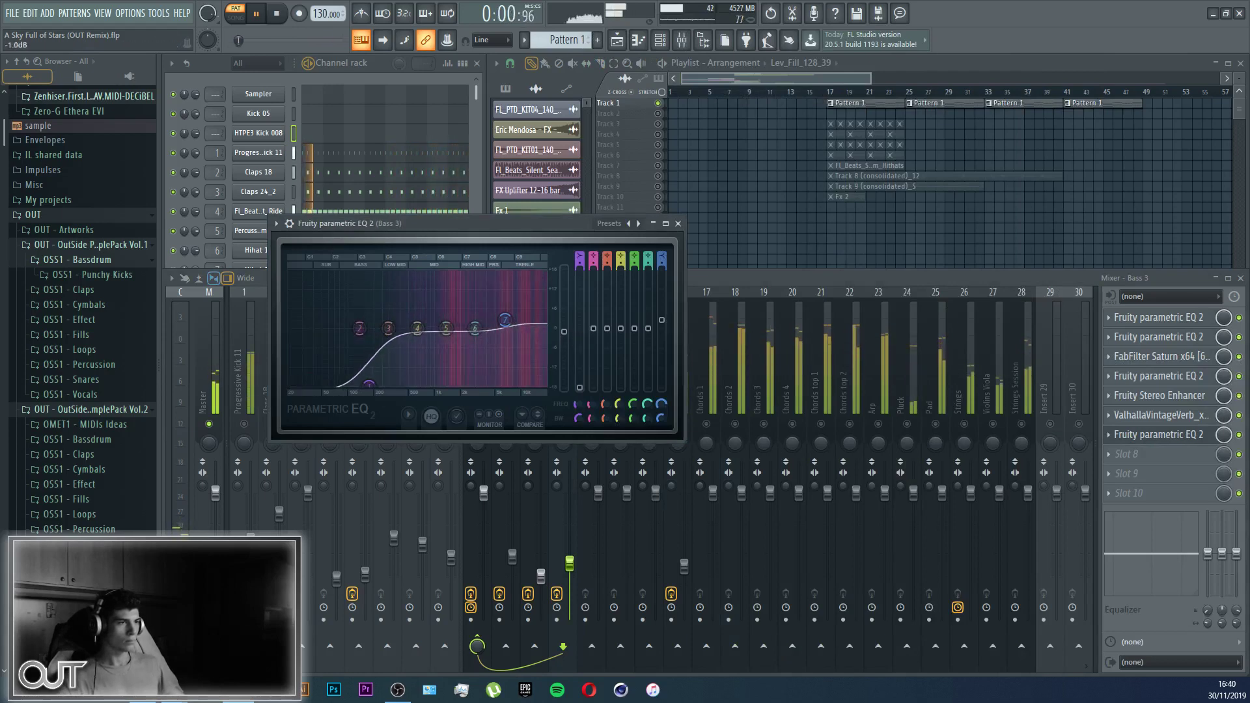
pyautogui.press('Escape')
# Step: Compare the mix with Bass 3 muted and unmuted, and lower Bass 3's volume slightly
pyautogui.click(565, 425)
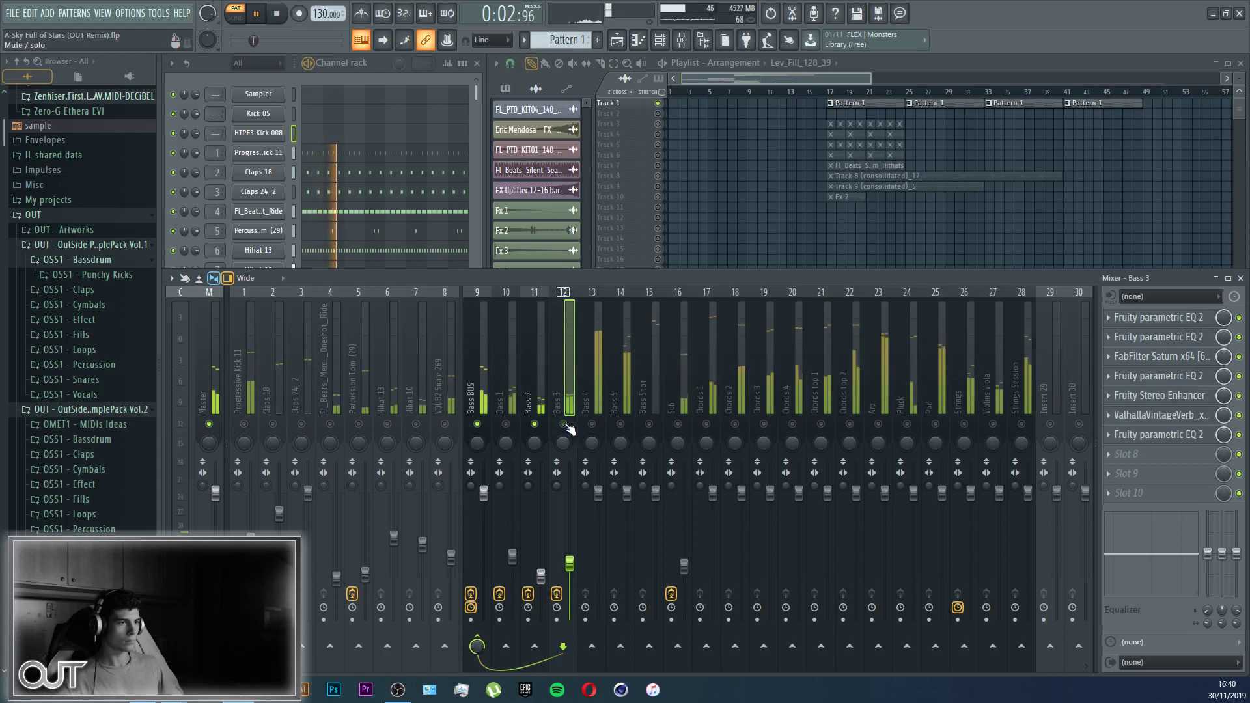
pyautogui.click(565, 425)
pyautogui.moveTo(570, 564); pyautogui.dragTo(570, 572)
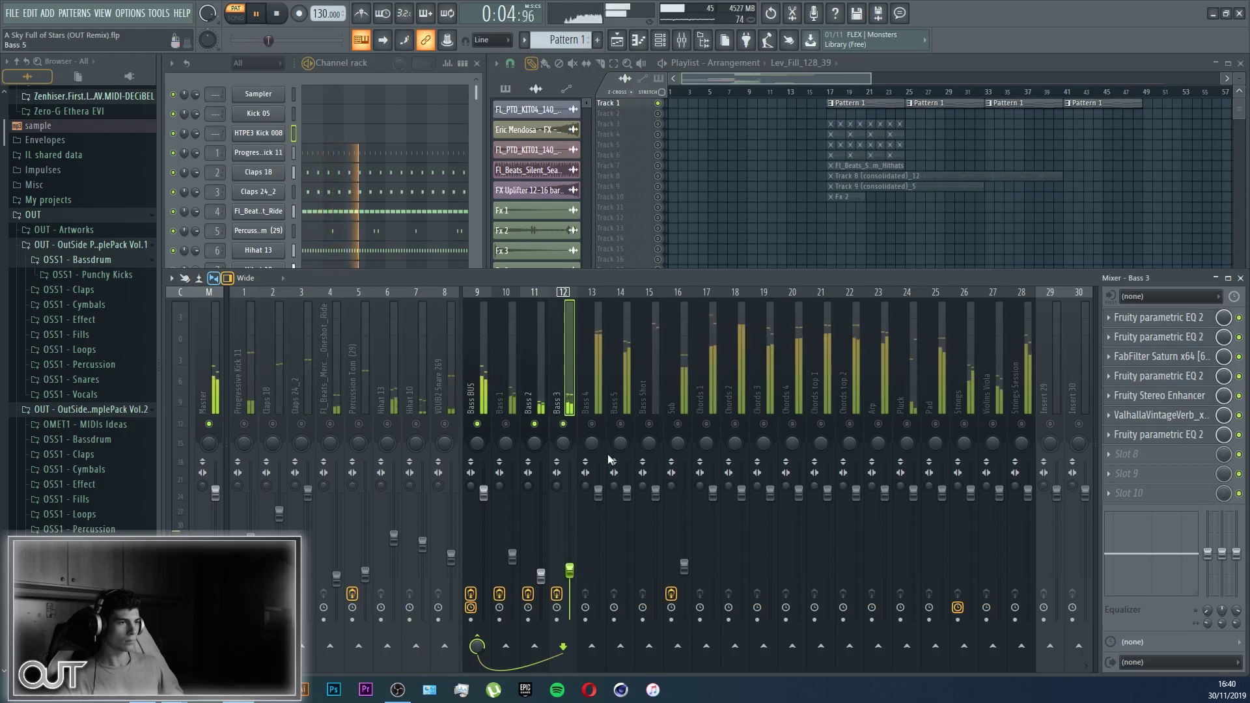
# Step: Unmute and select Bass 4, load Fruity Parametric EQ 2 in slot 1 and choose its 20Hz + 18kHz cut preset
pyautogui.click(595, 433)
pyautogui.click(1151, 319)
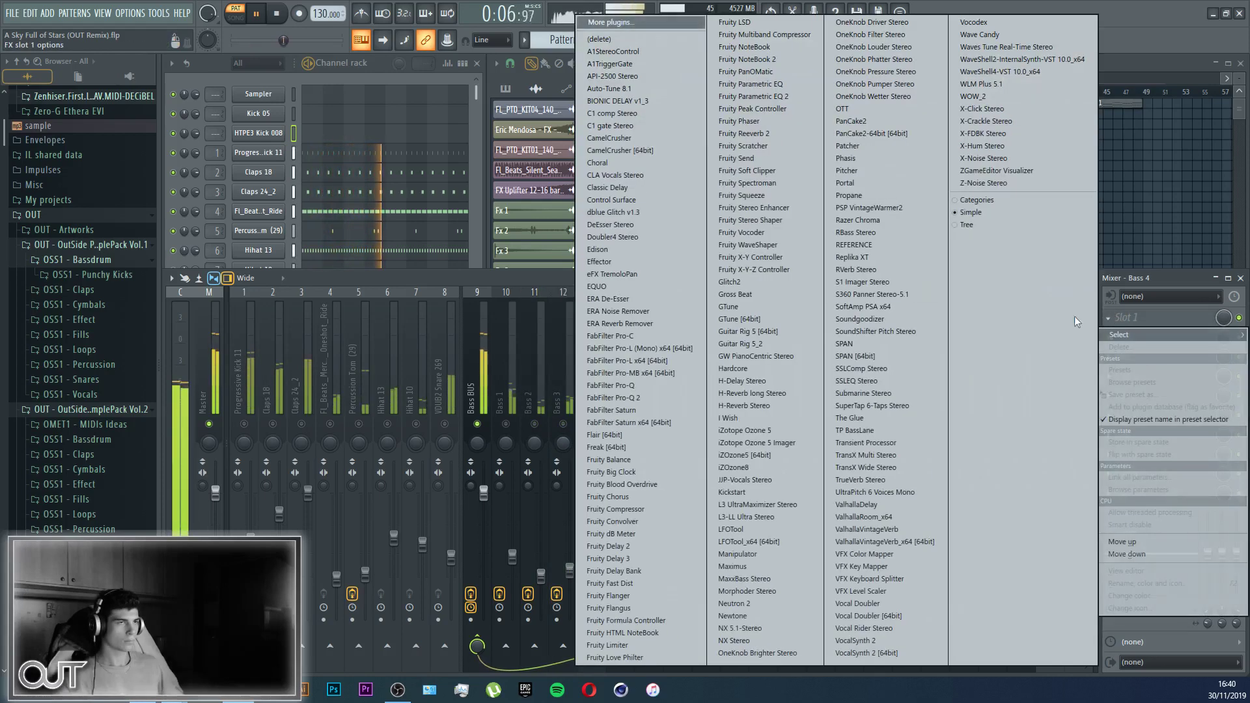
pyautogui.click(788, 87)
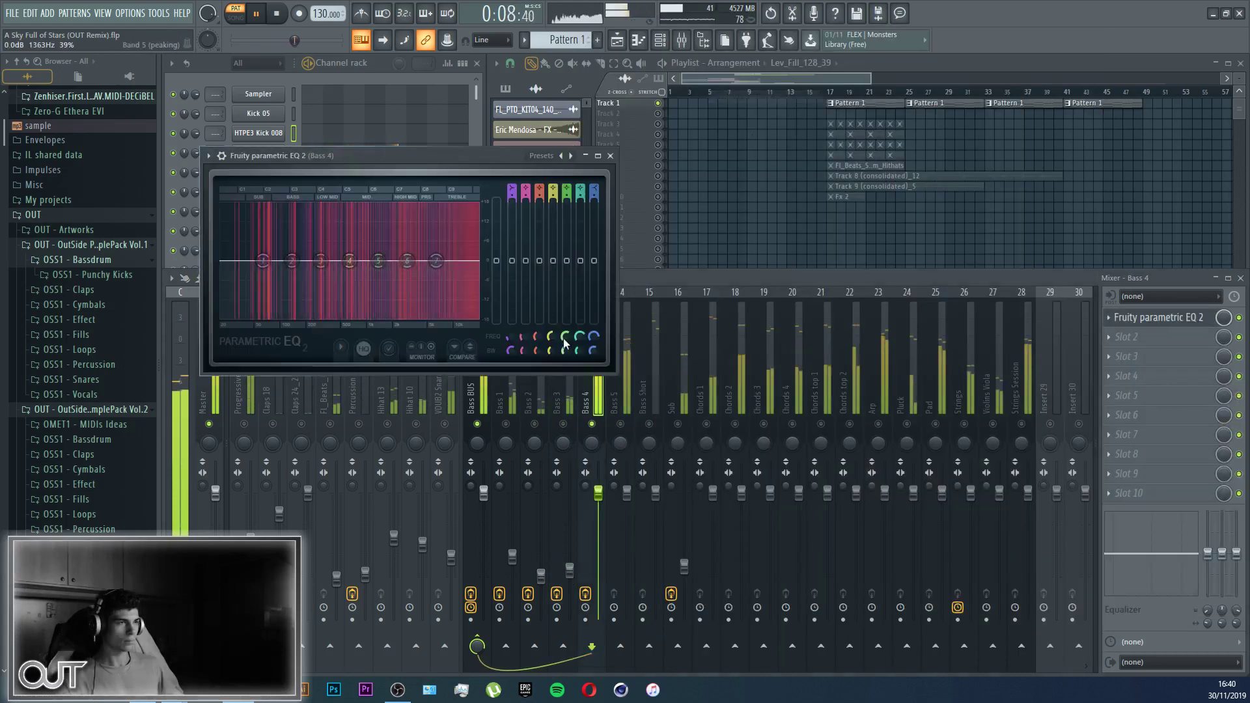
pyautogui.click(571, 156)
# Step: Move the low-cut band 1 of Bass 4's EQ up in frequency, adjusting its slope and fine-tuning the cutoff
pyautogui.moveTo(222, 264); pyautogui.dragTo(274, 260)
pyautogui.moveTo(513, 195); pyautogui.dragTo(512, 204)
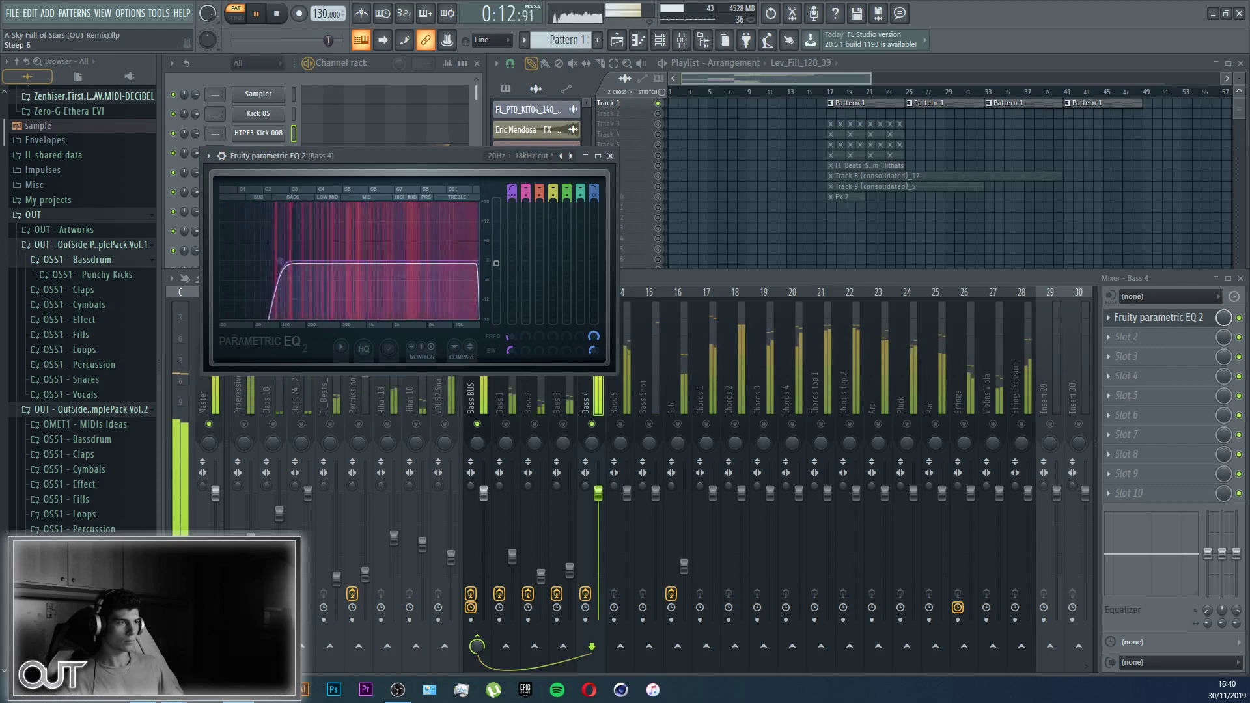
pyautogui.moveTo(281, 262); pyautogui.dragTo(277, 261)
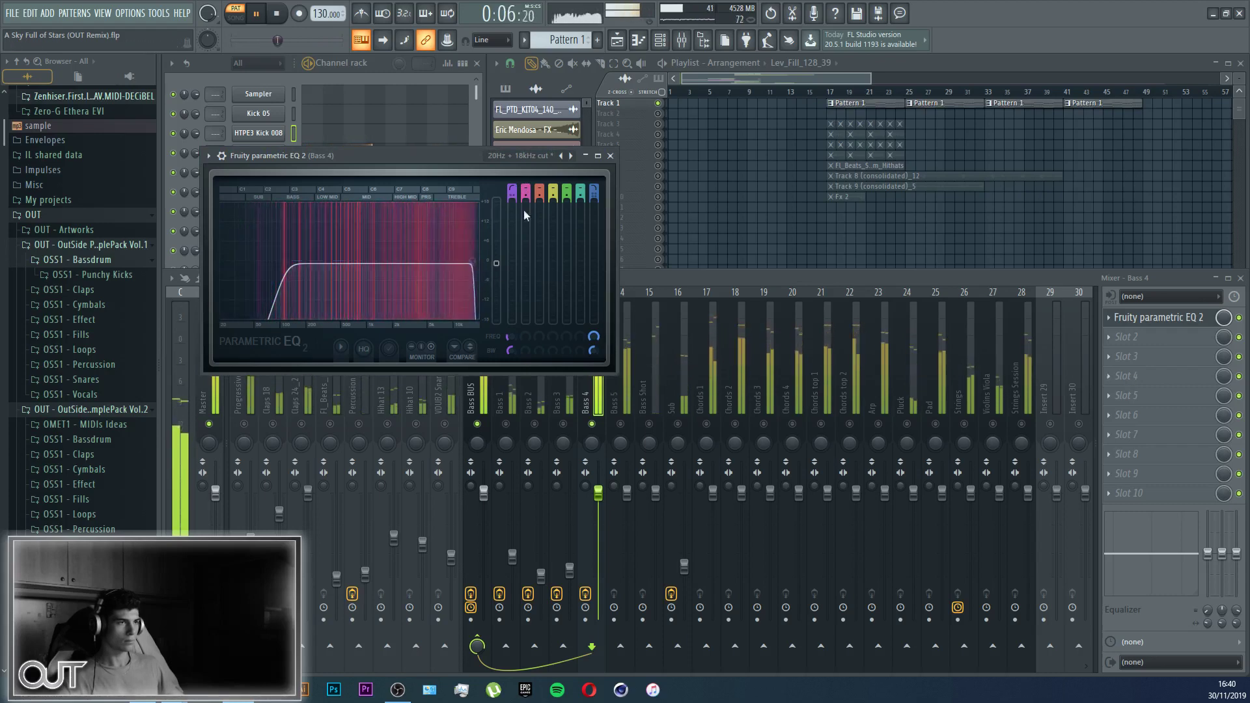
# Step: Lower the frequency of high-cut band 7 on Bass 4's EQ and enable bands 4 and 5 as peaking bands
pyautogui.rightClick(555, 193)
pyautogui.click(574, 201)
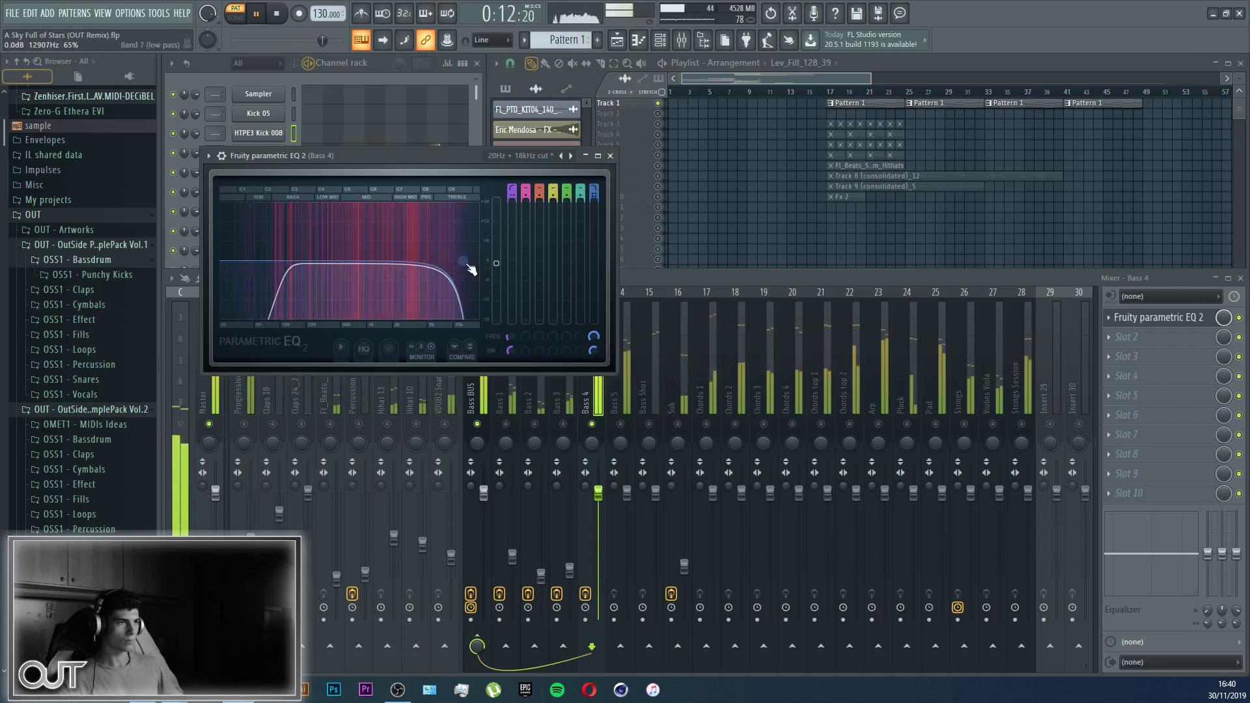
pyautogui.rightClick(551, 188)
pyautogui.click(567, 198)
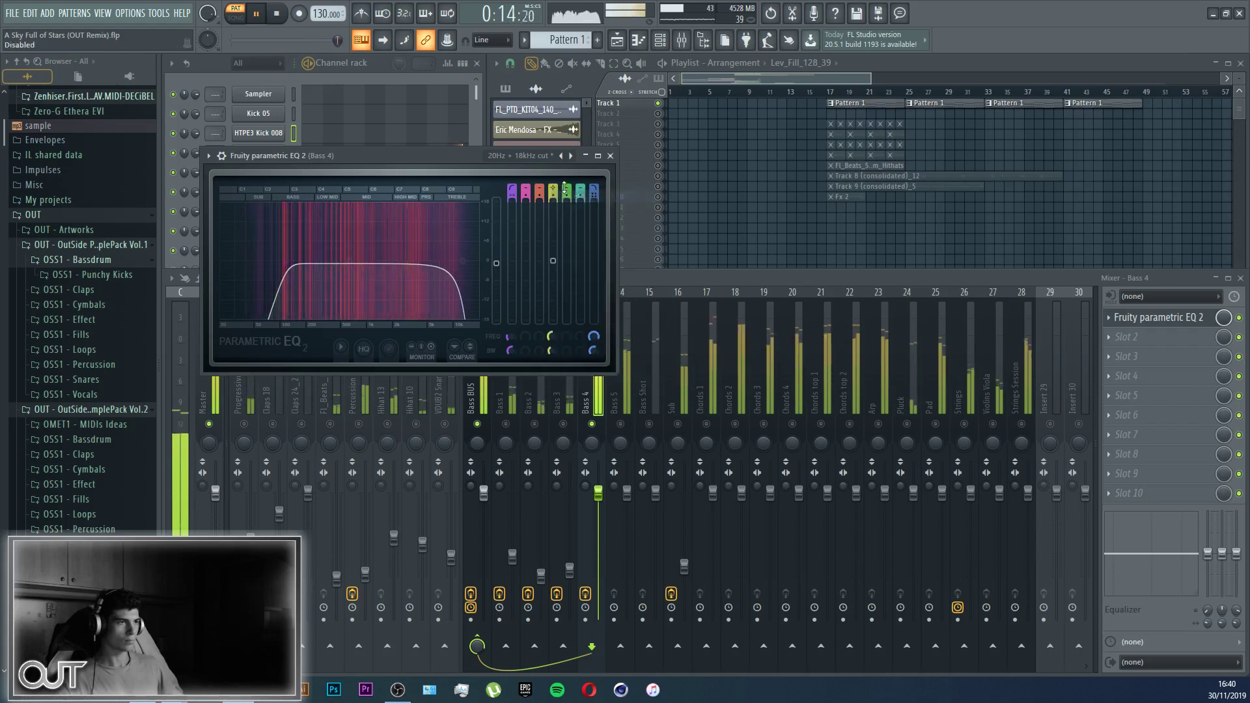
pyautogui.rightClick(566, 189)
pyautogui.click(580, 198)
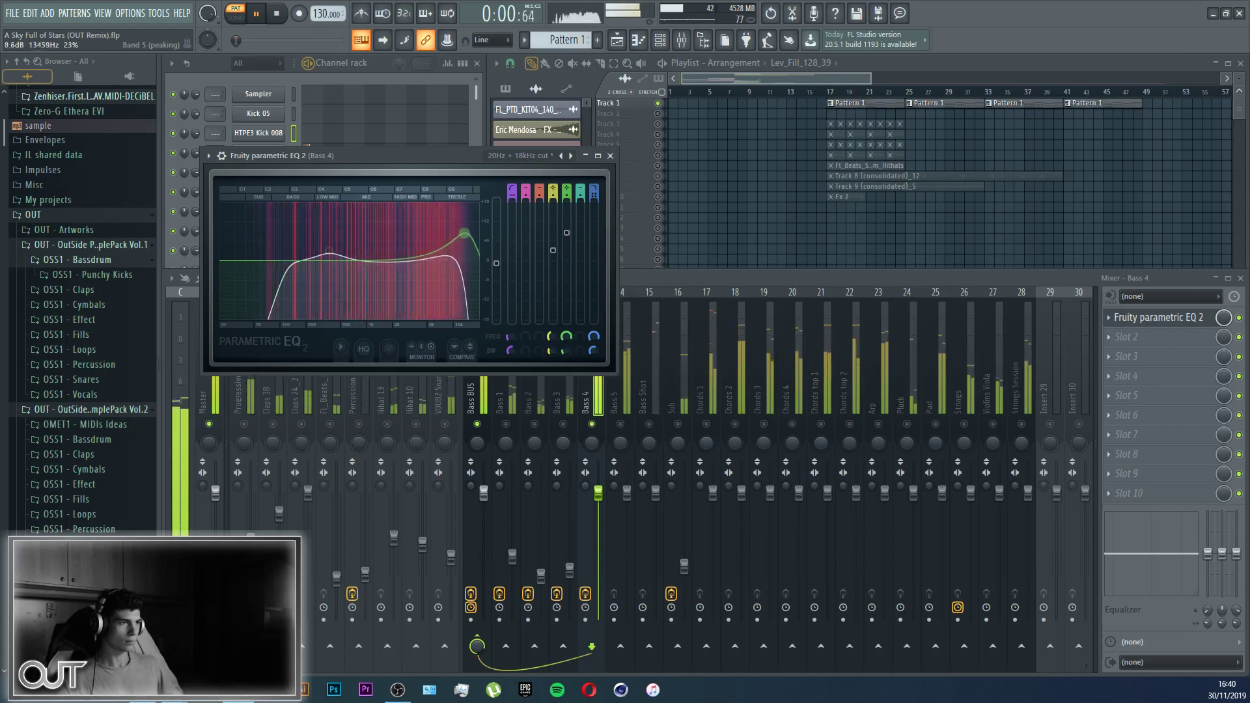
# Step: Reduce band 5 to a mild high boost, shape band 4's low-mid boost near 336 Hz, lower the main level slightly and close the EQ
pyautogui.moveTo(459, 215); pyautogui.dragTo(438, 254)
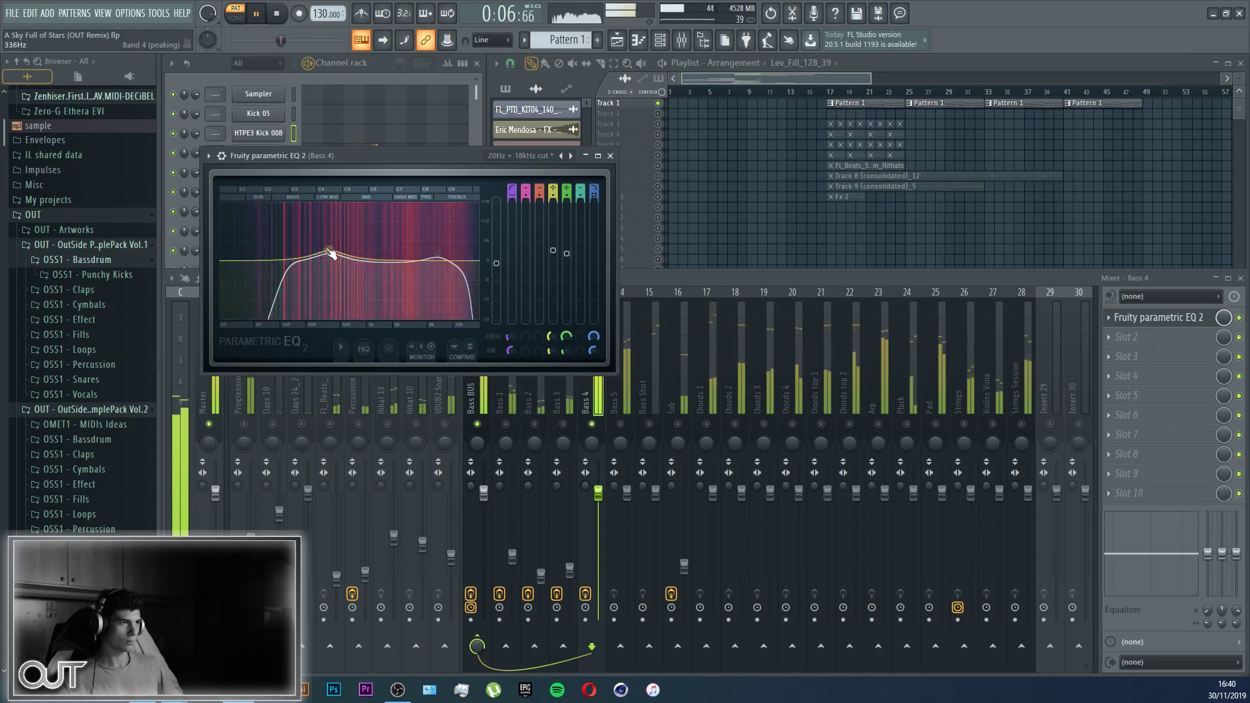
pyautogui.moveTo(332, 248); pyautogui.dragTo(333, 247)
pyautogui.scroll(3, 335, 249)
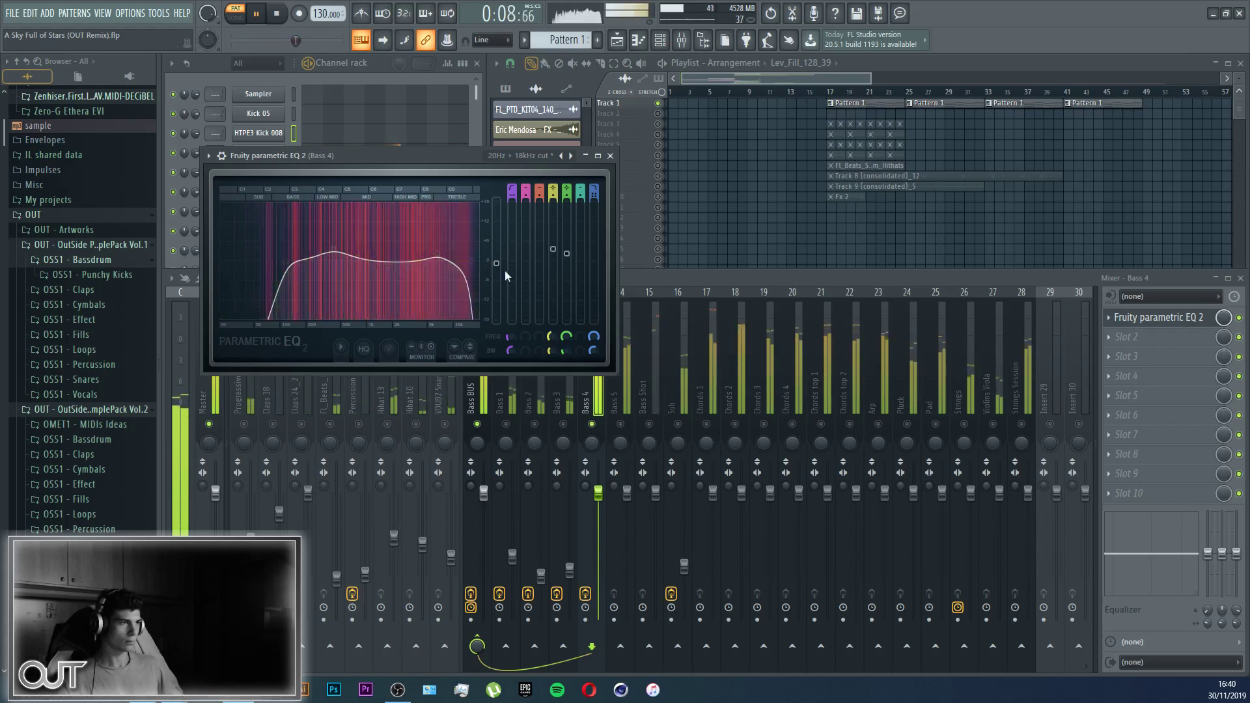
pyautogui.moveTo(496, 263); pyautogui.dragTo(497, 267)
pyautogui.press('Escape')
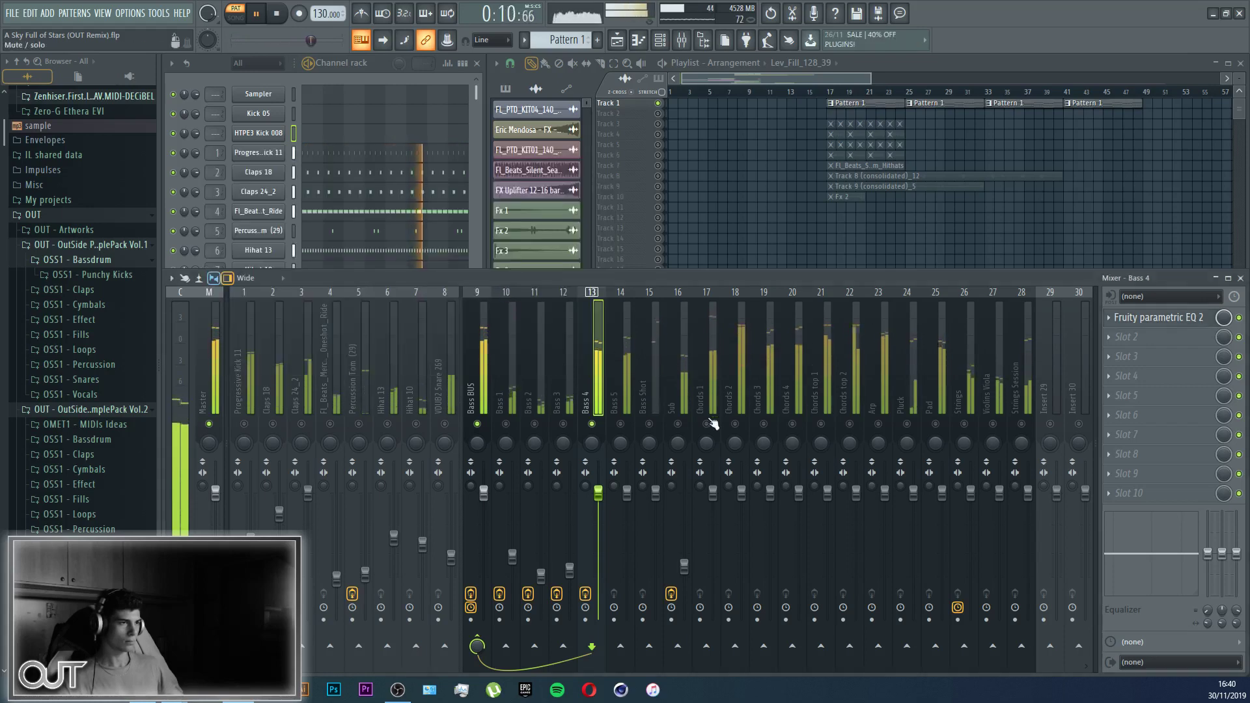
# Step: Load OTT in slot 2 of Bass 4, set its depth to 47% and adjust the mid-band gain
pyautogui.click(1133, 337)
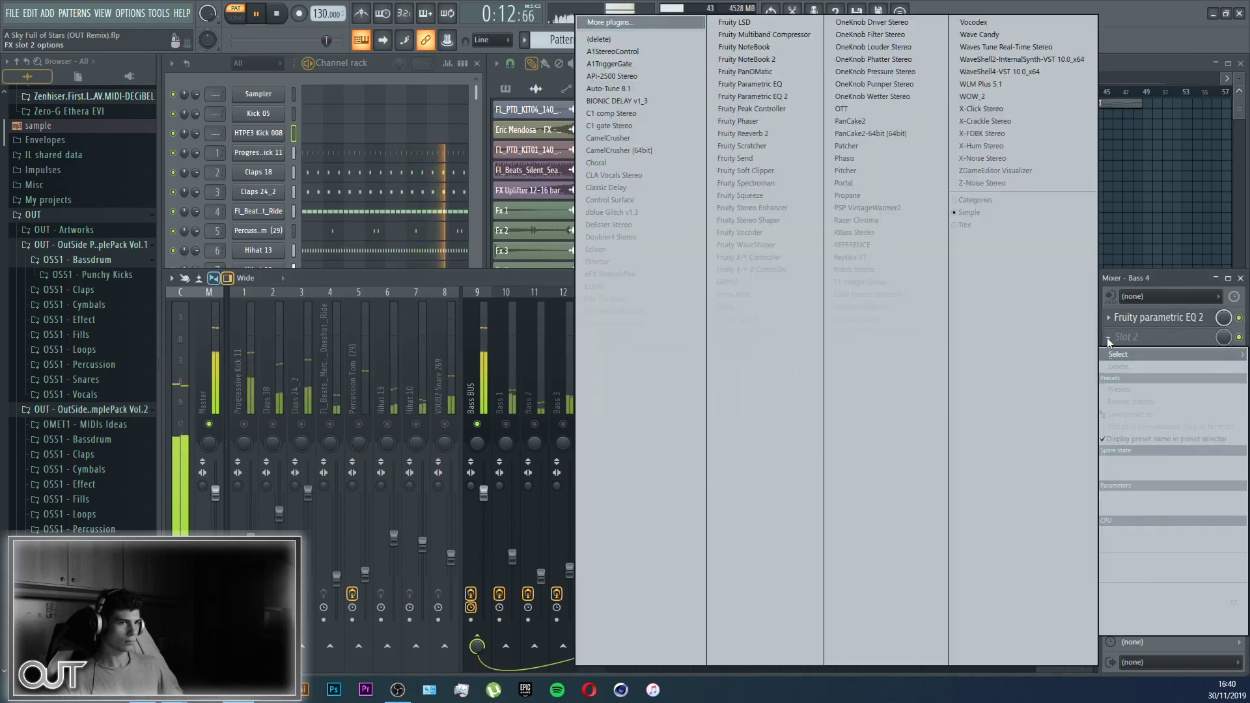
pyautogui.click(851, 114)
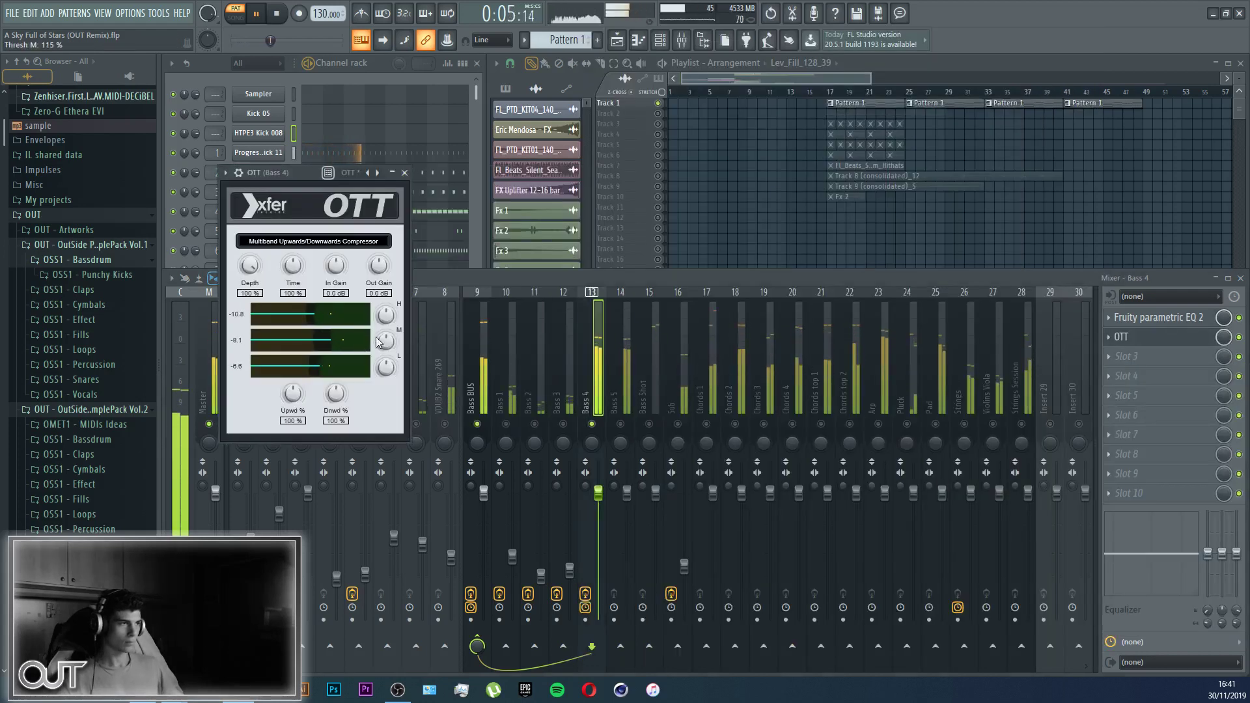
pyautogui.moveTo(251, 318); pyautogui.dragTo(255, 397)
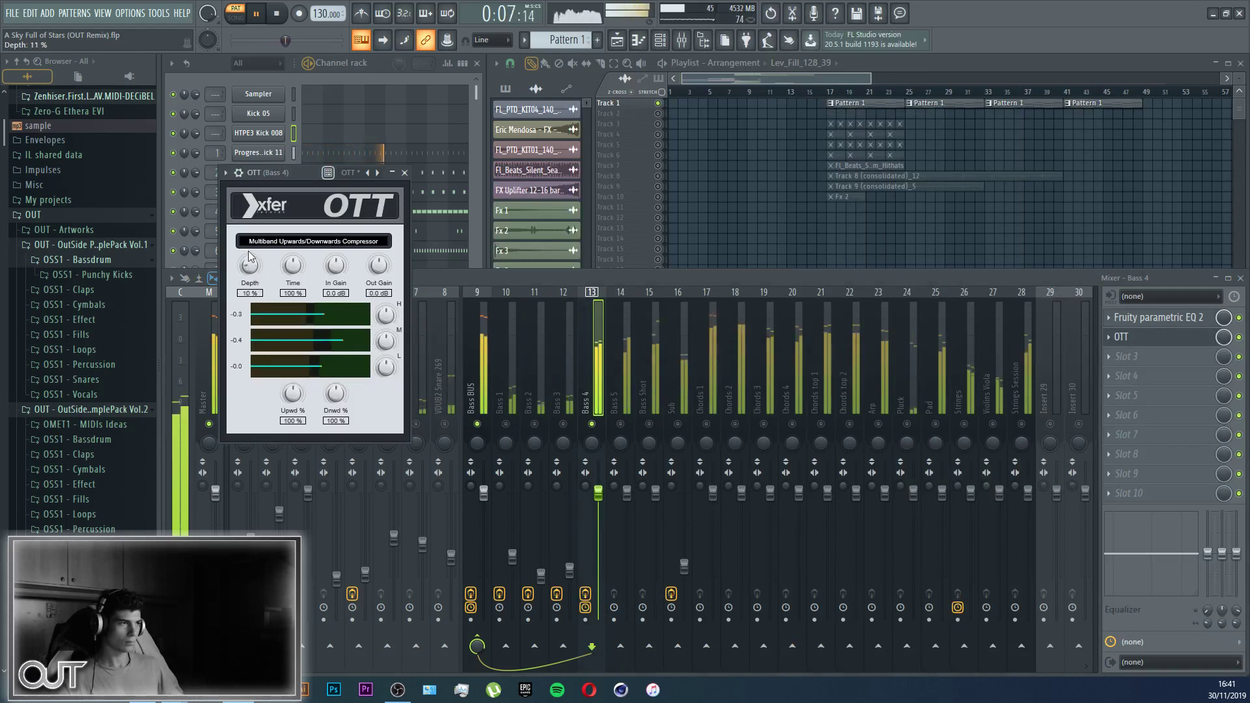
pyautogui.moveTo(249, 215); pyautogui.dragTo(249, 211)
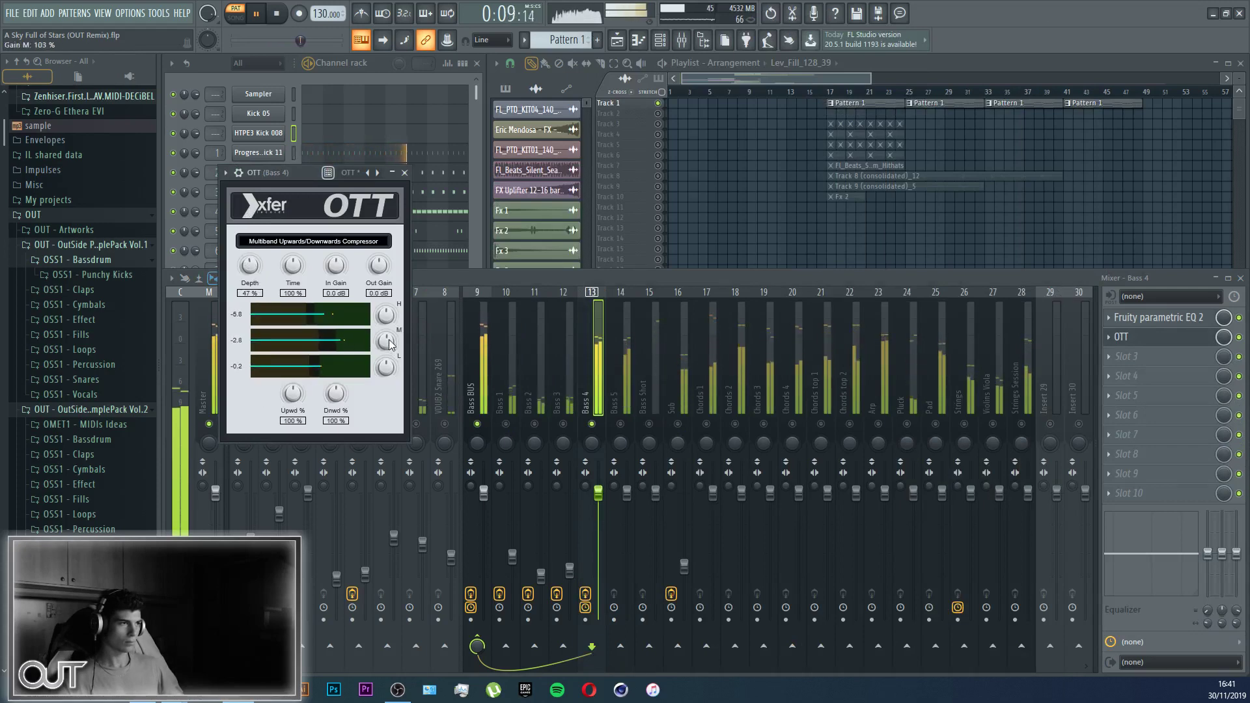
pyautogui.moveTo(390, 346); pyautogui.dragTo(392, 332)
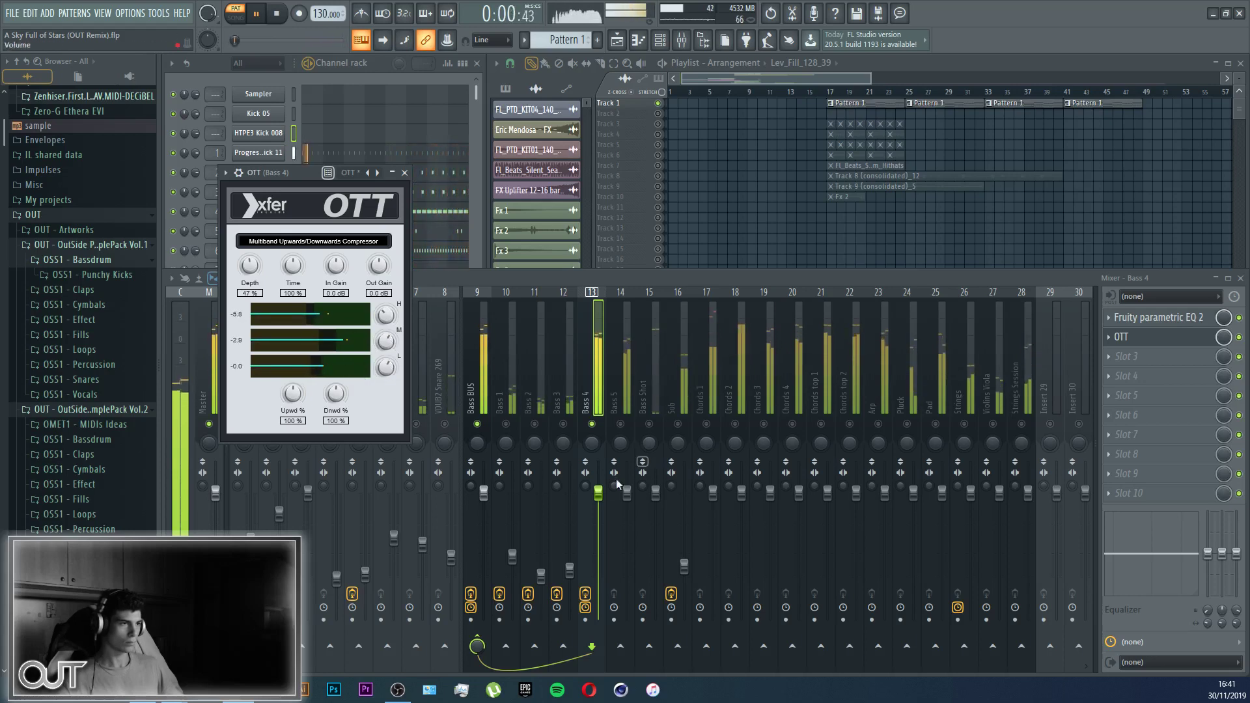
# Step: Lower Bass 4's volume to about -25.7 dB, unmuting Bass 1 and toggling Bass 4's effects for comparison
pyautogui.moveTo(598, 493); pyautogui.dragTo(598, 596)
pyautogui.click(507, 424)
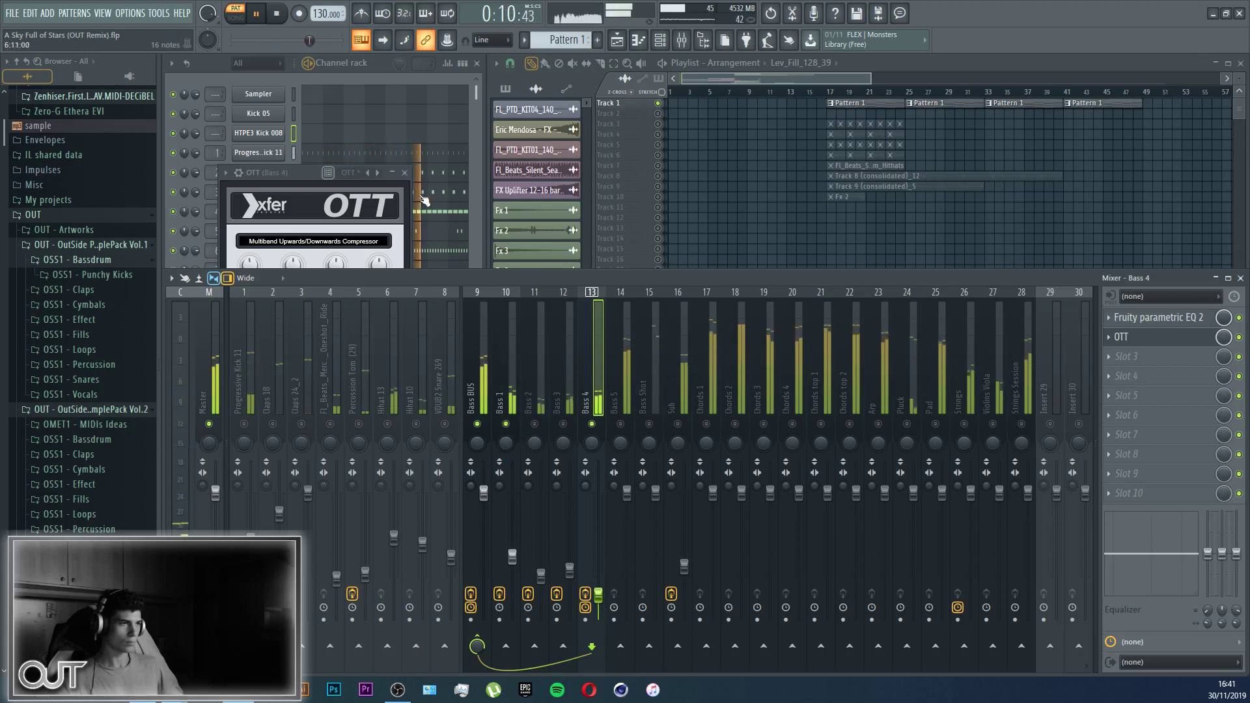
pyautogui.click(1121, 337)
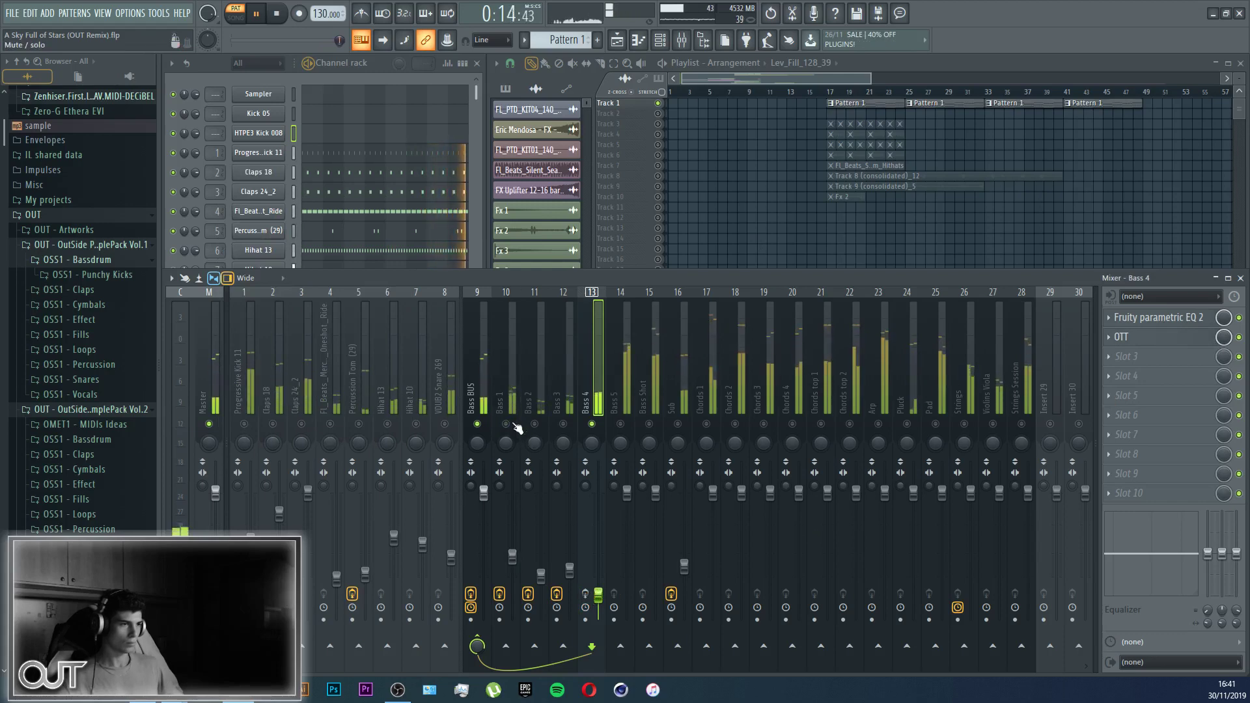
pyautogui.click(585, 594)
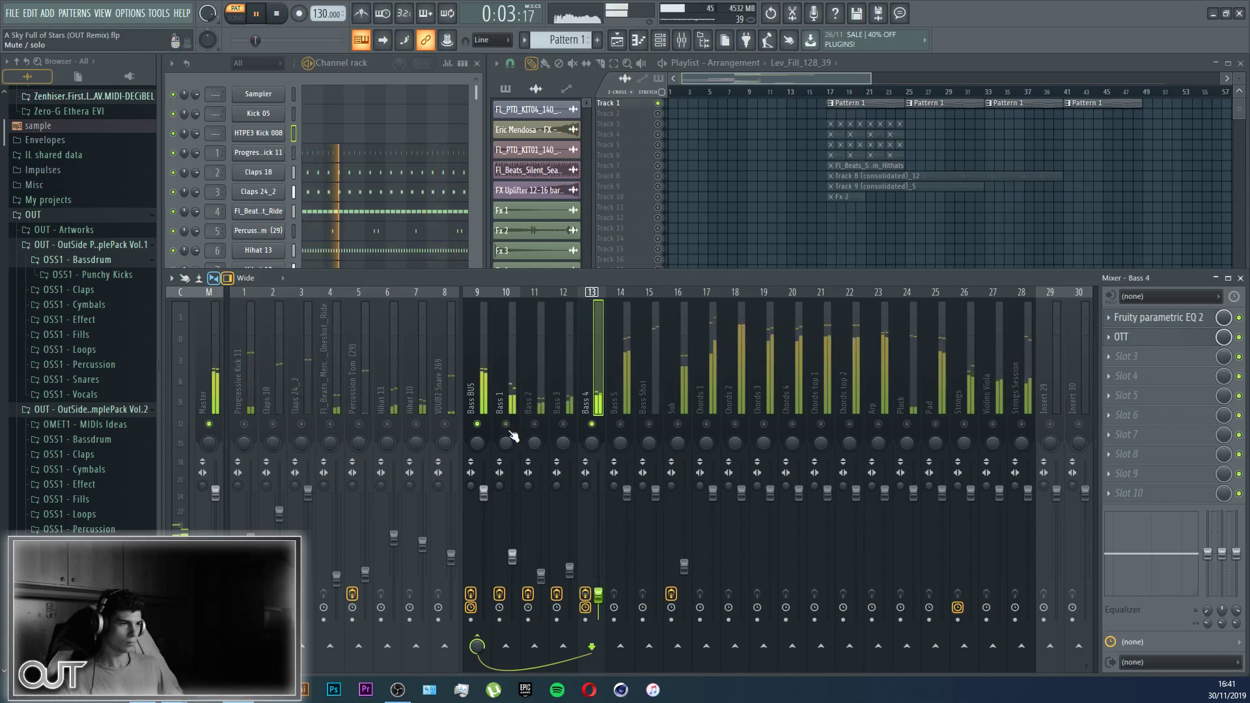
pyautogui.click(586, 603)
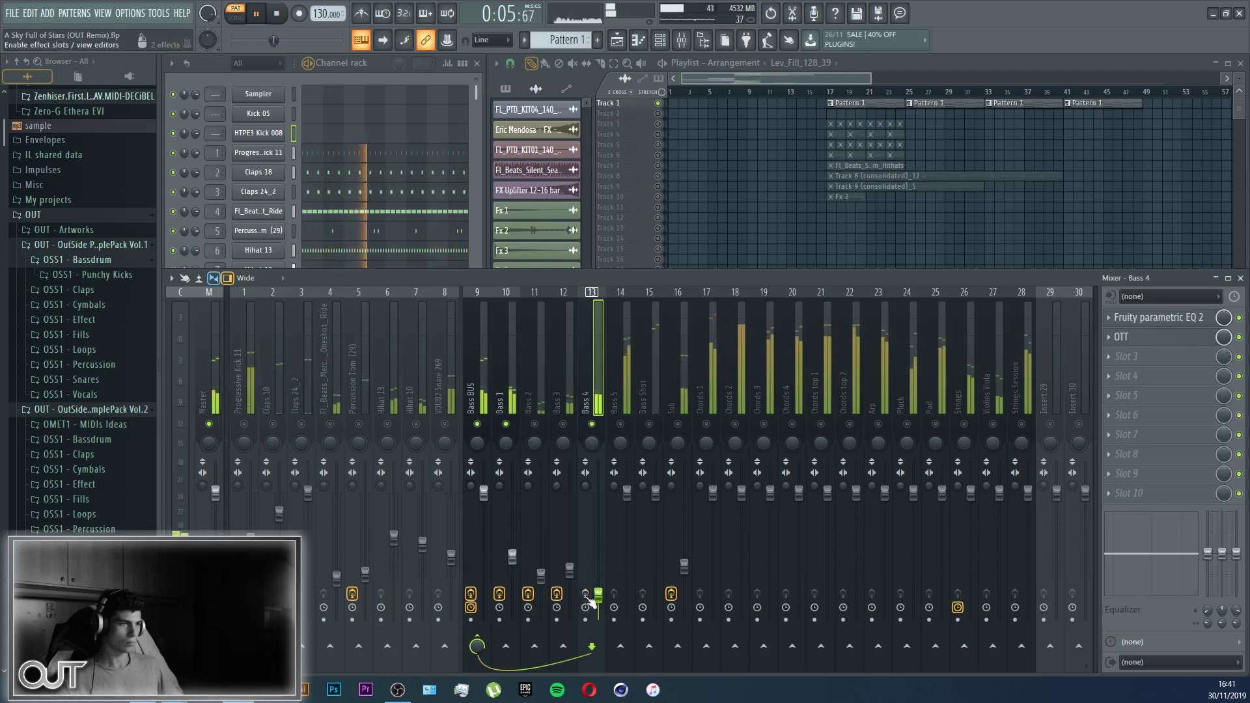
pyautogui.click(586, 601)
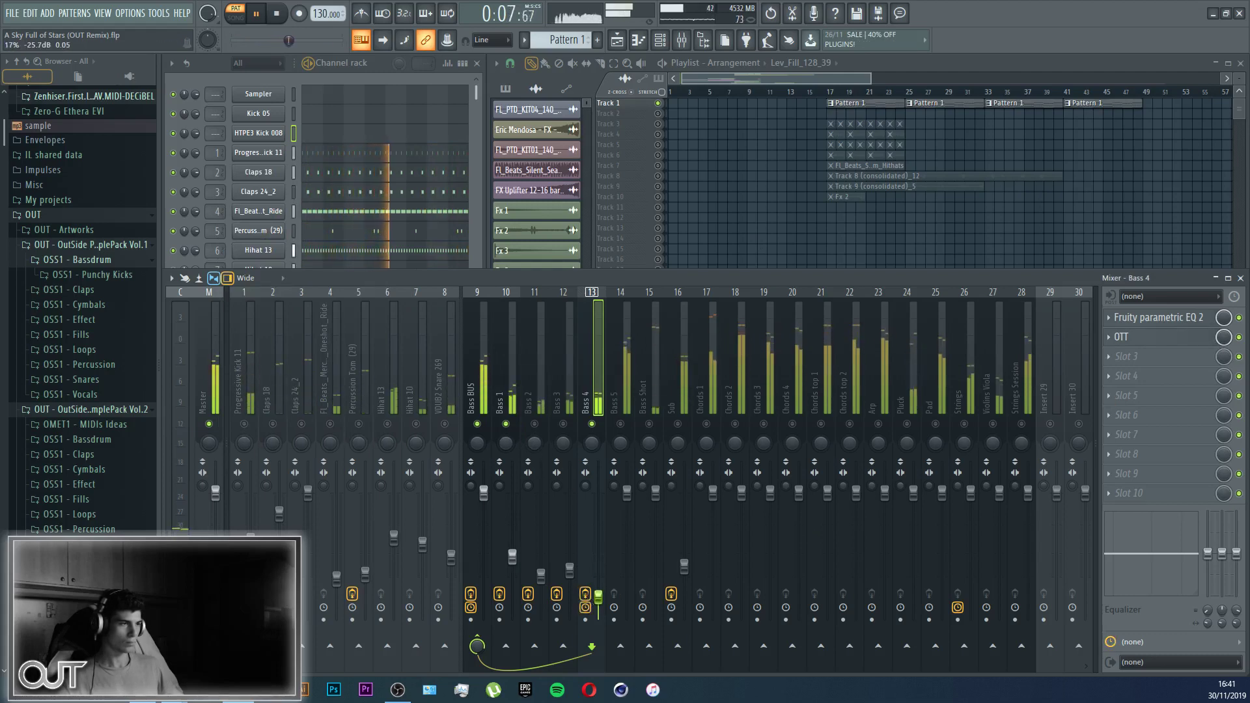
# Step: Unmute Bass 5, lower its volume and mute Bass 1
pyautogui.click(621, 424)
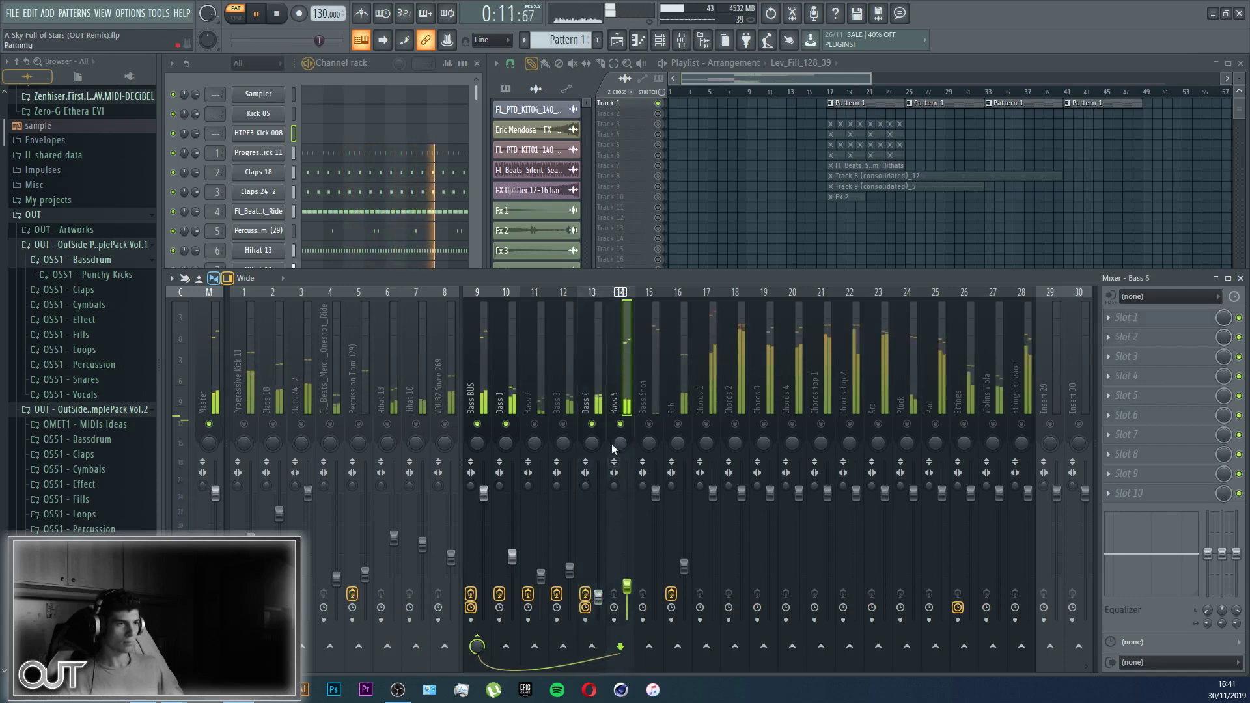
pyautogui.click(506, 424)
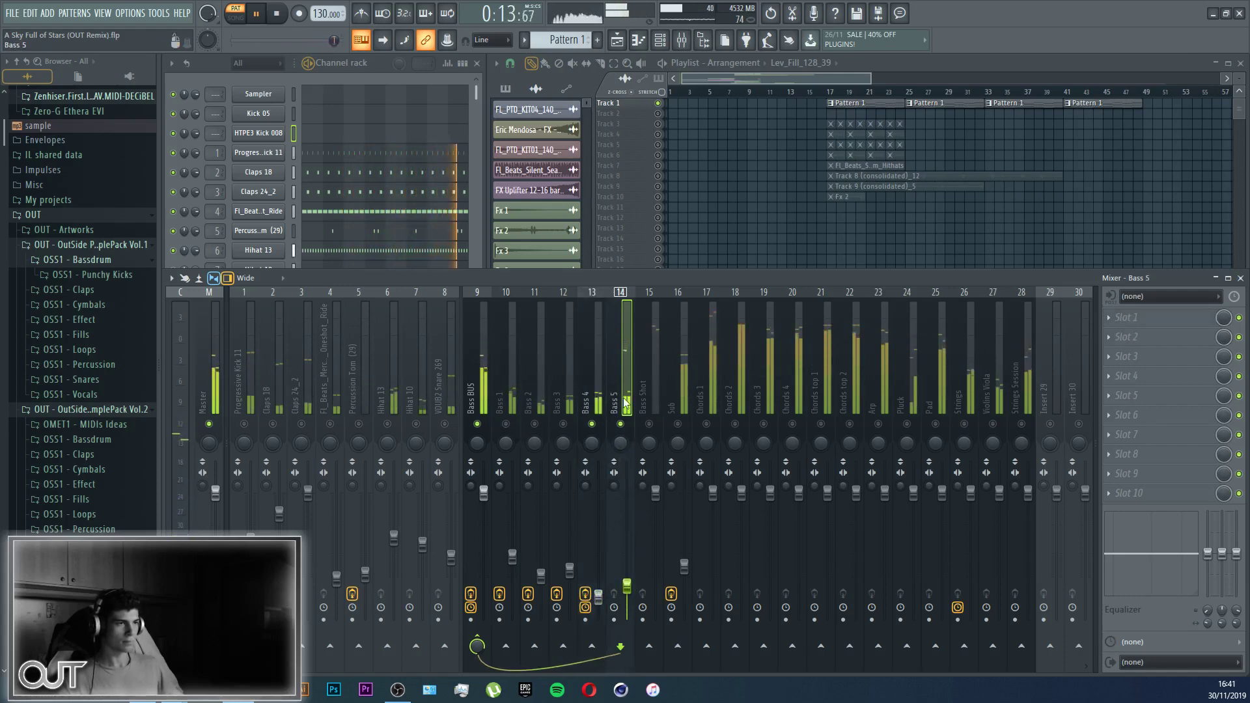
# Step: Copy Bass 4's OTT to Bass 5, and set the copy's low-band gain to 64% and depth to 40%
pyautogui.click(589, 391)
pyautogui.click(1110, 338)
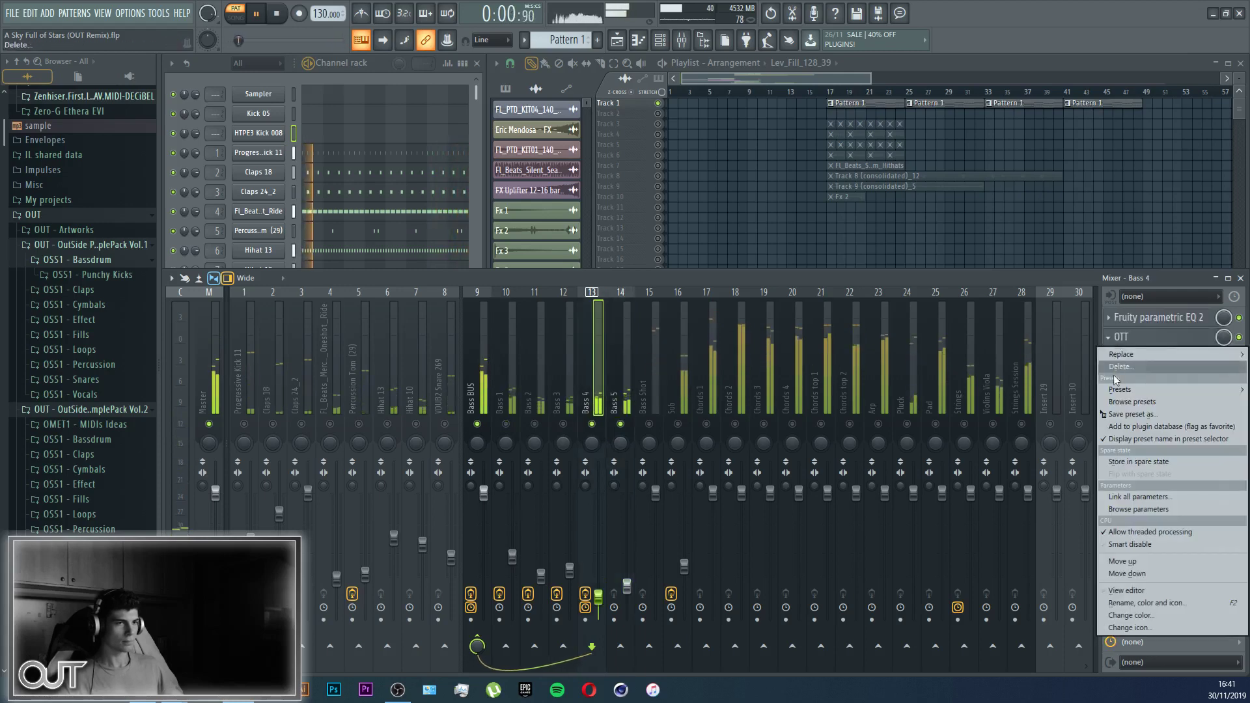
pyautogui.moveTo(1122, 415); pyautogui.dragTo(629, 380)
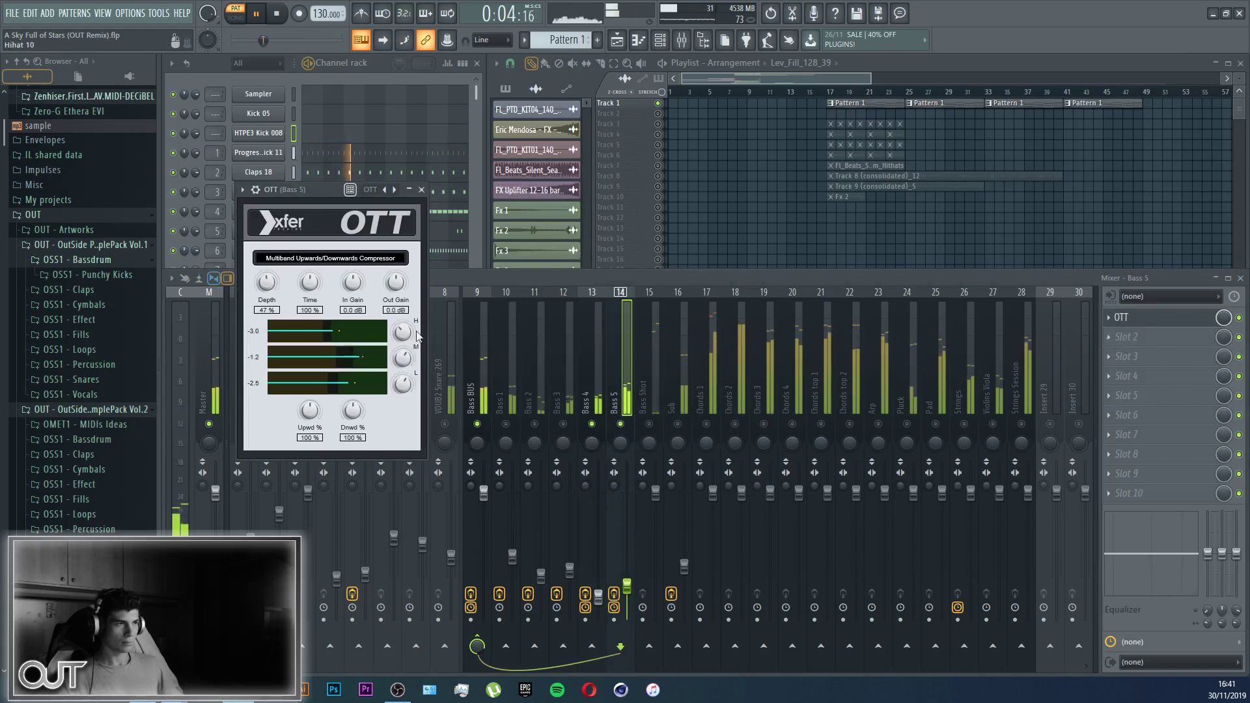
pyautogui.moveTo(407, 343); pyautogui.dragTo(409, 337)
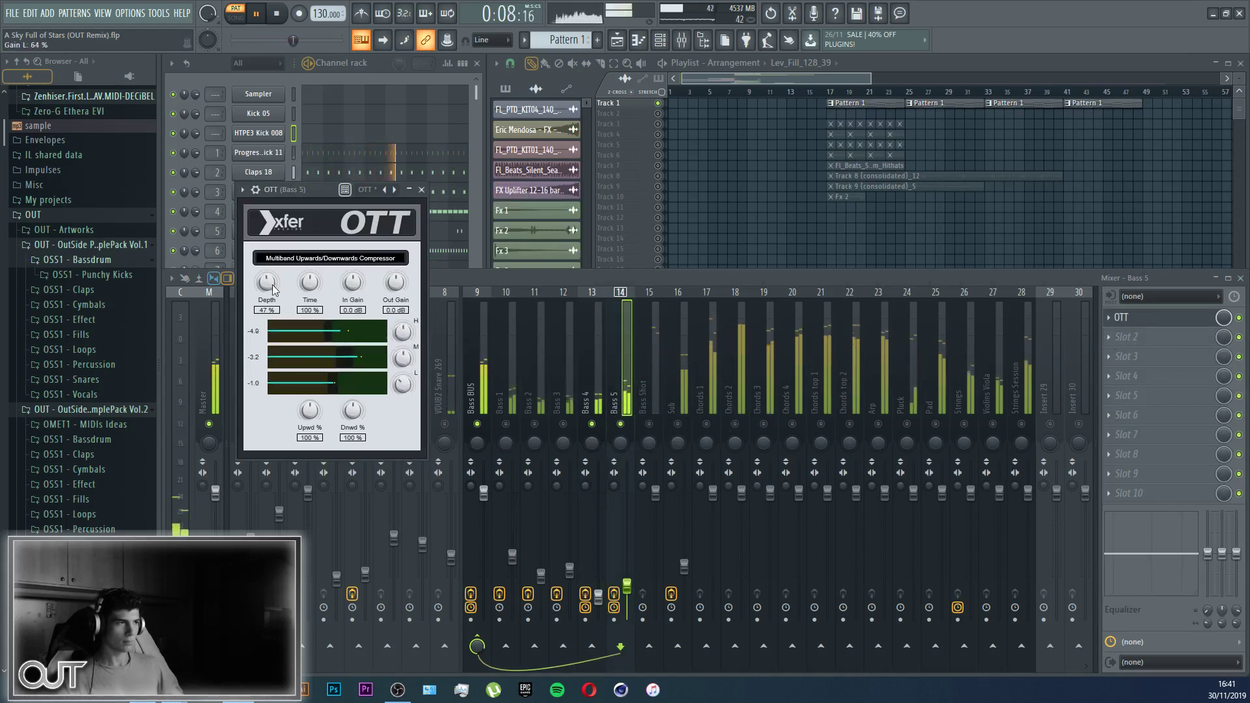
pyautogui.scroll(1, 273, 289)
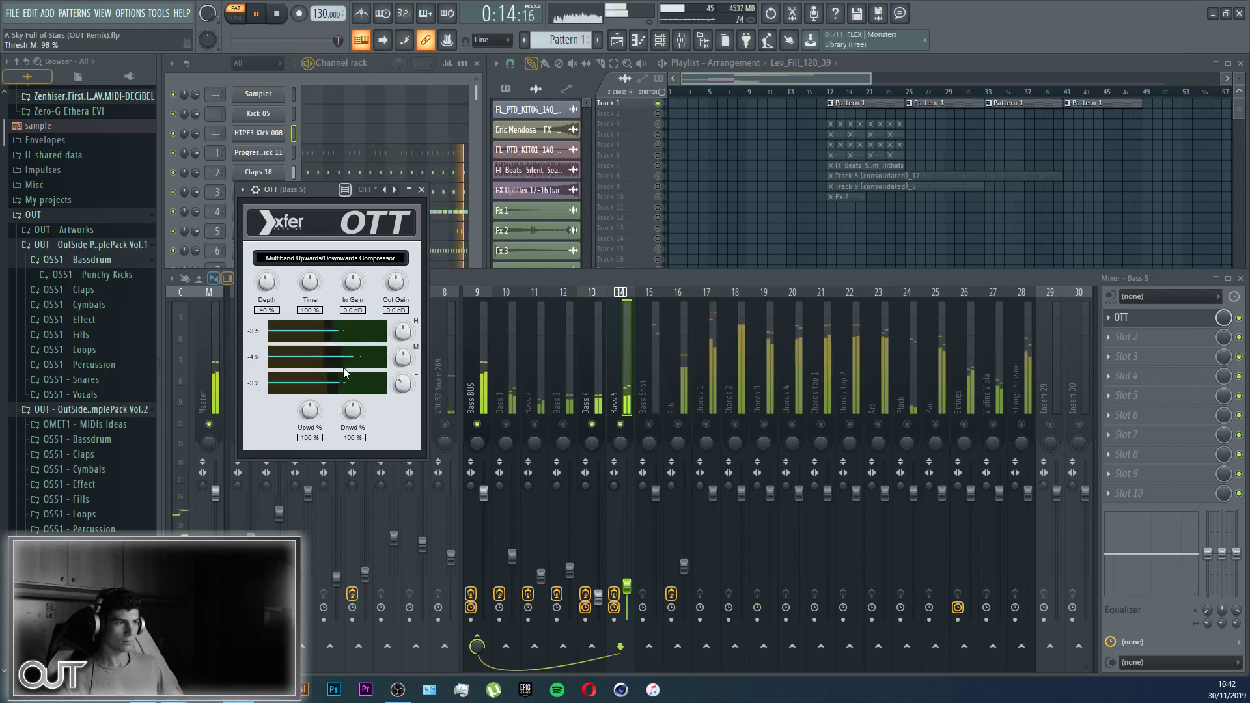
# Step: Load Fruity Parametric EQ 2 in slot 2 of Bass 5, pull low-shelf band 1 down to -18 dB near 94 Hz and lower band 2
pyautogui.click(1110, 337)
pyautogui.click(806, 97)
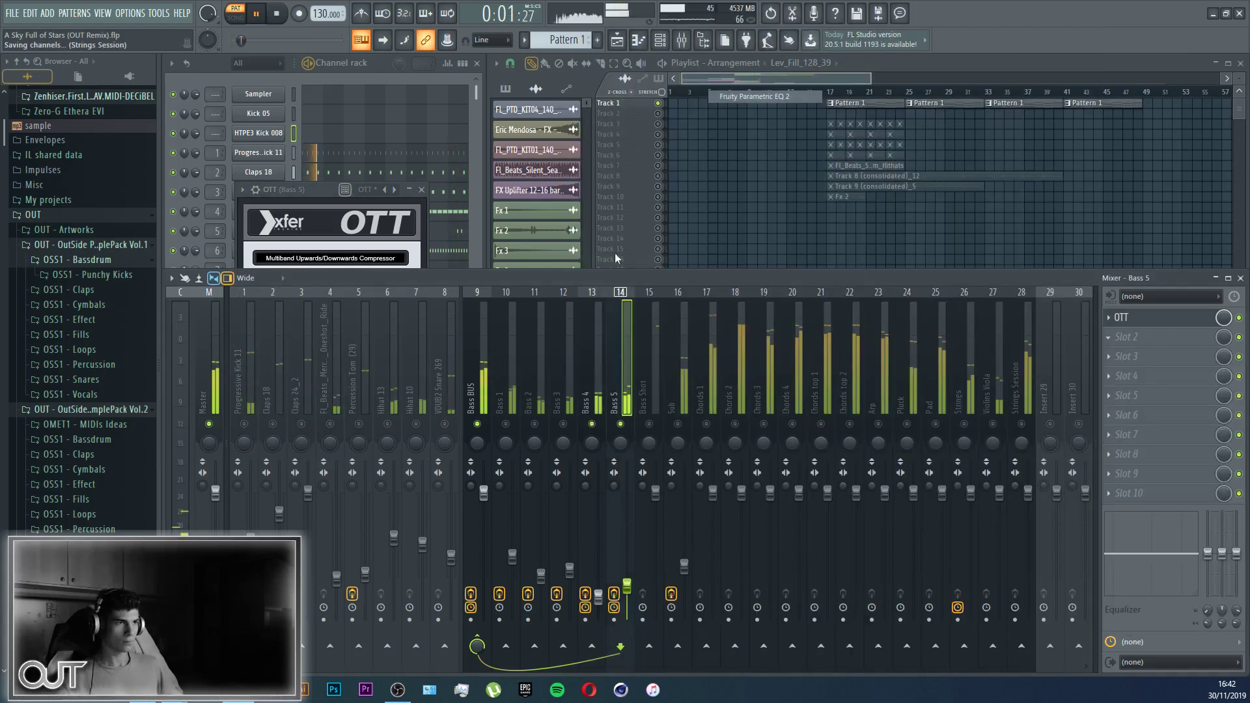
pyautogui.moveTo(313, 311); pyautogui.dragTo(326, 368)
pyautogui.moveTo(371, 312); pyautogui.dragTo(348, 327)
pyautogui.scroll(-4, 326, 369)
pyautogui.scroll(-4, 326, 369)
pyautogui.moveTo(326, 369); pyautogui.dragTo(330, 373)
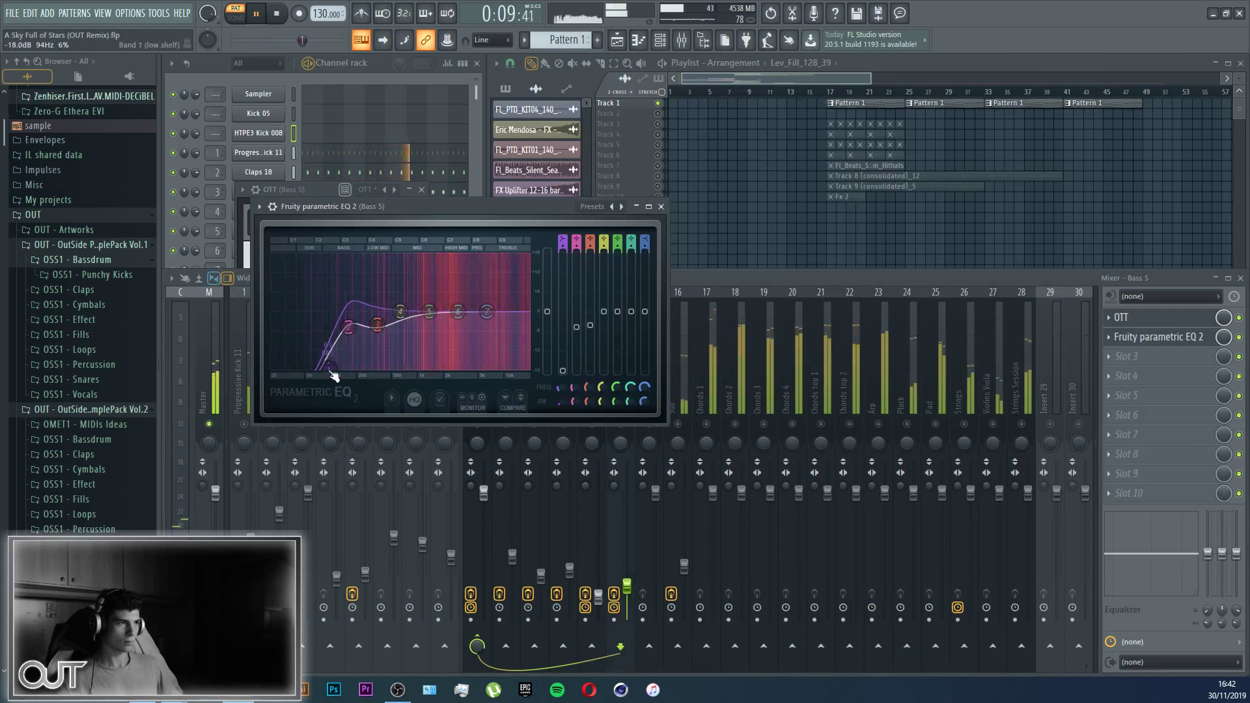
# Step: Boost bands 3, 5 and 7 of Bass 5's EQ, lower its main level slightly, and close the EQ and OTT windows
pyautogui.moveTo(377, 325); pyautogui.dragTo(480, 307)
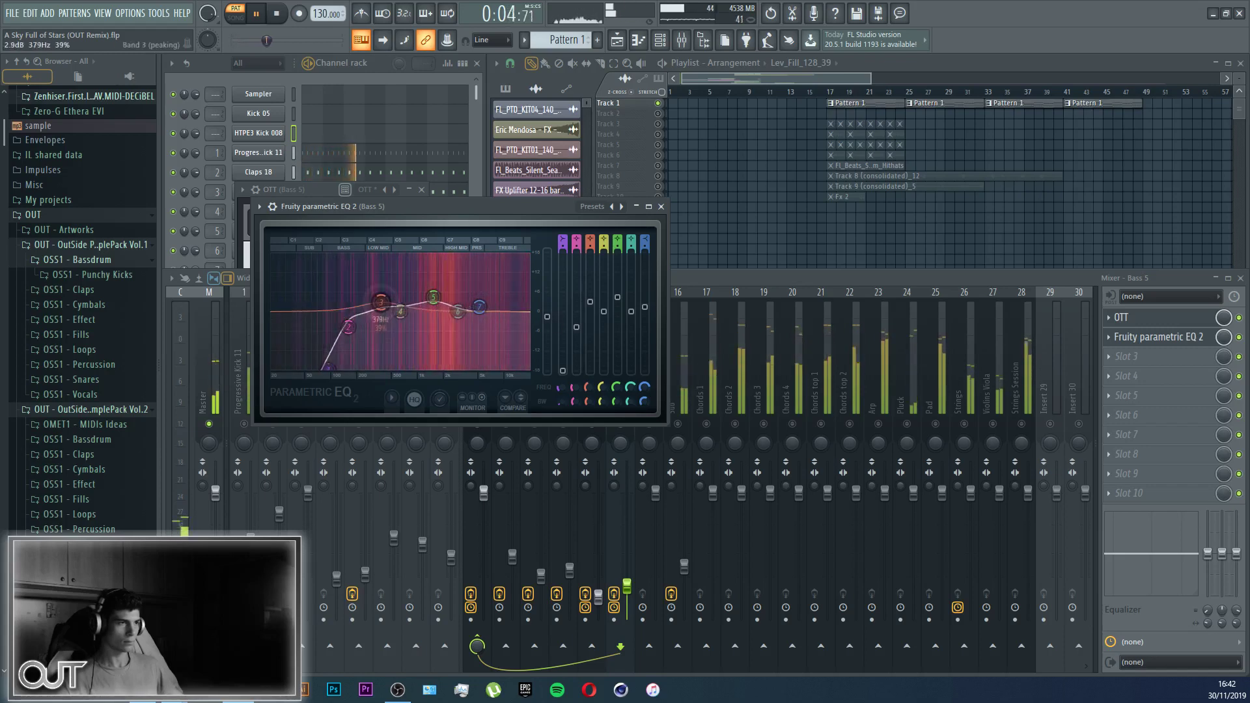
pyautogui.moveTo(480, 311); pyautogui.dragTo(479, 314)
pyautogui.press('Escape')
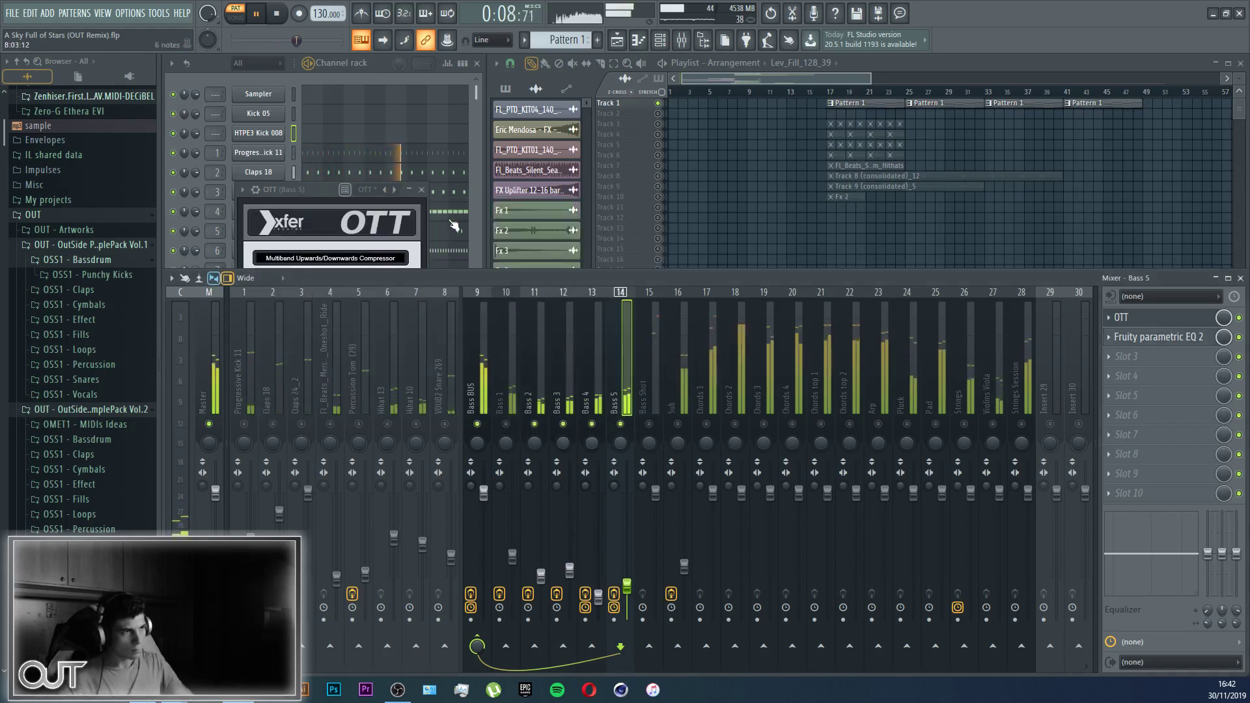
pyautogui.press('Escape')
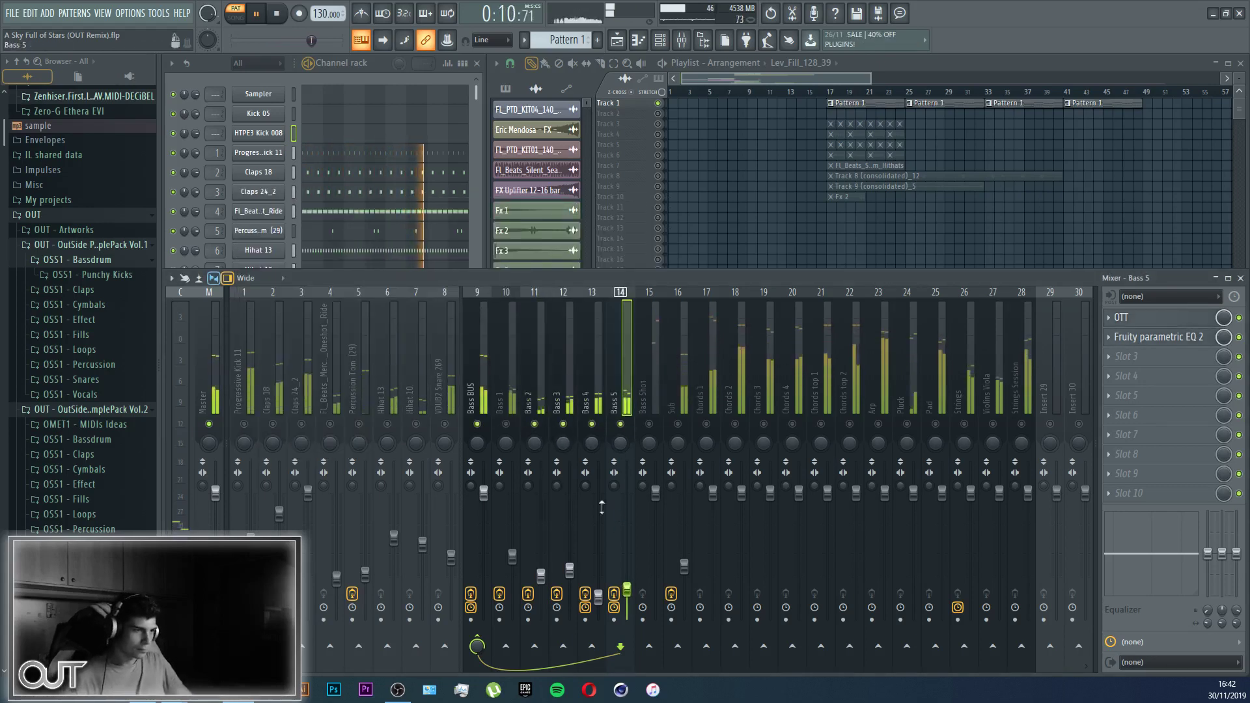
# Step: Mute Bass 4, load CamelCrusher [64bit] in slot 3 of Bass 5 and move it above the EQ
pyautogui.click(592, 424)
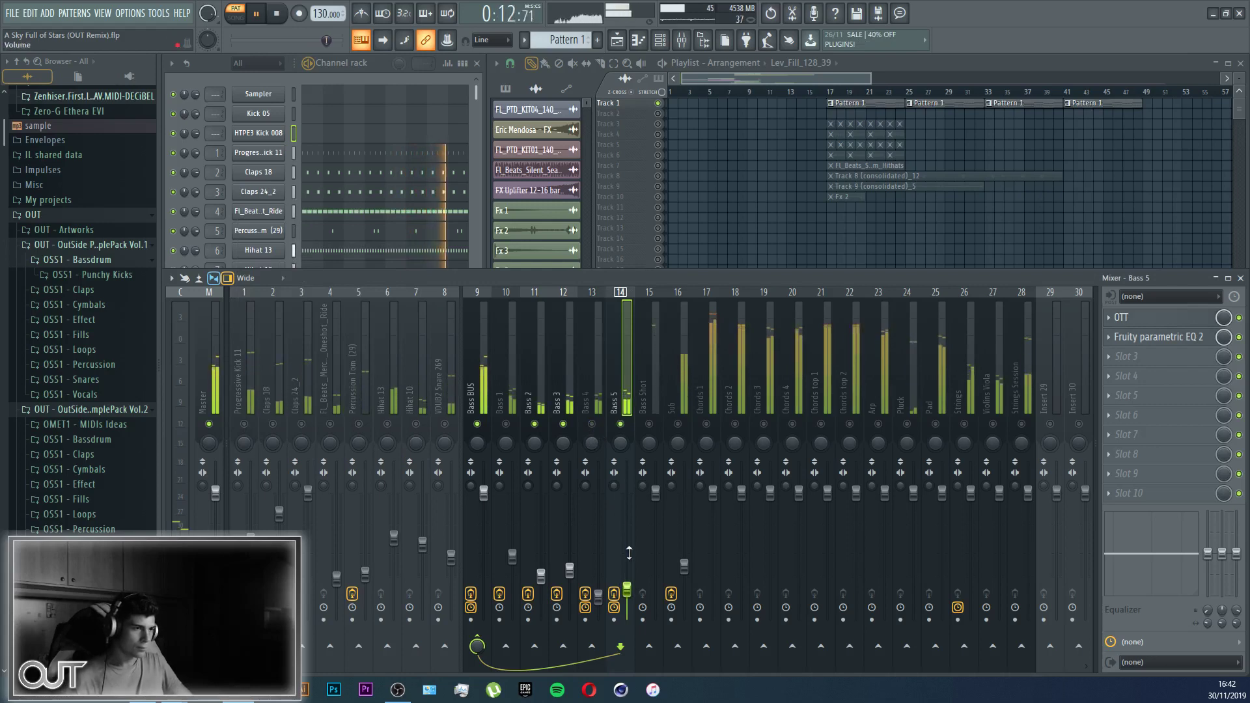
pyautogui.click(1124, 356)
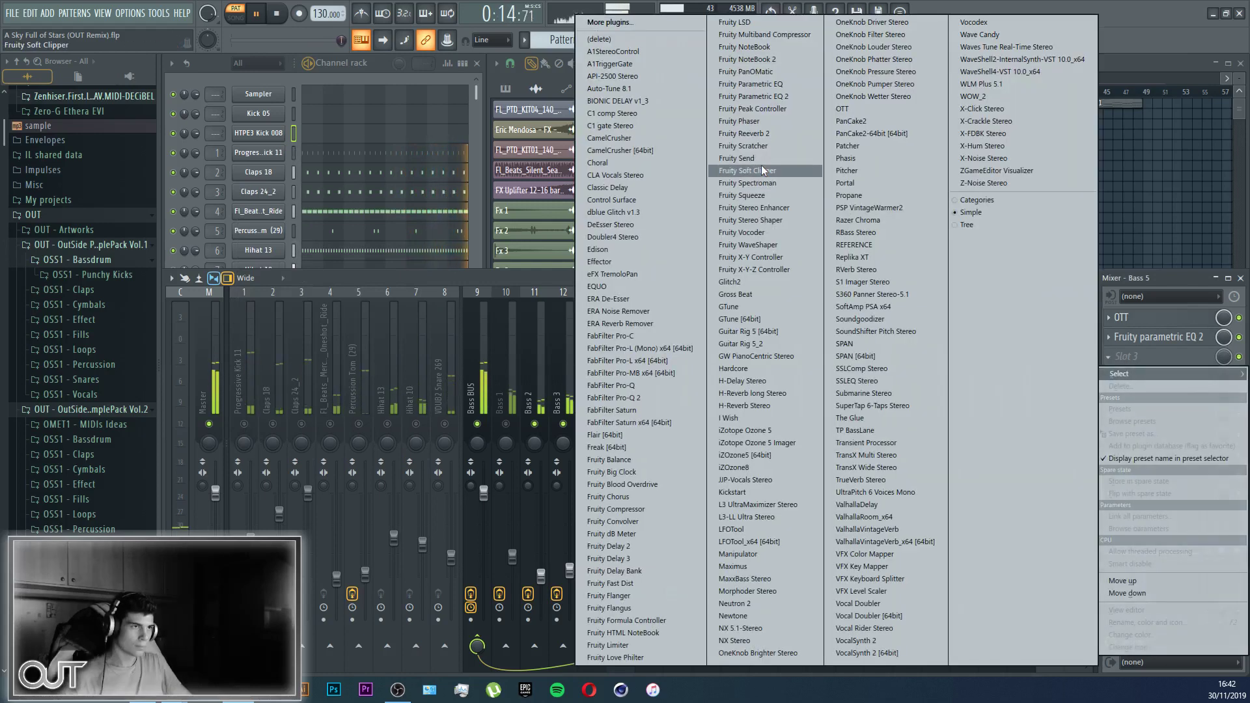
pyautogui.click(670, 149)
pyautogui.moveTo(1161, 356); pyautogui.dragTo(1159, 337)
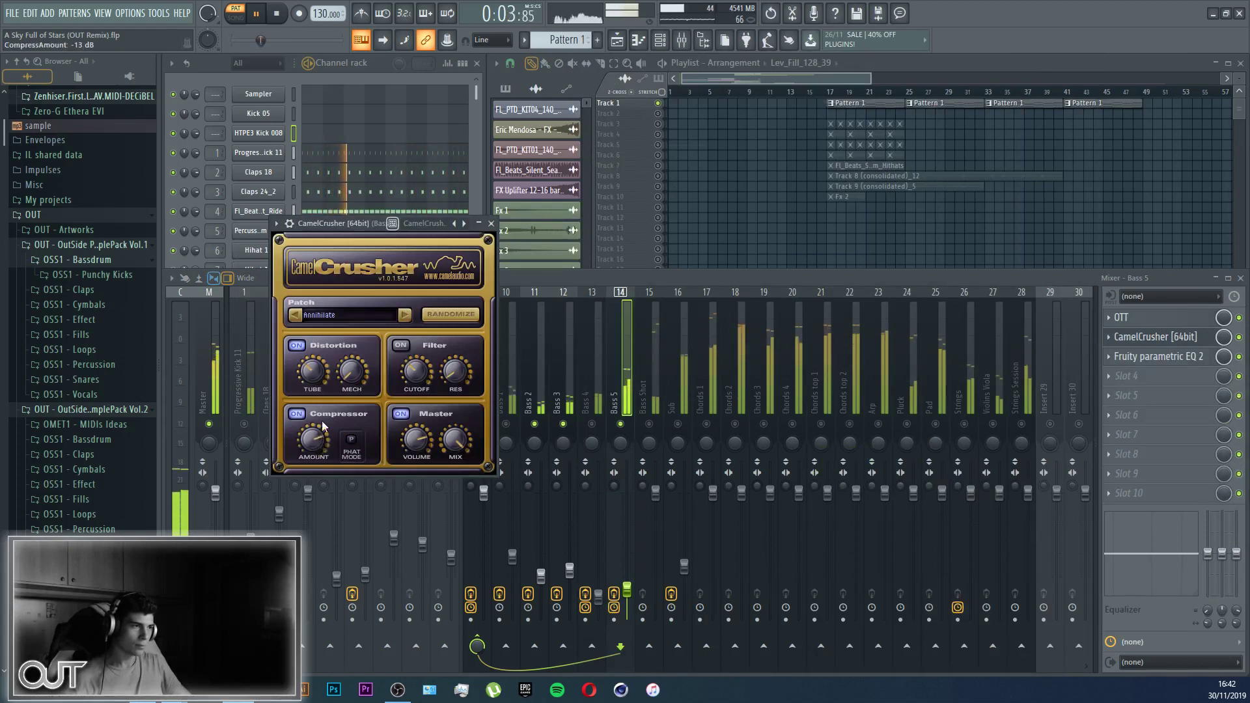
# Step: Compare Bass 5 with CamelCrusher's Master section off and on, and close the plugin
pyautogui.click(400, 414)
pyautogui.click(400, 414)
pyautogui.click(491, 224)
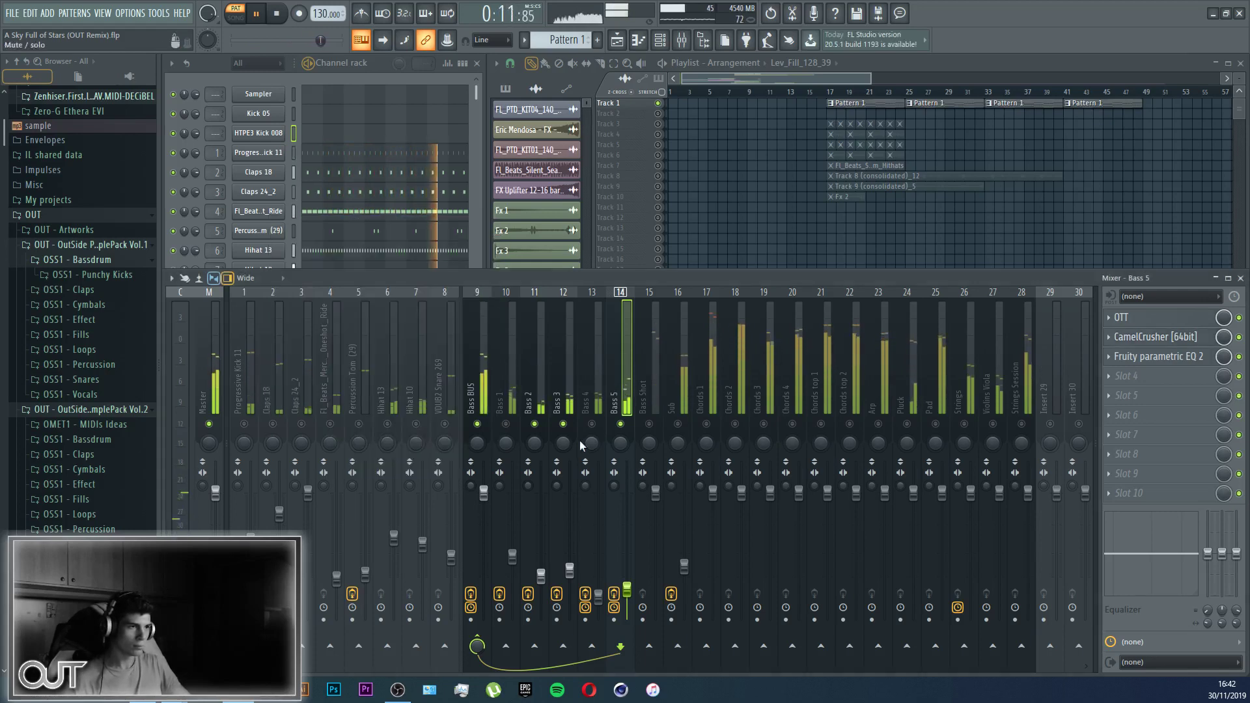
# Step: Unmute Bass 4 and Bass 1, lower Bass 1's volume slightly and bring Bass 5 down to about -28.4 dB
pyautogui.click(593, 435)
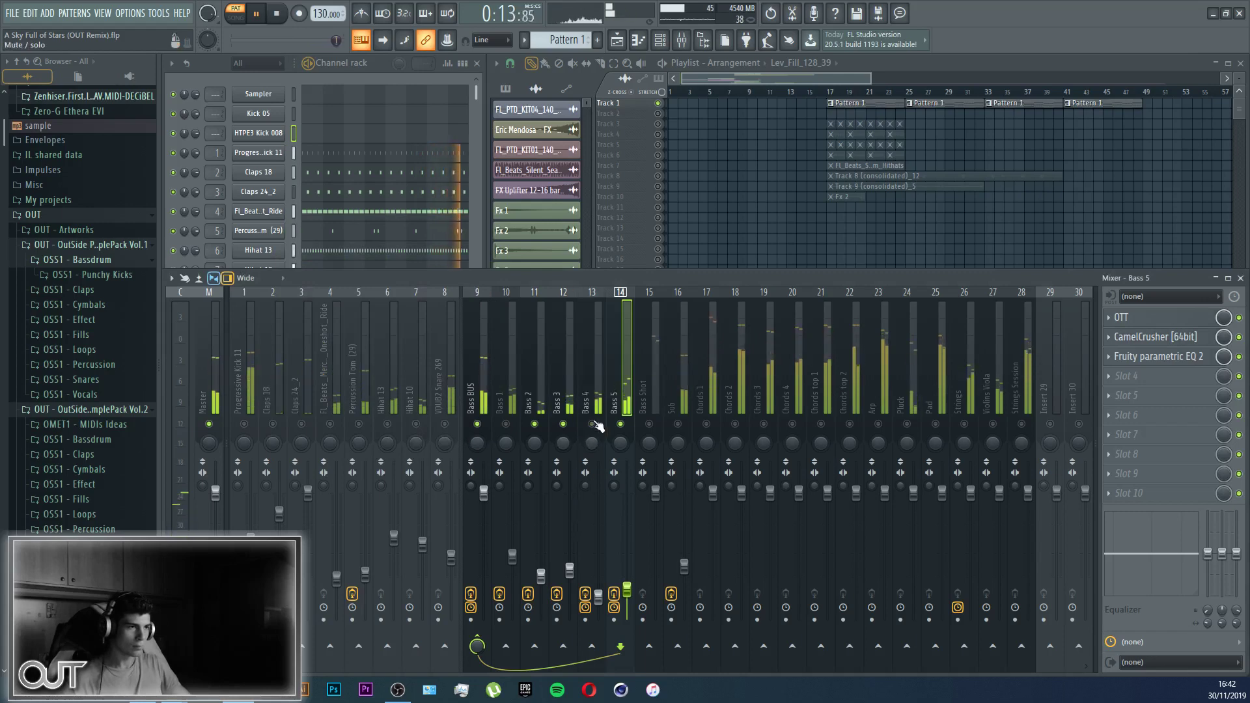
pyautogui.click(624, 598)
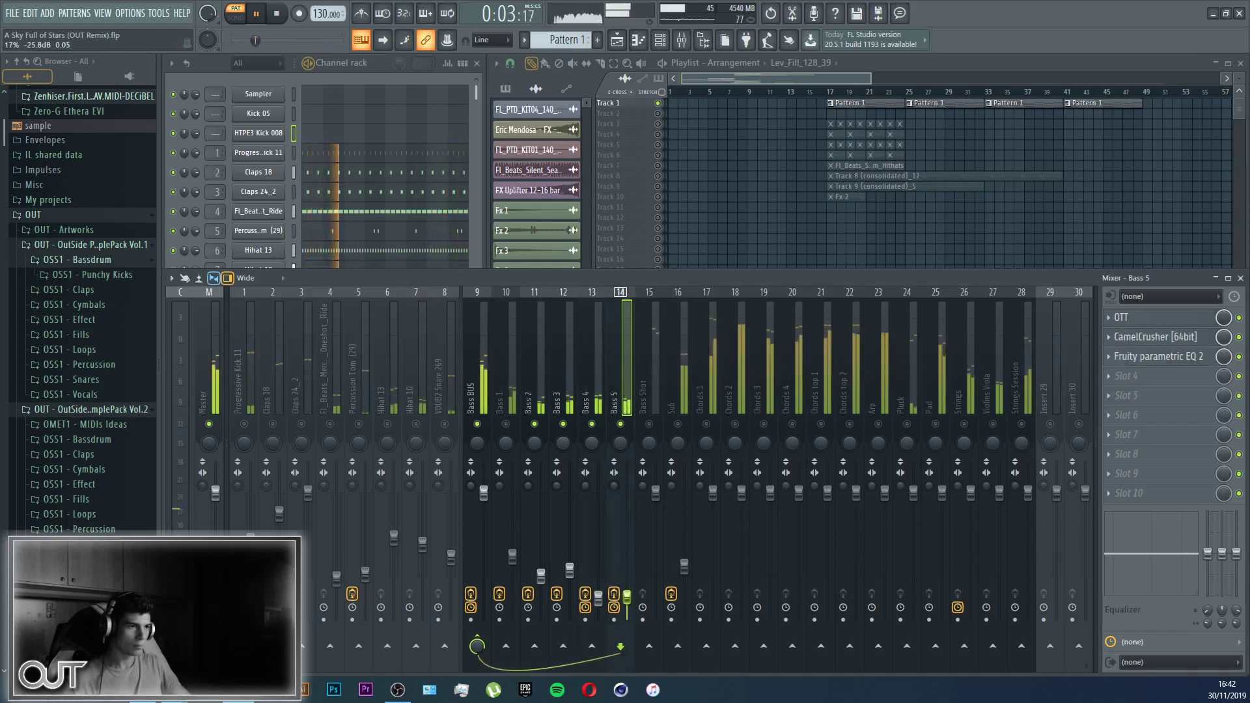
pyautogui.moveTo(517, 564)
pyautogui.mouseDown()
pyautogui.moveTo(517, 619)
pyautogui.moveTo(512, 587)
pyautogui.mouseUp()
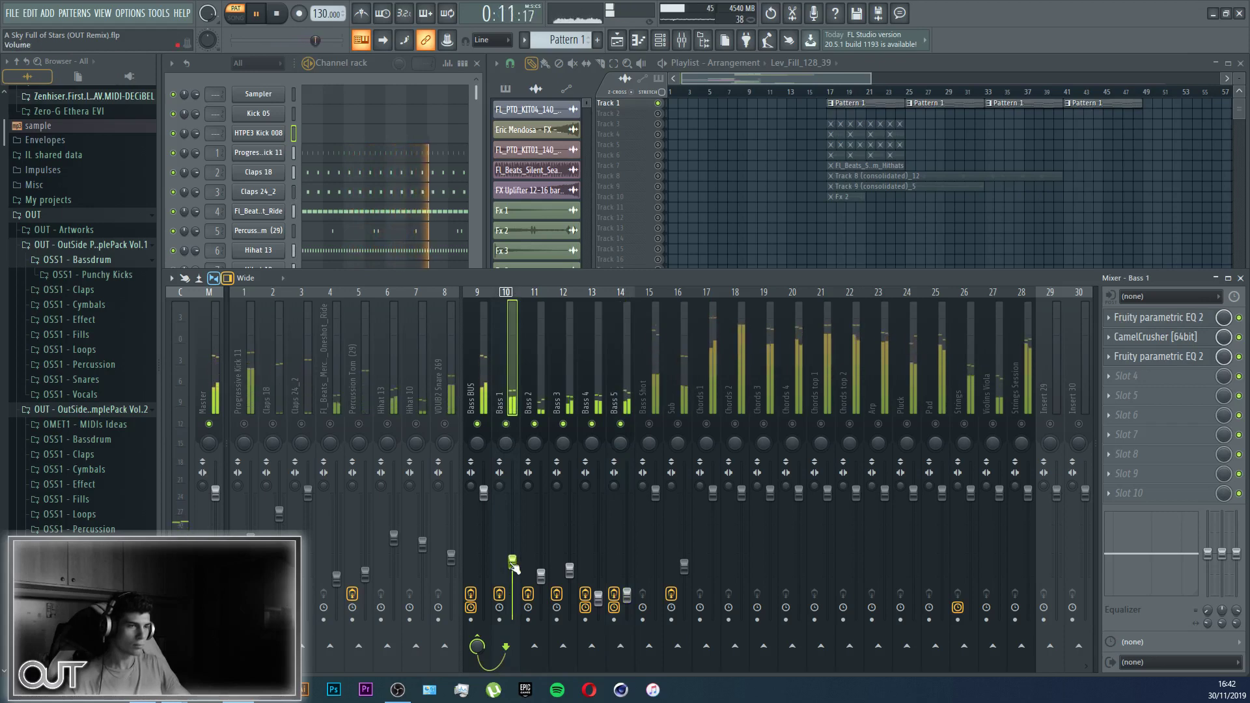
pyautogui.click(621, 424)
pyautogui.moveTo(628, 594); pyautogui.dragTo(628, 617)
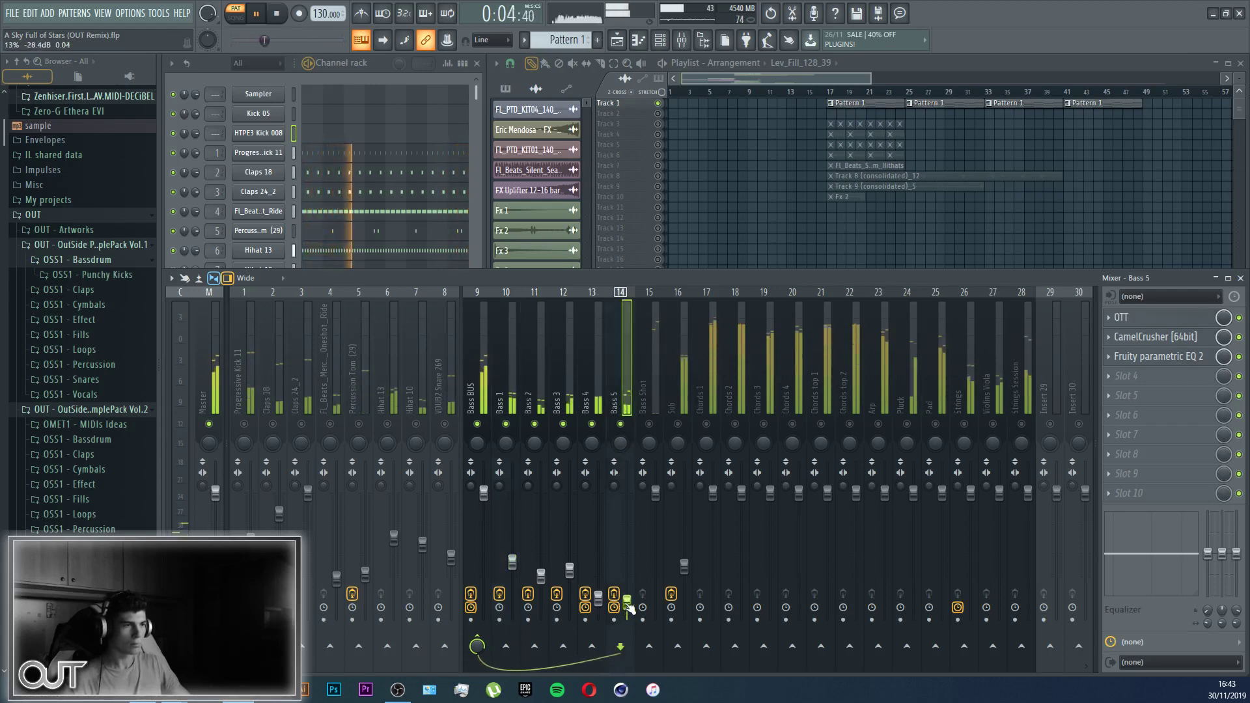
# Step: Load another Fruity parametric EQ 2 in slot 4 of the Bass BUS, replacing the wrongly picked Fruity Peak Controller
pyautogui.click(479, 397)
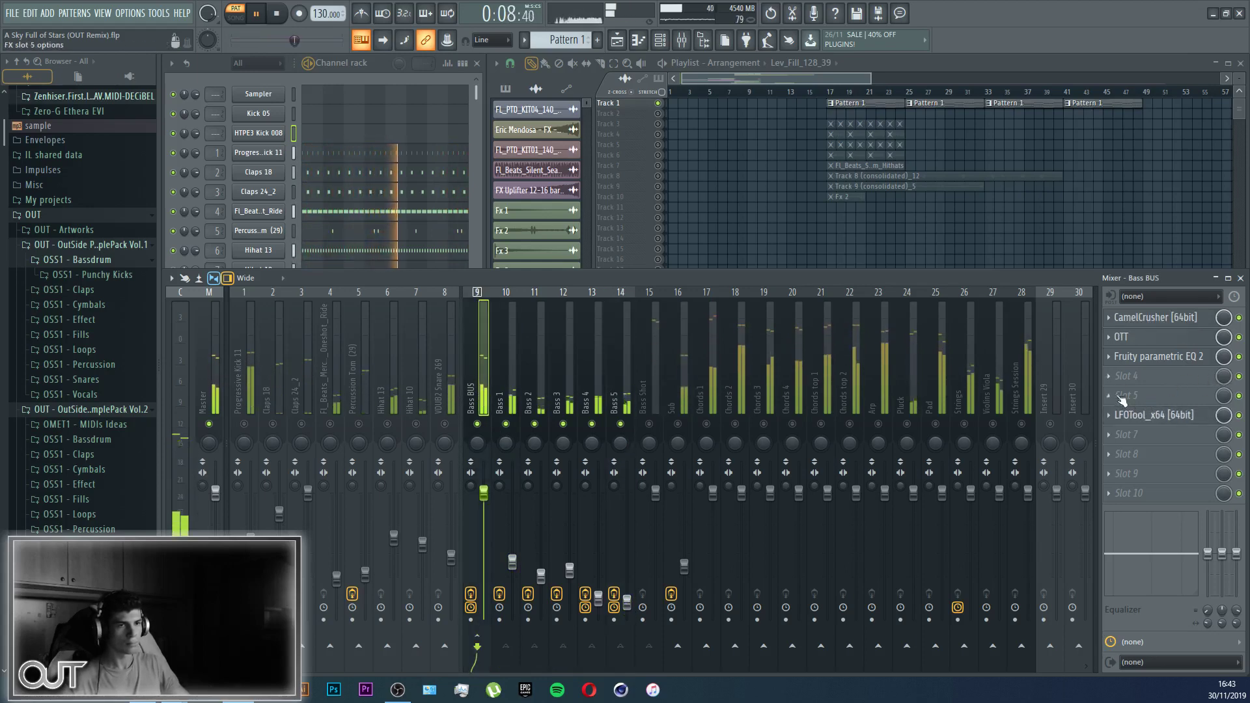
pyautogui.click(1157, 396)
pyautogui.click(779, 107)
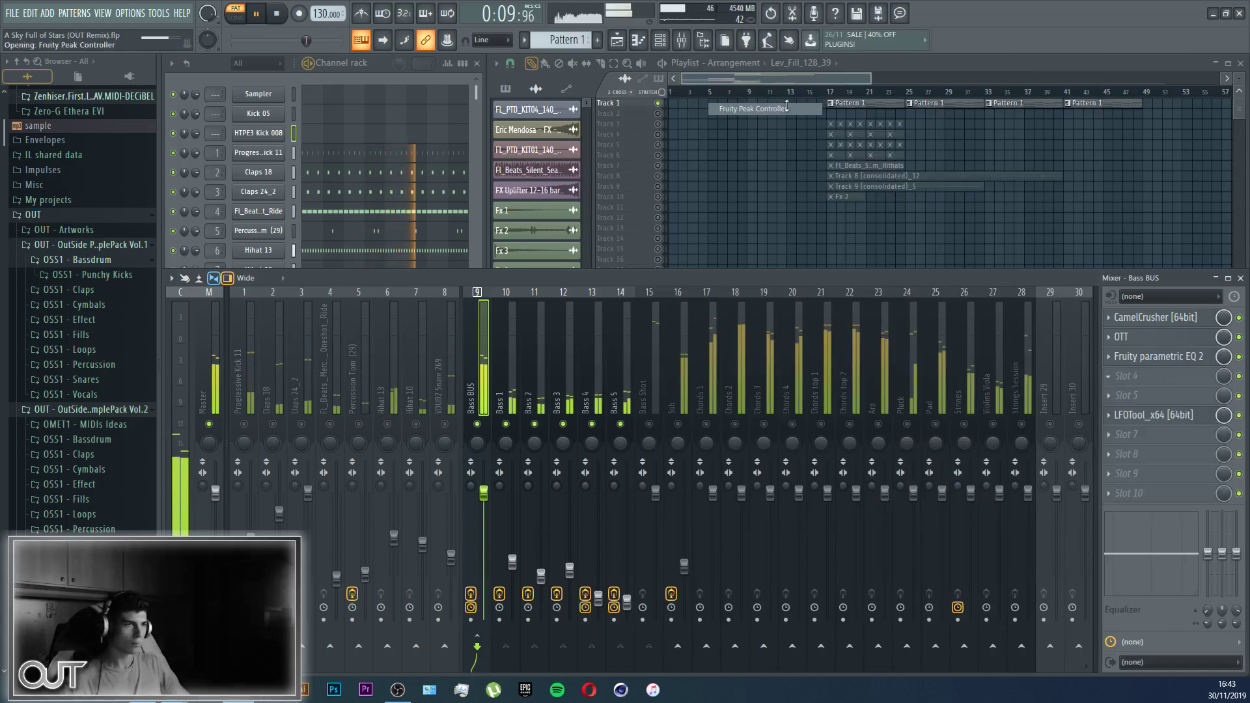
pyautogui.click(1115, 379)
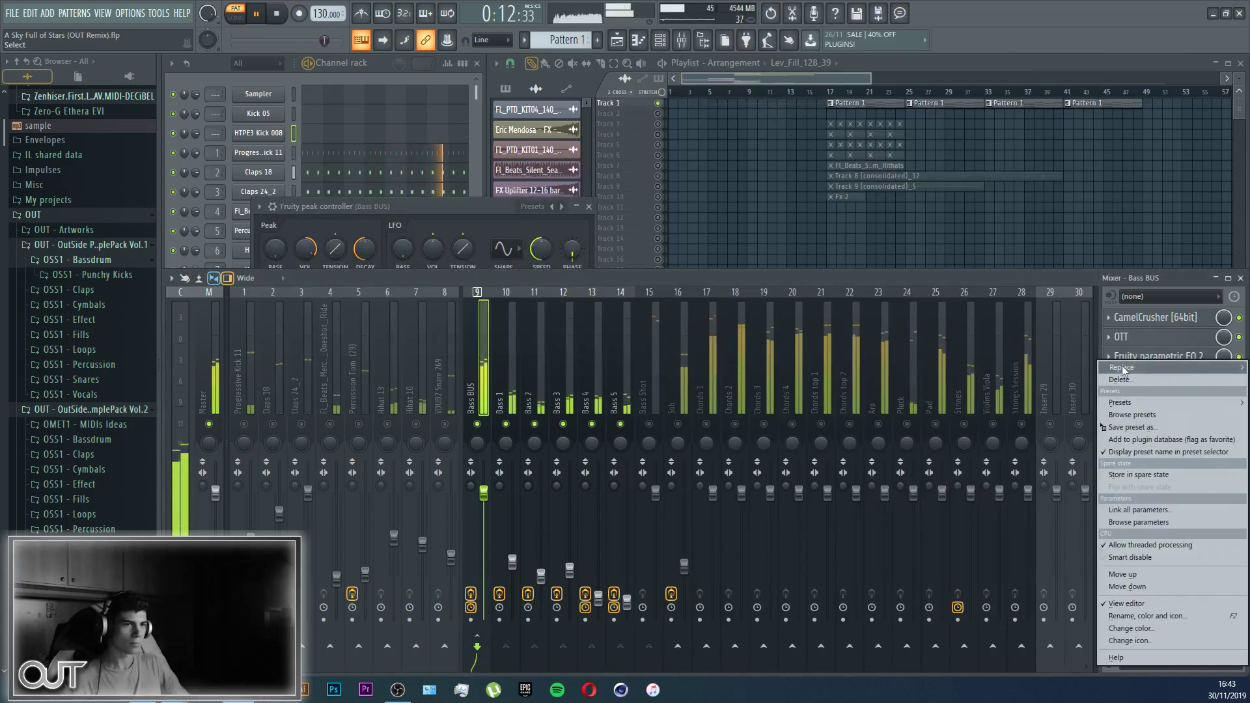
pyautogui.moveTo(1122, 367)
pyautogui.click(792, 97)
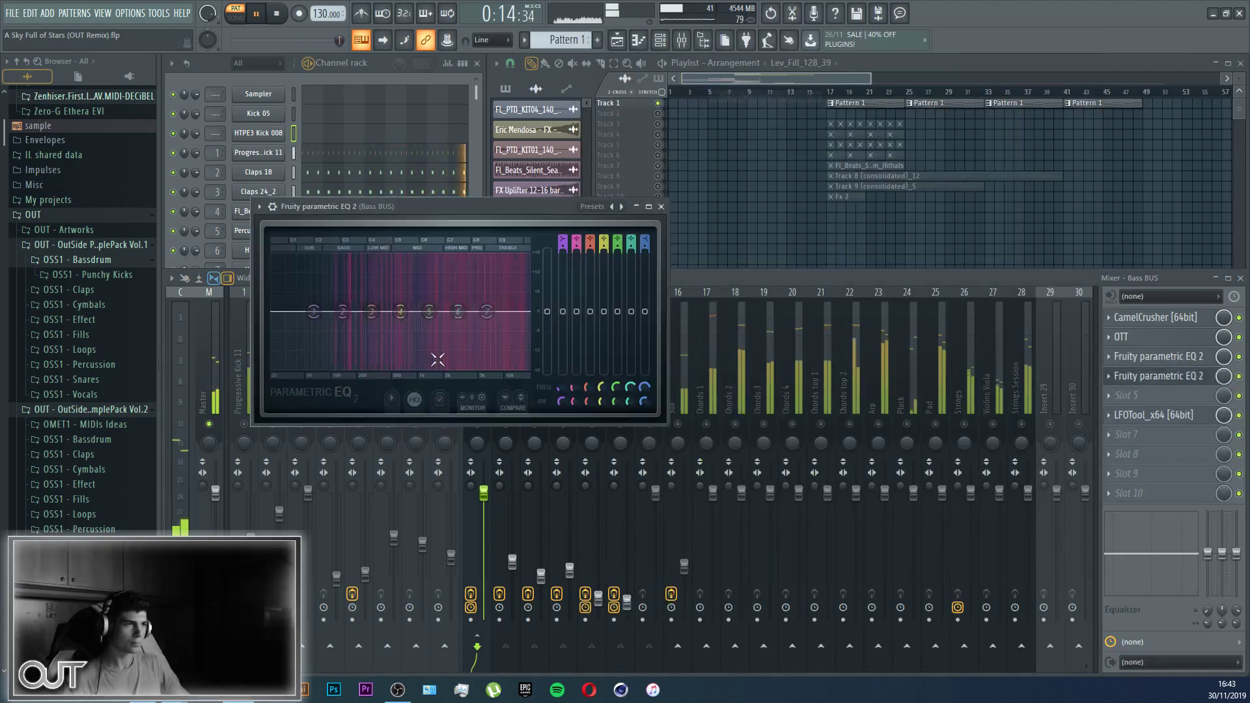
# Step: Boost band 3 near 197 Hz and slightly raise bands 4, 6 and 7 in the new Bass BUS EQ, compare it bypassed, and close it
pyautogui.moveTo(357, 312)
pyautogui.mouseDown()
pyautogui.moveTo(355, 290)
pyautogui.moveTo(360, 307)
pyautogui.moveTo(418, 302)
pyautogui.moveTo(356, 304)
pyautogui.mouseUp()
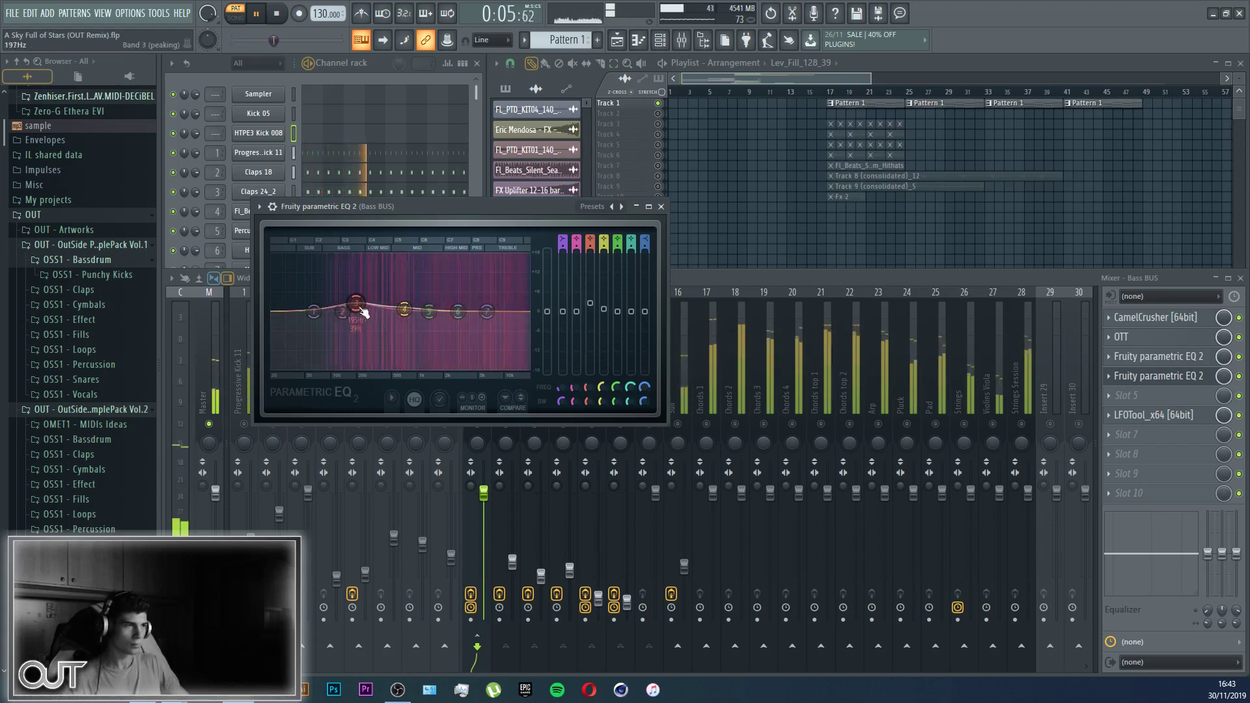
pyautogui.moveTo(459, 312); pyautogui.dragTo(501, 308)
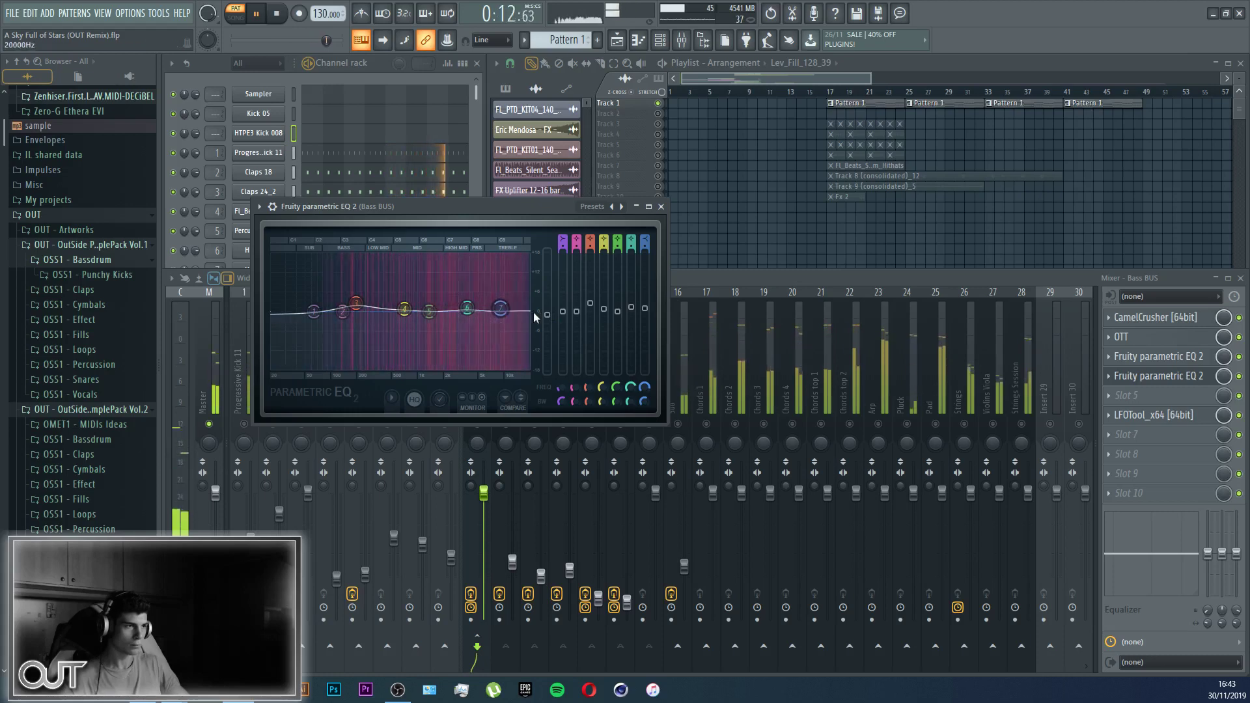
pyautogui.click(1239, 377)
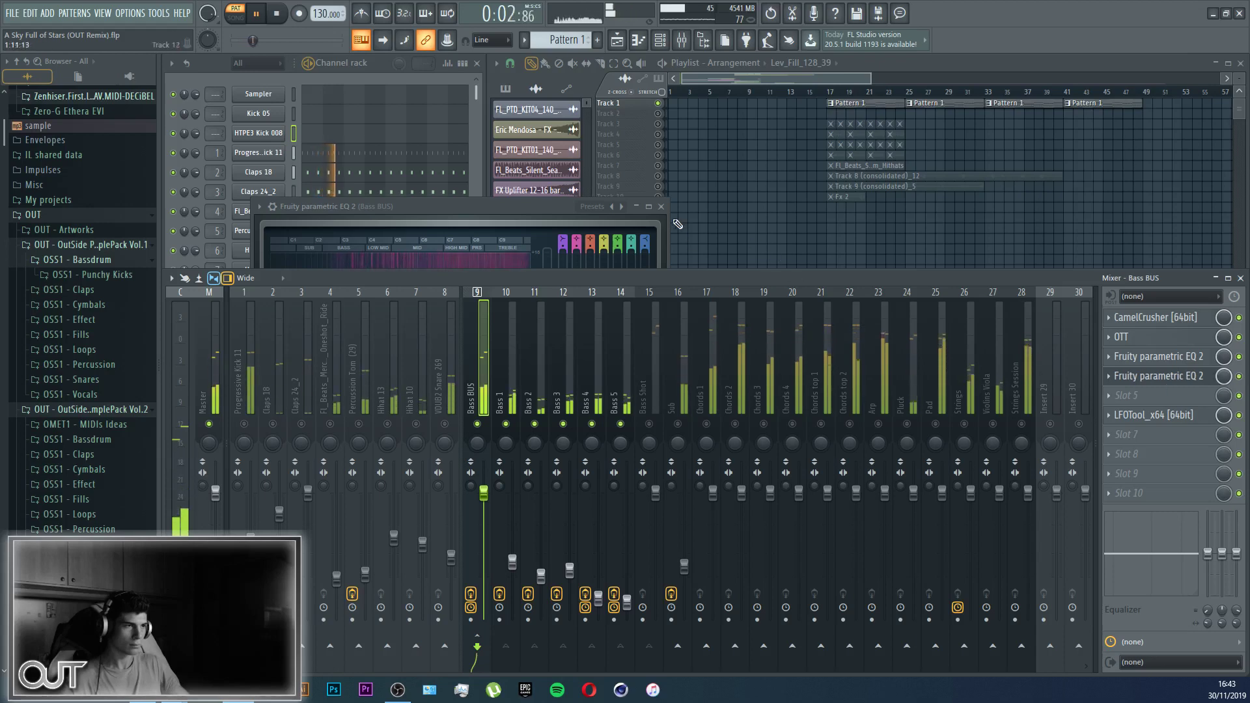
pyautogui.click(661, 206)
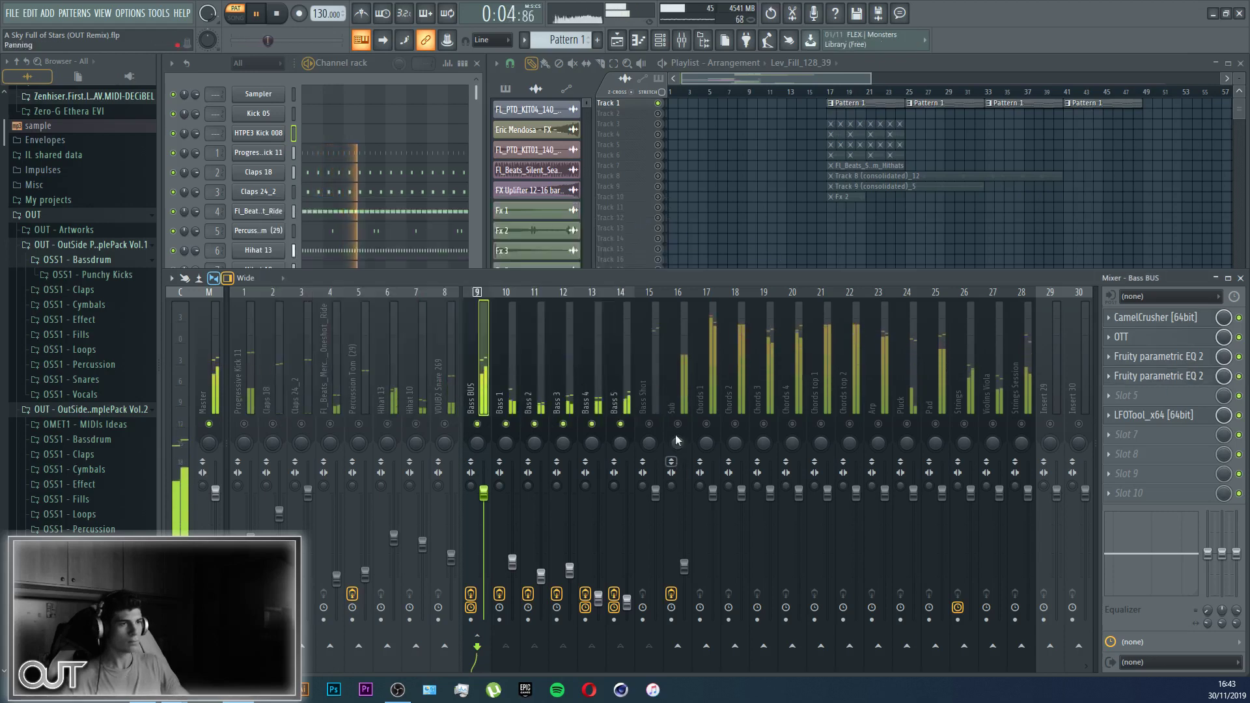
# Step: Unmute the Sub mixer track and lower its volume slightly against the Bass BUS
pyautogui.click(684, 567)
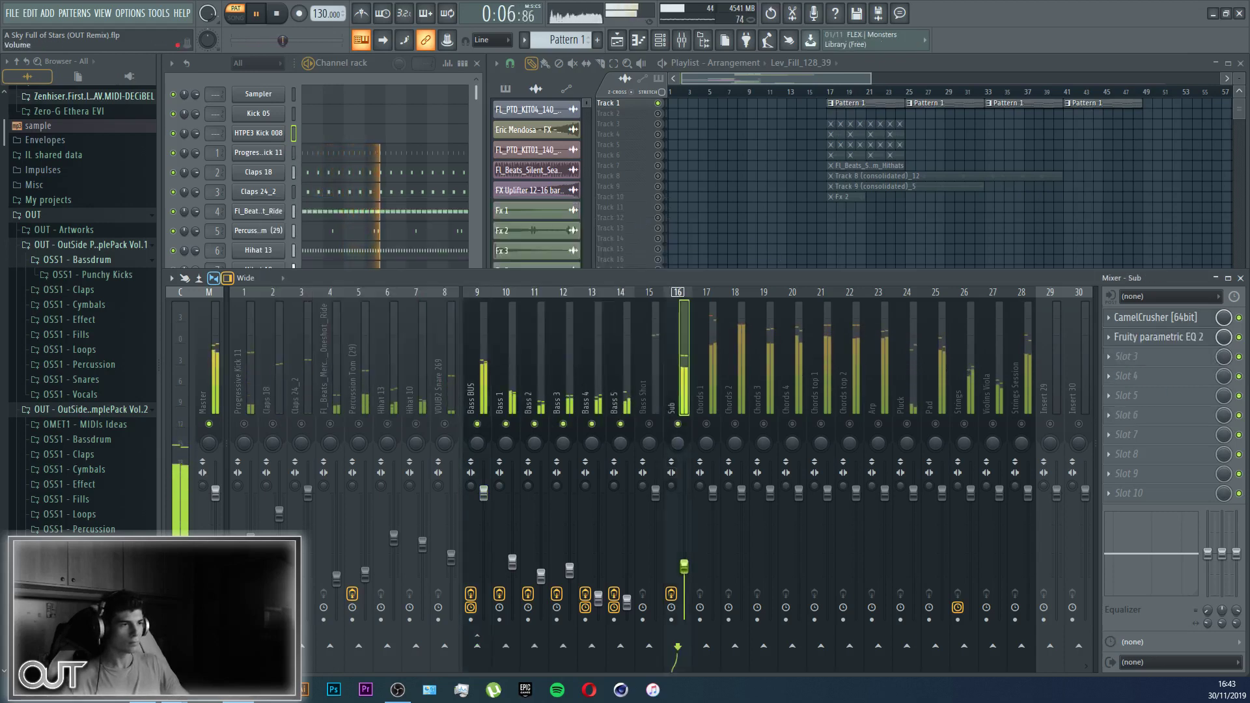
pyautogui.click(483, 391)
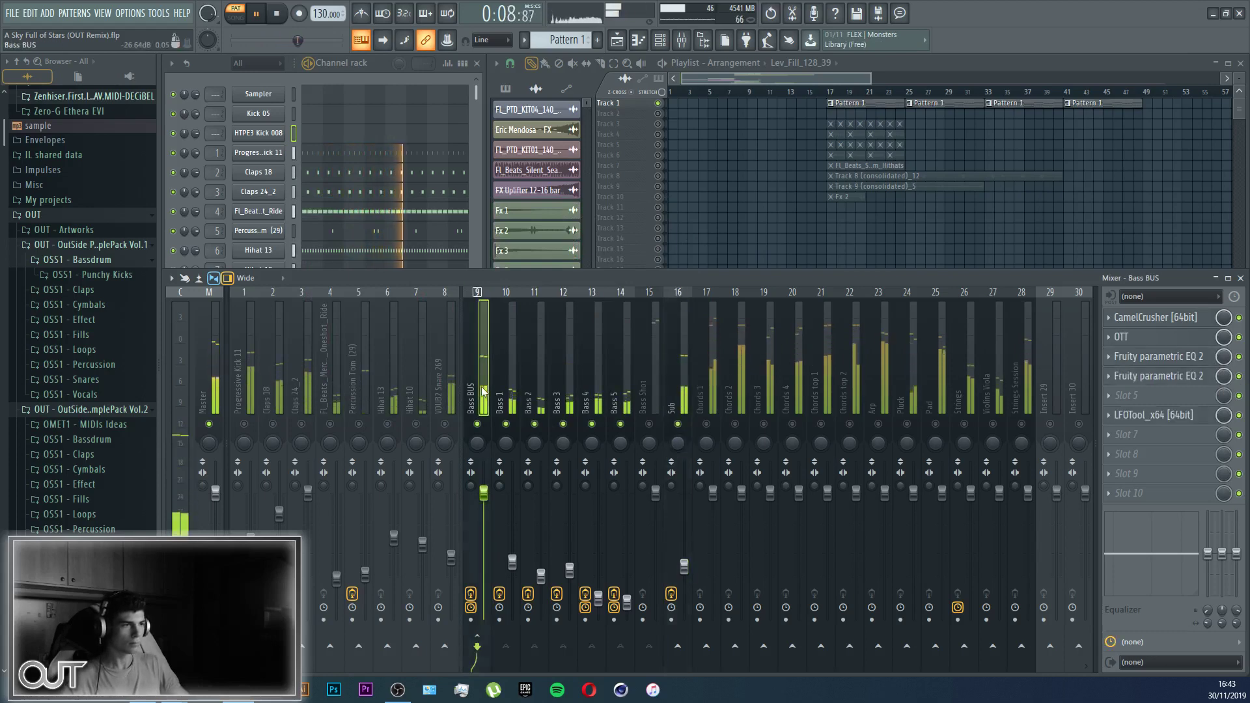
pyautogui.click(685, 568)
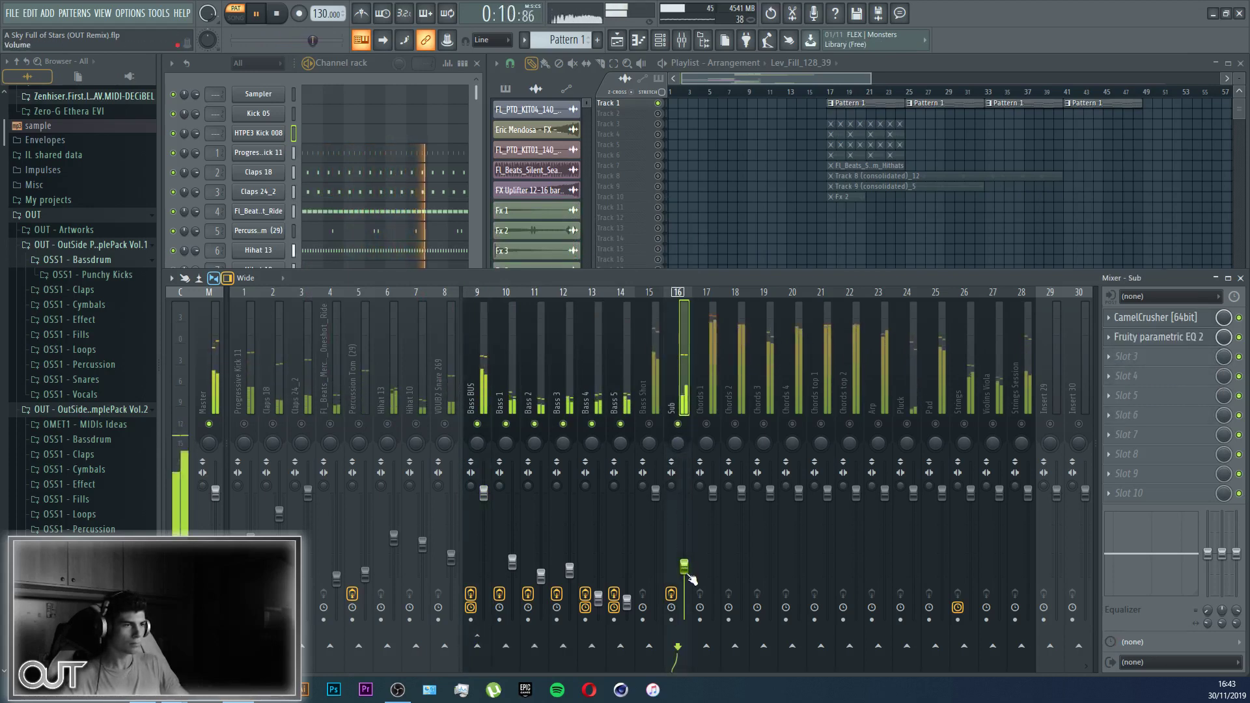
pyautogui.moveTo(688, 574); pyautogui.dragTo(688, 575)
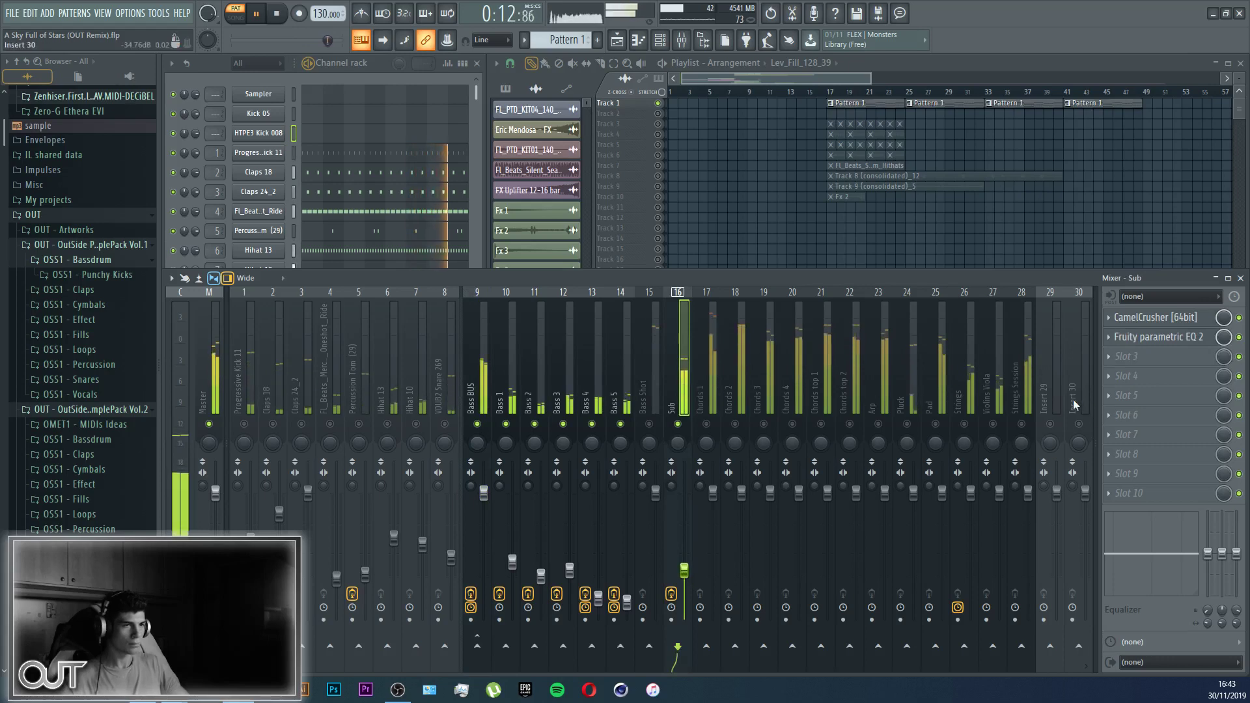
# Step: Select the Sub channel and load LFOTool_x64 [64bit] in slot 6 of the Sub mixer track
pyautogui.click(479, 207)
pyautogui.click(297, 270)
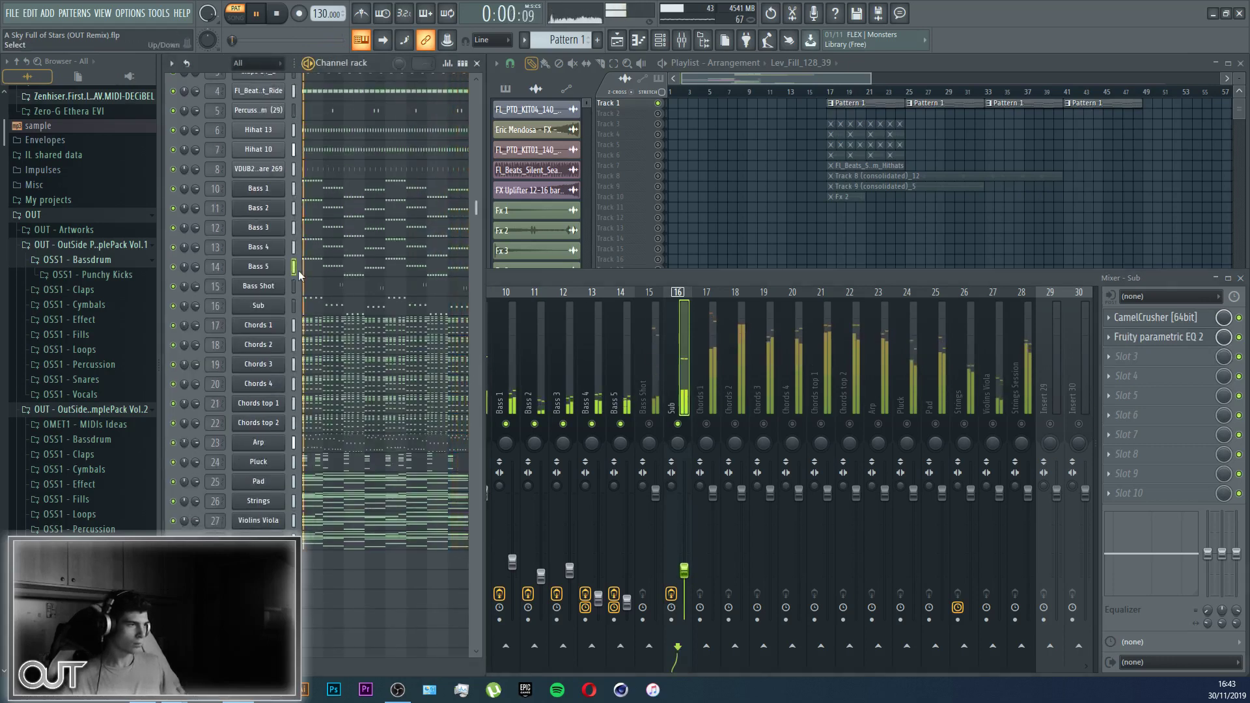
pyautogui.click(294, 305)
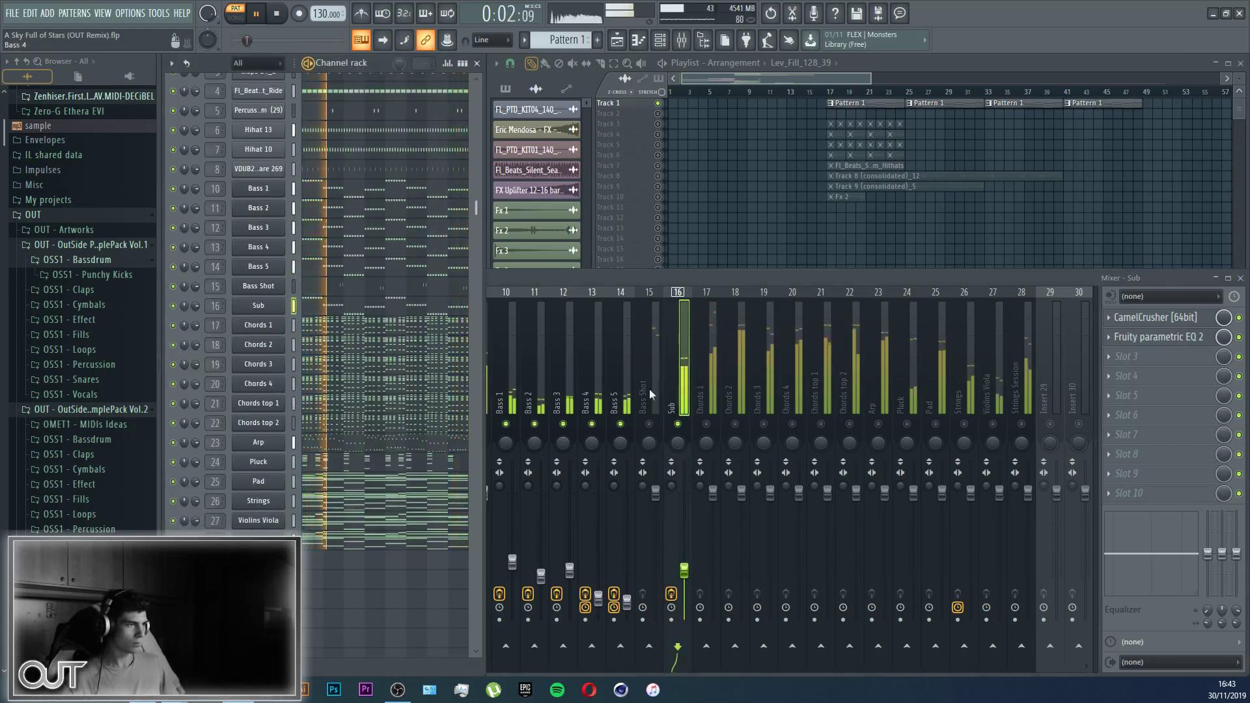
pyautogui.click(677, 386)
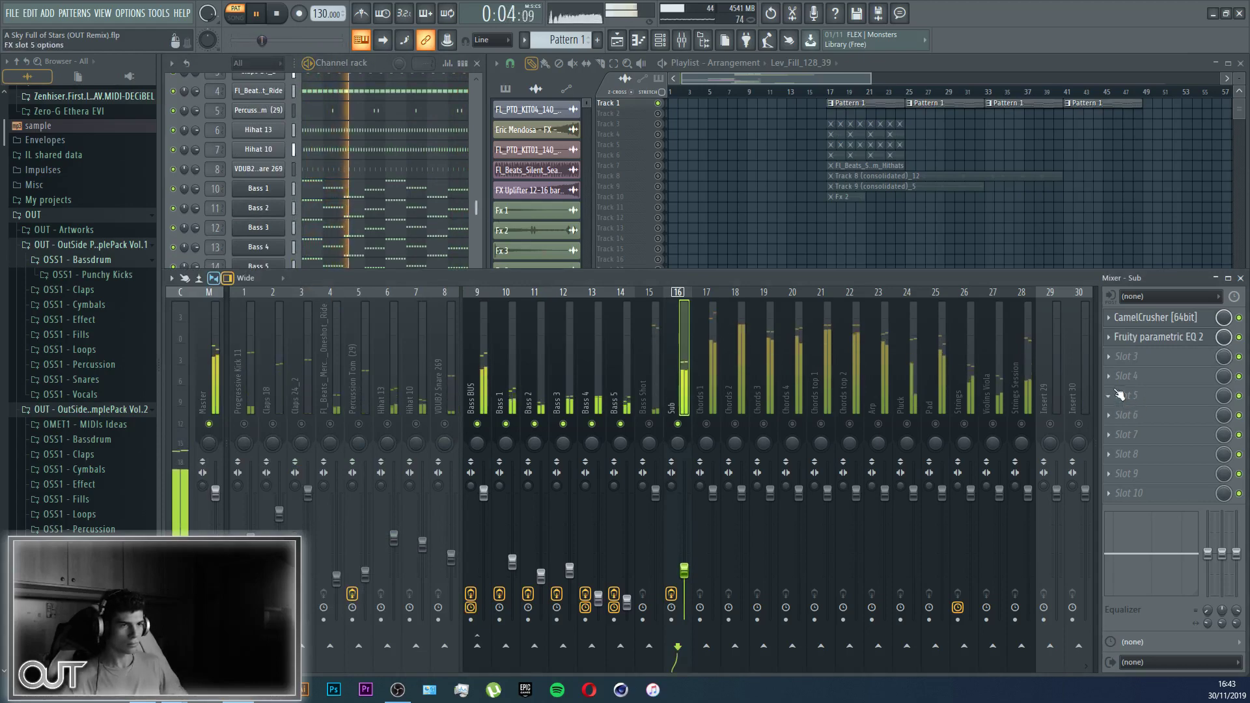
pyautogui.click(1119, 395)
pyautogui.click(1132, 388)
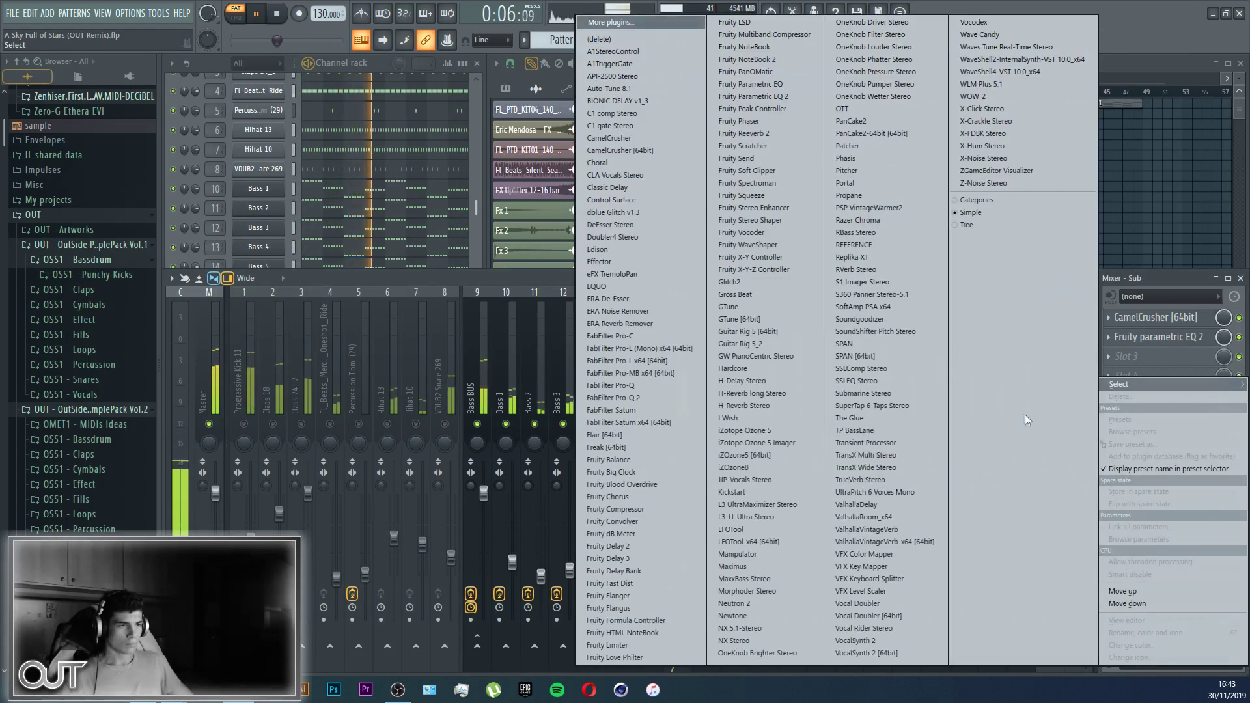
pyautogui.click(745, 542)
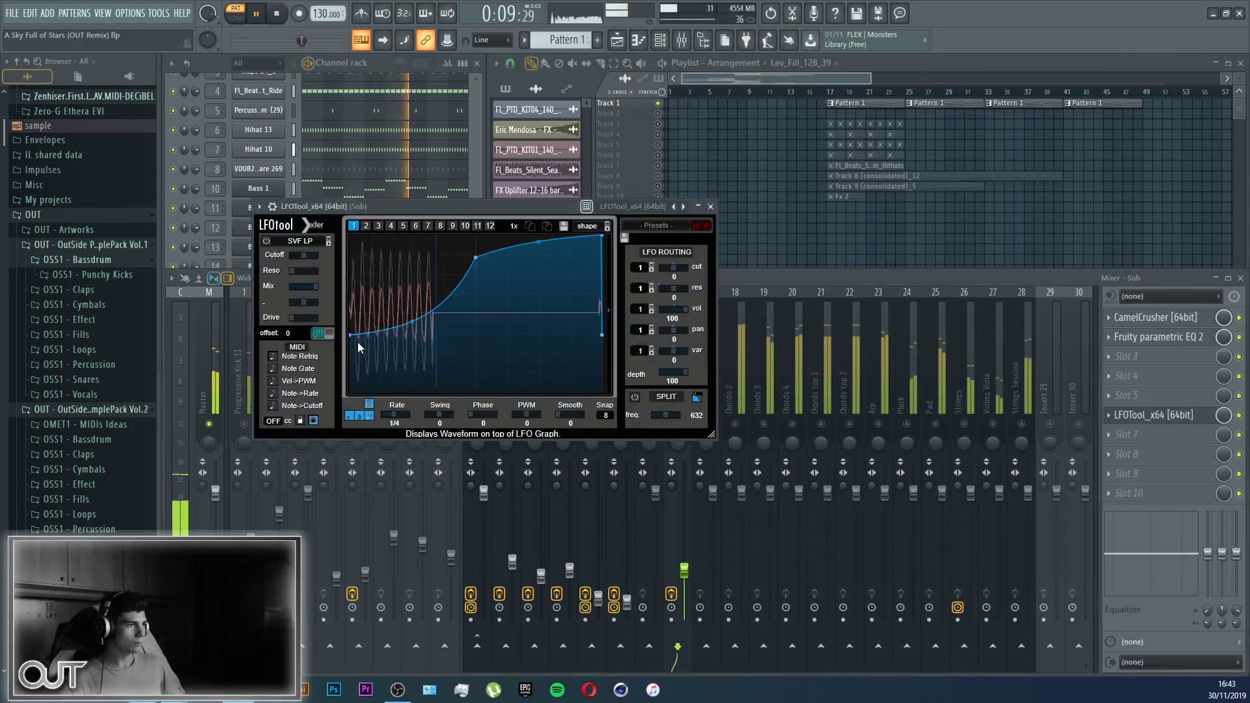
# Step: Reshape the Sub's LFOTool curve to start at zero, rise steeply through a lowered middle point and flatten at the maximum, and close the plugin
pyautogui.moveTo(350, 336); pyautogui.dragTo(350, 394)
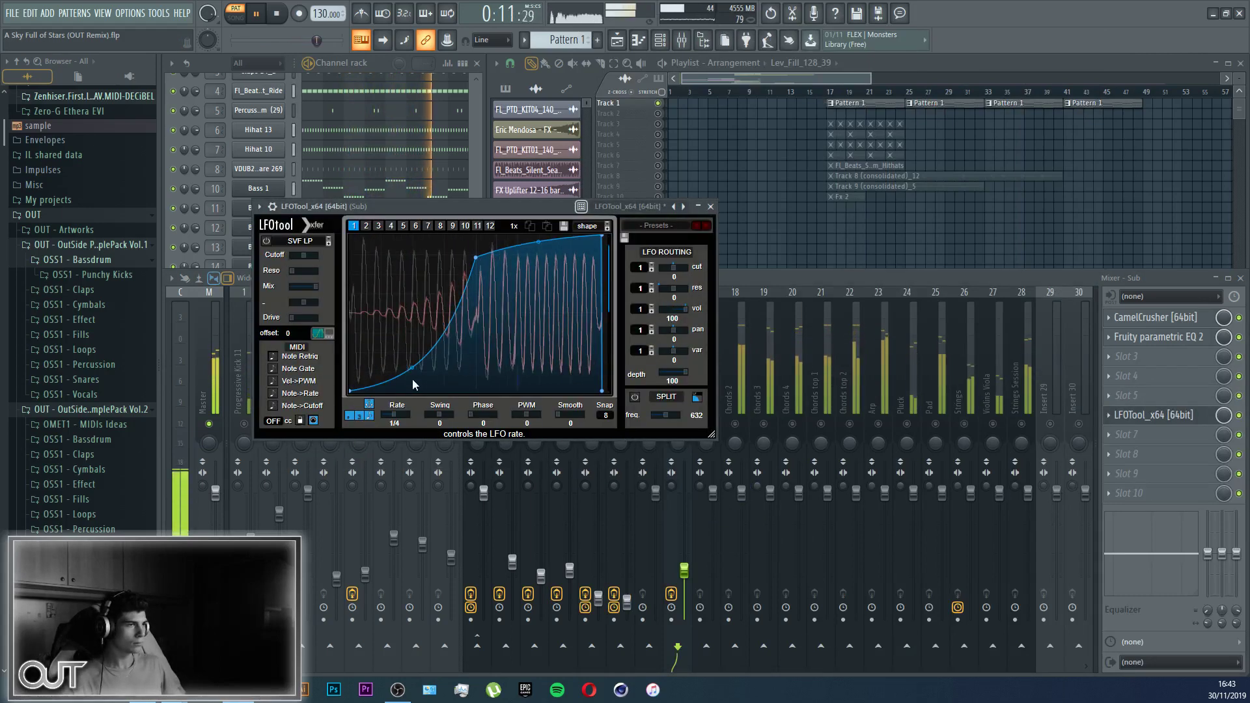
pyautogui.moveTo(413, 370); pyautogui.dragTo(414, 395)
pyautogui.moveTo(539, 243); pyautogui.dragTo(539, 228)
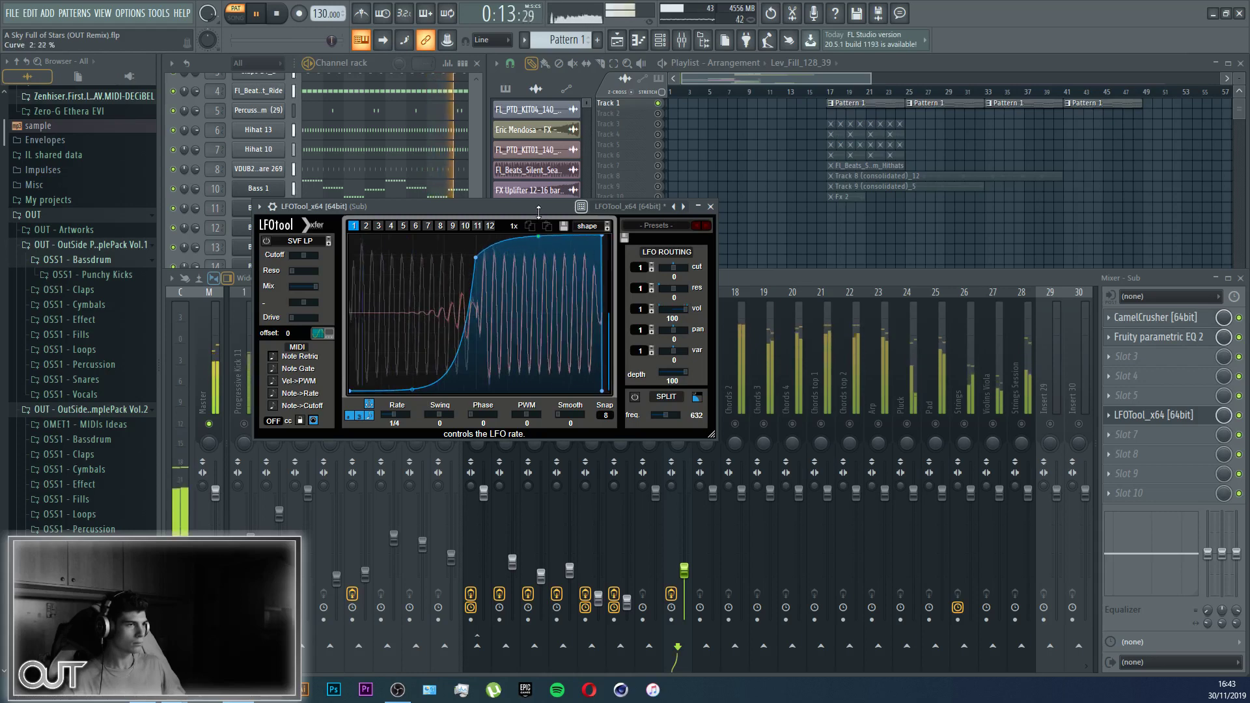
pyautogui.moveTo(482, 257); pyautogui.dragTo(478, 295)
pyautogui.moveTo(602, 236); pyautogui.dragTo(597, 232)
pyautogui.press('Escape')
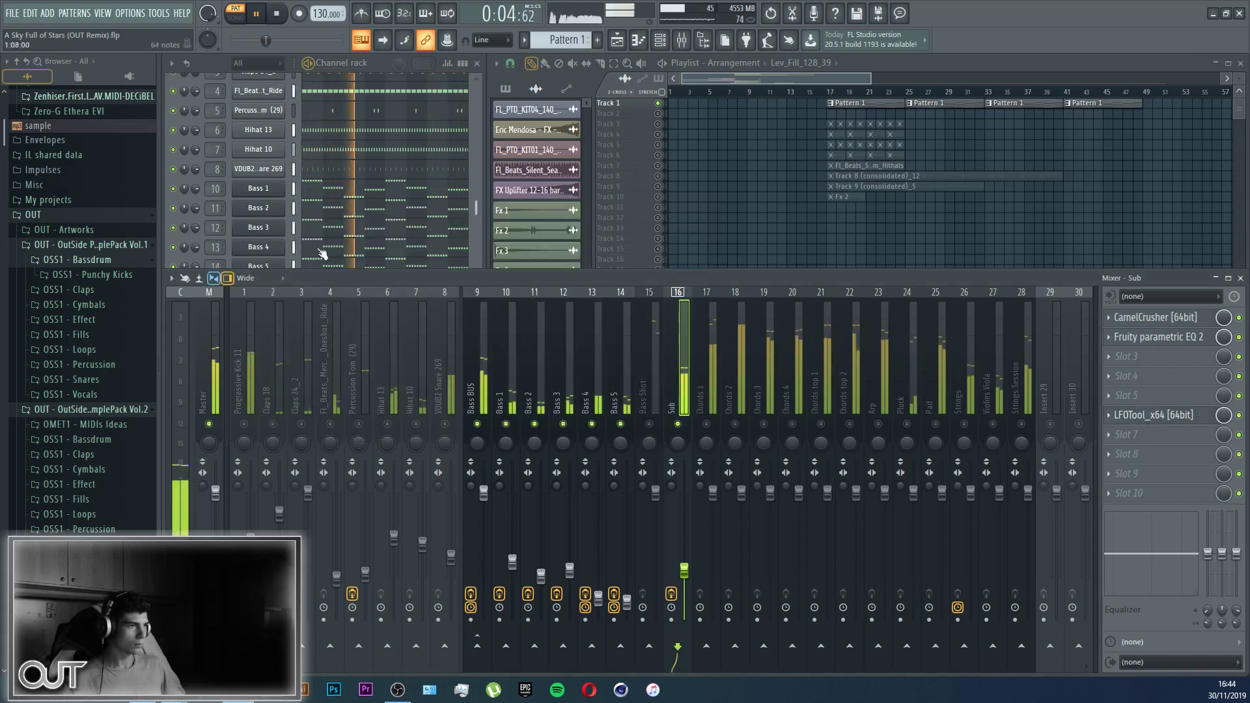
# Step: Examine the Sub's Spire envelope settings and its LFOTool curve against the playing waveform, closing each window
pyautogui.click(475, 202)
pyautogui.click(272, 308)
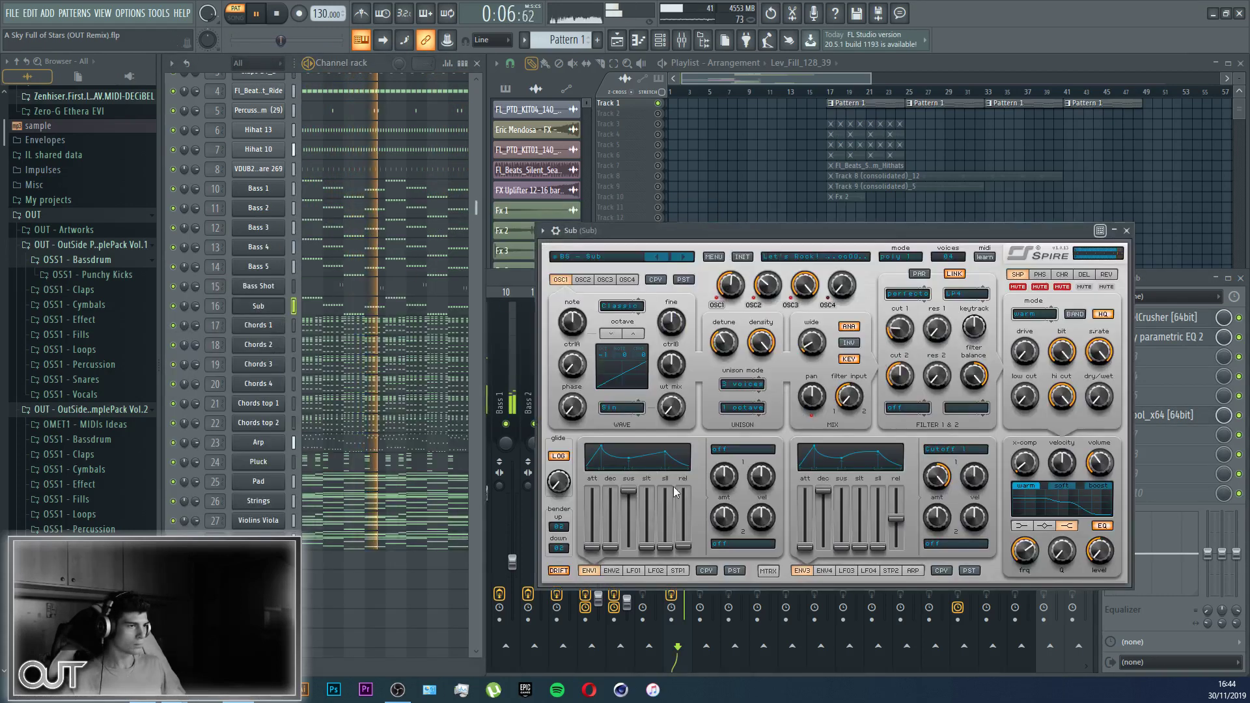
pyautogui.press('Escape')
pyautogui.click(1193, 417)
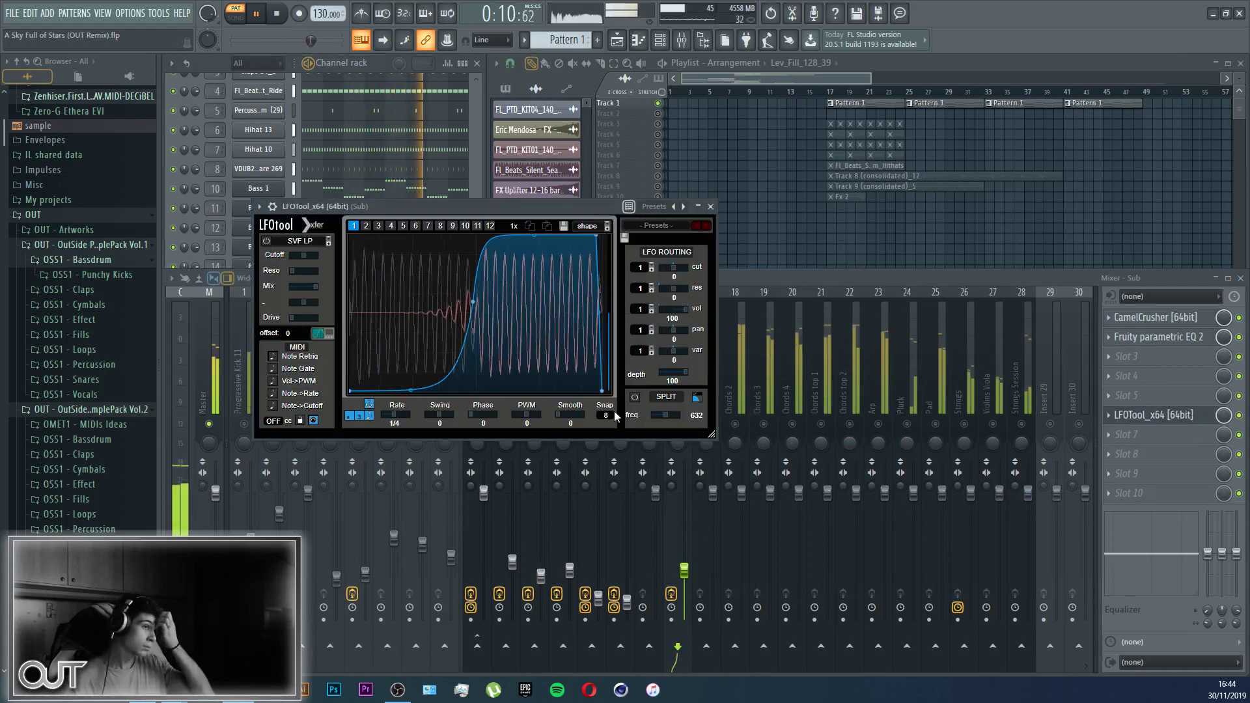
pyautogui.press('Escape')
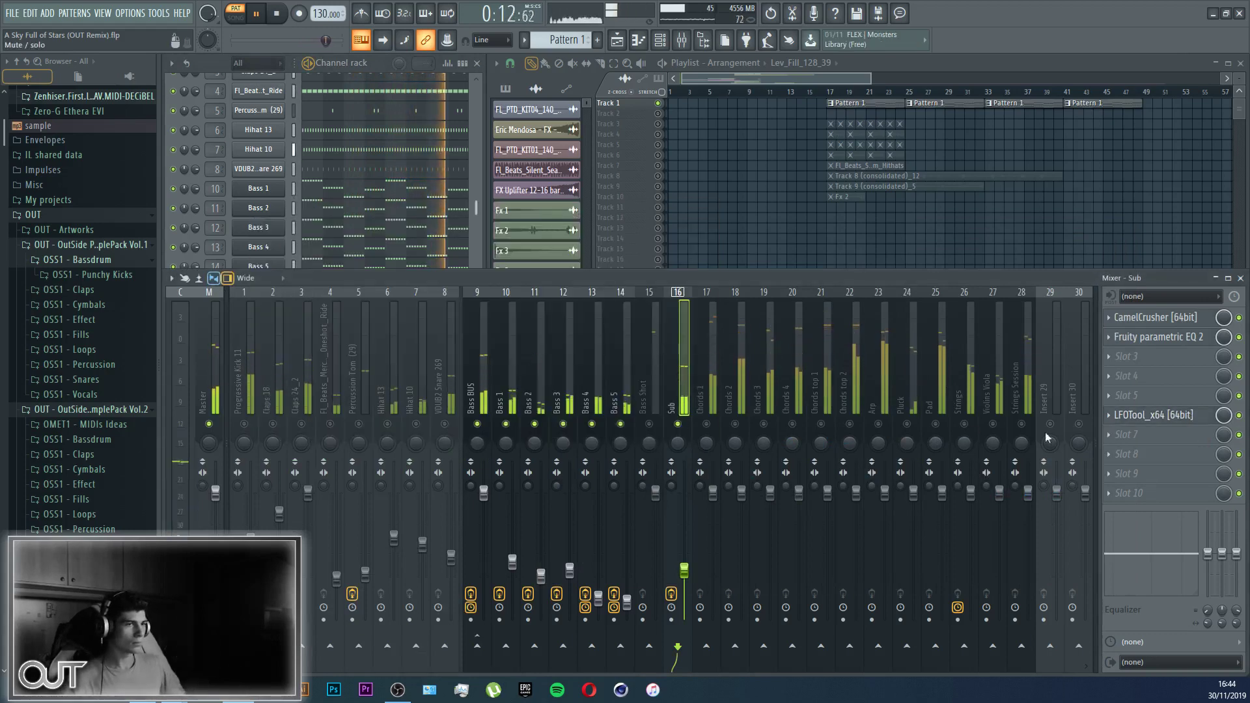
pyautogui.click(1126, 415)
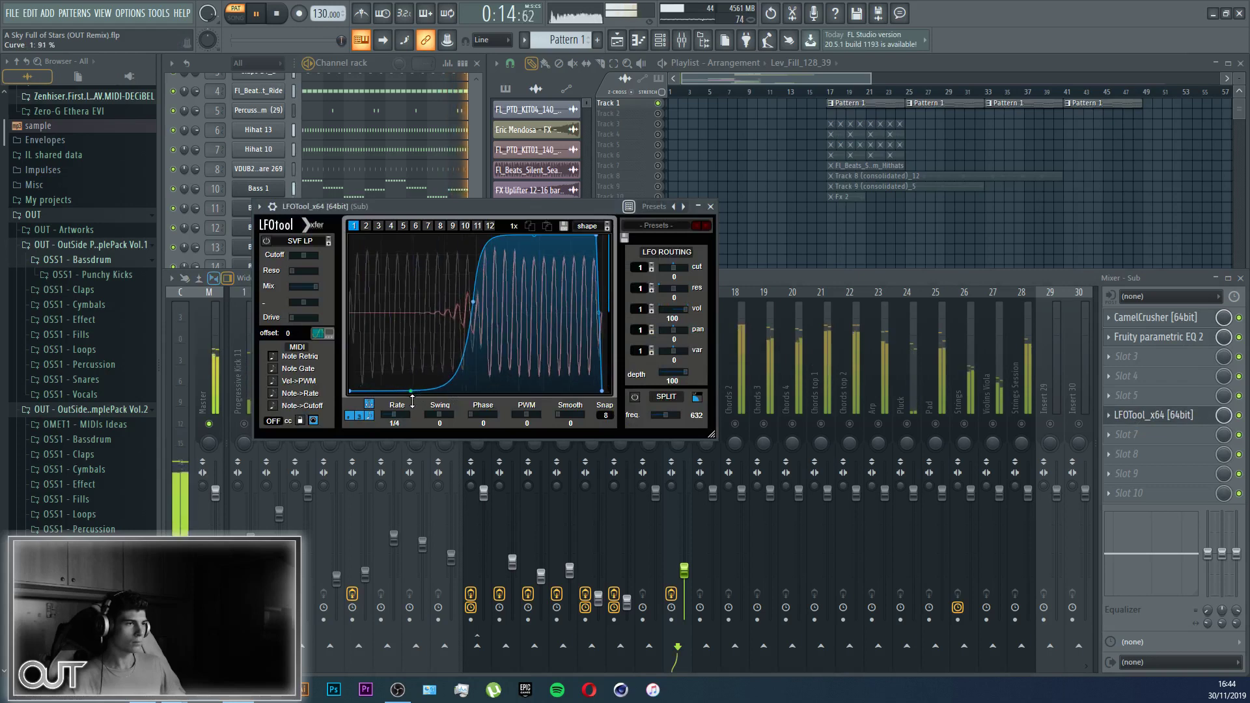
pyautogui.press('Escape')
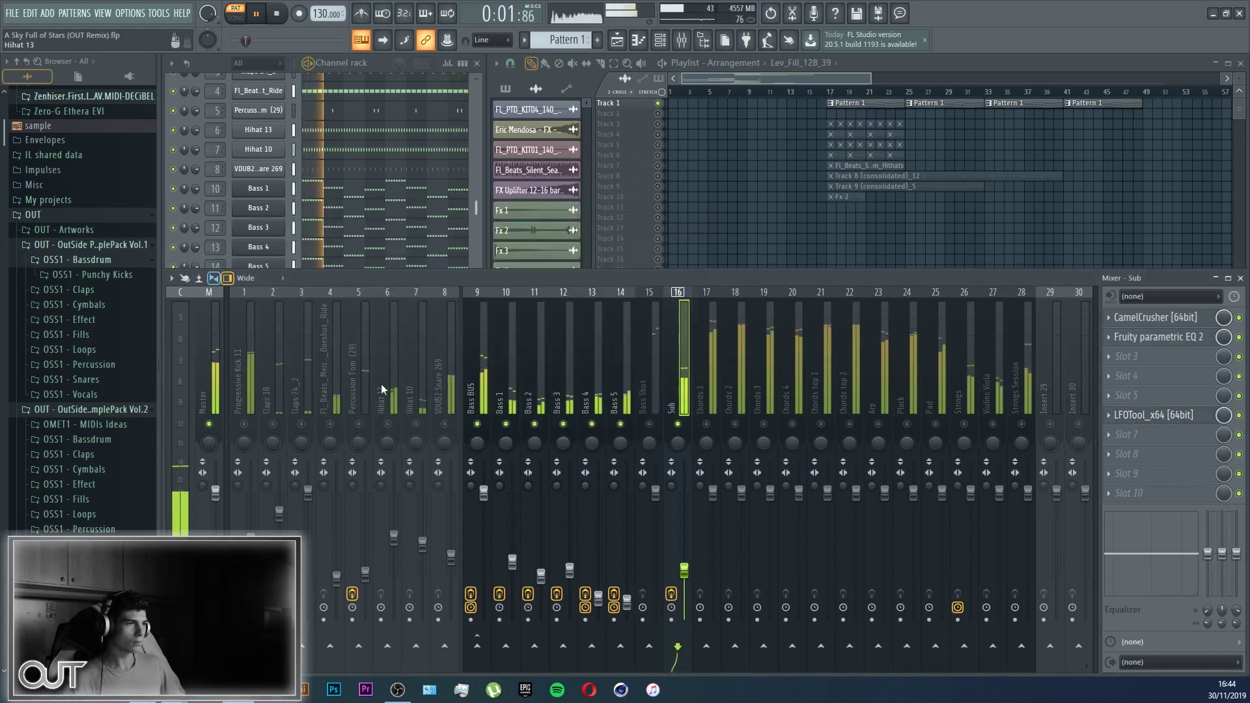
# Step: Unmute the Progressive Kick 11 mixer track and solo the Sub track
pyautogui.press('F9')
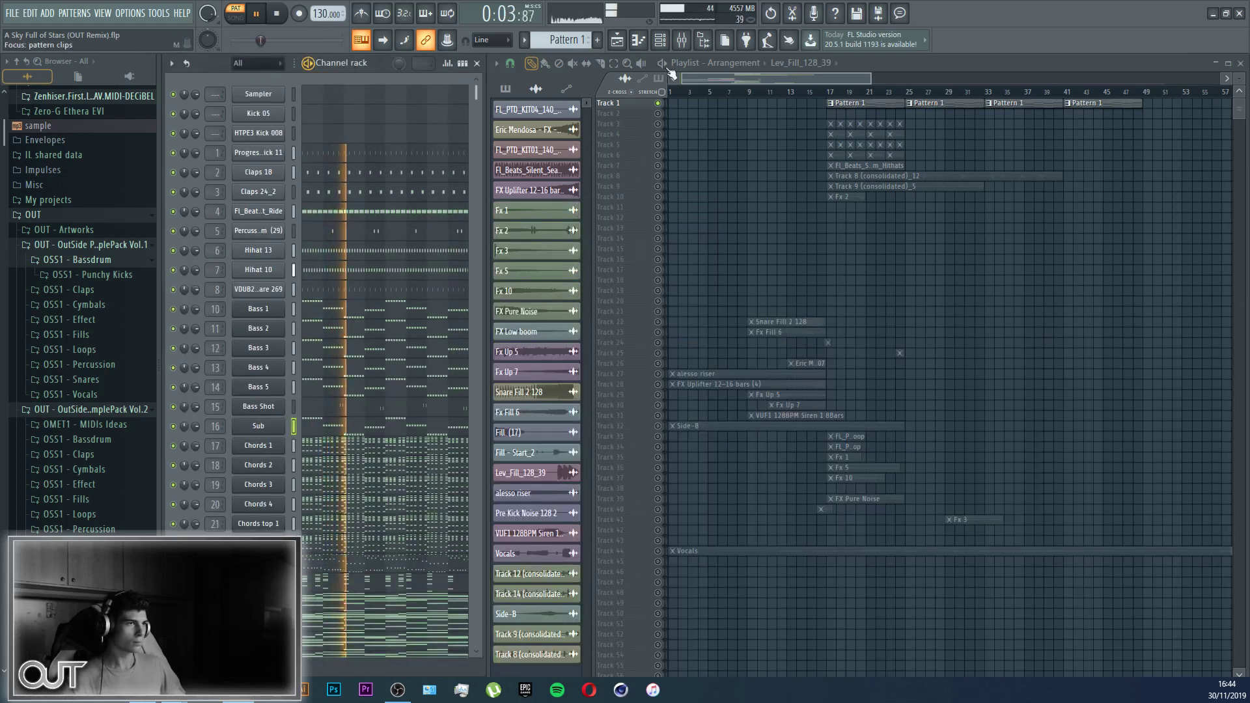
pyautogui.press('F9')
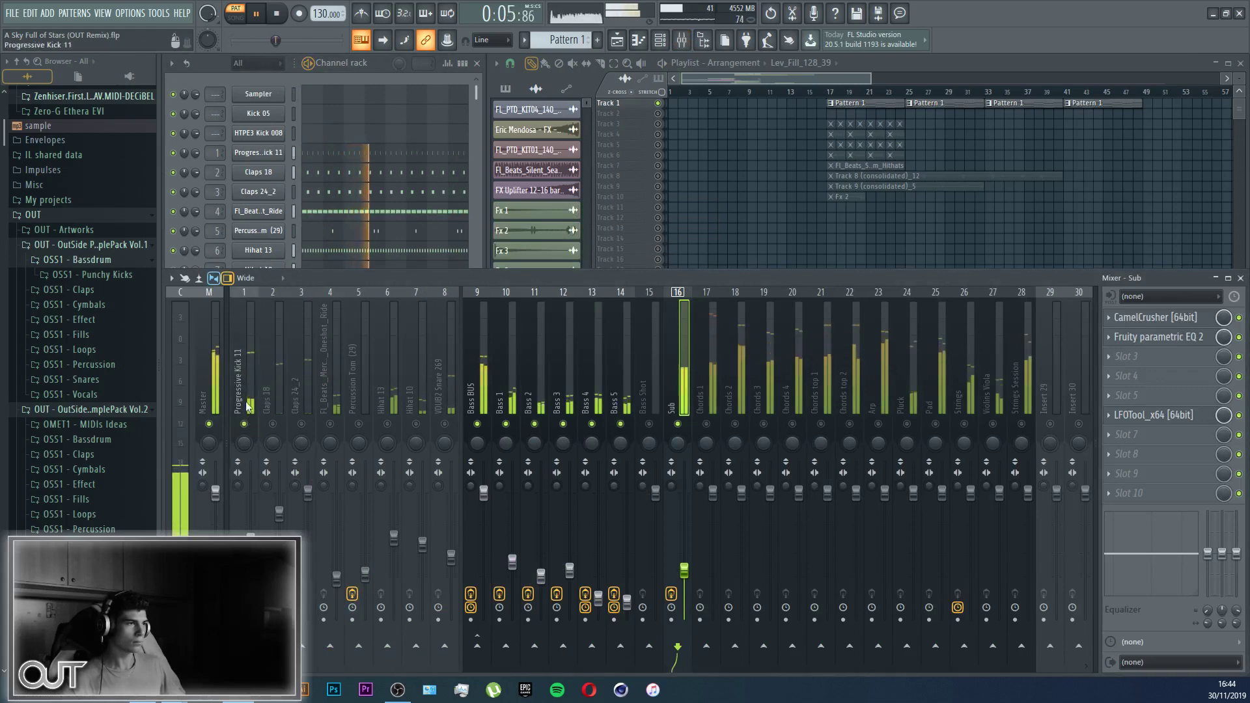
pyautogui.click(248, 407)
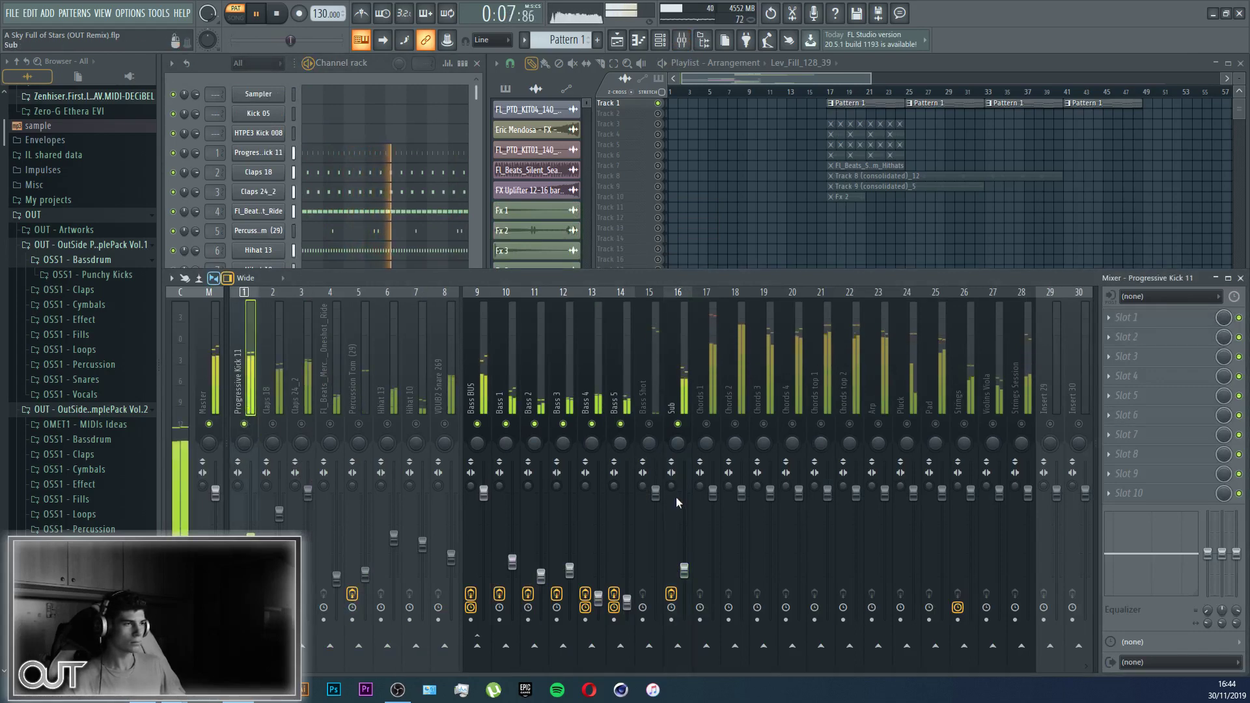
pyautogui.rightClick(678, 425)
pyautogui.click(678, 407)
# Step: Hide the mixer and open the Sub channel's Spire synth at oscillator 3
pyautogui.press('F9')
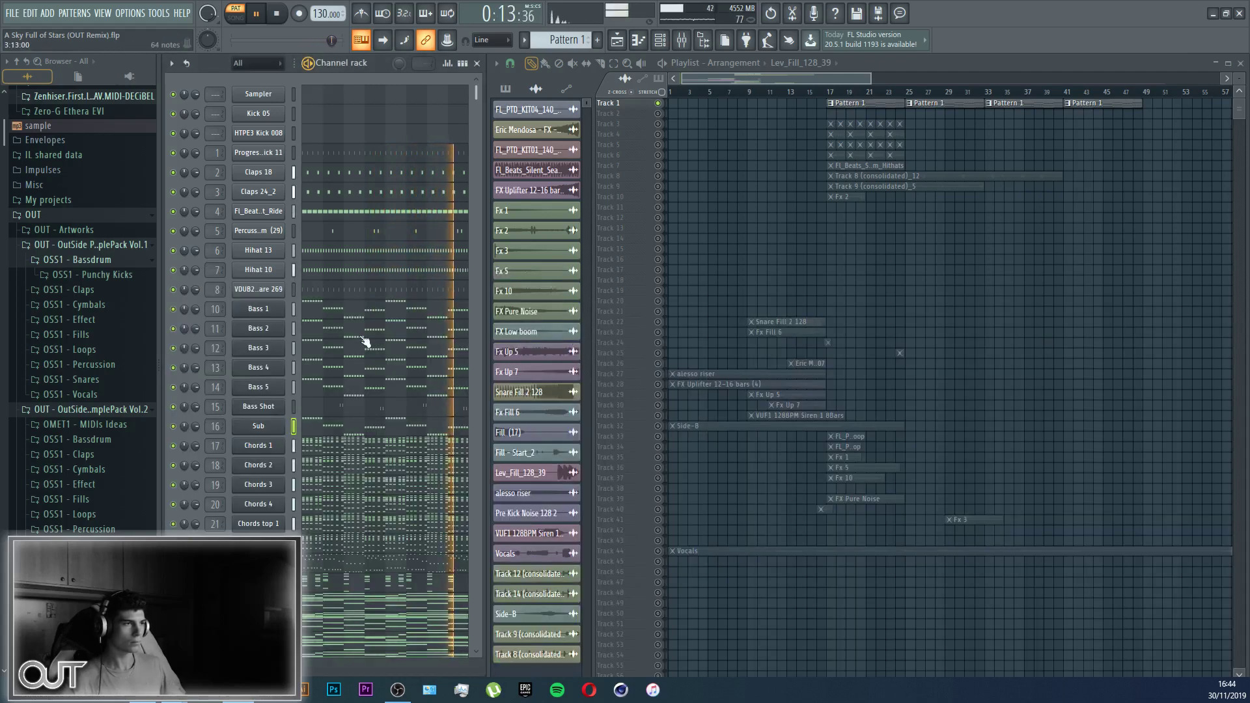
pyautogui.click(273, 429)
pyautogui.click(605, 280)
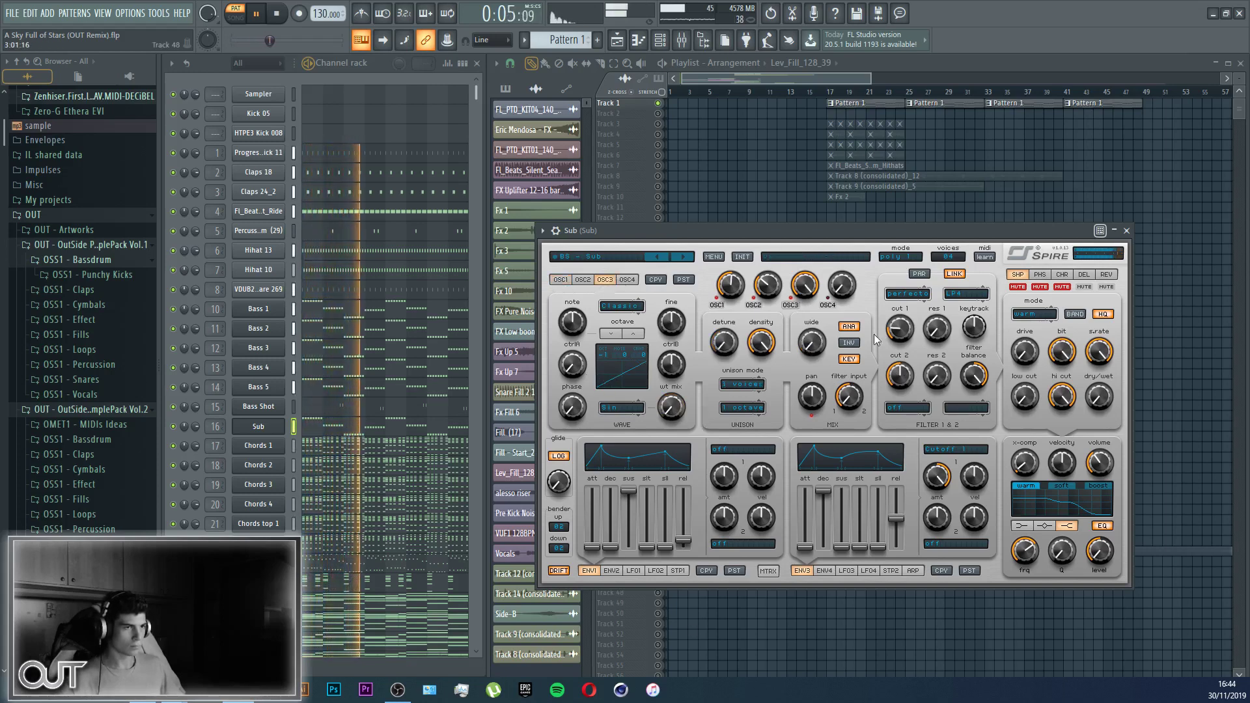
# Step: Try the Sub with OSC3 at octave -2 and OSC2 at octave -1, restoring both oscillators' octaves
pyautogui.click(613, 335)
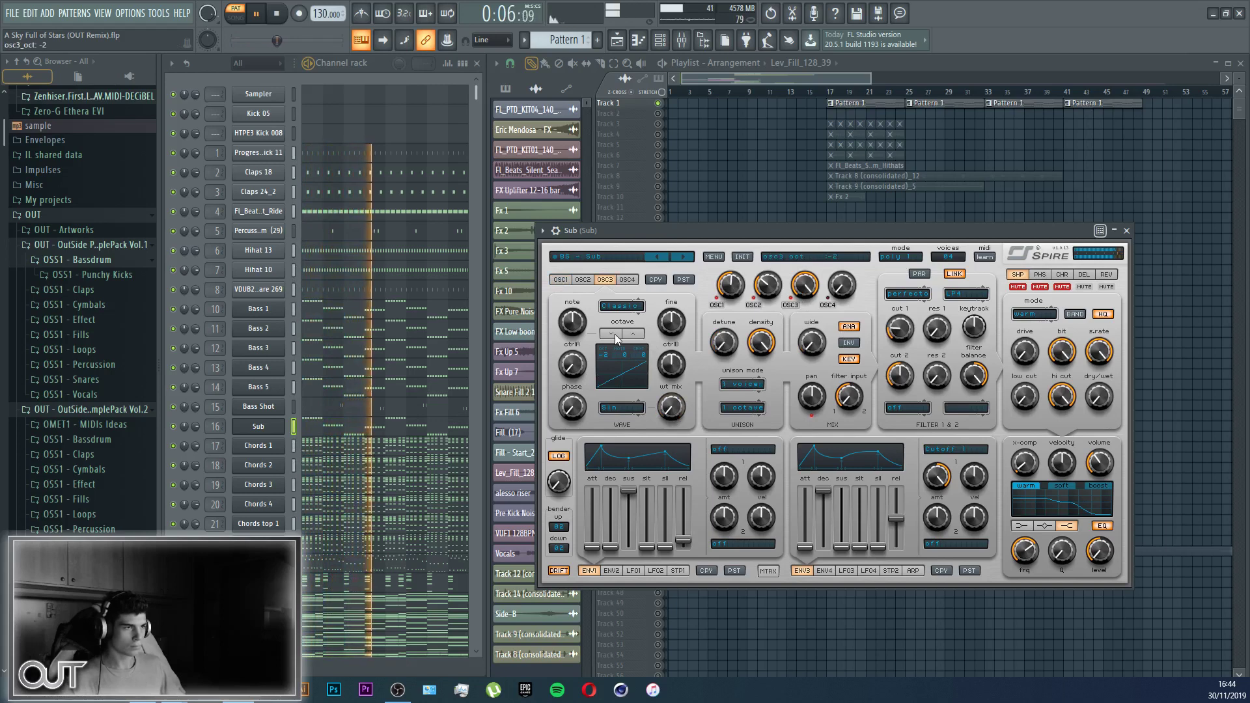
pyautogui.click(583, 279)
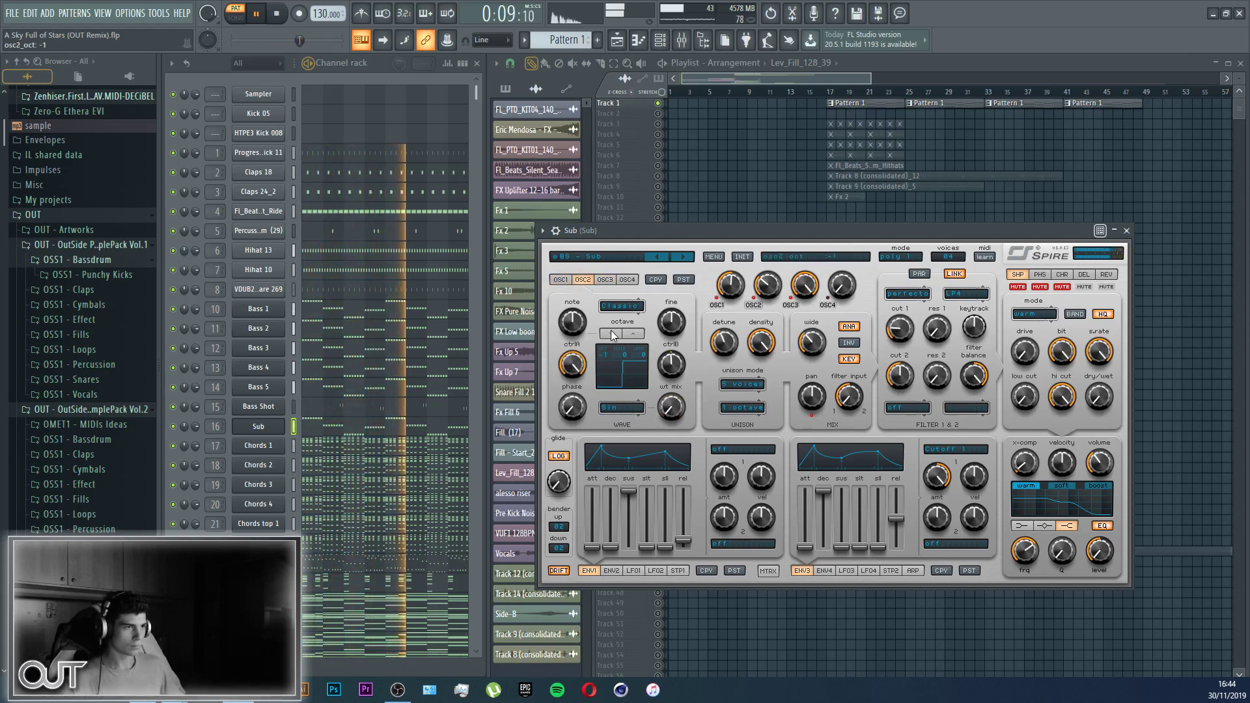
pyautogui.click(632, 334)
pyautogui.click(605, 280)
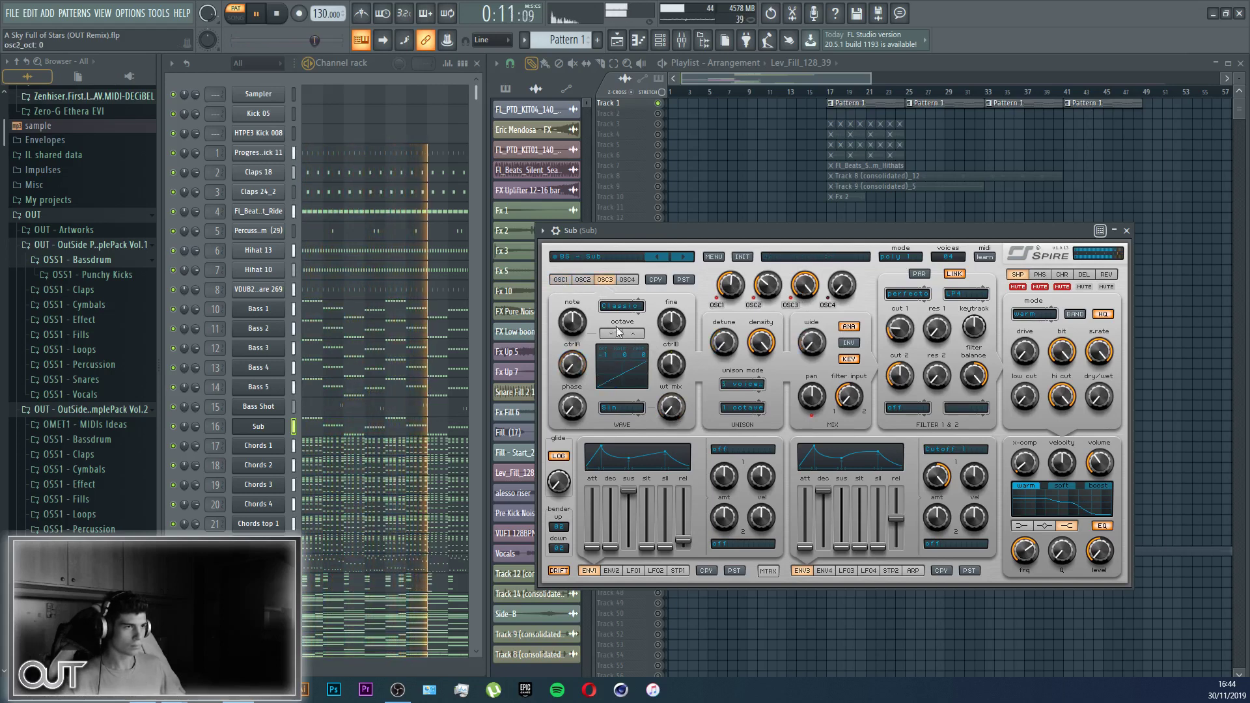
pyautogui.click(618, 333)
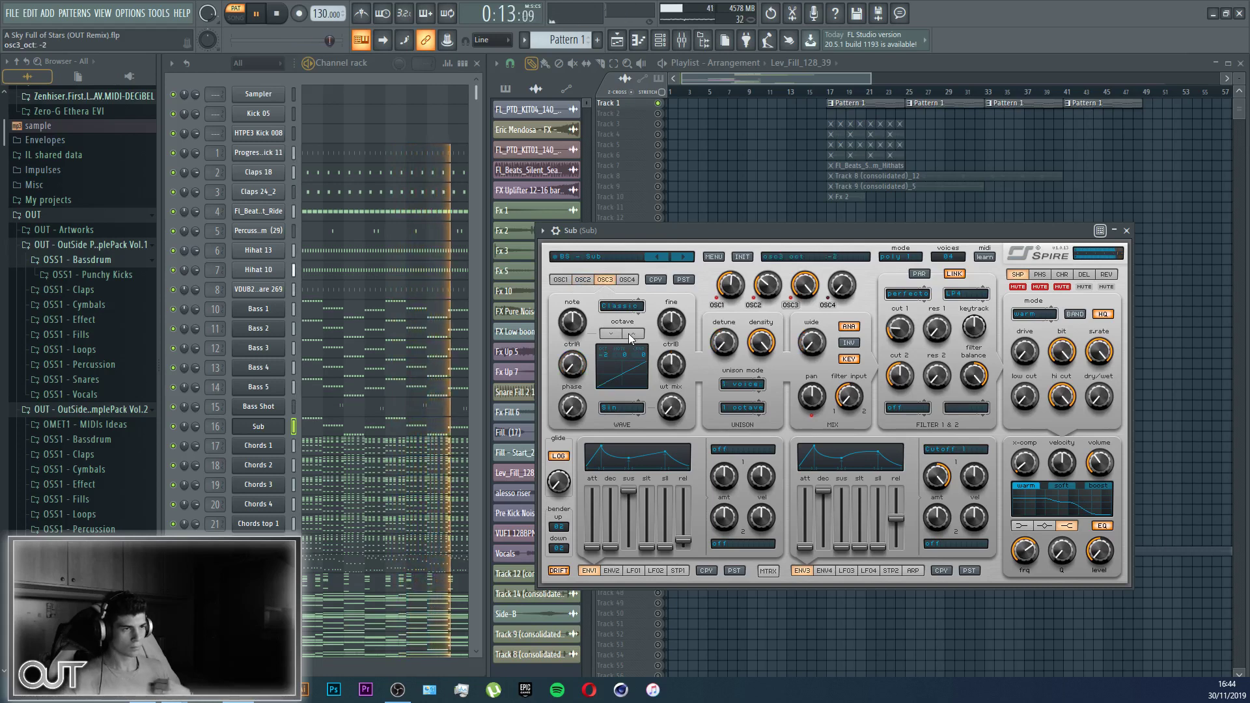
pyautogui.scroll(1, 628, 333)
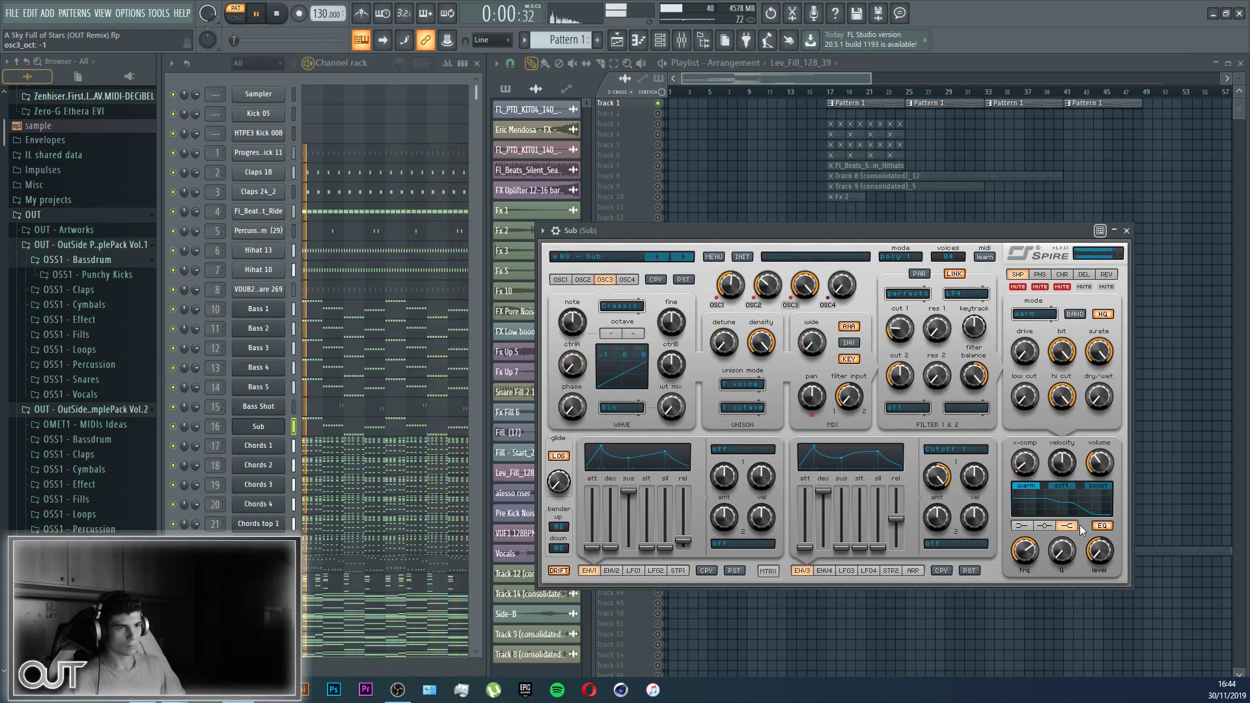
# Step: Close the Sub synth and restore the drum and bass tracks in the mixer, keeping Chords 1 through Strings Session muted
pyautogui.press('Escape')
pyautogui.click(682, 40)
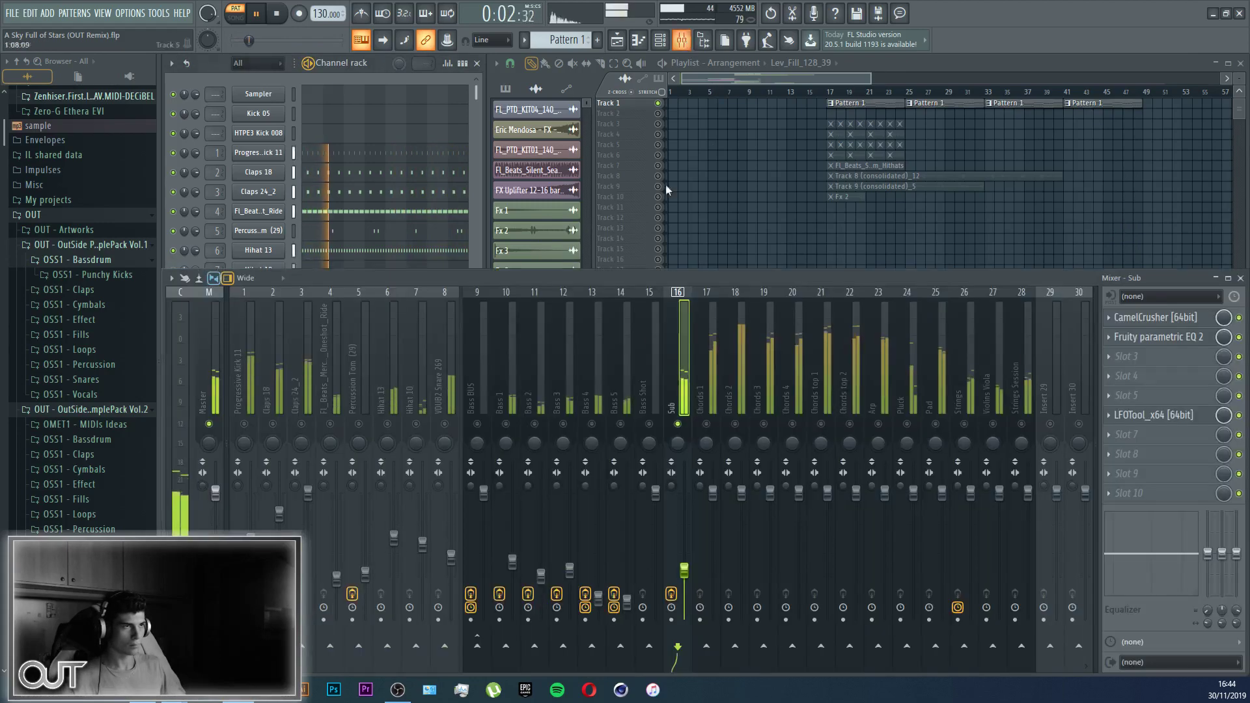
pyautogui.click(245, 424)
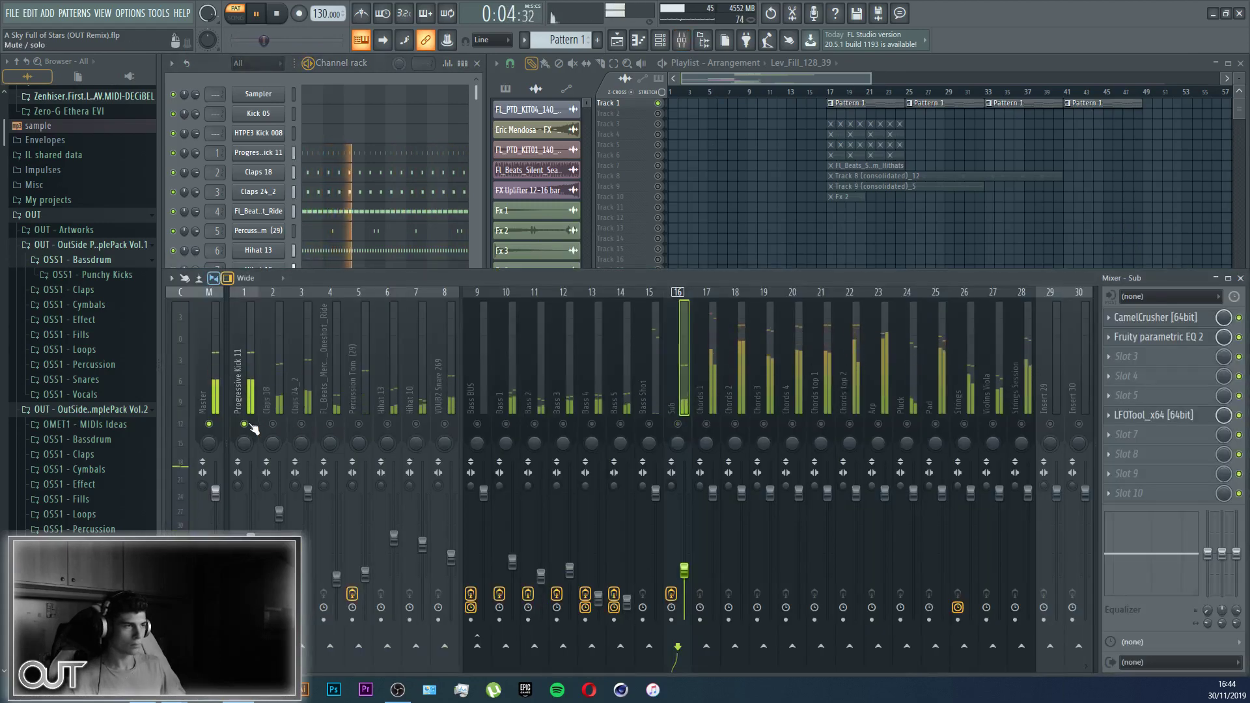
pyautogui.rightClick(250, 425)
pyautogui.moveTo(757, 433); pyautogui.dragTo(1025, 434)
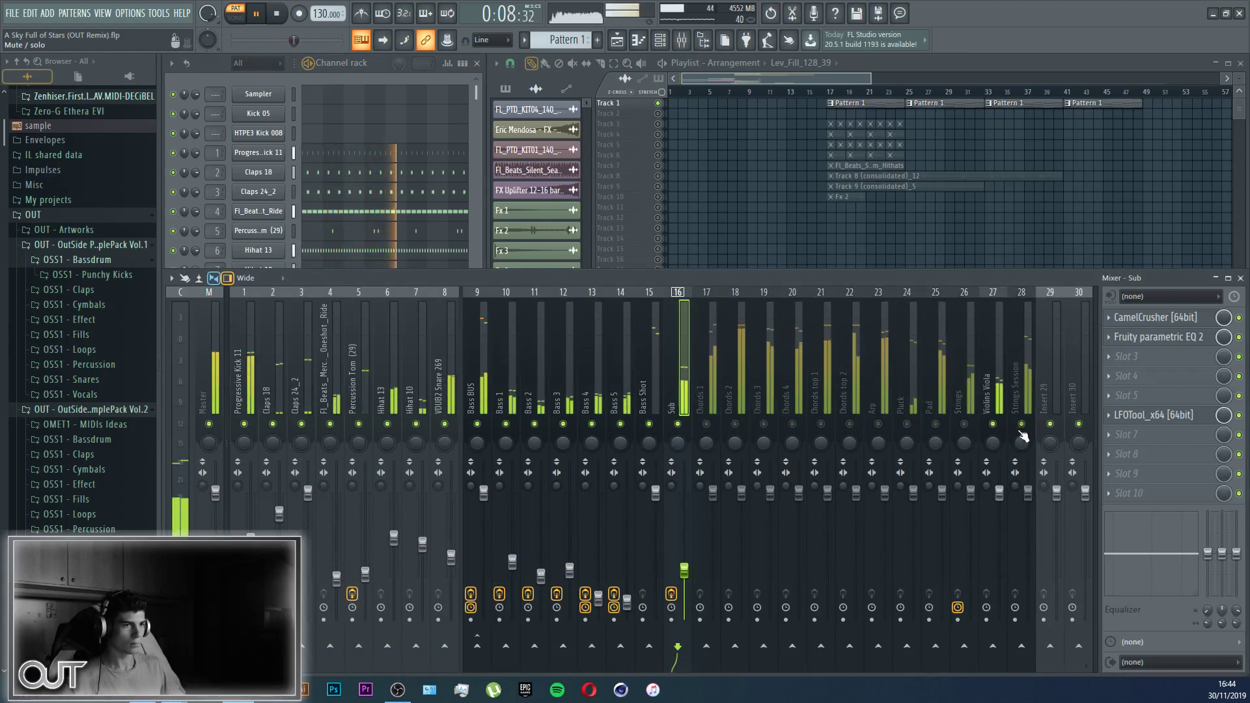
pyautogui.scroll(-3, 960, 386)
pyautogui.scroll(3, 775, 388)
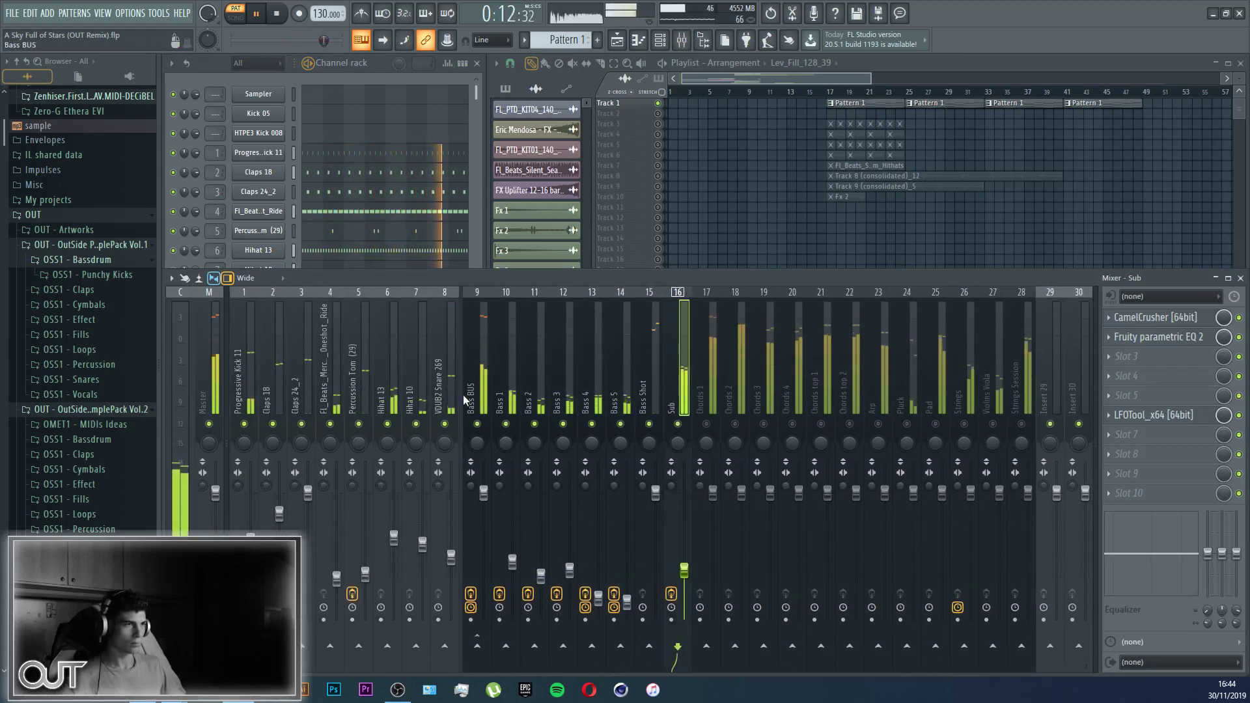
# Step: Mute the Claps 18 and Claps 24_2 mixer tracks and lower the Bass Shot level substantially
pyautogui.click(273, 424)
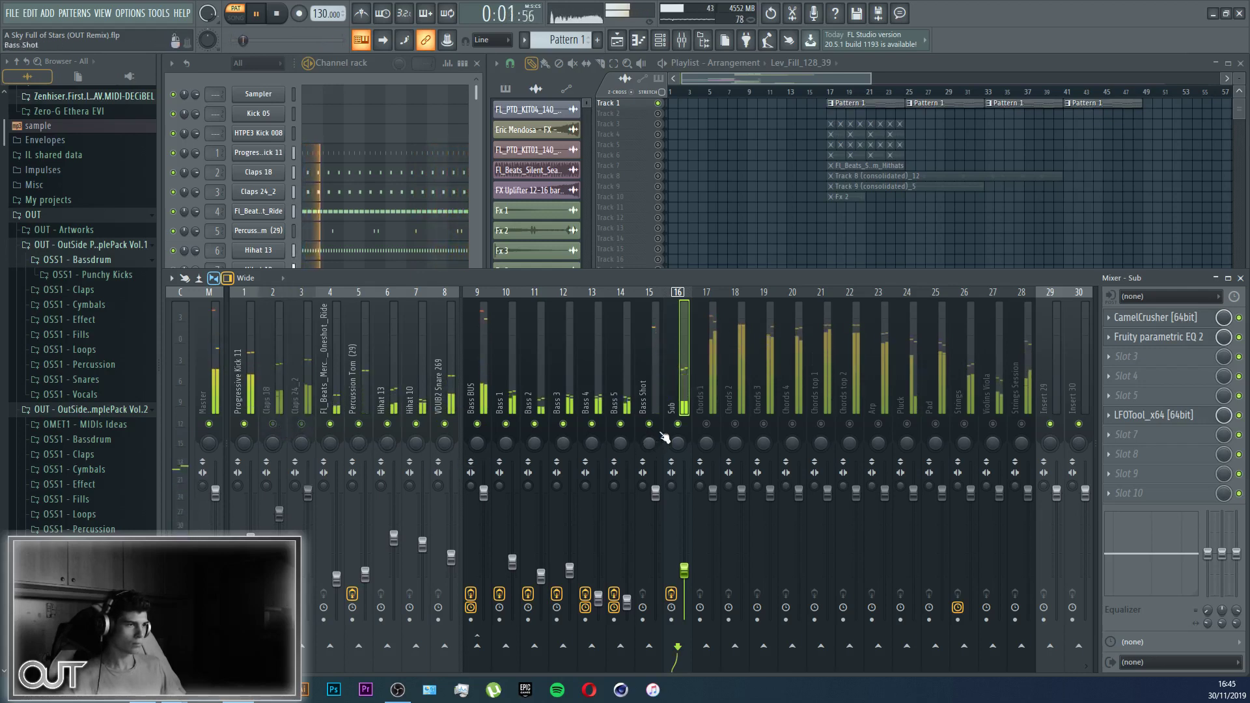
pyautogui.moveTo(662, 495); pyautogui.dragTo(663, 579)
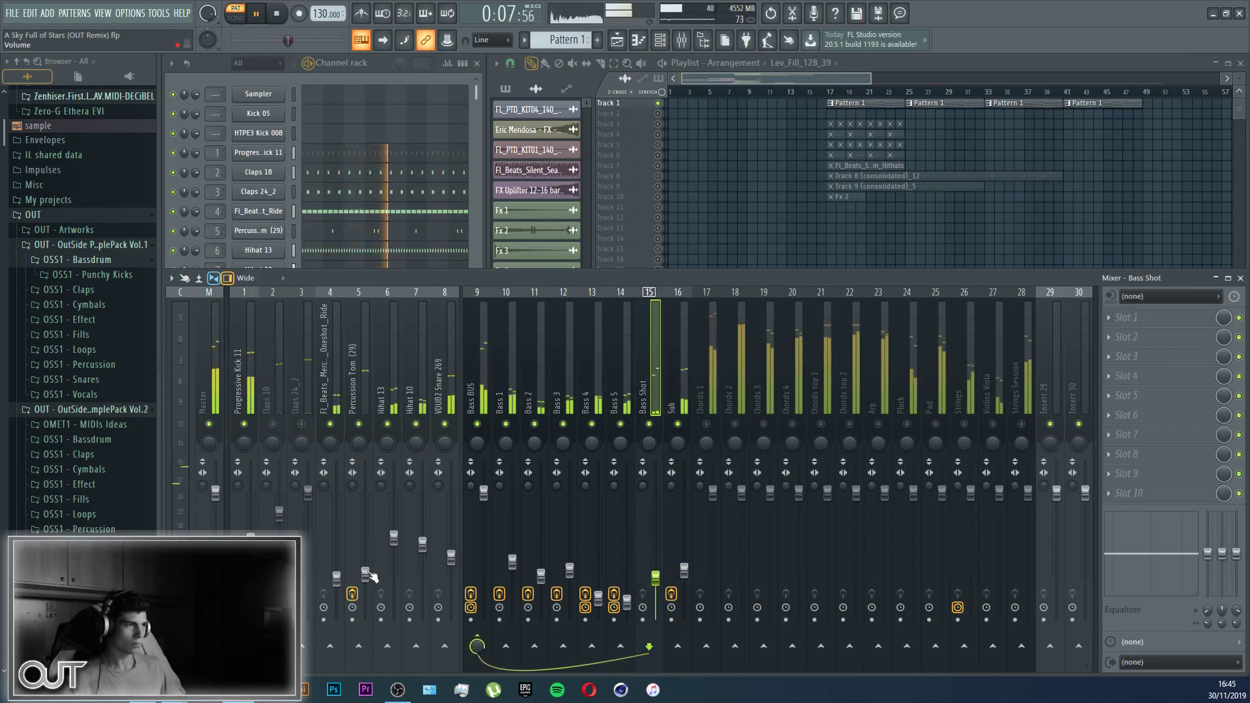
# Step: Add Fruity Parametric EQ 2 to Percussion Tom (29), cutting band 1, boosting band 2 about 2.3 dB and raising the highs
pyautogui.click(373, 398)
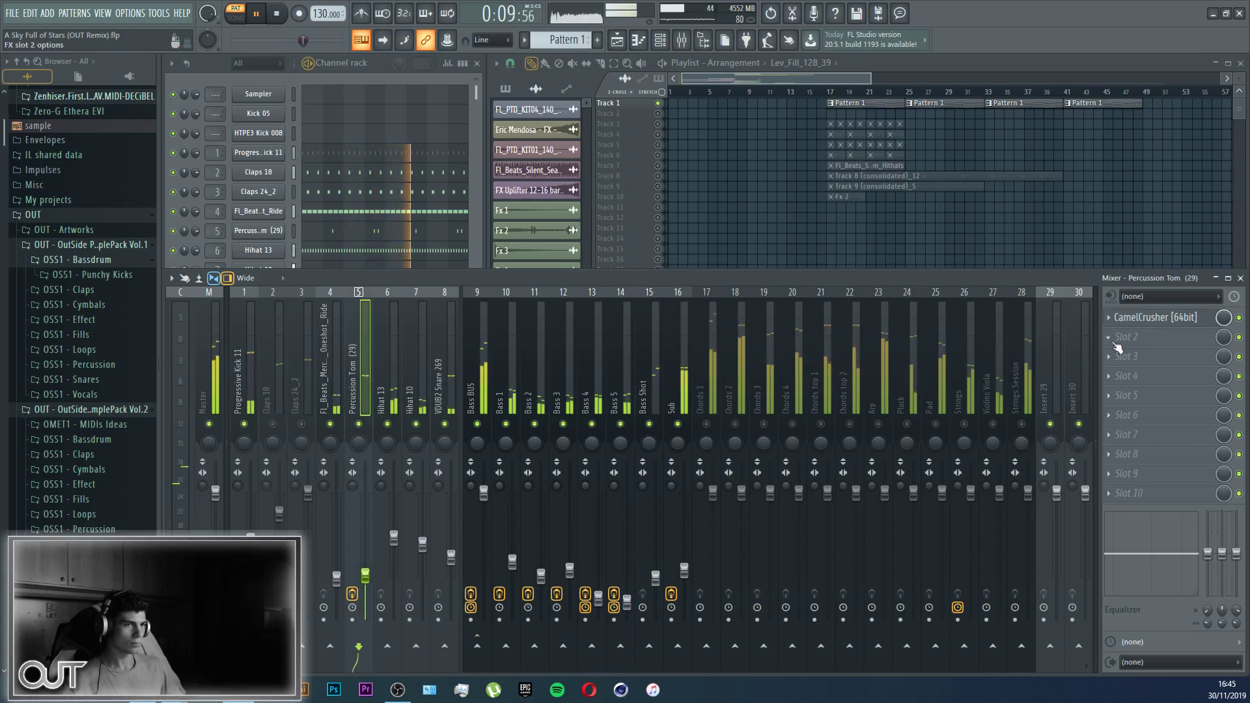
pyautogui.click(1146, 337)
pyautogui.click(680, 229)
pyautogui.moveTo(457, 312); pyautogui.dragTo(465, 308)
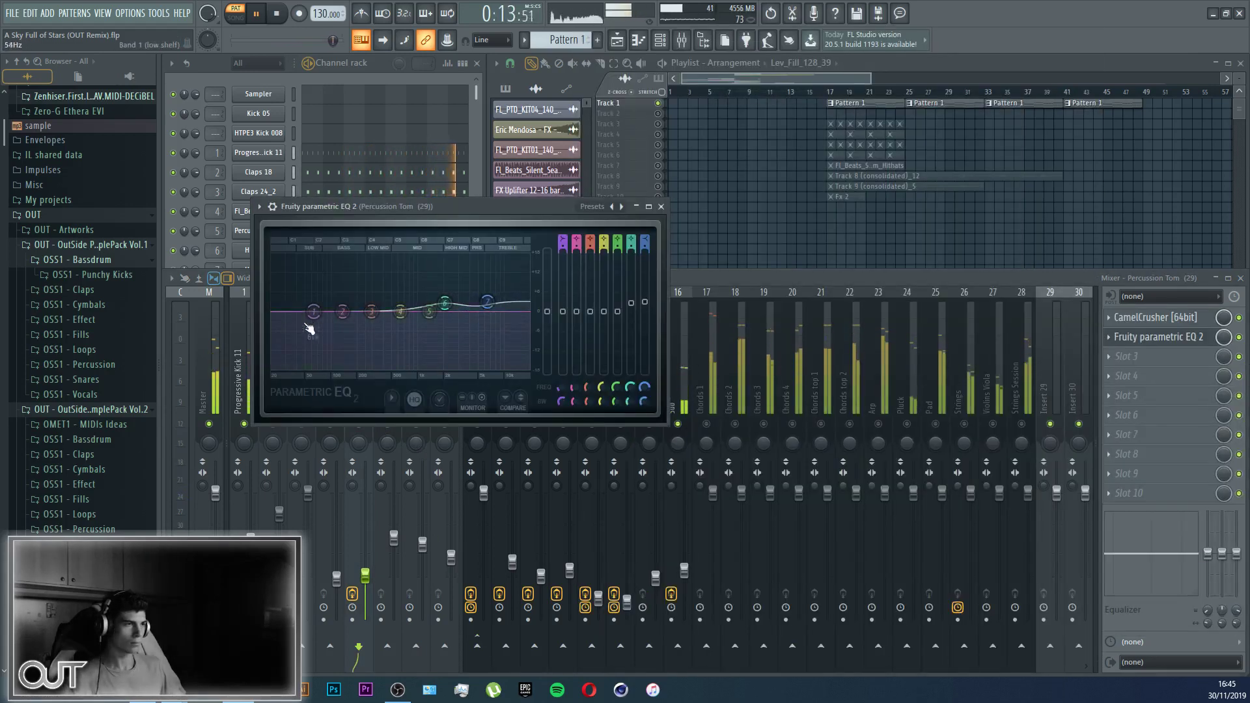
pyautogui.moveTo(310, 327); pyautogui.dragTo(319, 367)
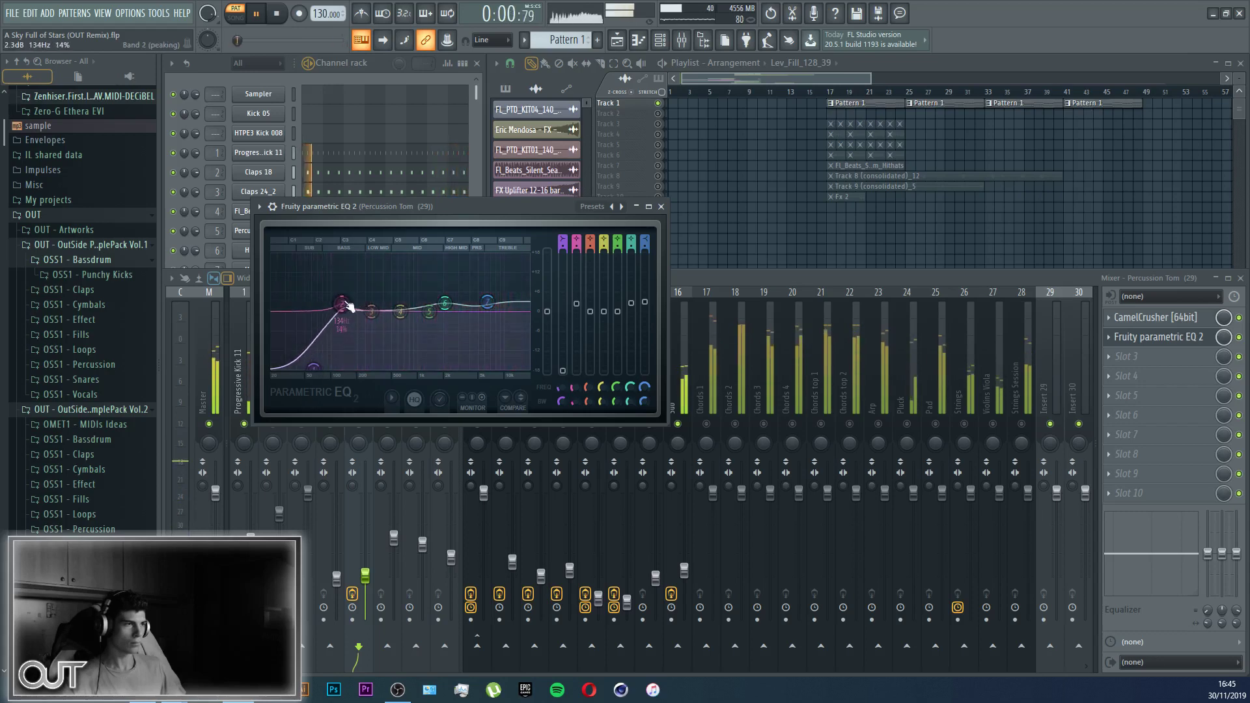
pyautogui.moveTo(547, 312); pyautogui.dragTo(547, 315)
pyautogui.press('Escape')
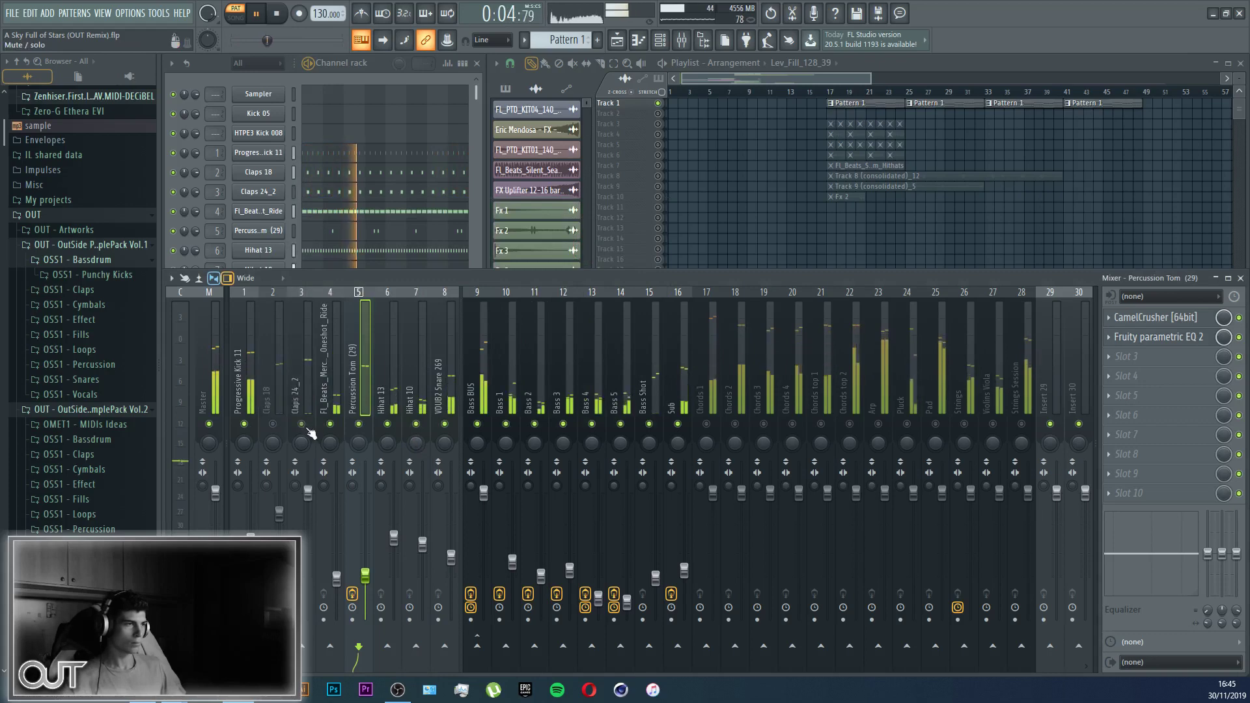
# Step: Set Claps 24_2 to about 79% and add Fruity Parametric EQ 2 with a low cut, band 3 boost and highs raised about 6.8 dB
pyautogui.click(307, 494)
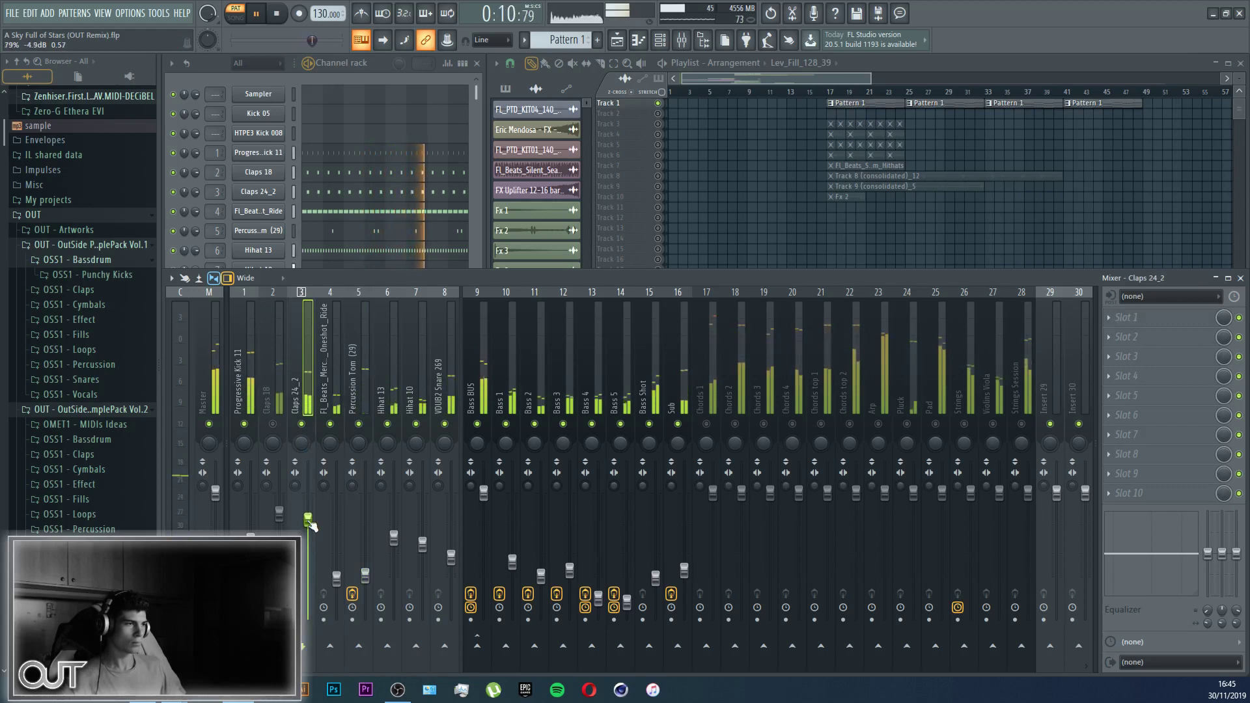
pyautogui.click(1140, 332)
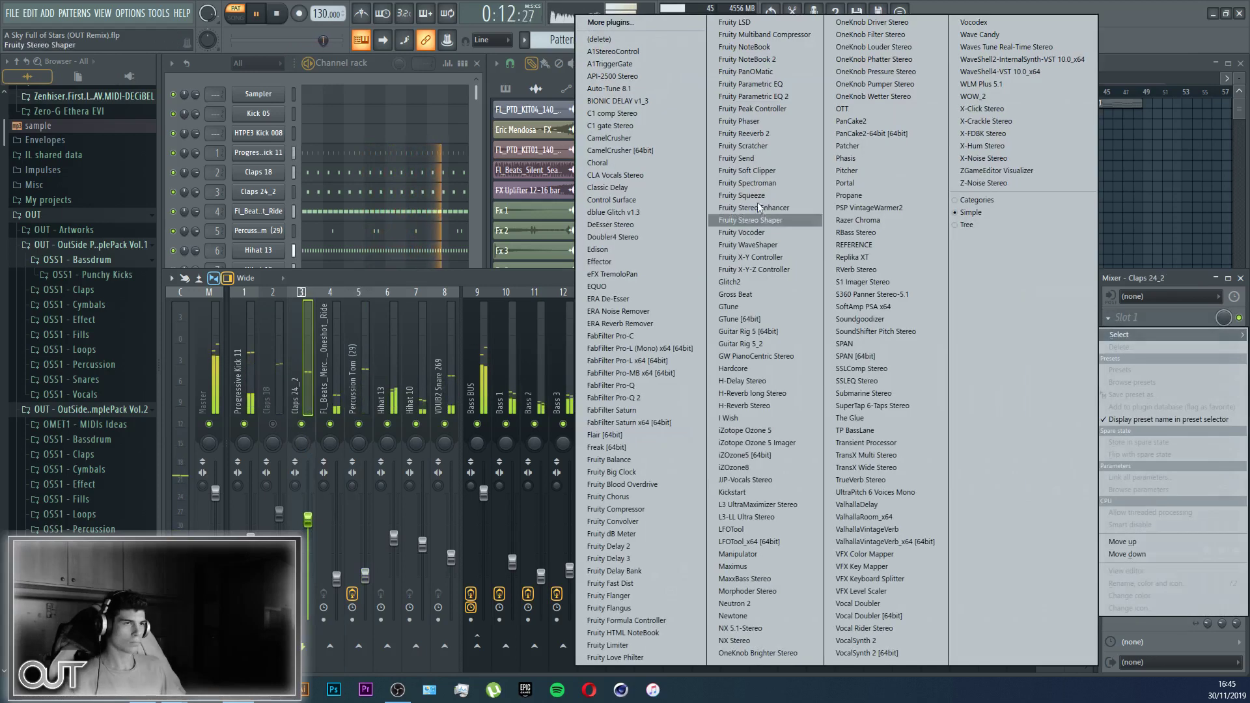
pyautogui.click(762, 114)
pyautogui.moveTo(228, 273); pyautogui.dragTo(235, 285)
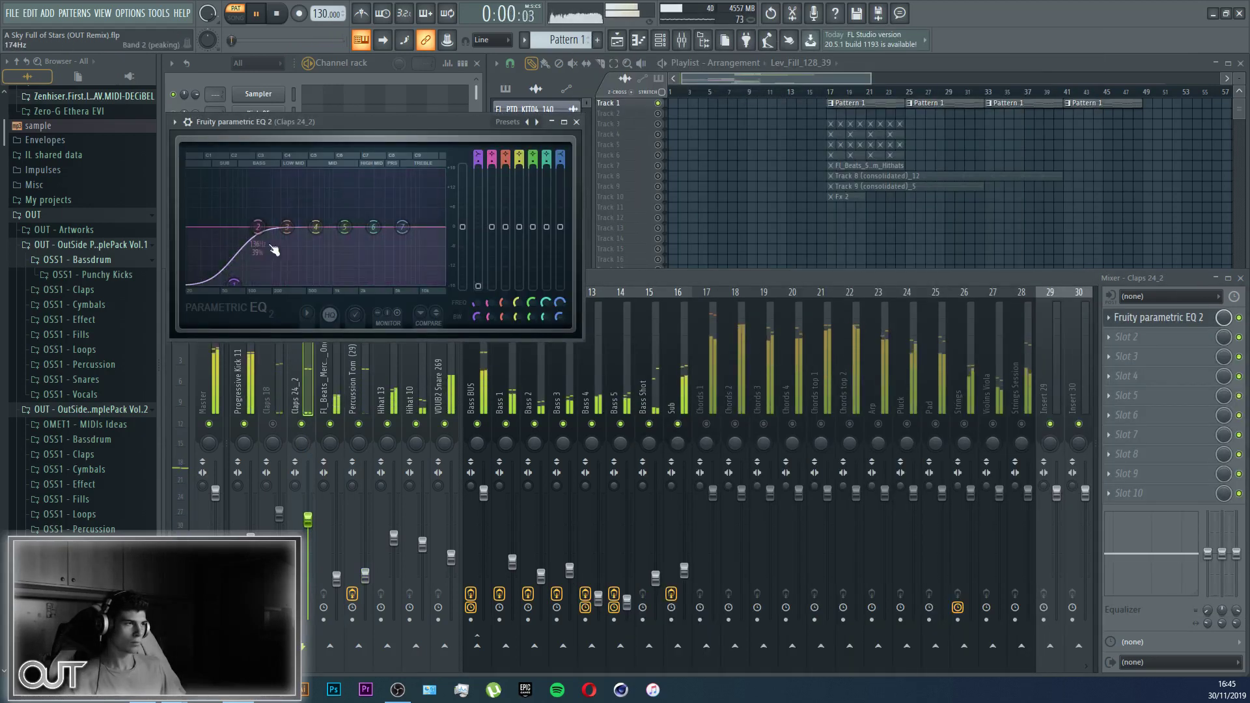
pyautogui.moveTo(286, 227); pyautogui.dragTo(278, 217)
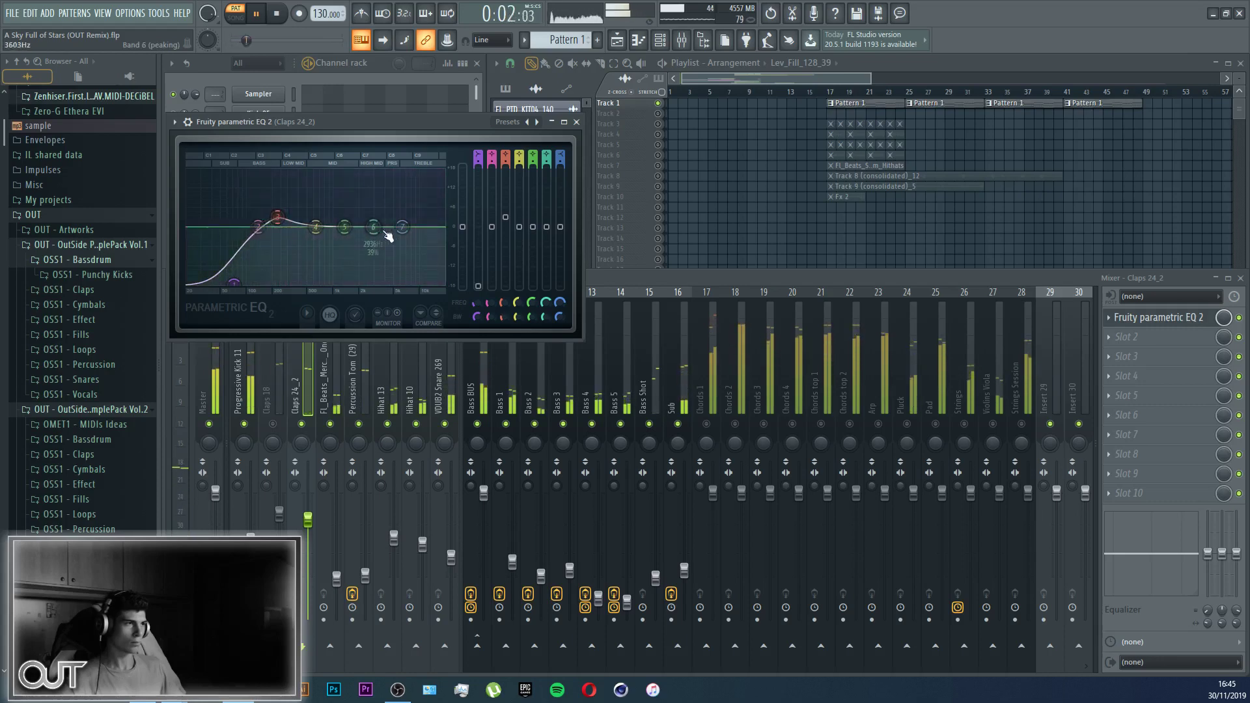
pyautogui.moveTo(404, 228)
pyautogui.mouseDown()
pyautogui.moveTo(408, 219)
pyautogui.moveTo(383, 234)
pyautogui.mouseUp()
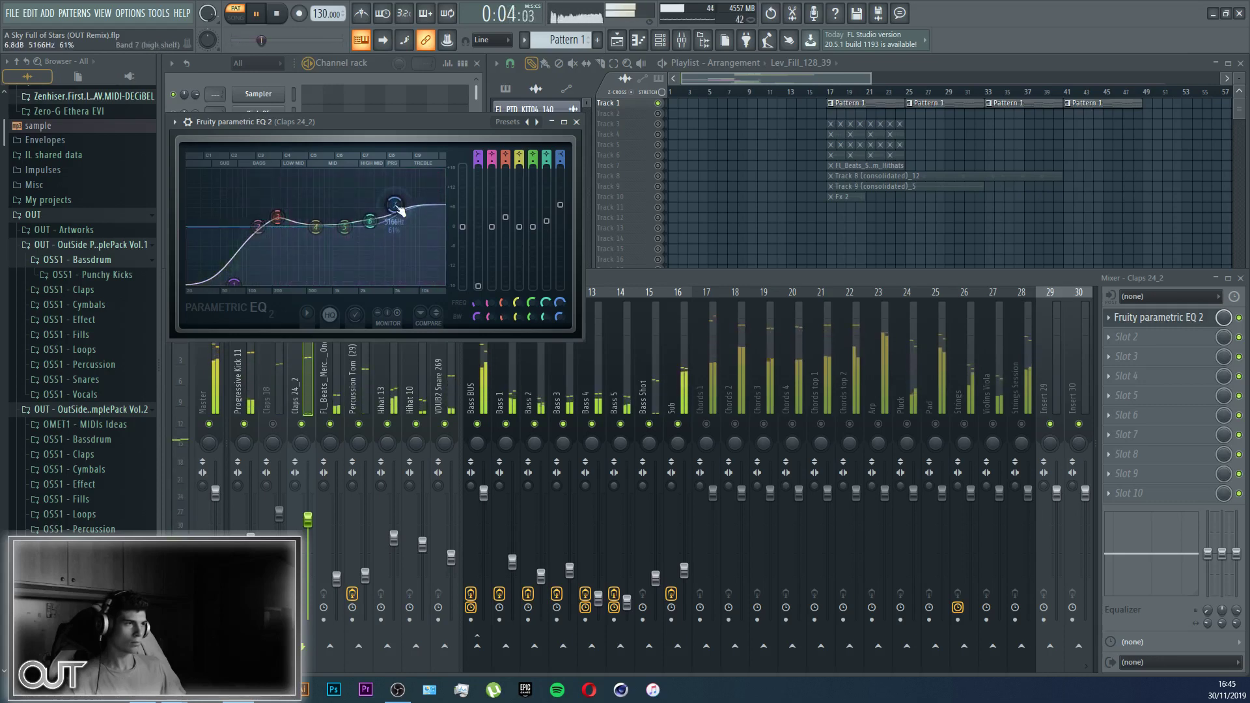
pyautogui.press('Escape')
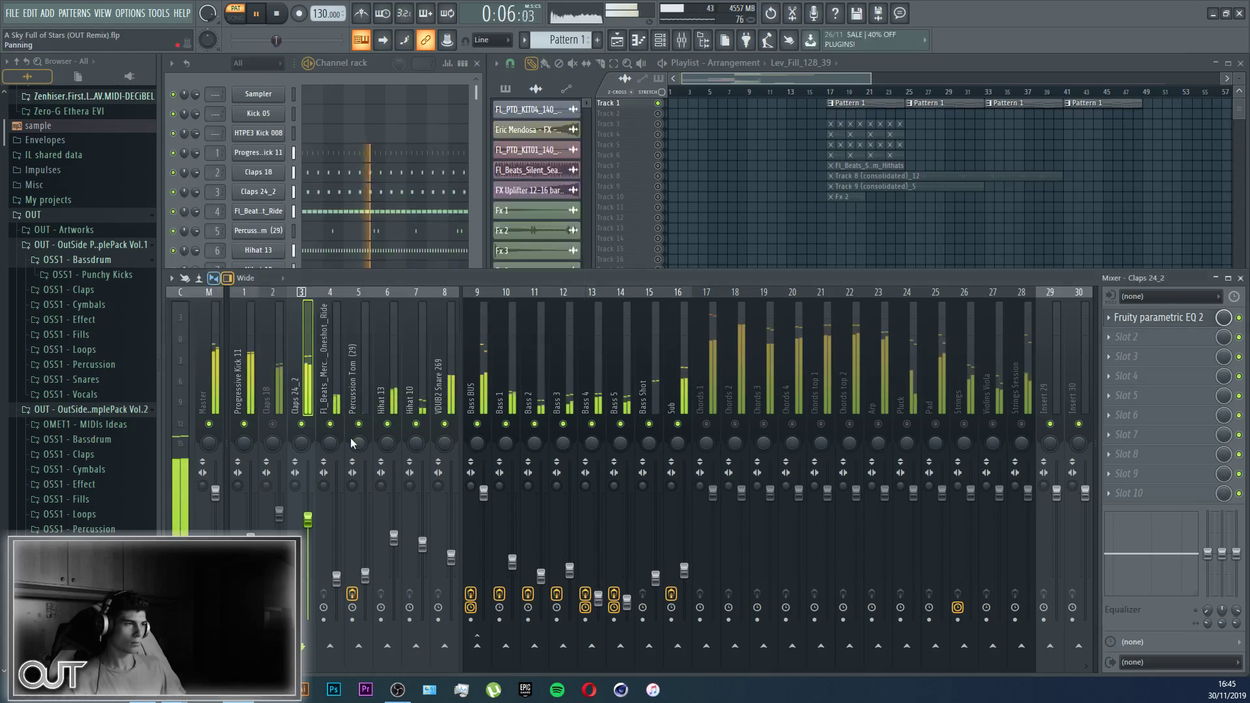
# Step: Check the Claps 18 equalizer, unmute that track, and slightly lower the Claps 18, Claps 24_2 and VDUB2 Snare 269 levels
pyautogui.click(1123, 319)
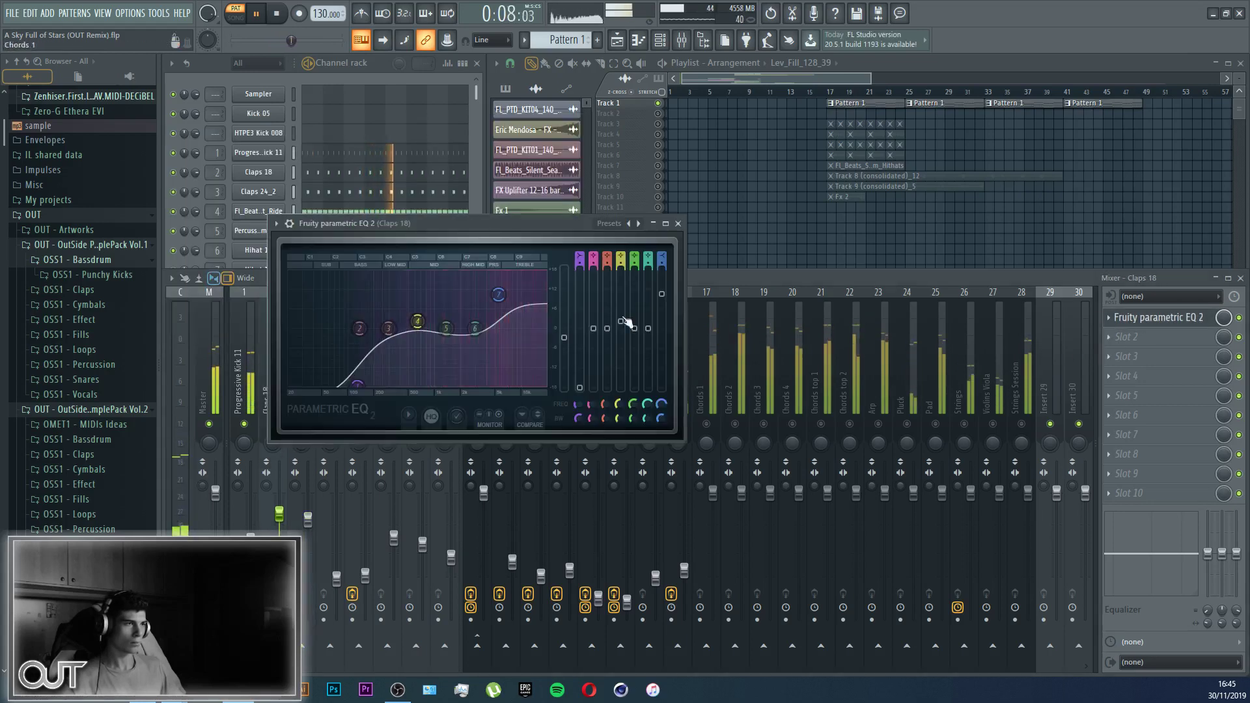
pyautogui.press('Escape')
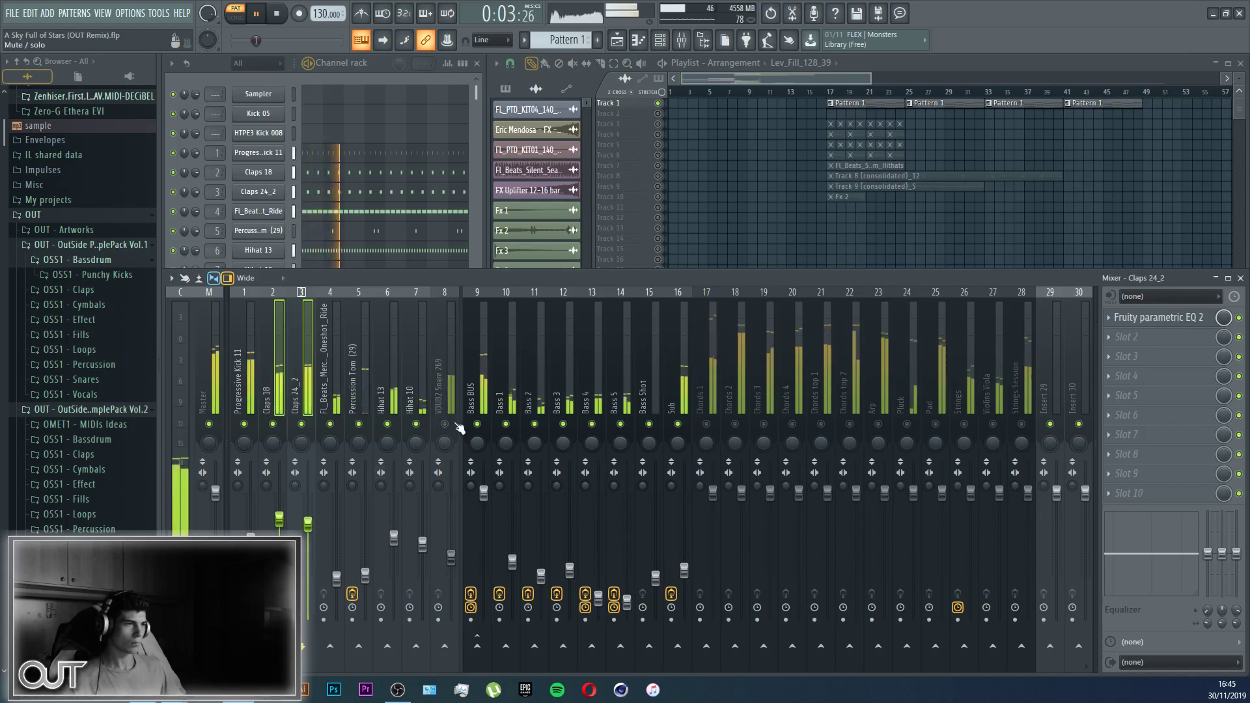
pyautogui.moveTo(450, 557); pyautogui.dragTo(451, 560)
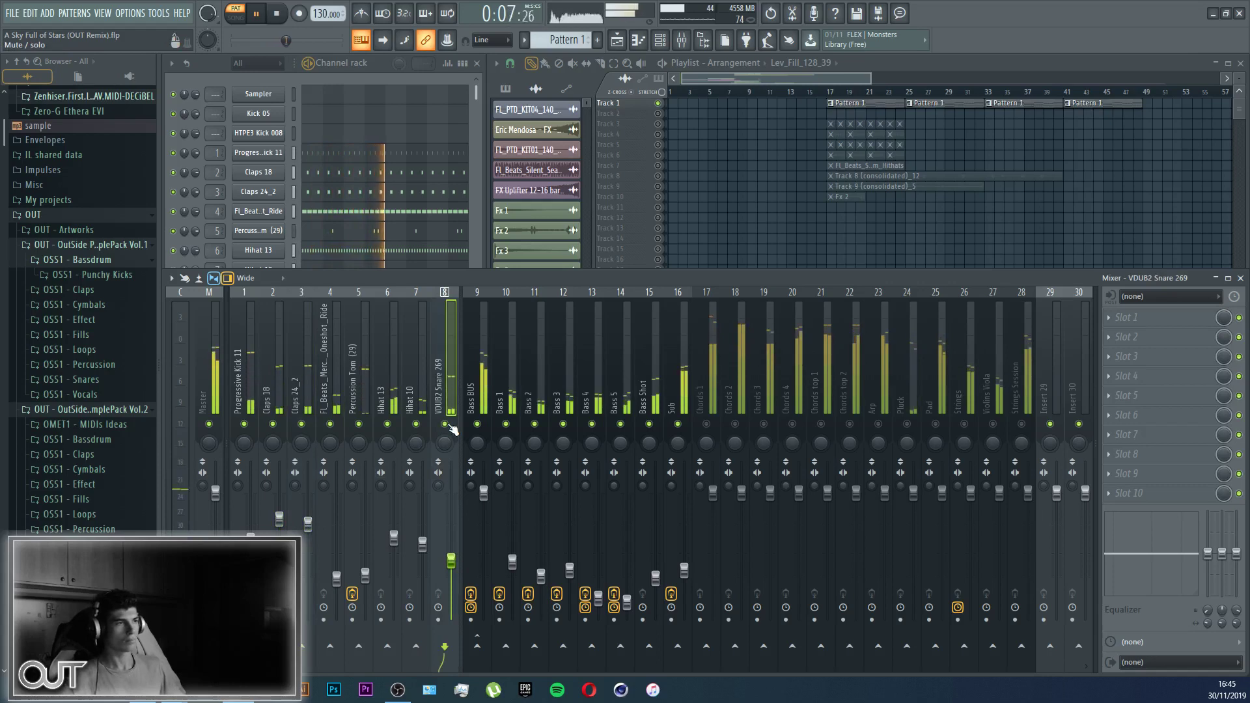
# Step: Inspect the VDUB2 Snare 269 sample in its channel settings, resume playback and bring the mixer back
pyautogui.press('F9')
pyautogui.press('space')
pyautogui.click(271, 290)
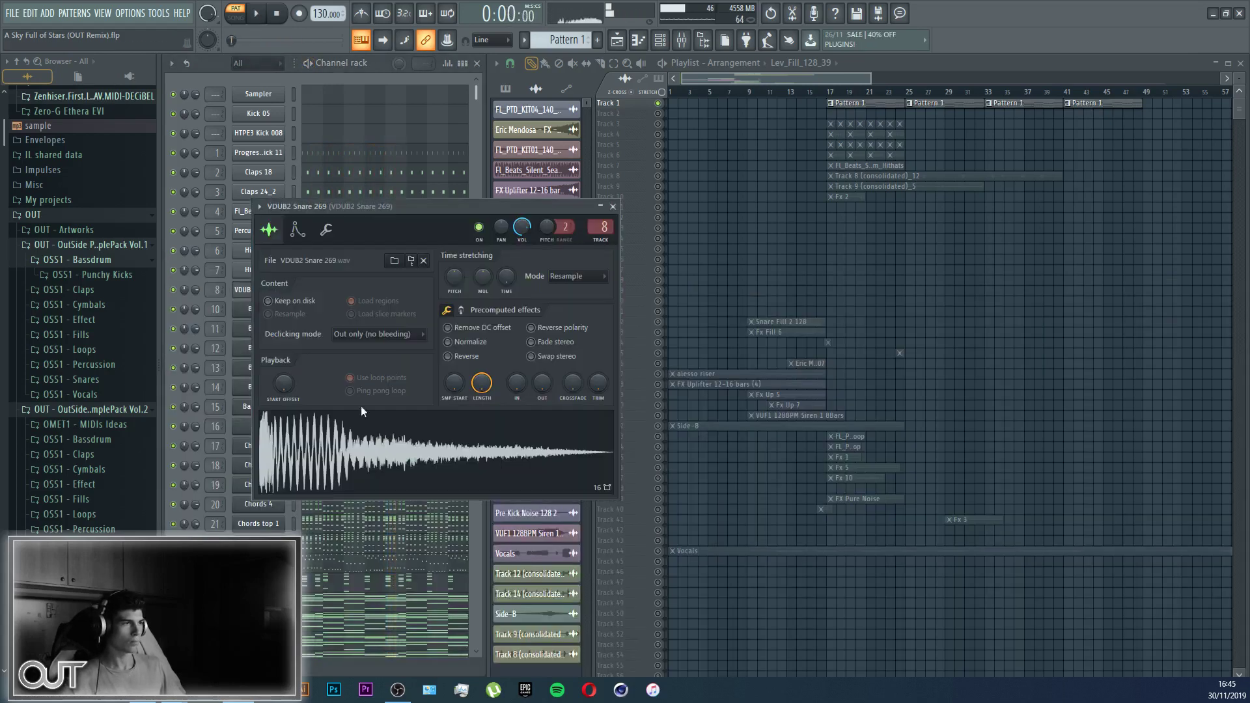
pyautogui.press('Escape')
pyautogui.press('space')
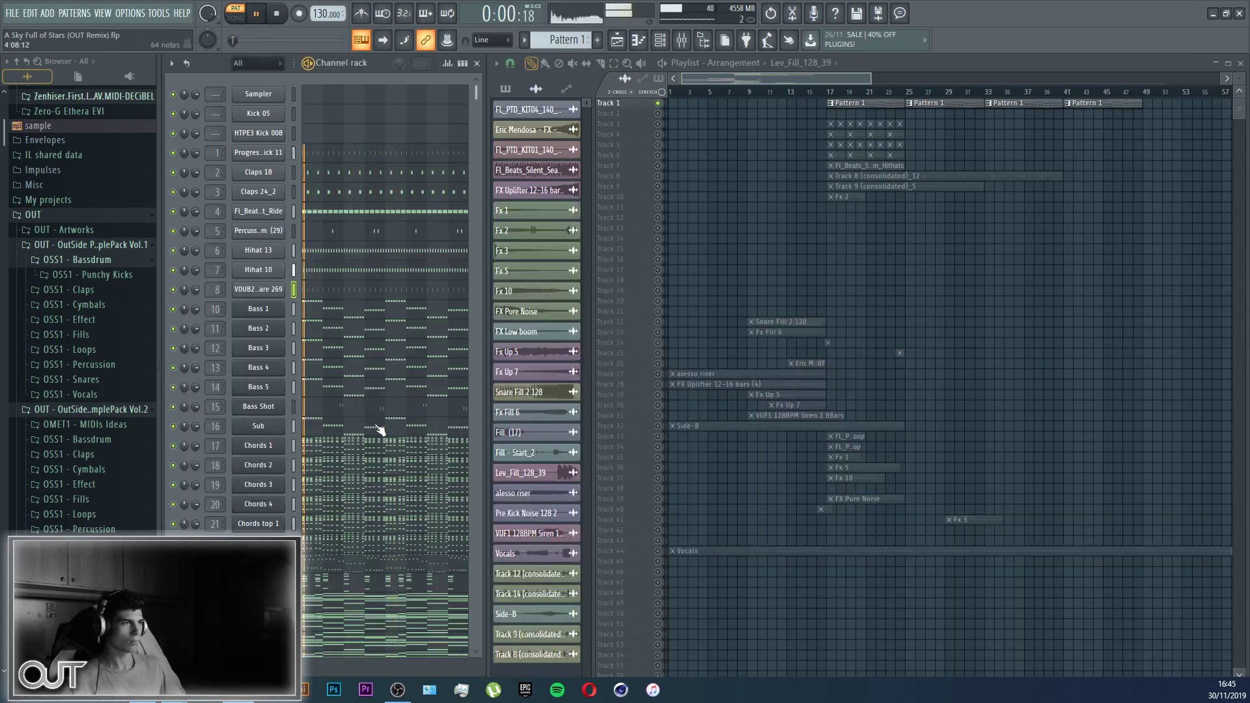
pyautogui.click(174, 291)
pyautogui.click(688, 46)
pyautogui.click(692, 49)
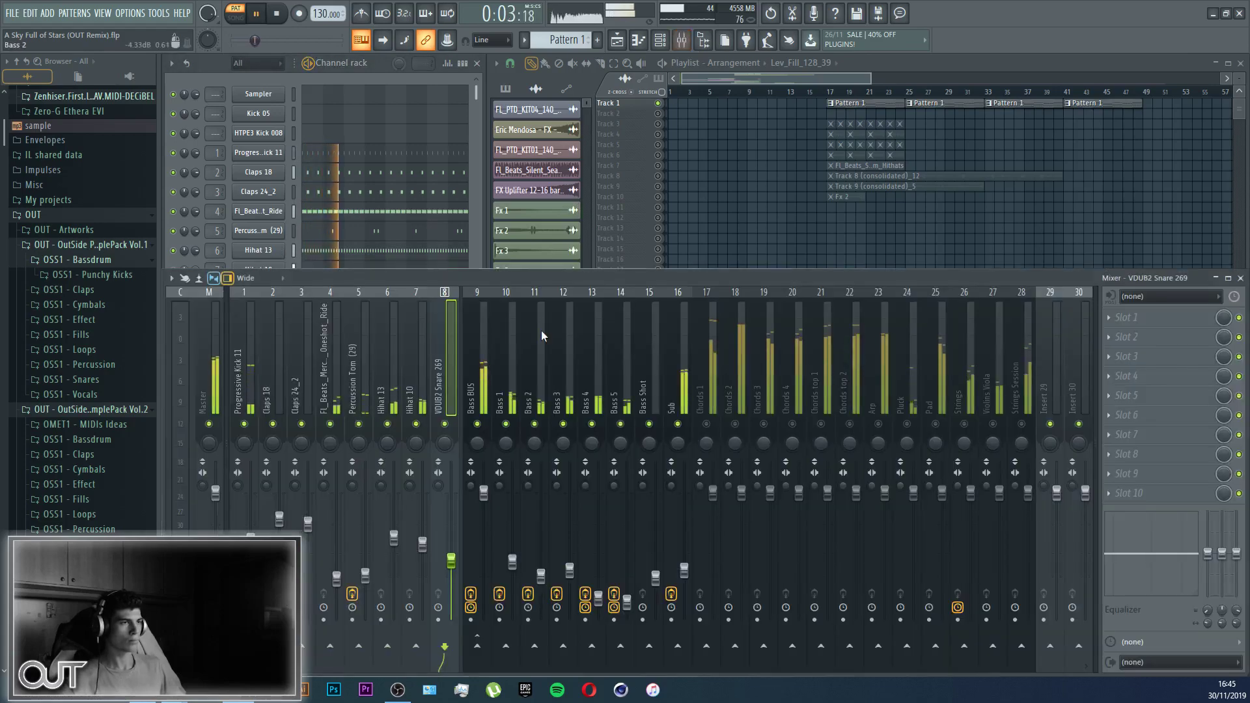
# Step: Add Fruity Parametric EQ 2 to Progressive Kick 11 with slight boosts on bands 2, 6 and 7
pyautogui.click(255, 375)
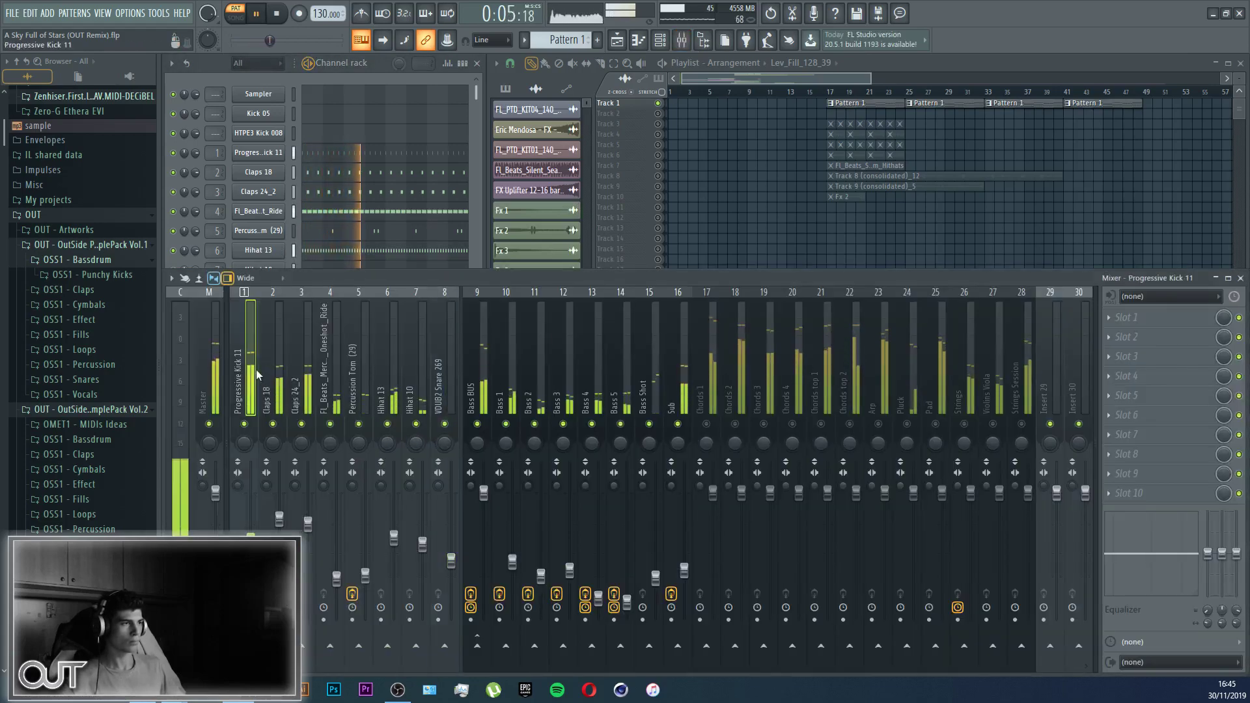
pyautogui.click(1130, 334)
pyautogui.click(762, 181)
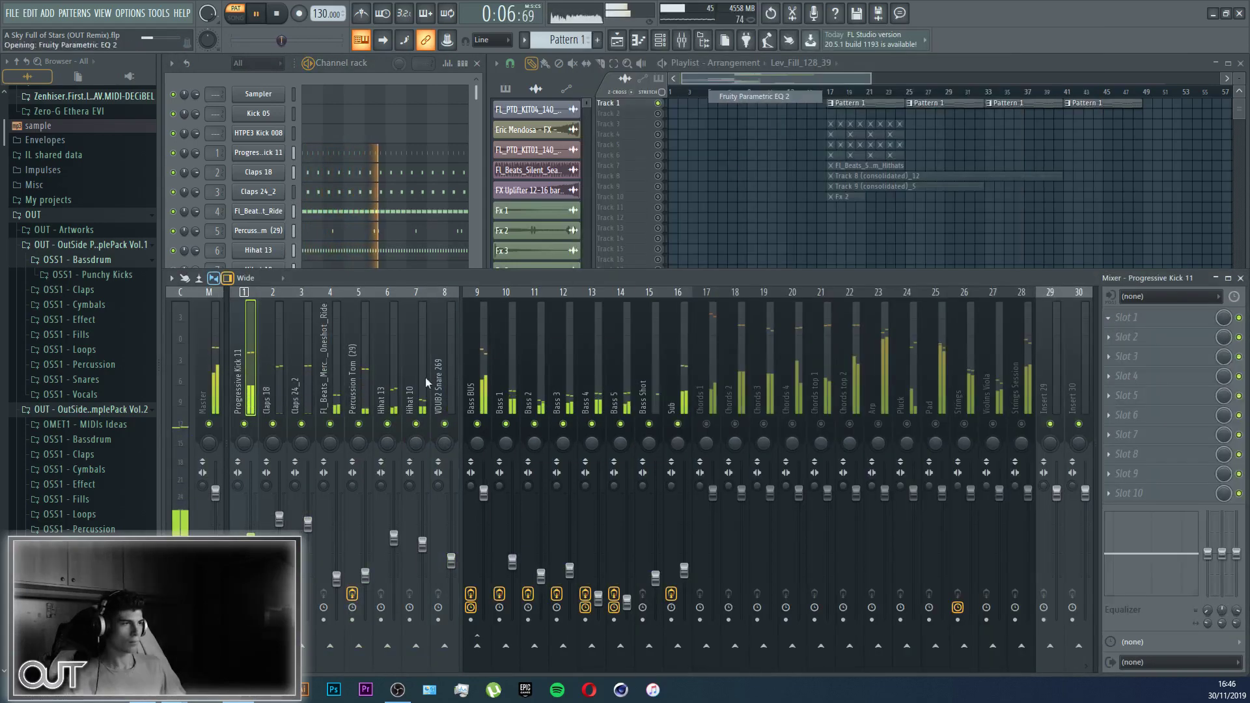
pyautogui.moveTo(470, 295)
pyautogui.mouseDown()
pyautogui.moveTo(419, 280)
pyautogui.moveTo(466, 289)
pyautogui.mouseUp()
pyautogui.moveTo(326, 297); pyautogui.dragTo(303, 285)
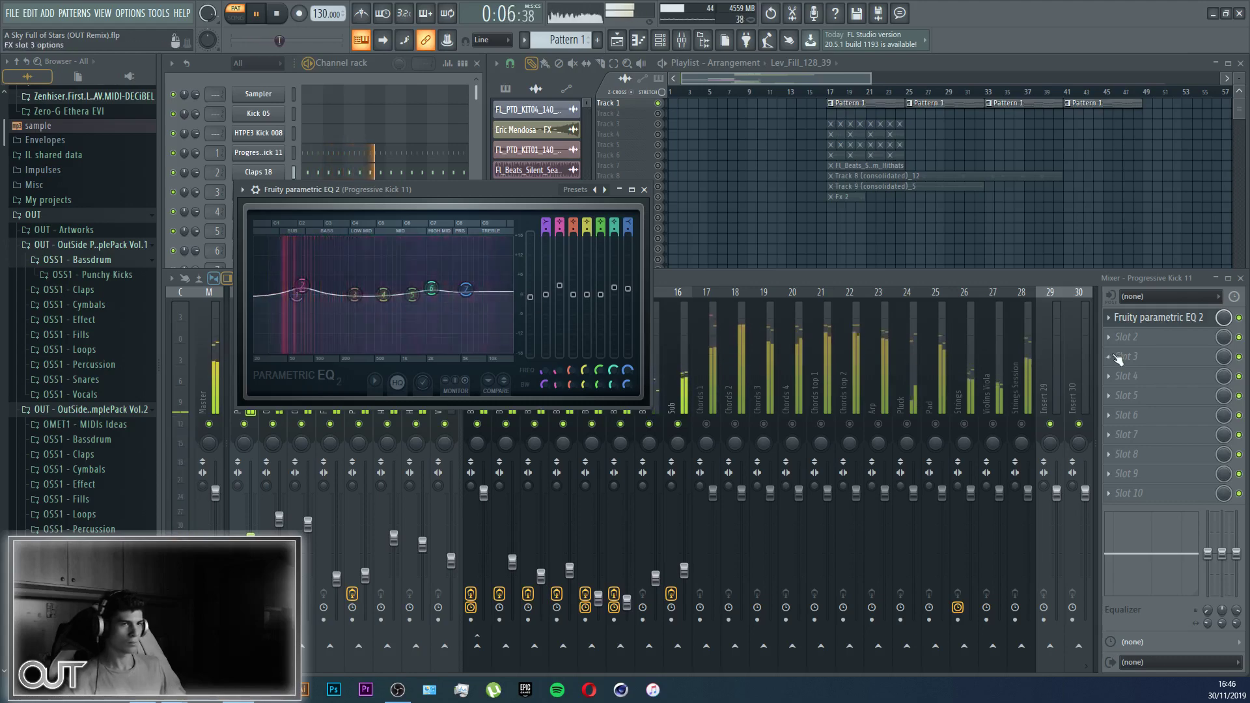
# Step: Solo Progressive Kick 11, add Soundgoodizer in slot 2 using a small amount of mode A, and compare it with bypass
pyautogui.click(1111, 336)
pyautogui.click(1111, 334)
pyautogui.rightClick(250, 436)
pyautogui.rightClick(246, 424)
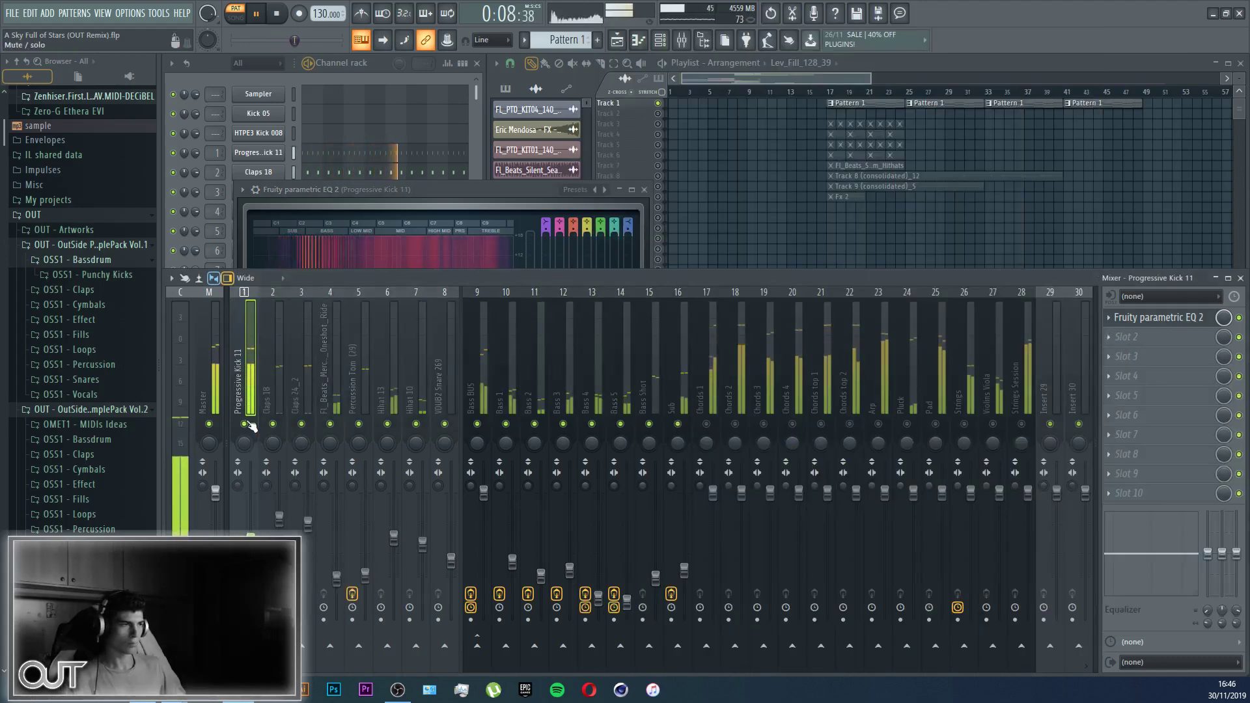
pyautogui.click(1120, 336)
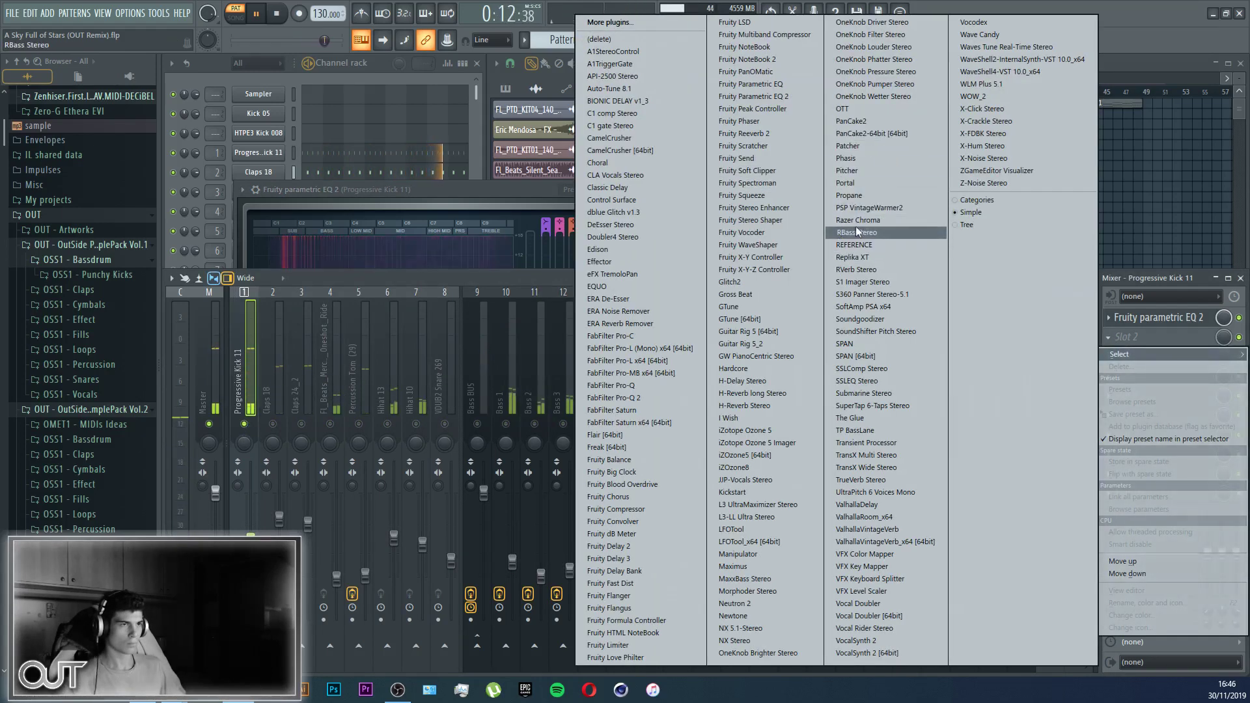
pyautogui.click(878, 316)
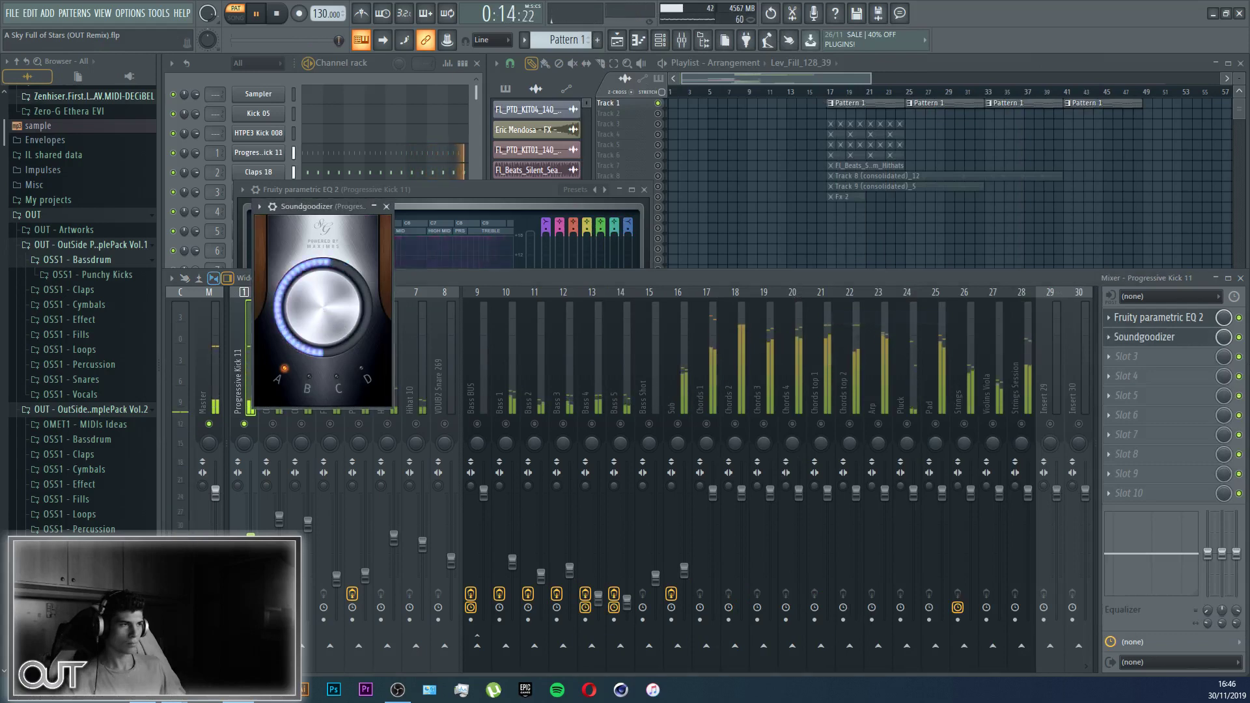
pyautogui.moveTo(325, 314); pyautogui.dragTo(325, 301)
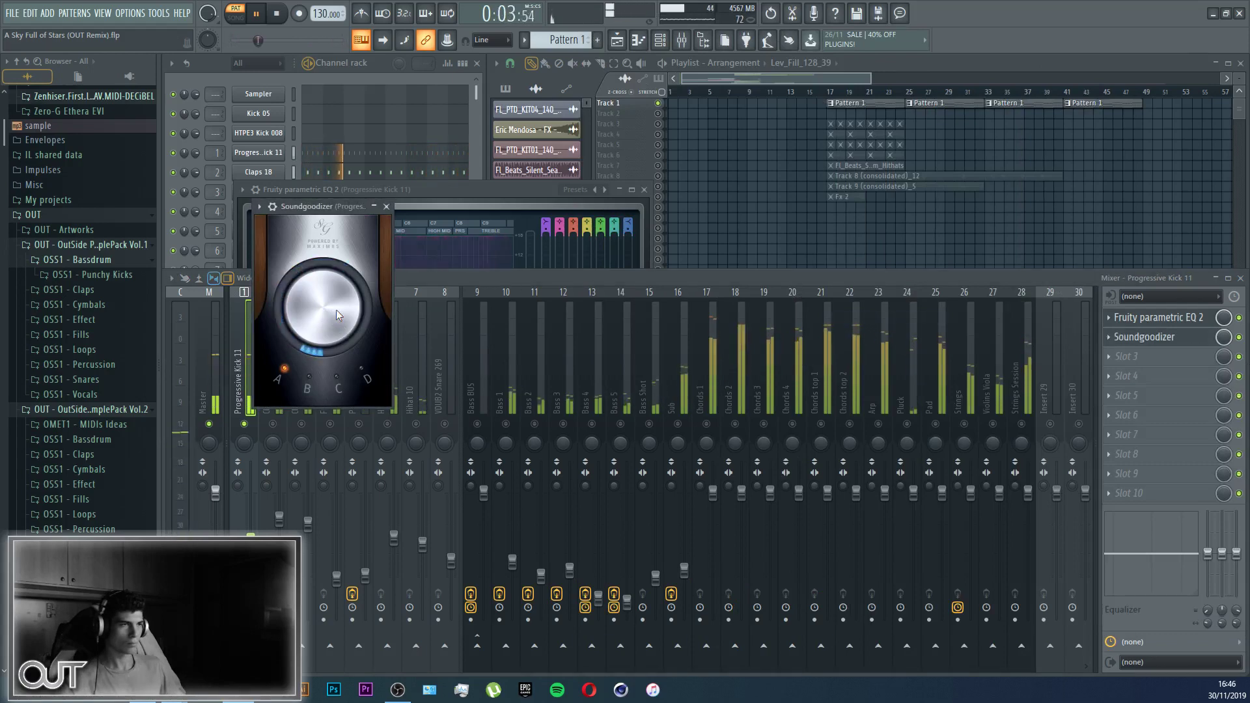
pyautogui.press('Escape')
pyautogui.click(1240, 338)
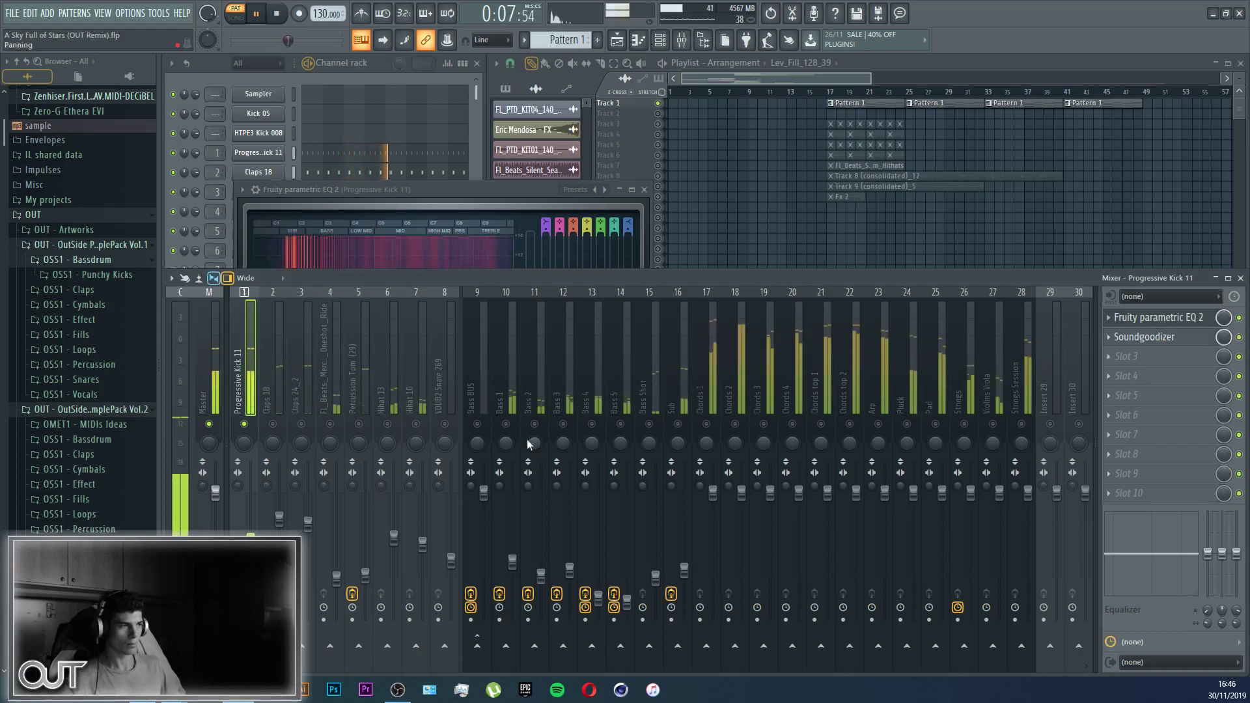
# Step: Adjust the Progressive Kick 11 level to about 64% (-8.7 dB) and unmute the other drums, Bass BUS and Bass 1 to 5
pyautogui.moveTo(251, 541); pyautogui.dragTo(250, 538)
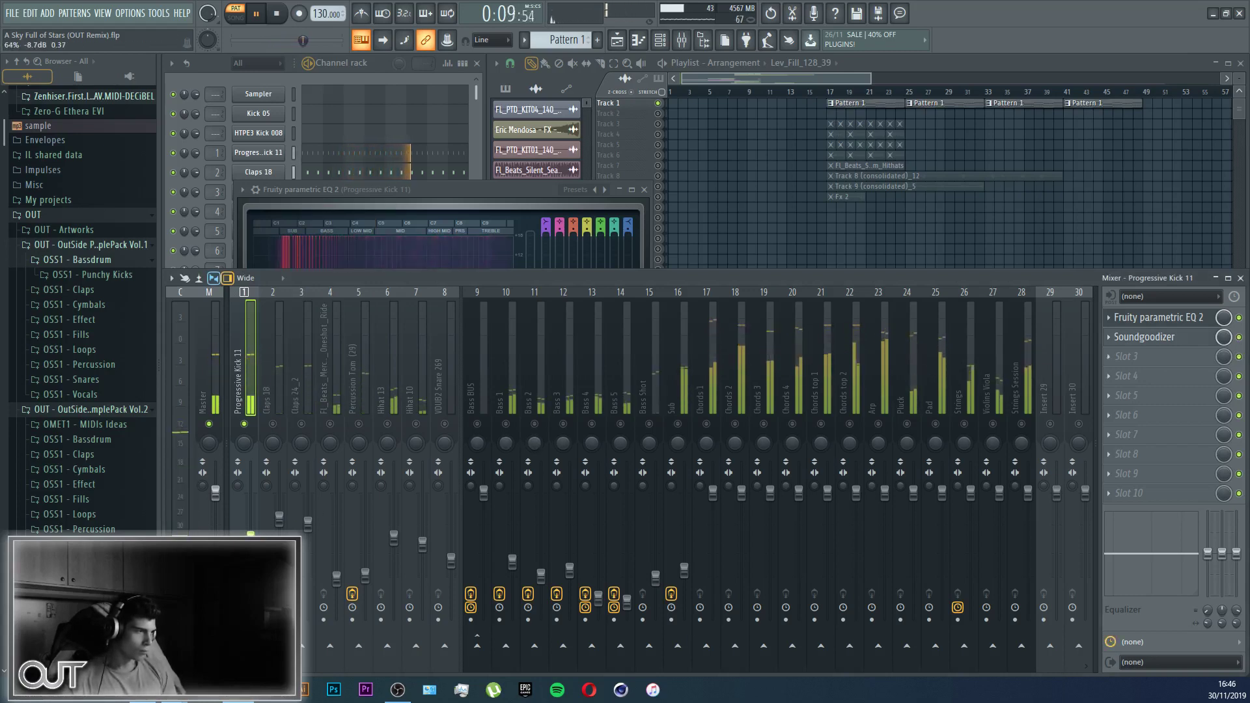
pyautogui.click(273, 424)
pyautogui.moveTo(293, 426); pyautogui.dragTo(512, 428)
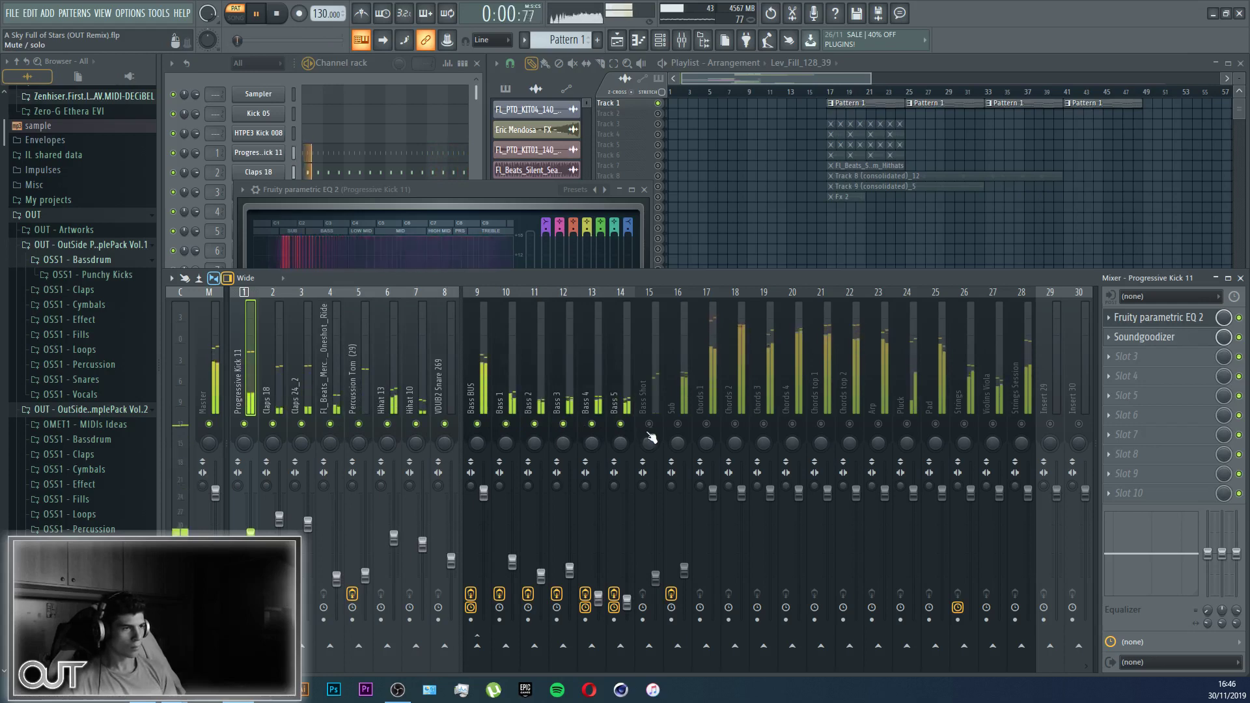
# Step: Temporarily mute Hihat 13 and Hihat 10 while slightly raising the ride level and lowering Percussion Tom (29)
pyautogui.click(415, 425)
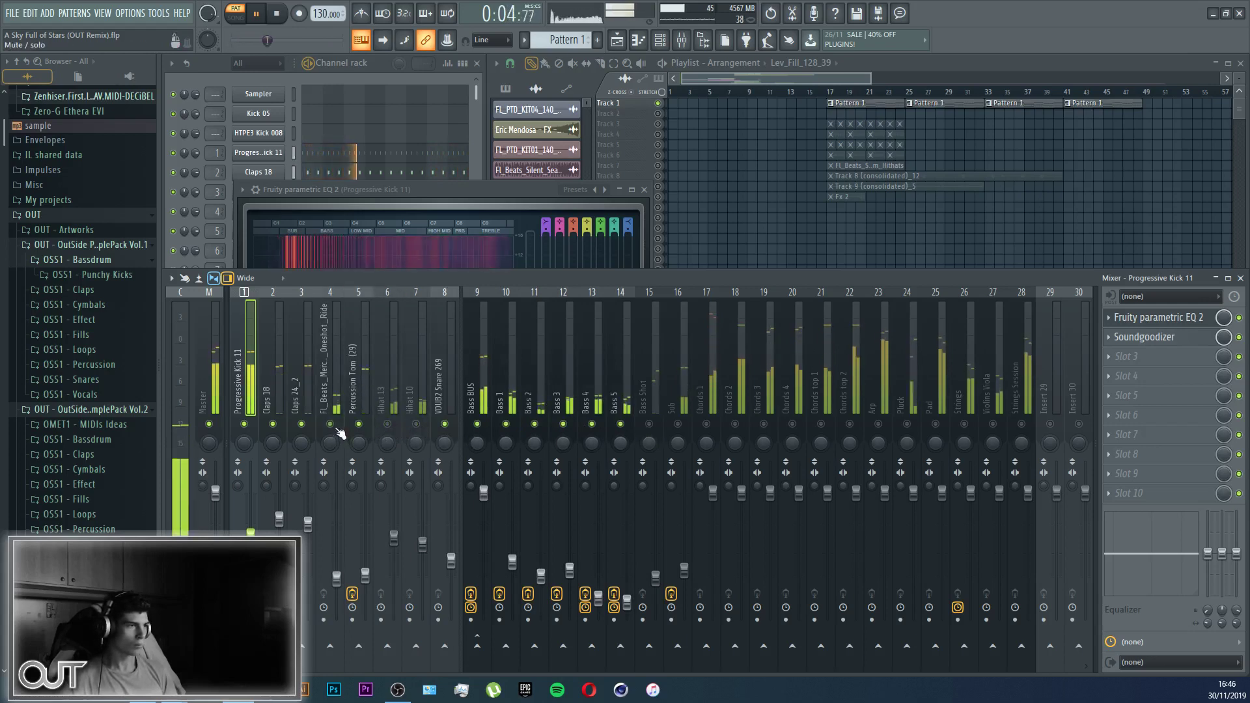
pyautogui.click(366, 564)
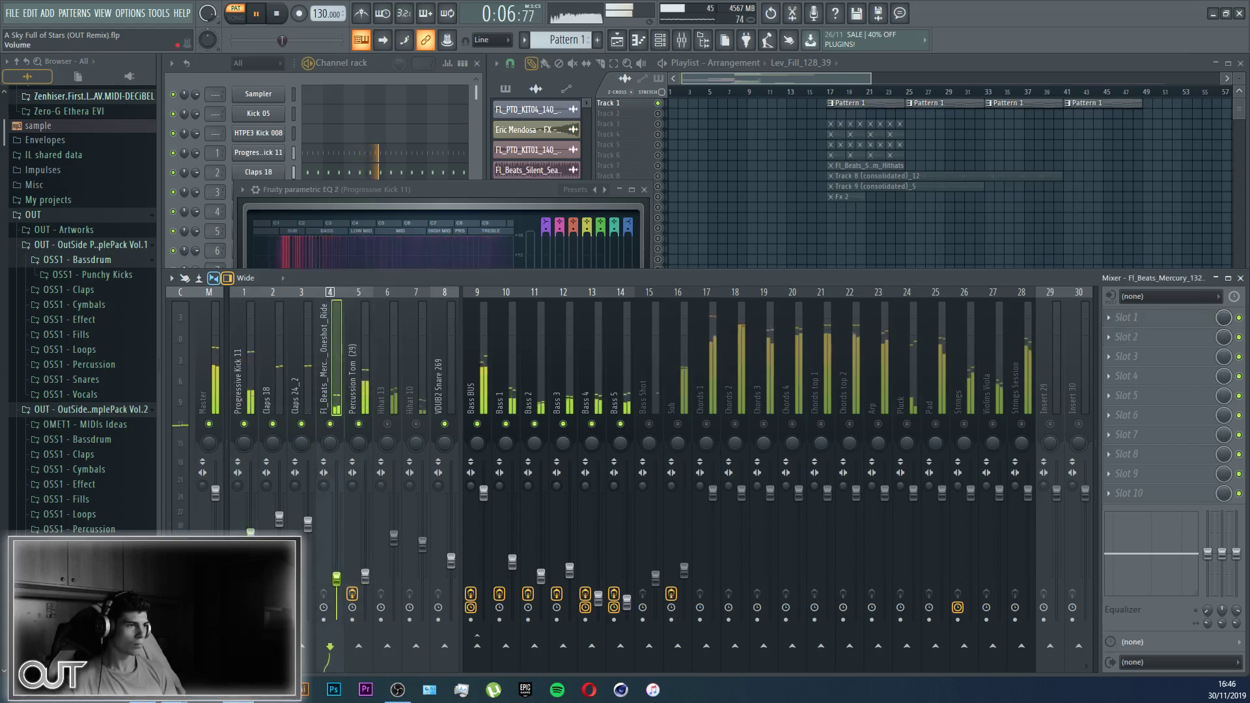
pyautogui.click(337, 578)
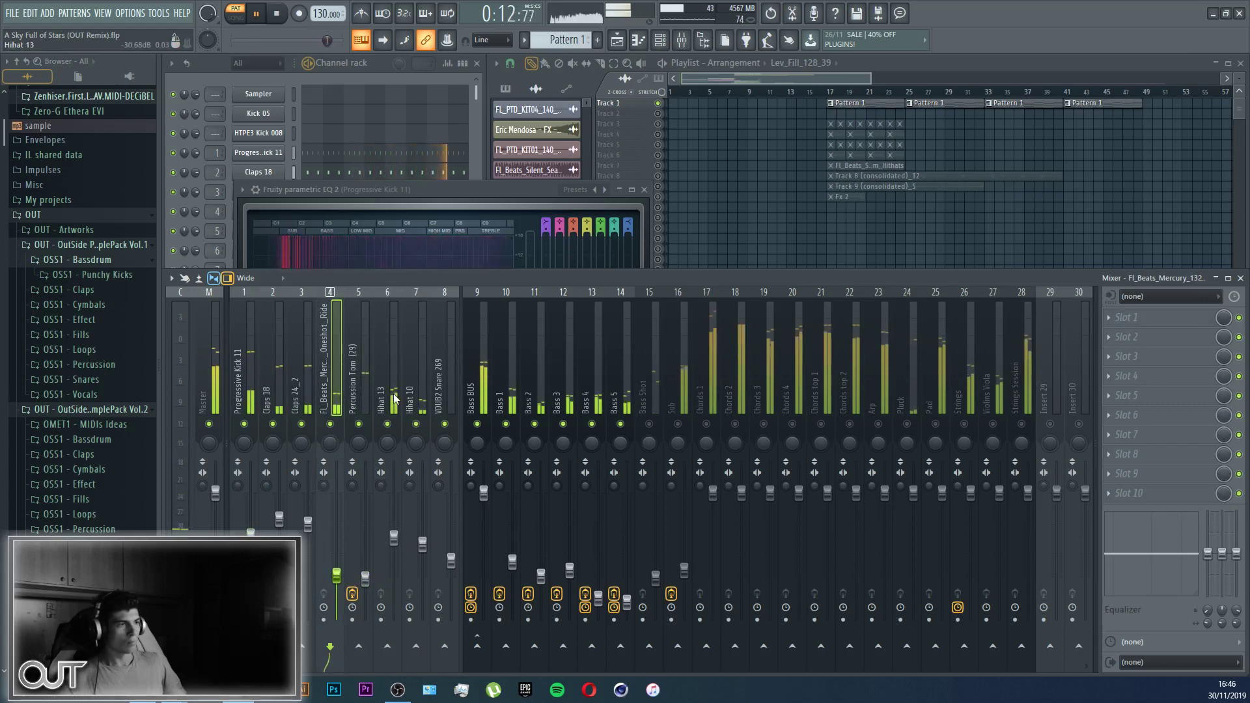
# Step: Solo Hihat 13 and add Kickstart in slot 5 with its mix set to 73%
pyautogui.rightClick(388, 424)
pyautogui.click(391, 414)
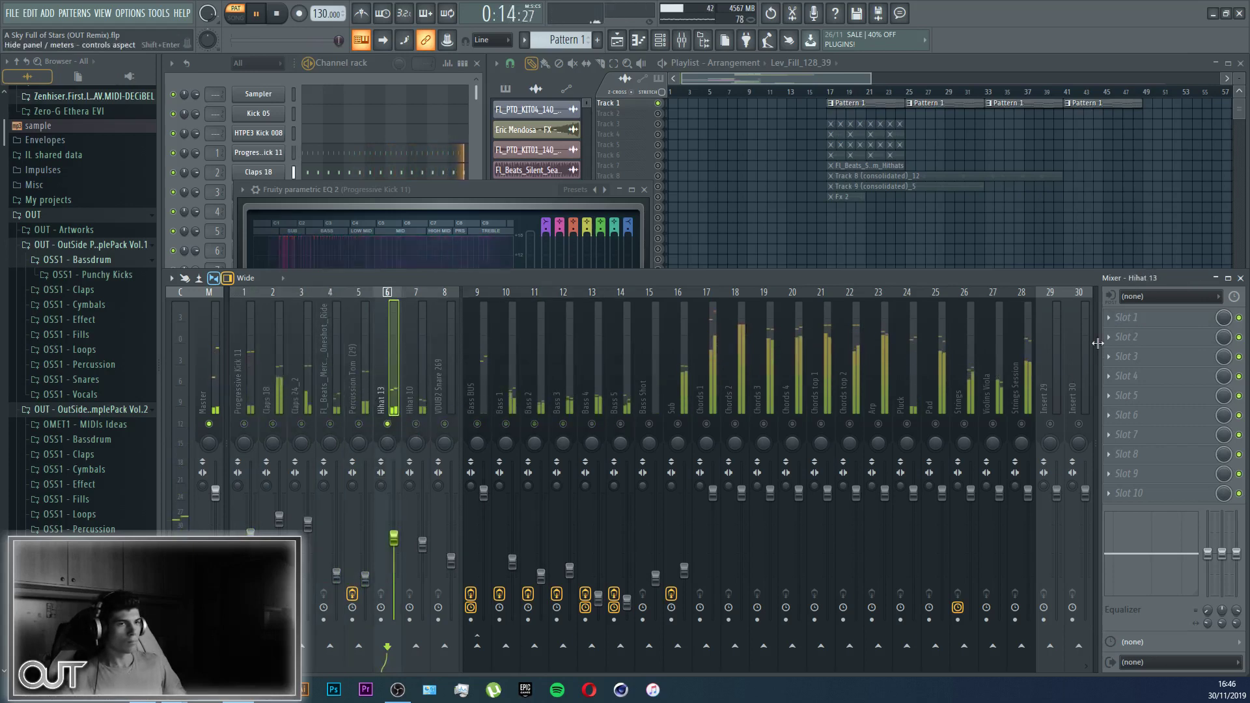
pyautogui.click(1118, 394)
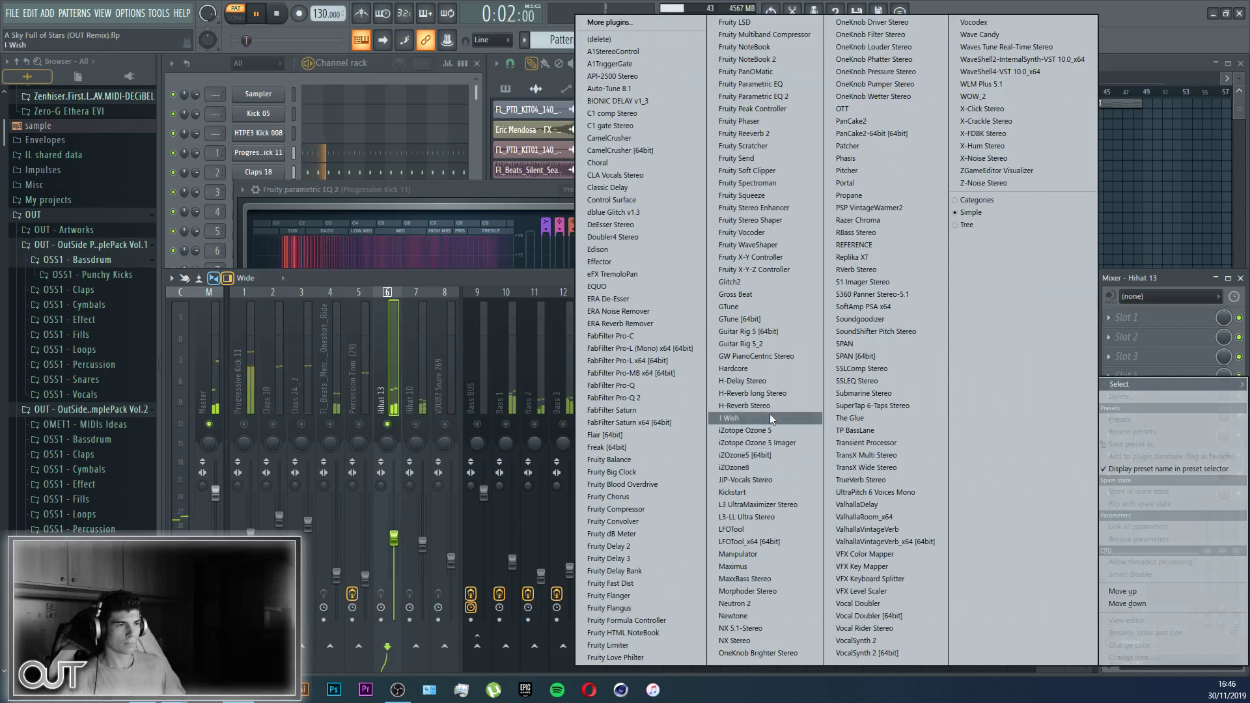
pyautogui.click(749, 492)
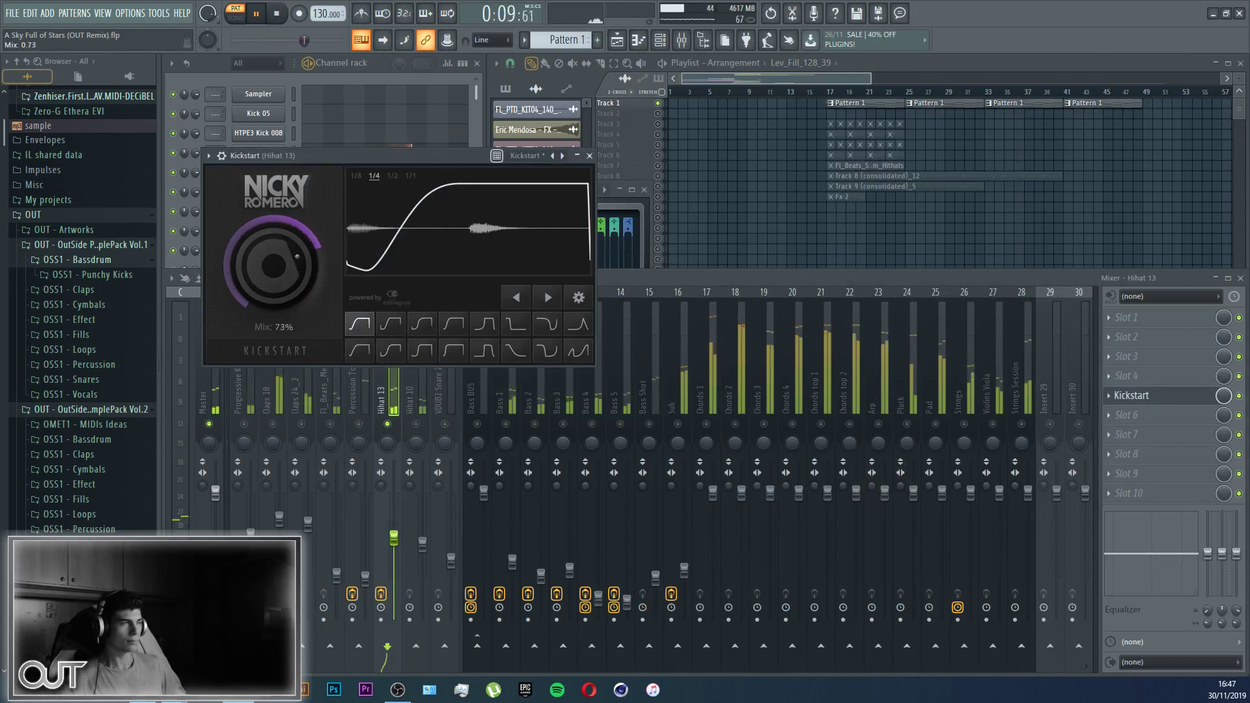
pyautogui.press('Escape')
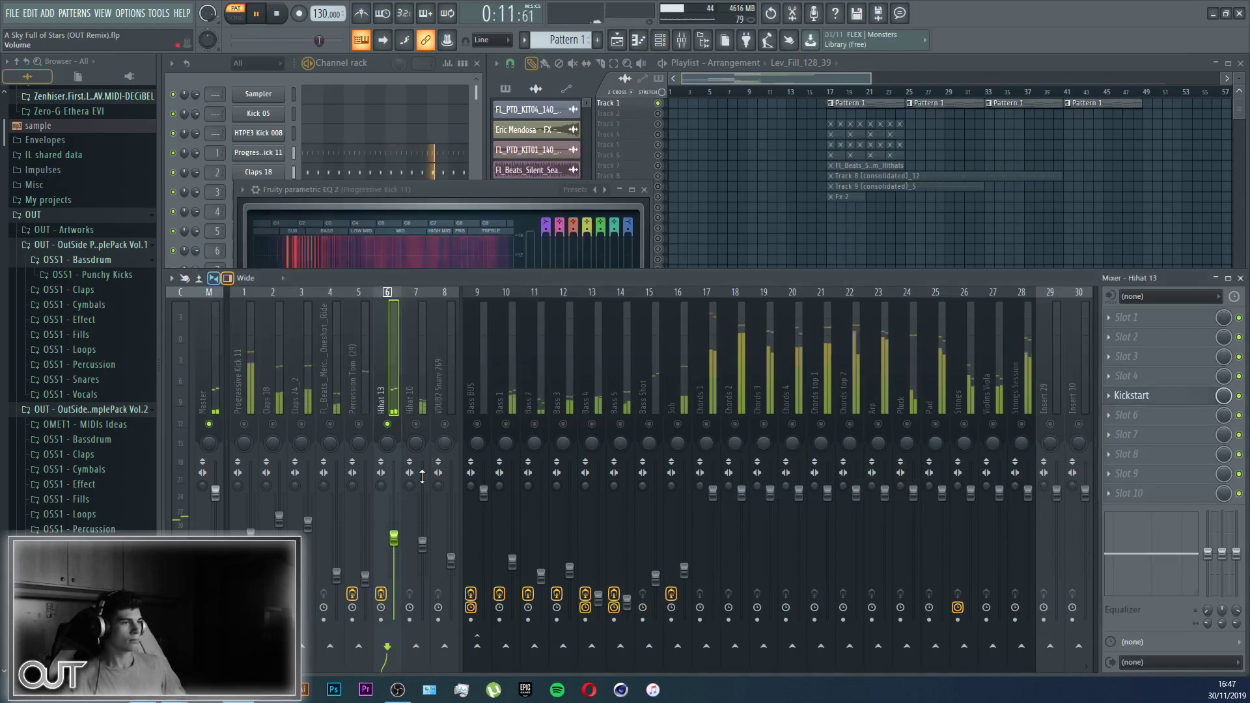
# Step: Unmute Hihat 10 and add Classic Delay in slot 1 with ping-pong and a synced 3/16 delay, fine-tuning the track level
pyautogui.click(411, 424)
pyautogui.click(1133, 317)
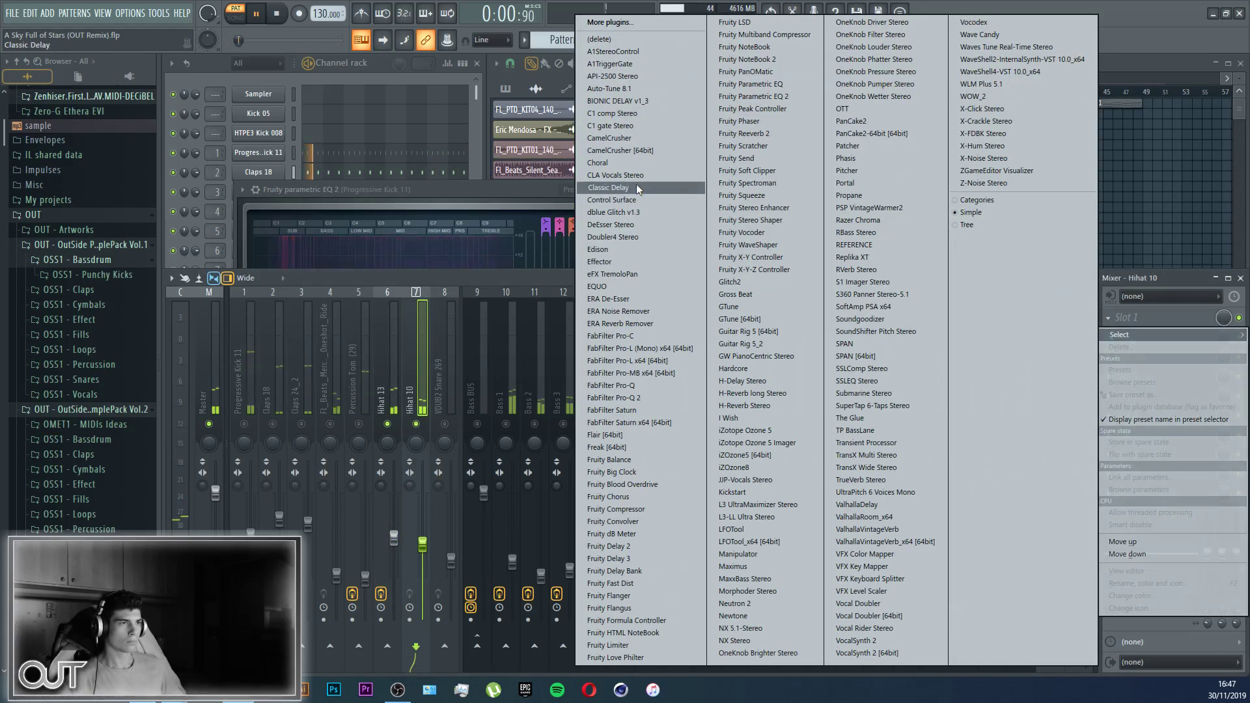
pyautogui.click(637, 189)
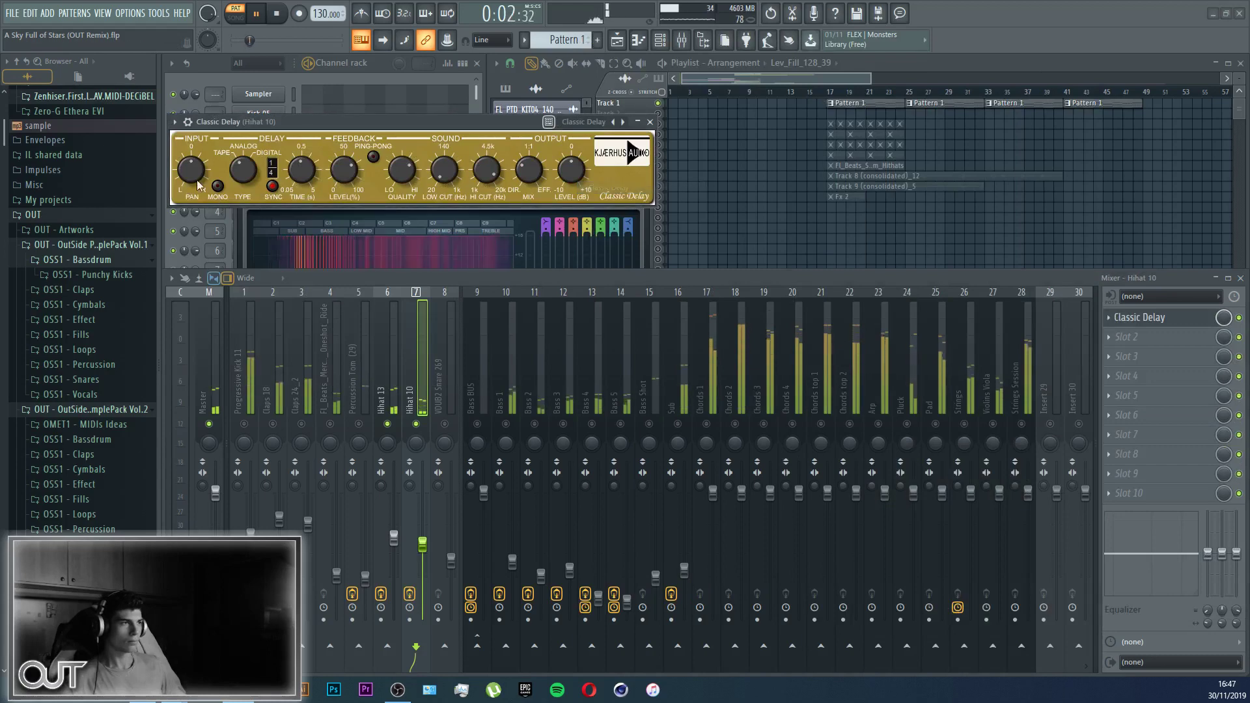
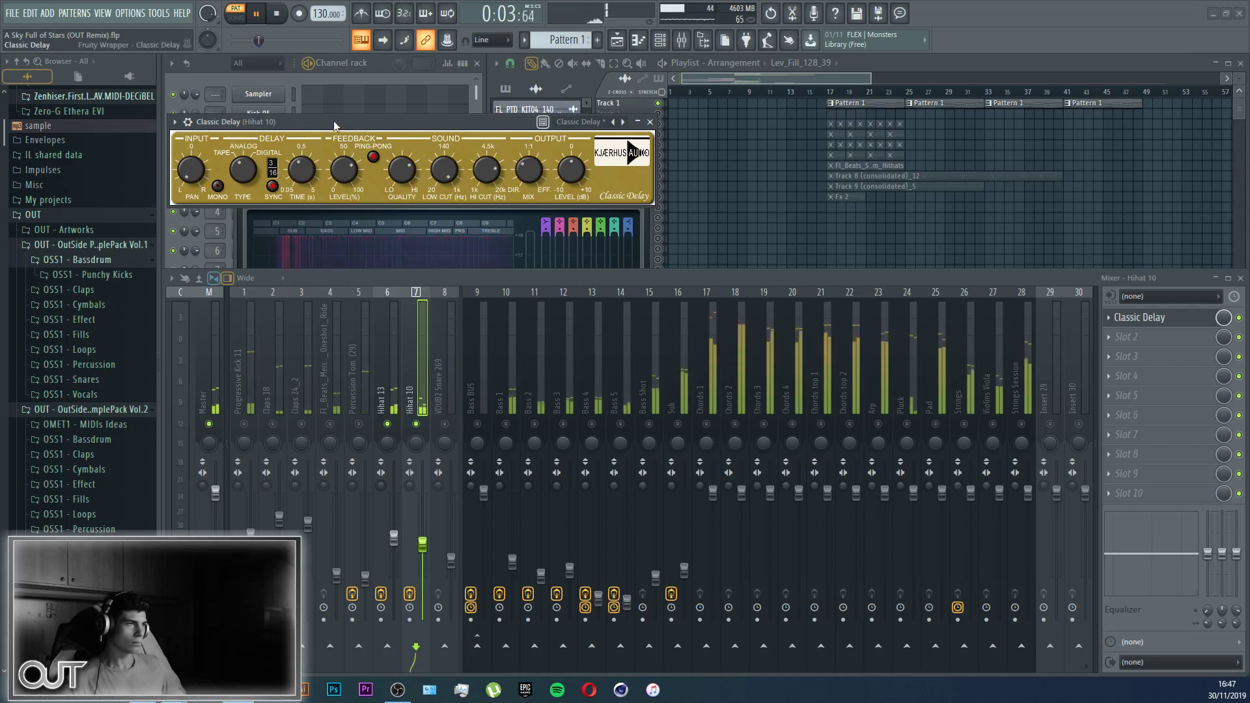
pyautogui.moveTo(335, 125); pyautogui.dragTo(422, 166)
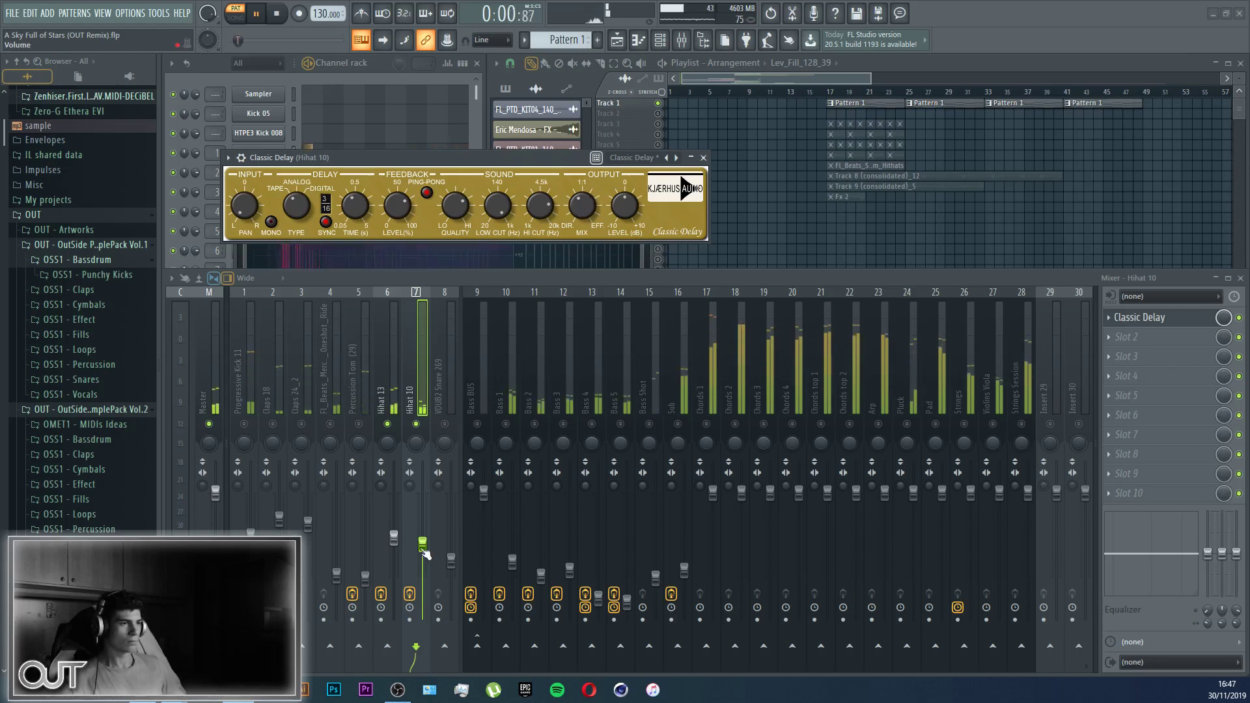
pyautogui.moveTo(422, 551); pyautogui.dragTo(423, 549)
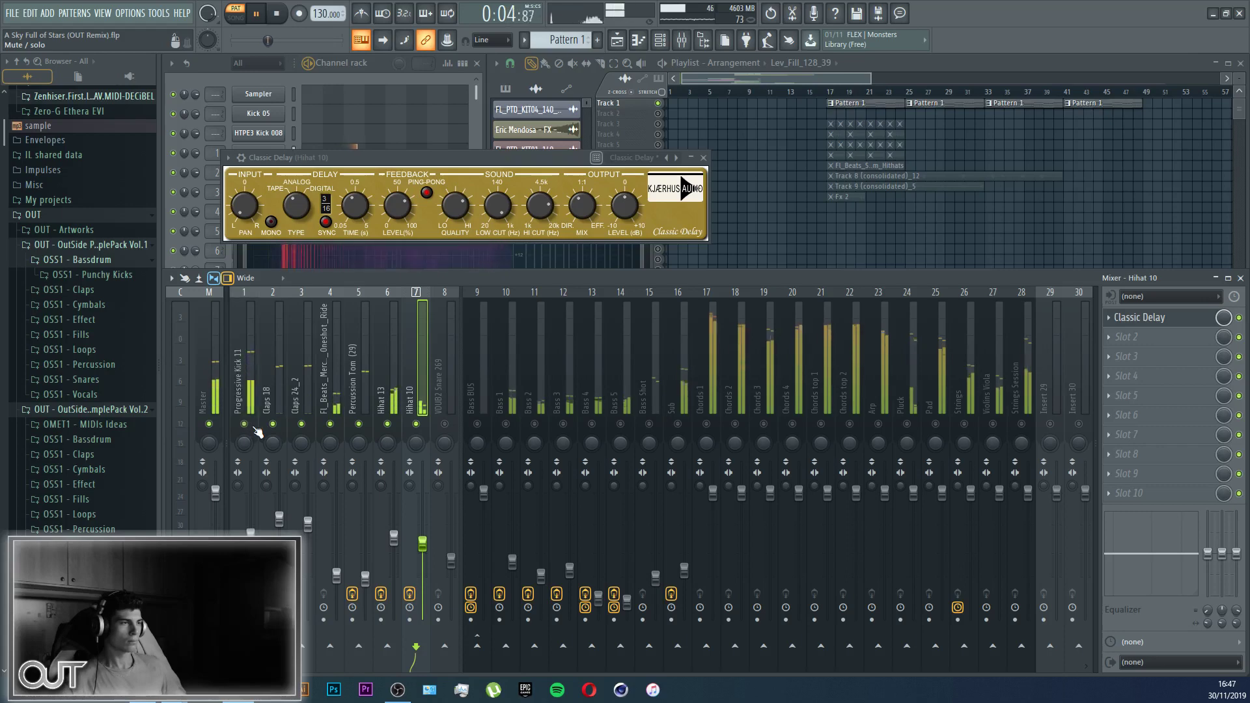
# Step: Route Chords 1 through Chords top 2 only to Insert 29 and rename that insert Chods BUS
pyautogui.click(477, 424)
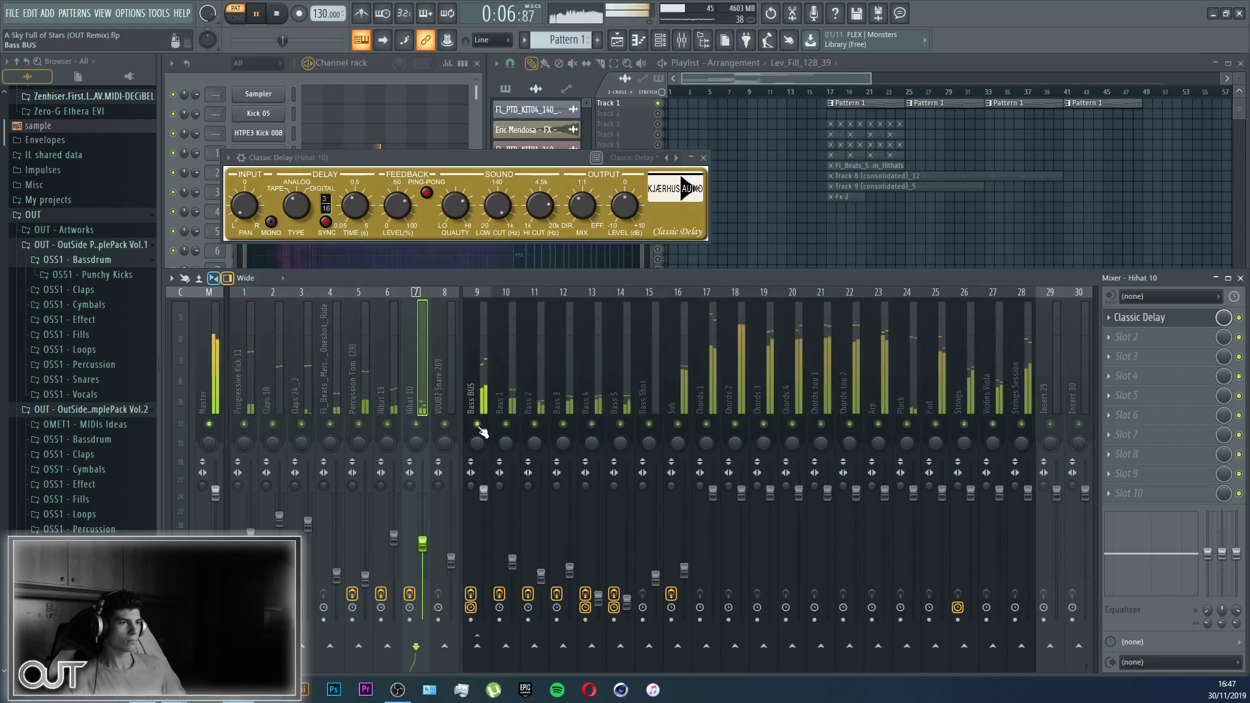
pyautogui.moveTo(718, 430); pyautogui.dragTo(859, 373)
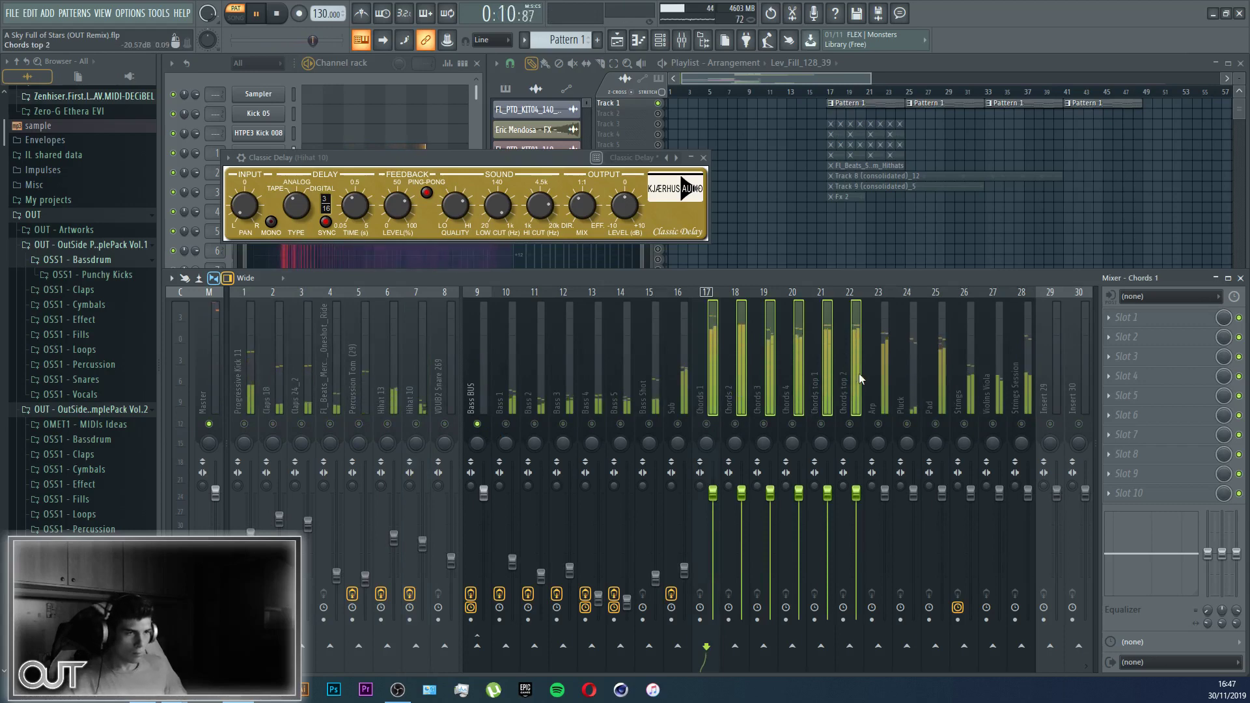
pyautogui.scroll(-3, 858, 373)
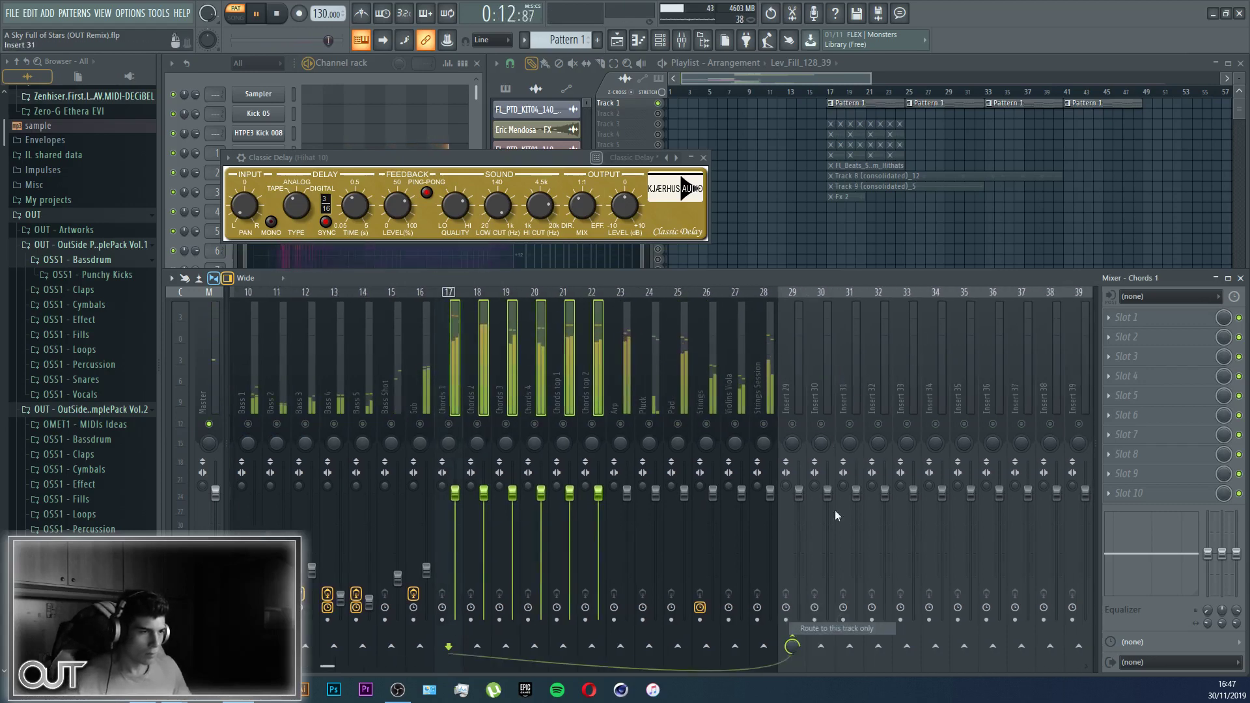
pyautogui.rightClick(801, 299)
pyautogui.click(842, 304)
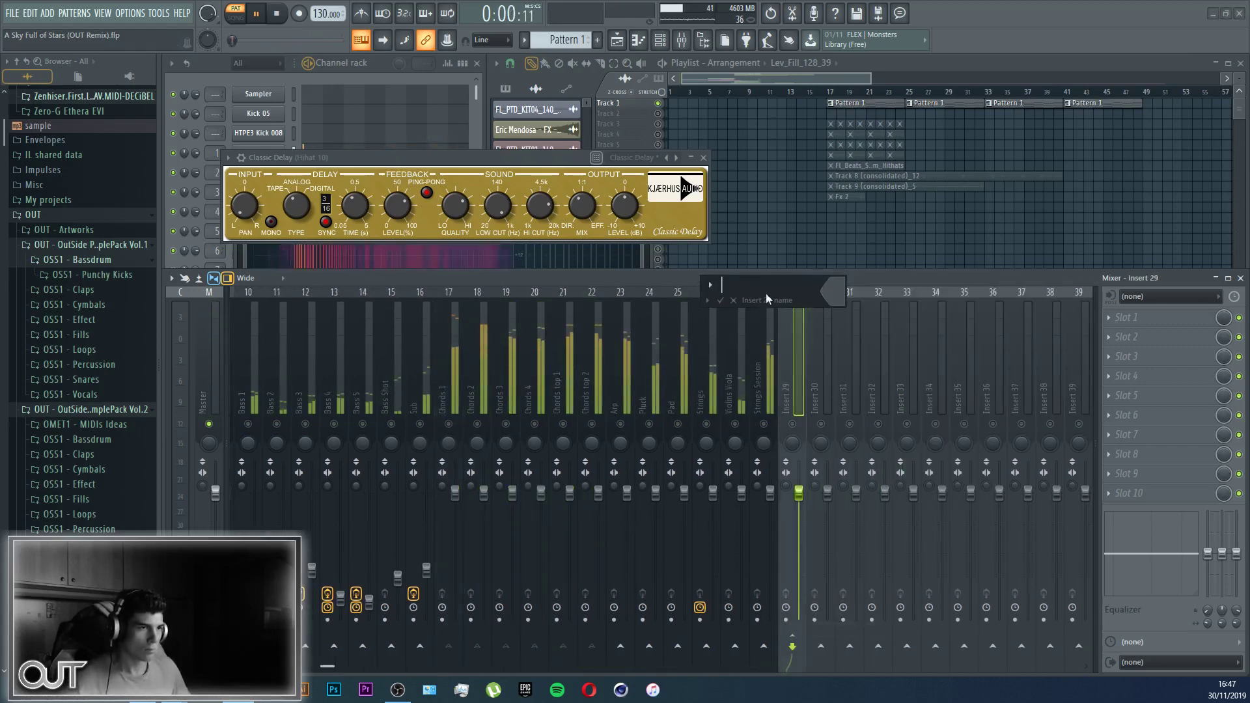
pyautogui.write('Chods')
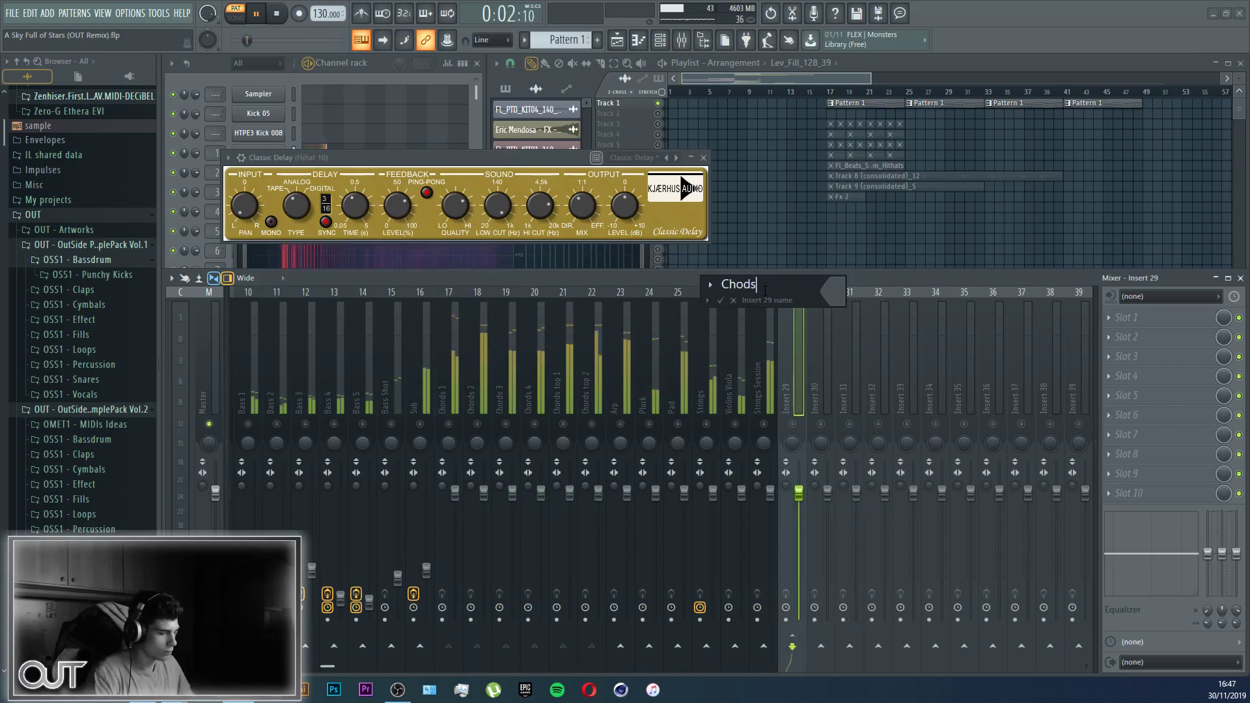
pyautogui.write(' BUS')
pyautogui.press('Return')
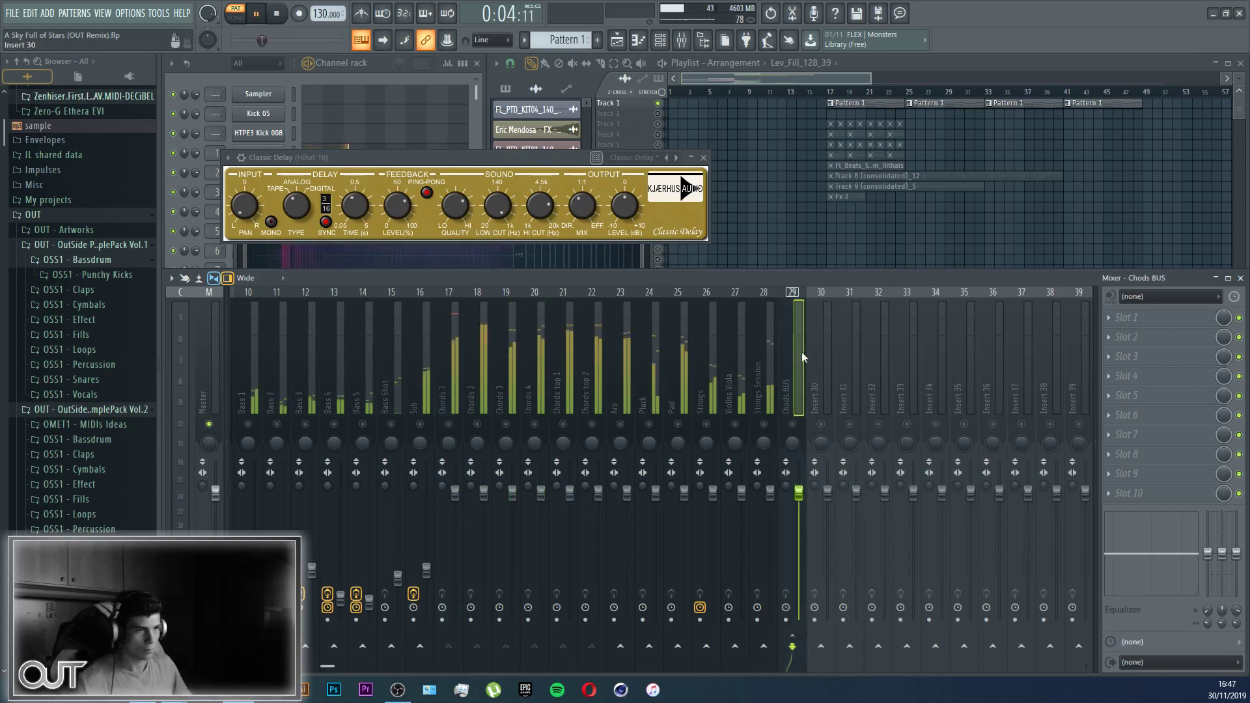
# Step: Add a separator before the Chods BUS track and move it to mixer position 17, directly before Chords 1
pyautogui.rightClick(803, 352)
pyautogui.click(842, 494)
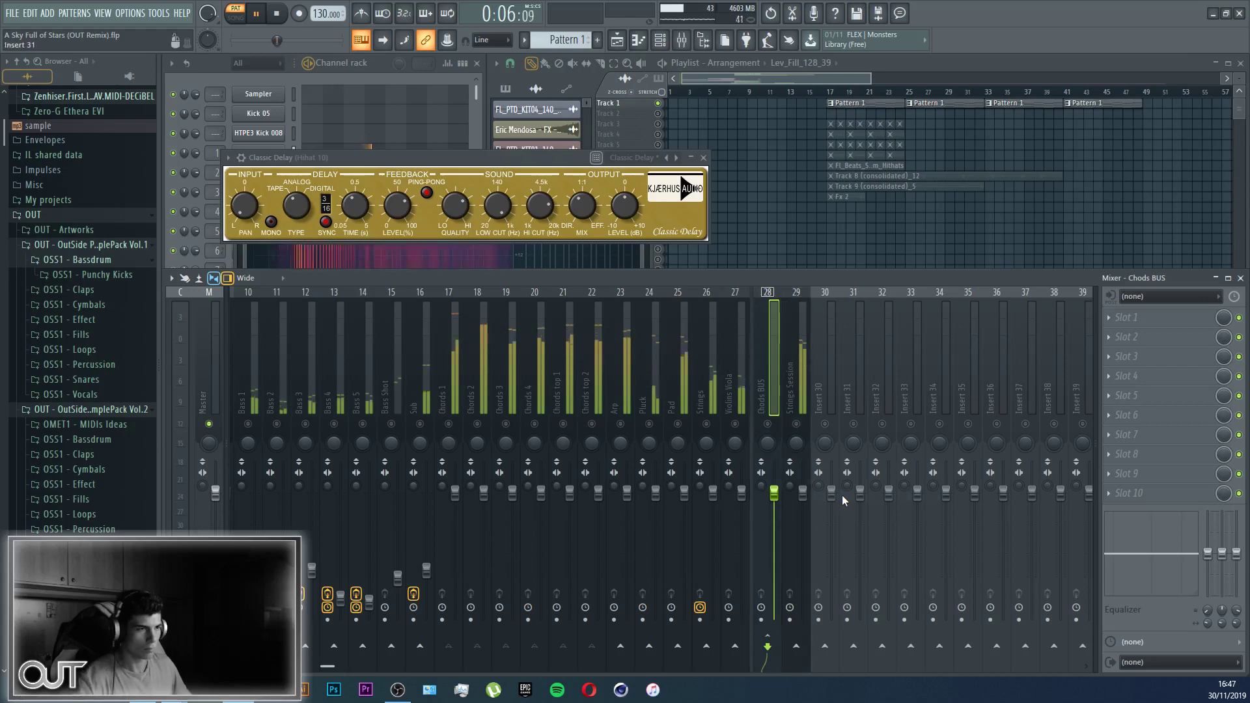
pyautogui.hotkey('alt', 'Left')
pyautogui.hotkey('alt', 'Left')
pyautogui.hotkey('alt', 'Left')
pyautogui.hotkey('alt', 'Left')
pyautogui.hotkey('alt', 'Left')
pyautogui.hotkey('alt', 'Left')
pyautogui.hotkey('alt', 'Left')
pyautogui.hotkey('alt', 'Left')
pyautogui.hotkey('alt', 'Left')
pyautogui.hotkey('alt', 'Left')
pyautogui.hotkey('alt', 'Left')
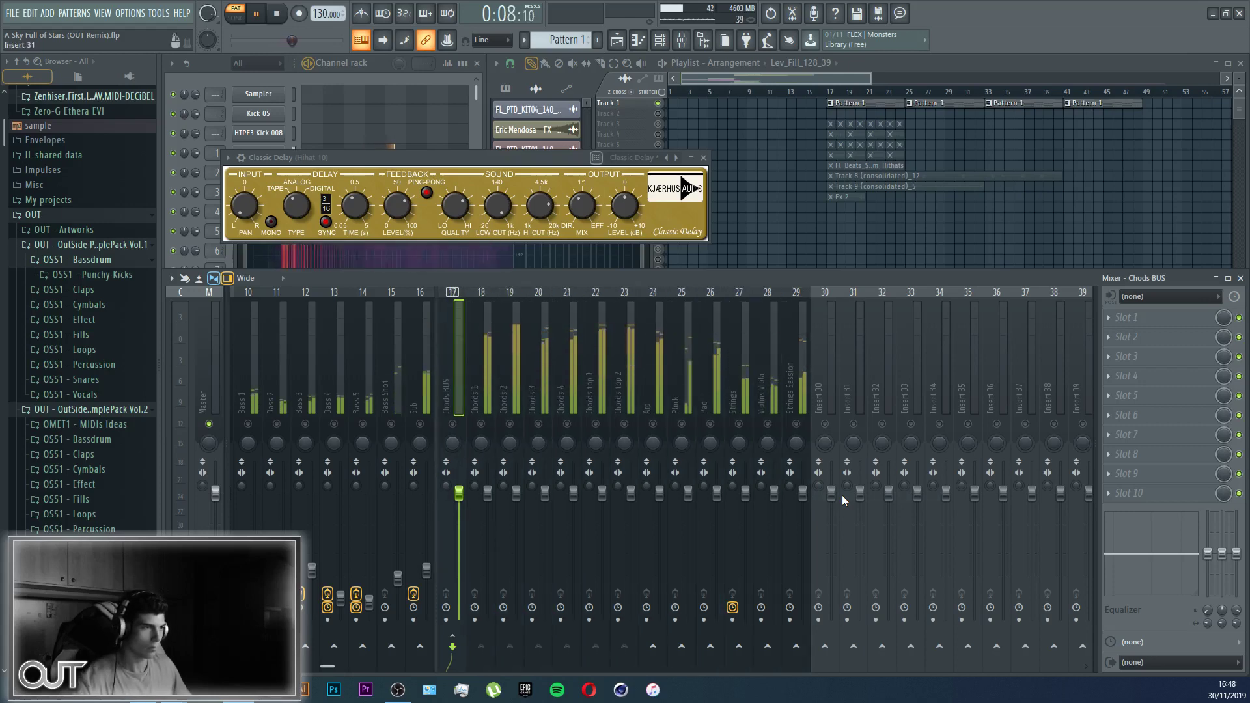
# Step: Lower Chords 1 through Chords top 2 together by a large amount, and raise the soloed Chords 1 slightly
pyautogui.moveTo(482, 373); pyautogui.dragTo(619, 375)
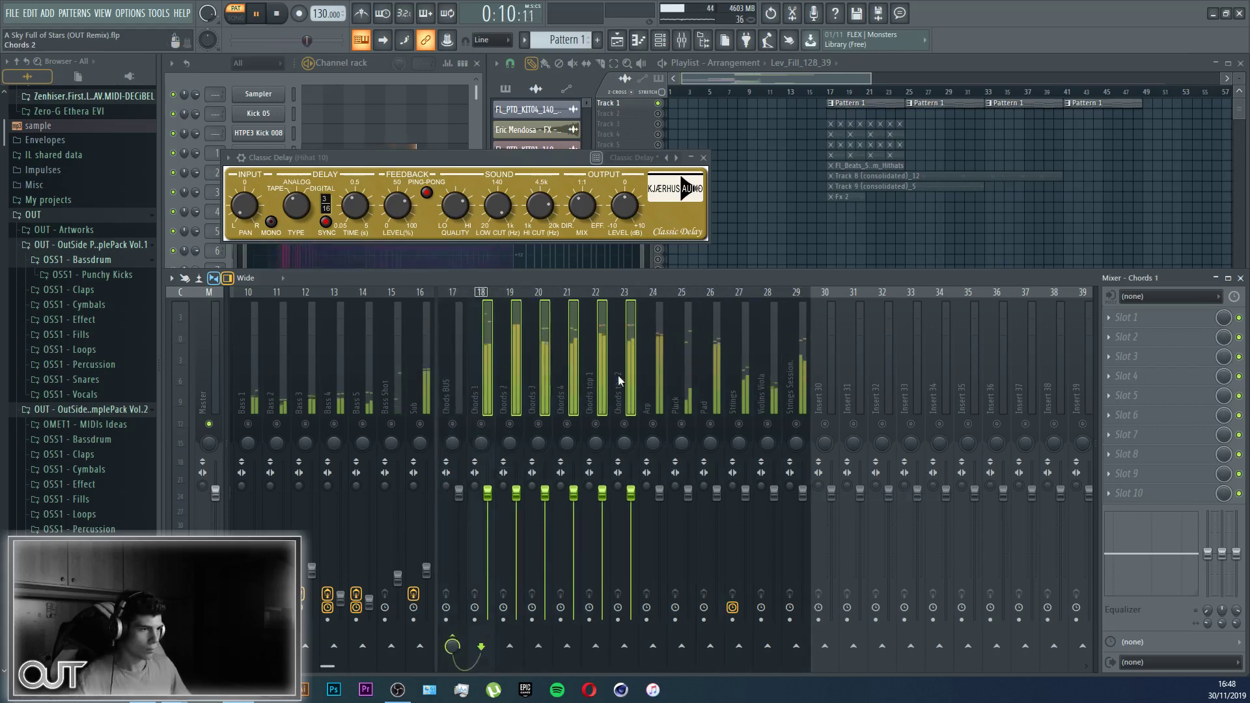
pyautogui.moveTo(631, 493); pyautogui.dragTo(631, 593)
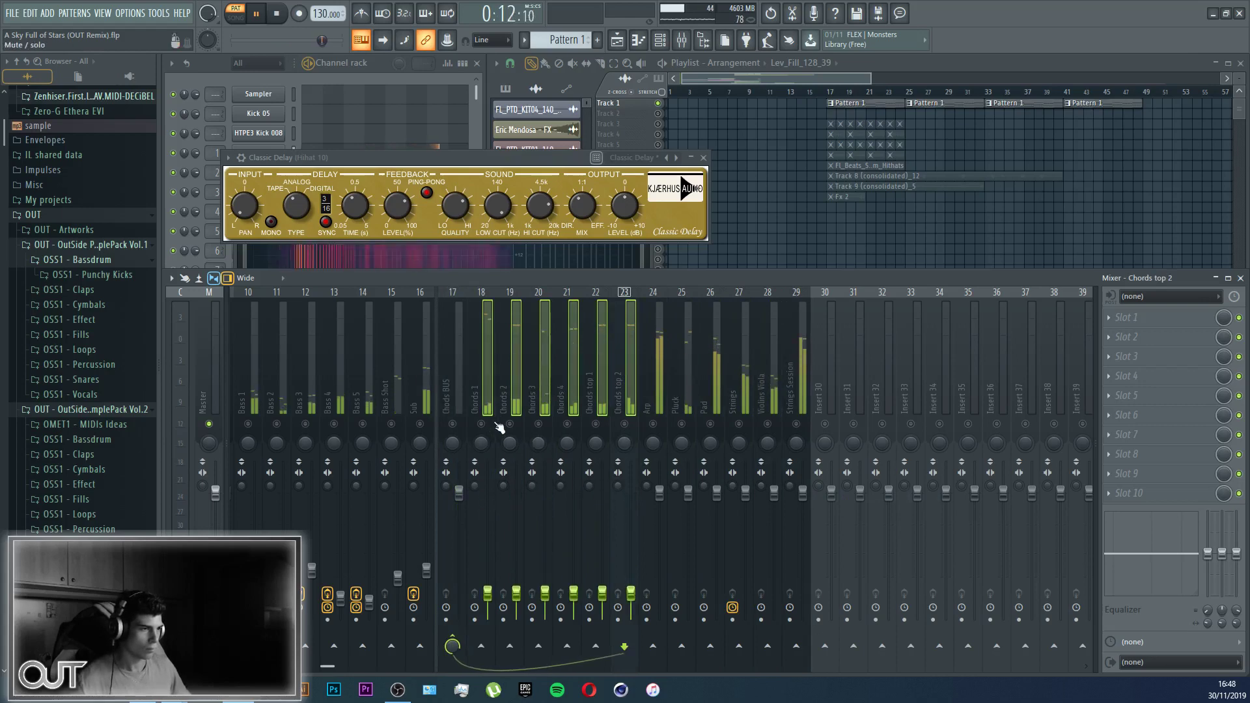
pyautogui.click(487, 404)
pyautogui.moveTo(490, 593); pyautogui.dragTo(498, 566)
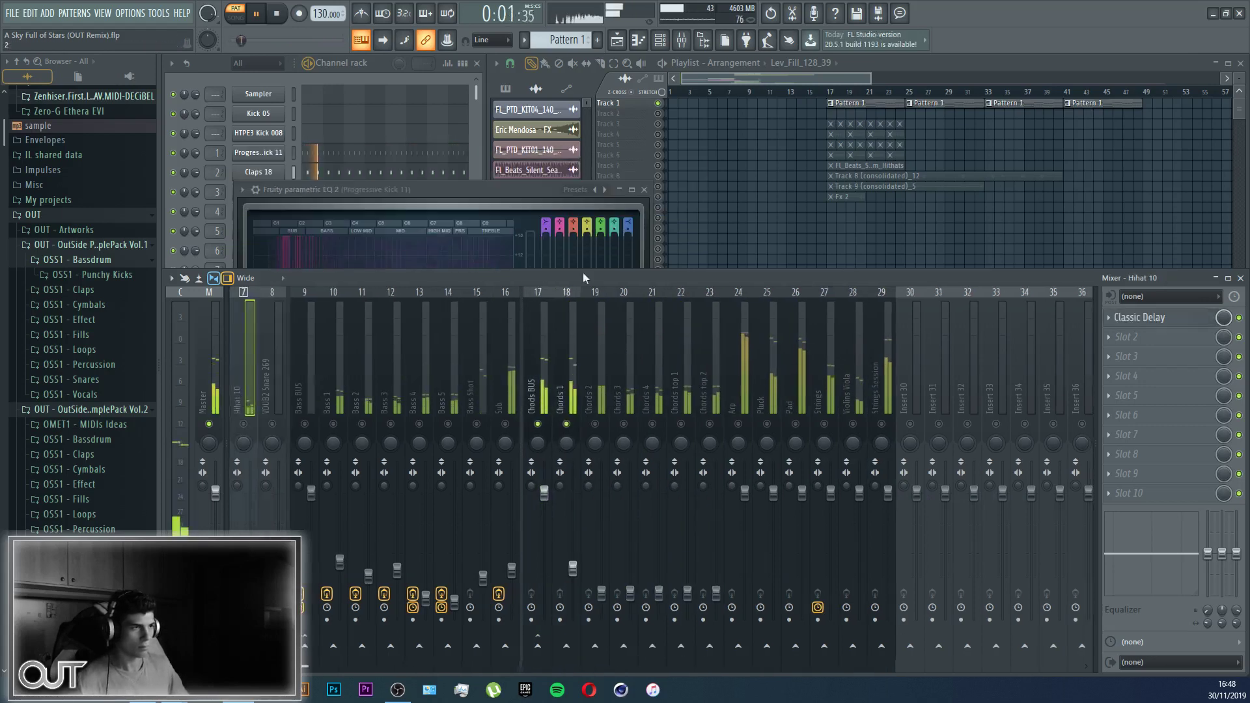
# Step: Add CamelCrusher [64bit] in slot 1 of Chords 1, adjust its Tube distortion, and close the open plugin windows
pyautogui.click(541, 366)
pyautogui.click(576, 377)
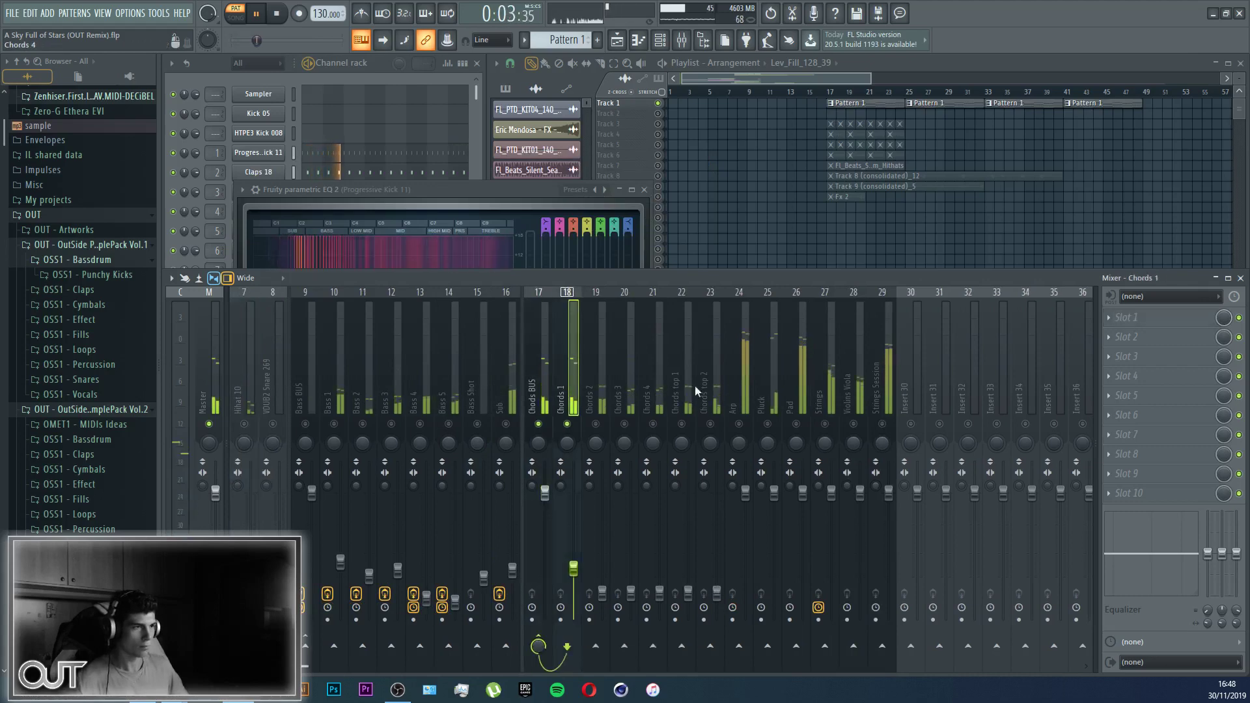
pyautogui.click(1124, 319)
pyautogui.moveTo(1127, 334)
pyautogui.click(657, 150)
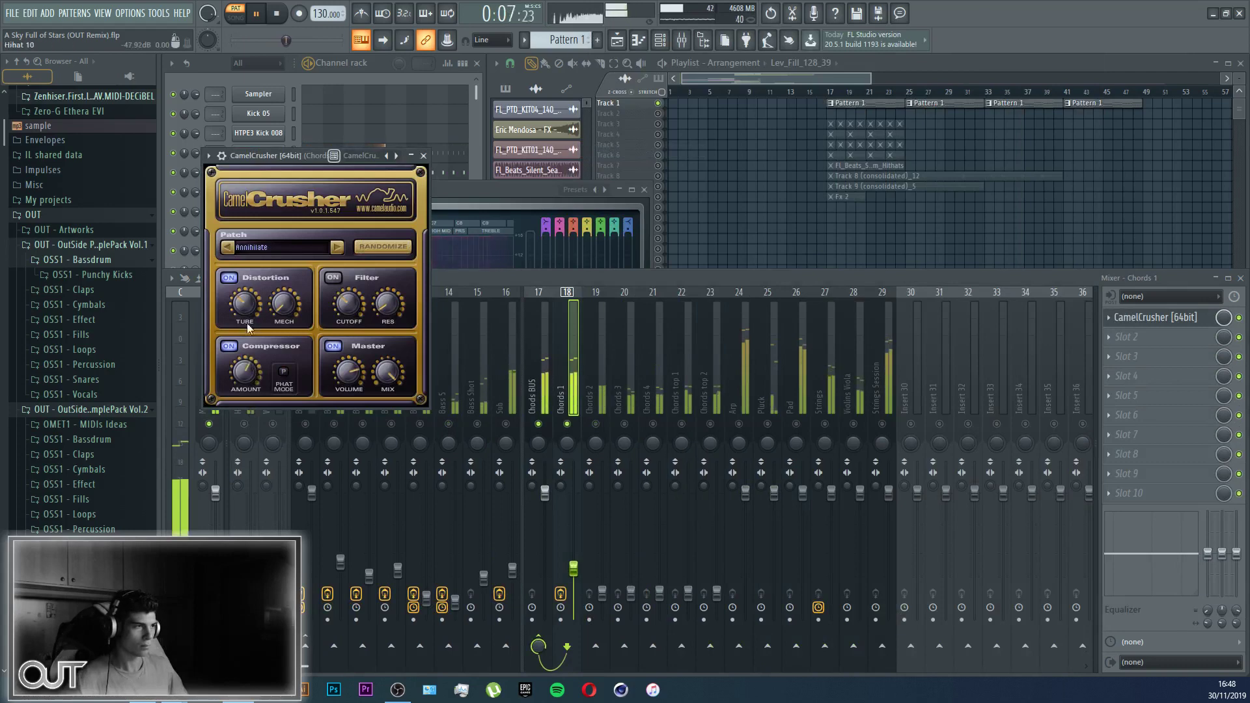
pyautogui.moveTo(247, 323); pyautogui.dragTo(248, 329)
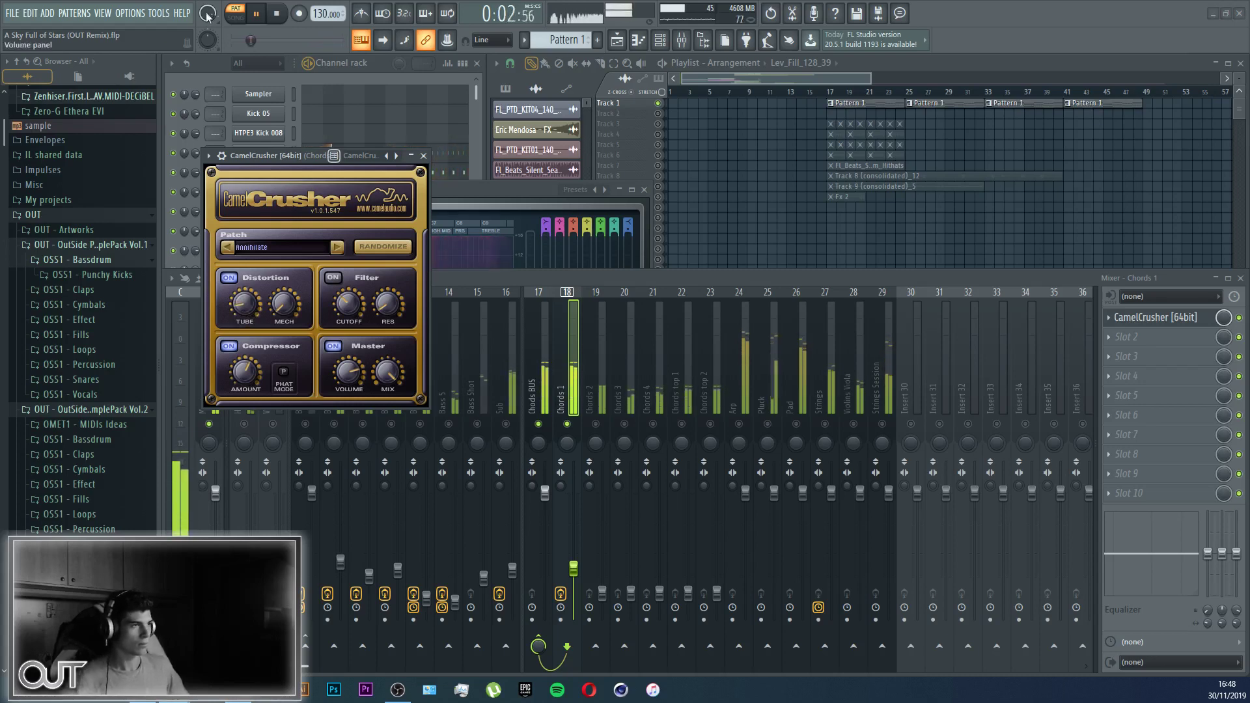
pyautogui.click(424, 157)
pyautogui.click(645, 190)
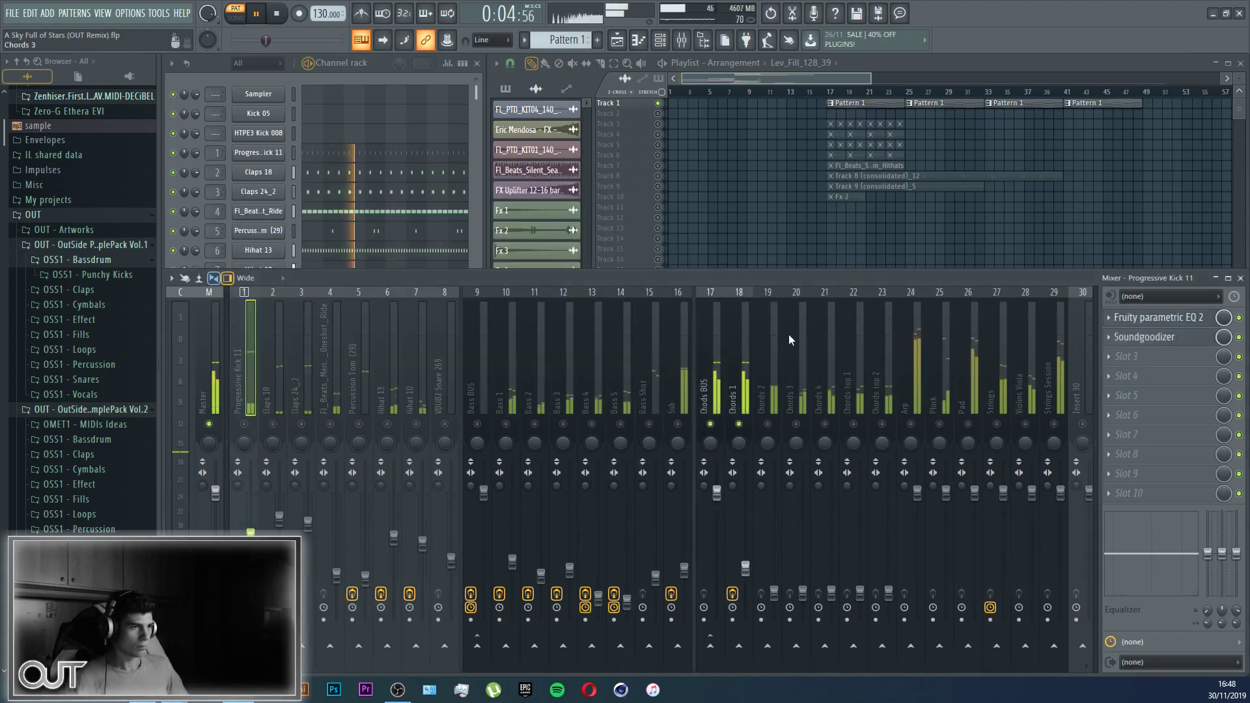
# Step: Solo Chords 2 and add Fruity Parametric EQ 2 with the 20Hz + 18kHz cut preset, moving the high pass to about 147 Hz
pyautogui.click(595, 420)
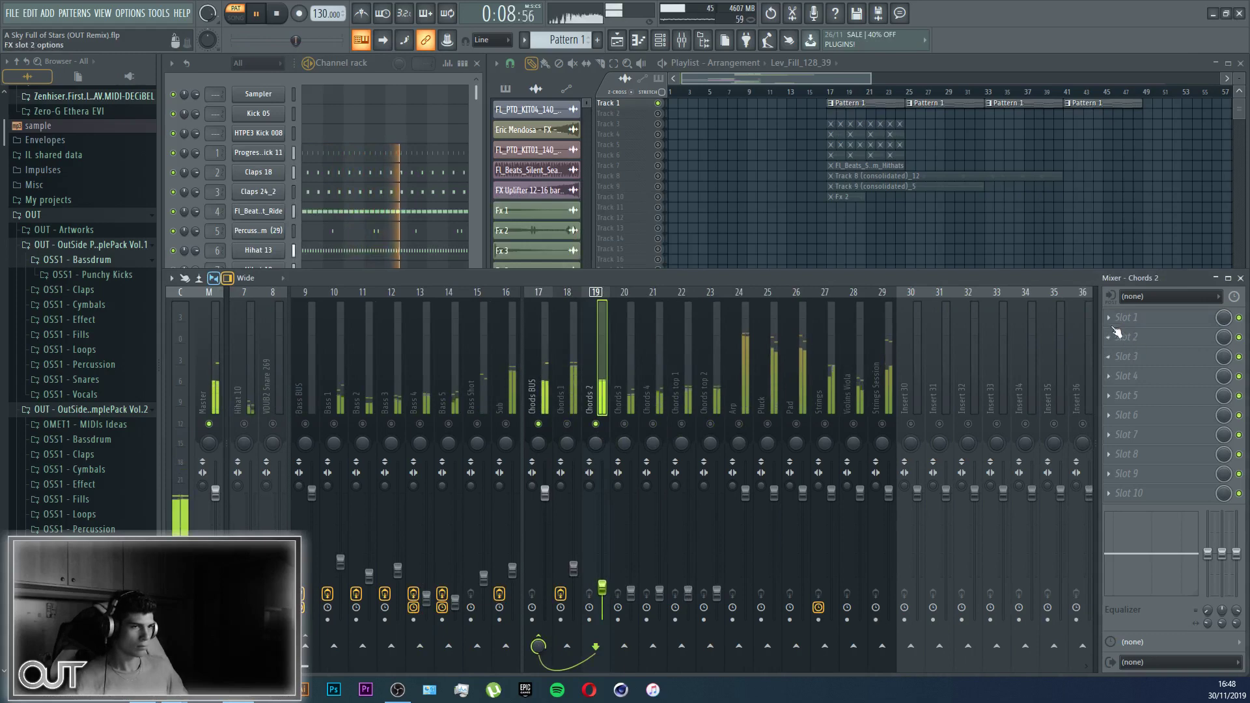
pyautogui.click(1118, 332)
pyautogui.click(752, 96)
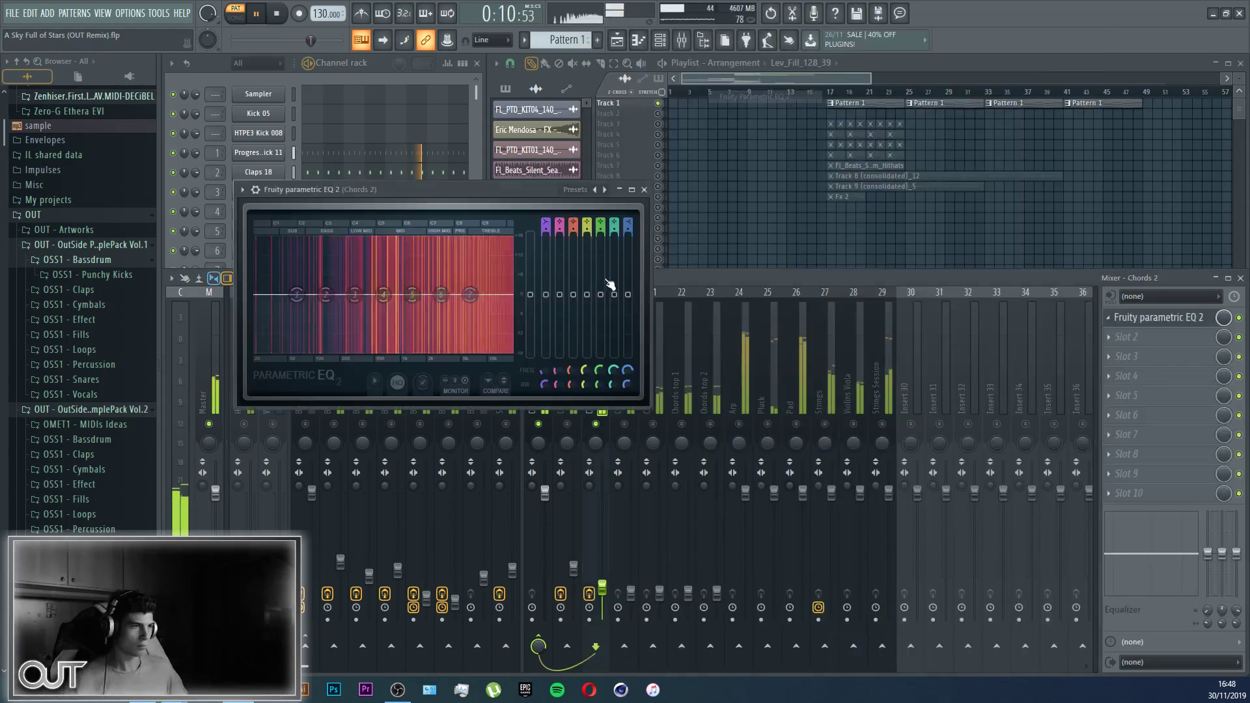
pyautogui.click(605, 190)
pyautogui.moveTo(258, 296); pyautogui.dragTo(328, 298)
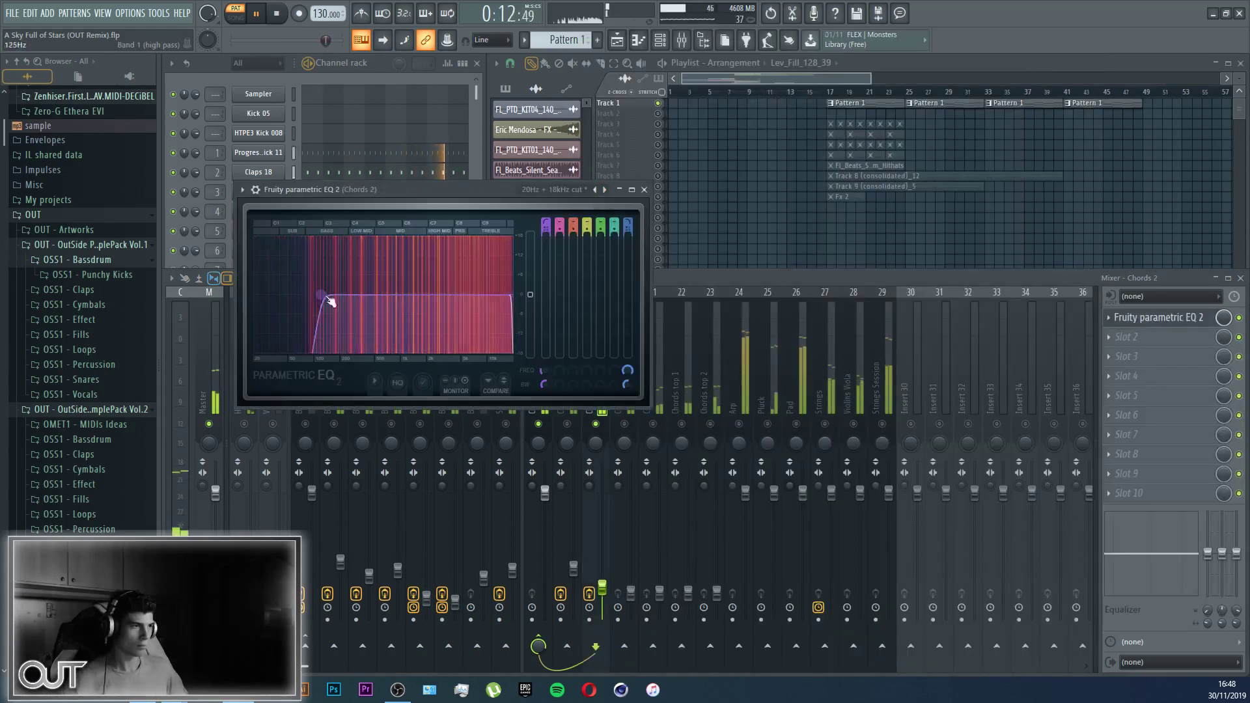
pyautogui.moveTo(549, 233); pyautogui.dragTo(548, 249)
pyautogui.moveTo(322, 295); pyautogui.dragTo(329, 295)
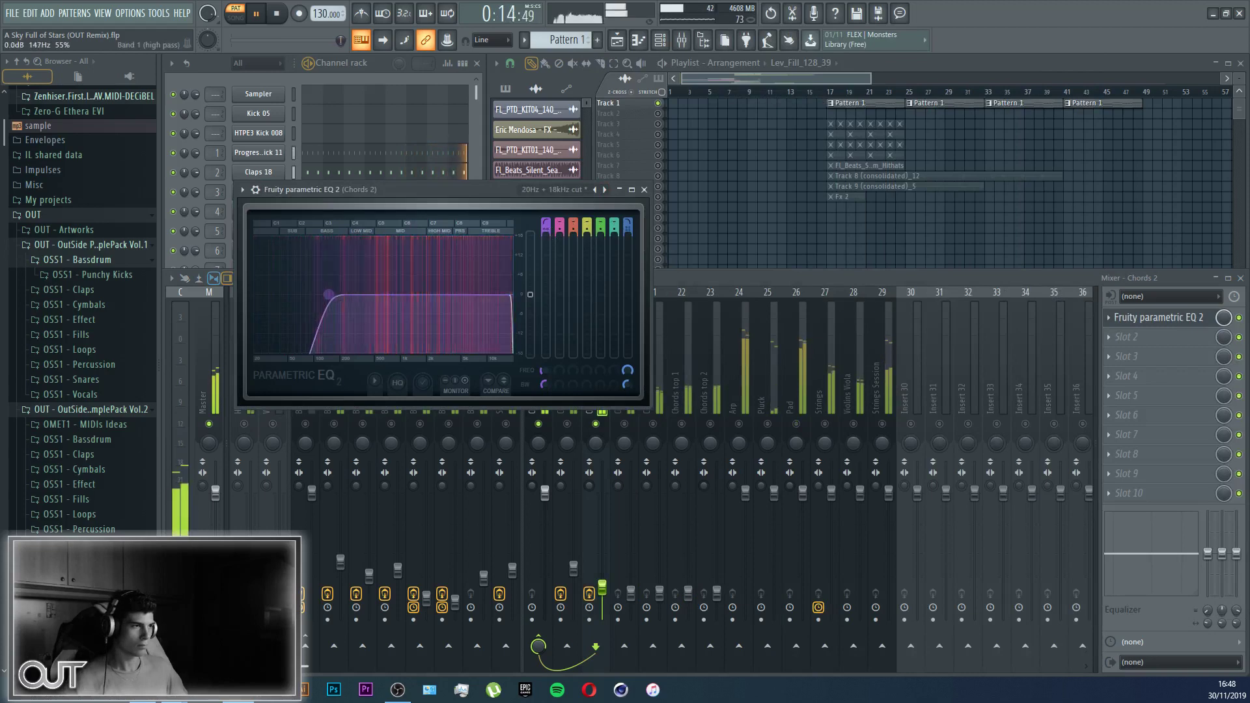
pyautogui.click(644, 191)
# Step: Add Fruity Parametric EQ 2 with the 20Hz + 18kHz cut preset to Chods BUS, raising the high pass and setting the low pass to about 15969 Hz
pyautogui.click(550, 360)
pyautogui.click(1123, 318)
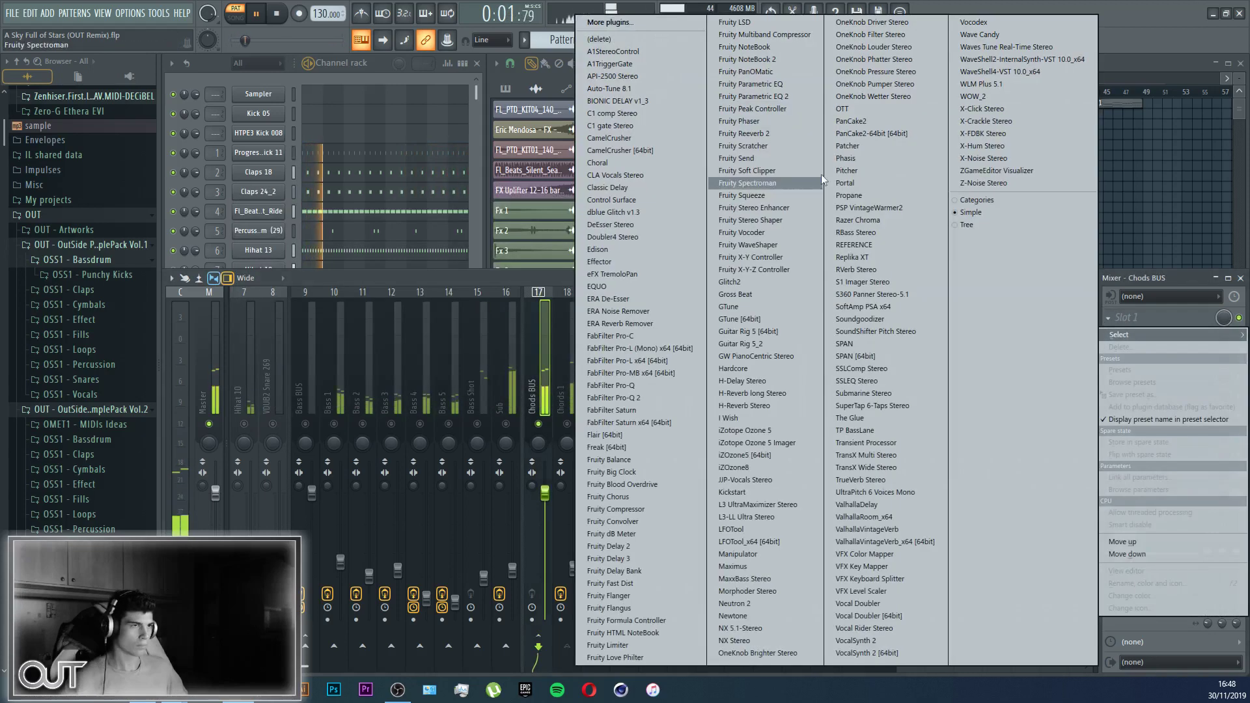
pyautogui.click(798, 97)
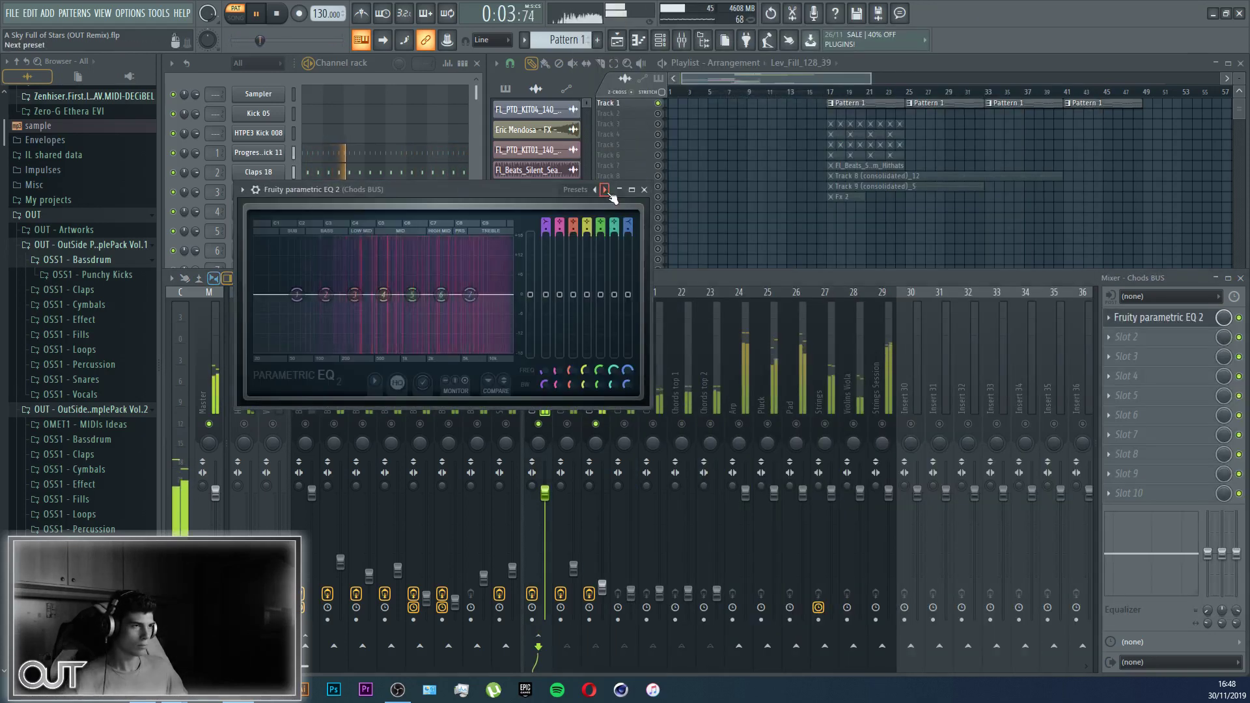
pyautogui.click(606, 190)
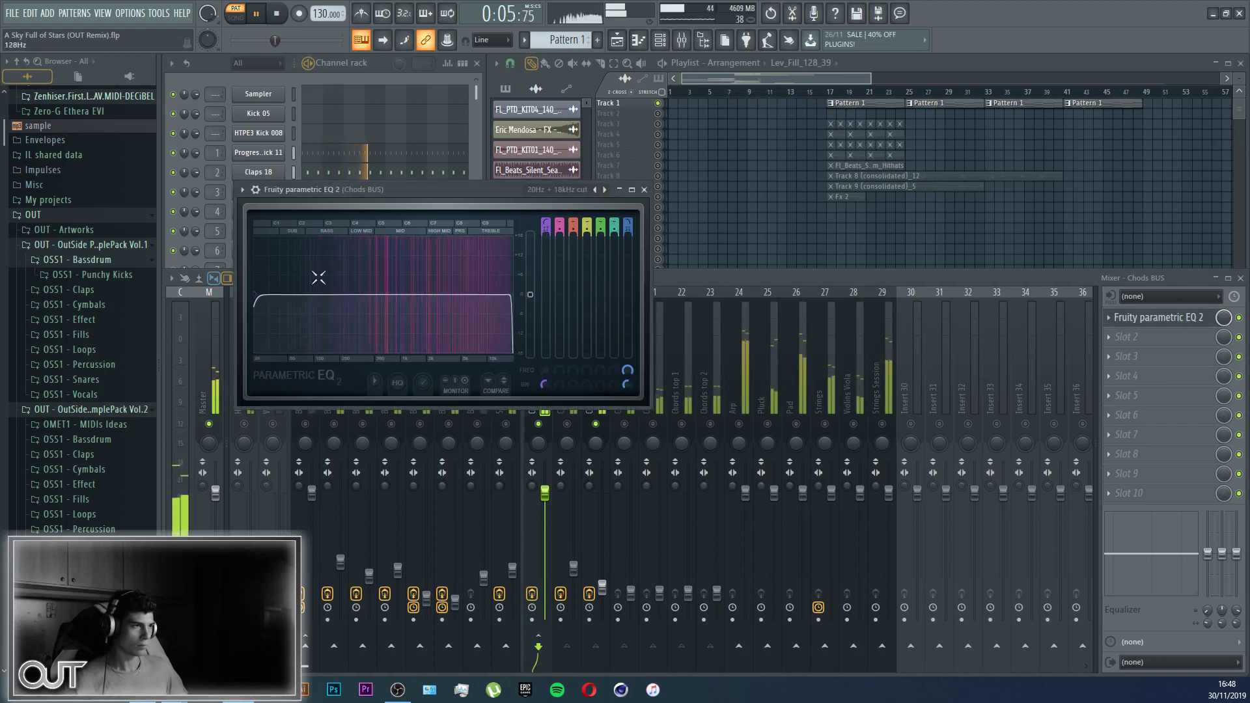
pyautogui.moveTo(255, 295); pyautogui.dragTo(290, 295)
pyautogui.moveTo(546, 230); pyautogui.dragTo(546, 242)
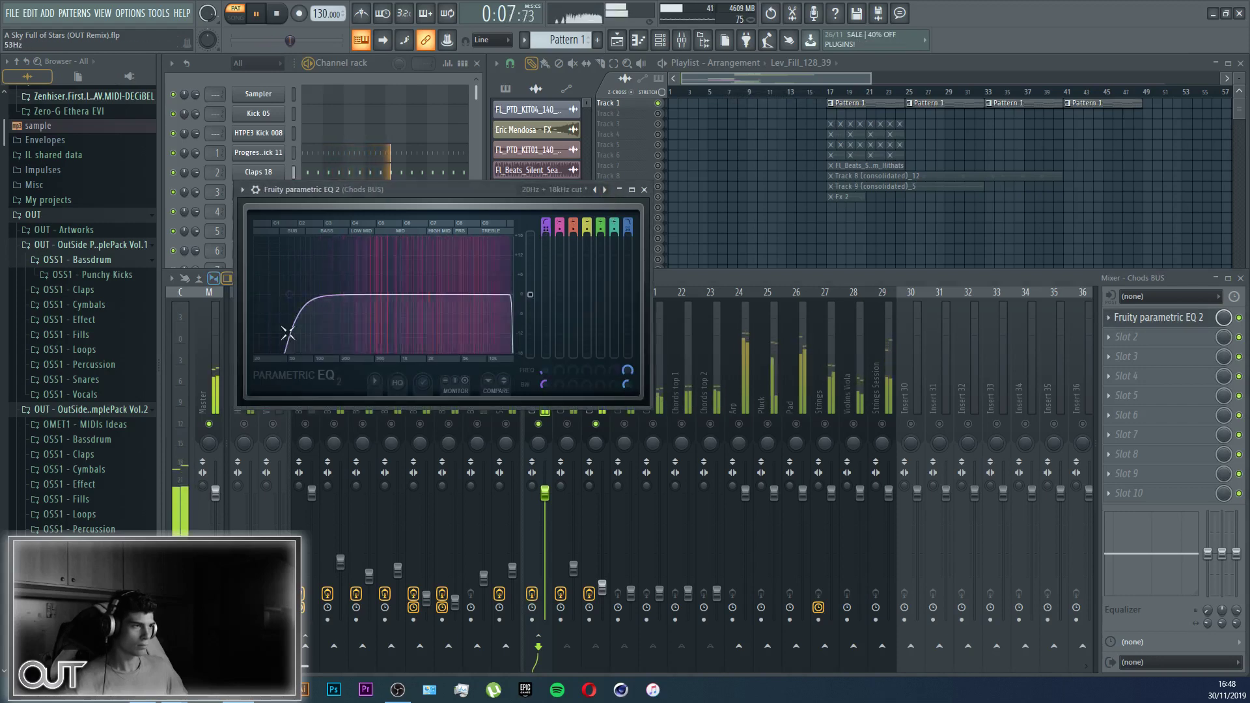
pyautogui.moveTo(288, 334); pyautogui.dragTo(328, 295)
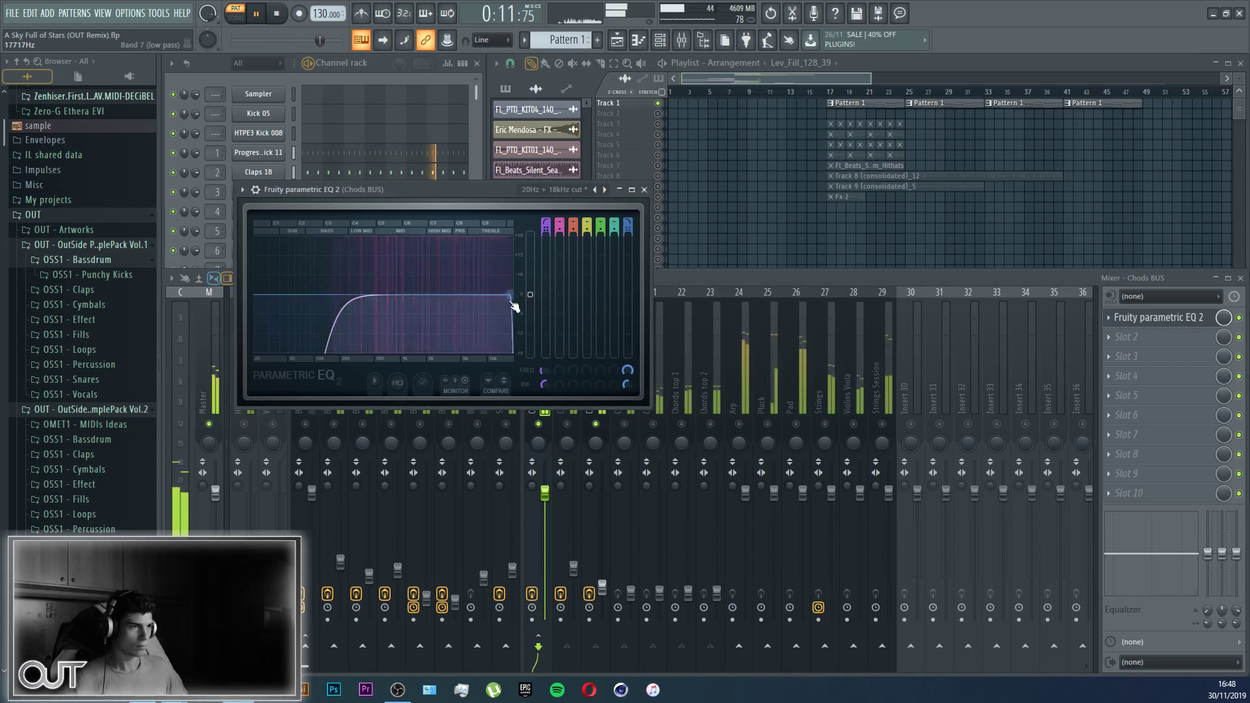
pyautogui.moveTo(514, 306); pyautogui.dragTo(511, 301)
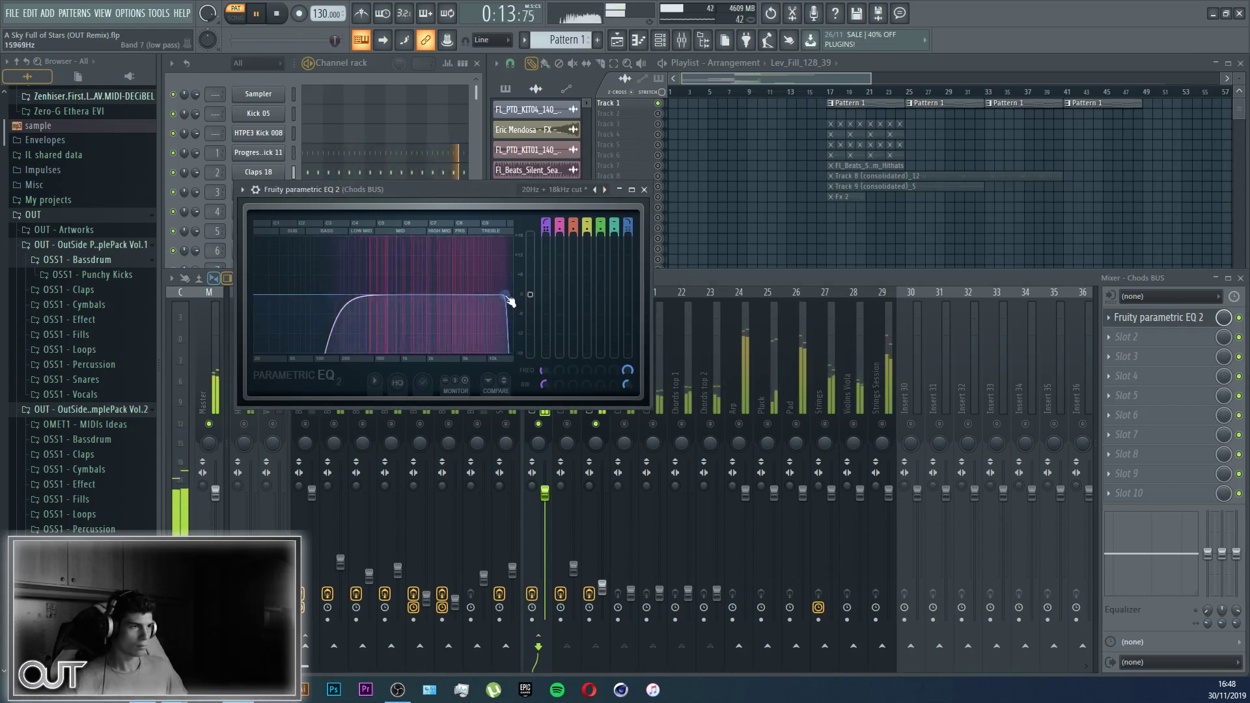
pyautogui.press('Escape')
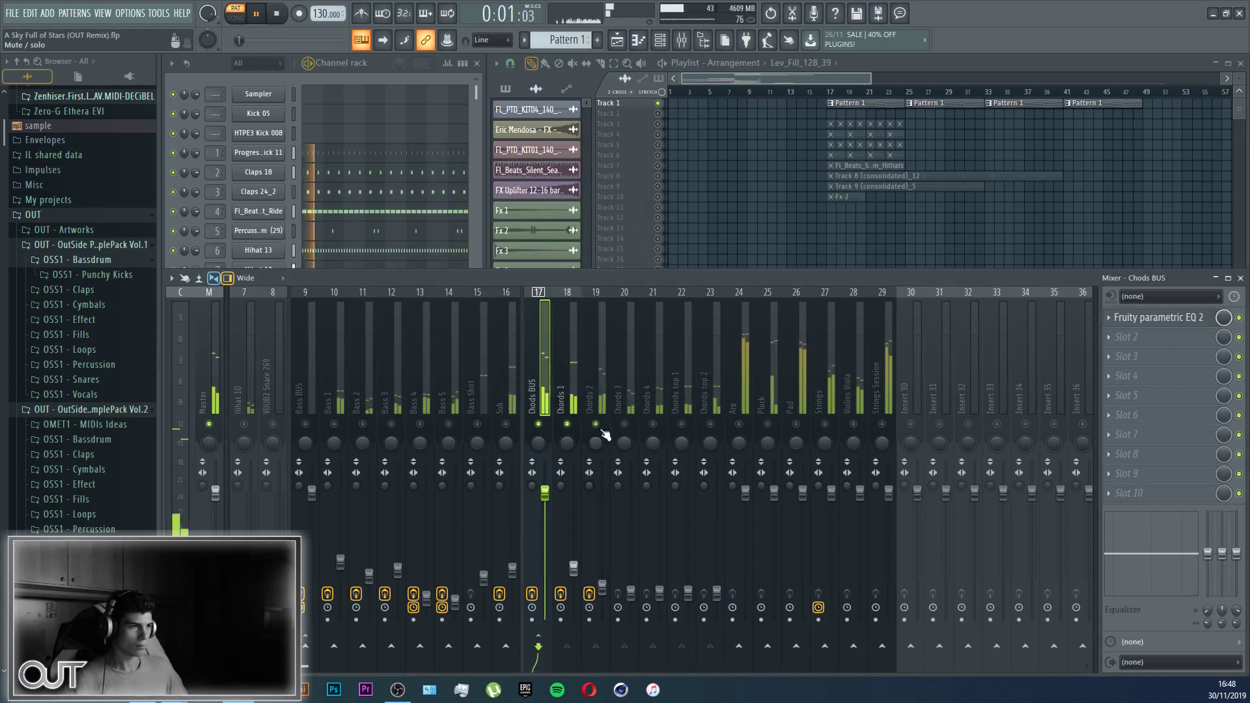
pyautogui.press('Right')
pyautogui.click(1116, 338)
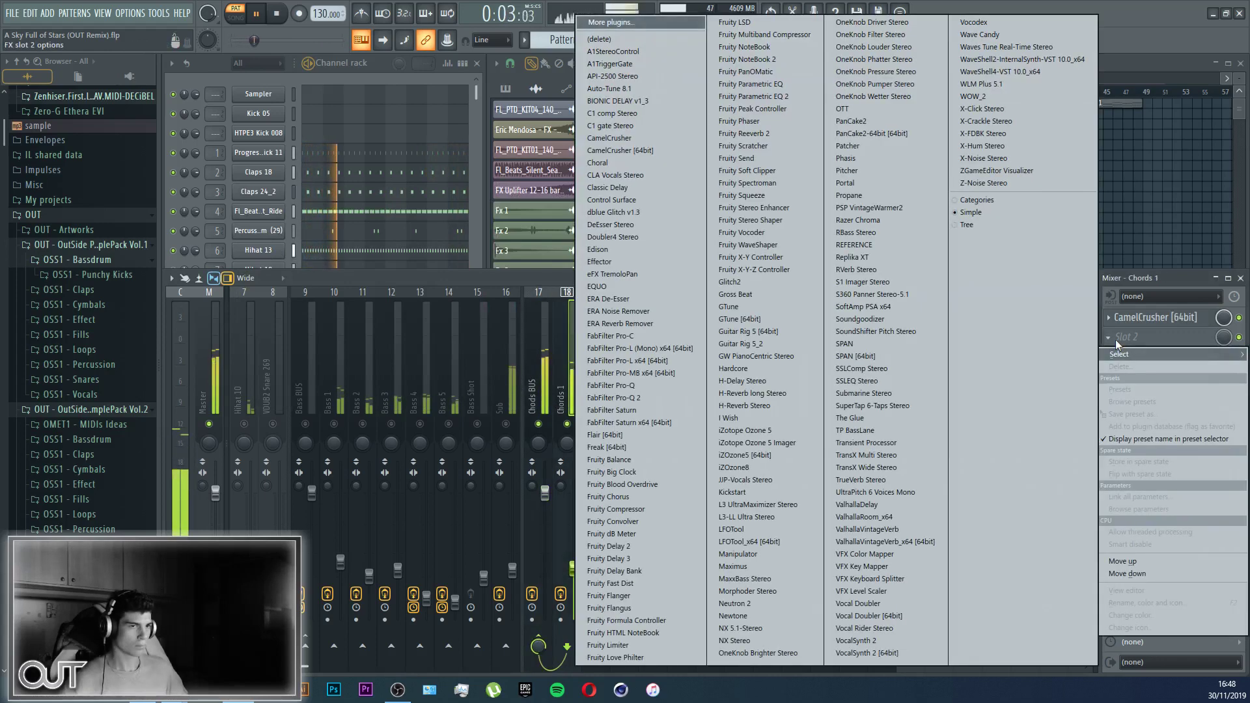
pyautogui.click(478, 210)
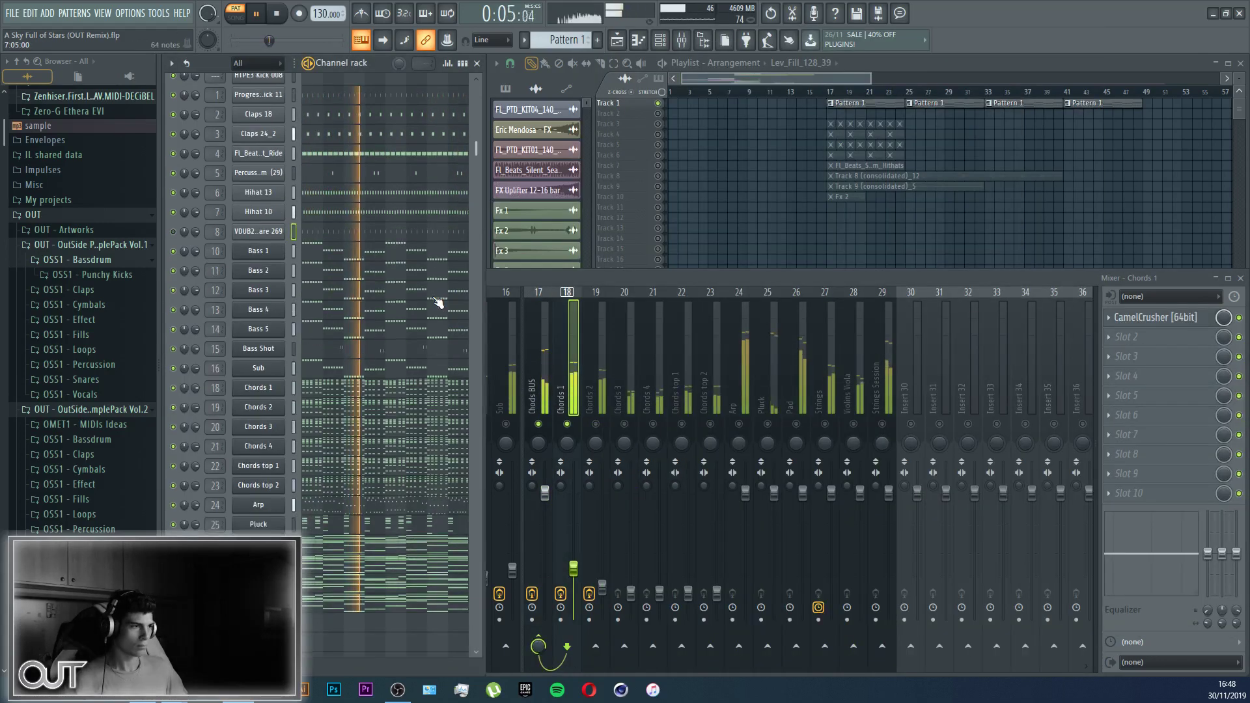
# Step: Change the number of voices in the Spire synth of Chords 1 and close the synth window
pyautogui.click(256, 386)
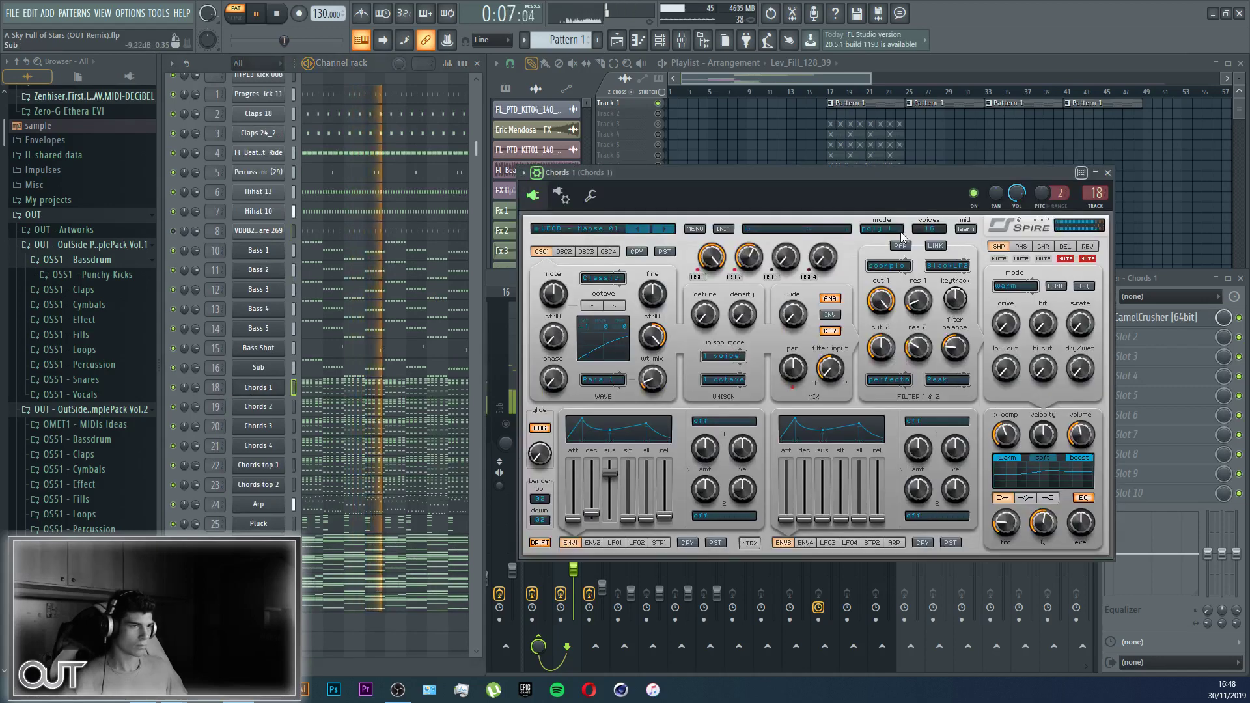
pyautogui.click(929, 229)
pyautogui.click(938, 261)
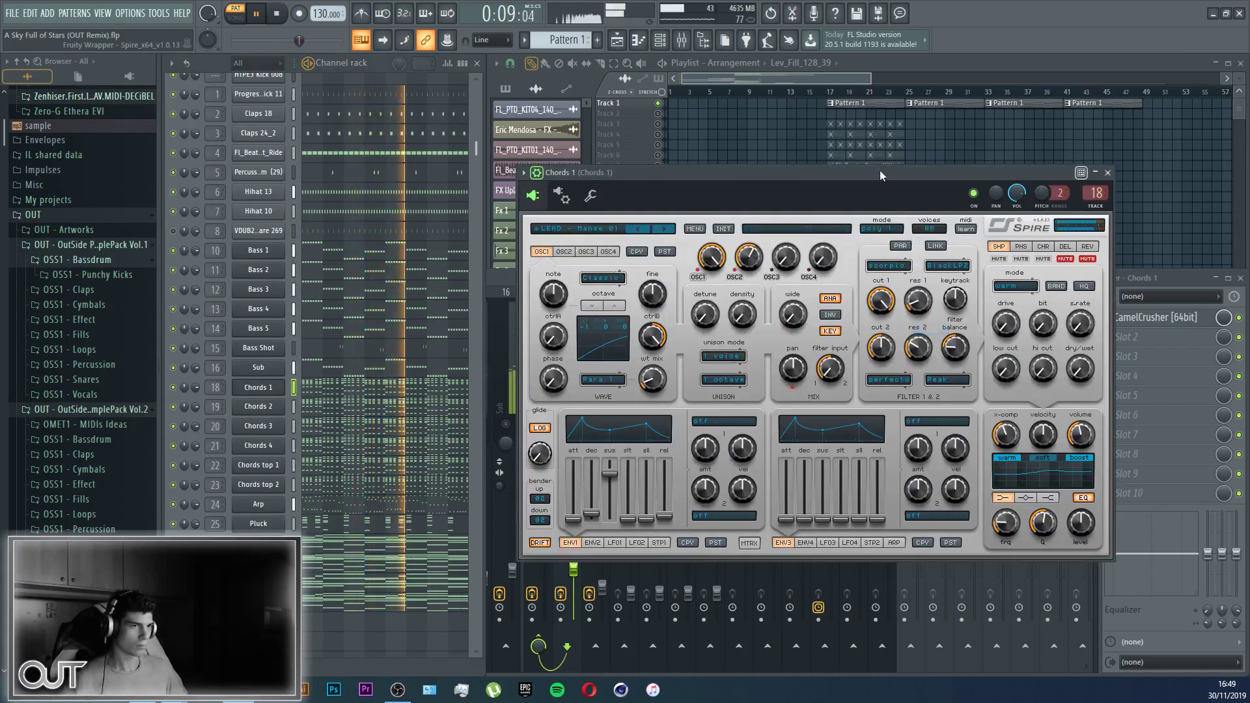
pyautogui.moveTo(881, 170); pyautogui.dragTo(862, 162)
pyautogui.press('Escape')
pyautogui.click(639, 276)
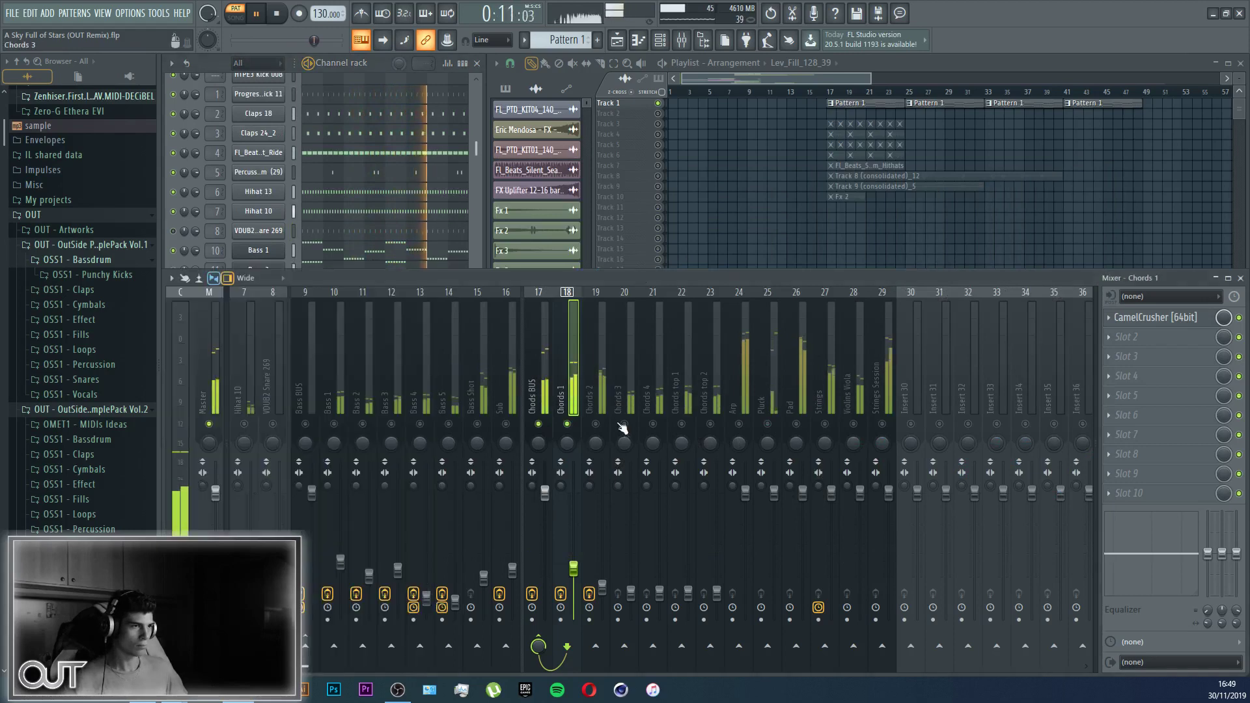
# Step: Add Fruity Parametric EQ 2 in slot 2 of Chords 1 and move its fifth band higher in frequency without changing its gain
pyautogui.click(1153, 336)
pyautogui.click(762, 229)
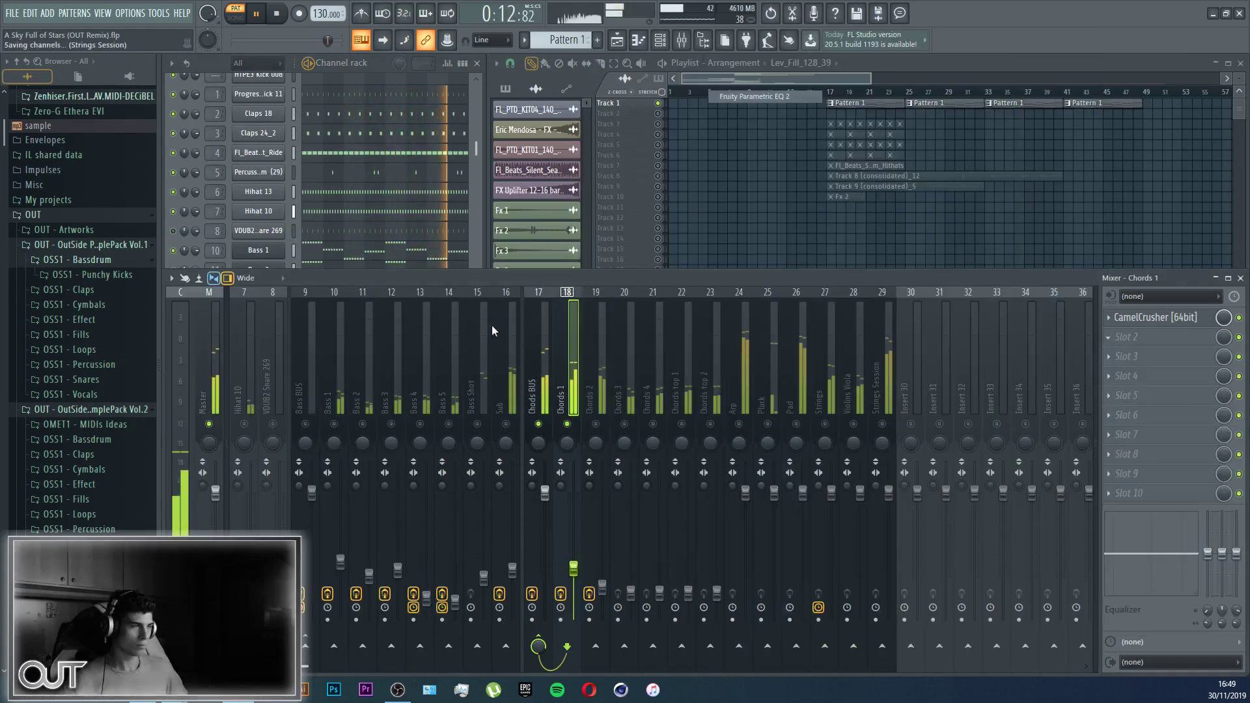
pyautogui.moveTo(395, 278); pyautogui.dragTo(437, 278)
pyautogui.click(628, 172)
# Step: Add OTT in slot 3 of Chods BUS and lower its depth to about 31 %
pyautogui.click(540, 417)
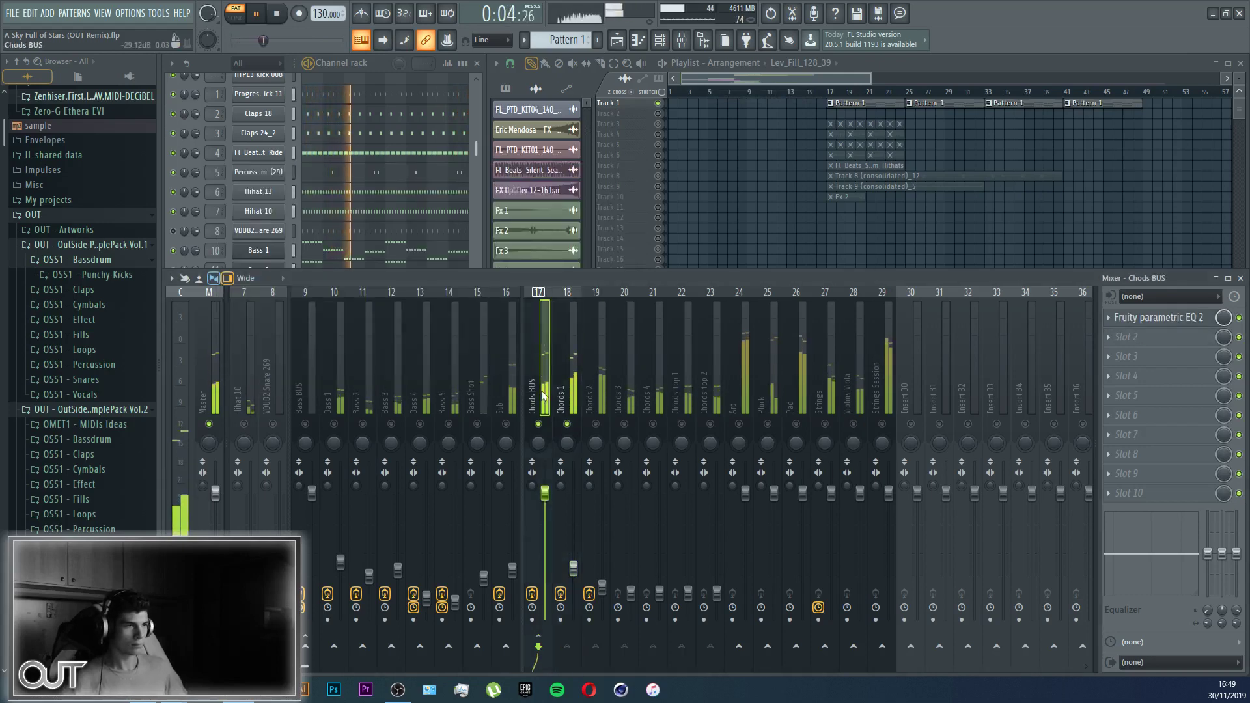
pyautogui.click(1118, 353)
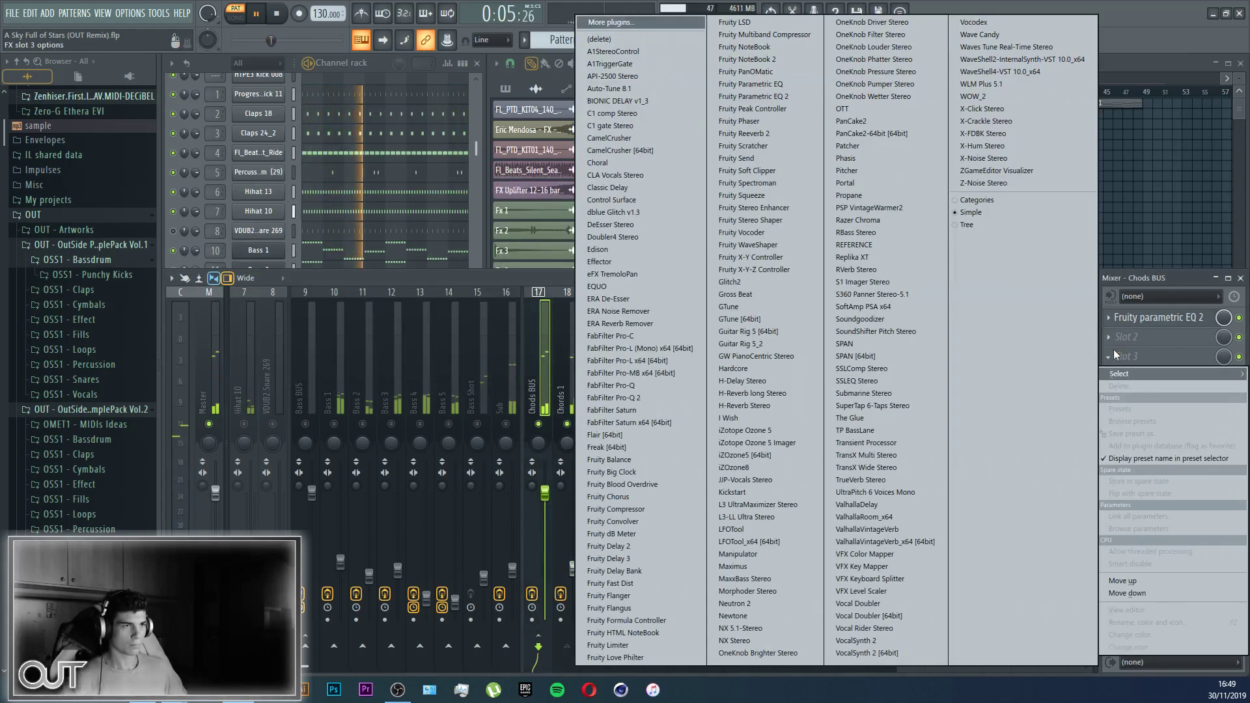
pyautogui.click(880, 107)
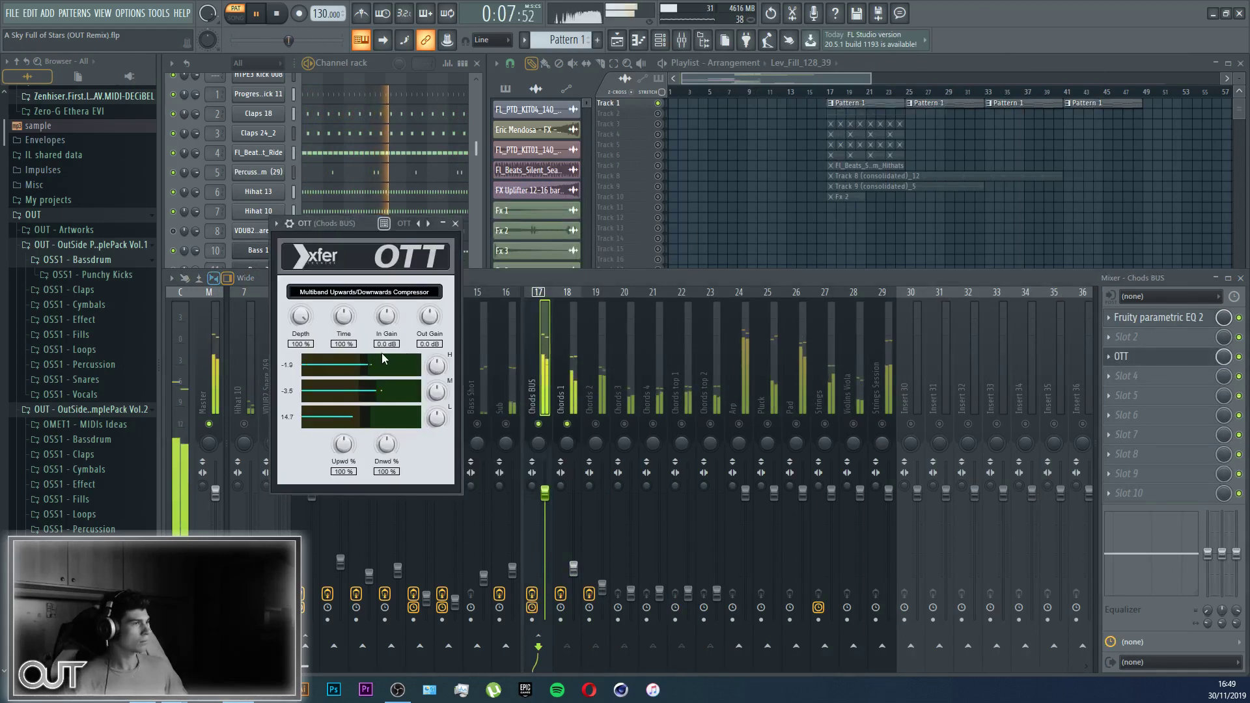
pyautogui.moveTo(301, 322); pyautogui.dragTo(301, 378)
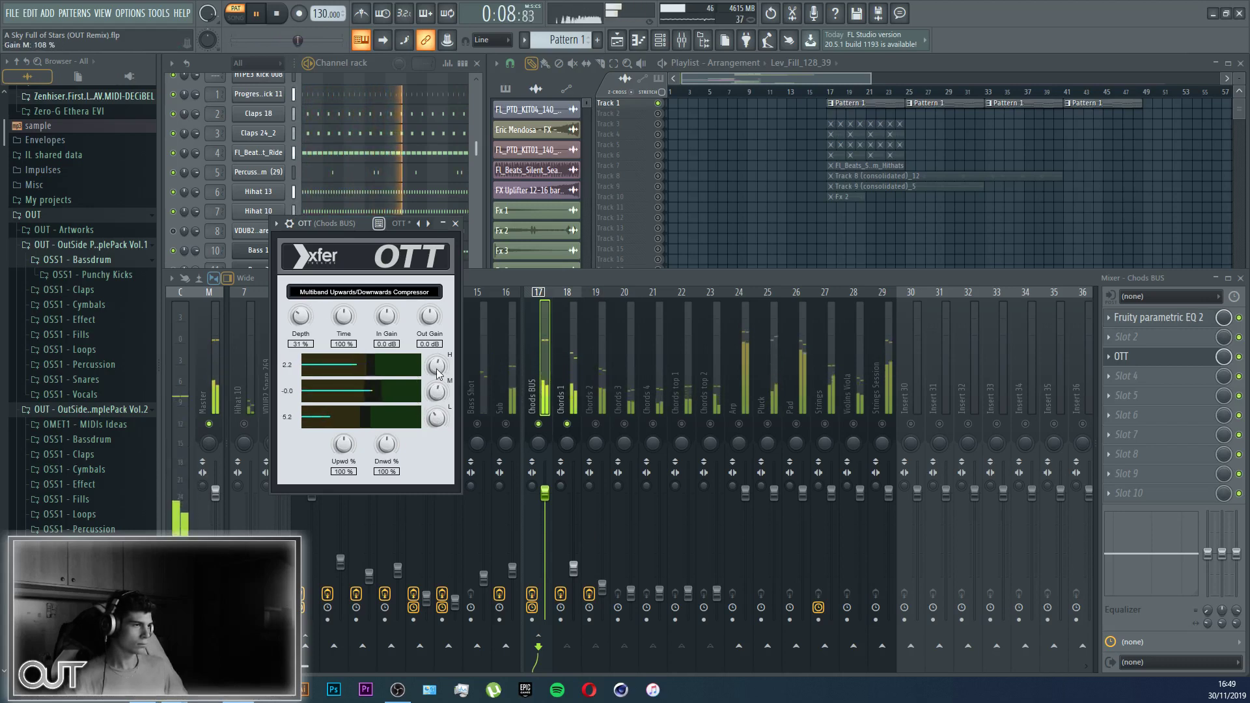
# Step: Compare Chods BUS with OTT bypassed and enabled, and lower the OTT output gain to about -5.5 dB
pyautogui.click(1241, 357)
pyautogui.press('space')
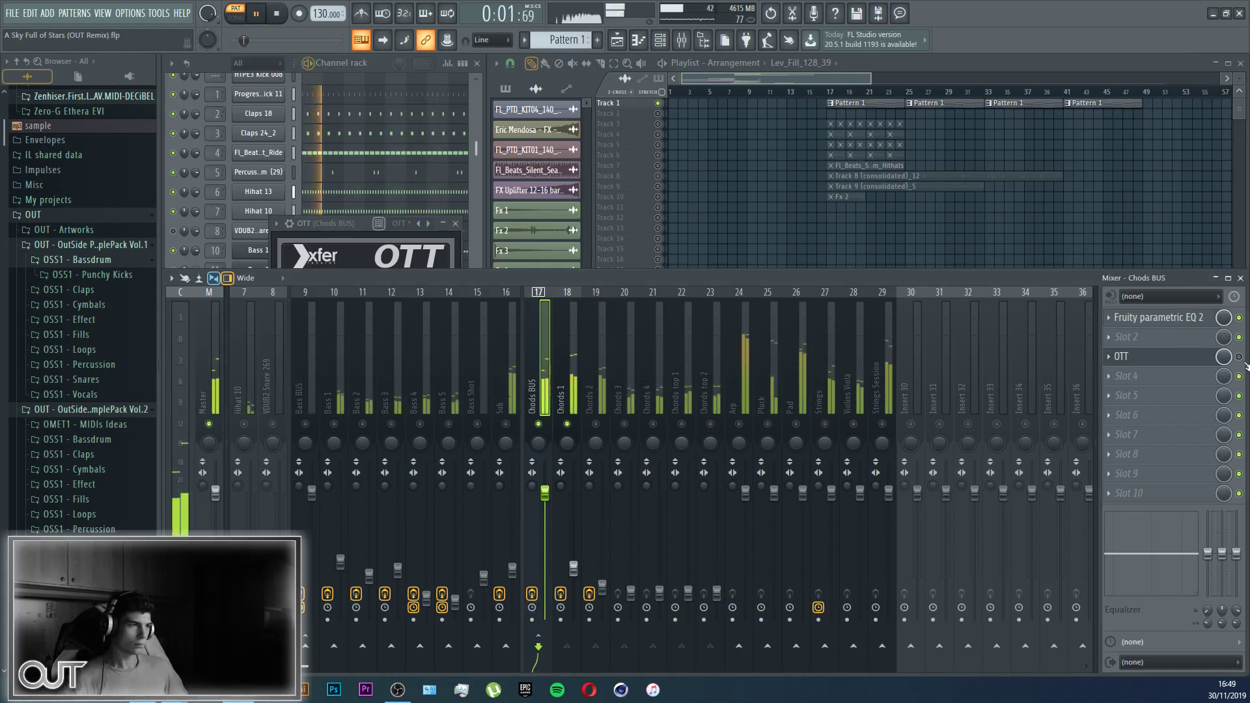
pyautogui.click(1240, 357)
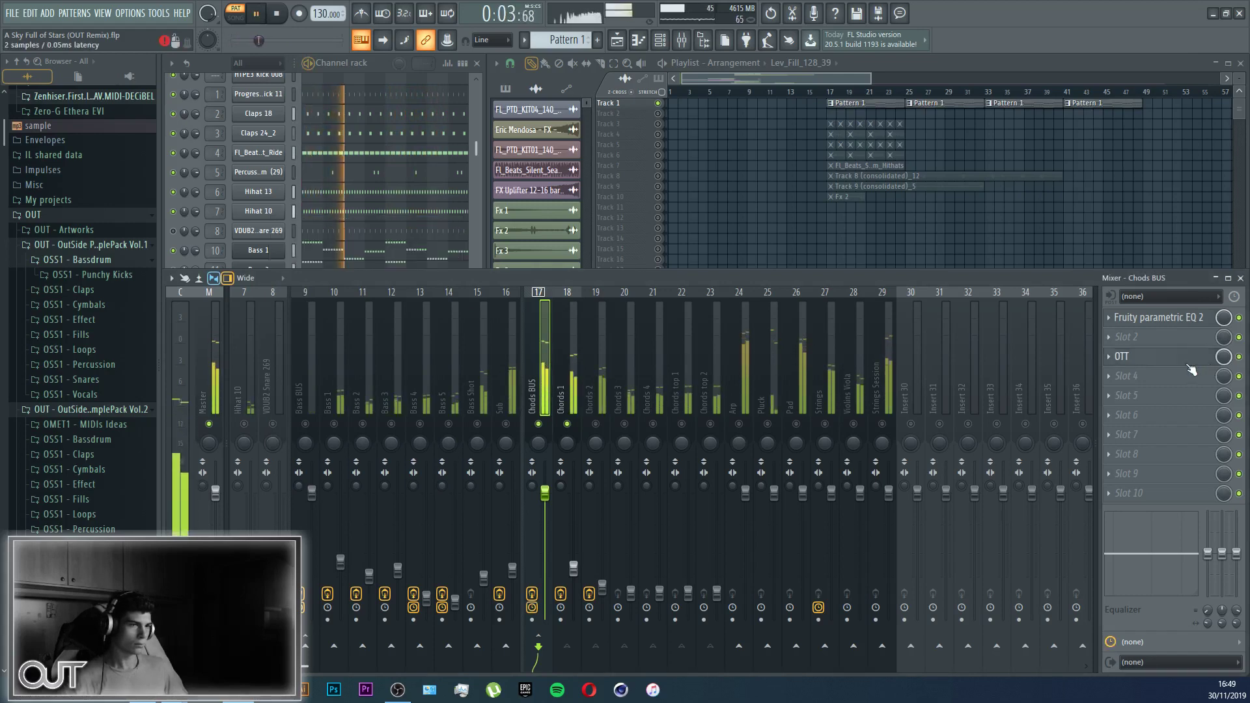
pyautogui.click(1121, 356)
pyautogui.moveTo(434, 324); pyautogui.dragTo(435, 347)
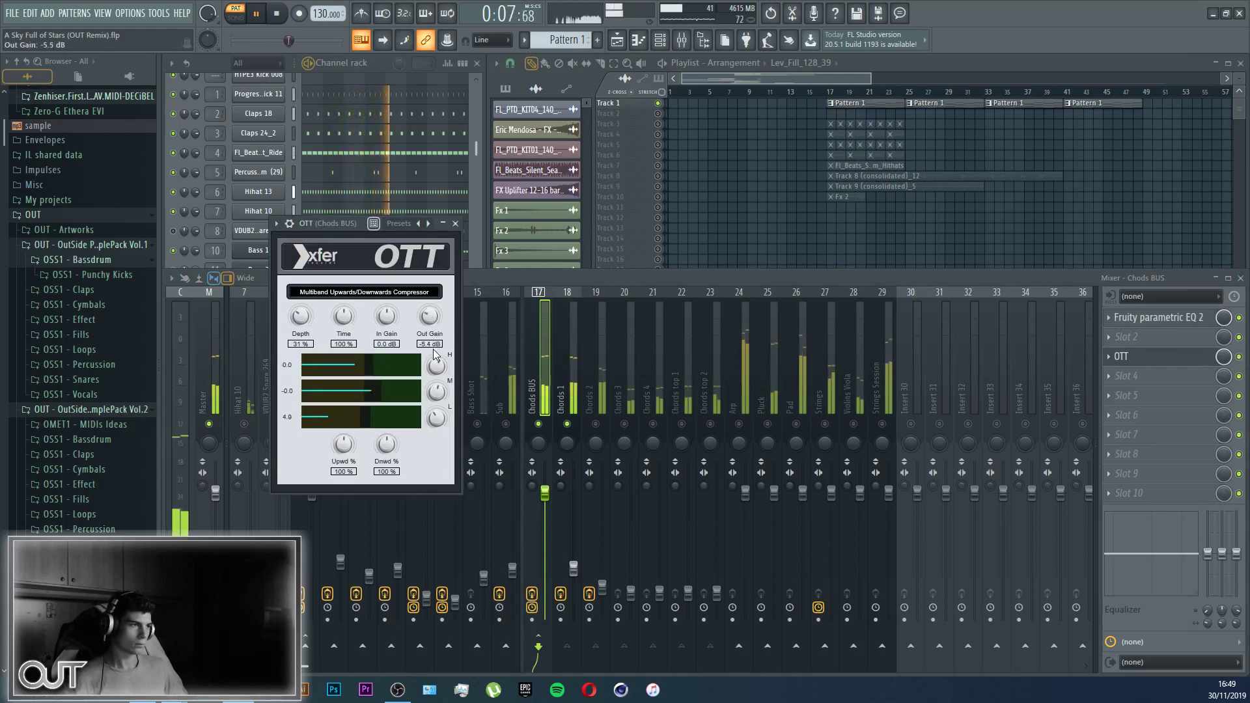
# Step: Check the Spire synth settings of Chords 2, close the synth and return to the mixer
pyautogui.click(559, 355)
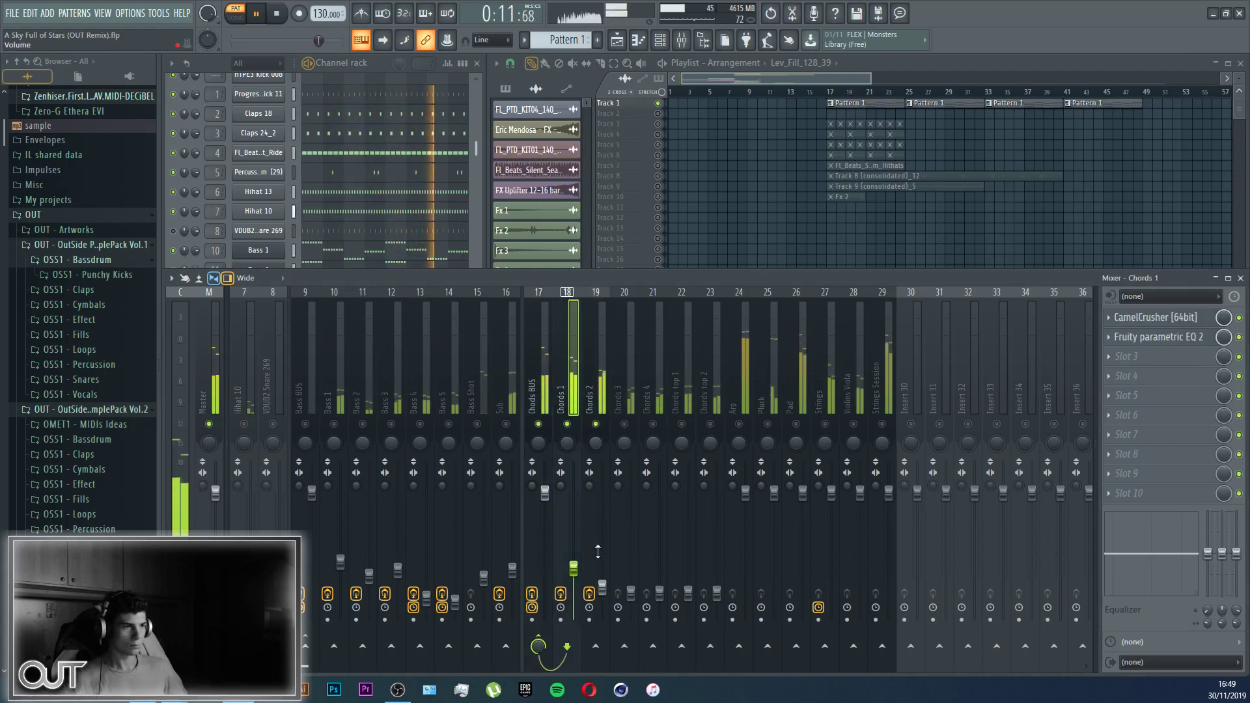
pyautogui.press('F9')
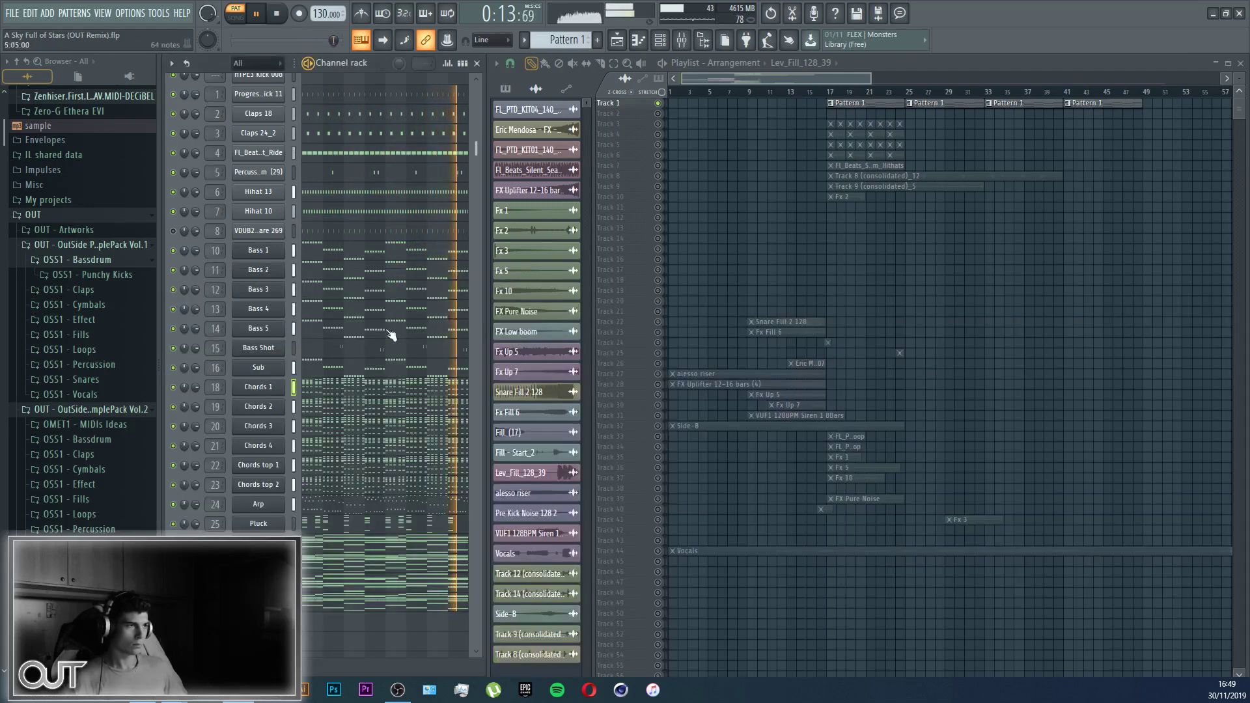
pyautogui.click(258, 407)
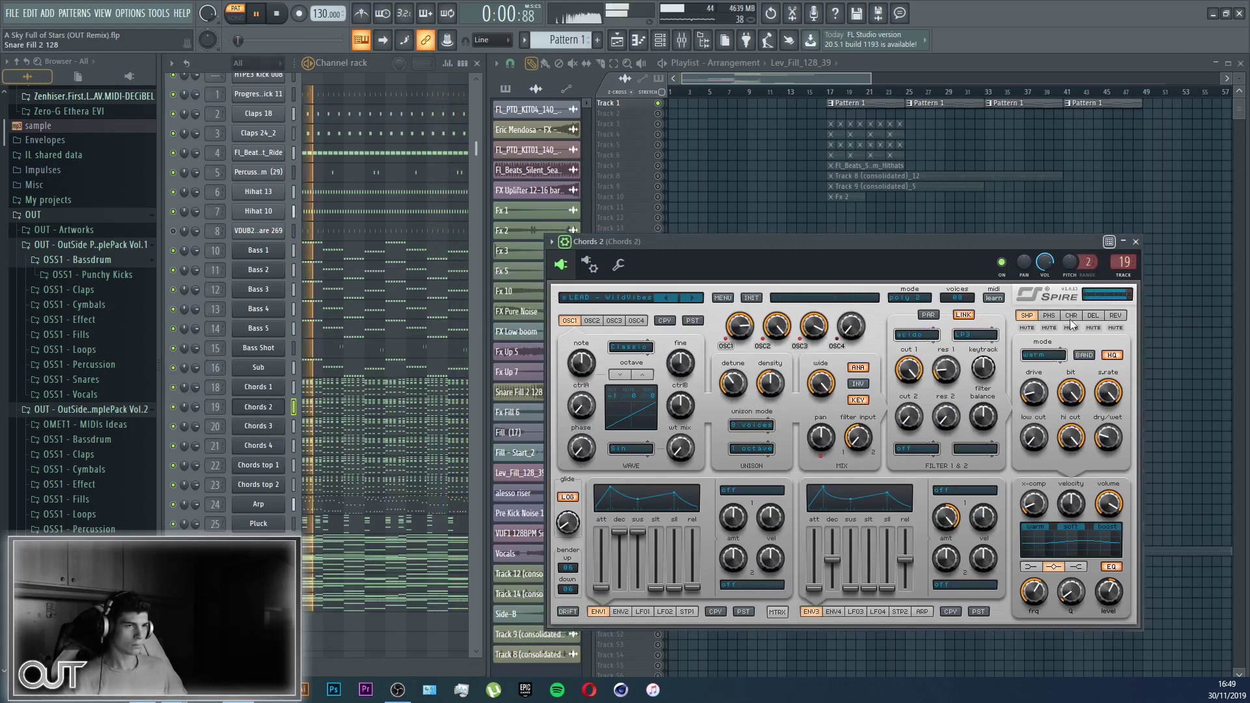
pyautogui.click(1135, 241)
pyautogui.click(683, 41)
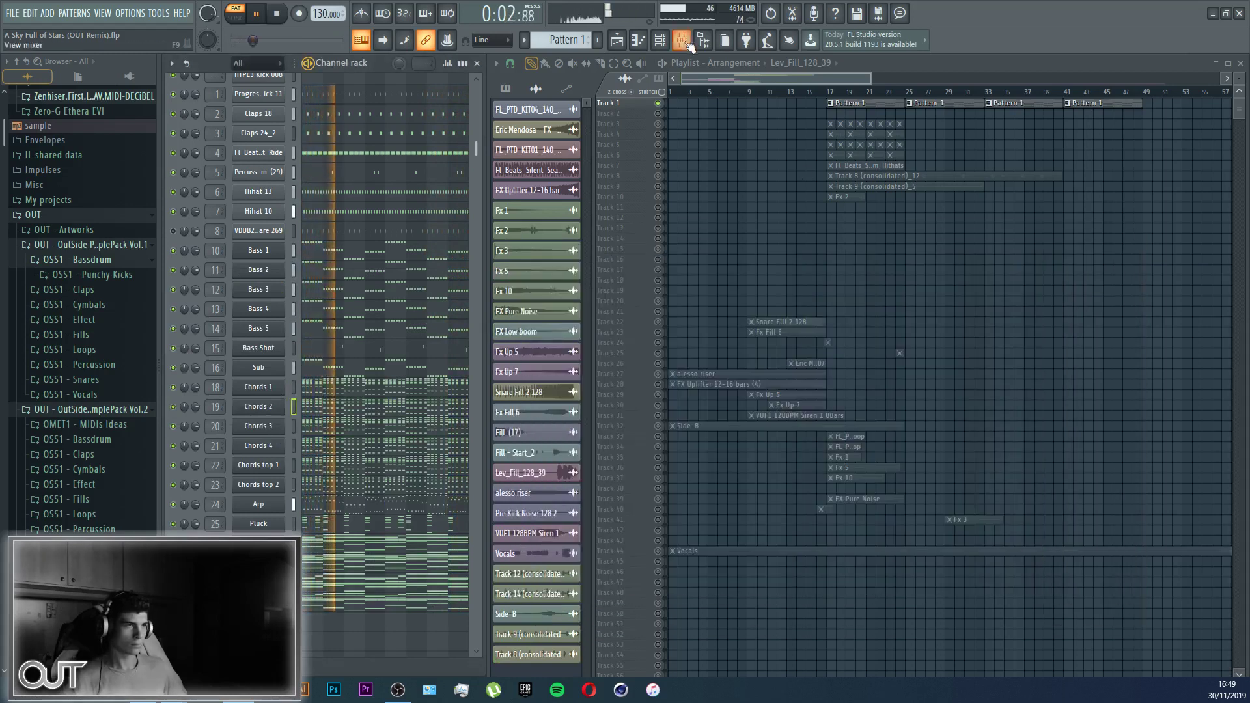
# Step: Mute Chords 1 to hear Chords 2 alone, and raise the high pass frequency in the Chords 2 Fruity Parametric EQ 2
pyautogui.click(567, 424)
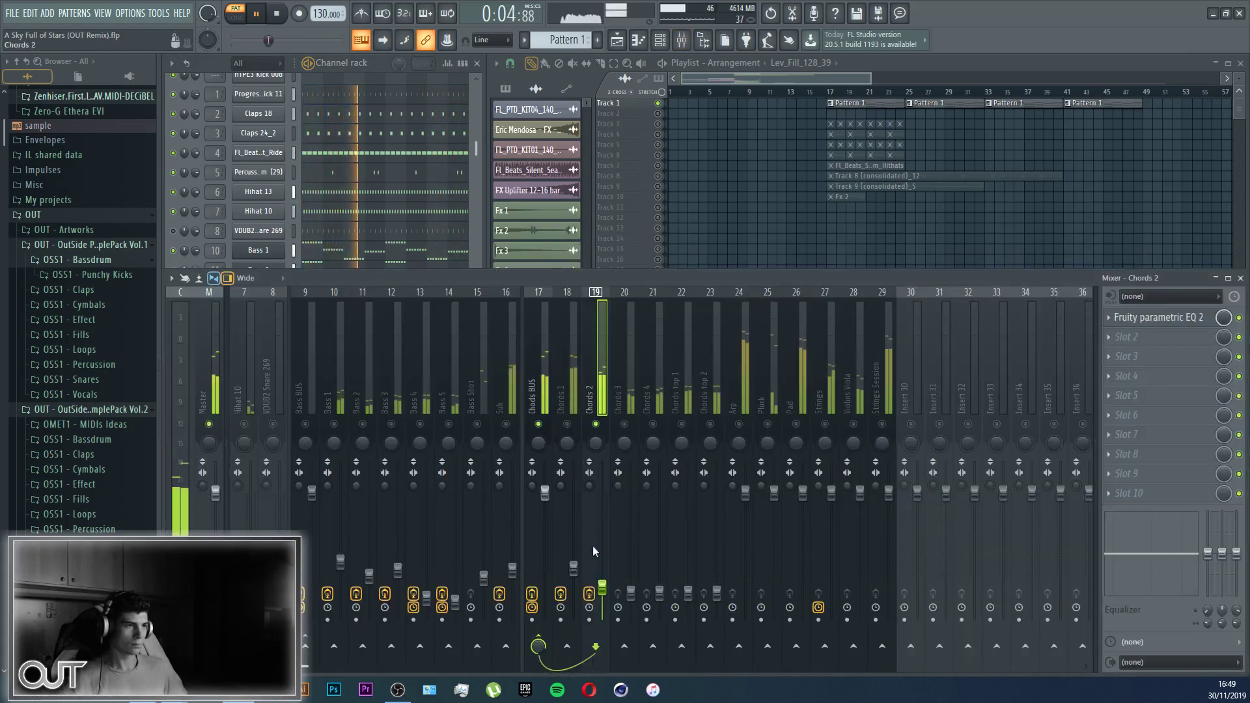
pyautogui.click(1136, 319)
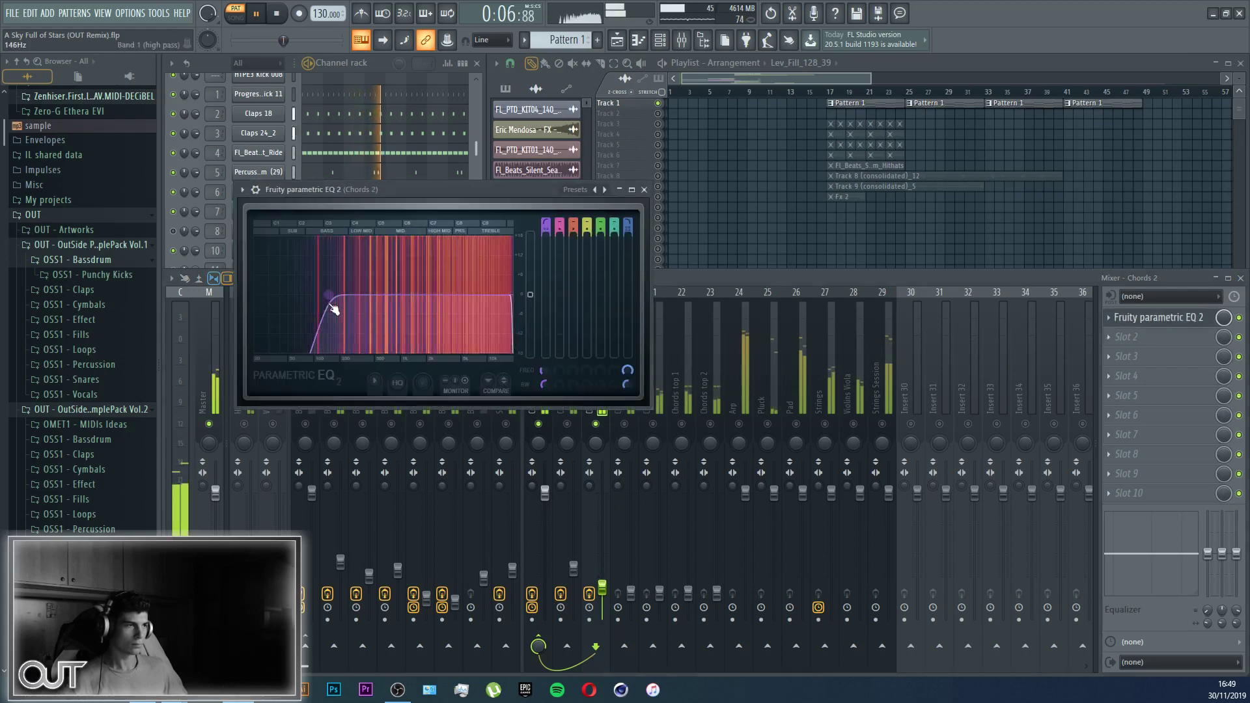
pyautogui.moveTo(329, 295); pyautogui.dragTo(365, 295)
# Step: Unmute Chords 1 and open its Fruity Parametric EQ 2
pyautogui.click(567, 424)
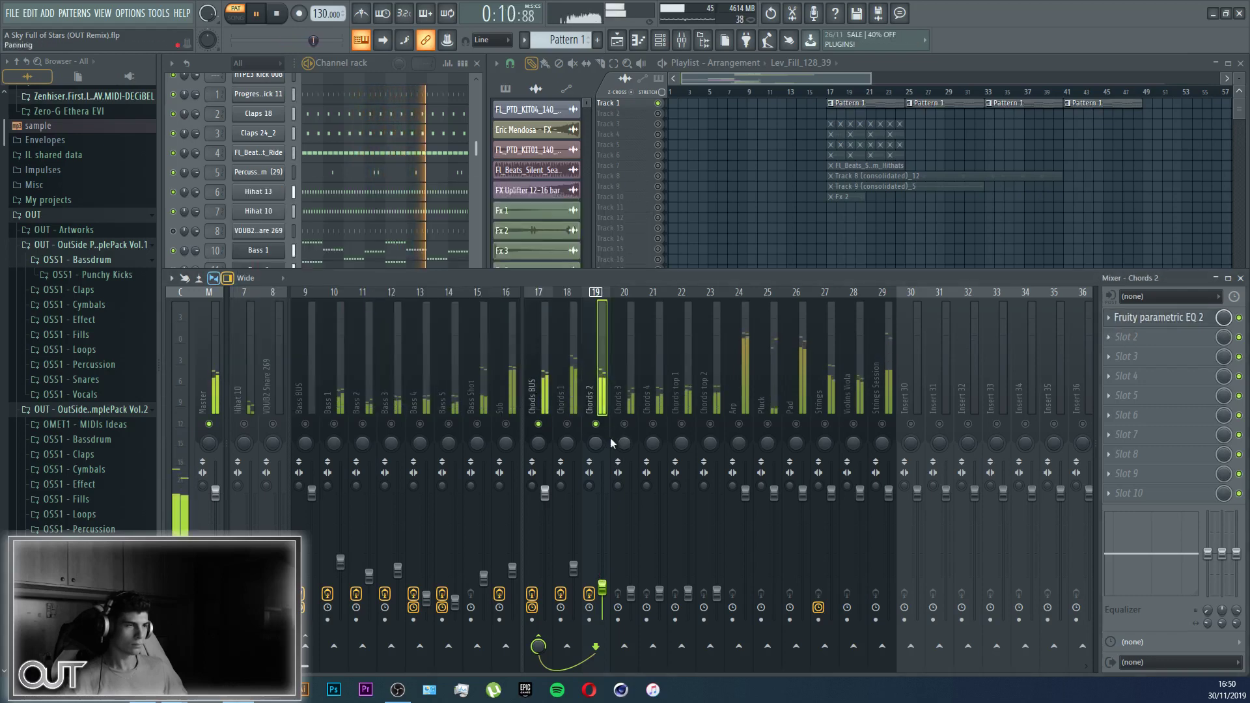
pyautogui.click(1156, 337)
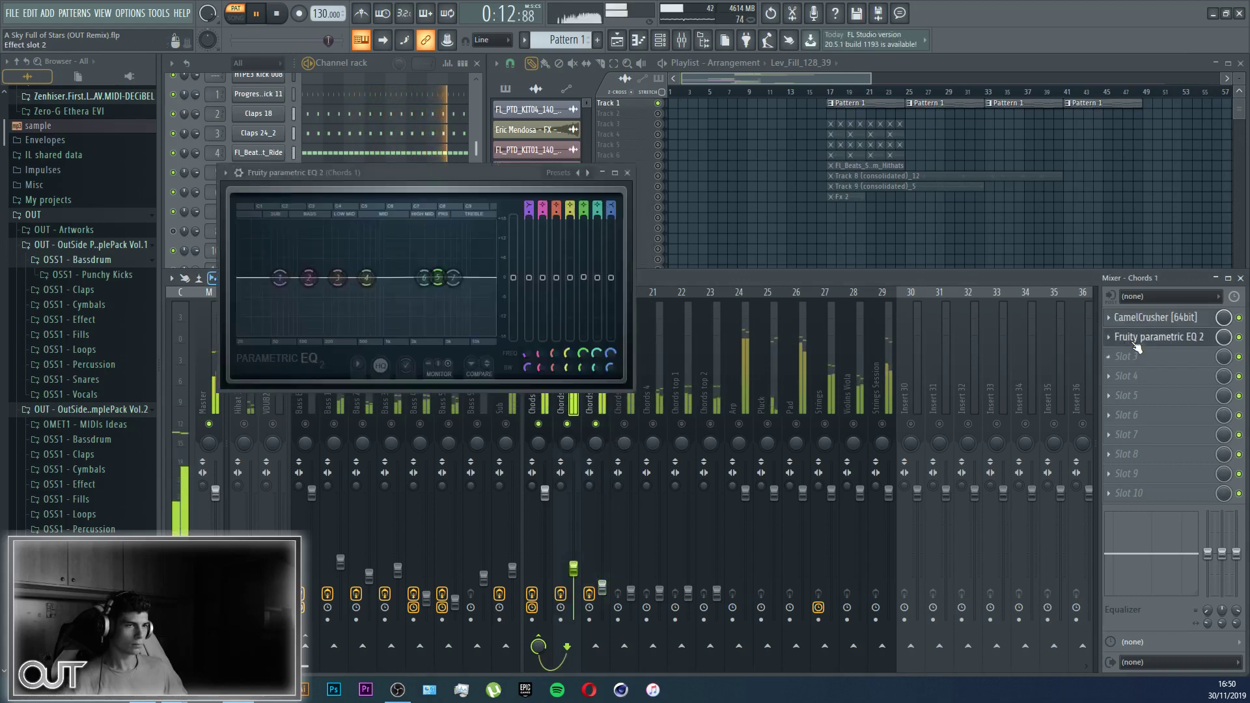
# Step: Roll off the lows of Chords 1 in its EQ and boost band 3 by about 2.3 dB near 200 Hz
pyautogui.moveTo(327, 269); pyautogui.dragTo(275, 333)
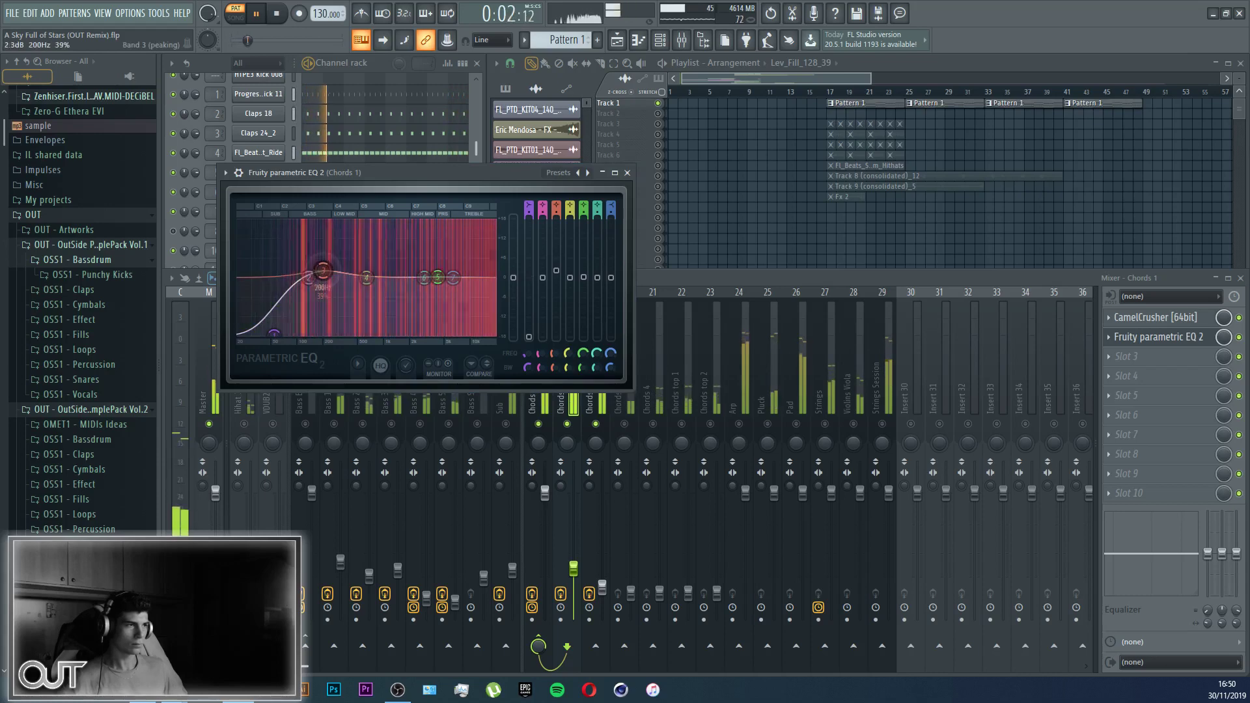
pyautogui.click(627, 173)
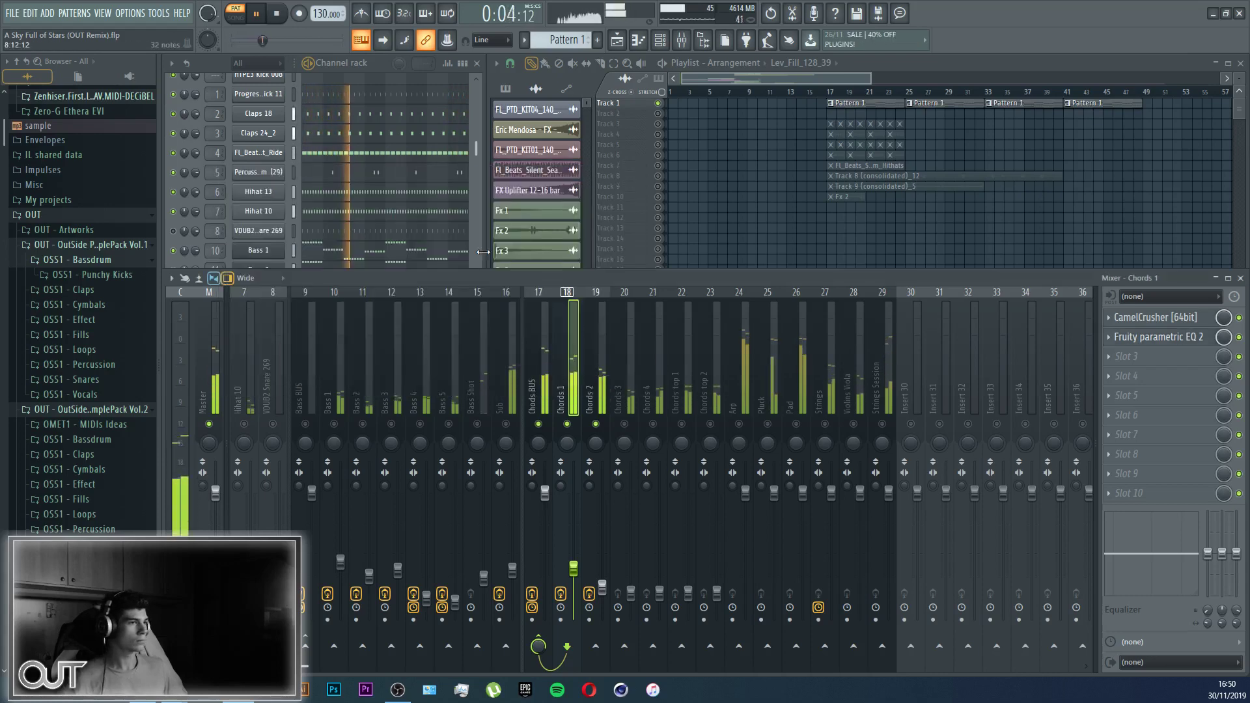
# Step: Make Chords 3 the only audible chord layer through the Chords BUS and raise its level to about -17.6 dB
pyautogui.click(625, 424)
pyautogui.click(596, 424)
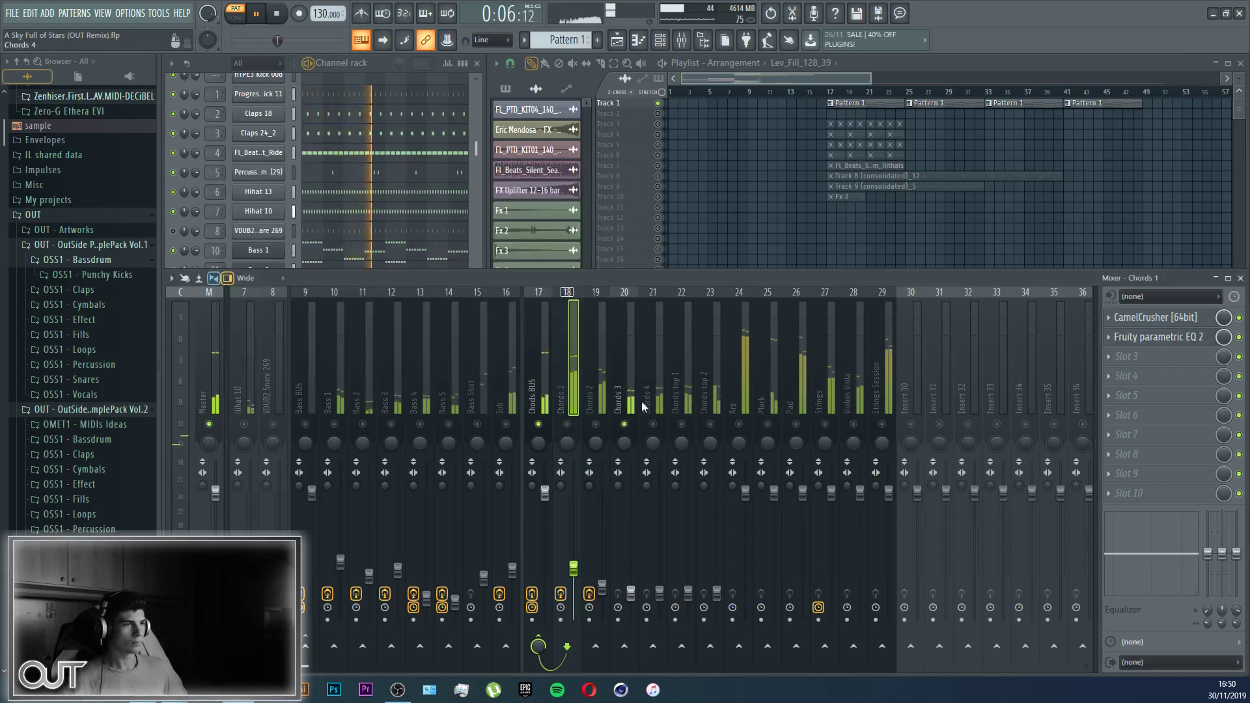
pyautogui.moveTo(631, 592); pyautogui.dragTo(635, 580)
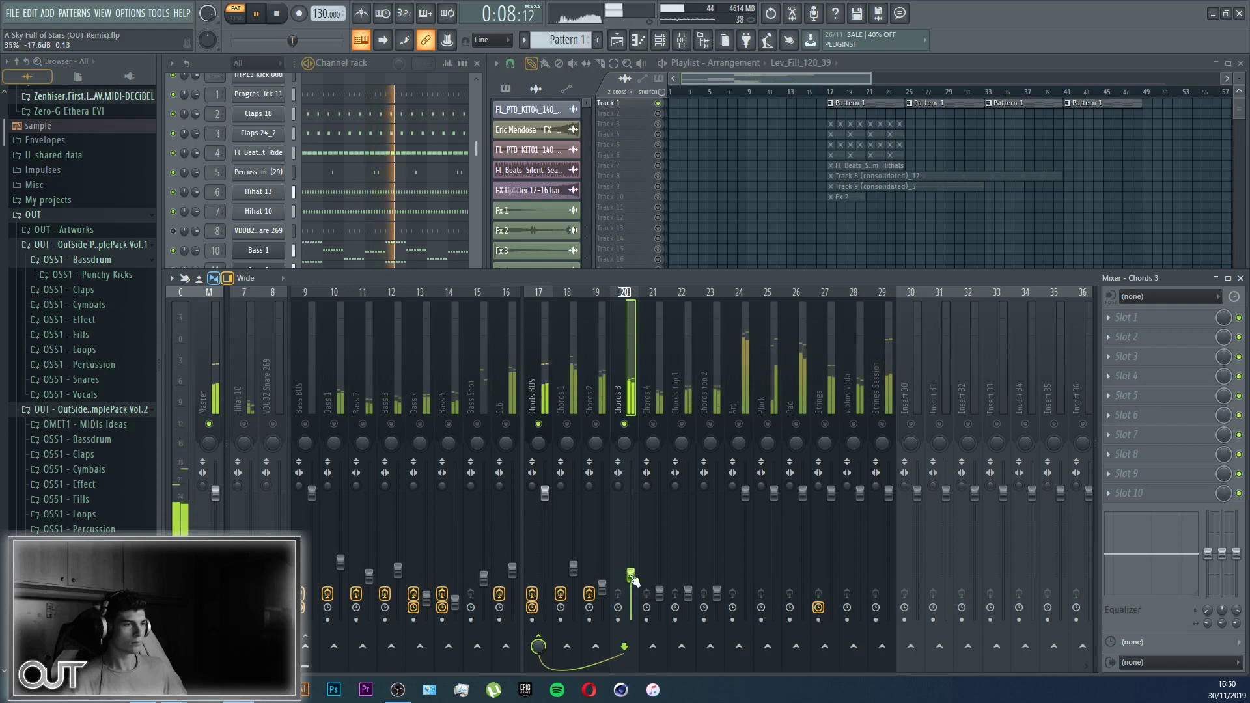
# Step: Add Fruity Parametric EQ 2 to the first effect slot of Chords 3 and load the "20Hz + 18kHz cut" preset
pyautogui.click(1111, 325)
pyautogui.click(756, 150)
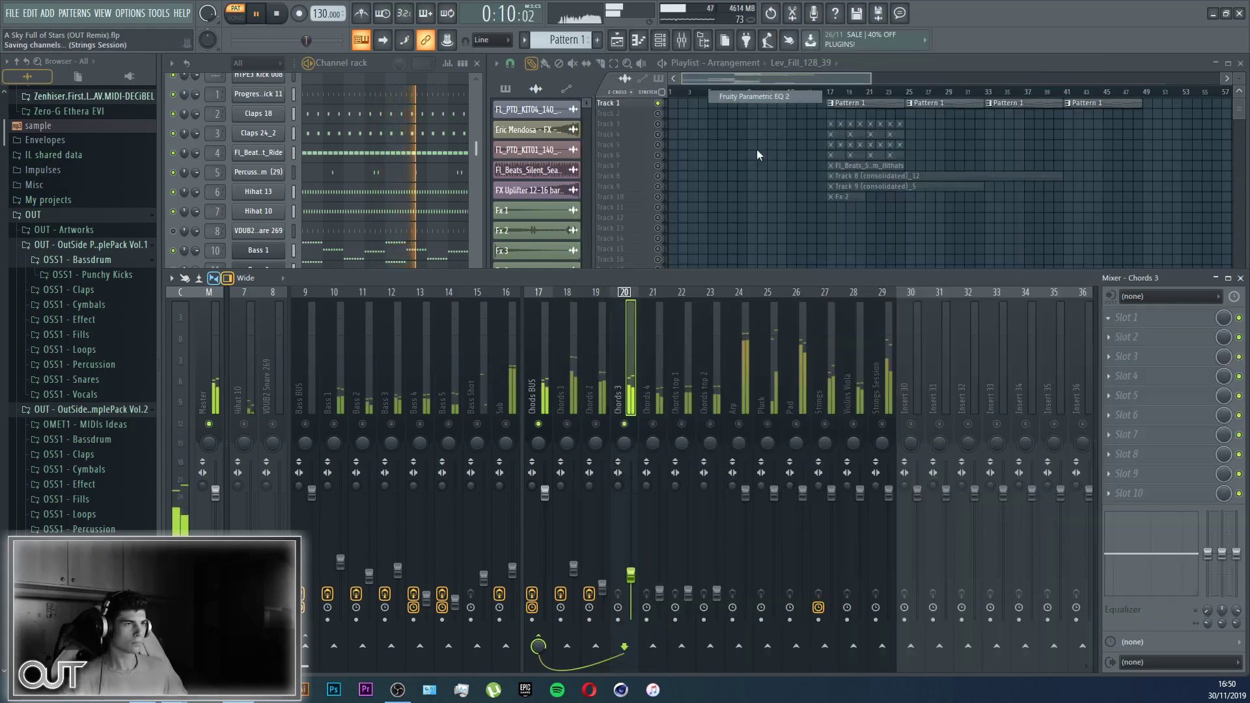
pyautogui.click(638, 223)
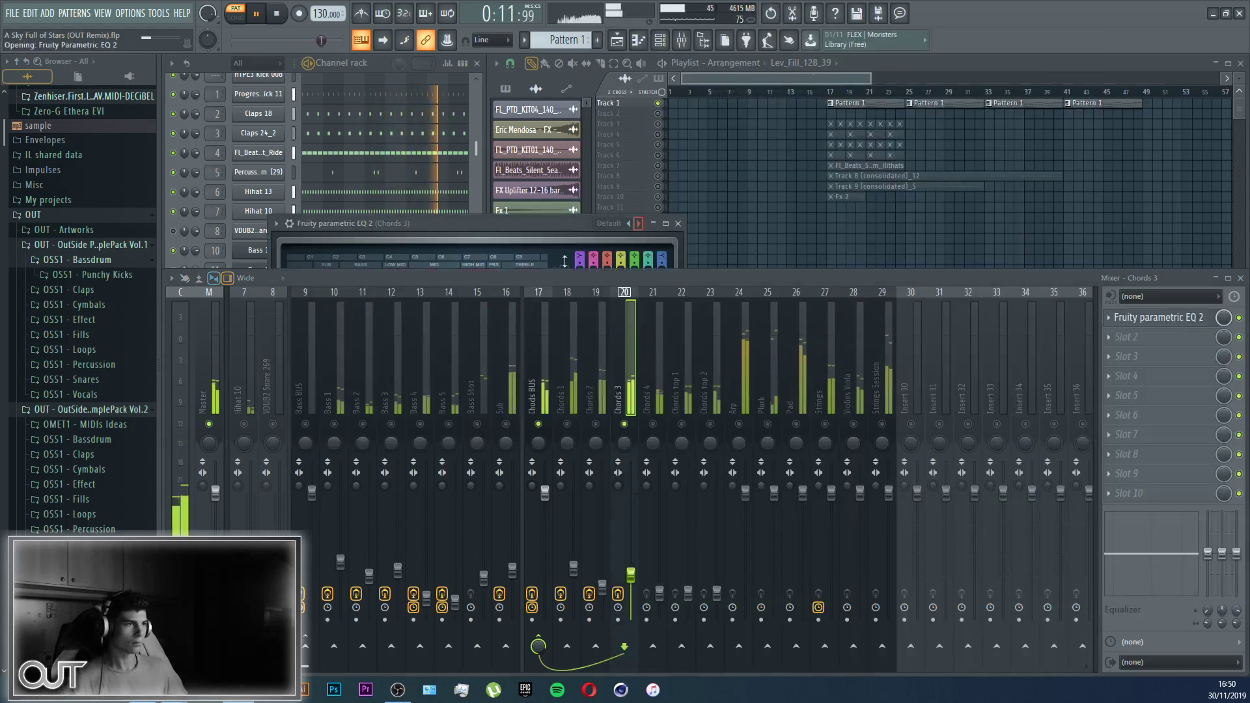
# Step: Adjust the slope of the Chords 3 EQ's high-pass band and move its cutoff higher to trim the lows
pyautogui.moveTo(577, 263); pyautogui.dragTo(577, 258)
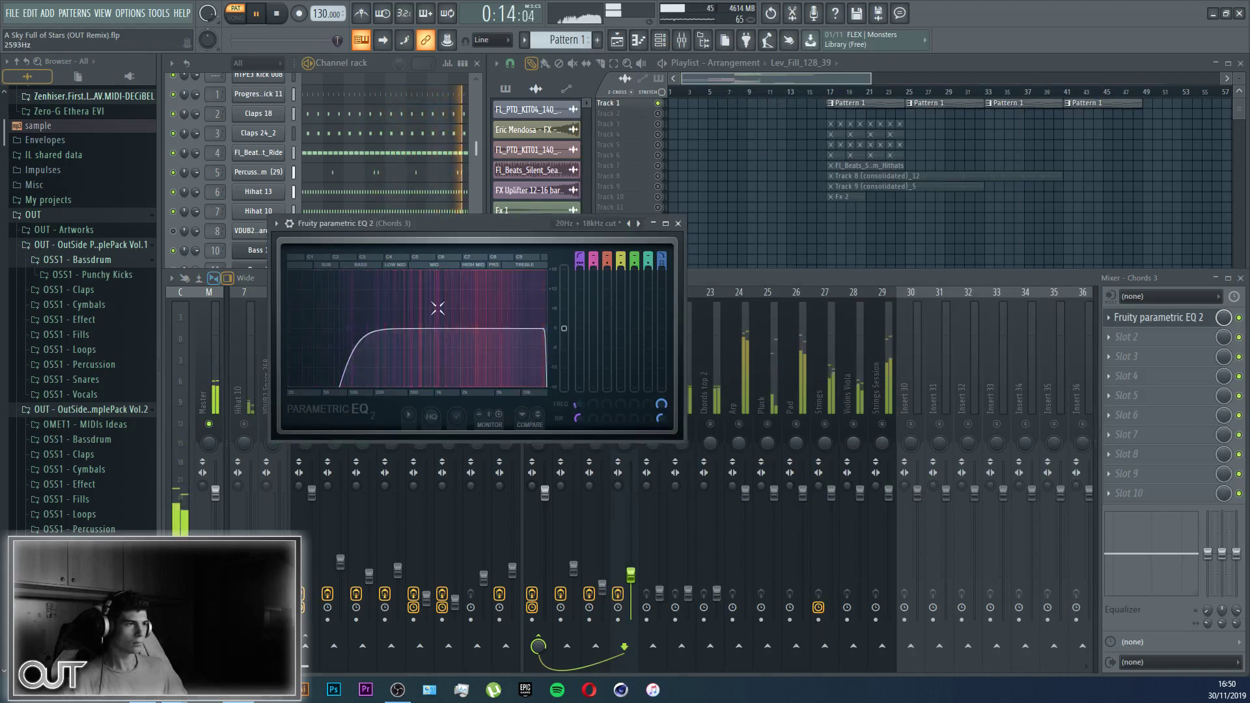
pyautogui.scroll(3, 356, 333)
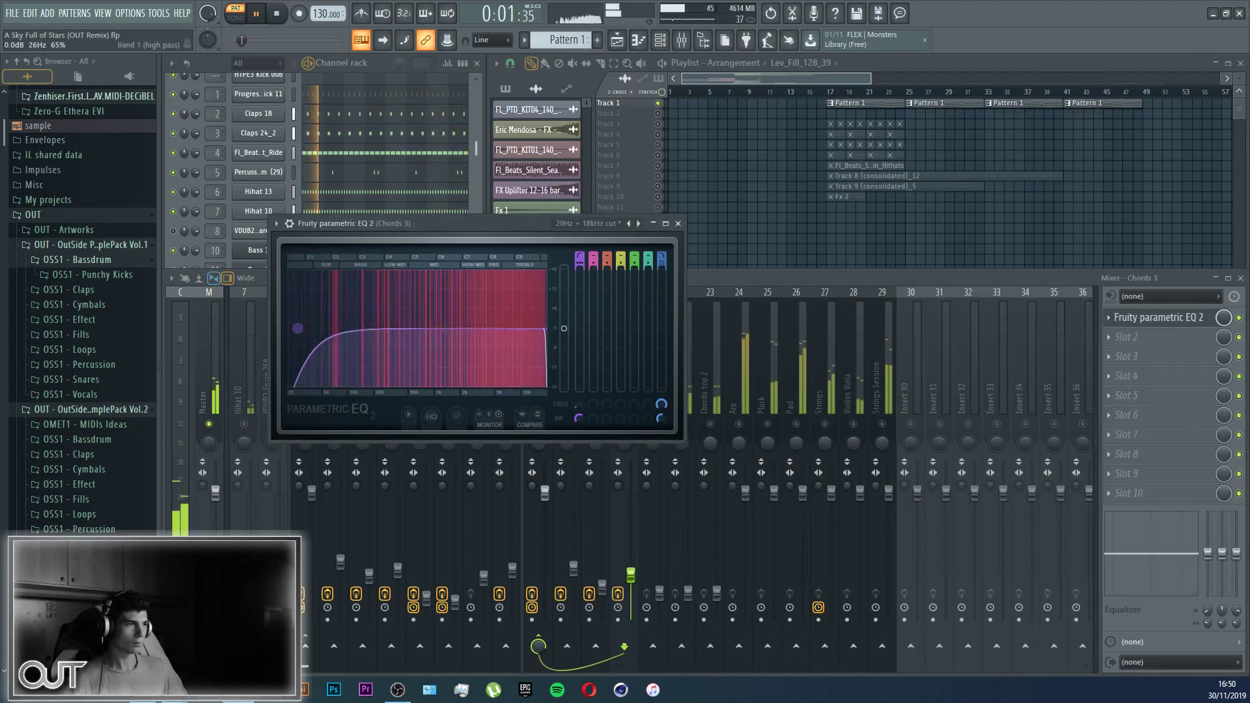
pyautogui.moveTo(355, 333); pyautogui.dragTo(366, 333)
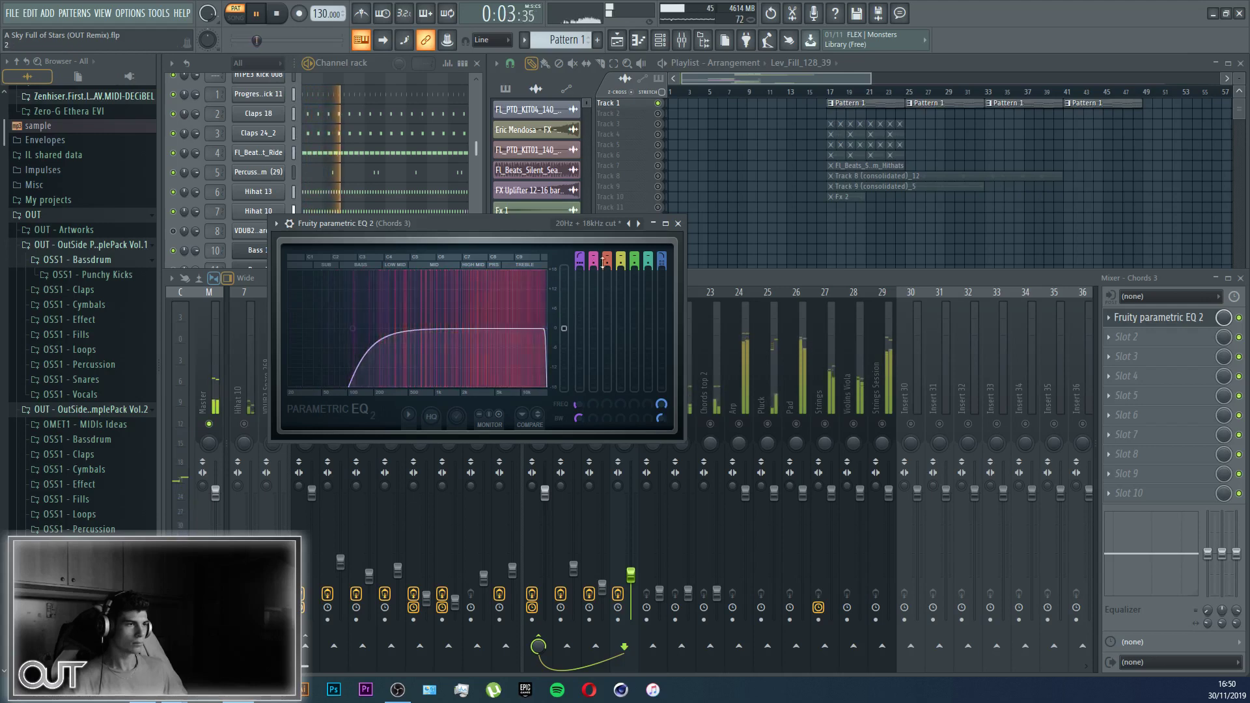
# Step: Add a gentle band 3 peaking boost in the treble of Chords 3 and set the low-pass band to Steep 8 near 17 kHz
pyautogui.moveTo(610, 260); pyautogui.dragTo(607, 309)
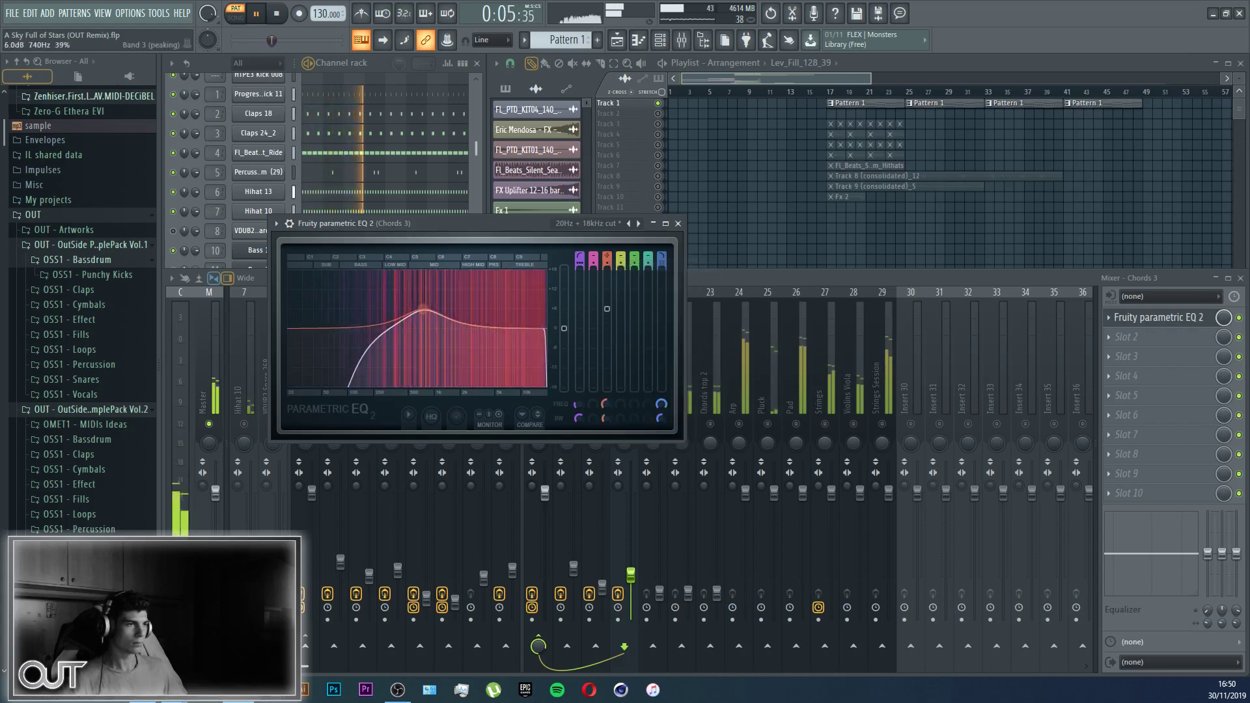
pyautogui.moveTo(424, 310); pyautogui.dragTo(544, 328)
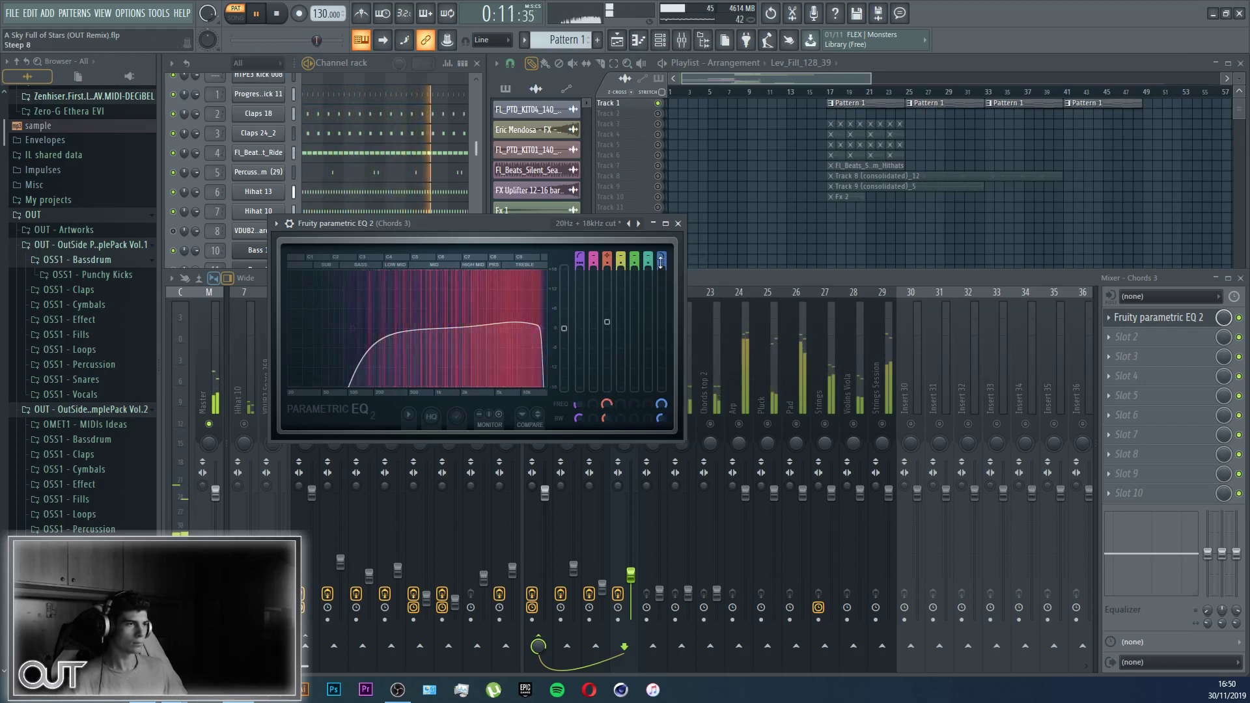
pyautogui.moveTo(662, 264); pyautogui.dragTo(662, 269)
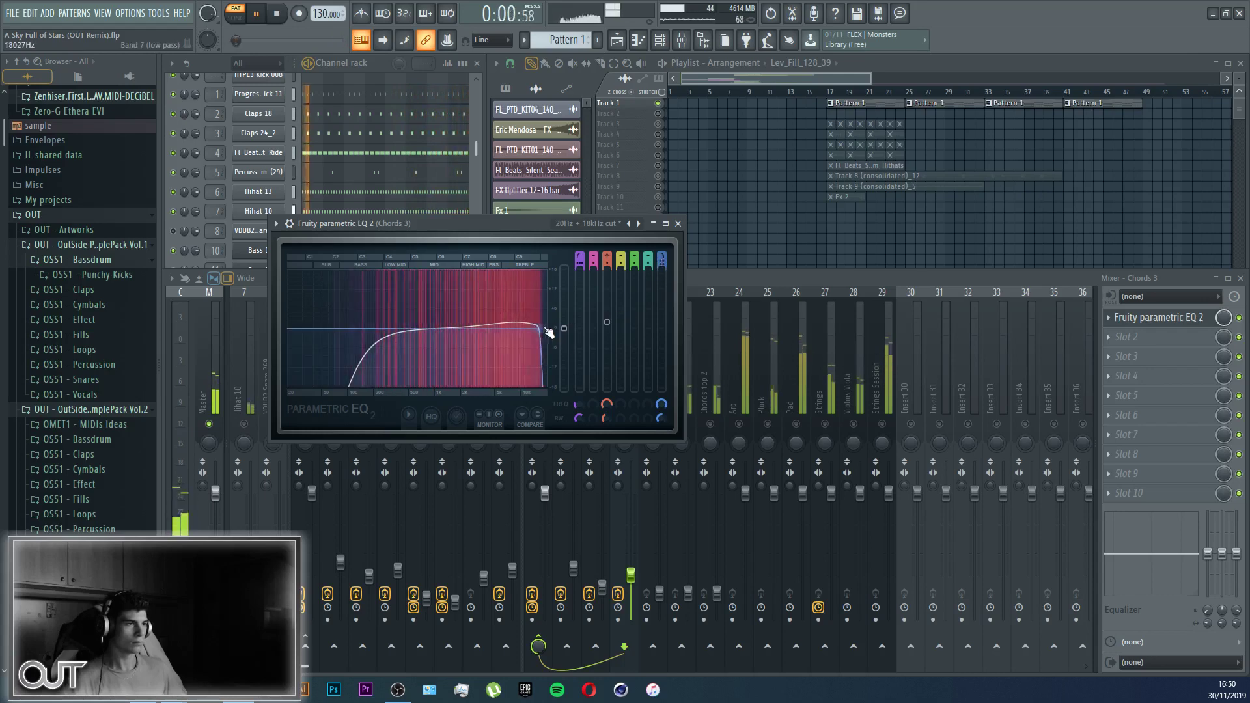
pyautogui.moveTo(539, 327); pyautogui.dragTo(547, 327)
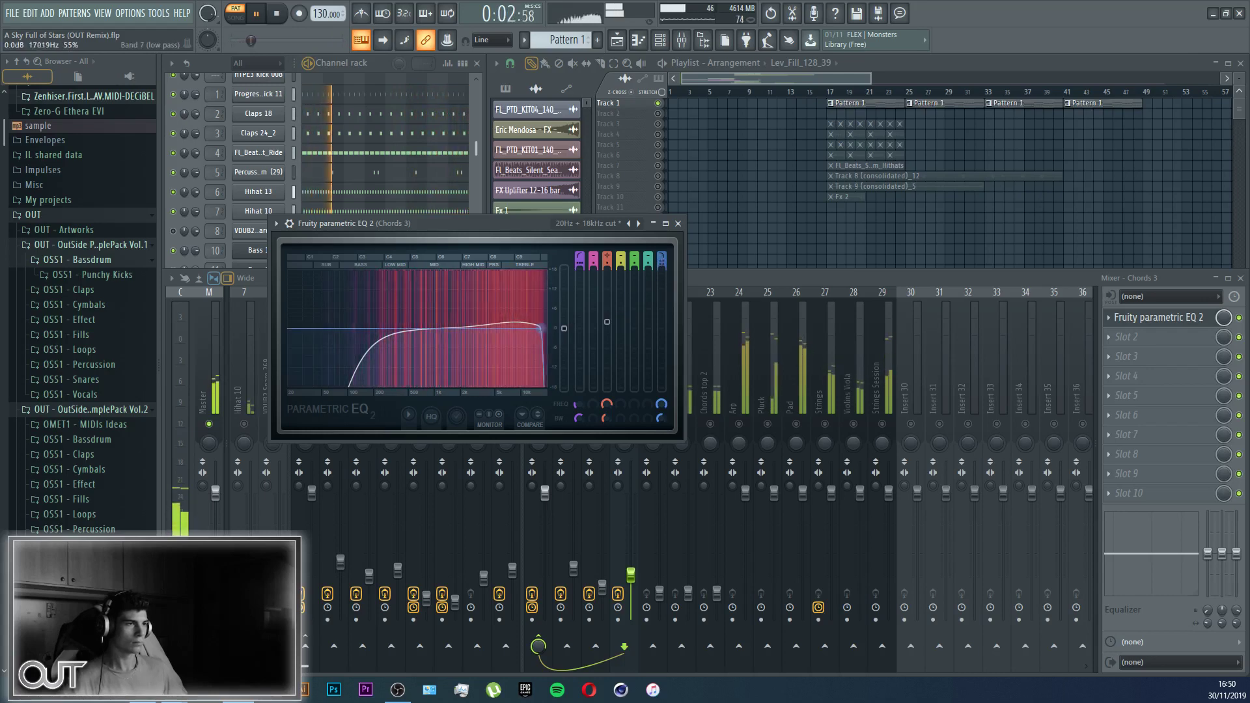
pyautogui.press('Escape')
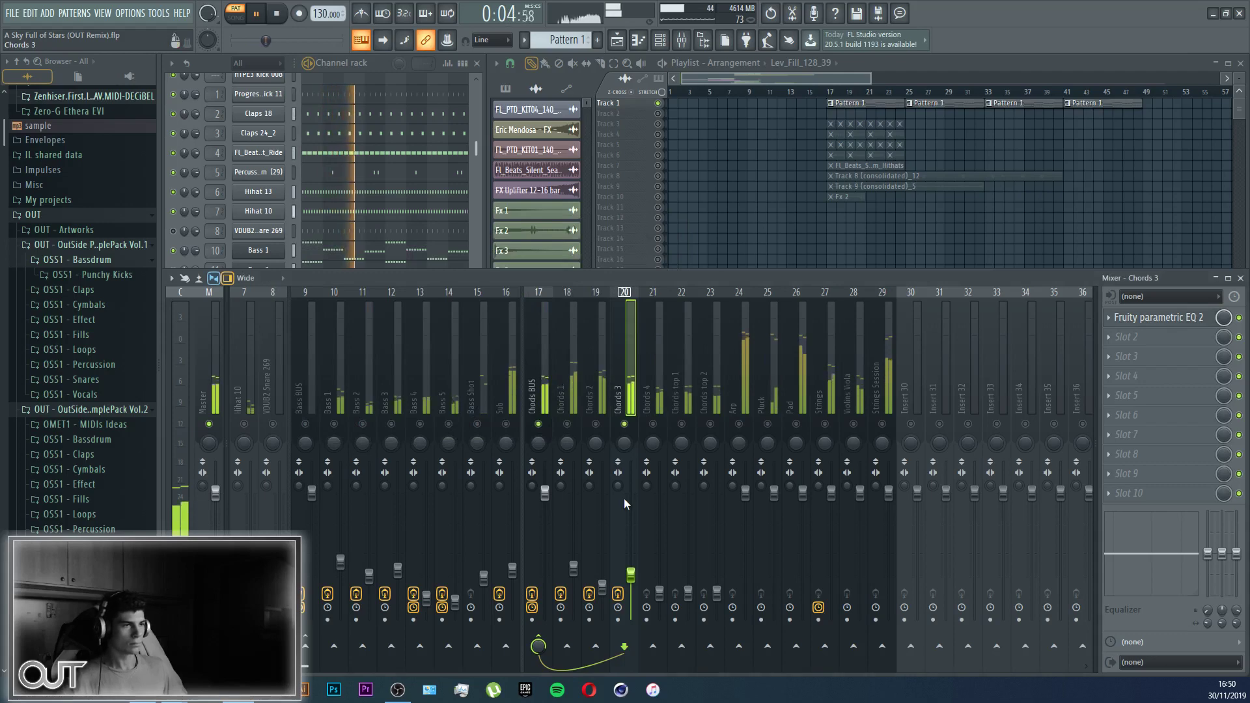
# Step: Open the Chords 3 Spire synth and mute its reverb effect
pyautogui.press('F9')
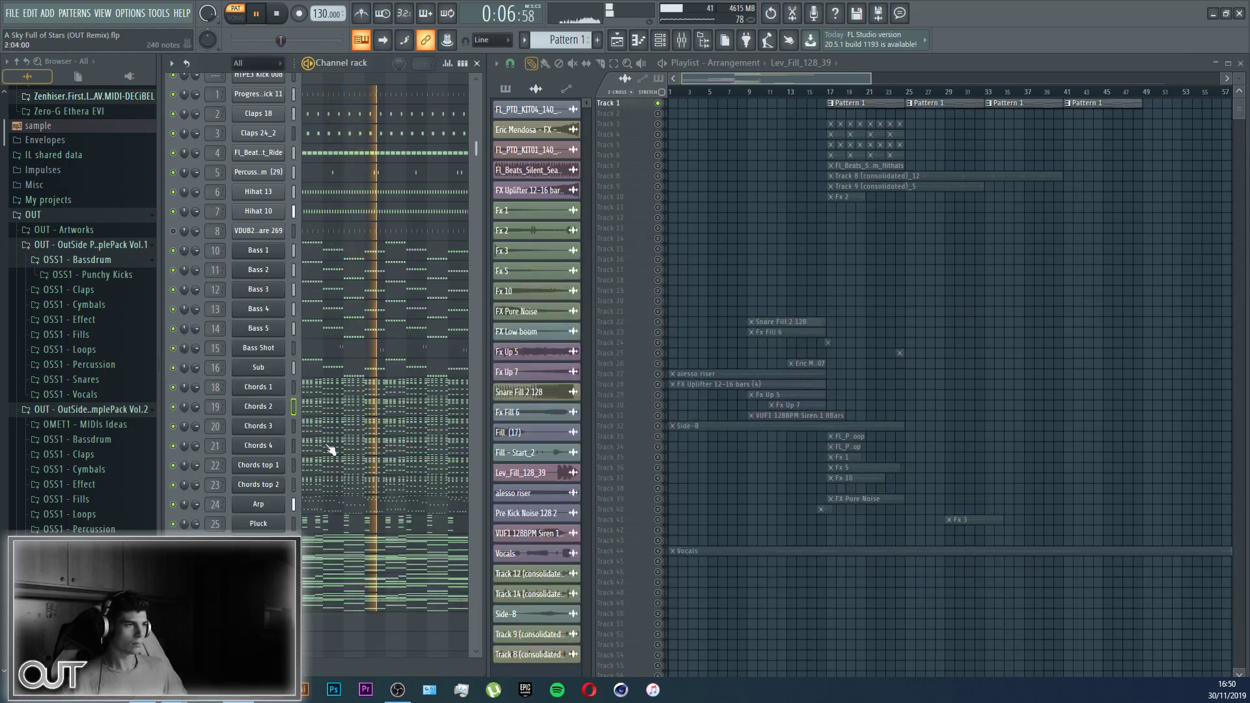
pyautogui.click(266, 430)
pyautogui.click(1172, 338)
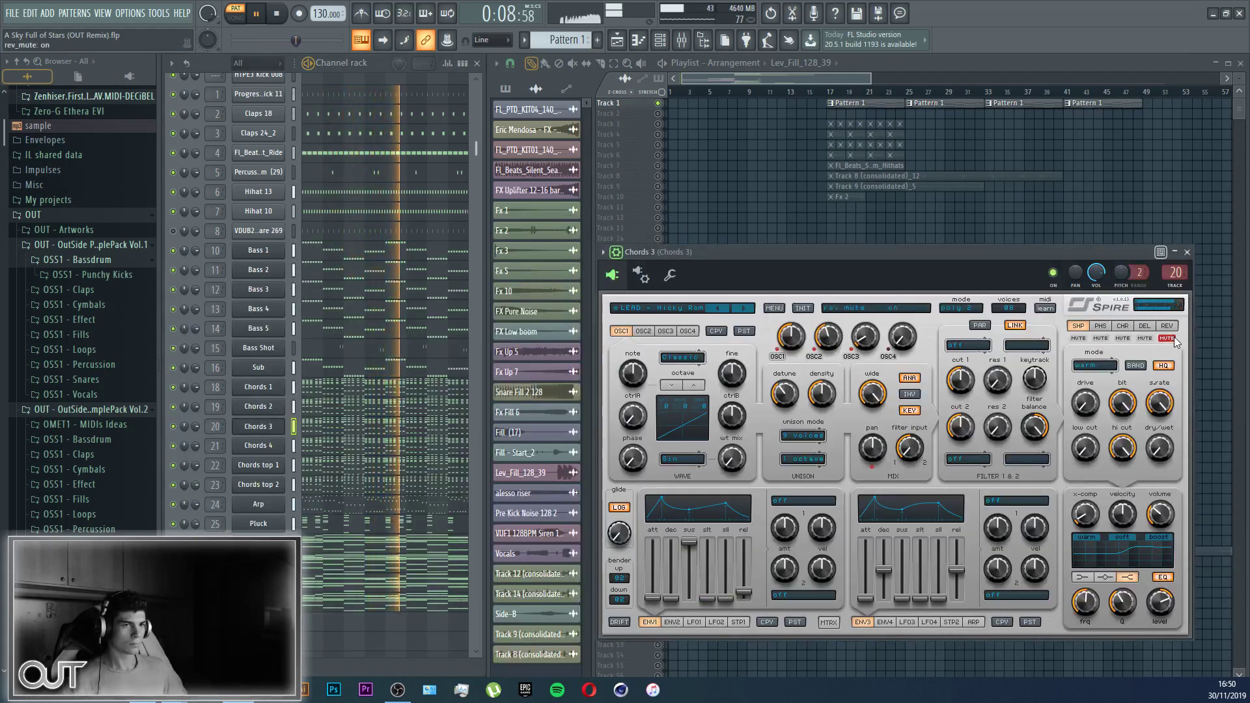
# Step: Review oscillator 2 and change the unison voice mode of oscillator 3 in the Chords 3 synth
pyautogui.click(643, 331)
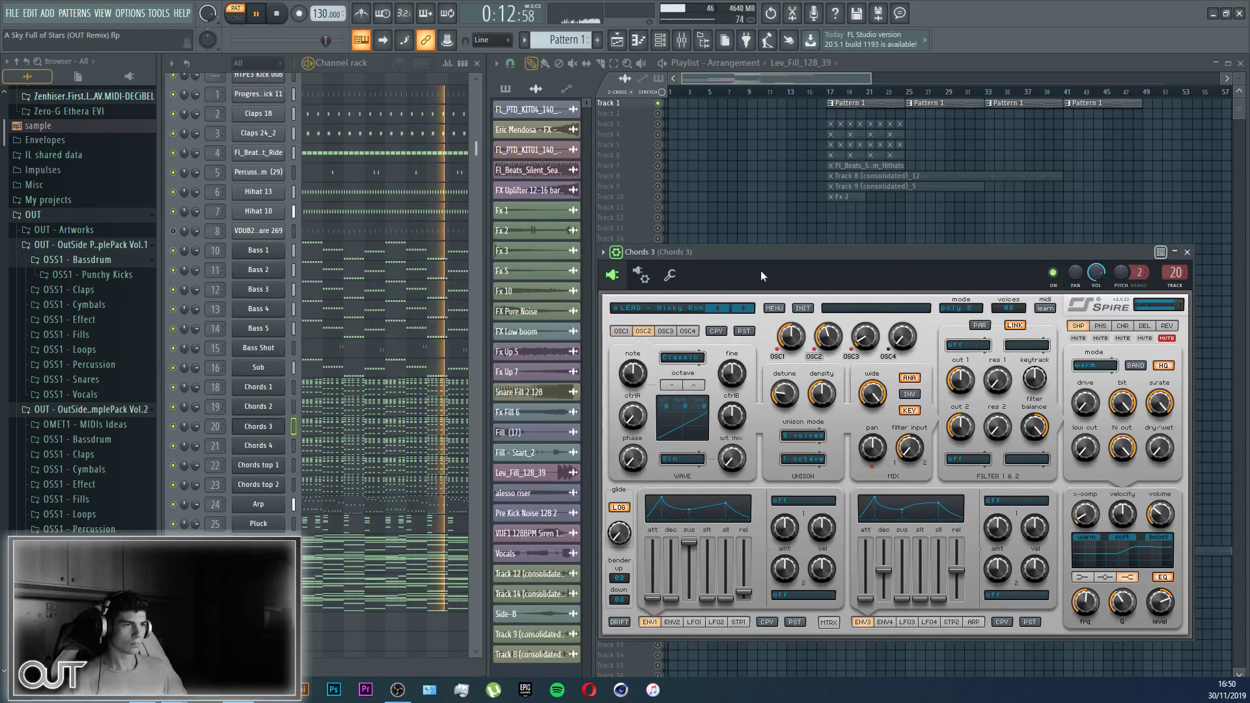
pyautogui.click(665, 331)
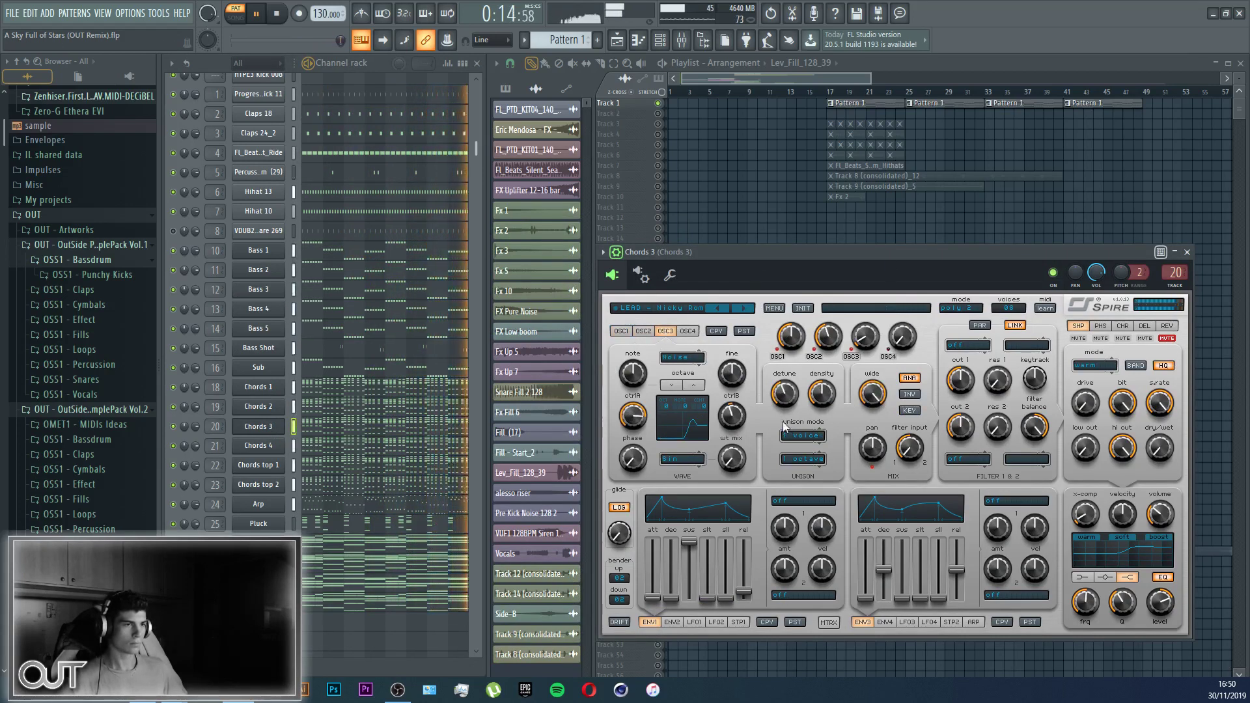
pyautogui.click(804, 436)
pyautogui.click(808, 550)
pyautogui.moveTo(843, 253); pyautogui.dragTo(780, 229)
pyautogui.press('Escape')
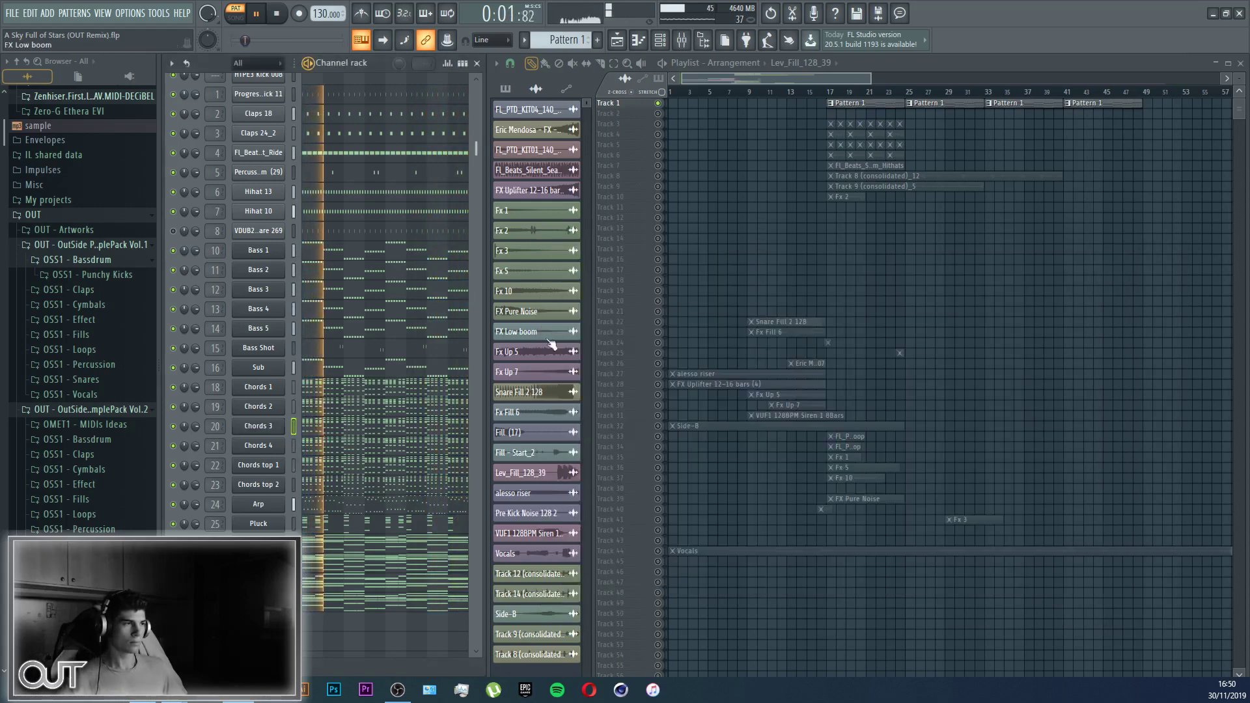
# Step: Solo Chords 4 in the mixer and raise its level to about -19.7 dB
pyautogui.click(682, 41)
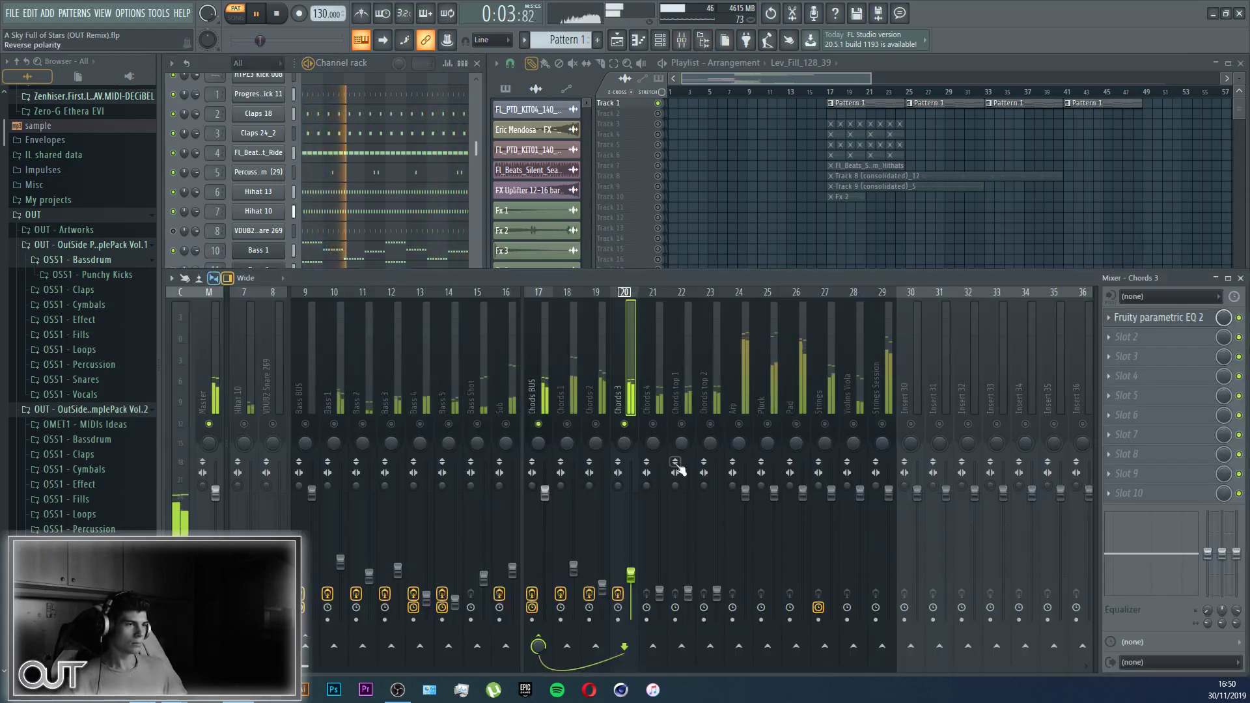
pyautogui.rightClick(654, 426)
pyautogui.moveTo(660, 593); pyautogui.dragTo(660, 584)
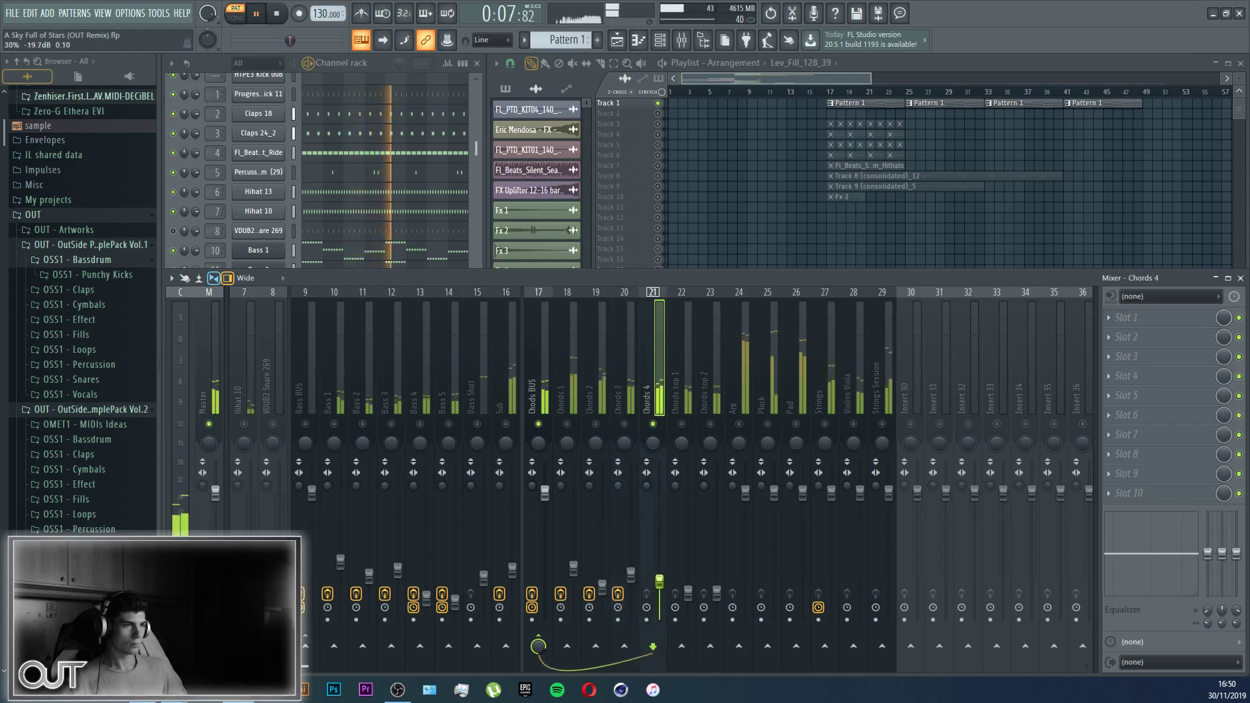
# Step: Mute the reverb in the Chords 4 Spire synth and check its delay settings
pyautogui.press('F9')
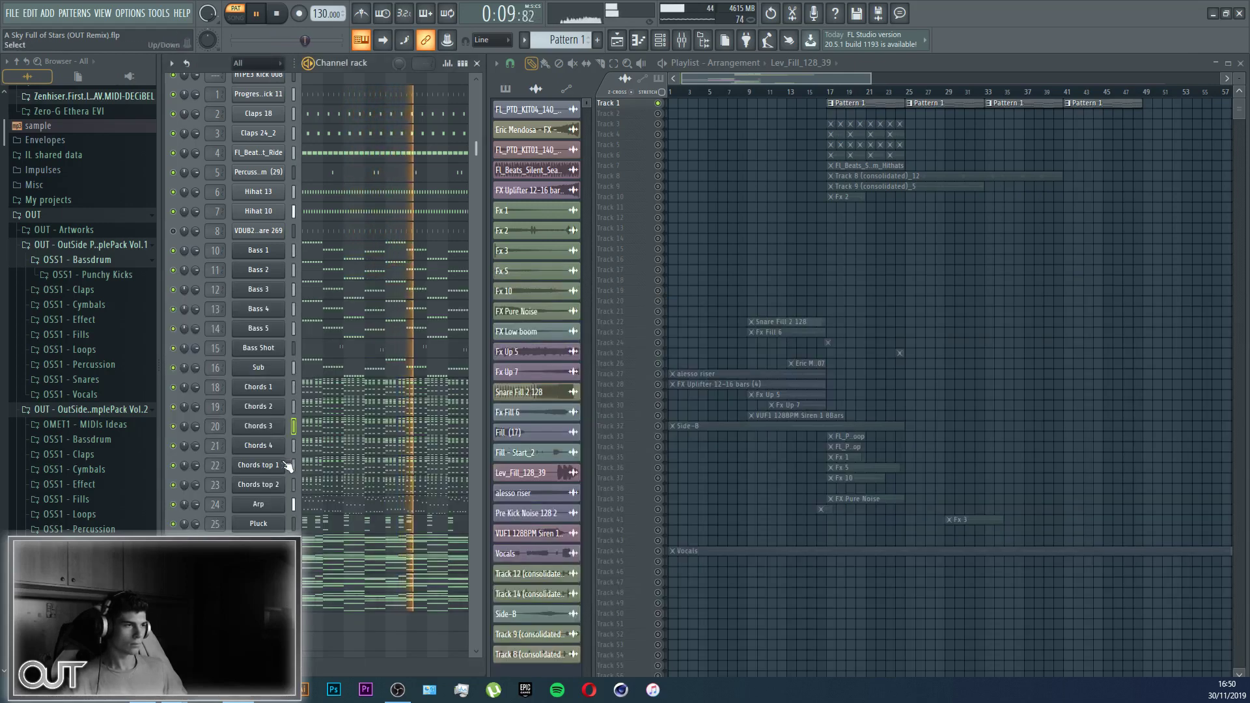
pyautogui.click(268, 447)
pyautogui.click(1081, 289)
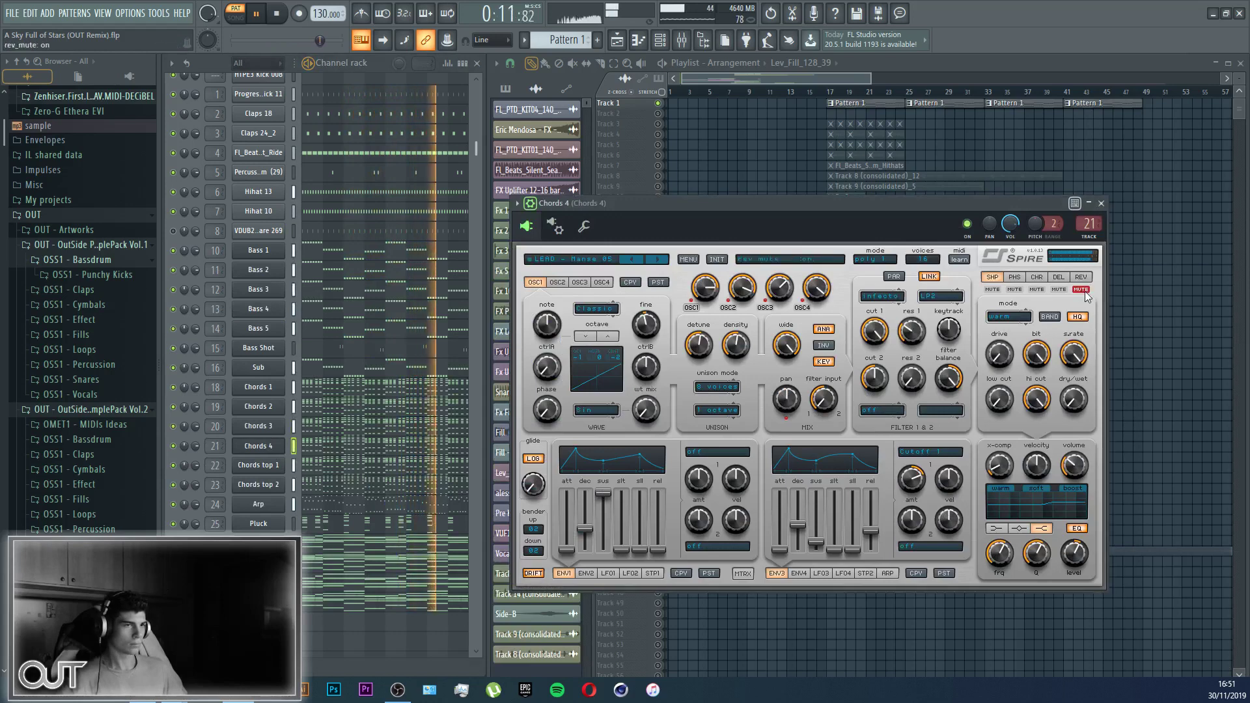
pyautogui.click(1060, 277)
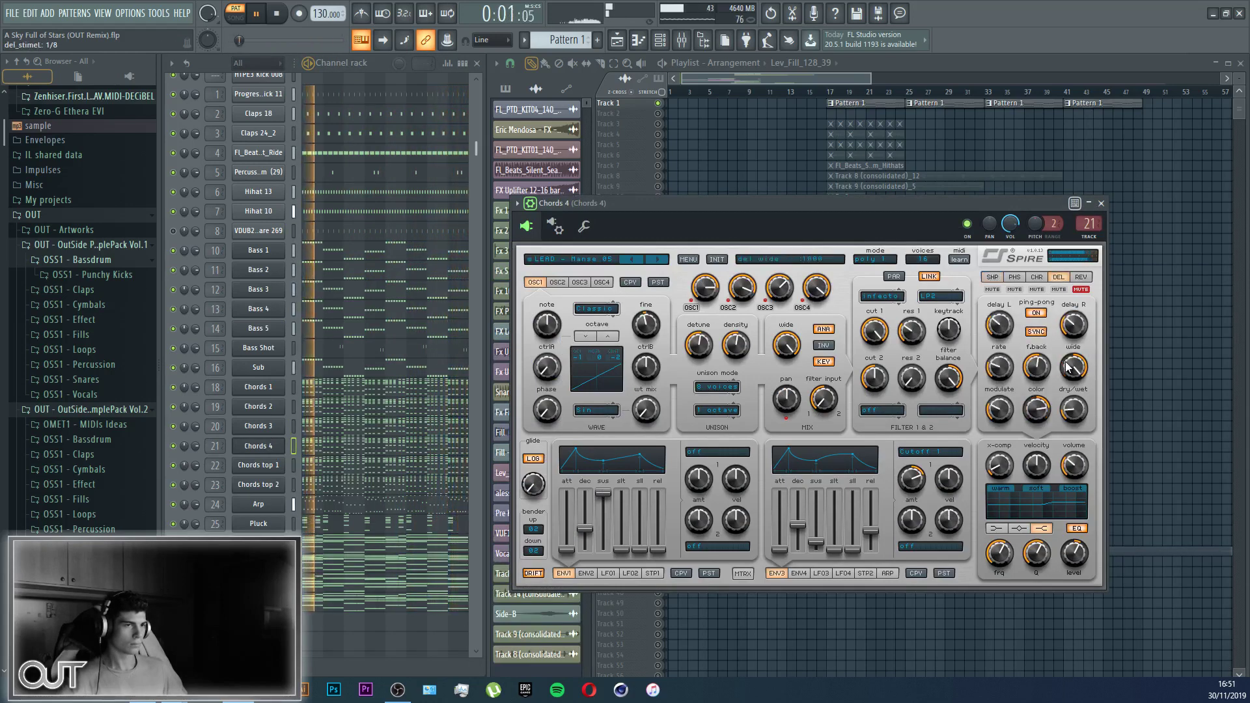
pyautogui.press('Escape')
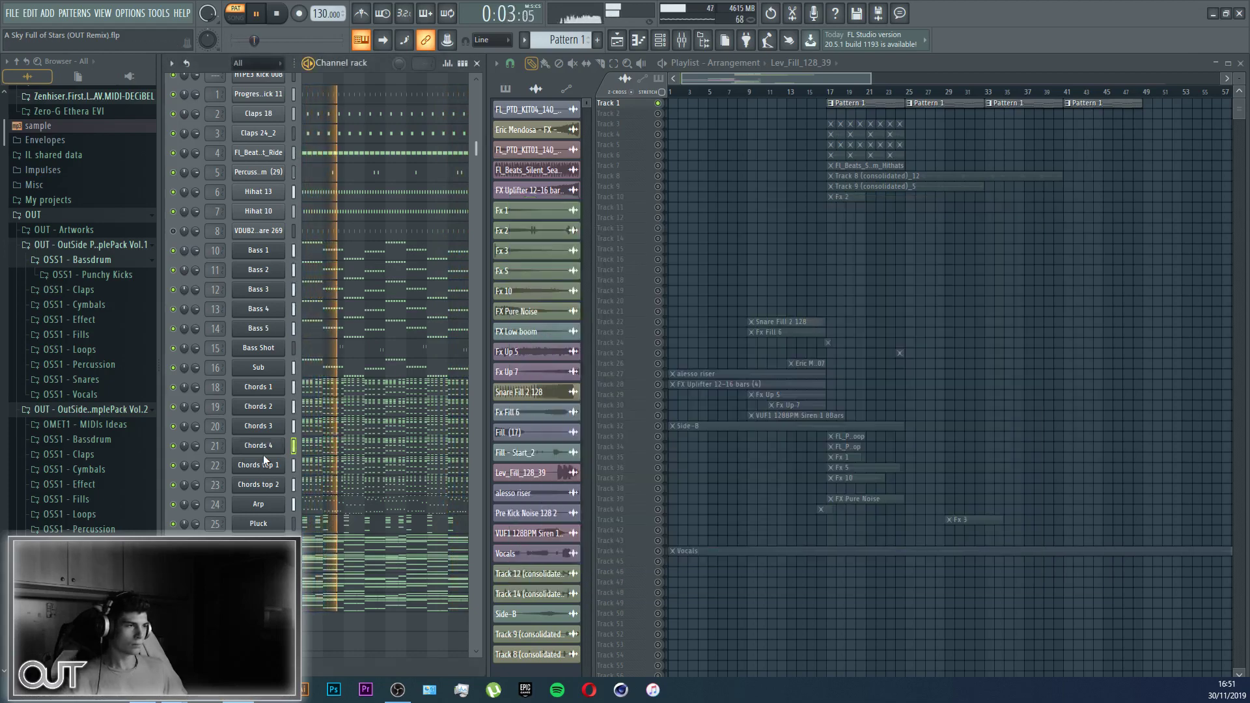
# Step: Balance Chords 3 and Chords 4 at about -18 dB each, toggling Chords 4 to compare the blend
pyautogui.click(682, 39)
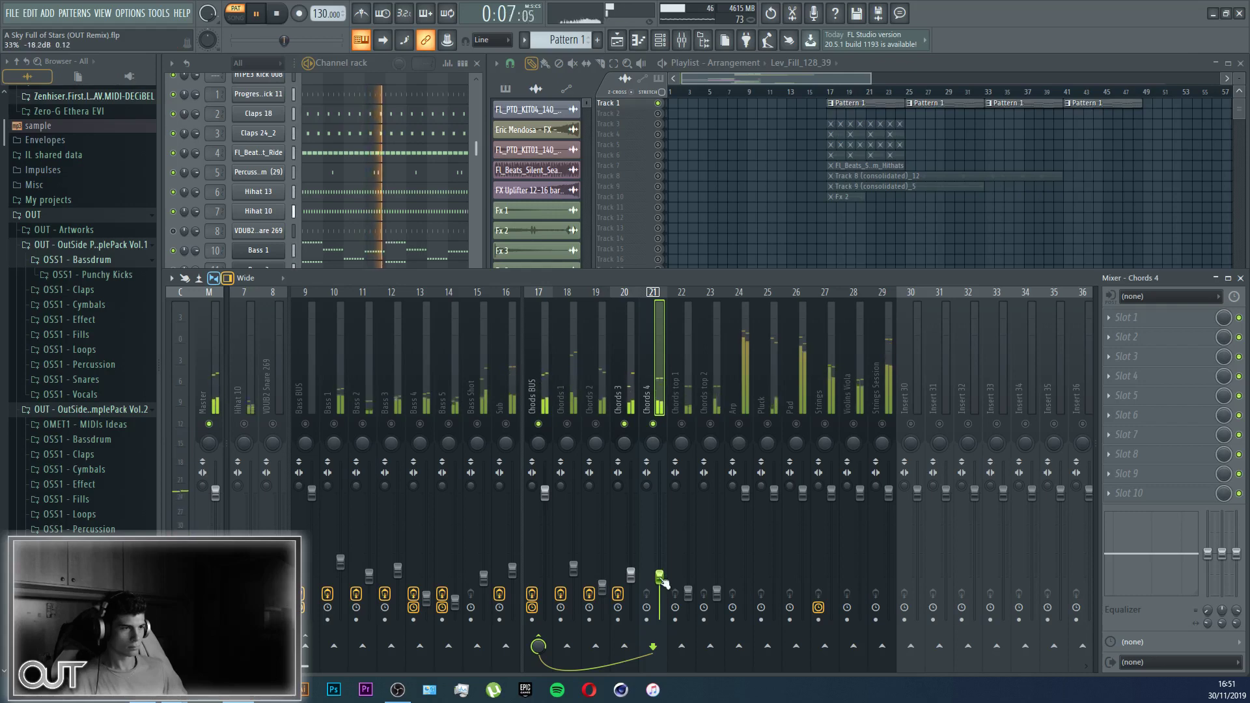
pyautogui.click(631, 378)
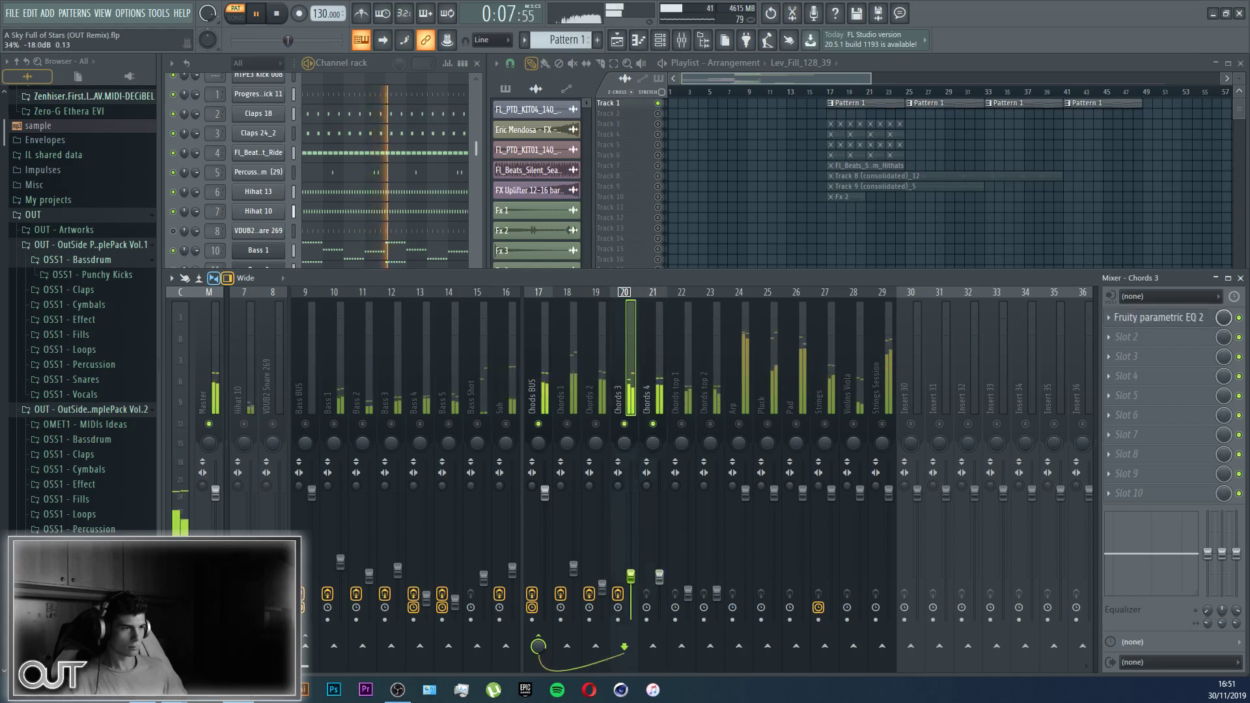
pyautogui.click(653, 425)
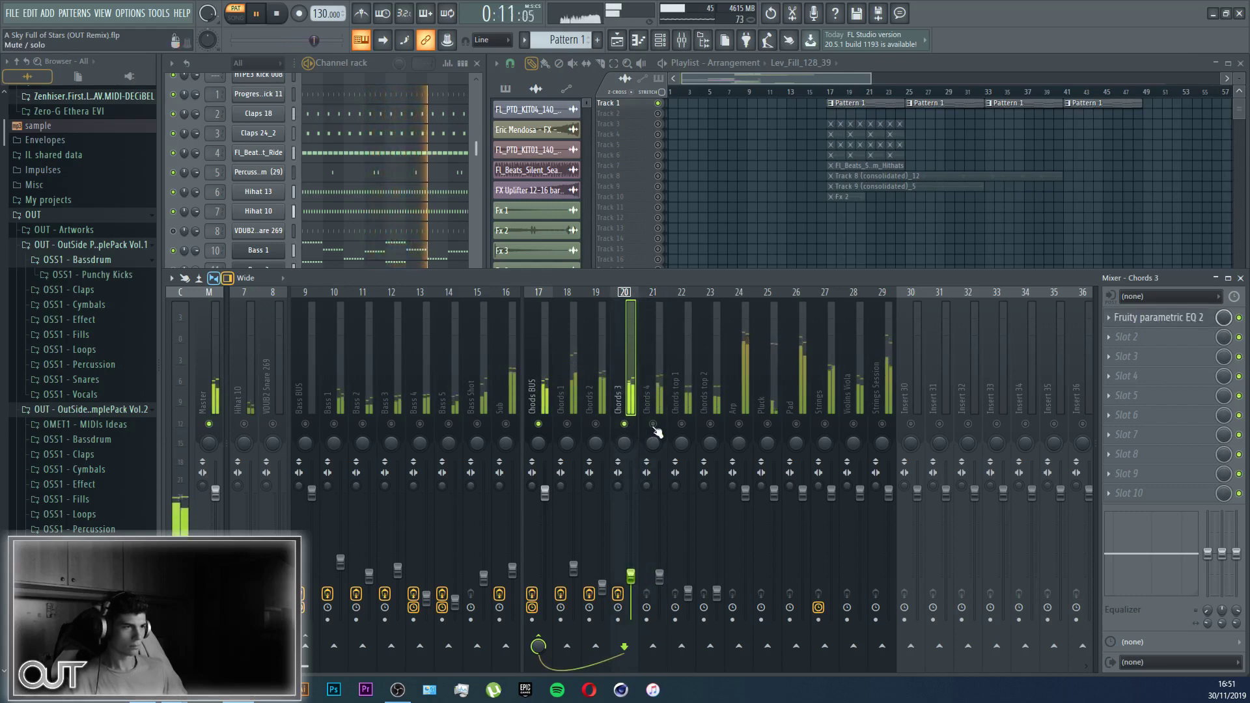
pyautogui.click(653, 425)
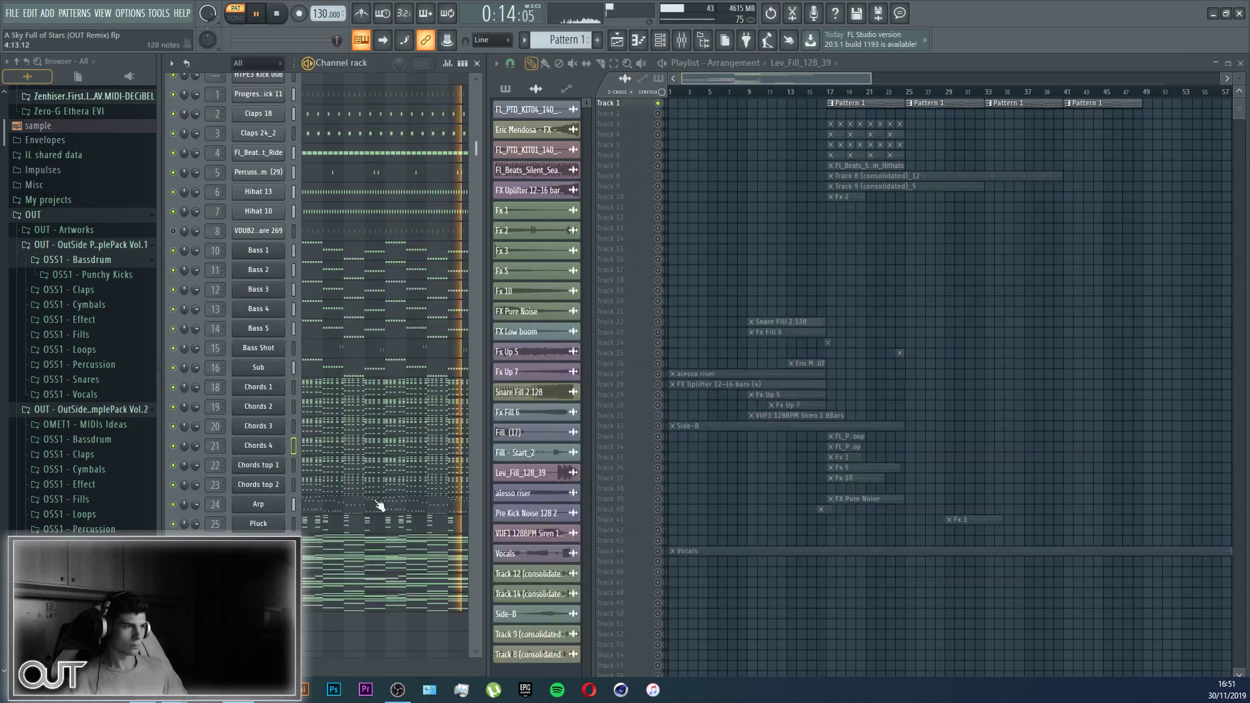
# Step: Reopen the Chords 4 synth to check its ping-pong delay settings
pyautogui.press('F9')
pyautogui.click(264, 450)
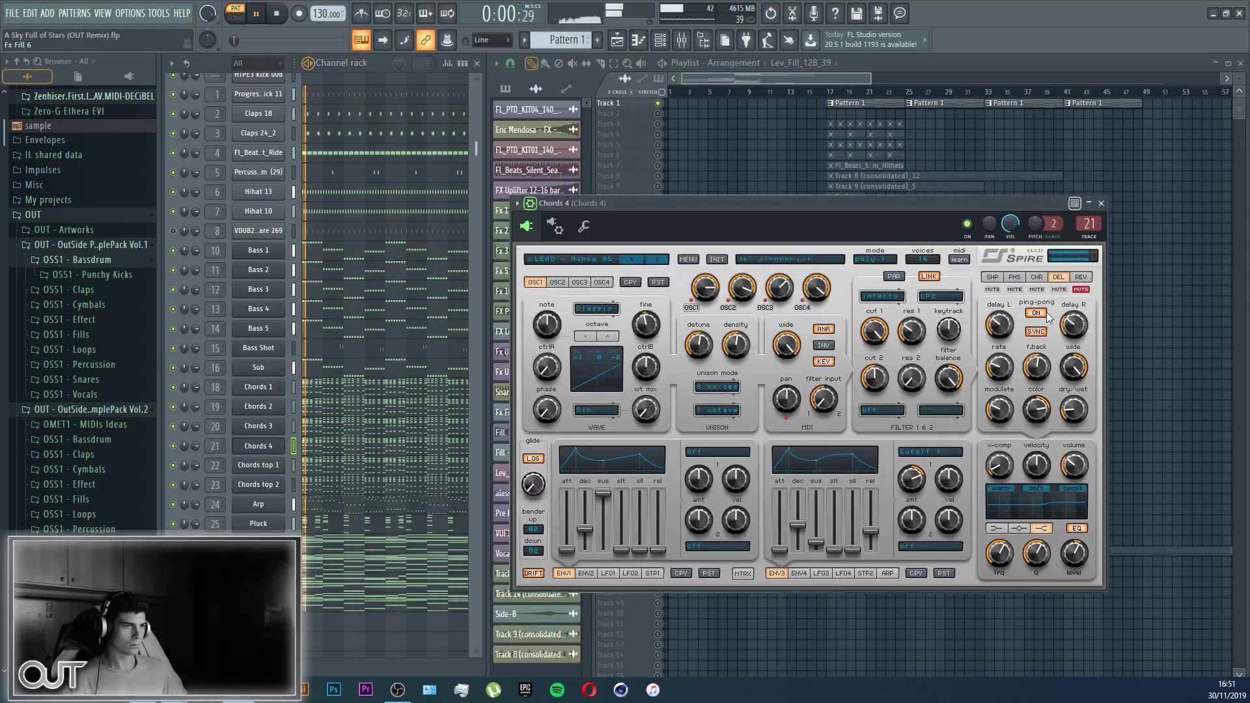
pyautogui.click(1095, 202)
# Step: Insert Fruity Parametric EQ 2 on Chords 4 and load the "20Hz + 18kHz cut" preset
pyautogui.click(699, 44)
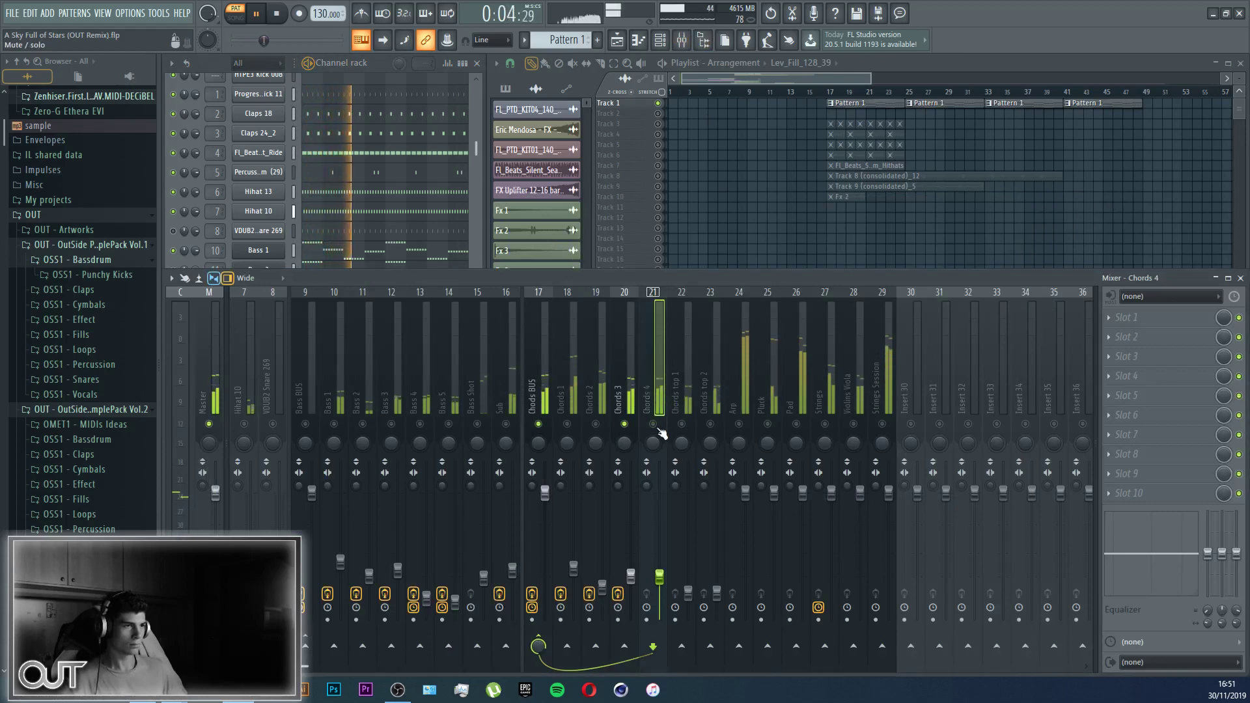
pyautogui.click(1109, 318)
pyautogui.moveTo(1122, 347)
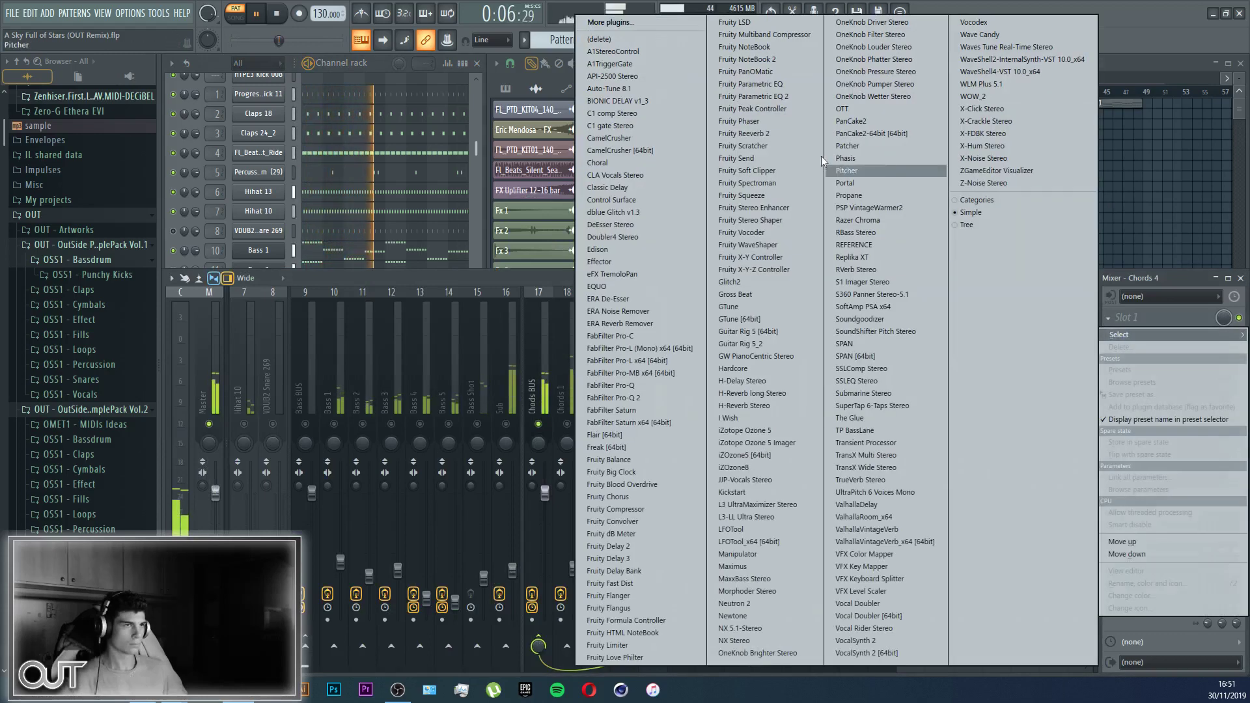
pyautogui.click(800, 97)
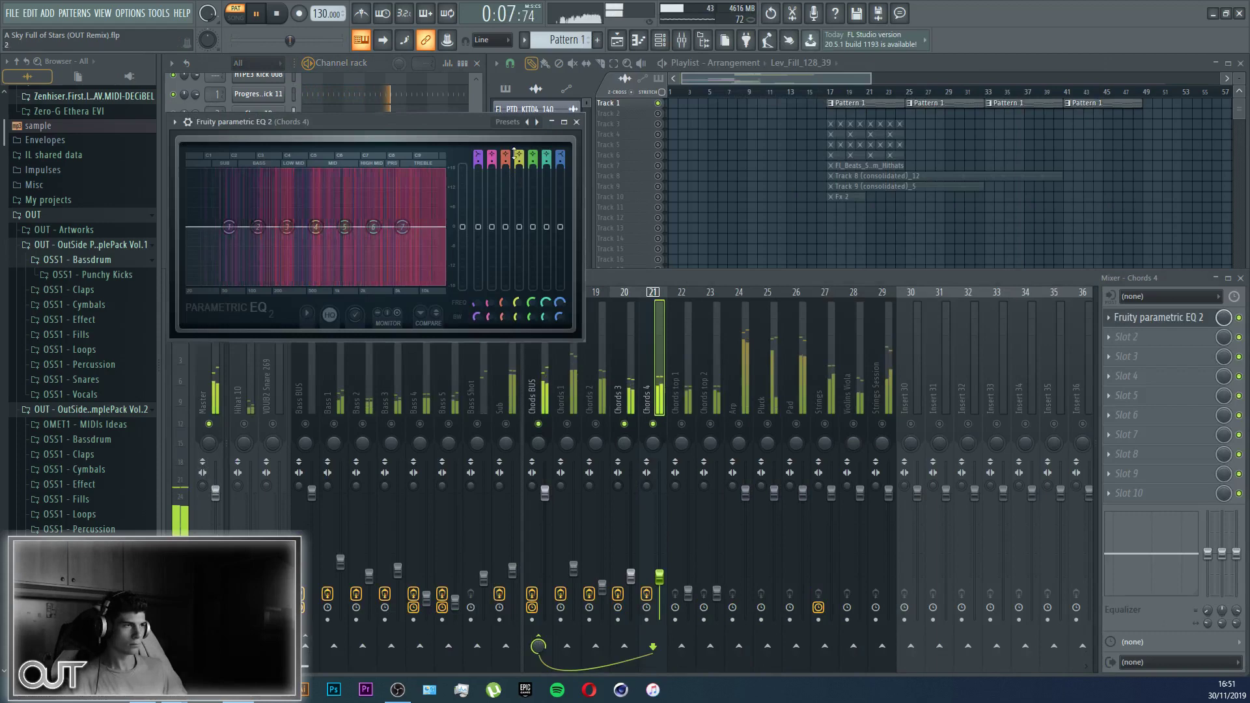
pyautogui.click(538, 122)
# Step: Raise the low cut of the Chords 4 EQ, steepen its slope and enable band 4 as a treble boost
pyautogui.scroll(5, 211, 236)
pyautogui.moveTo(210, 234); pyautogui.dragTo(246, 227)
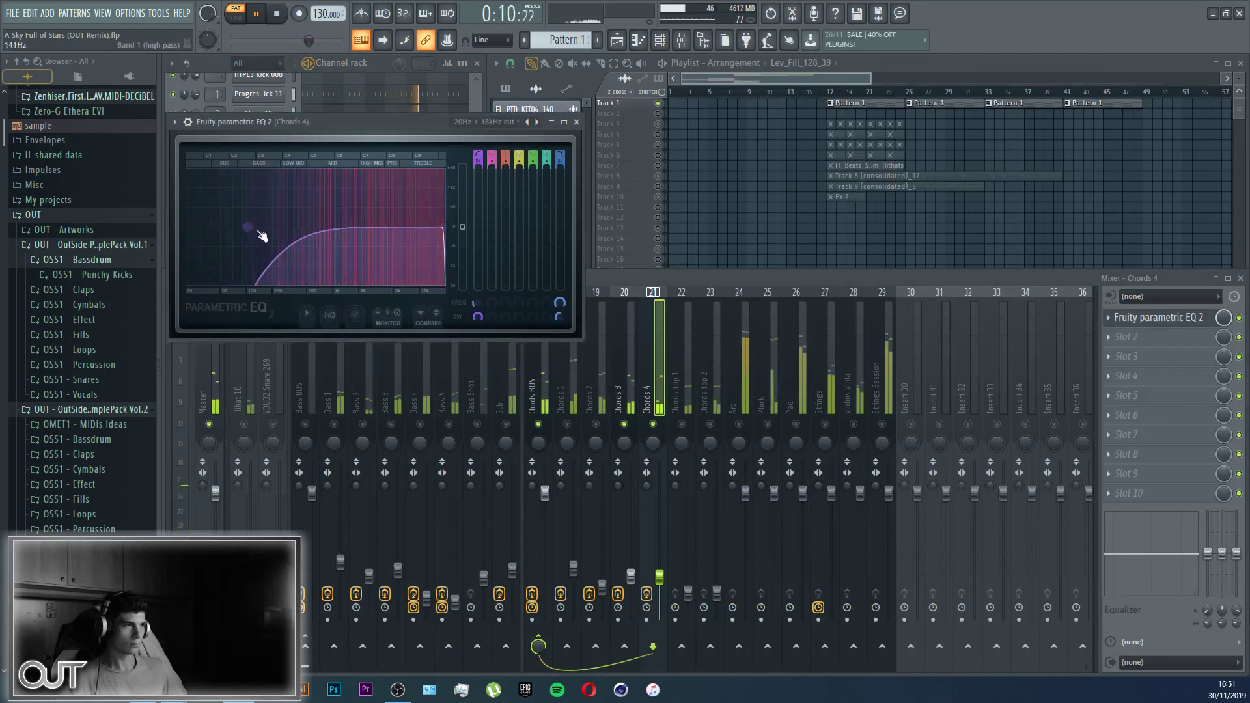
pyautogui.rightClick(519, 156)
pyautogui.click(544, 162)
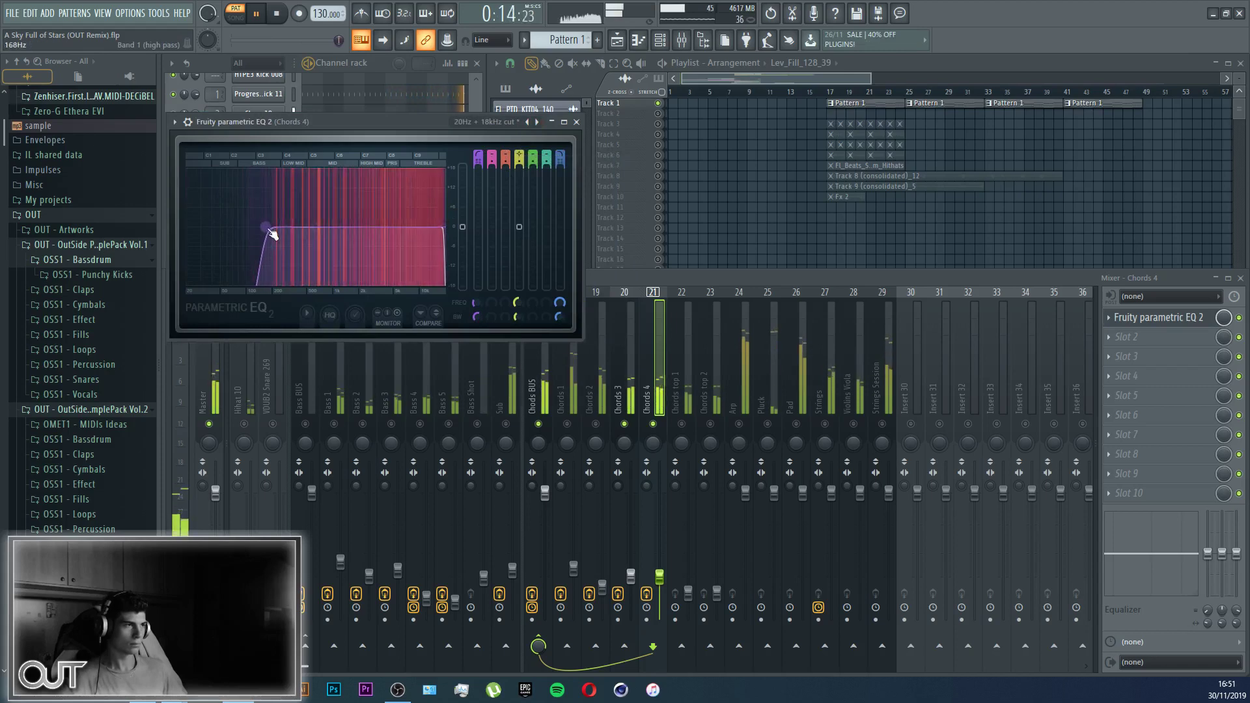
pyautogui.moveTo(266, 226); pyautogui.dragTo(276, 227)
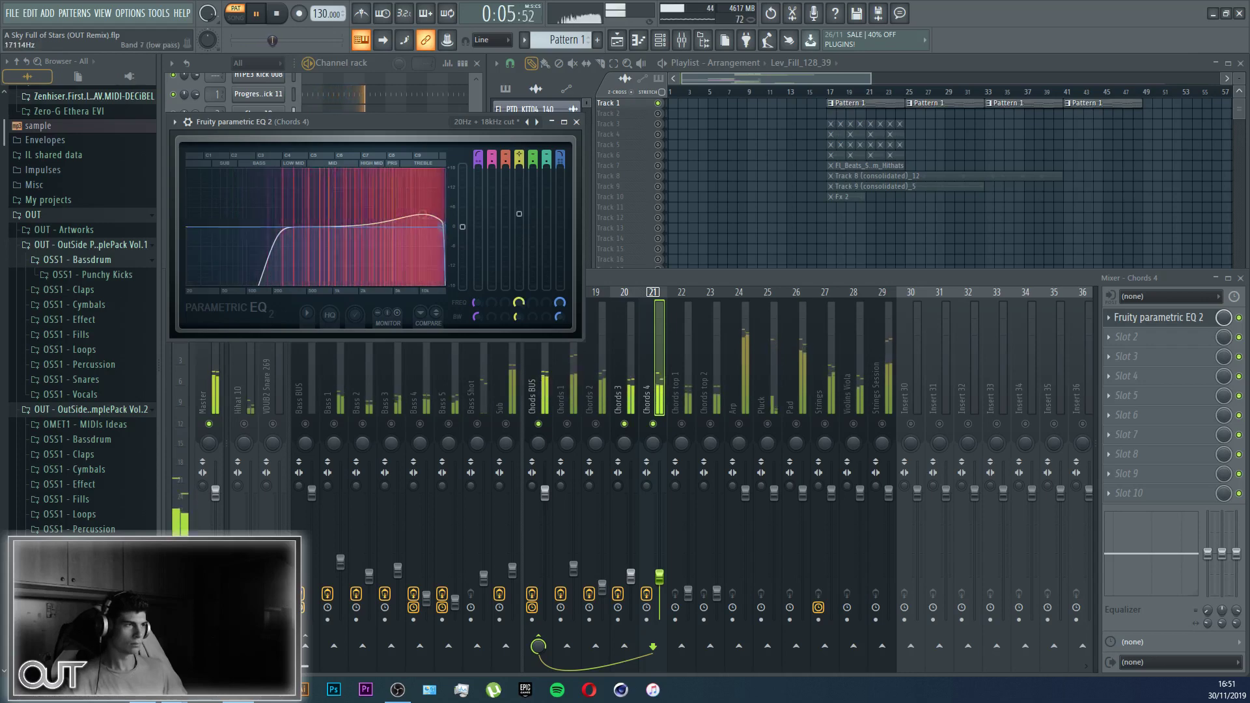
# Step: Check the Chords 3 EQ curve for comparison, and set band 4 of the Chords 4 EQ to about 3.7 dB near 16 kHz
pyautogui.click(618, 390)
pyautogui.click(1161, 319)
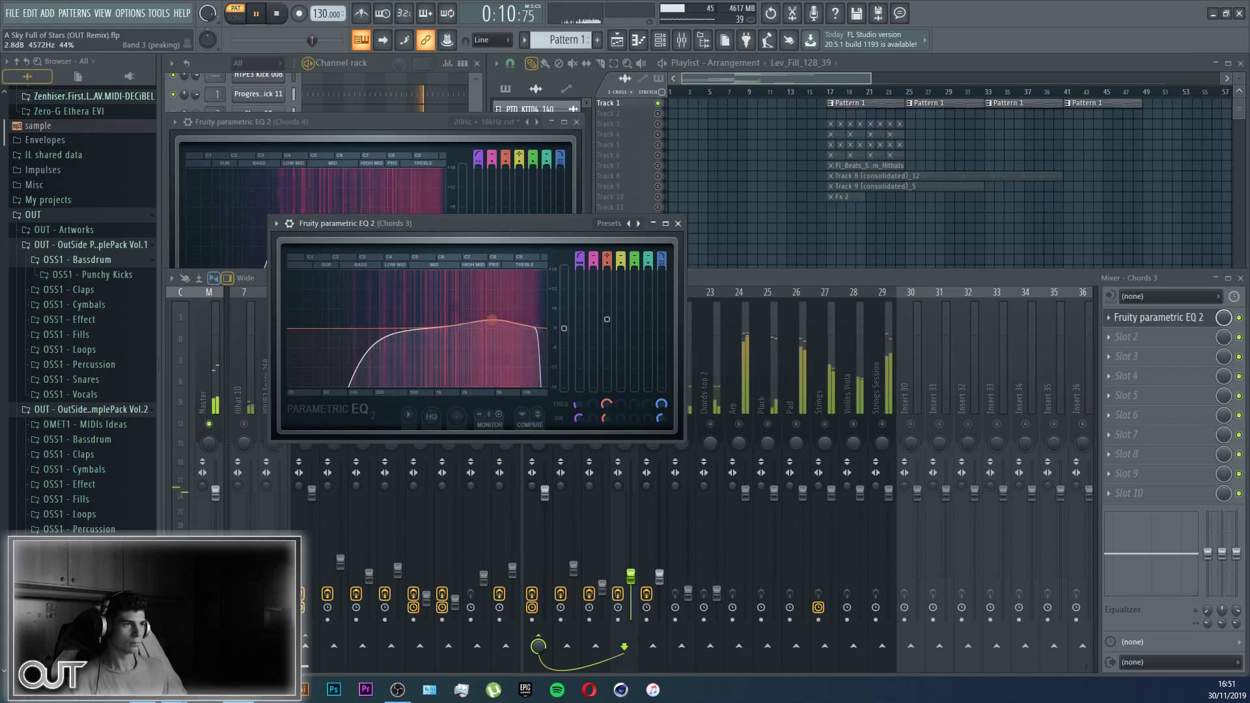
pyautogui.press('Escape')
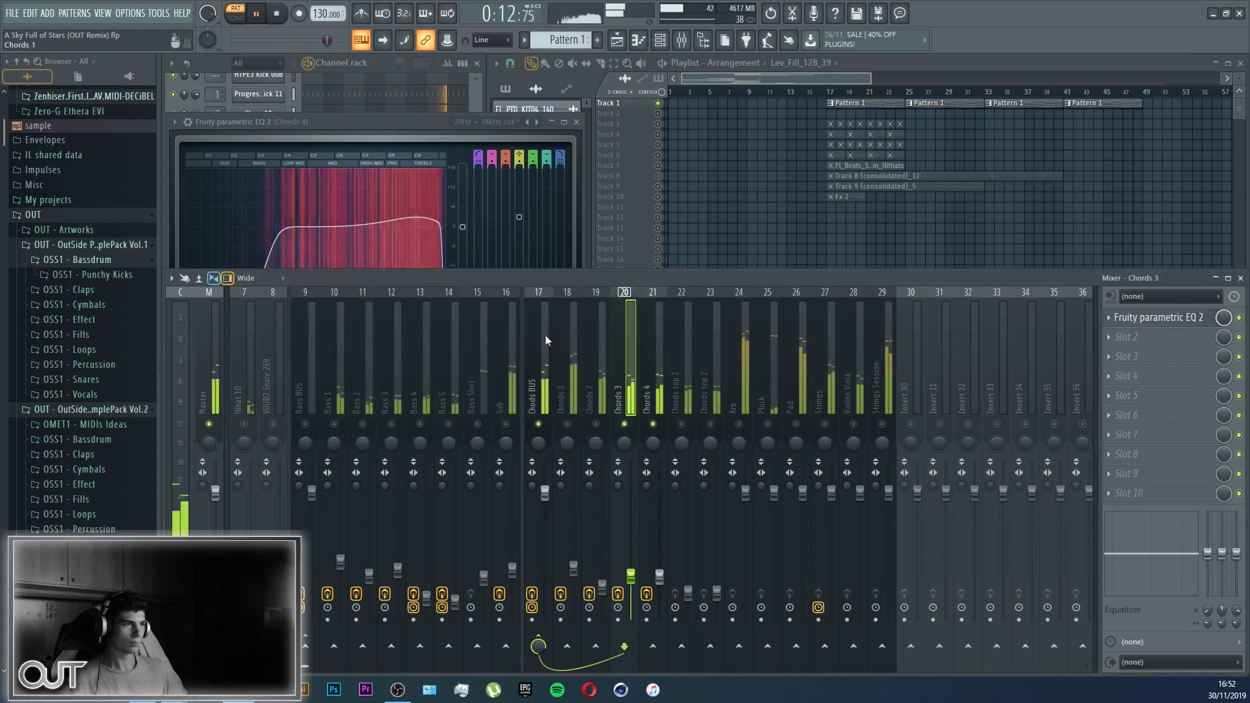
pyautogui.moveTo(428, 224); pyautogui.dragTo(445, 220)
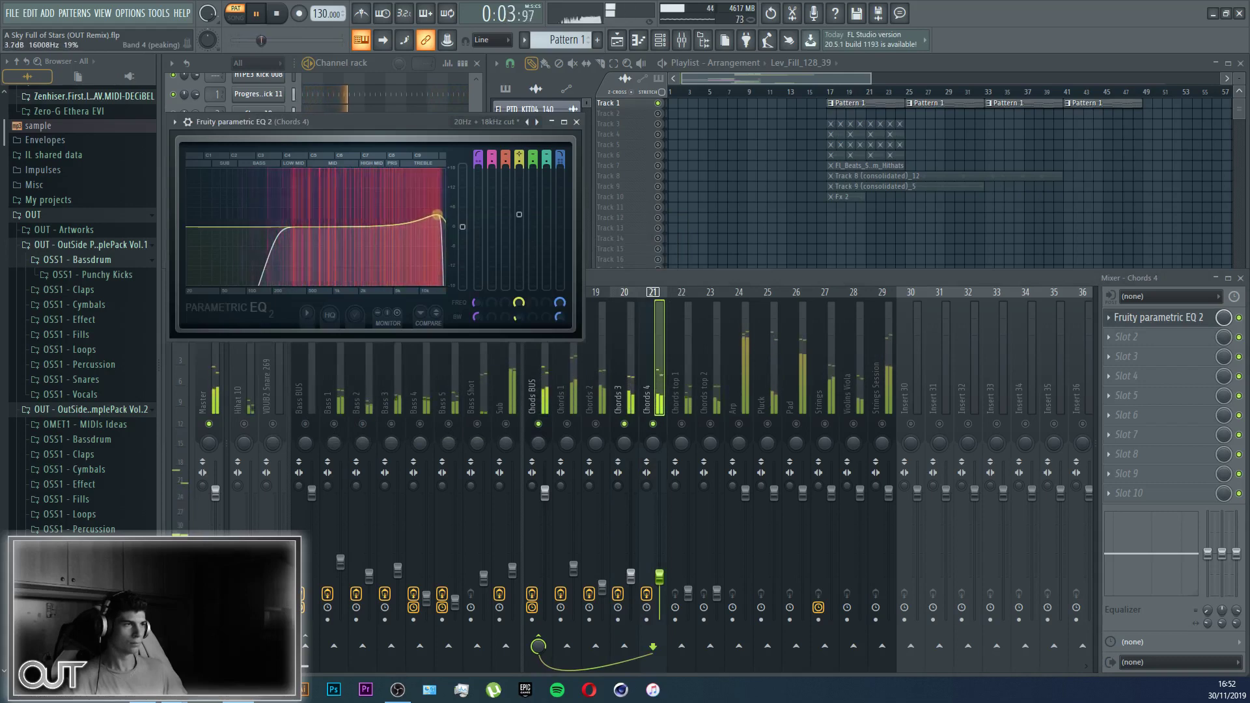
pyautogui.press('Escape')
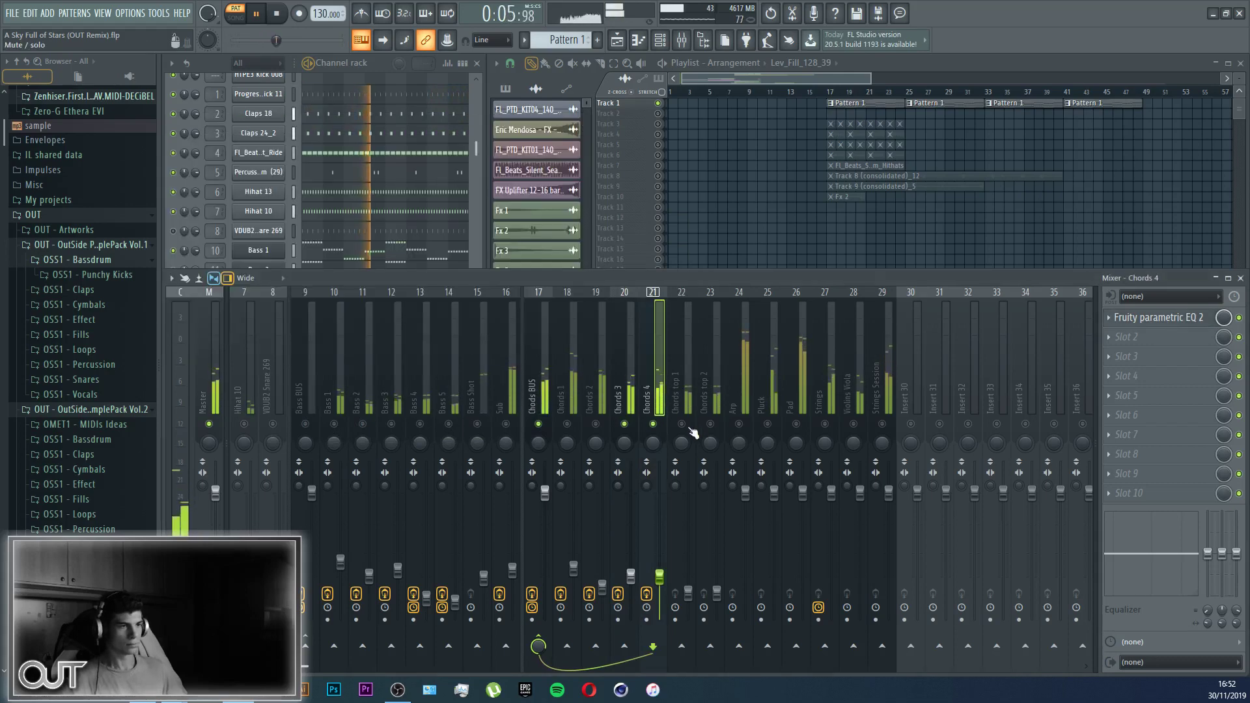
# Step: Insert Fruity Parametric EQ 2 on Chords top 1 and load the "20Hz + 18kHz cut" preset
pyautogui.click(687, 402)
pyautogui.click(1113, 319)
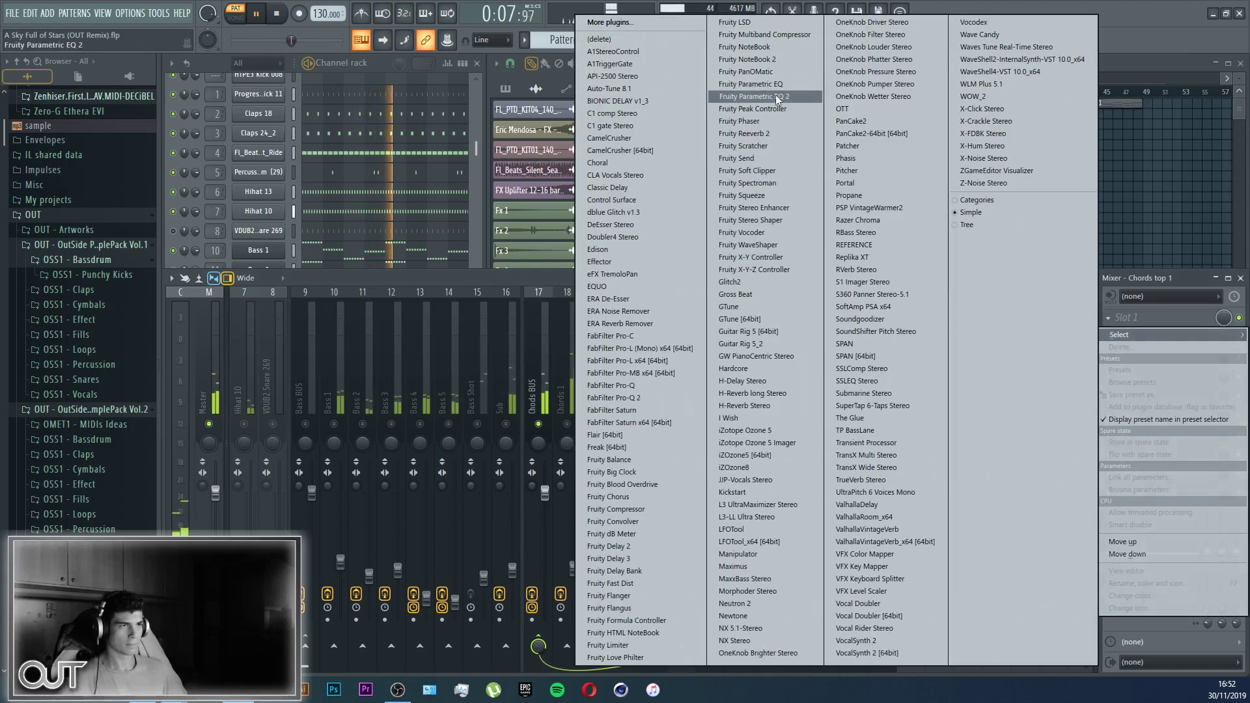
pyautogui.click(757, 116)
pyautogui.click(571, 157)
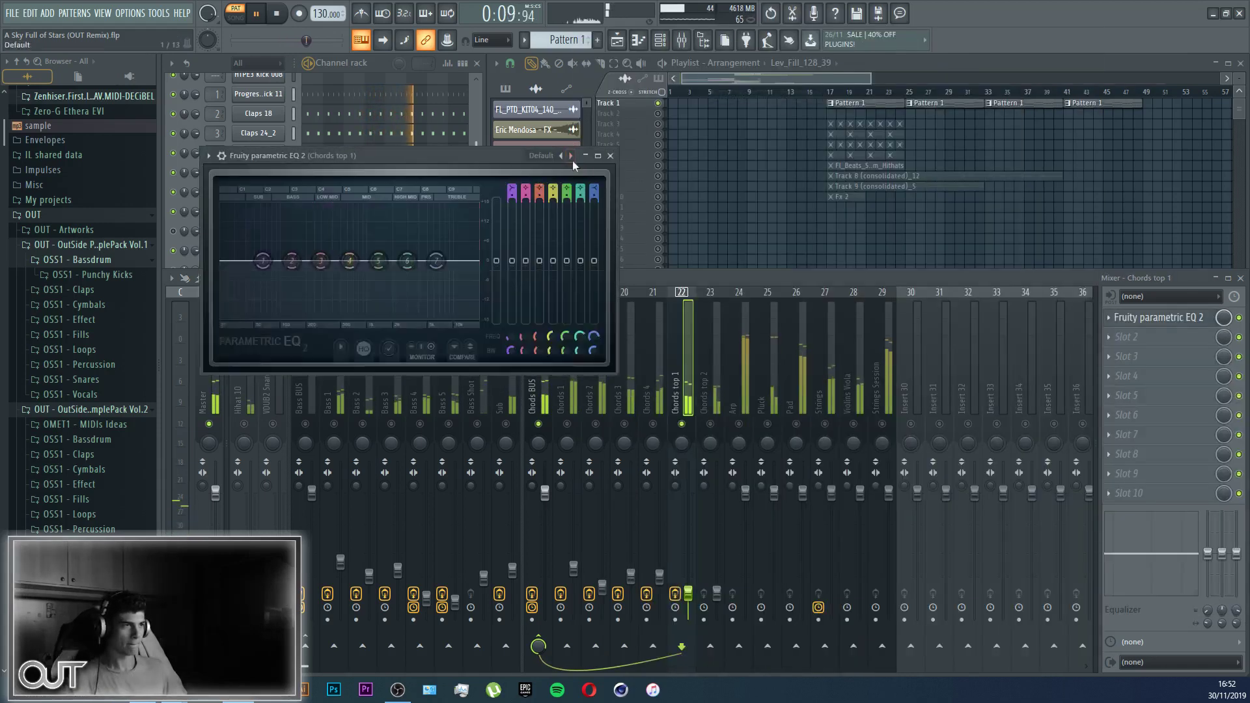
# Step: Shape the Chords top 1 EQ with a raised low cut, a treble peak on band 5 and a main level of -0.8 dB
pyautogui.moveTo(211, 265); pyautogui.dragTo(279, 261)
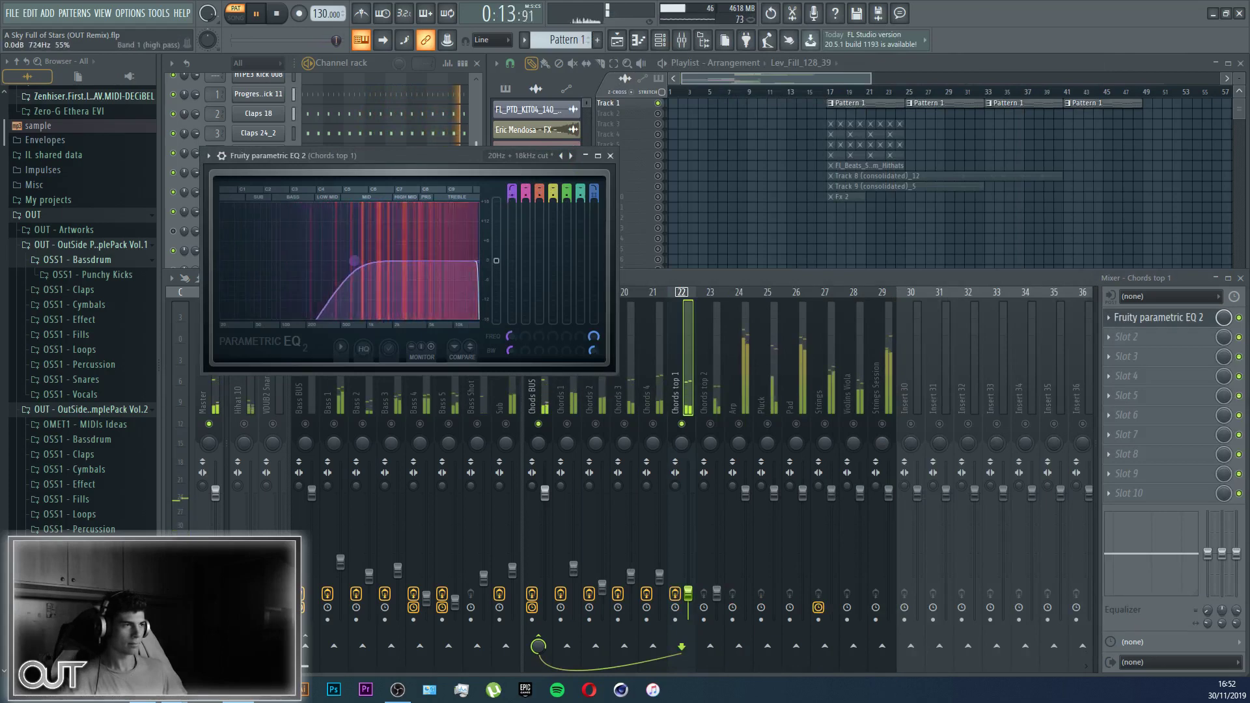
pyautogui.rightClick(566, 184)
pyautogui.click(585, 196)
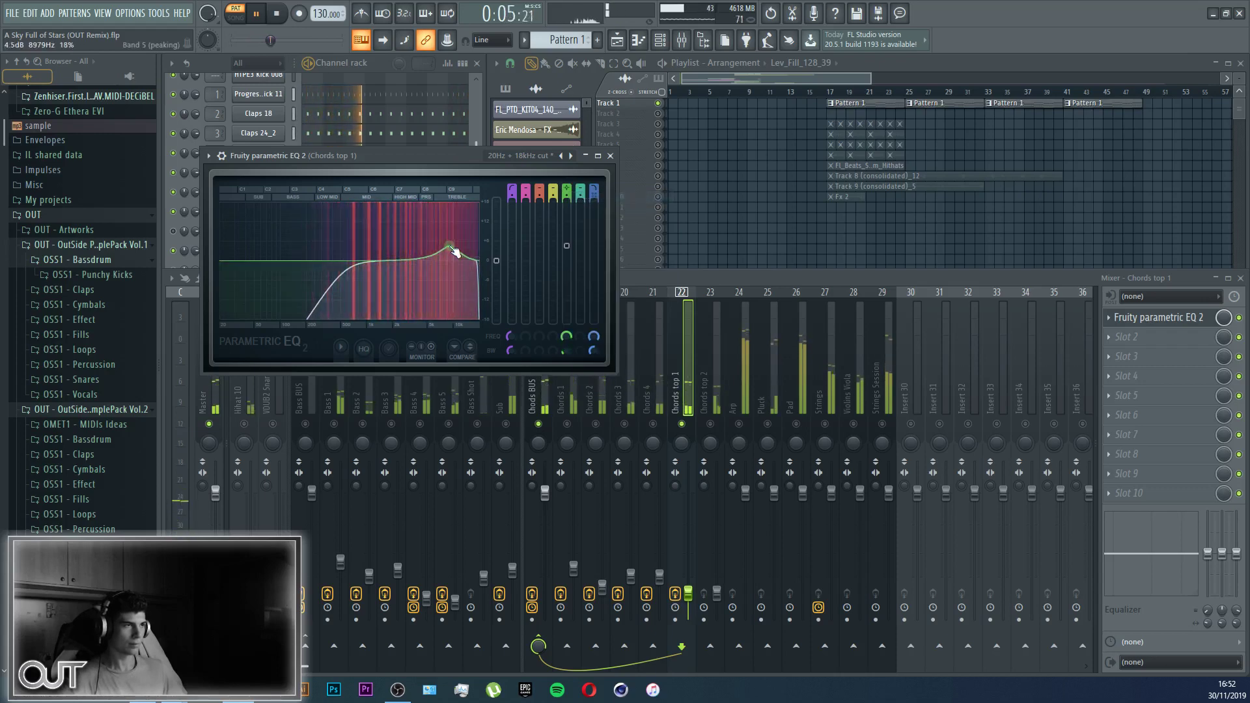
pyautogui.scroll(-3, 458, 250)
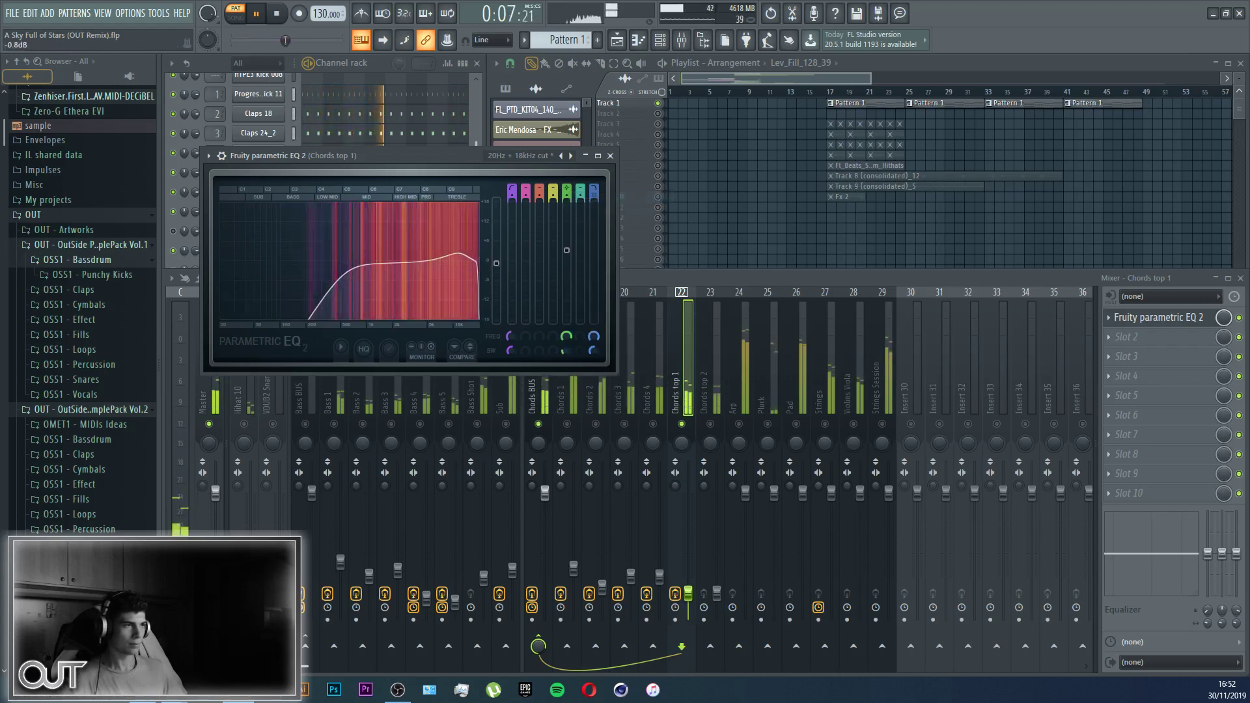
pyautogui.press('Escape')
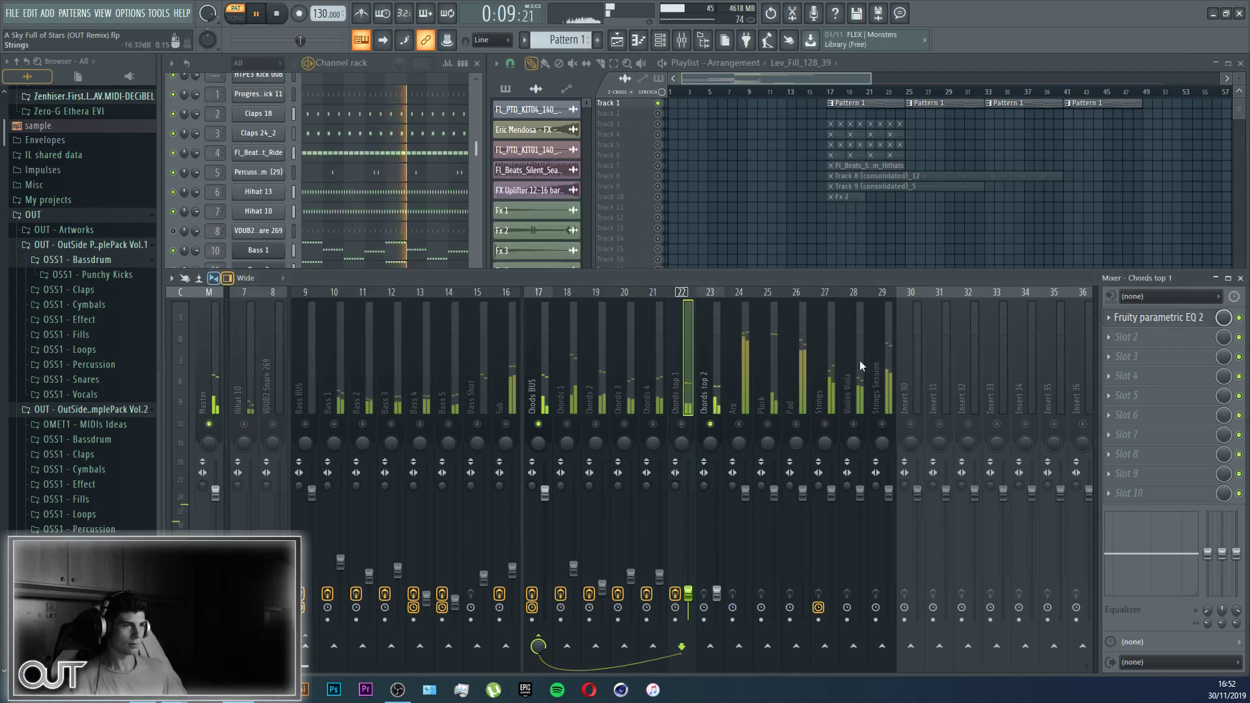
# Step: Copy the Chords top 1 EQ to Chords top 2, and give its low cut a lower frequency and a steeper slope
pyautogui.click(1109, 318)
pyautogui.moveTo(1146, 398); pyautogui.dragTo(714, 391)
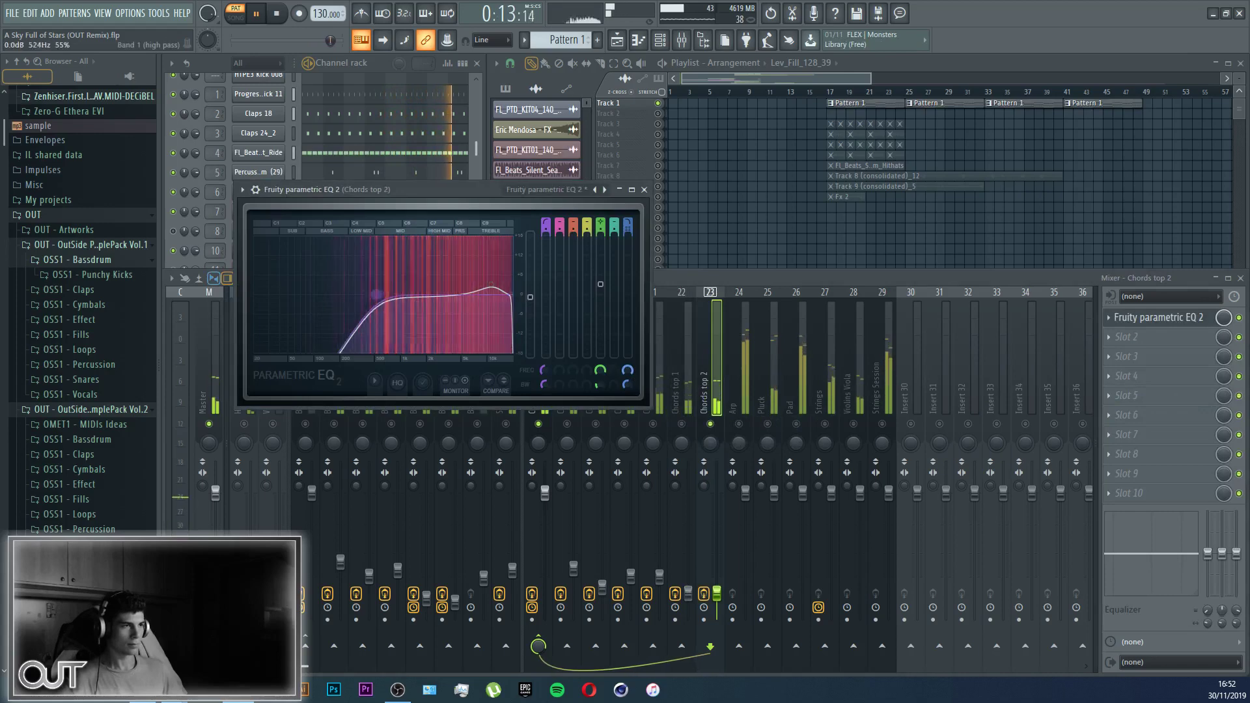
pyautogui.moveTo(308, 295); pyautogui.dragTo(331, 295)
pyautogui.moveTo(546, 230); pyautogui.dragTo(546, 223)
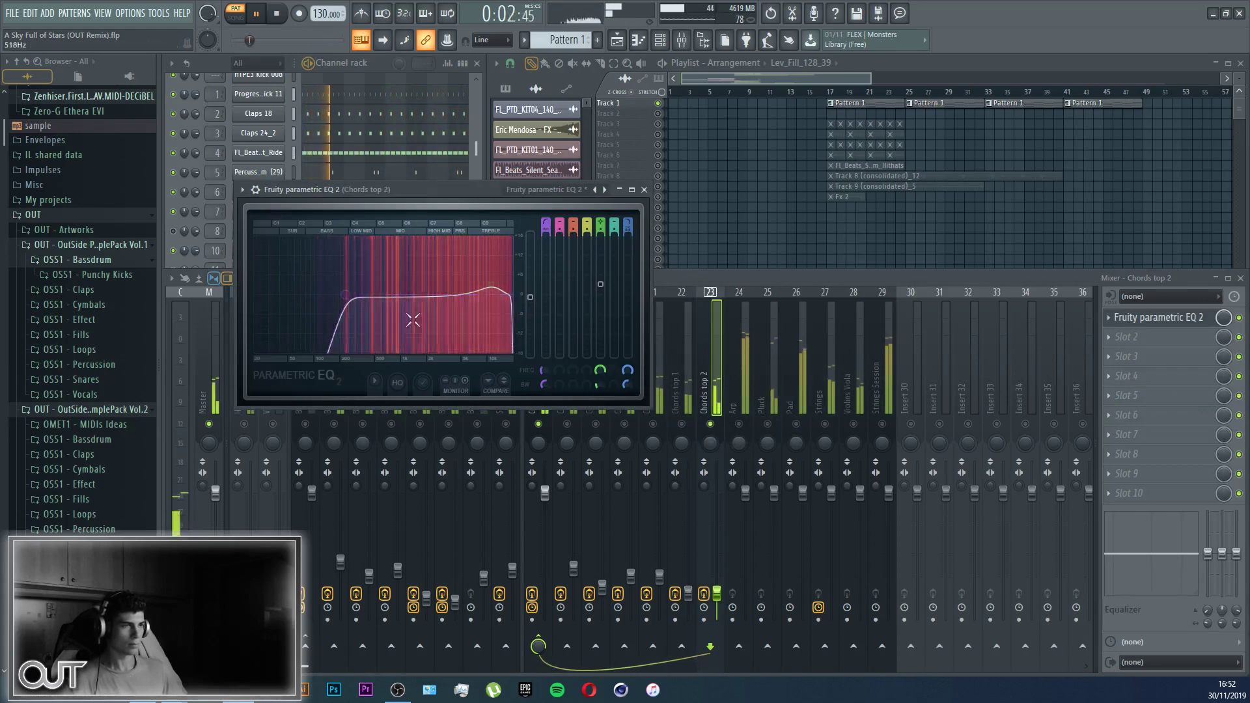
pyautogui.press('Escape')
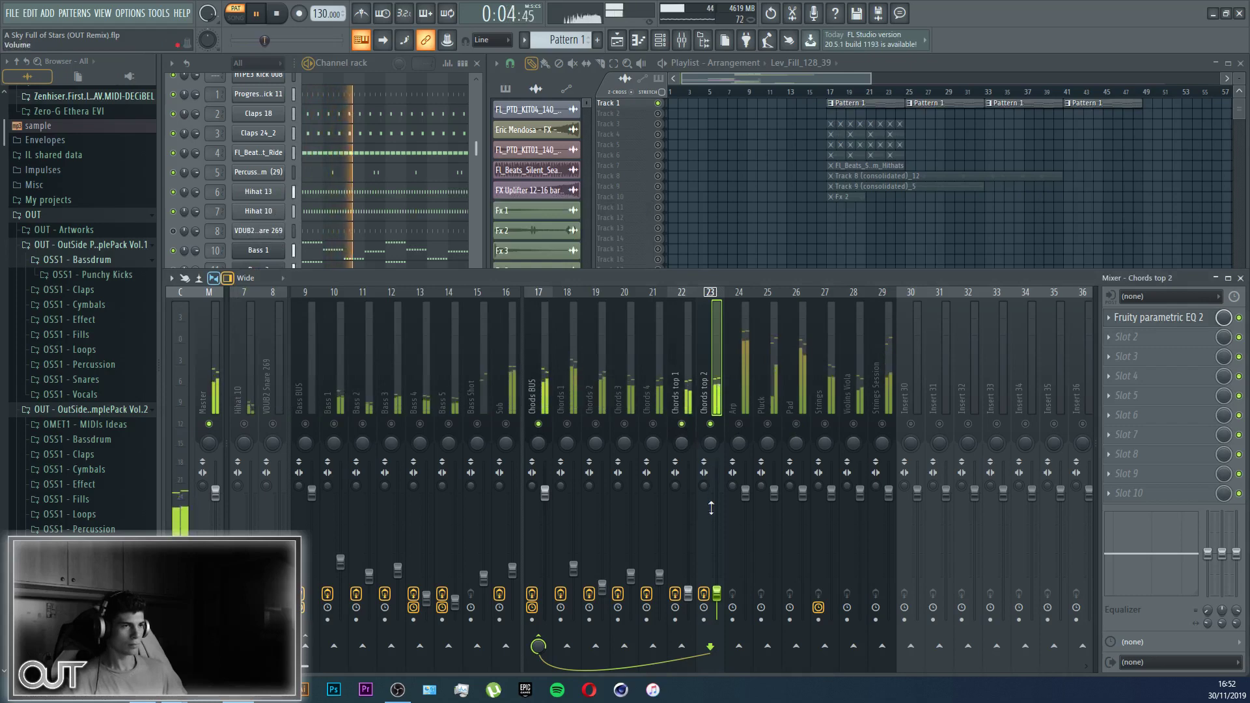
# Step: Lower the Chords top 1 level, raise Chords top 2 slightly and unmute Chords 4
pyautogui.moveTo(689, 593); pyautogui.dragTo(717, 592)
pyautogui.click(654, 424)
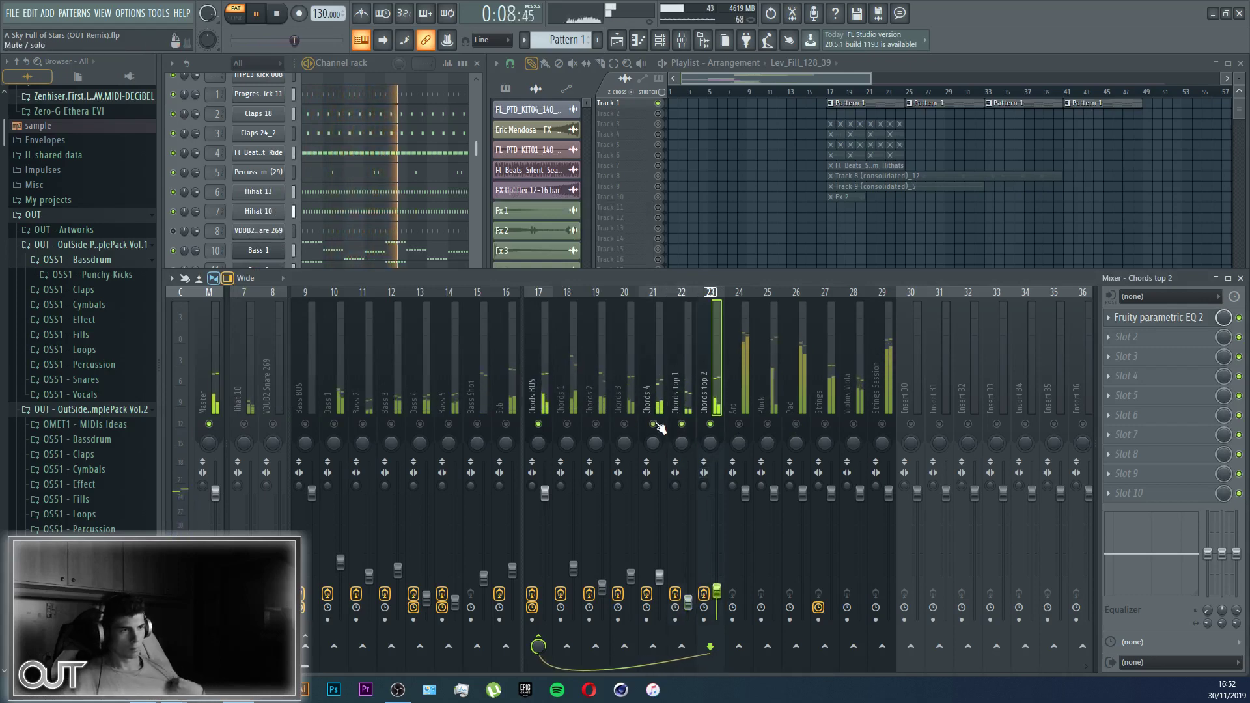
# Step: Open the Chords 4 Spire synth and check its delay settings against the top layers
pyautogui.click(480, 251)
pyautogui.click(271, 449)
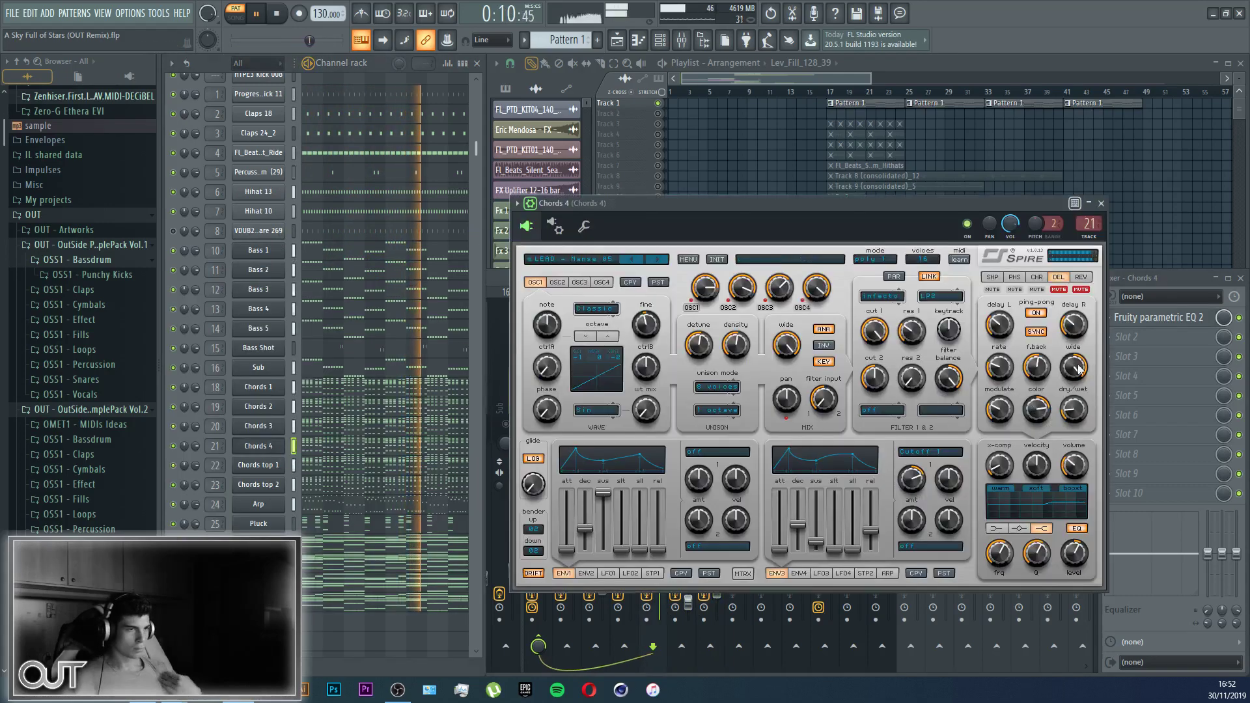
pyautogui.press('Escape')
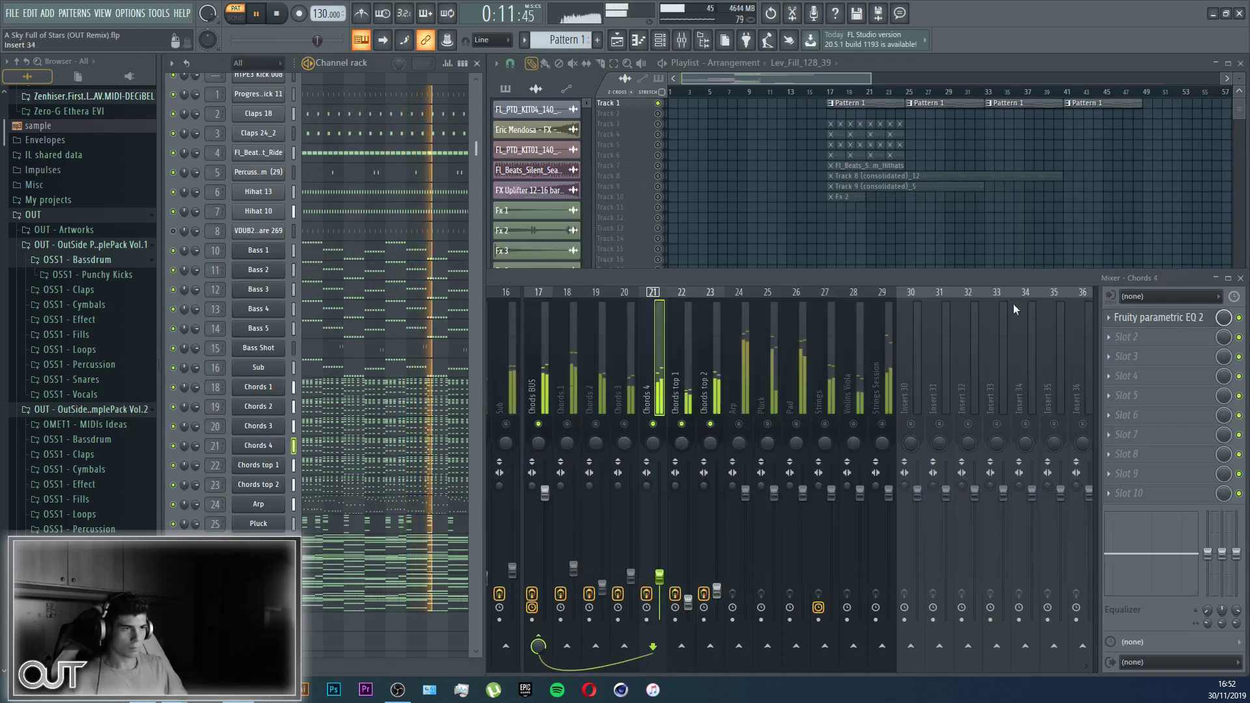
# Step: Compare Chords 4 with Chords 3 and Chords top 1 by toggling their mutes, and raise Chords top 1 slightly
pyautogui.click(681, 425)
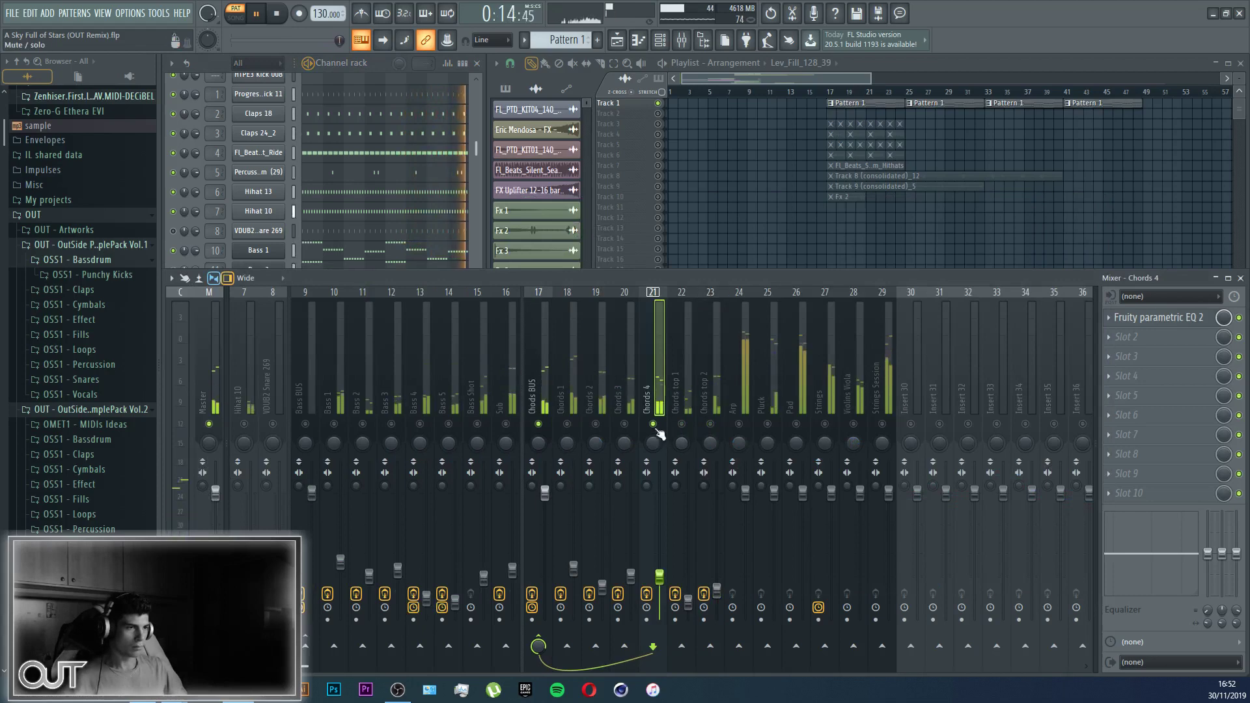
pyautogui.click(632, 558)
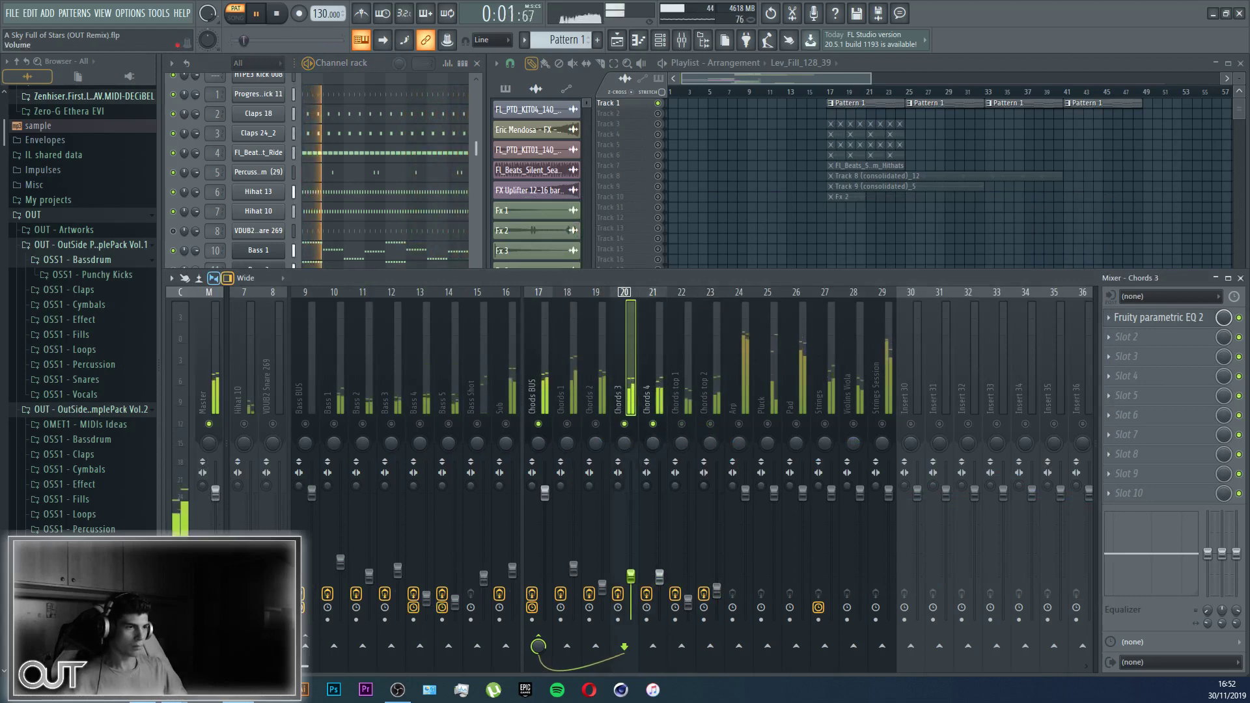
pyautogui.click(682, 425)
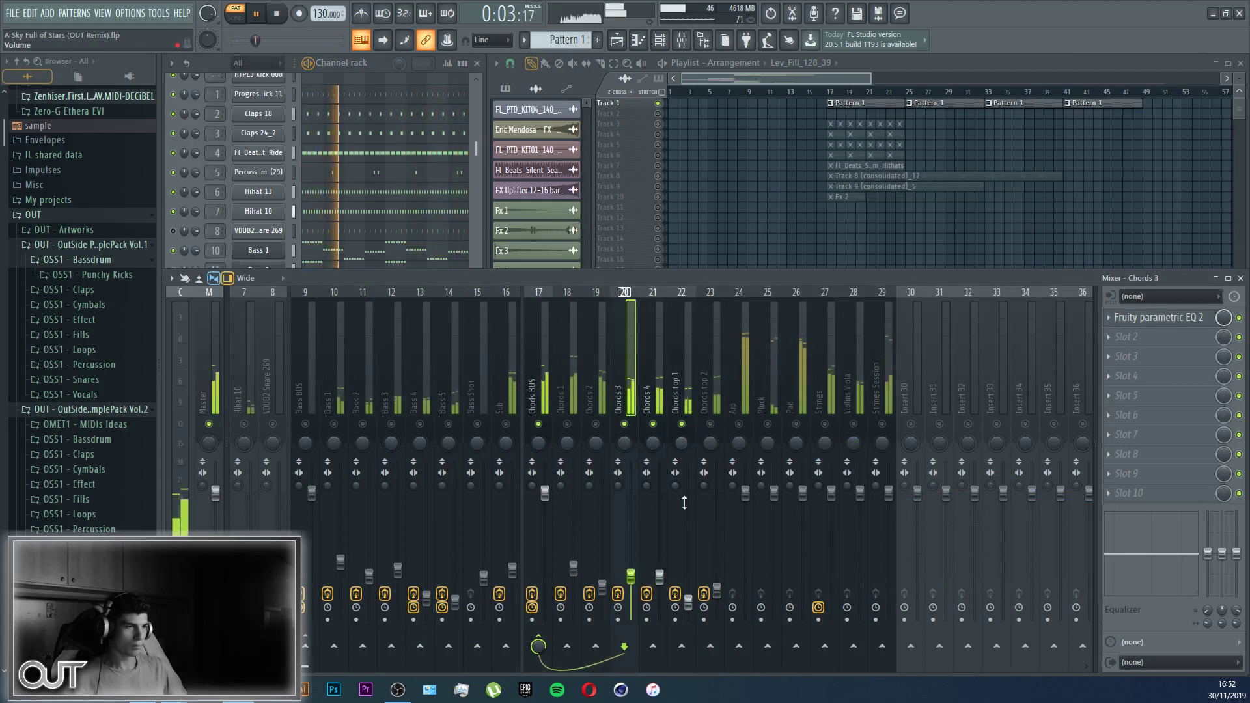
pyautogui.click(688, 599)
# Step: Adjust the unison detune of the oscillators in the Chords top 1 Spire synth, setting oscillator 1 to about 514
pyautogui.press('F9')
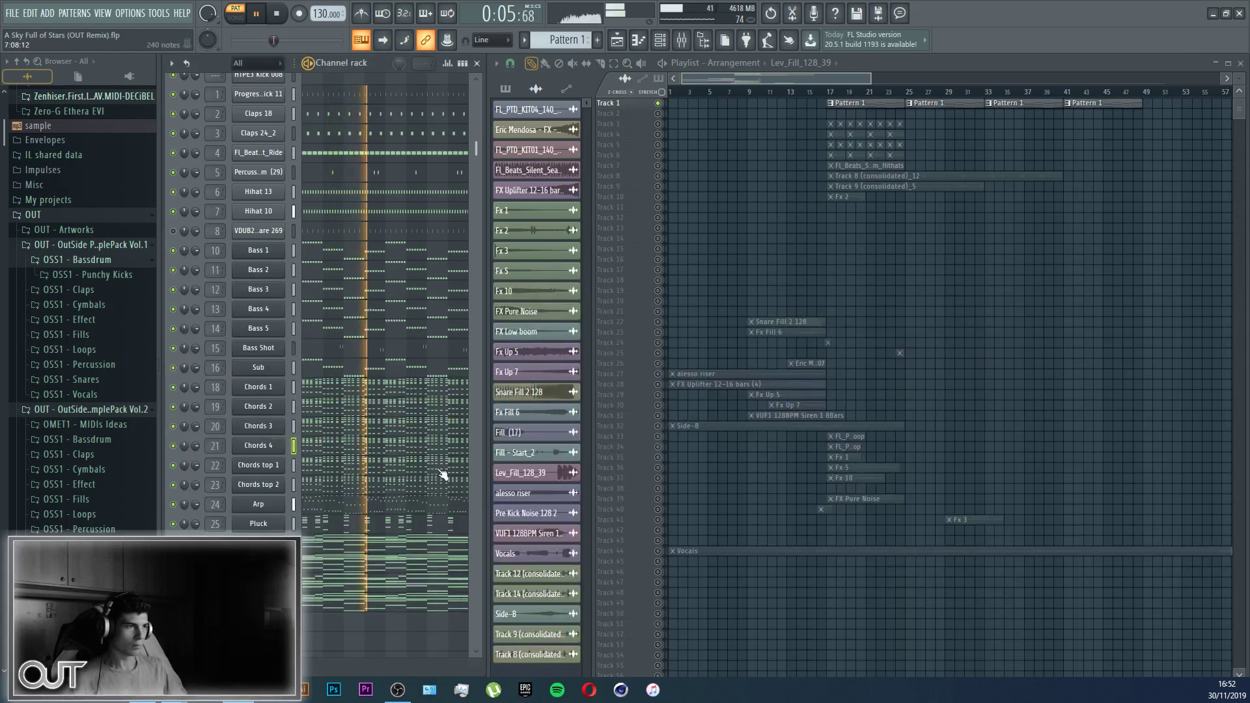
pyautogui.click(276, 467)
pyautogui.click(595, 258)
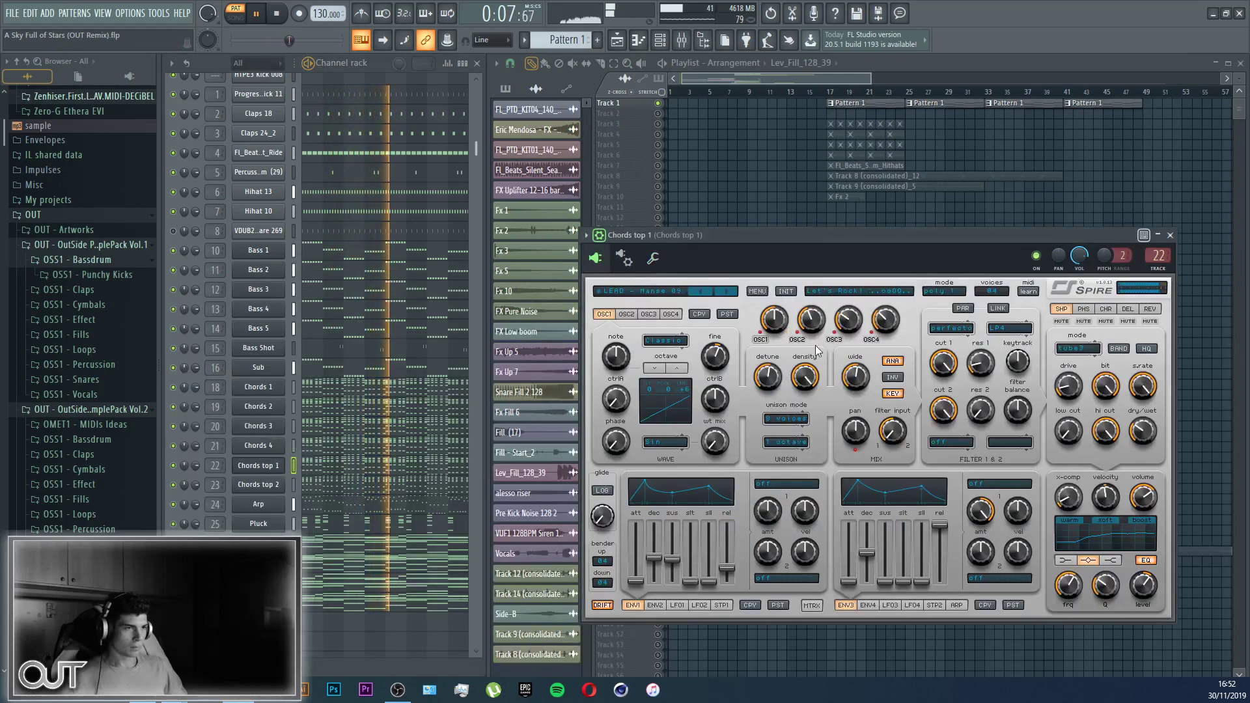
pyautogui.click(631, 315)
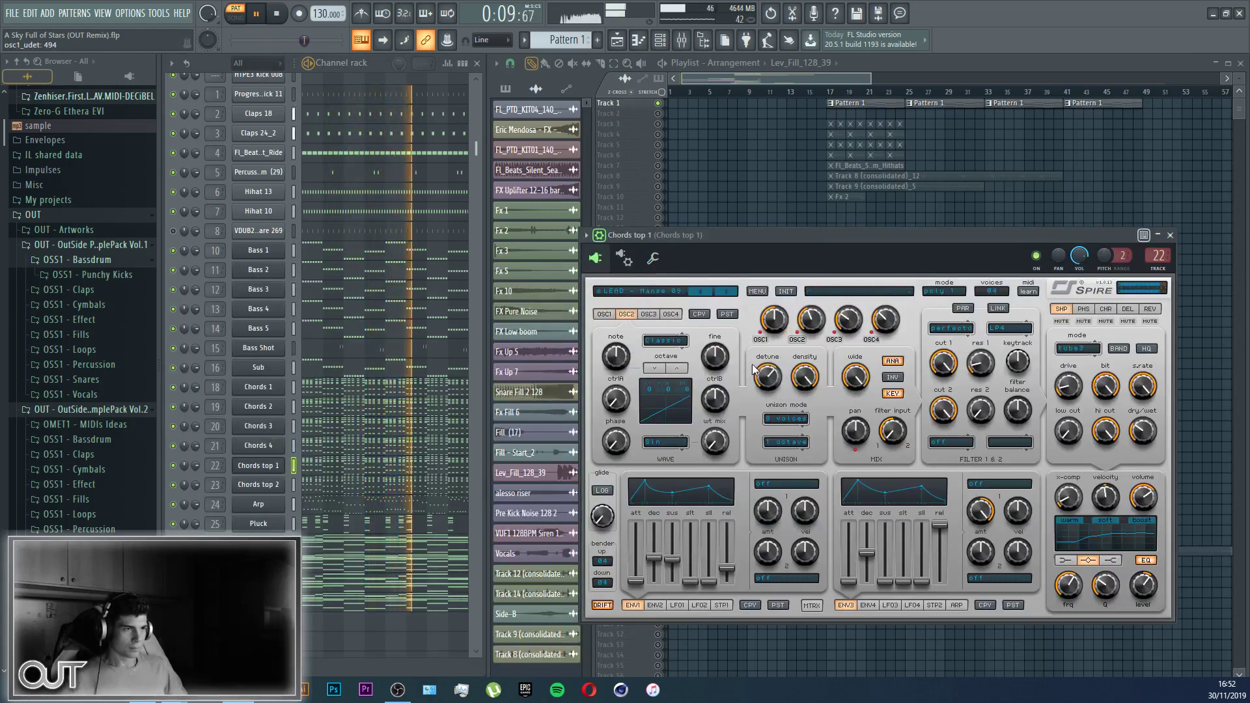
pyautogui.moveTo(769, 378); pyautogui.dragTo(770, 387)
pyautogui.click(649, 314)
pyautogui.click(671, 315)
pyautogui.click(606, 315)
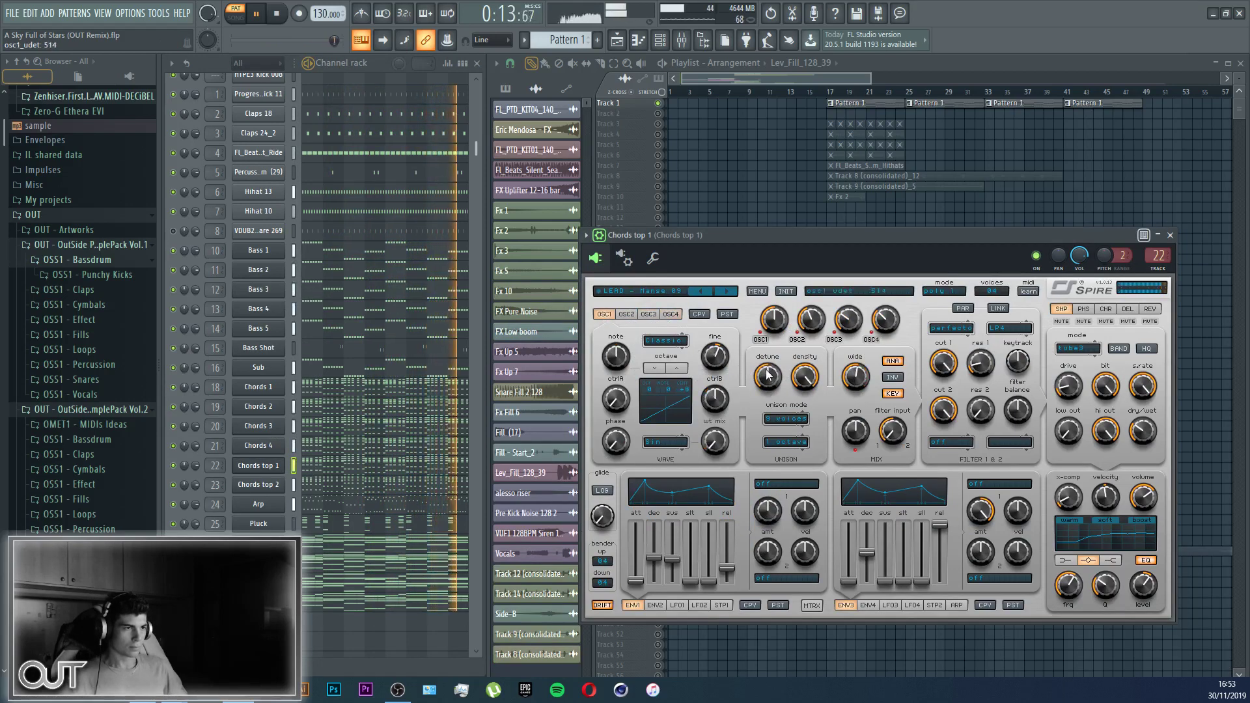
pyautogui.moveTo(790, 238); pyautogui.dragTo(753, 226)
pyautogui.press('Escape')
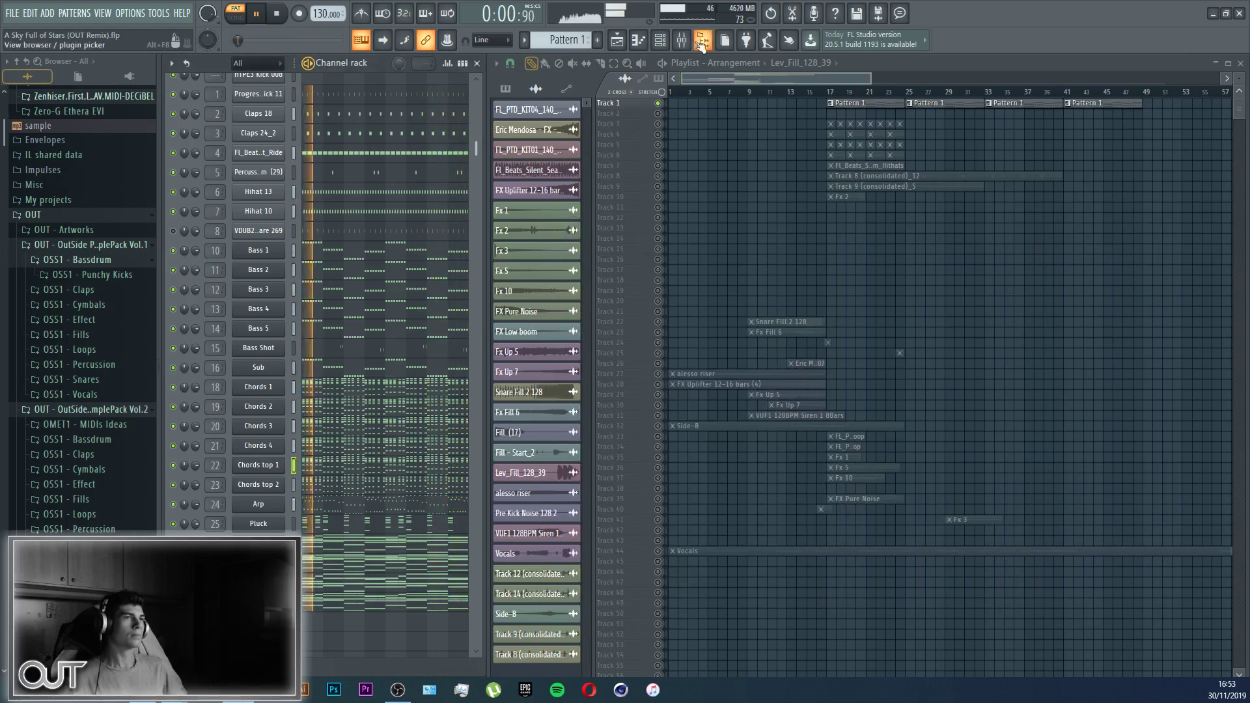
# Step: Bring Chords top 2 and Chords 2 back into the blend and lower both of their levels slightly
pyautogui.press('F9')
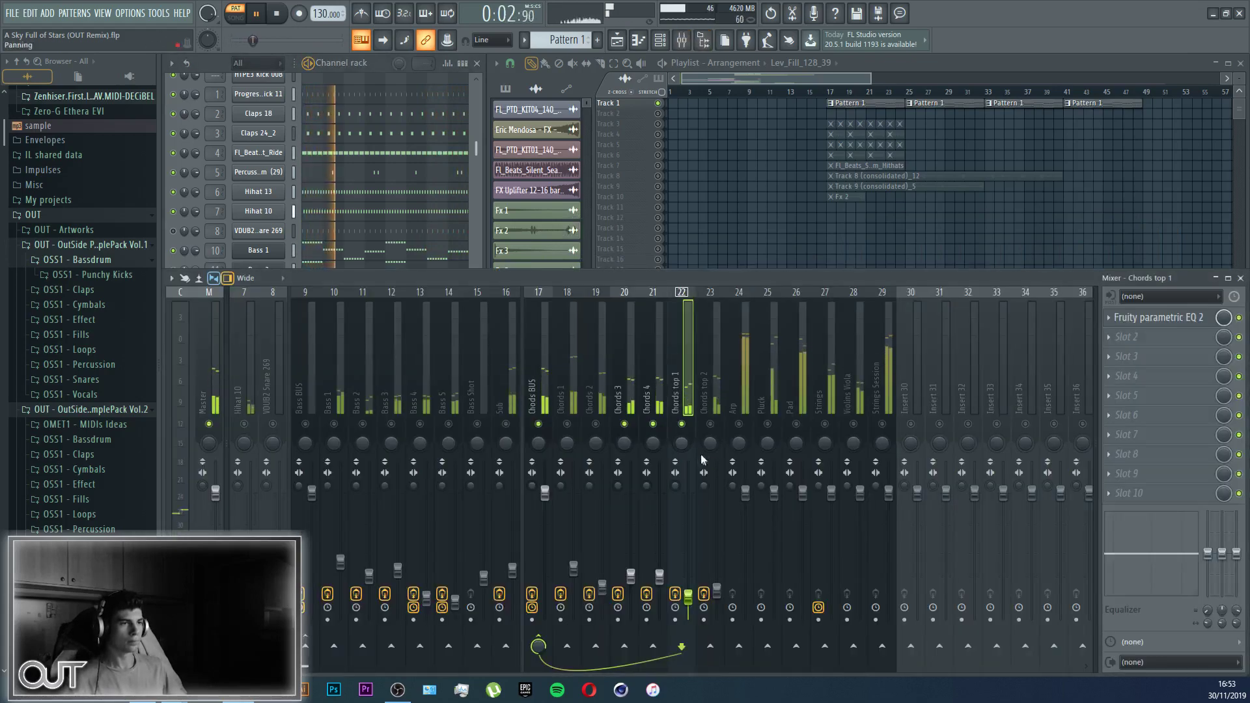
pyautogui.click(717, 590)
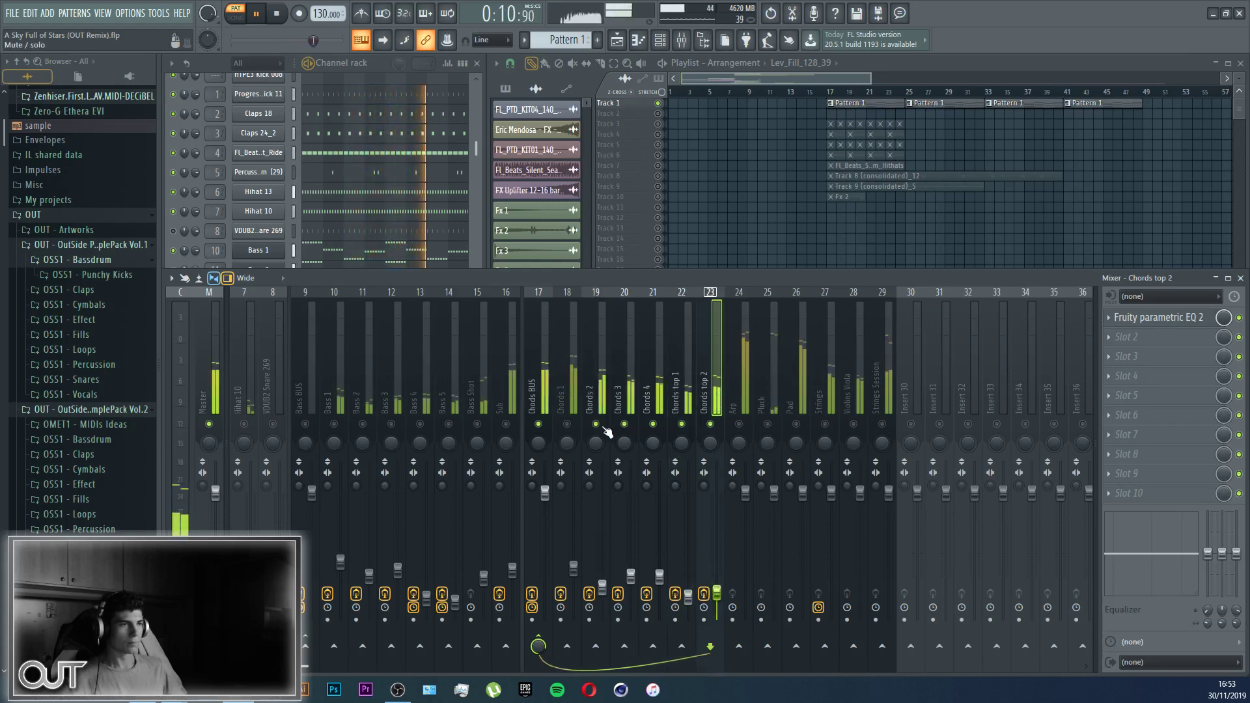
pyautogui.moveTo(602, 588)
pyautogui.mouseDown()
pyautogui.moveTo(602, 616)
pyautogui.moveTo(602, 600)
pyautogui.mouseUp()
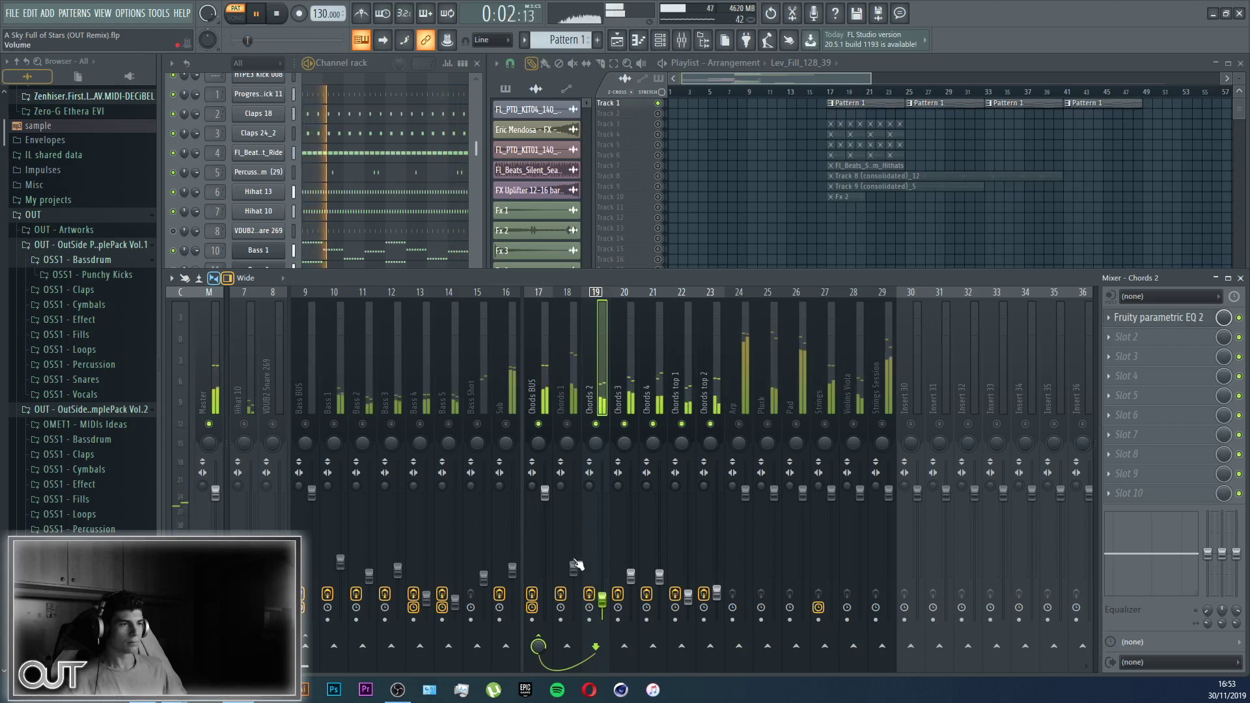
# Step: Lower Chords 1 to about -22.8 dB, toggling its mute to compare the blend with and without it
pyautogui.moveTo(575, 568); pyautogui.dragTo(576, 597)
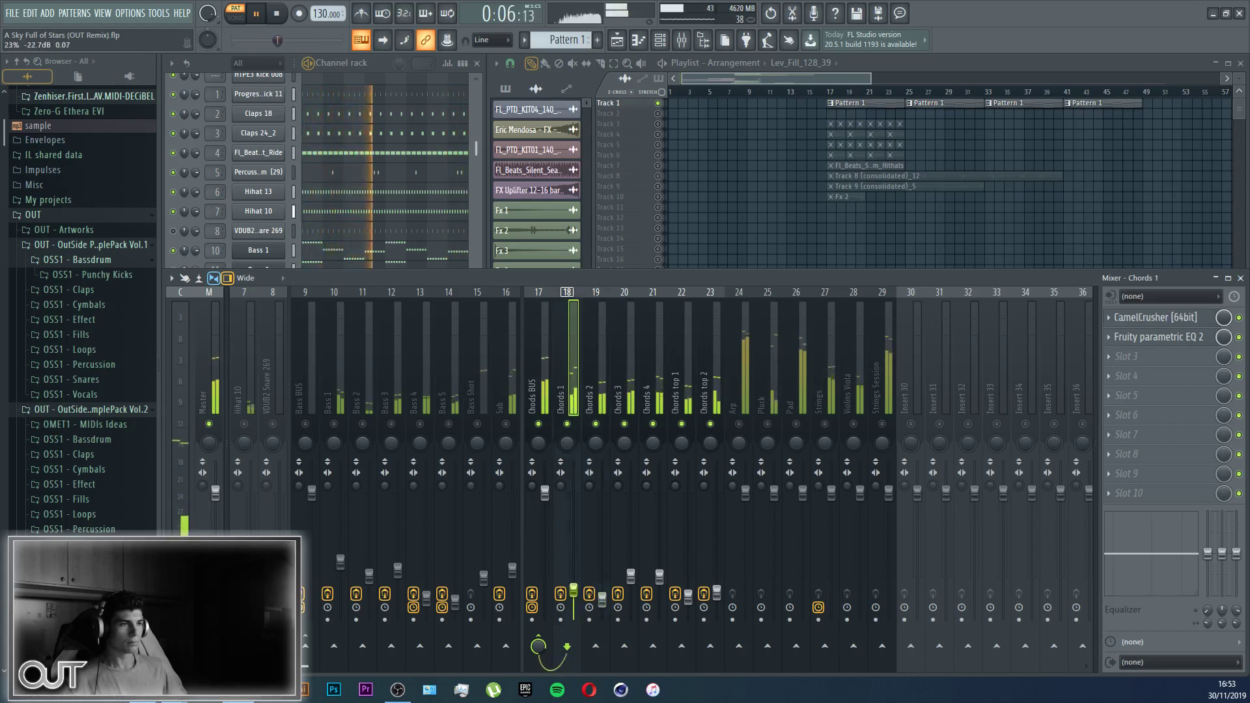
pyautogui.click(568, 425)
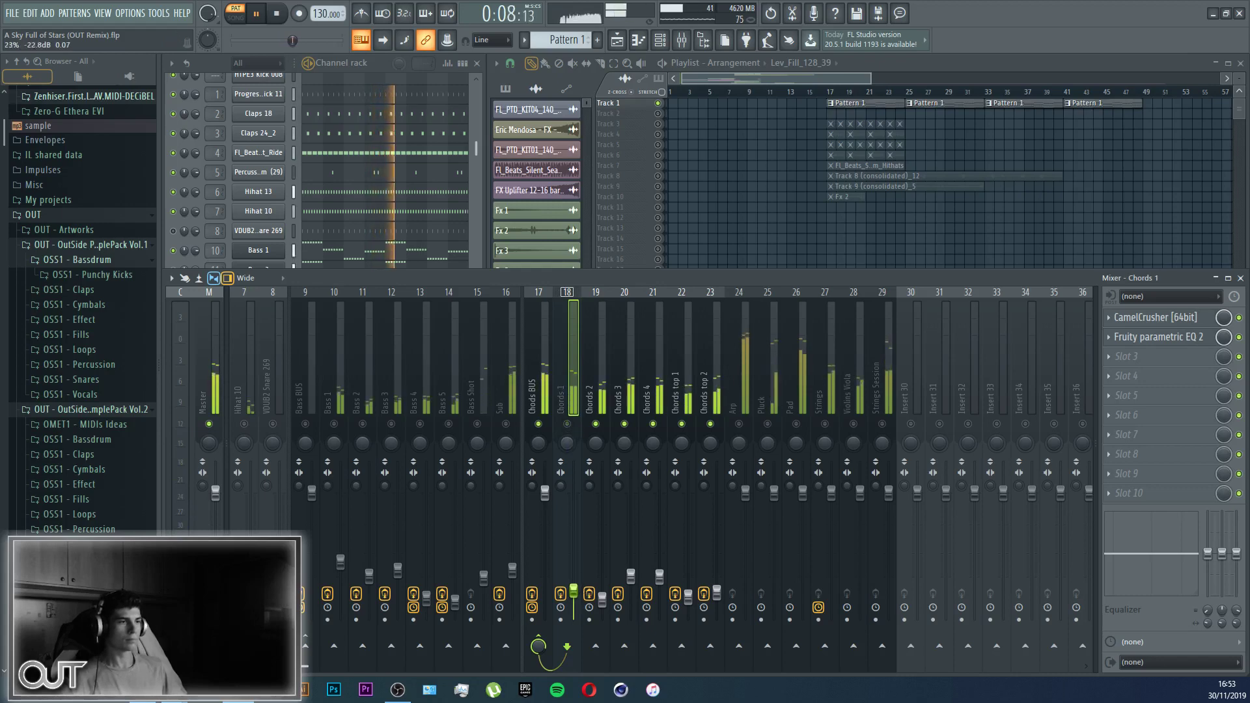
pyautogui.click(569, 425)
# Step: Move OTT up to slot 2 of the Chords BUS and insert CamelCrusher [64bit] in slot 3
pyautogui.click(551, 492)
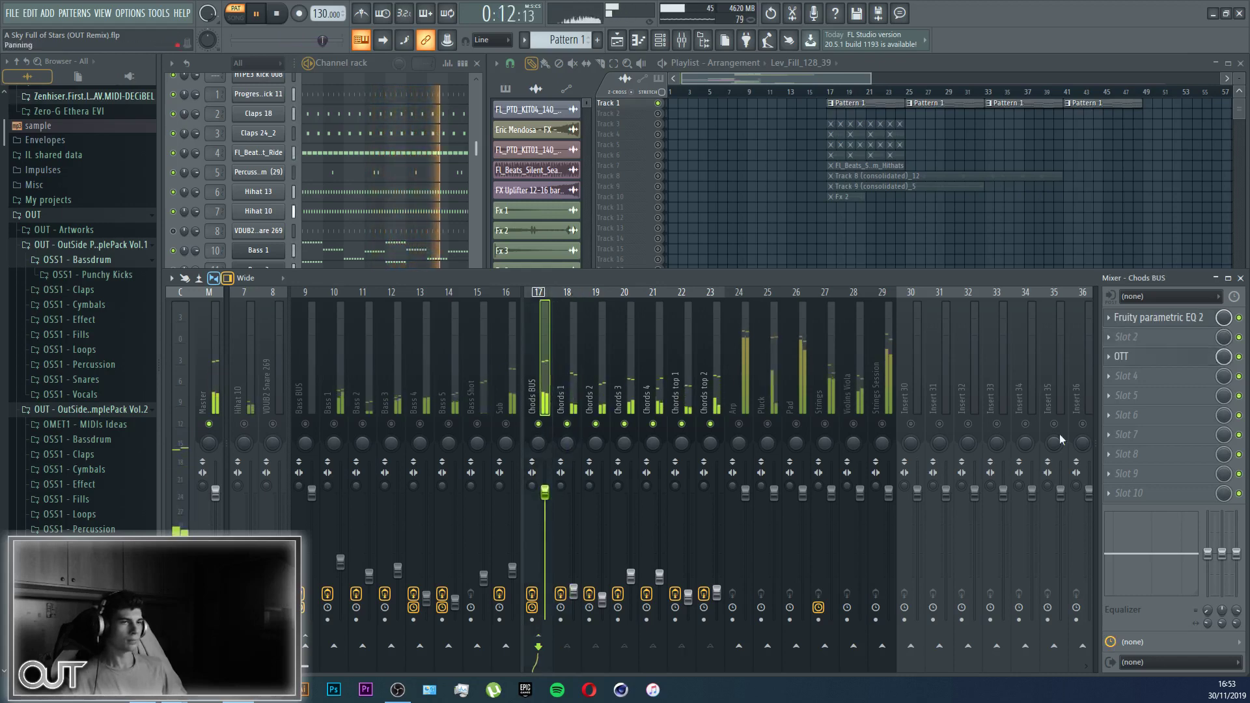
pyautogui.click(1109, 359)
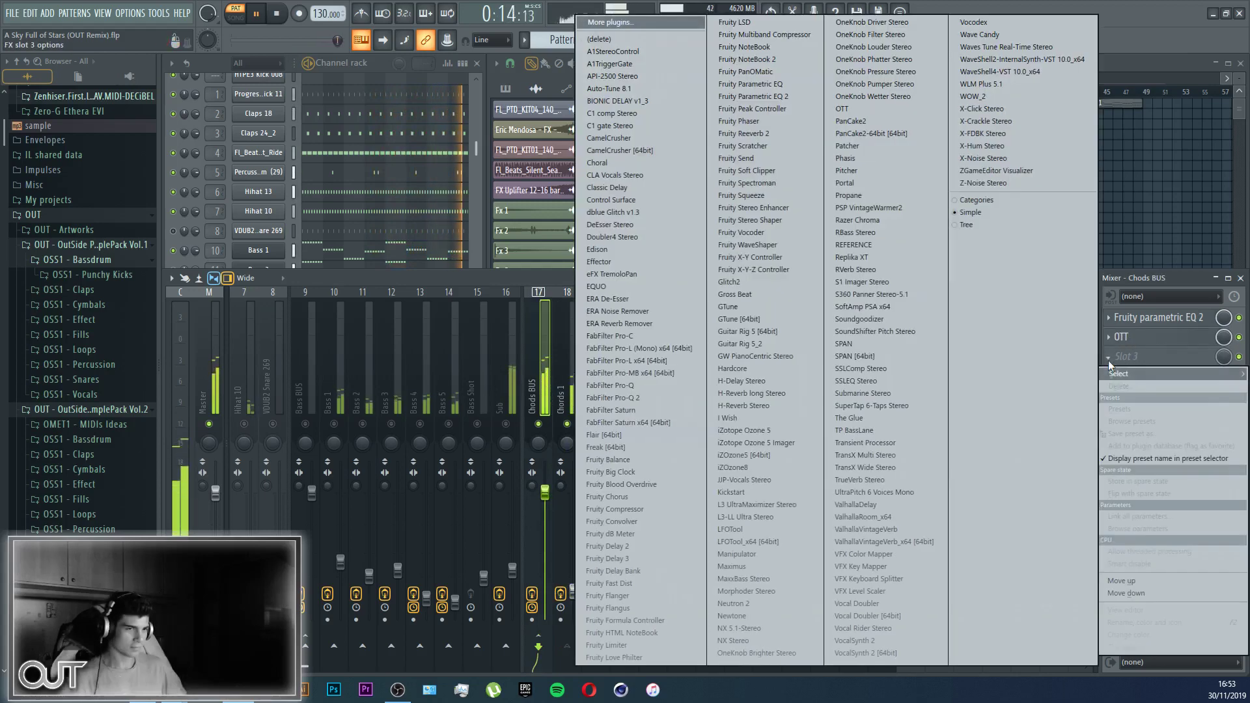
pyautogui.click(634, 151)
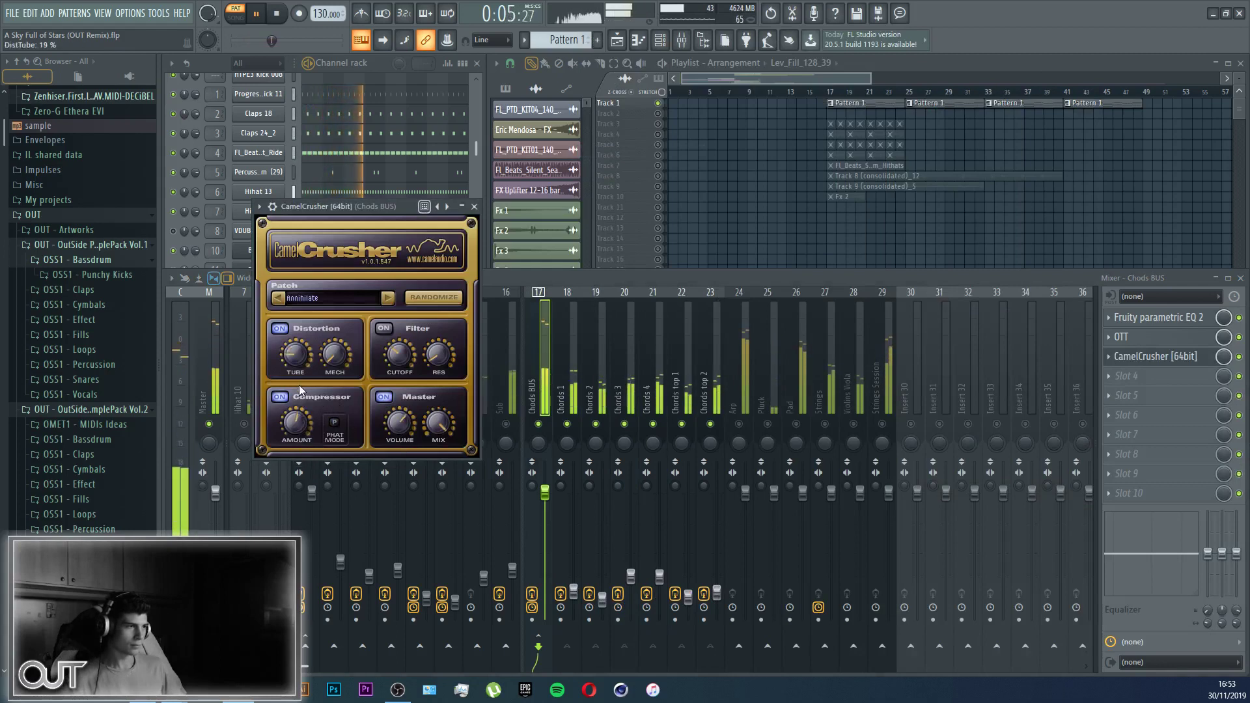
# Step: Compare the Chords BUS sound with CamelCrusher's Master section switched off and on
pyautogui.click(385, 398)
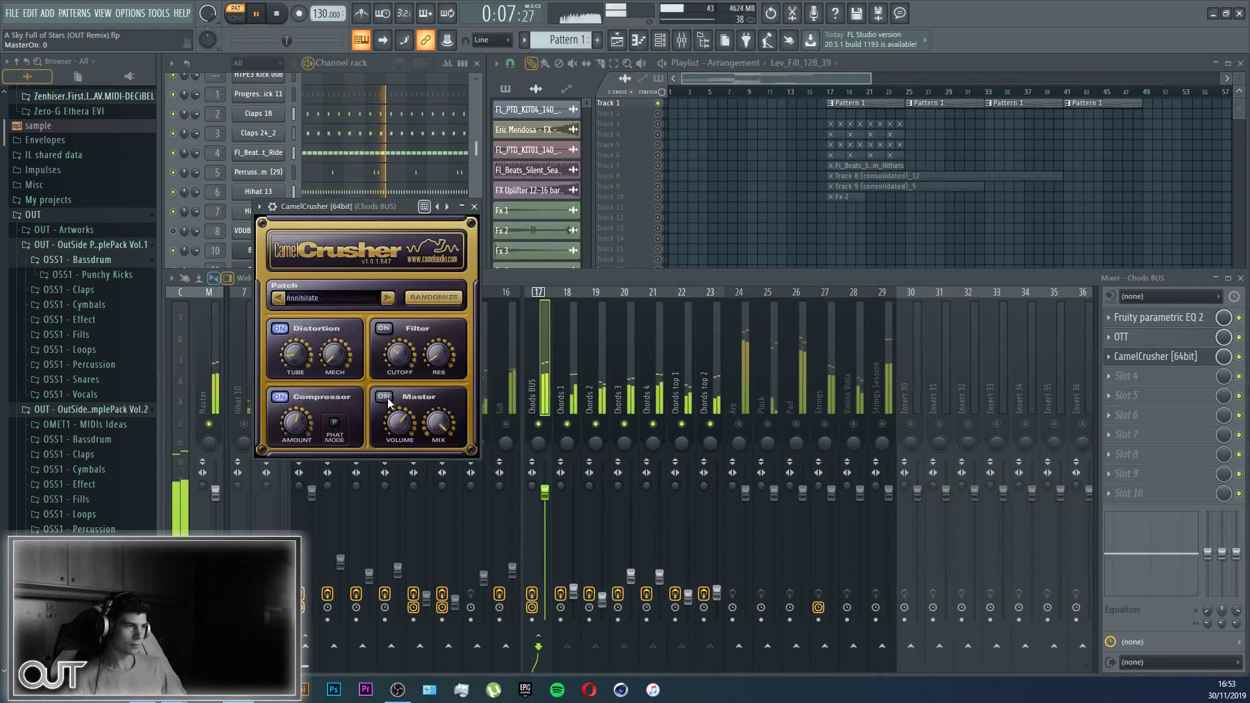
pyautogui.click(385, 398)
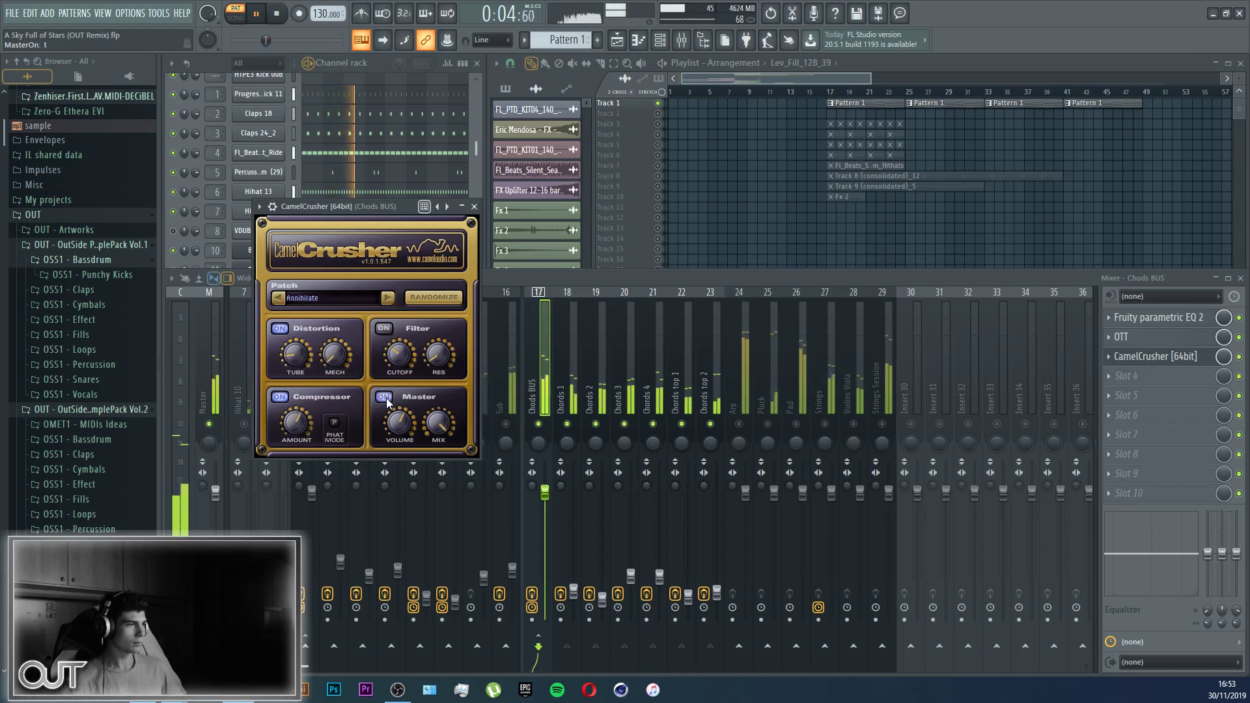
pyautogui.click(1153, 356)
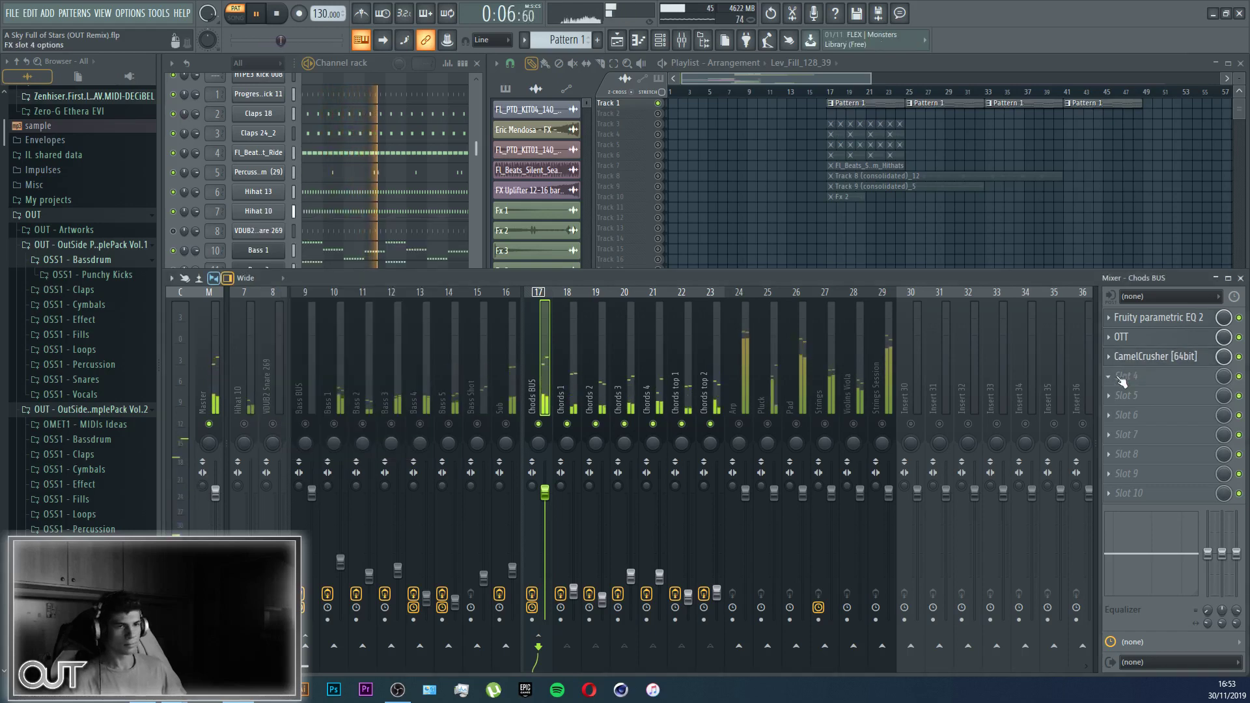
# Step: Insert Fruity parametric EQ 2 in slot 4 of the Chords BUS, pulling down a low band and slightly raising a mid and a high band
pyautogui.click(1123, 377)
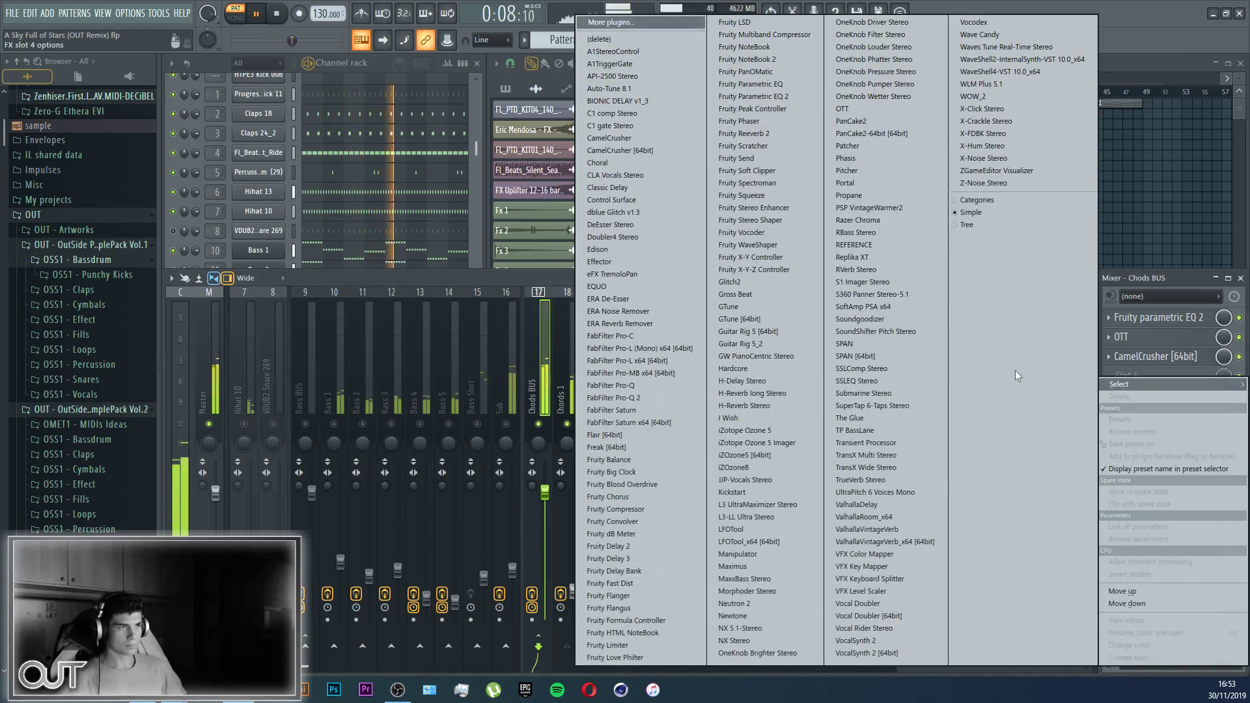
pyautogui.click(796, 111)
pyautogui.moveTo(348, 345); pyautogui.dragTo(360, 402)
pyautogui.moveTo(405, 345); pyautogui.dragTo(409, 335)
pyautogui.moveTo(492, 345)
pyautogui.mouseDown()
pyautogui.moveTo(478, 340)
pyautogui.moveTo(544, 341)
pyautogui.moveTo(486, 340)
pyautogui.mouseUp()
pyautogui.press('Escape')
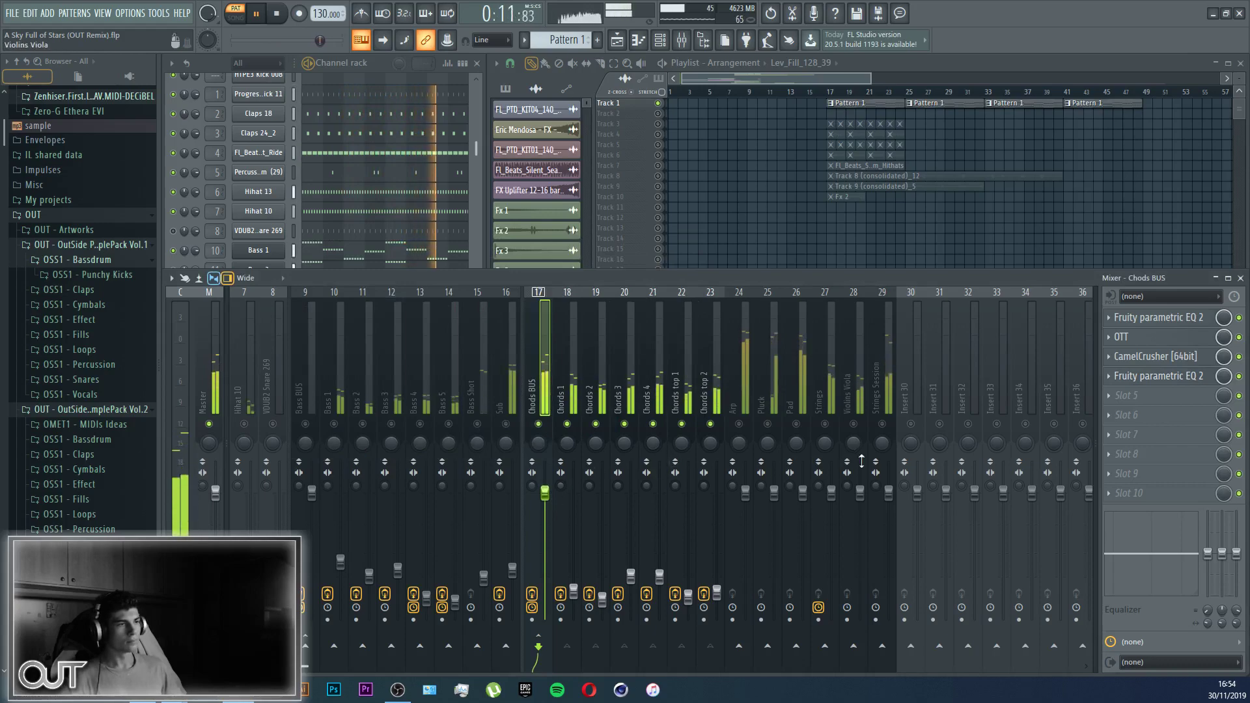
# Step: Insert Kickstart in slot 6 of the Chords BUS and set its mix to about 89%
pyautogui.click(1121, 419)
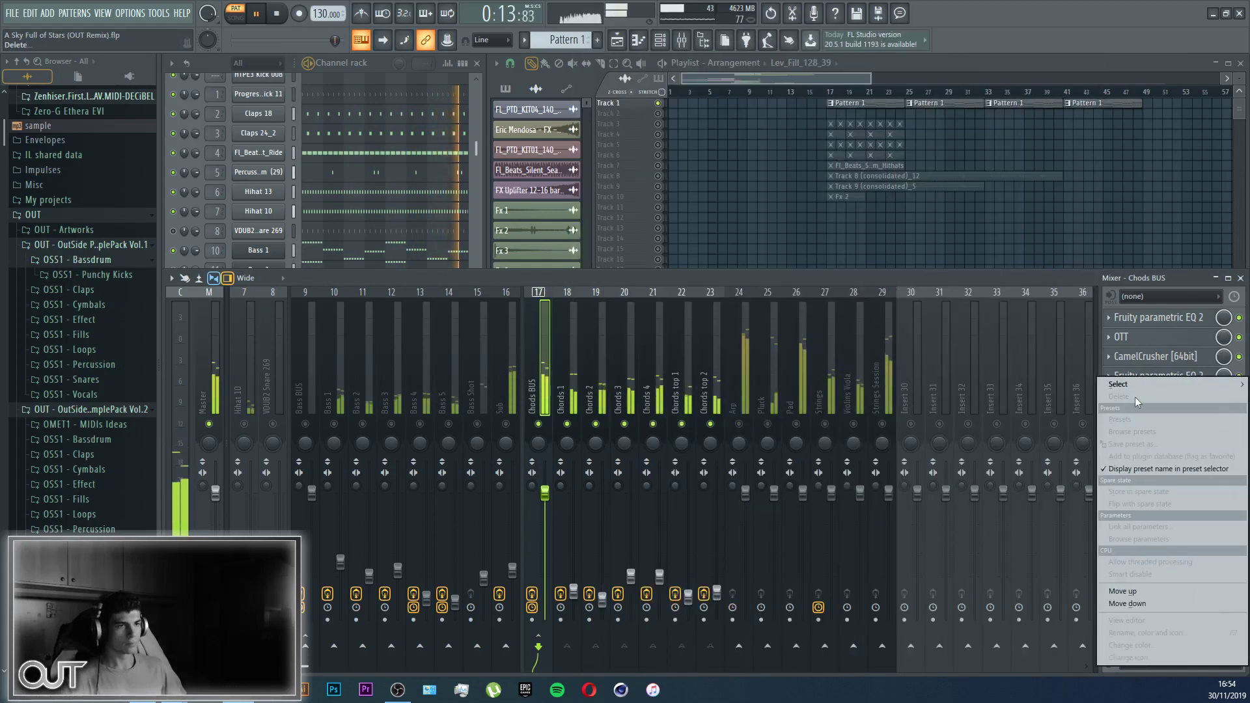
pyautogui.moveTo(1136, 385)
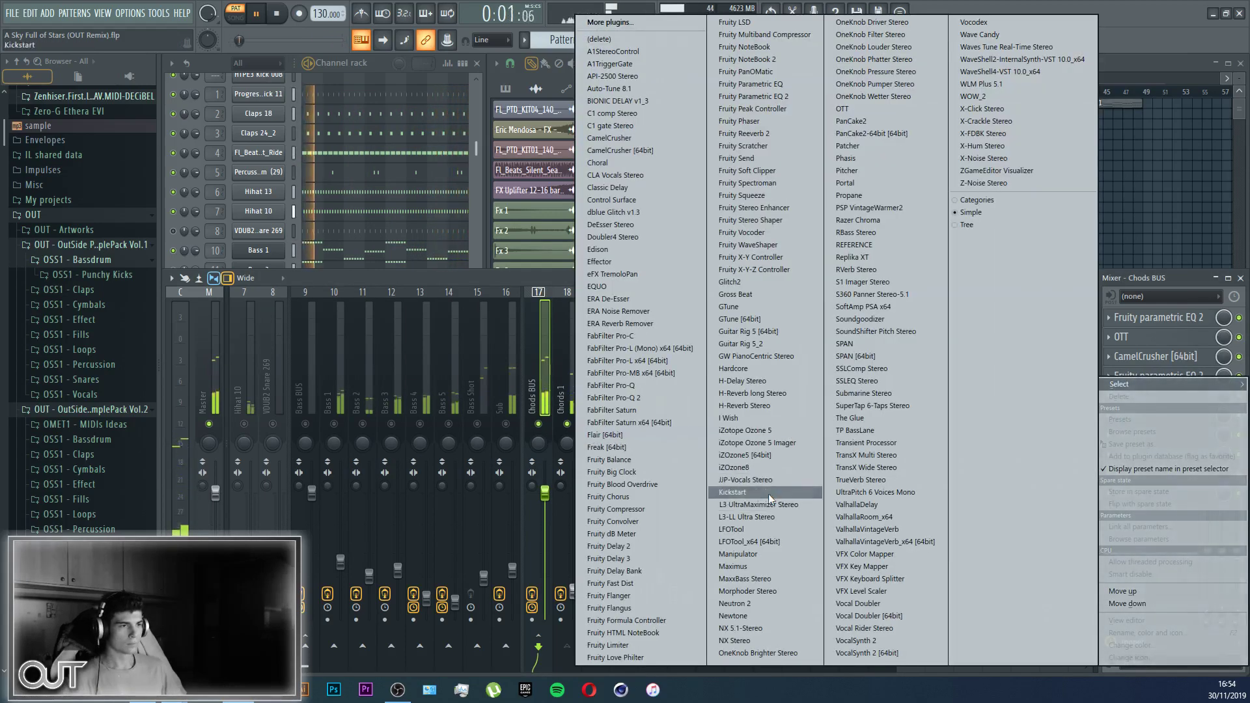
pyautogui.click(769, 495)
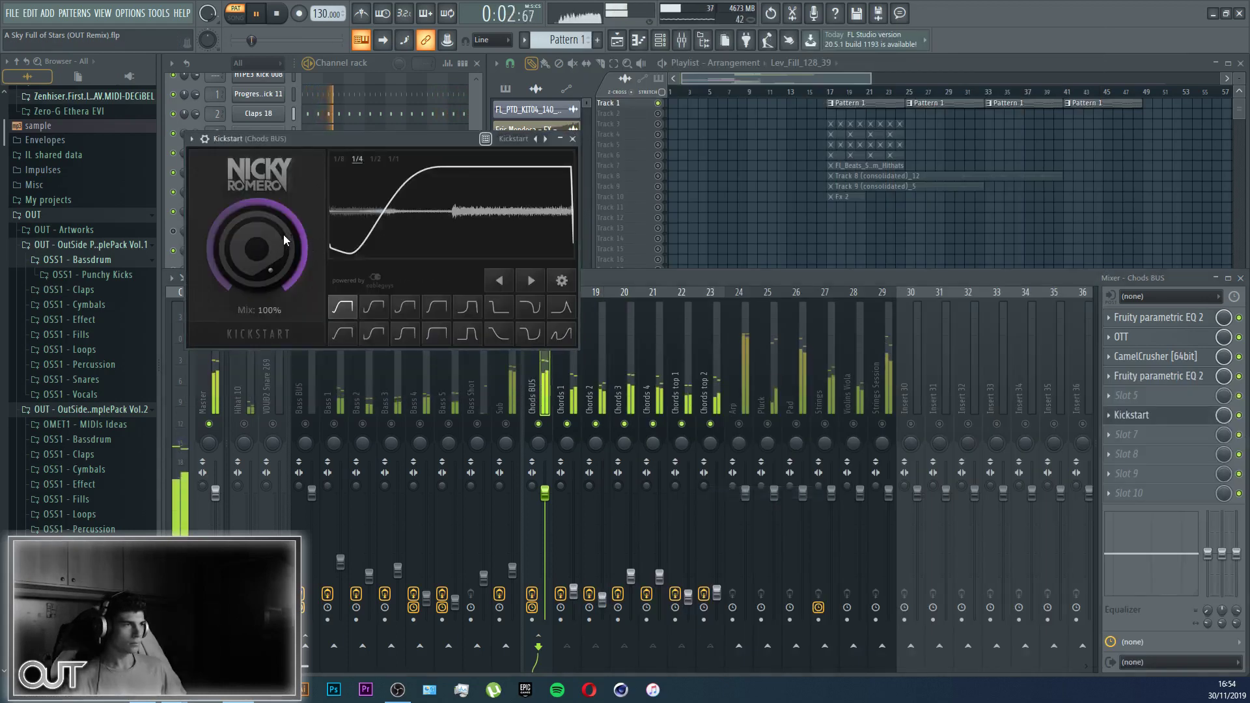
pyautogui.moveTo(277, 236); pyautogui.dragTo(278, 244)
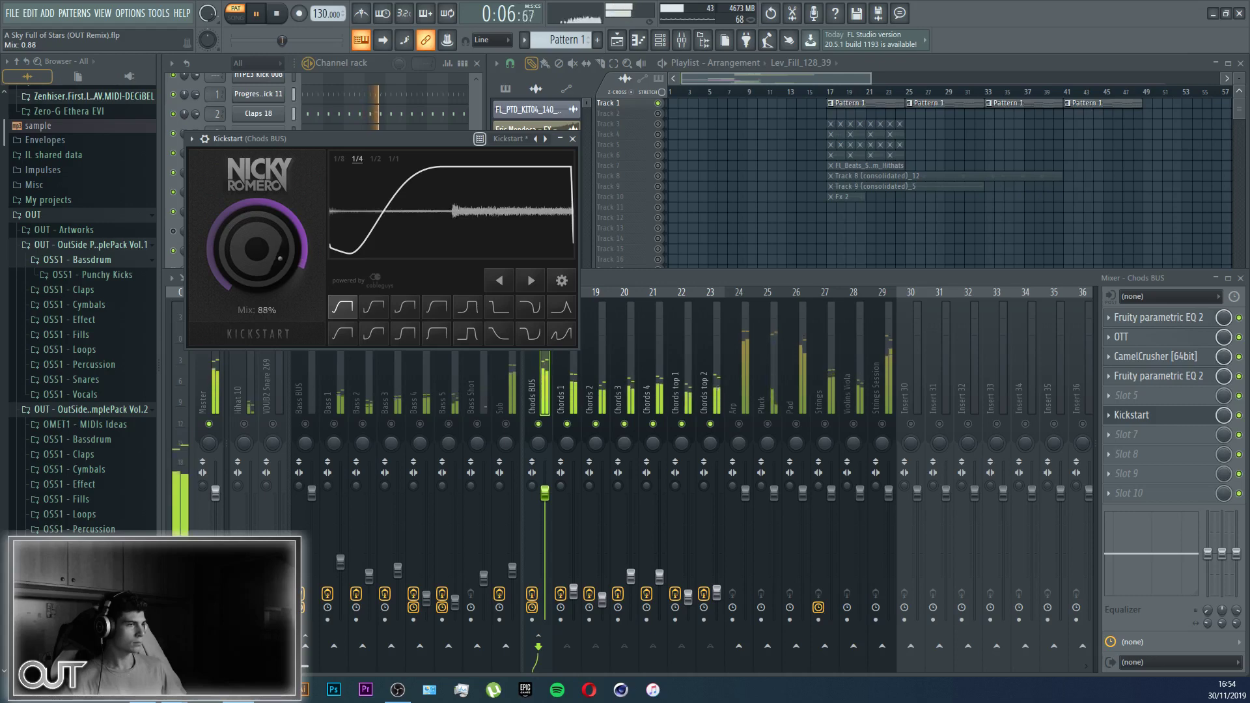
pyautogui.moveTo(278, 244); pyautogui.dragTo(278, 247)
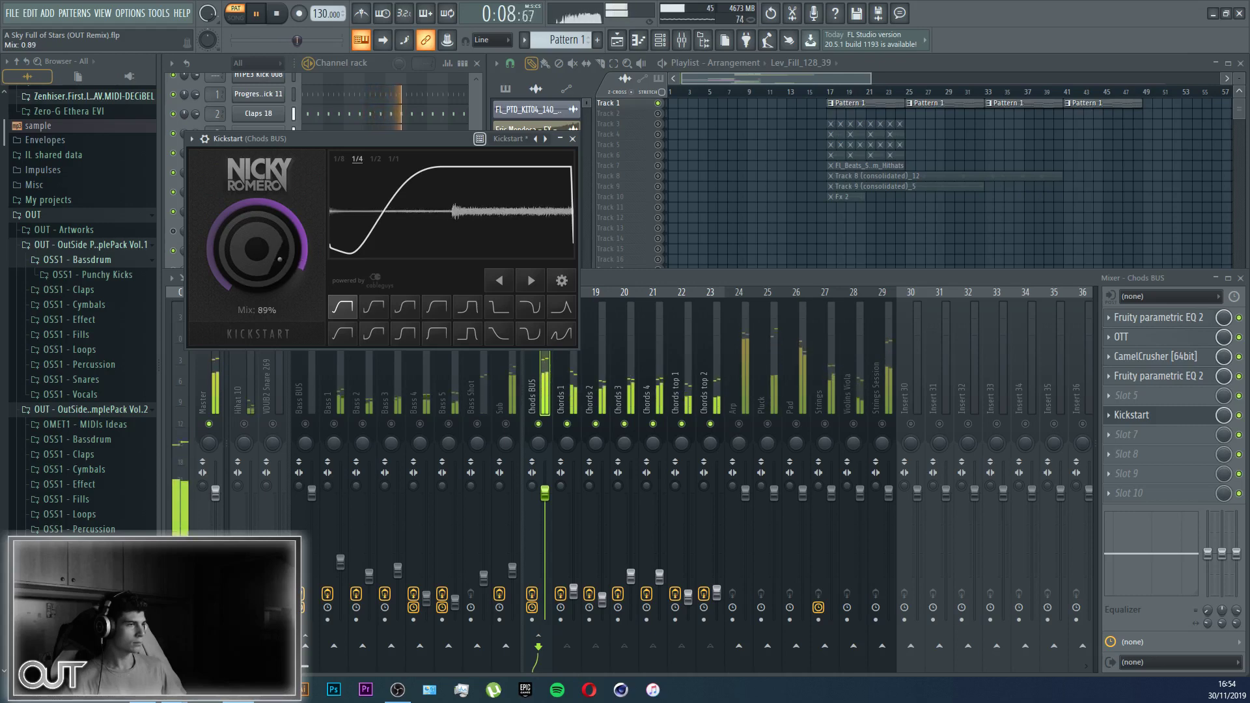
# Step: Try Kickstart's Classic Chain curve on the Chords BUS and return to the first curve
pyautogui.click(1126, 418)
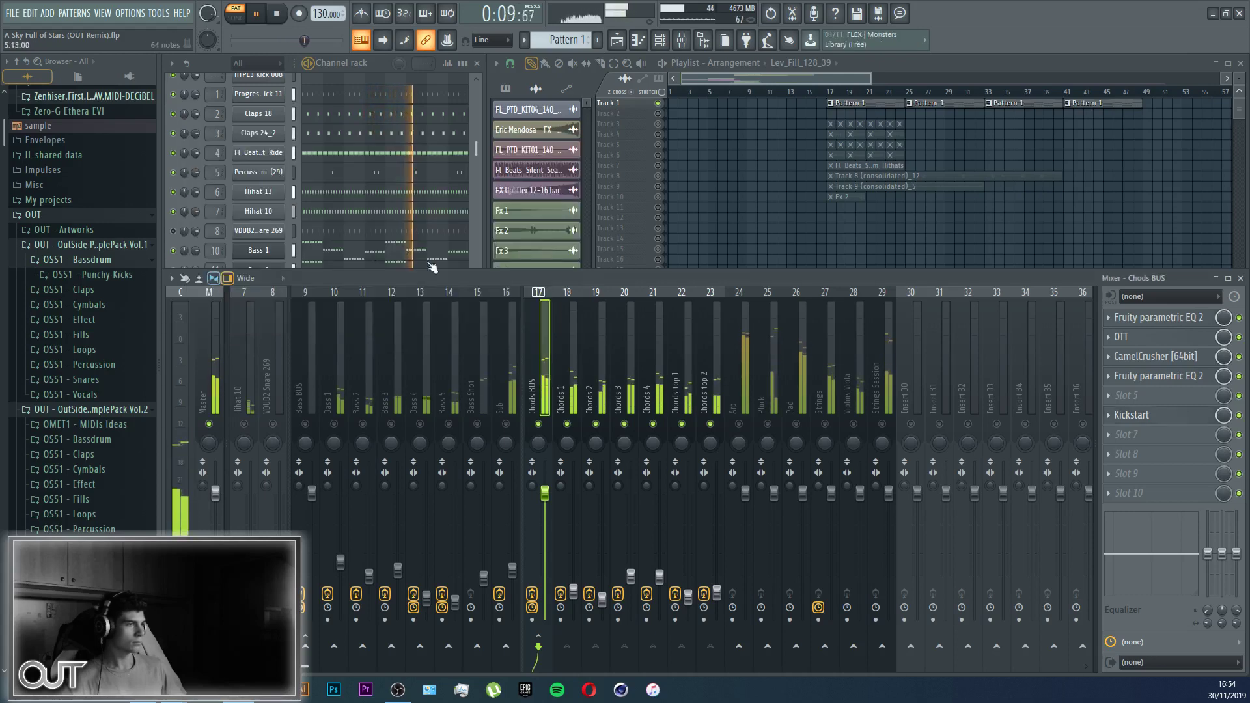
pyautogui.click(1126, 418)
pyautogui.click(388, 316)
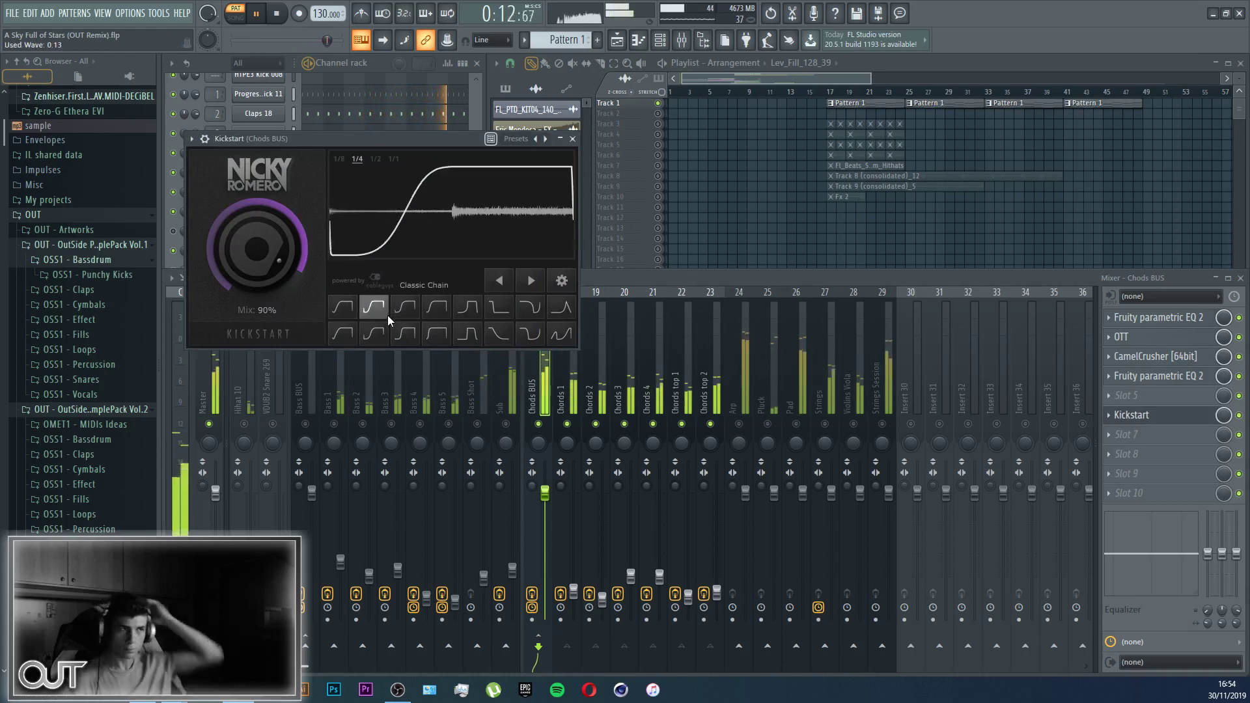
pyautogui.click(343, 308)
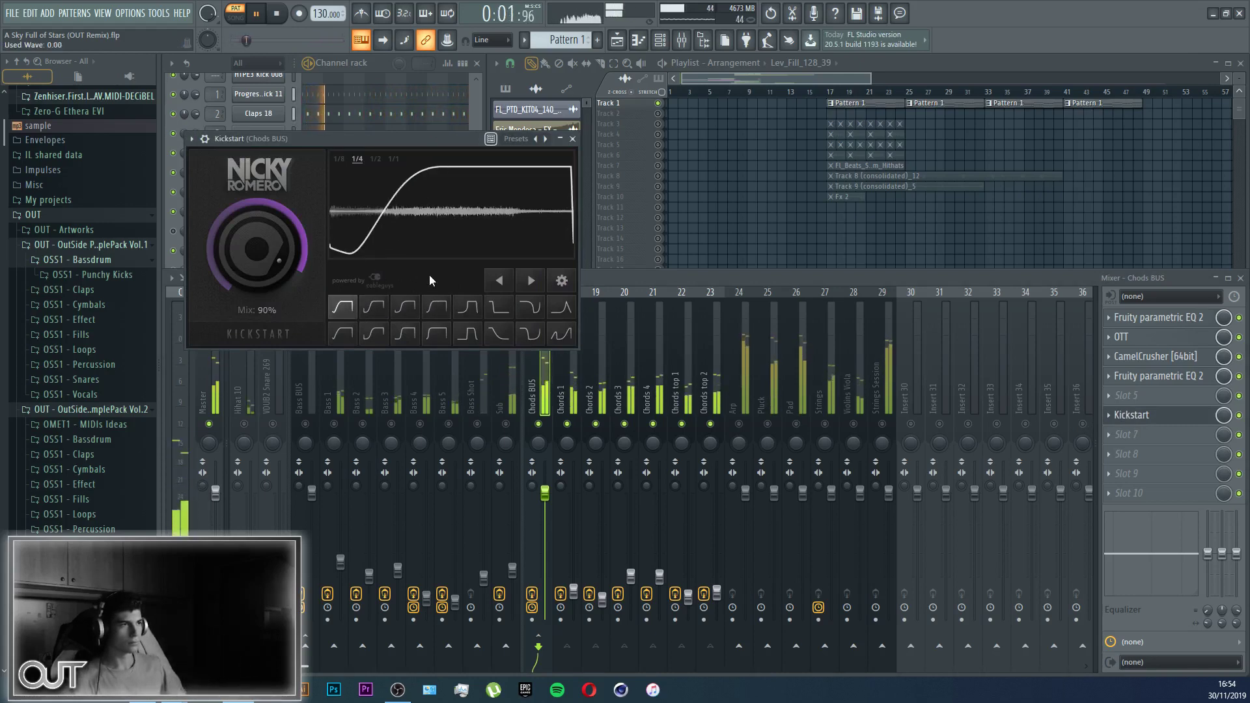
pyautogui.click(572, 138)
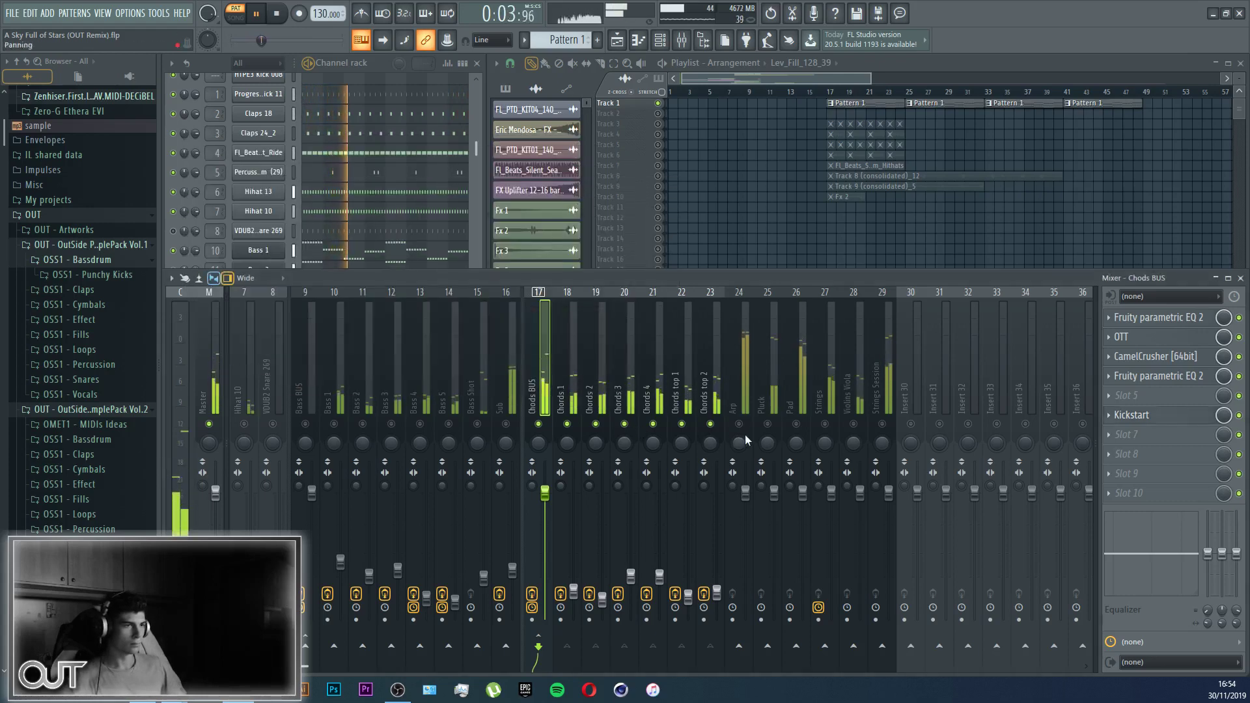
# Step: Lower the Arp track to about -17 dB and insert Fruity parametric EQ 2 in its slot 1
pyautogui.moveTo(745, 493); pyautogui.dragTo(749, 576)
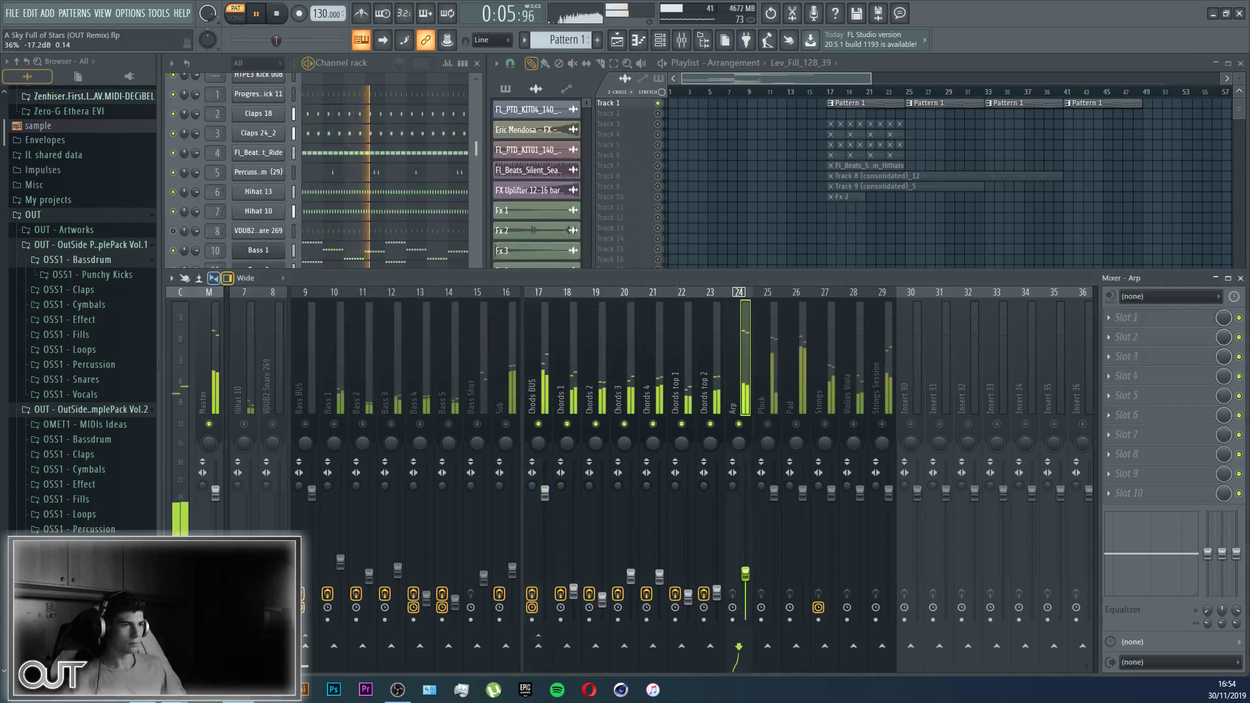
pyautogui.click(1126, 317)
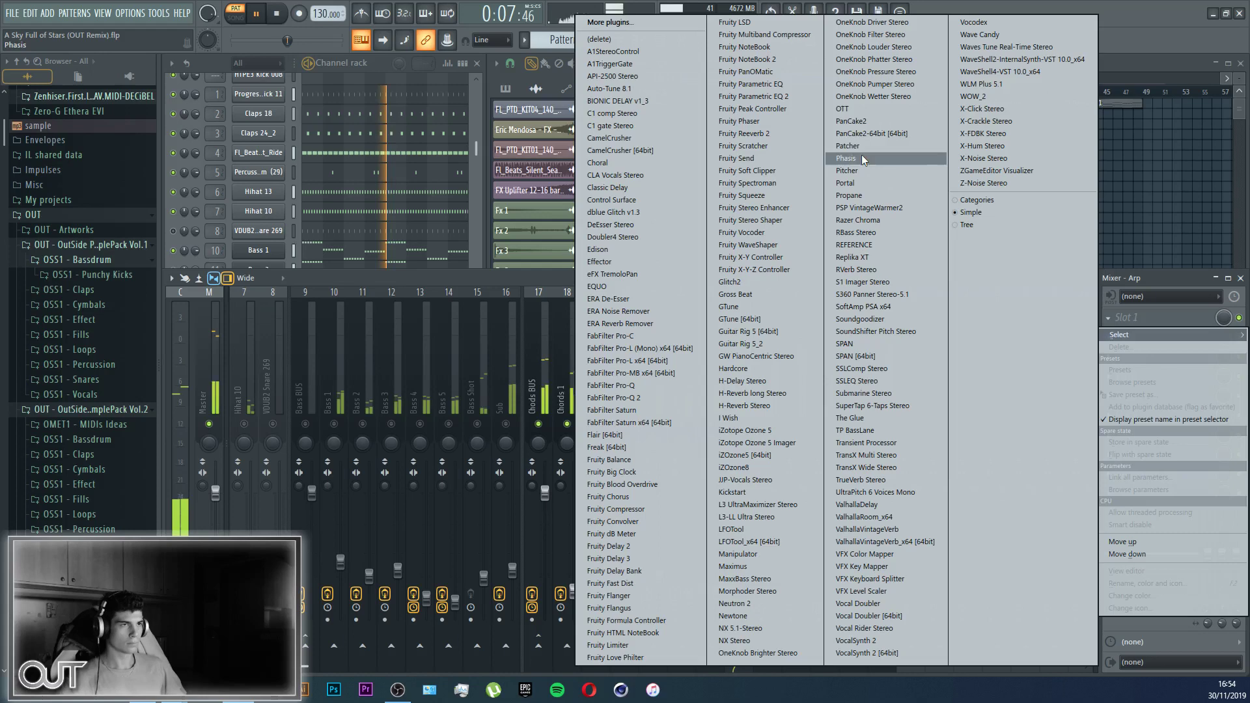
pyautogui.click(798, 98)
pyautogui.click(466, 285)
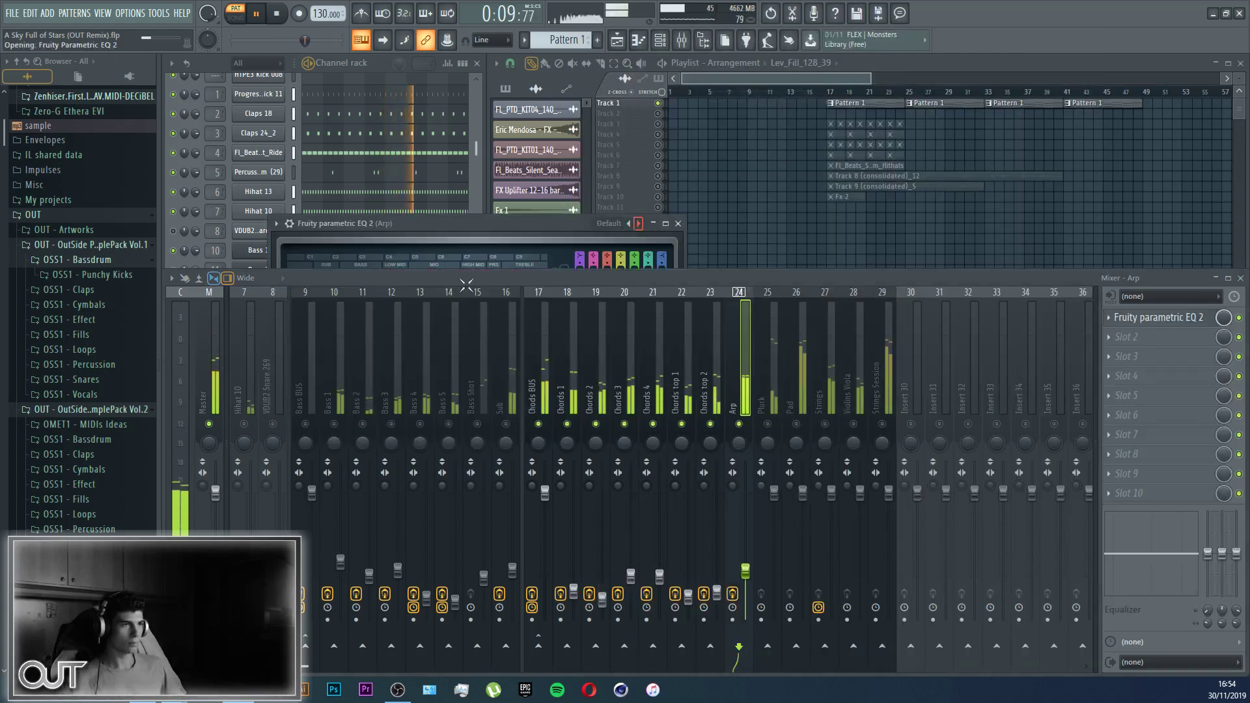
# Step: Apply the EQ's 20Hz + 18kHz cut preset on Arp and move the high-pass band to about 157 Hz, adjusting its slope
pyautogui.moveTo(293, 329); pyautogui.dragTo(352, 329)
pyautogui.moveTo(579, 265); pyautogui.dragTo(580, 274)
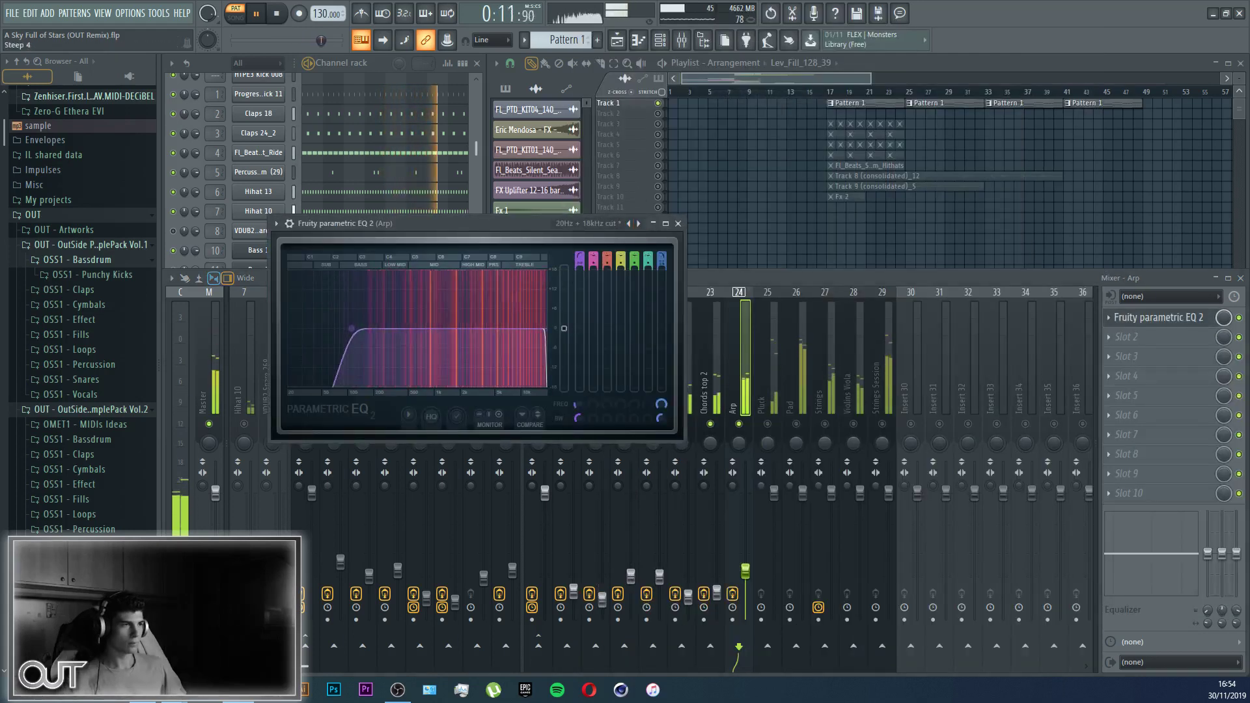
pyautogui.moveTo(352, 329); pyautogui.dragTo(364, 329)
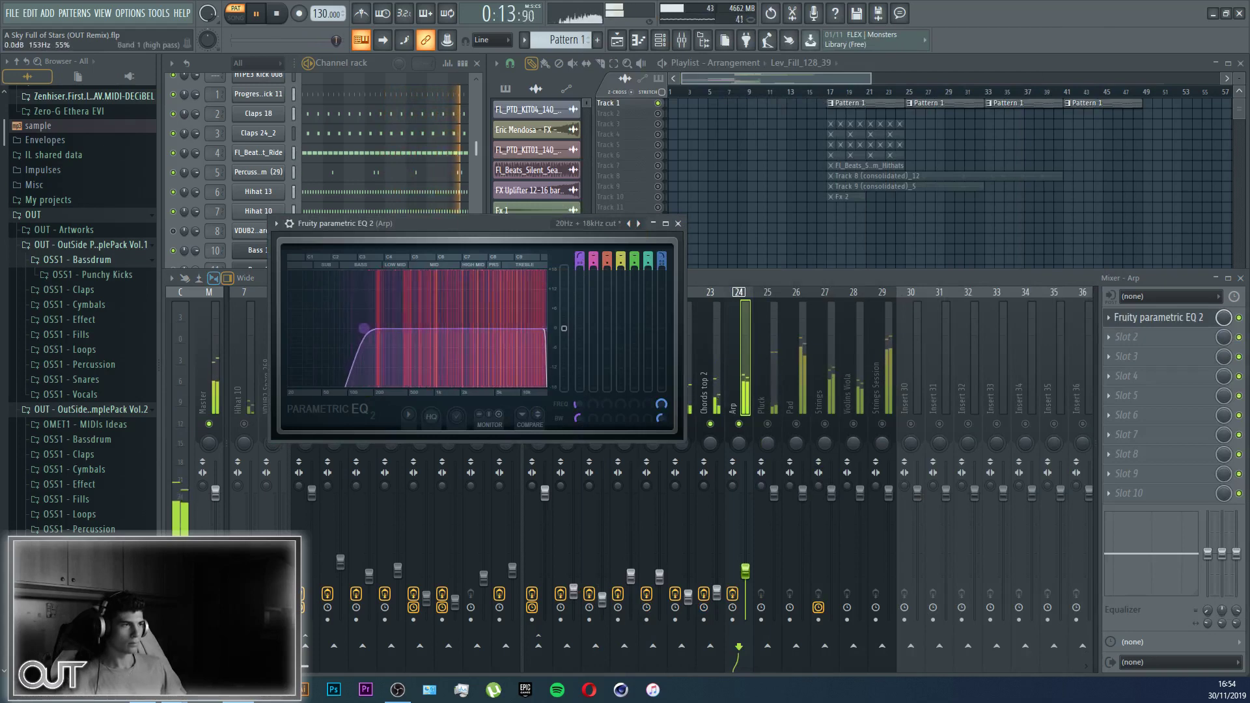
pyautogui.moveTo(579, 265); pyautogui.dragTo(580, 271)
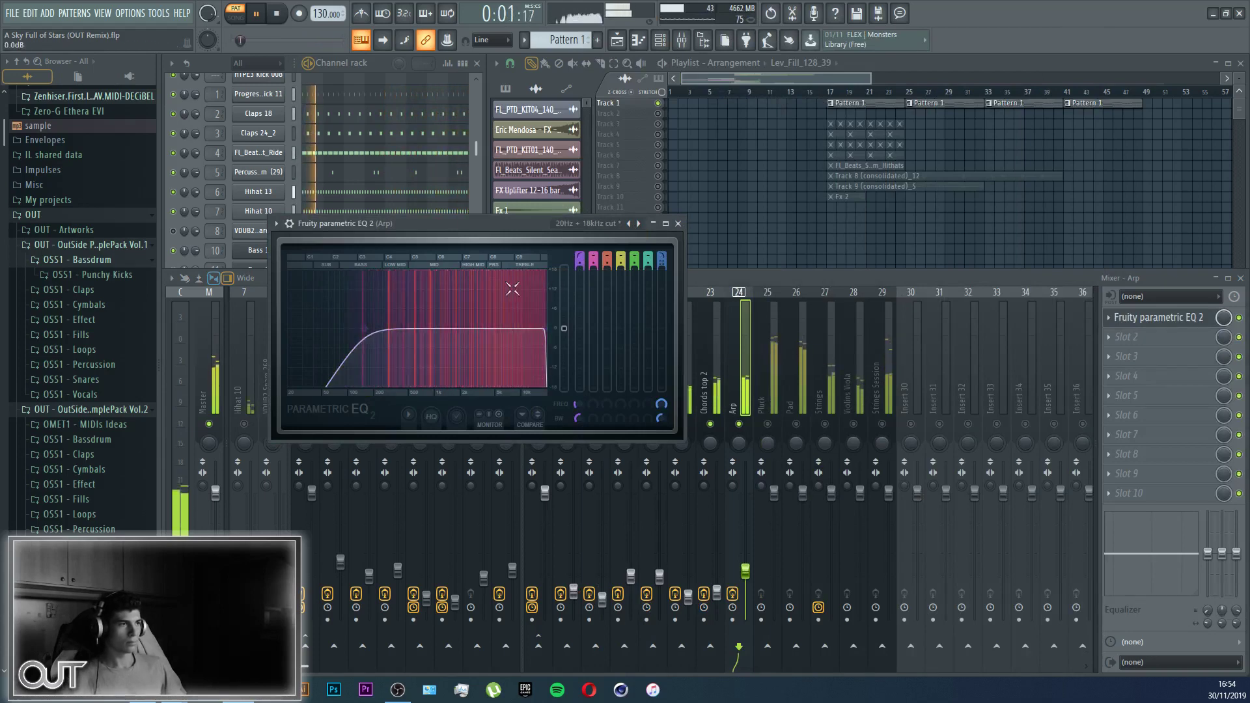
pyautogui.moveTo(365, 329); pyautogui.dragTo(374, 329)
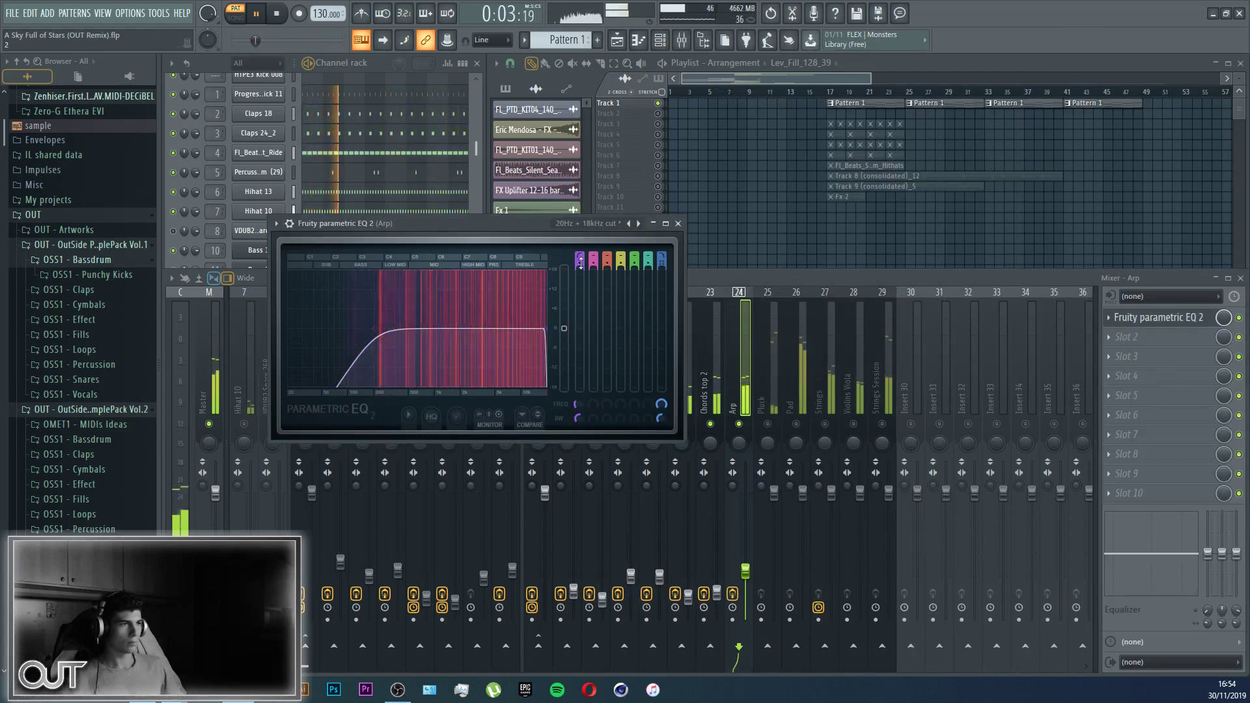
pyautogui.scroll(1, 581, 264)
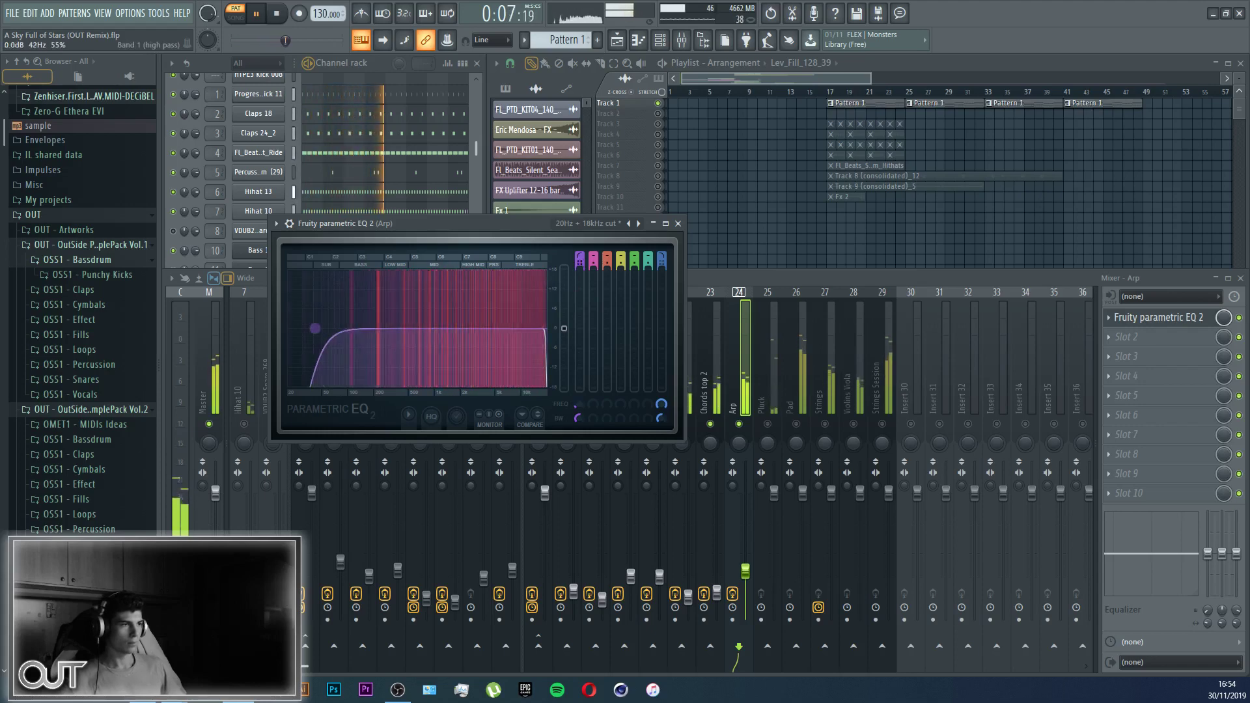
pyautogui.moveTo(315, 329); pyautogui.dragTo(359, 328)
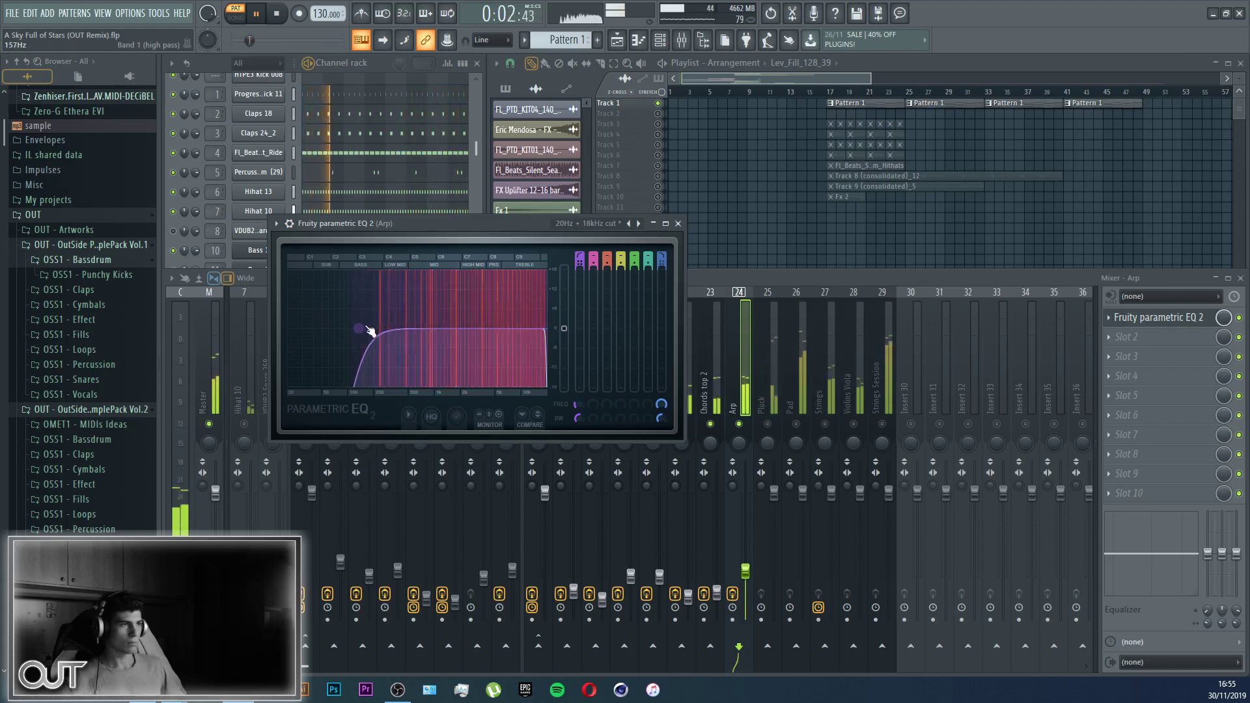
pyautogui.press('Escape')
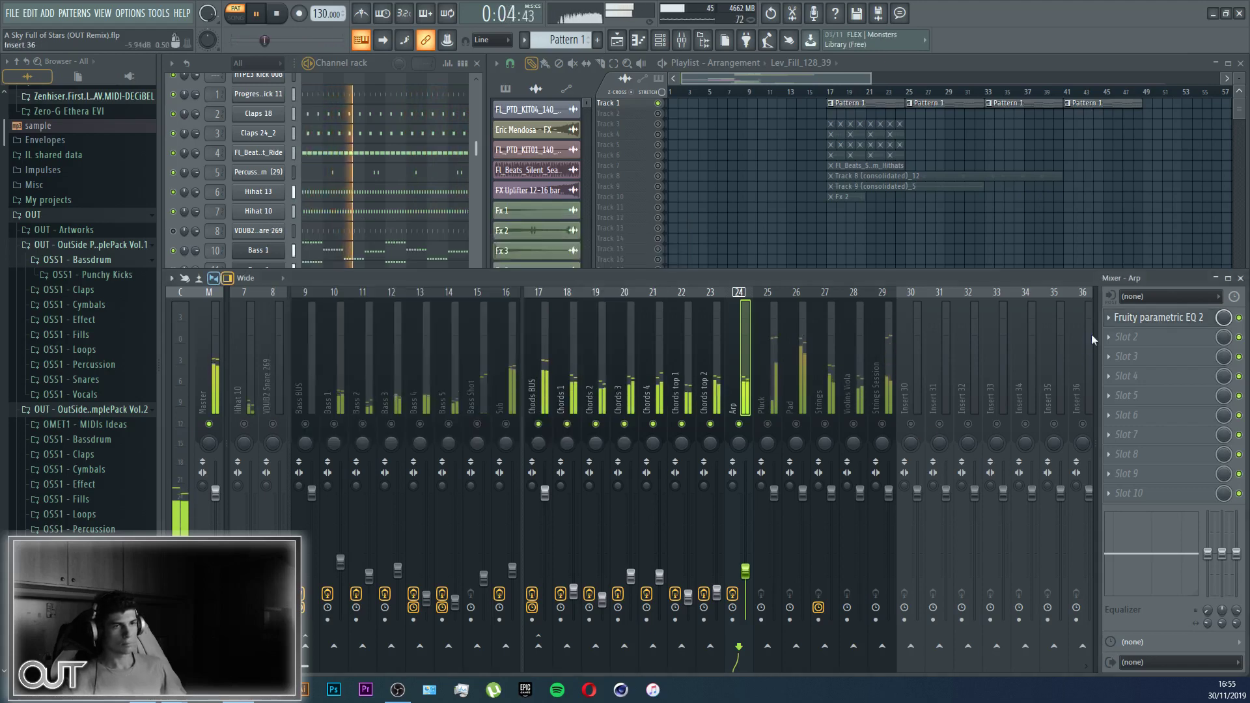
# Step: Insert CamelCrusher [64bit] in slot 2 of Arp with Mech at 8% and master volume about -12 dB, and solo Arp to compare it bypassed
pyautogui.click(1126, 336)
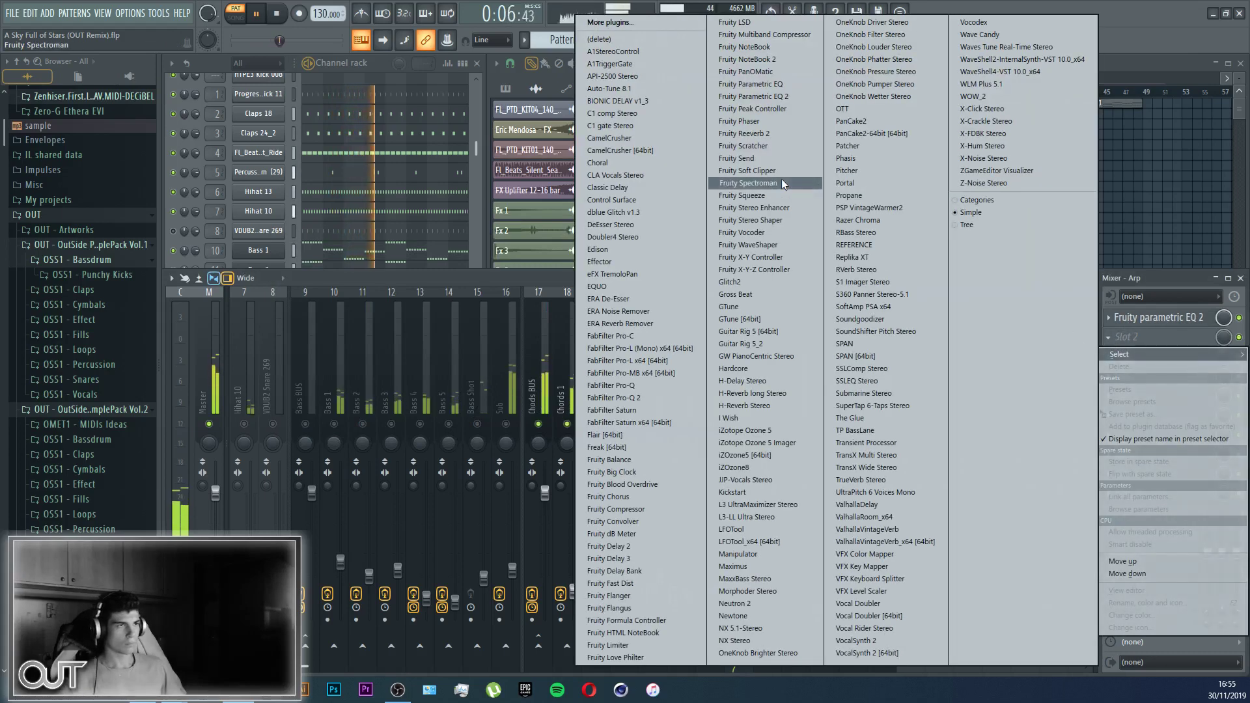
pyautogui.click(657, 151)
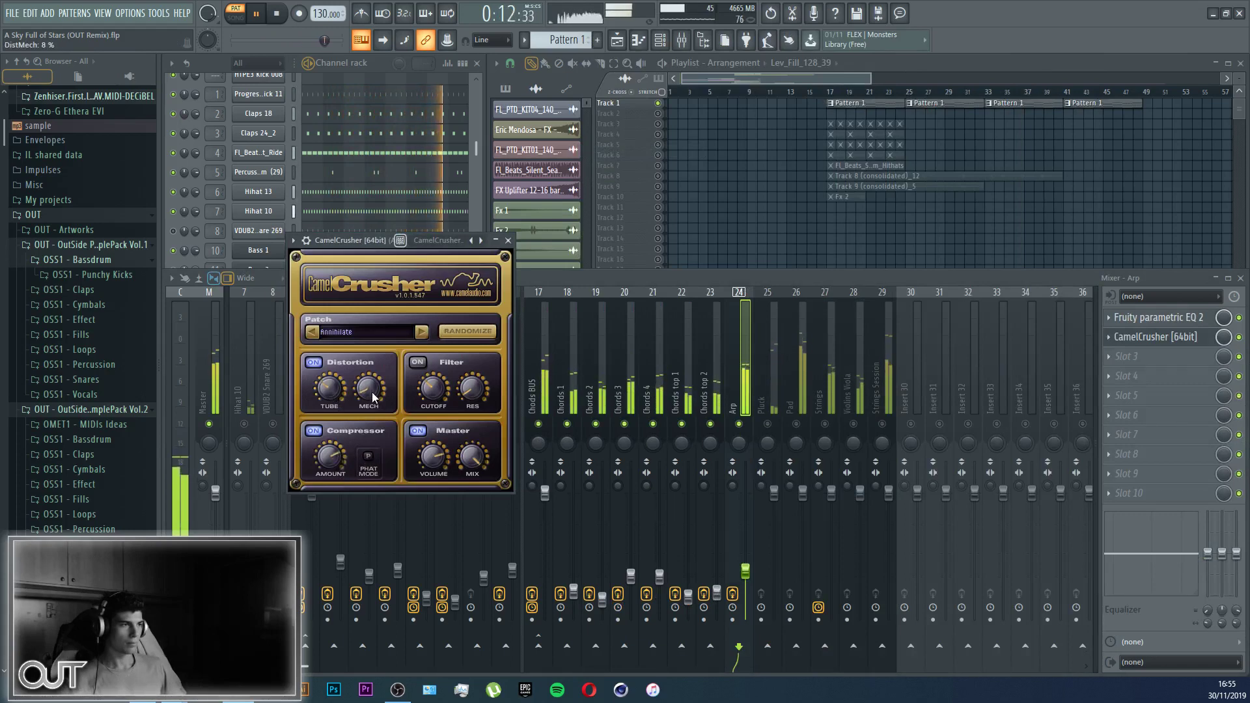
pyautogui.click(418, 431)
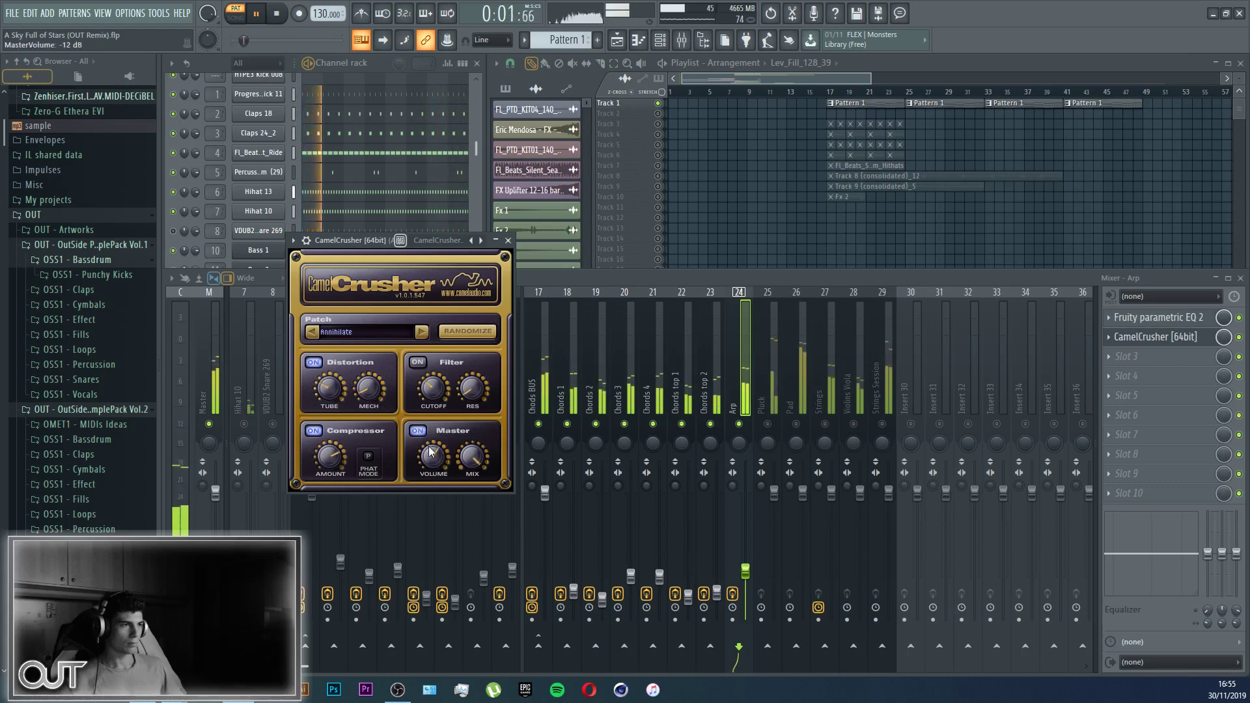
pyautogui.click(418, 431)
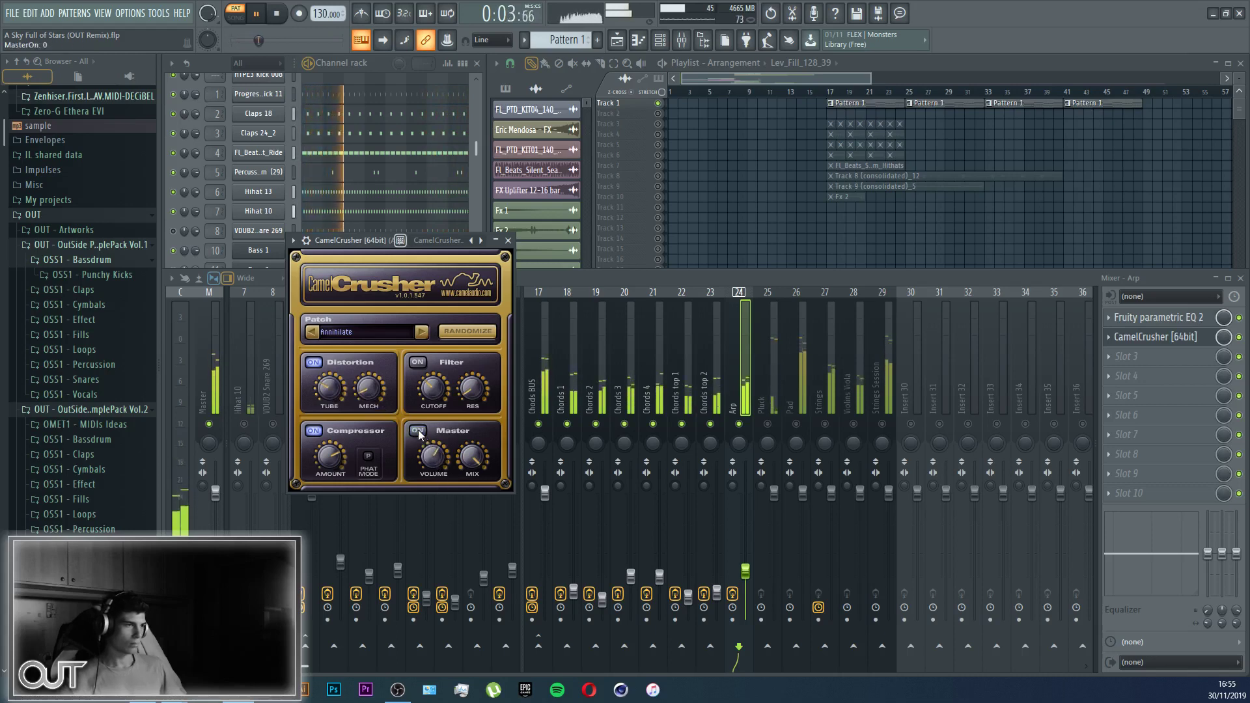
pyautogui.click(418, 430)
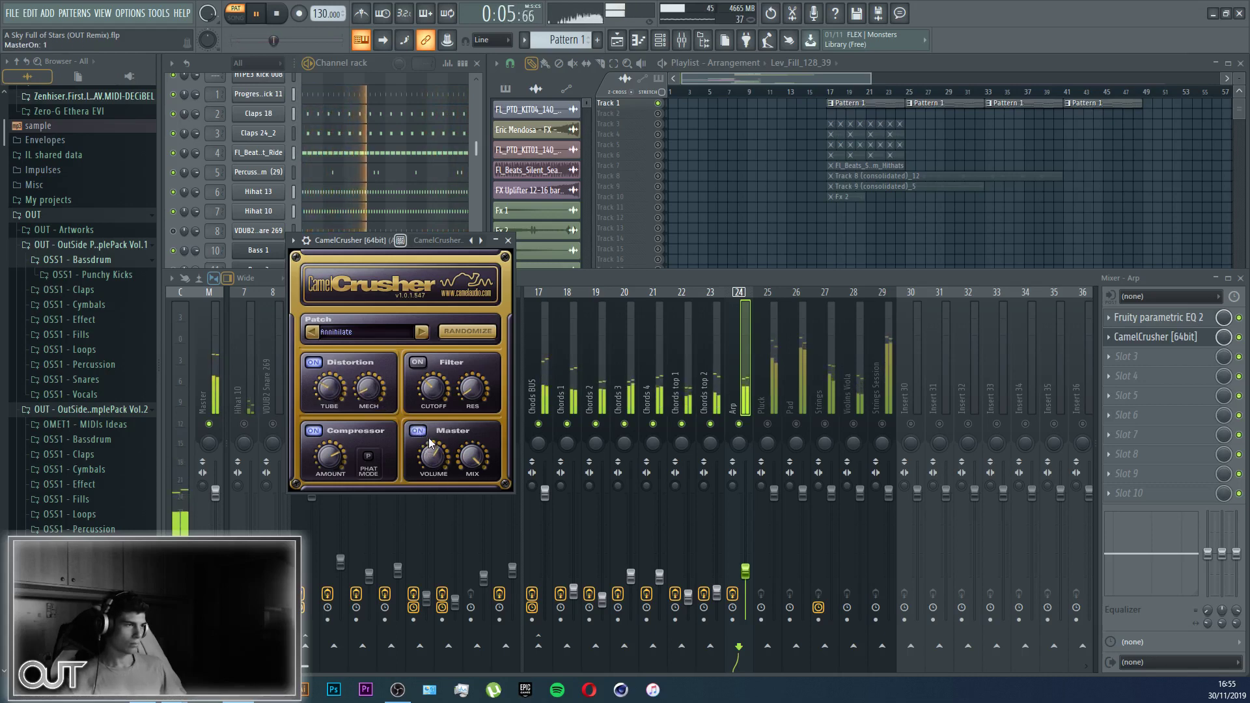
pyautogui.click(746, 417)
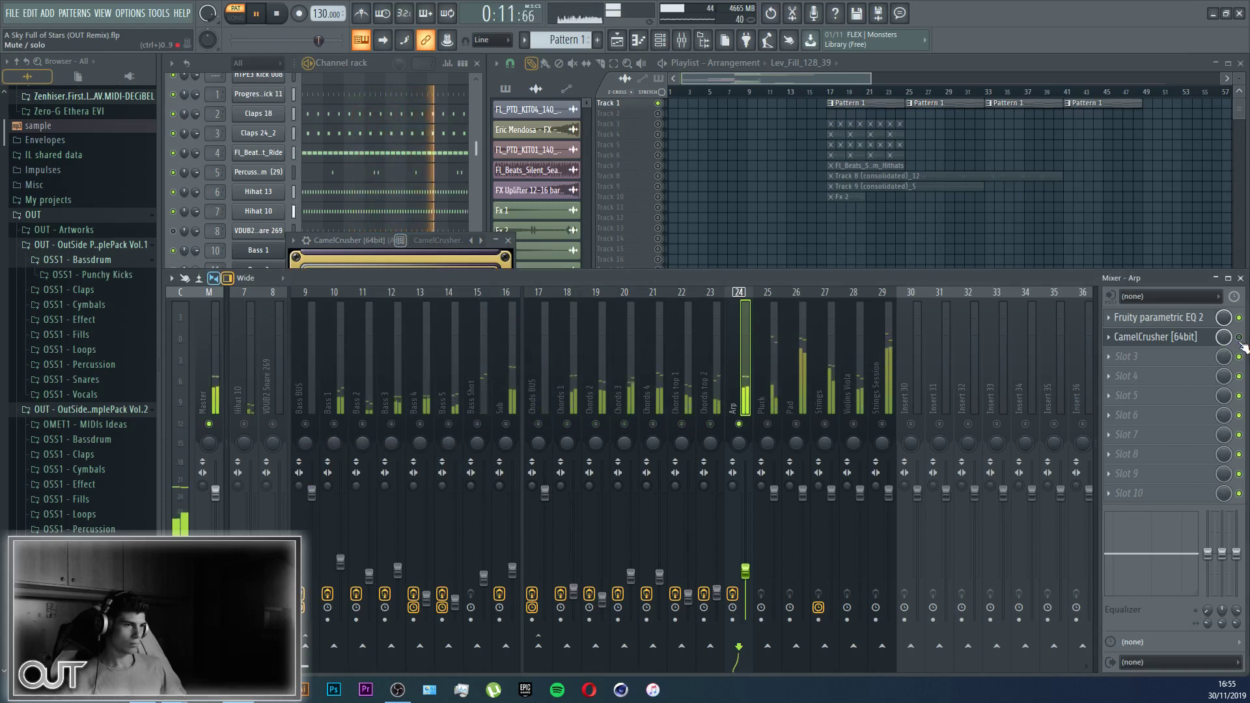
pyautogui.click(510, 241)
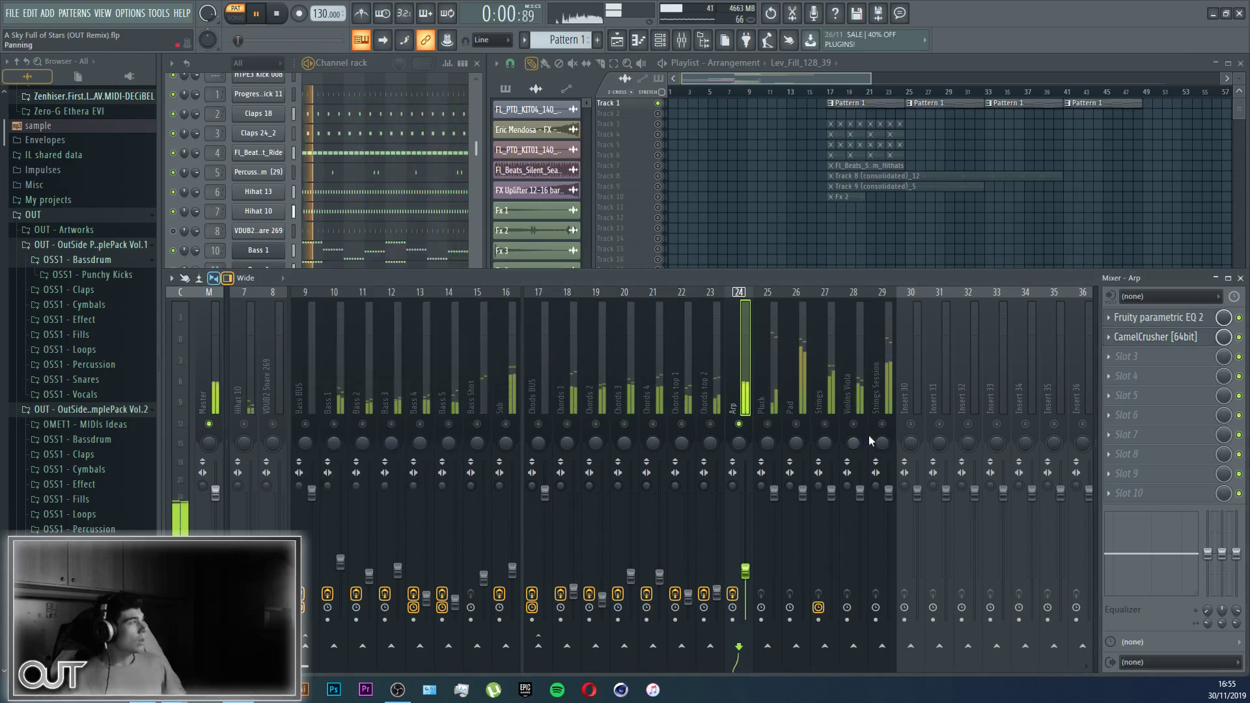
# Step: Enable the Pluck track alongside the soloed Arp and insert CamelCrusher [64bit] in slot 1 of Pluck
pyautogui.click(767, 425)
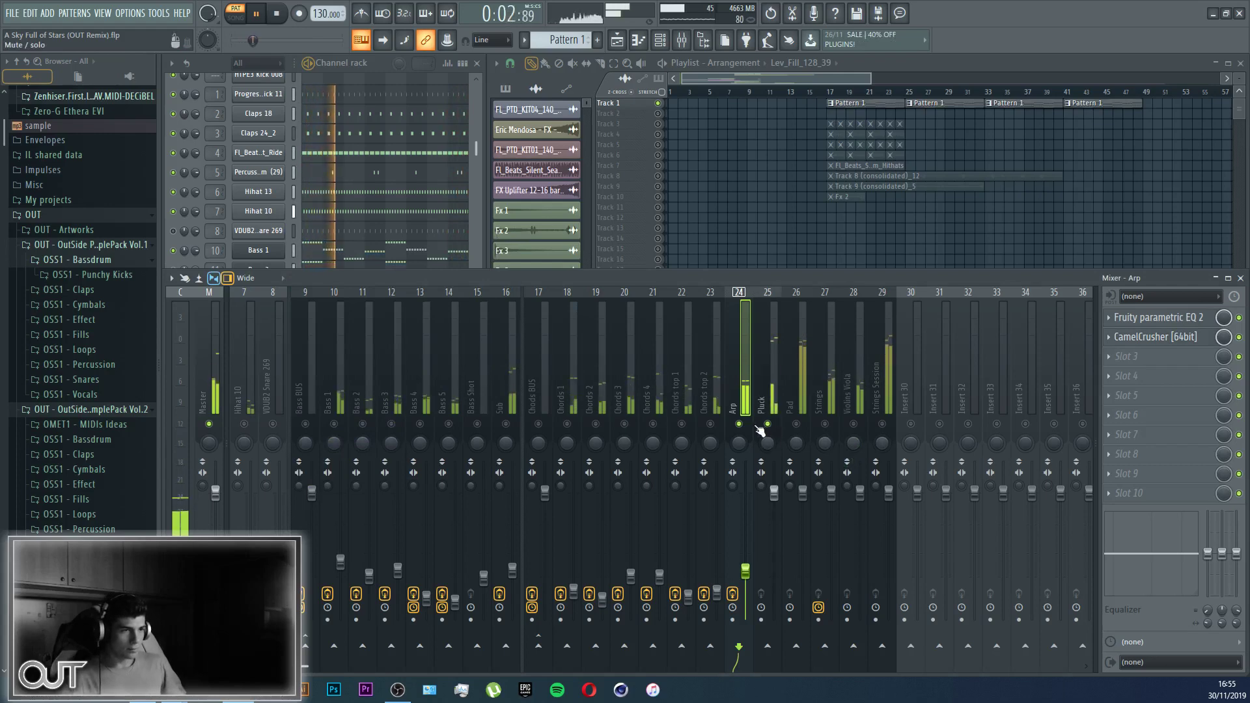
pyautogui.click(775, 396)
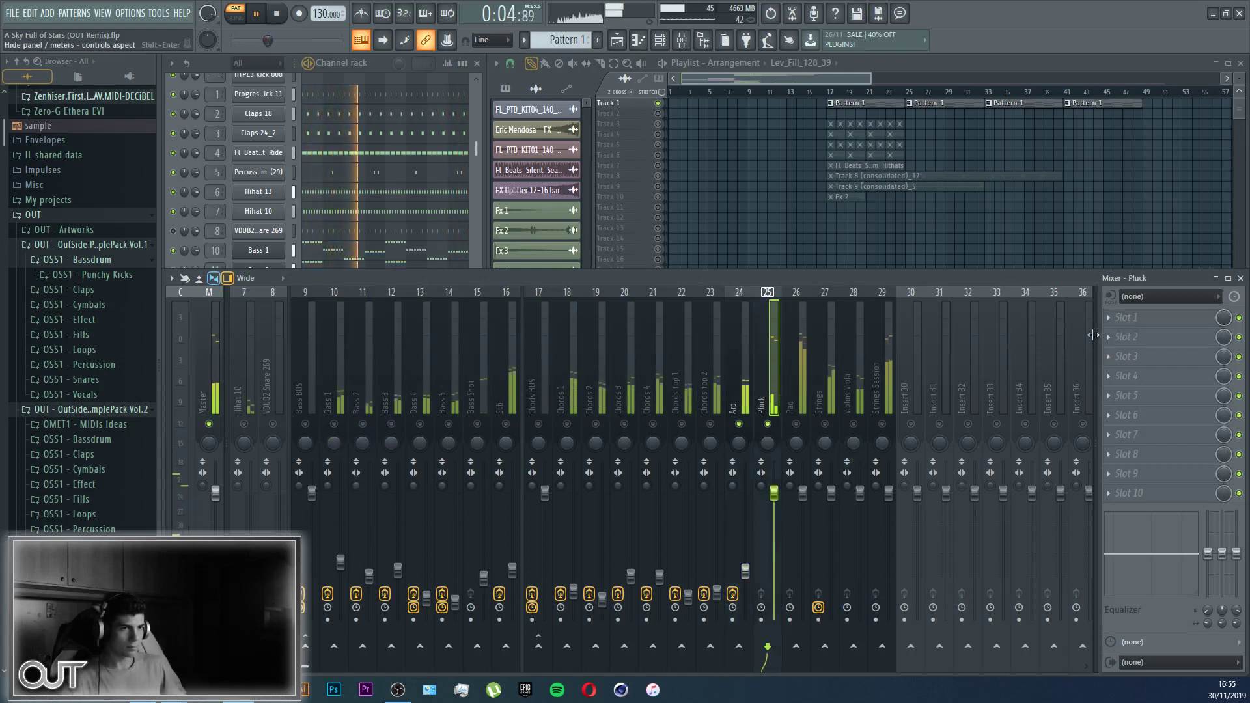
pyautogui.click(1153, 317)
pyautogui.moveTo(1120, 334)
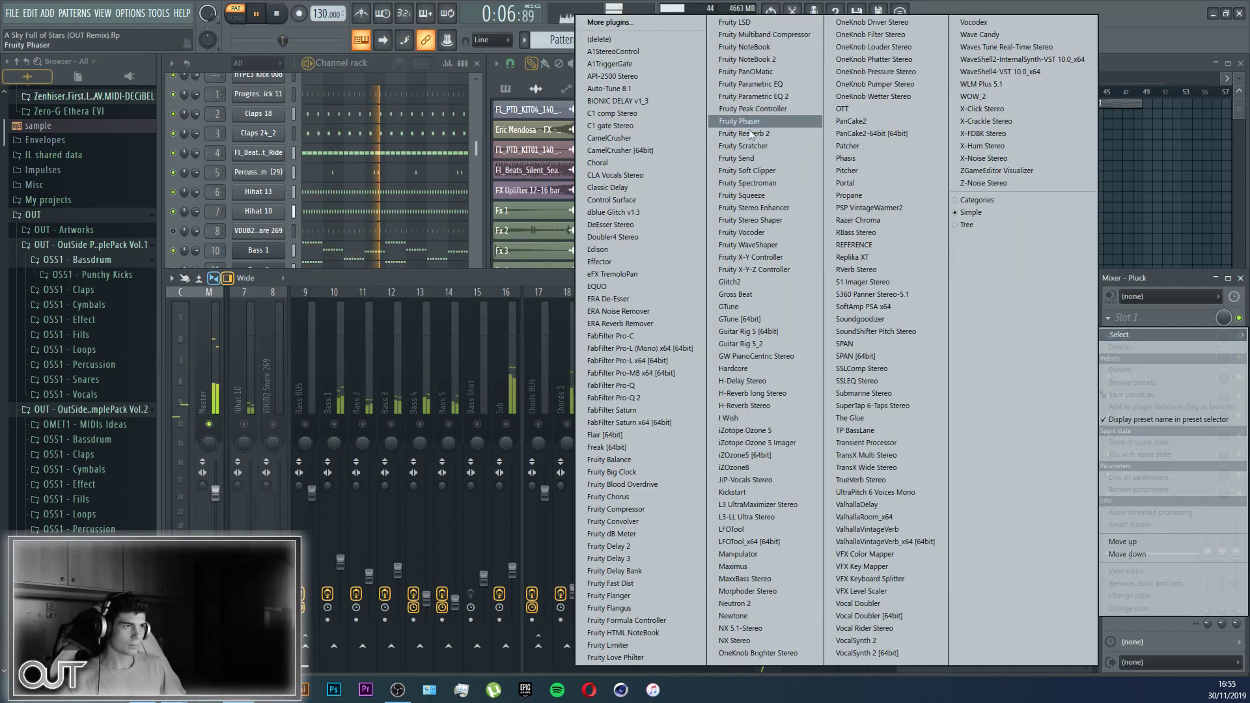
pyautogui.click(667, 151)
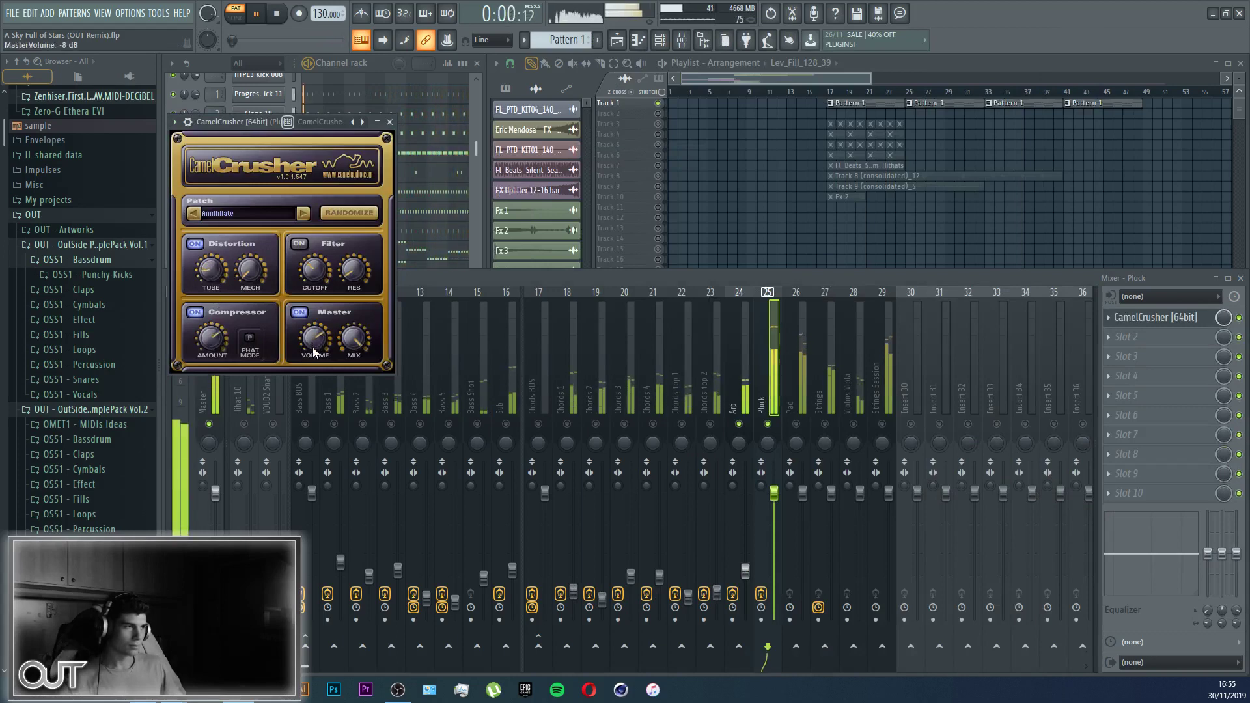
# Step: Close Pluck's CamelCrusher and lower the Pluck track's volume to sit with the Arp
pyautogui.click(782, 386)
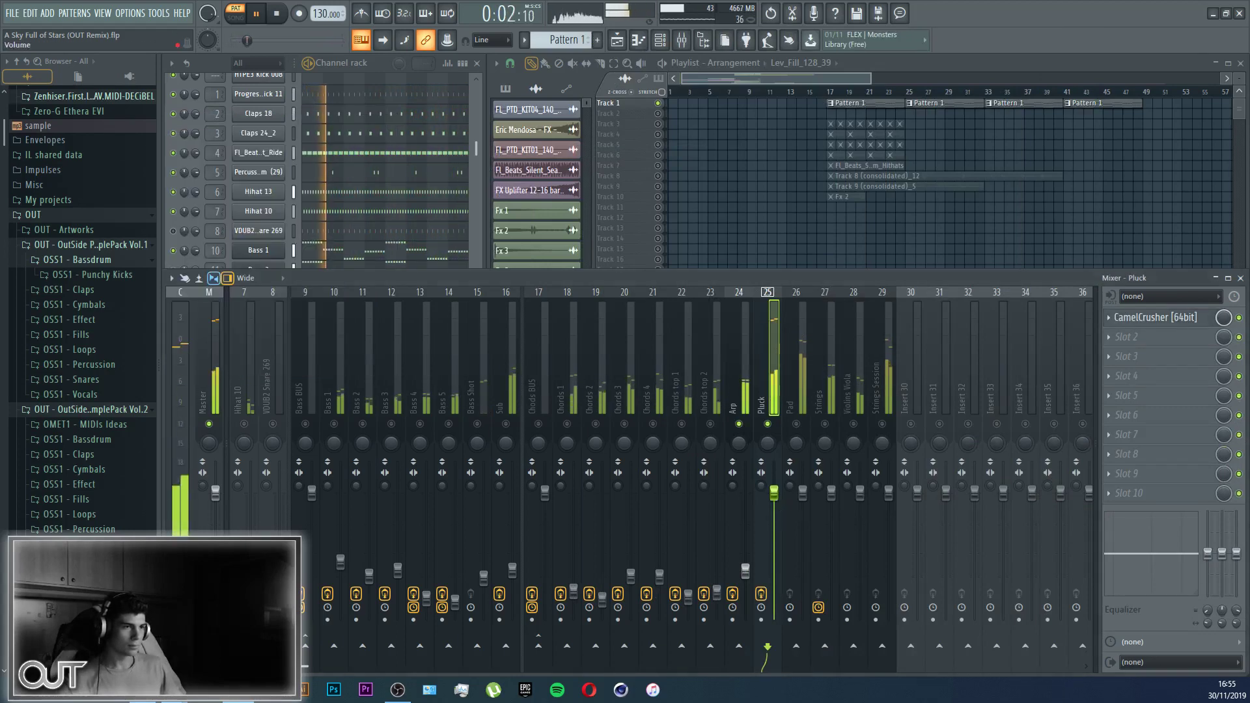
pyautogui.moveTo(774, 493); pyautogui.dragTo(774, 553)
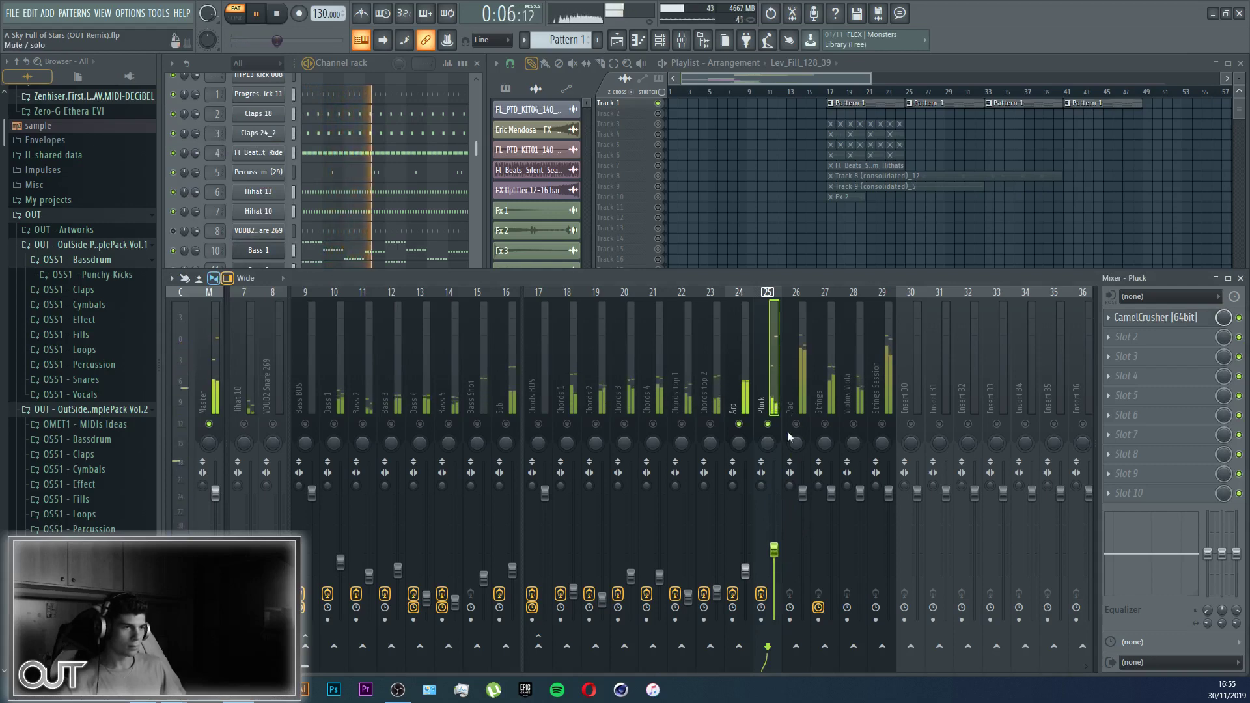
# Step: Open the Arp channel's Spire synth, mute its reverb effect and show its delay settings
pyautogui.click(748, 399)
pyautogui.press('F9')
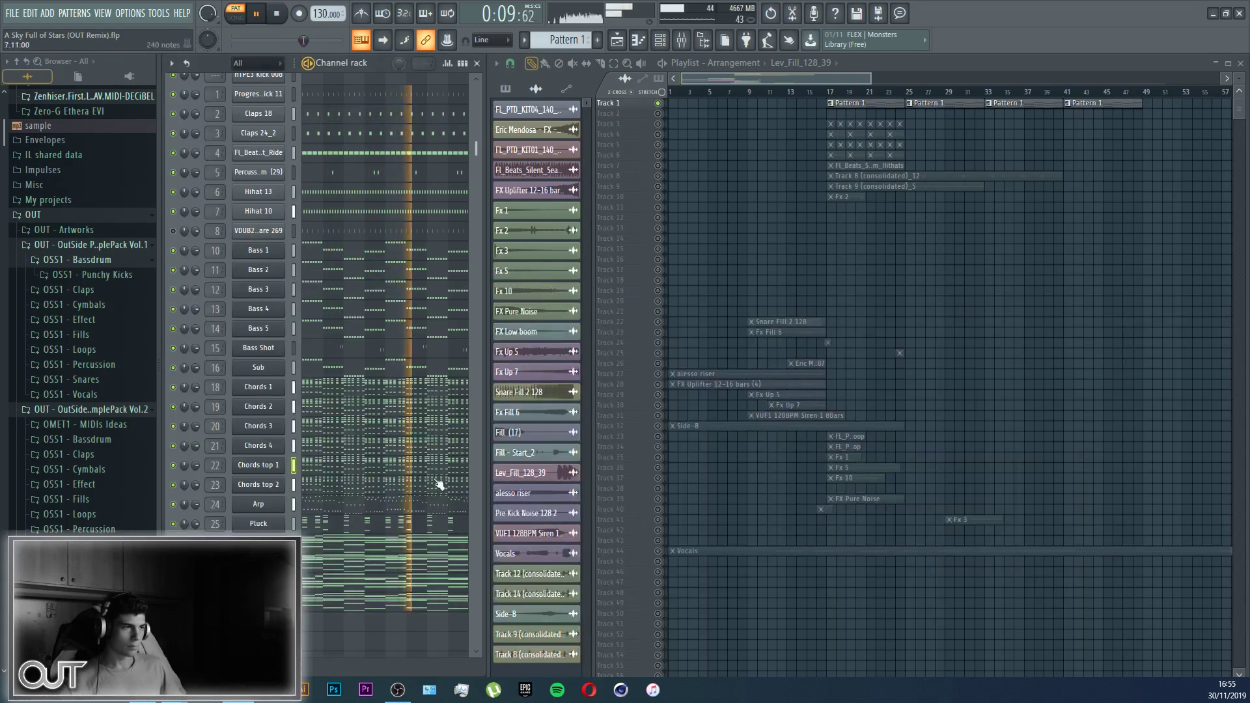
pyautogui.click(279, 502)
pyautogui.click(1007, 276)
pyautogui.click(990, 265)
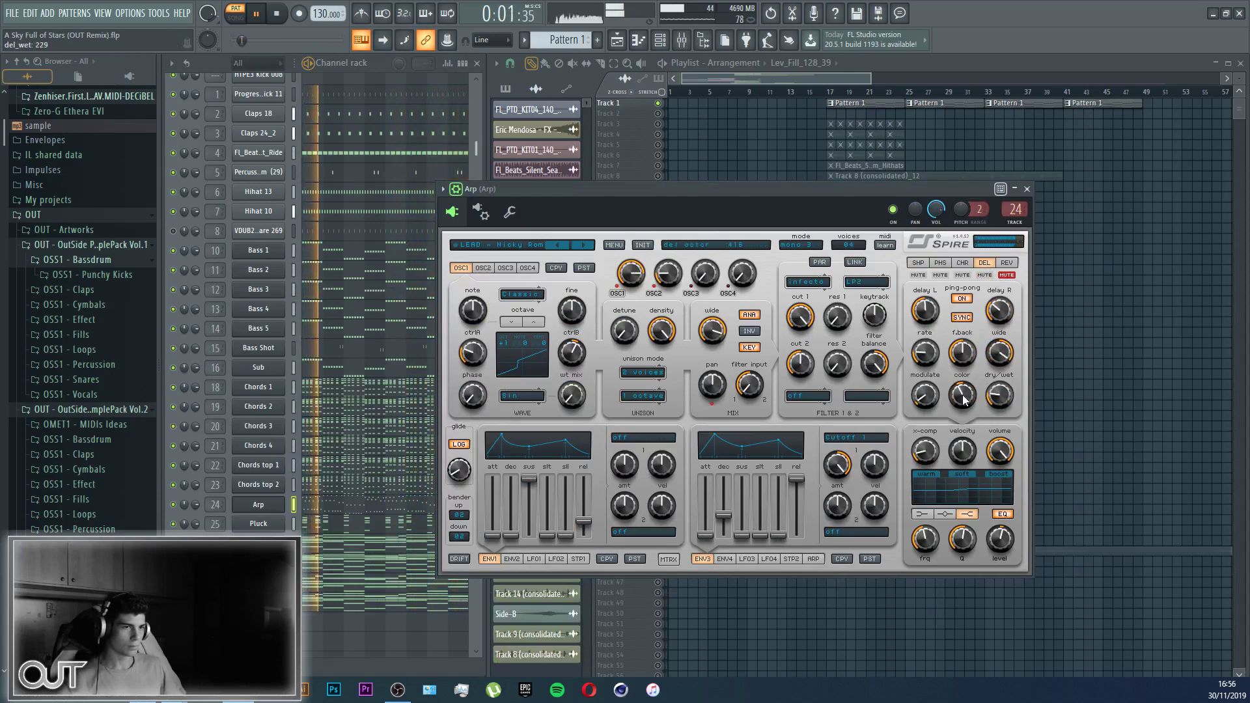
# Step: Adjust the Arp delay's color, delay time, feedback and dry/wet mix in Spire, and close the synth
pyautogui.moveTo(963, 394); pyautogui.dragTo(1002, 401)
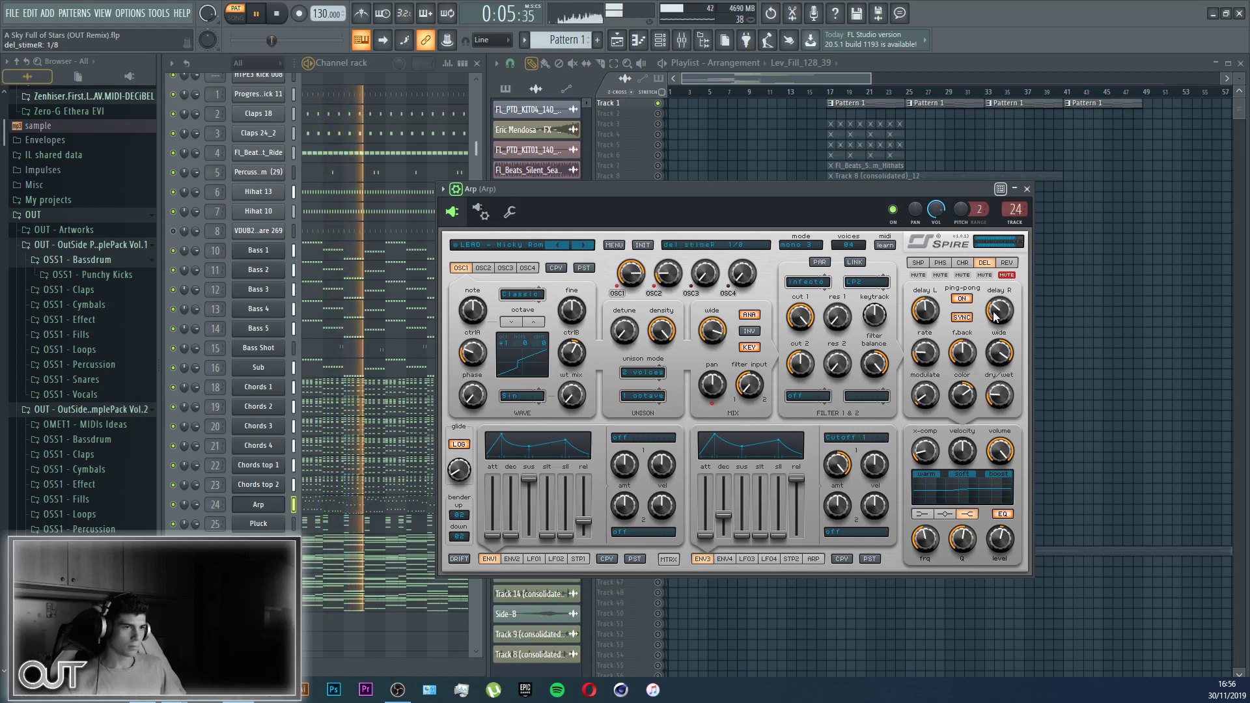
pyautogui.moveTo(999, 314); pyautogui.dragTo(1000, 309)
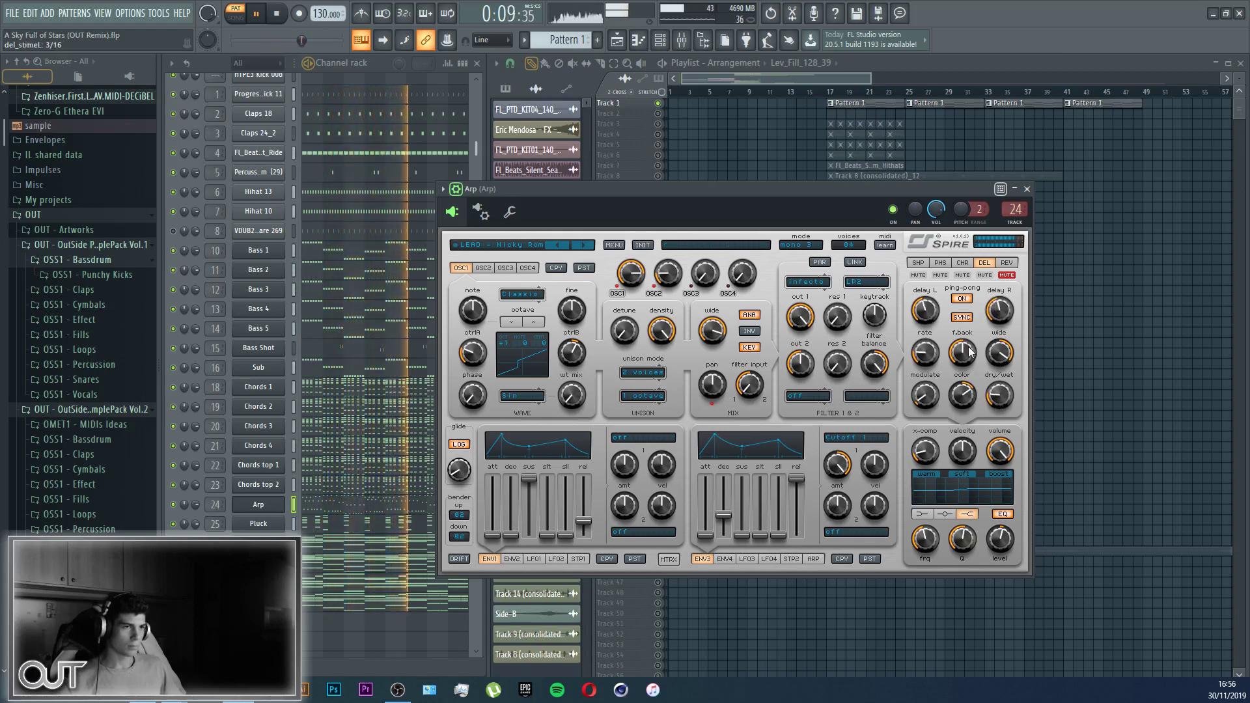
pyautogui.moveTo(971, 351); pyautogui.dragTo(971, 346)
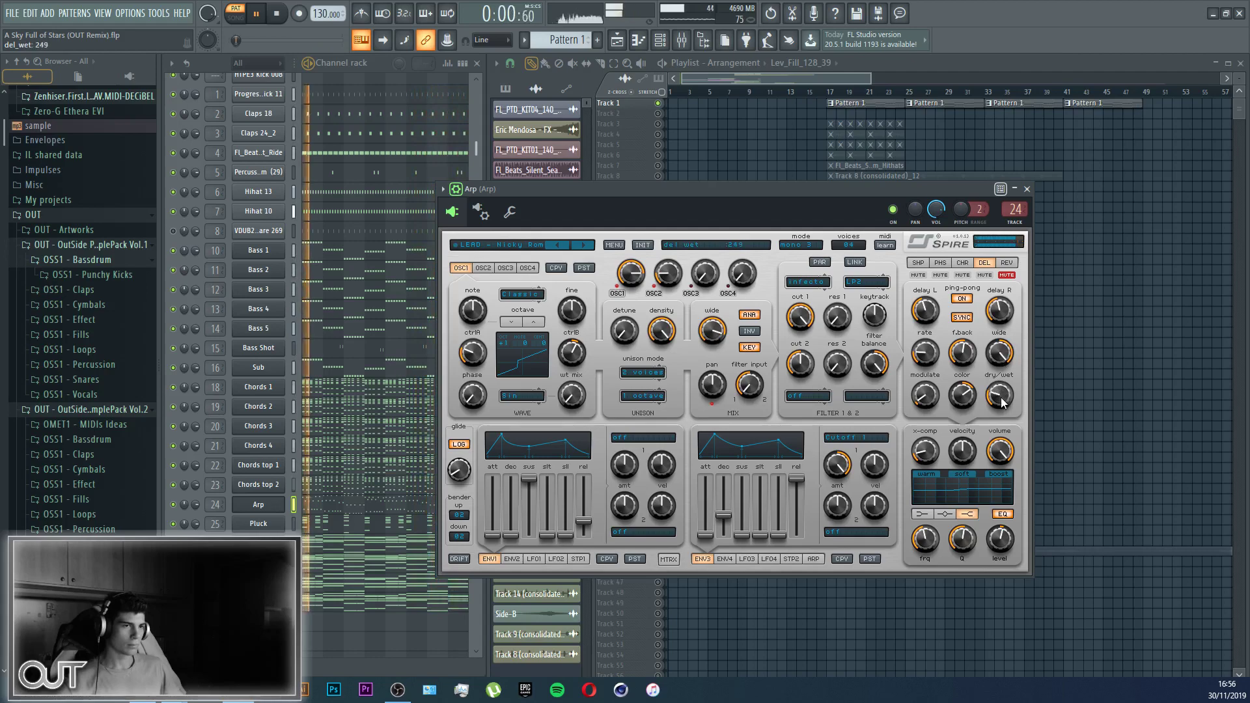
pyautogui.moveTo(1011, 412); pyautogui.dragTo(1003, 379)
pyautogui.press('Escape')
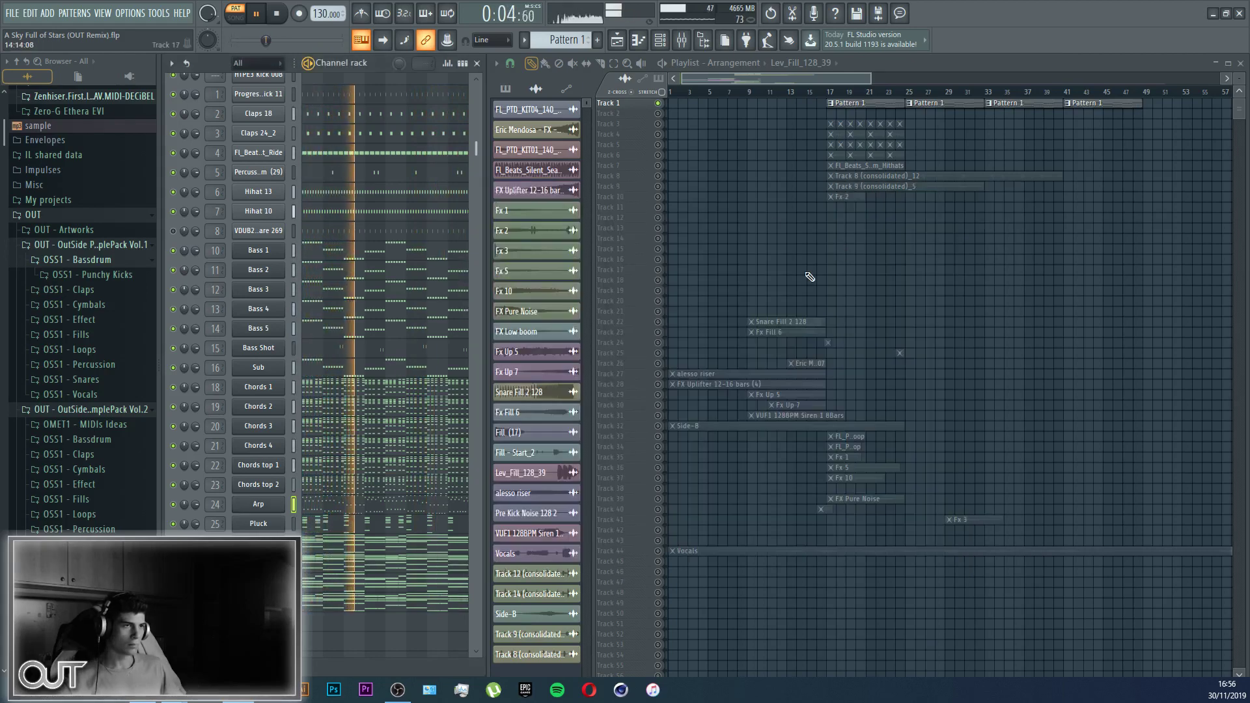
# Step: Enable the Pad track in the mixer, lower its volume and insert Fruity parametric EQ 2 in its slot 1
pyautogui.click(688, 45)
pyautogui.click(689, 44)
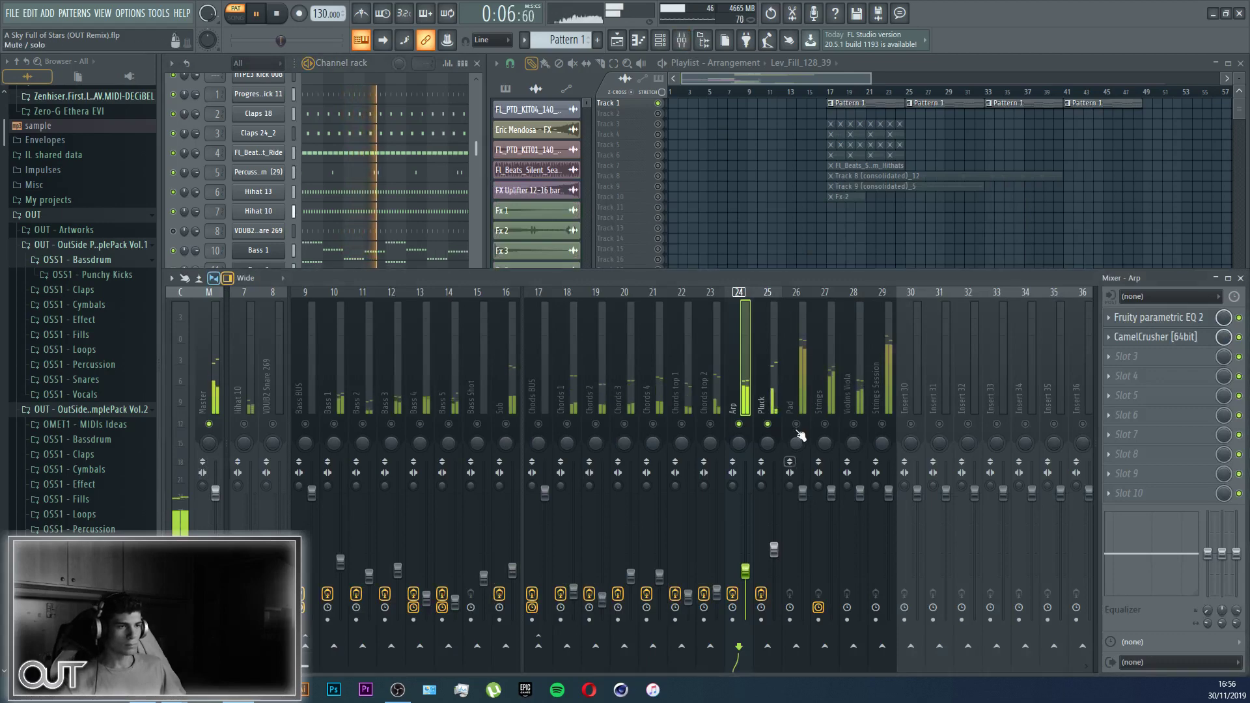
pyautogui.moveTo(807, 493); pyautogui.dragTo(808, 549)
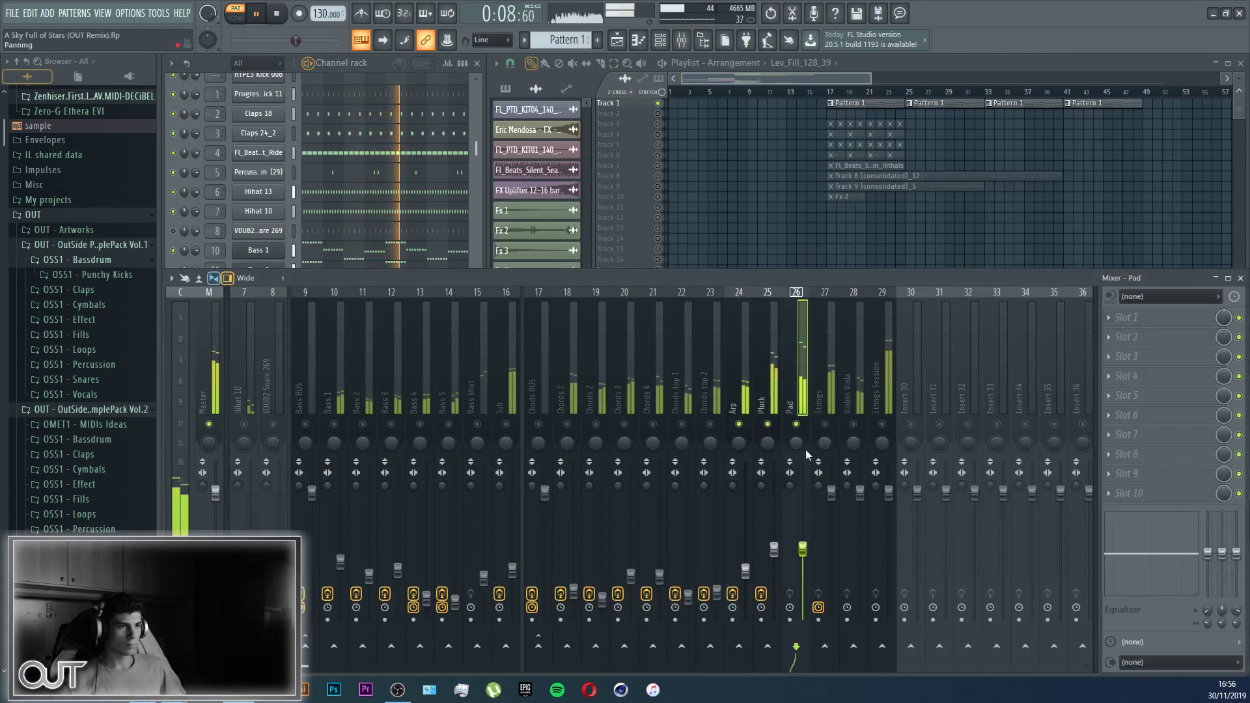
pyautogui.click(1121, 317)
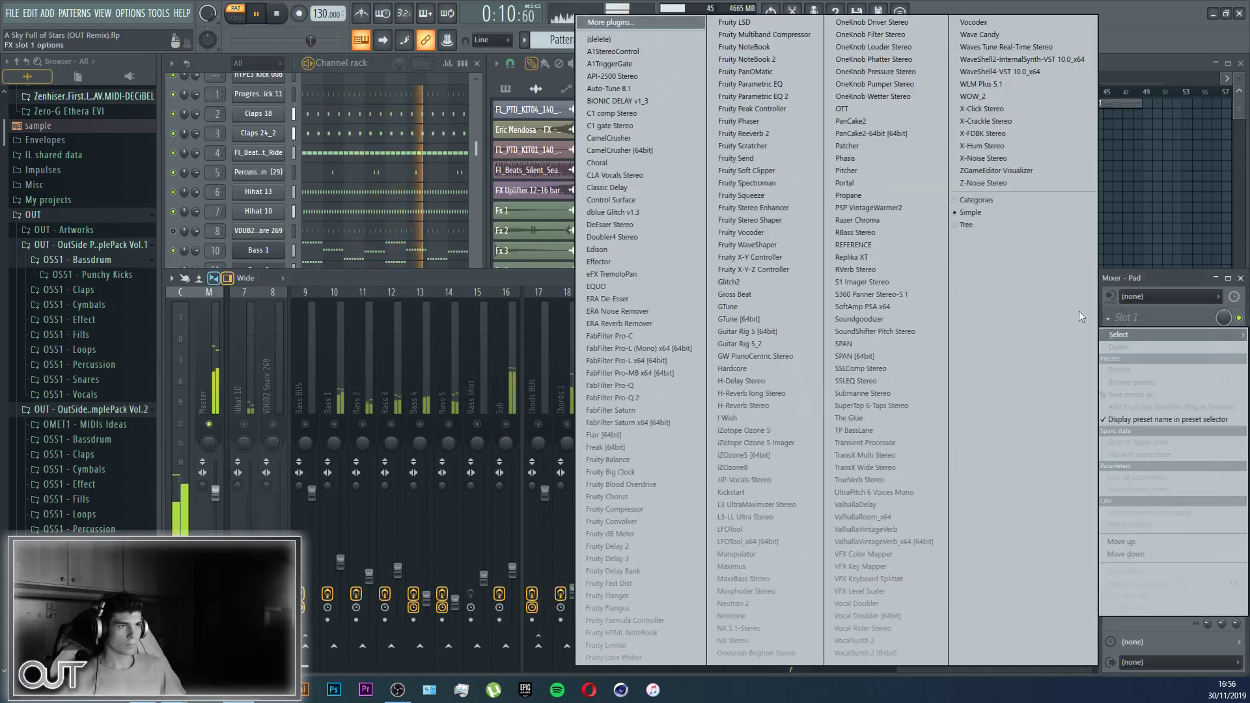
pyautogui.click(790, 96)
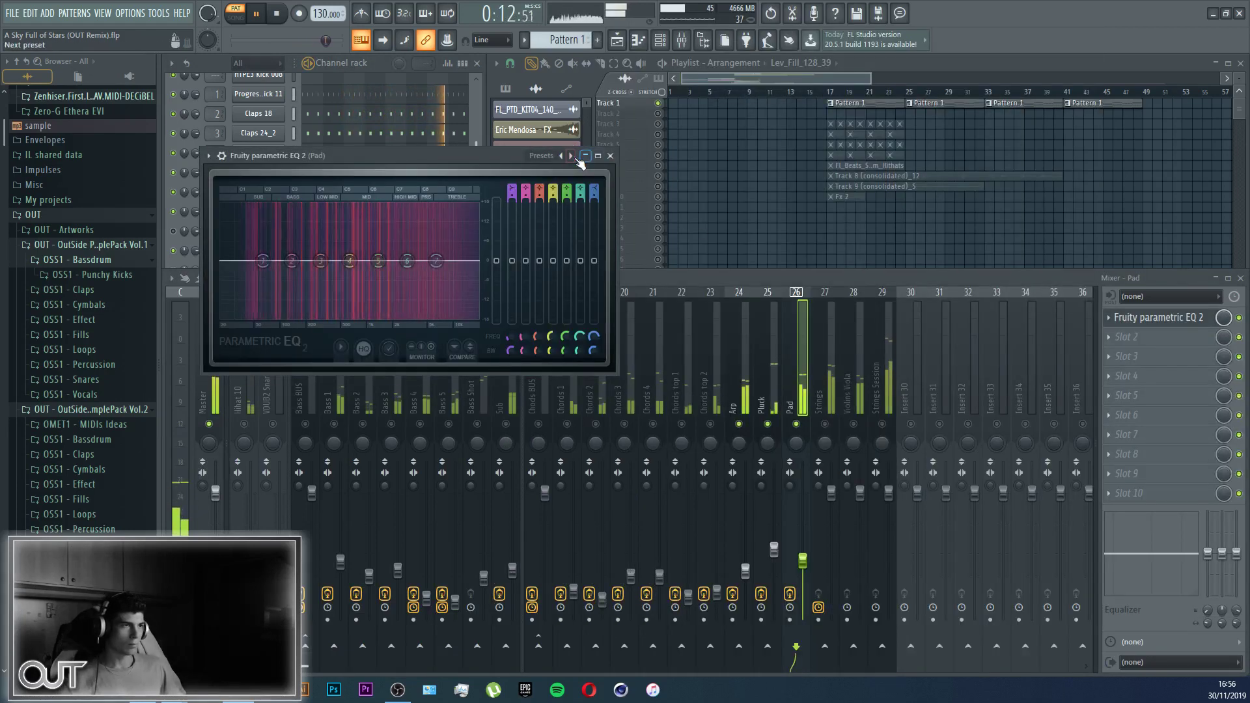
# Step: Shape Pad's EQ from the 20Hz + 18kHz cut preset with a high-pass at about 154 Hz and a slight low-mid peaking boost
pyautogui.moveTo(237, 261); pyautogui.dragTo(279, 260)
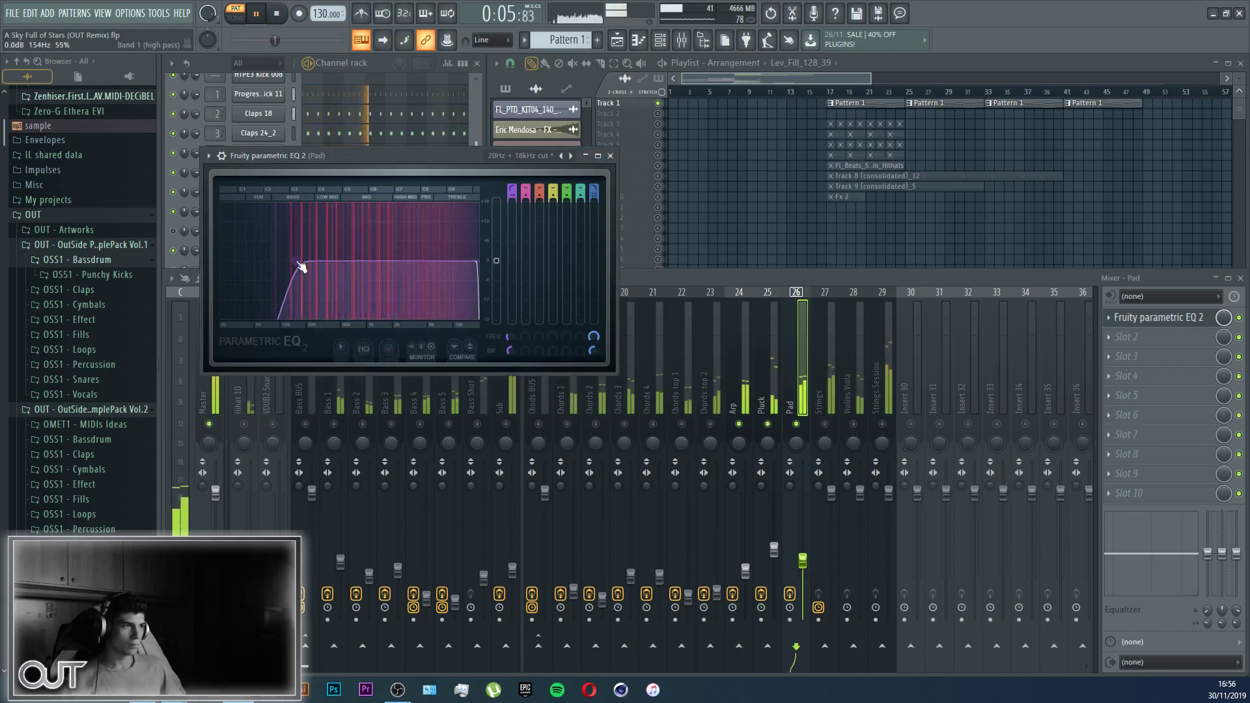
pyautogui.rightClick(542, 190)
pyautogui.click(551, 196)
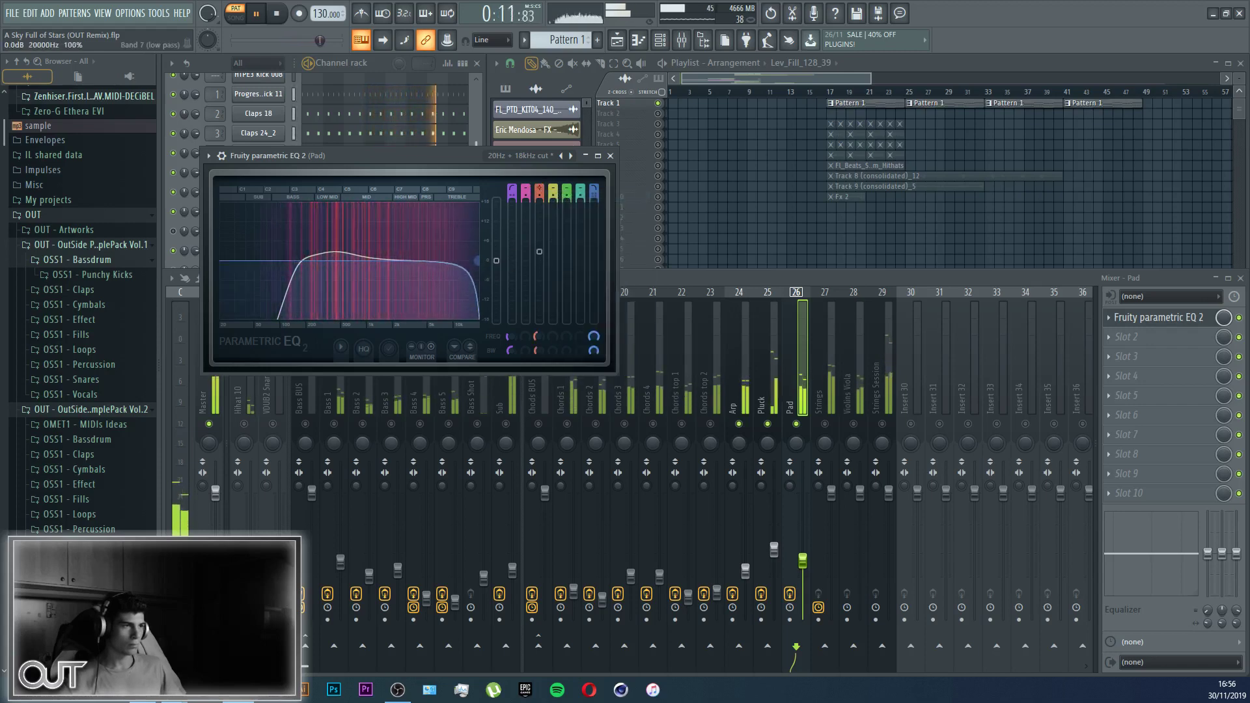
pyautogui.press('Escape')
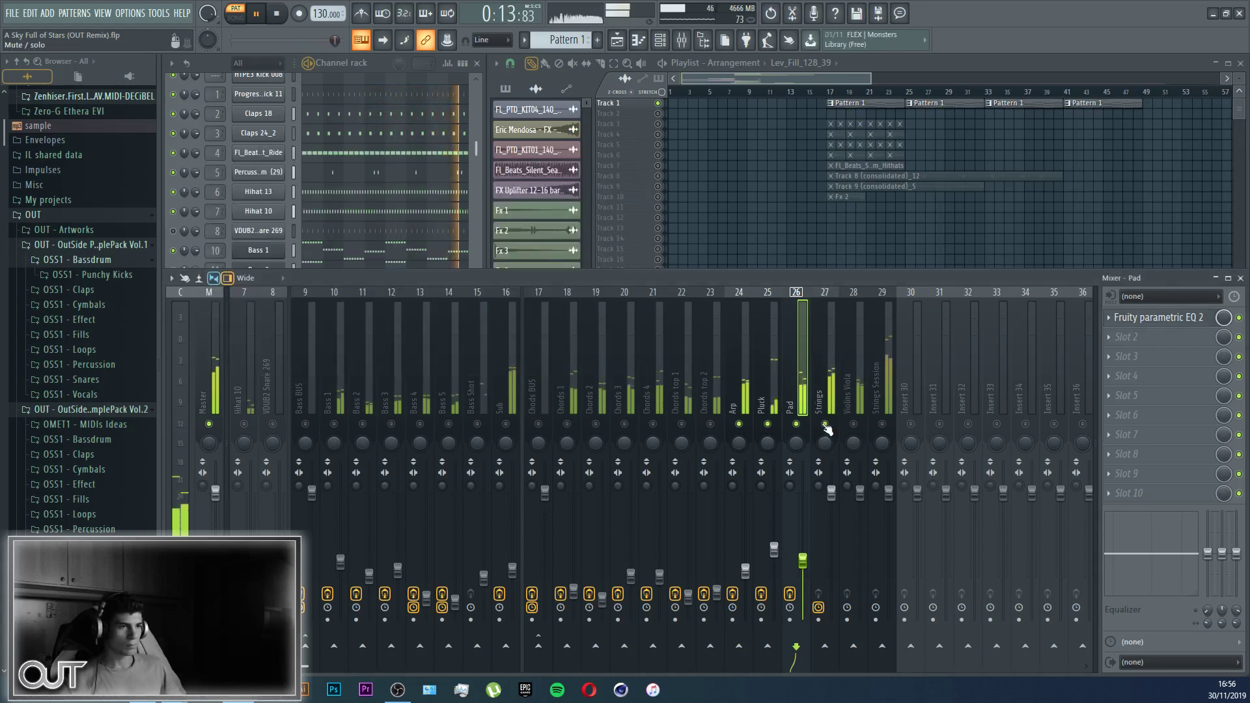
# Step: Lower the Strings track's volume, solo it and insert Fruity parametric EQ 2 in its slot 1
pyautogui.moveTo(834, 499); pyautogui.dragTo(833, 521)
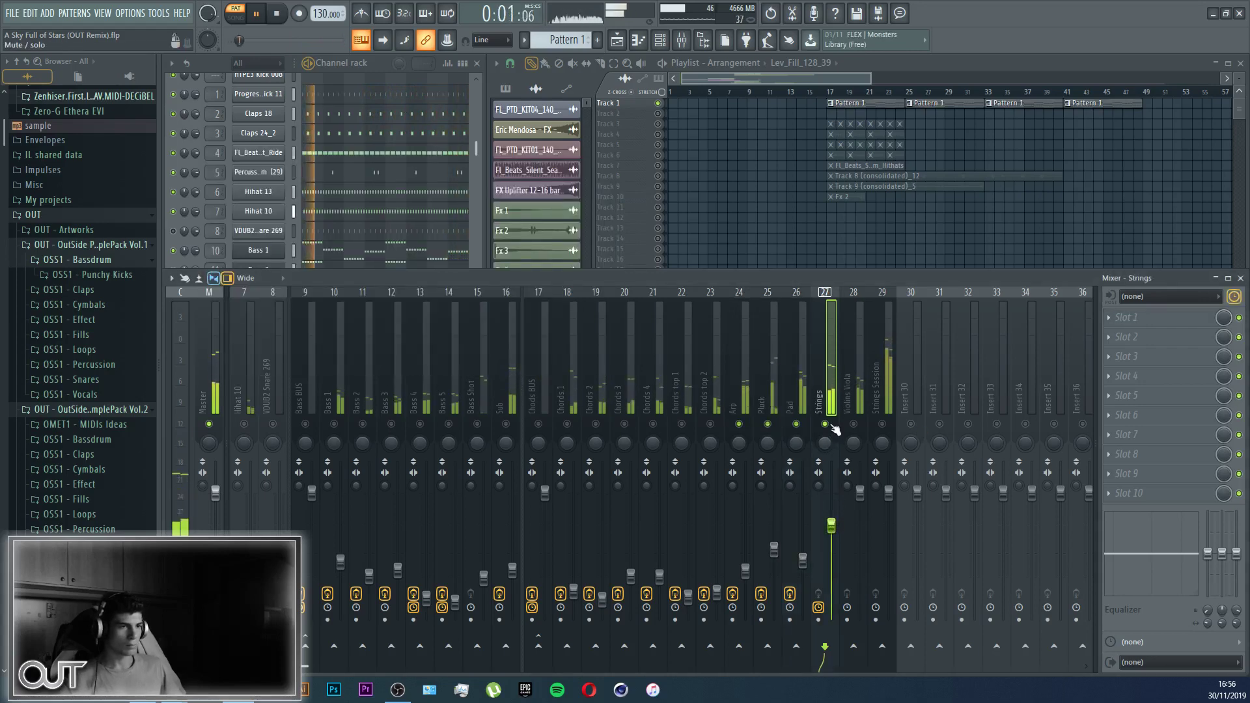
pyautogui.click(1150, 328)
pyautogui.click(762, 177)
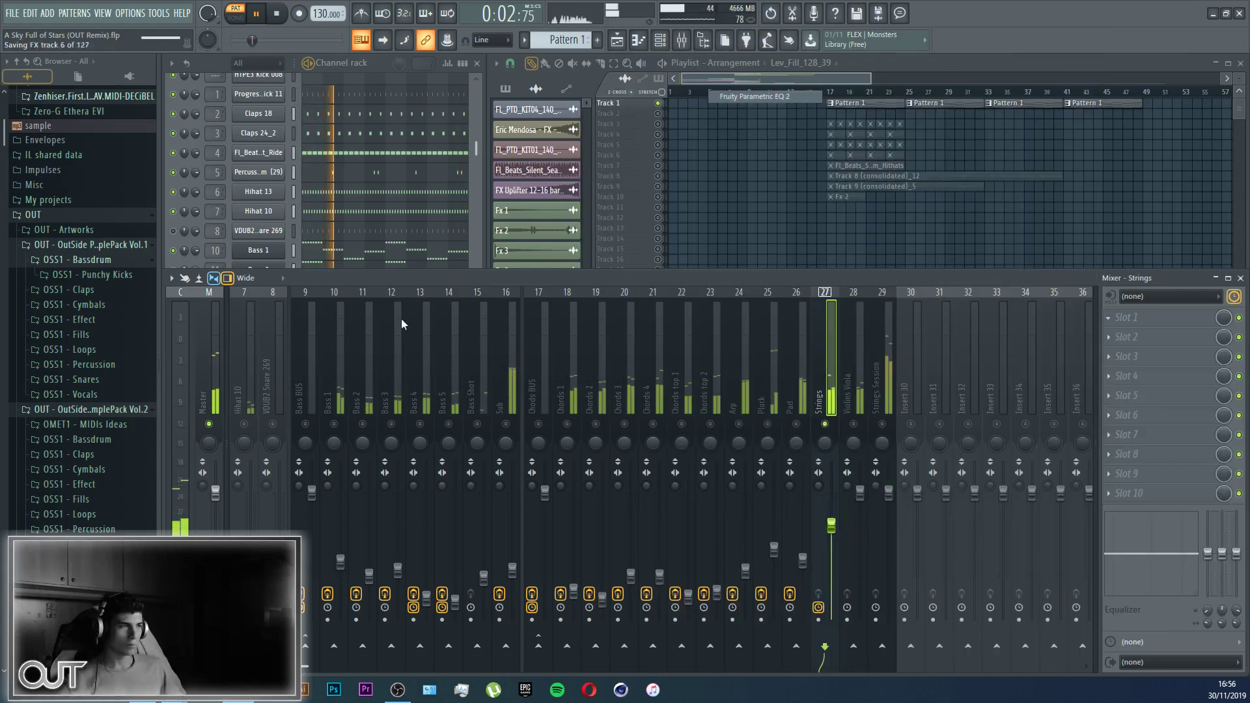
# Step: On the Strings EQ, cut the lows, boost band 4 about 6 dB near 1070 Hz and raise the high shelf around 3 kHz
pyautogui.moveTo(293, 314); pyautogui.dragTo(296, 350)
pyautogui.moveTo(383, 295); pyautogui.dragTo(389, 283)
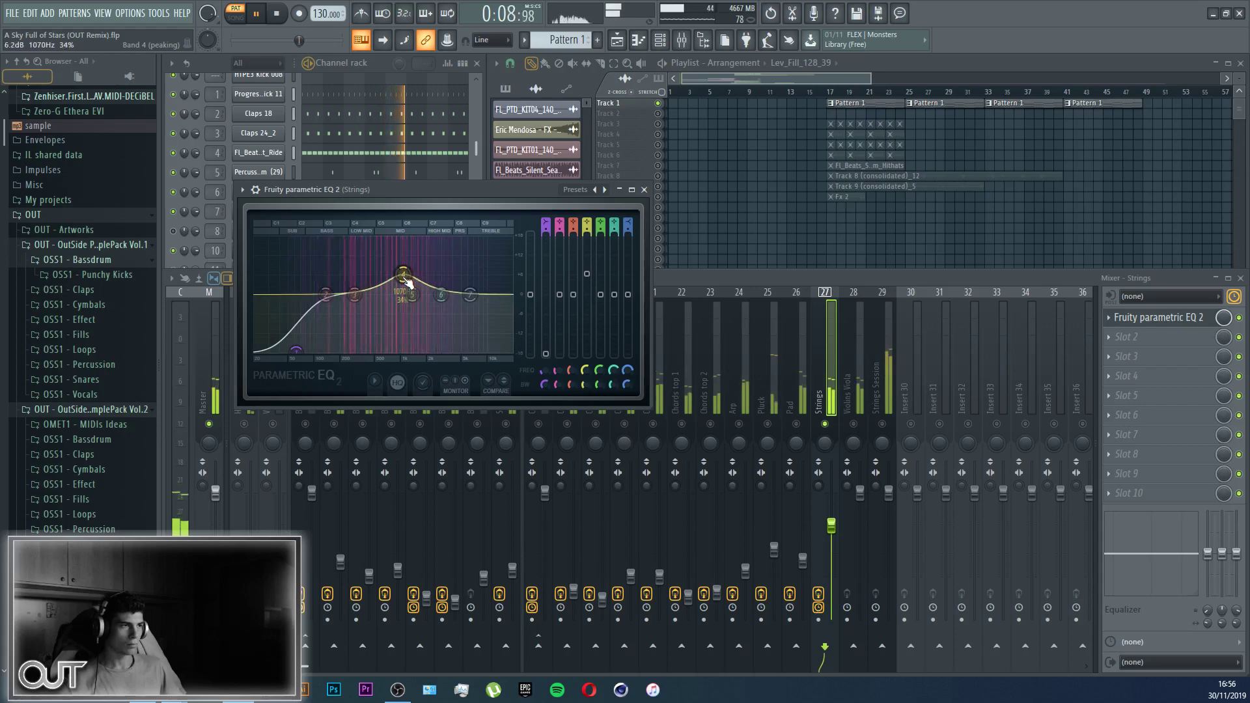
pyautogui.moveTo(470, 295); pyautogui.dragTo(442, 239)
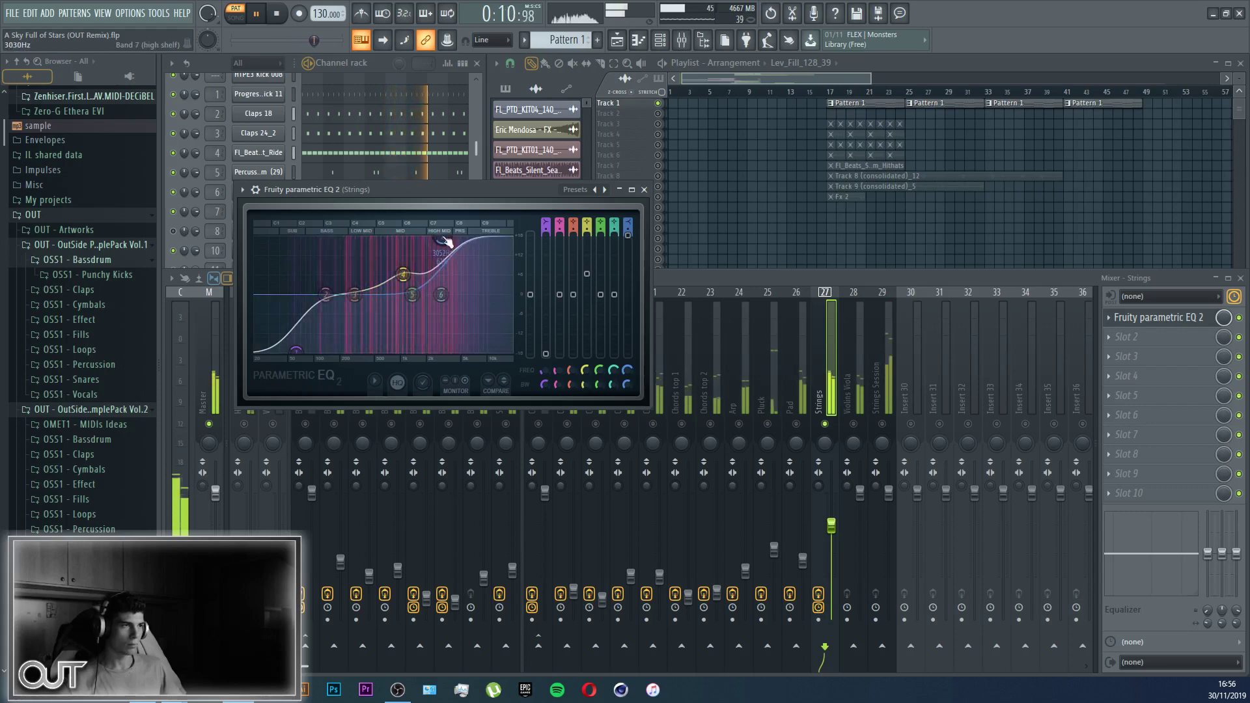
# Step: Move the Strings EQ down to slot 2 and insert CamelCrusher [64bit] in slot 1
pyautogui.scroll(-1, 1137, 319)
pyautogui.click(1108, 319)
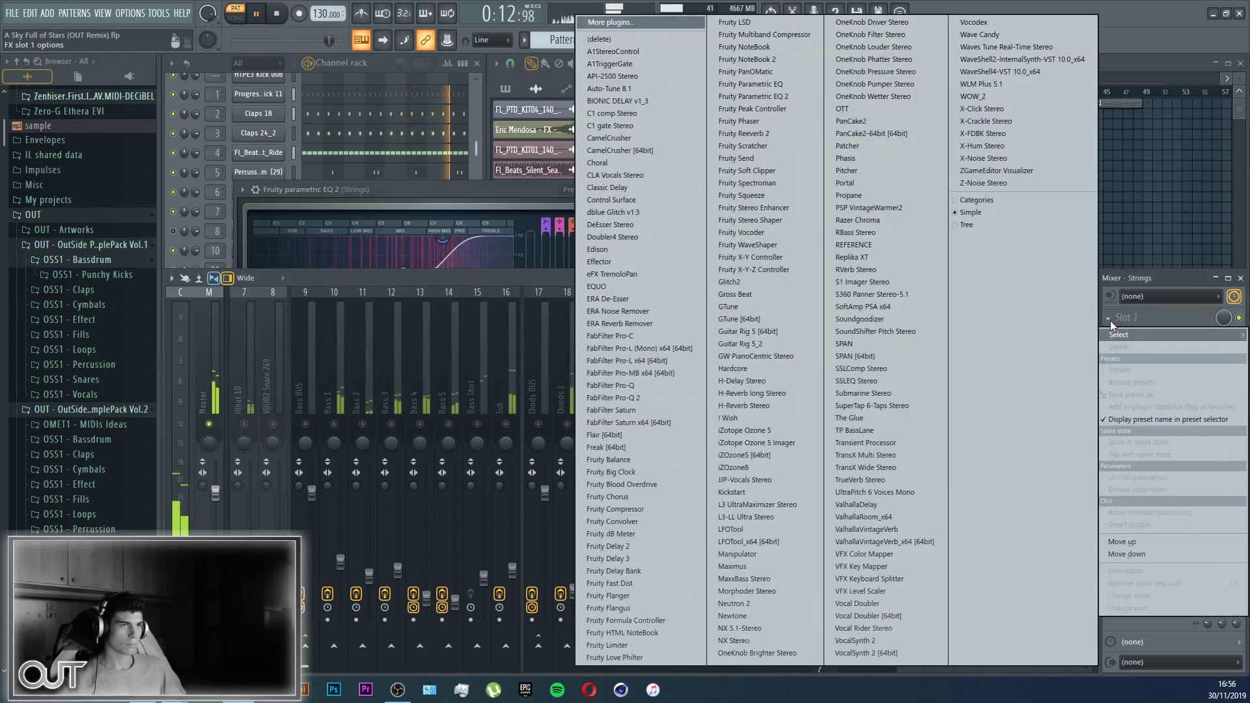
pyautogui.click(637, 151)
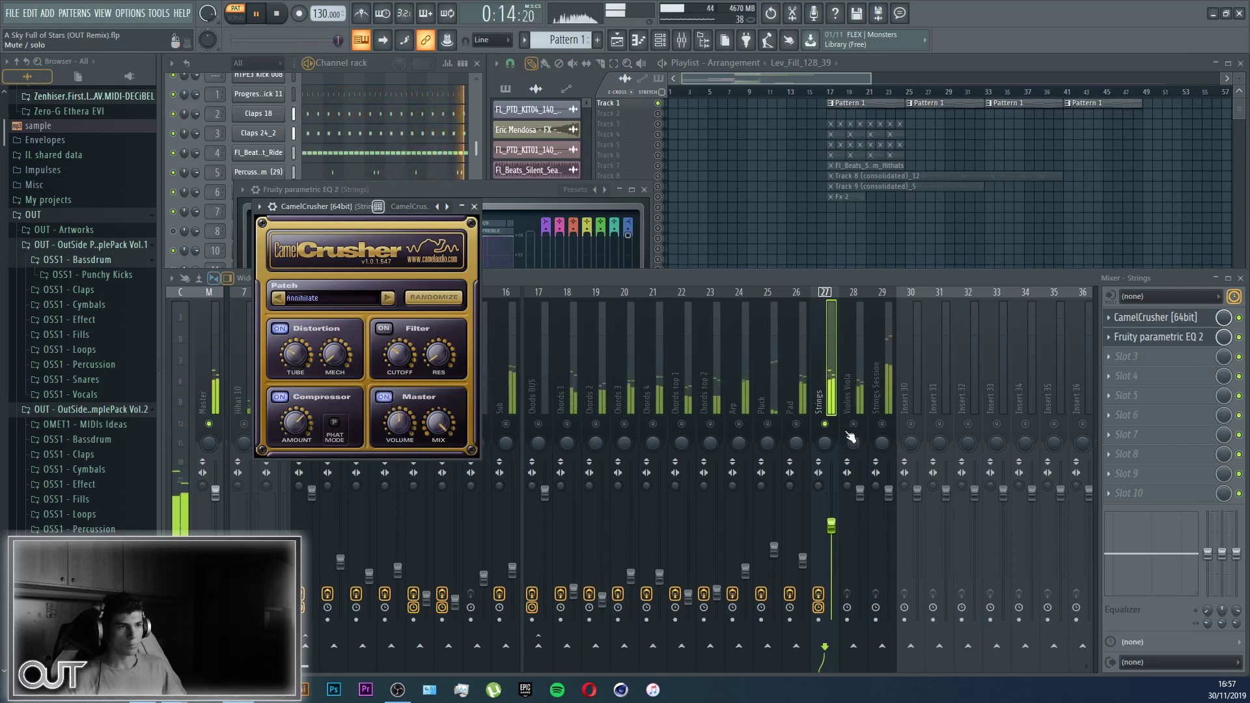
# Step: Reopen the Strings EQ, fine-tune its low band and close it
pyautogui.click(1157, 337)
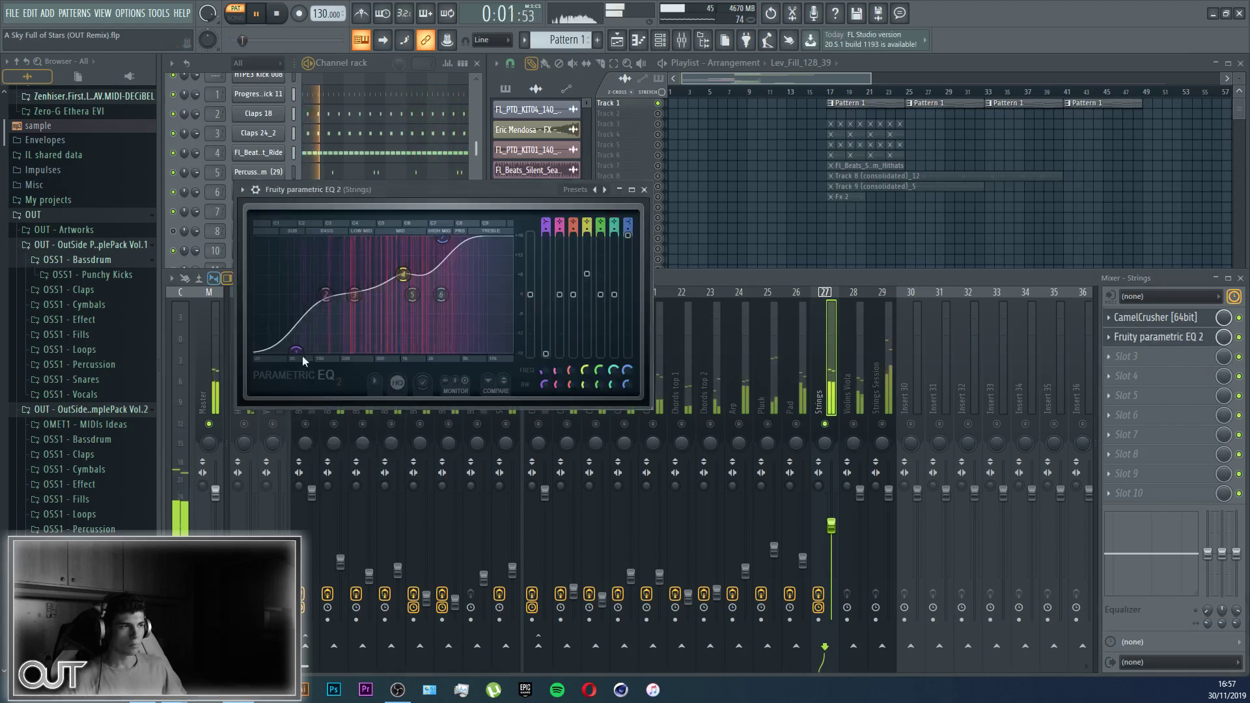
pyautogui.moveTo(305, 355); pyautogui.dragTo(304, 351)
pyautogui.press('Escape')
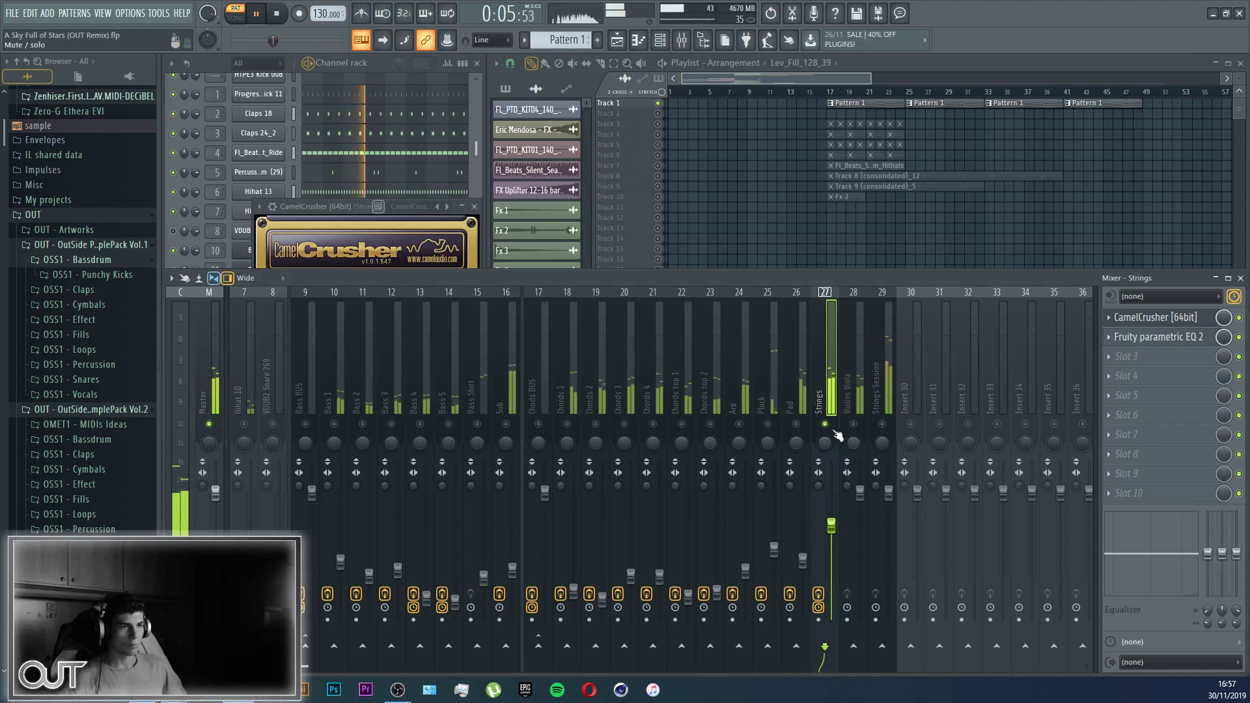
# Step: Balance the Strings and Pad volumes against each other with the Chords BUS and all chord tracks enabled
pyautogui.moveTo(840, 539)
pyautogui.mouseDown()
pyautogui.moveTo(831, 566)
pyautogui.moveTo(831, 551)
pyautogui.mouseUp()
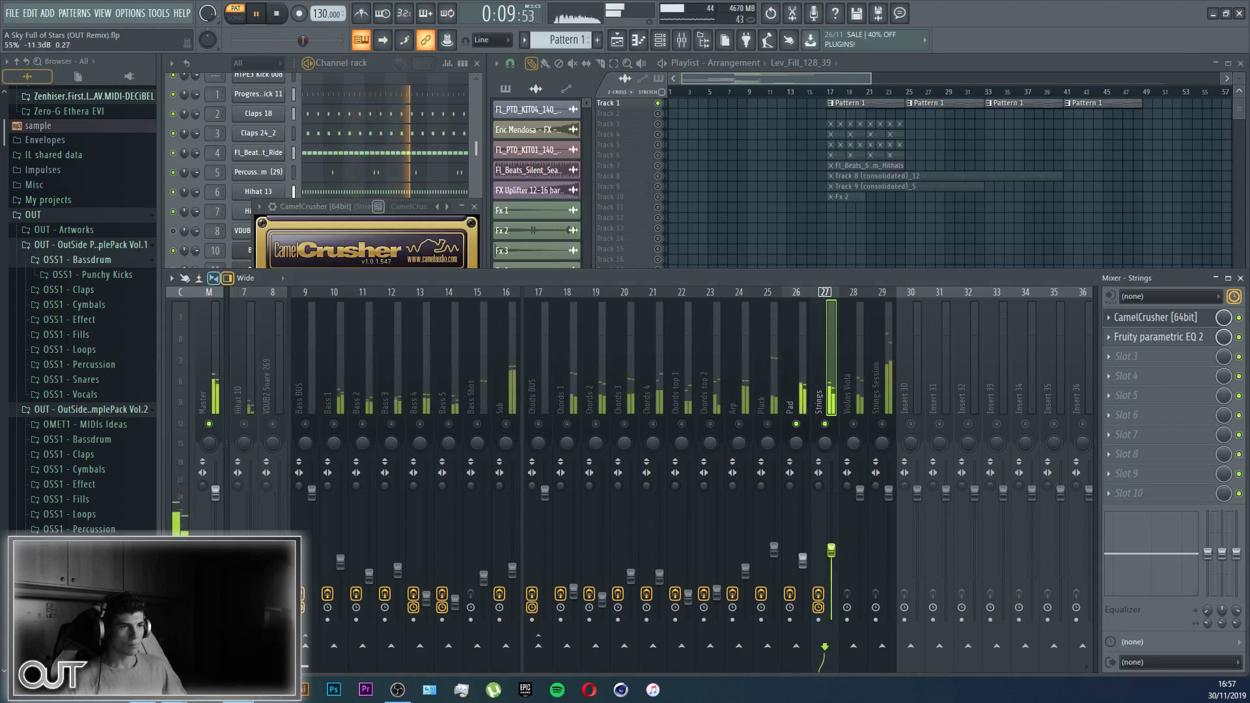
pyautogui.click(803, 560)
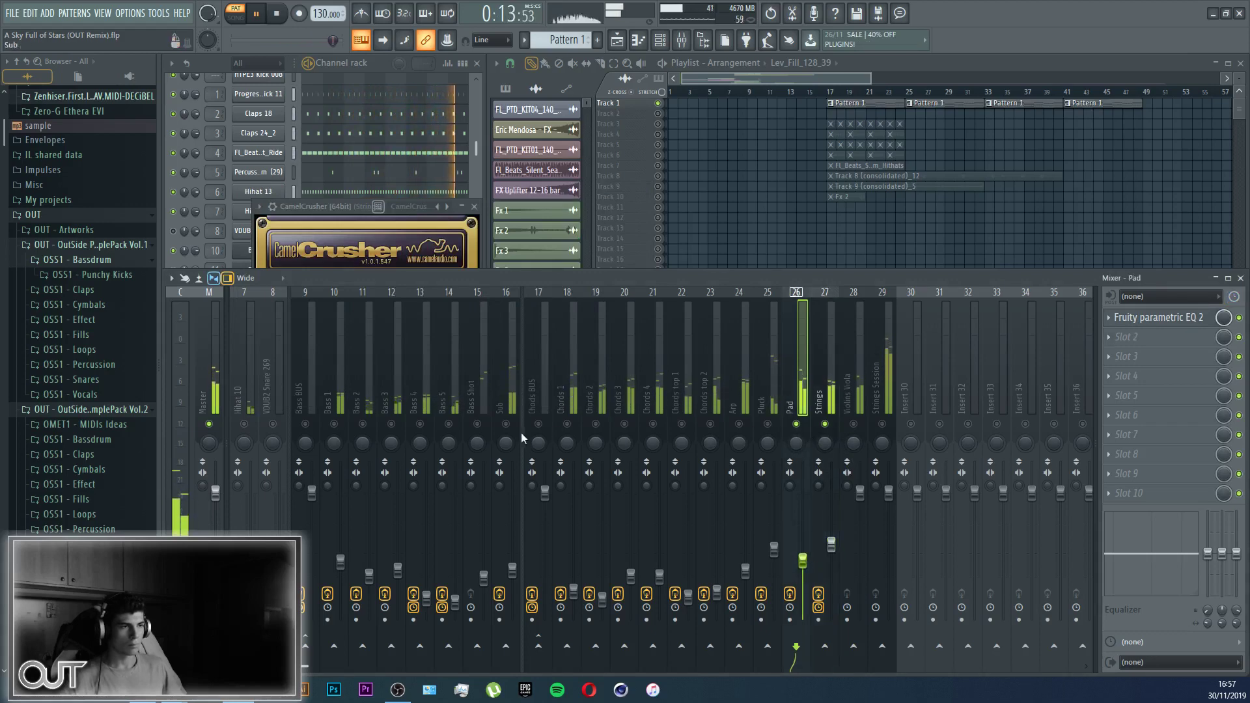
pyautogui.moveTo(540, 426); pyautogui.dragTo(675, 427)
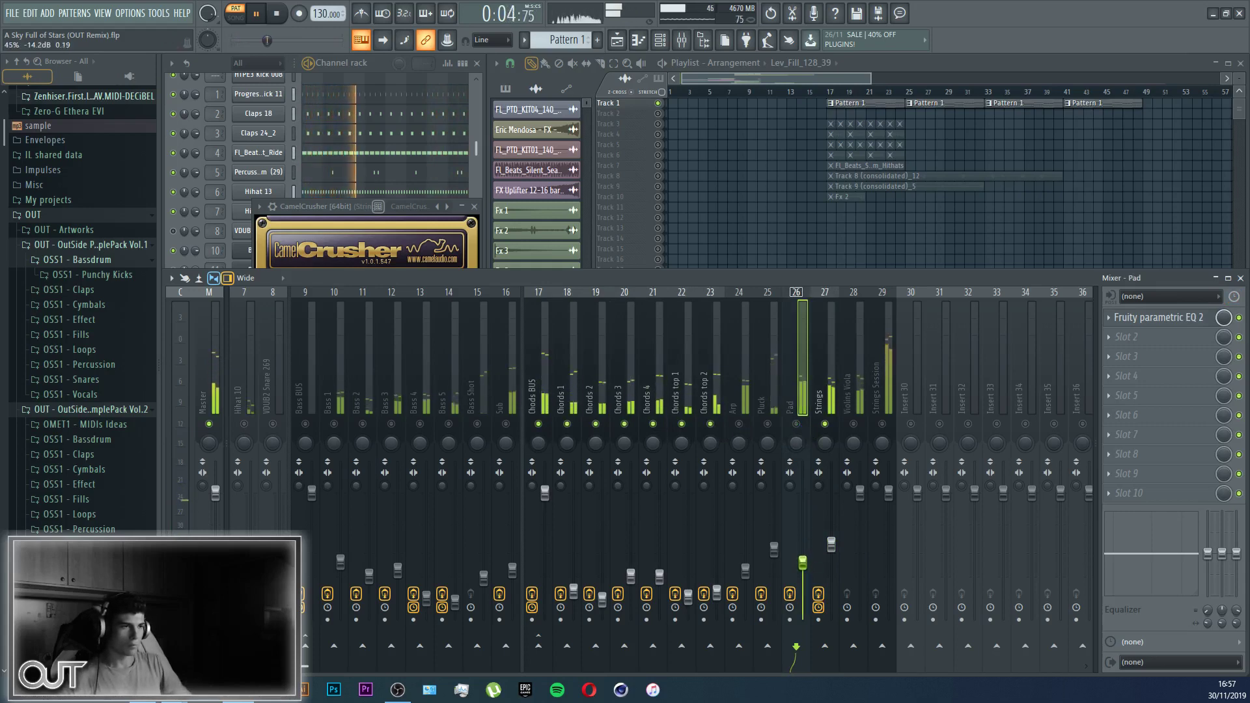
pyautogui.click(544, 493)
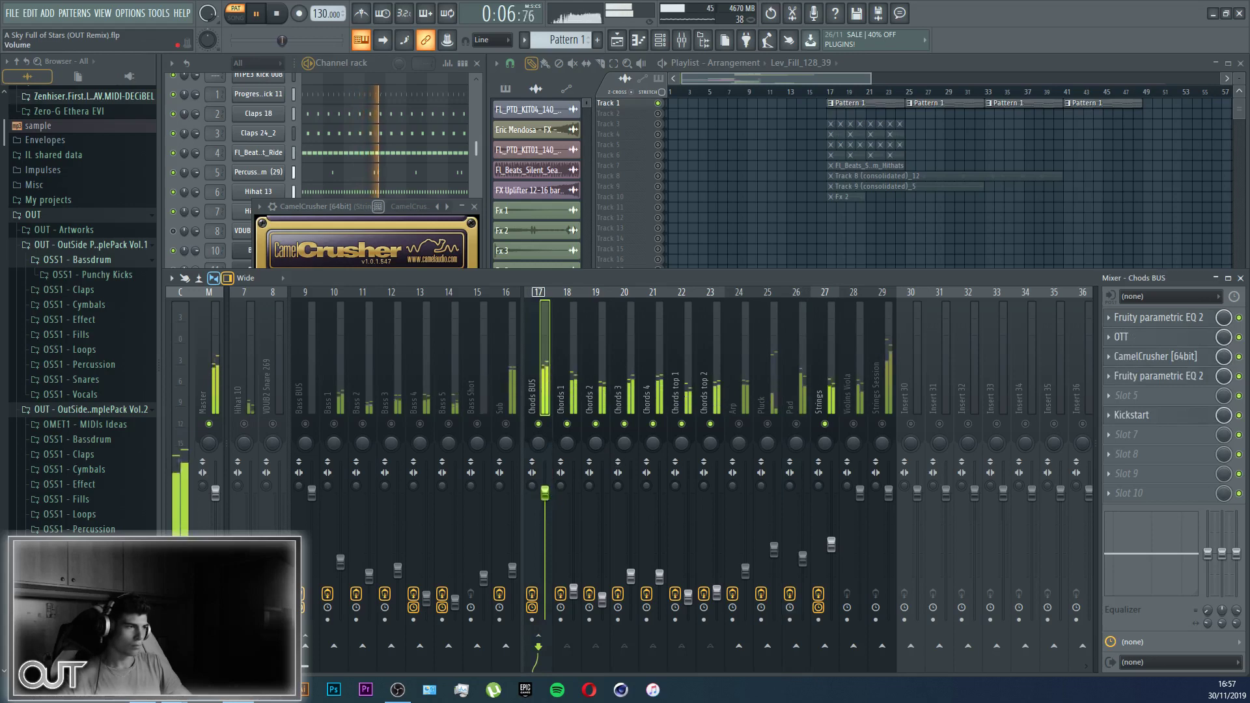
pyautogui.click(805, 404)
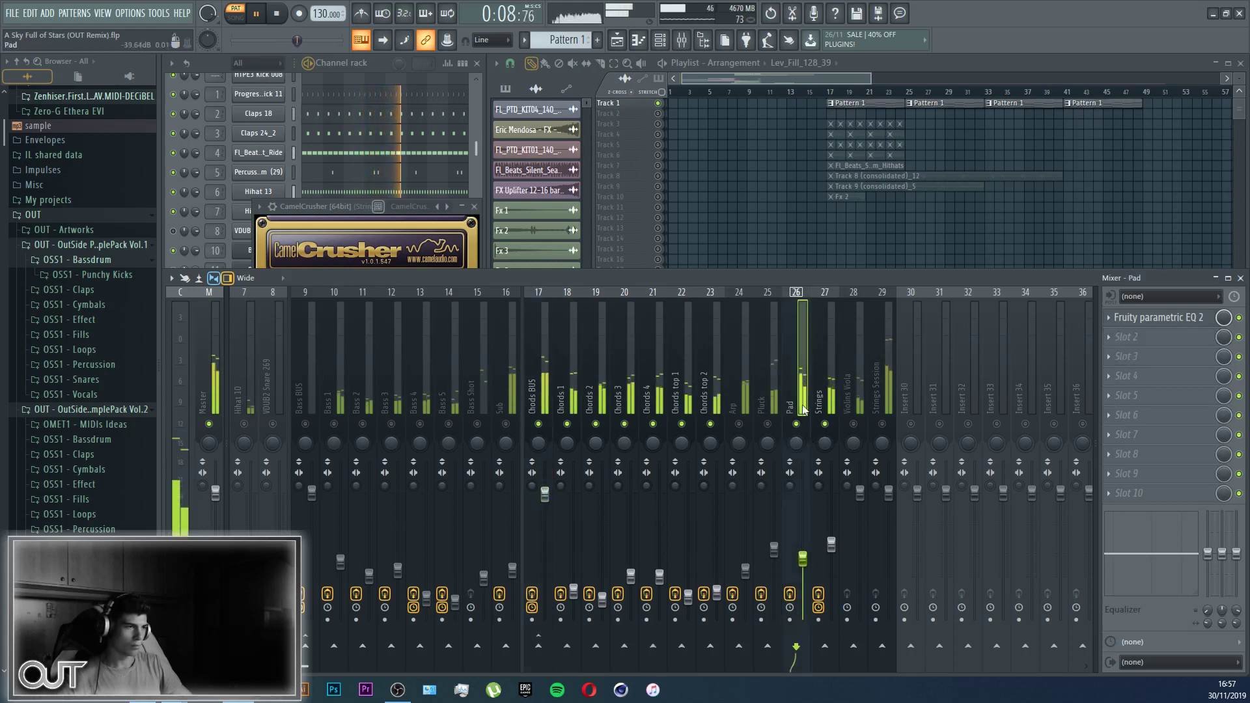
# Step: Reopen Pad's EQ and add a band 5 peaking boost around 10.5 kHz
pyautogui.click(1153, 318)
pyautogui.click(1154, 319)
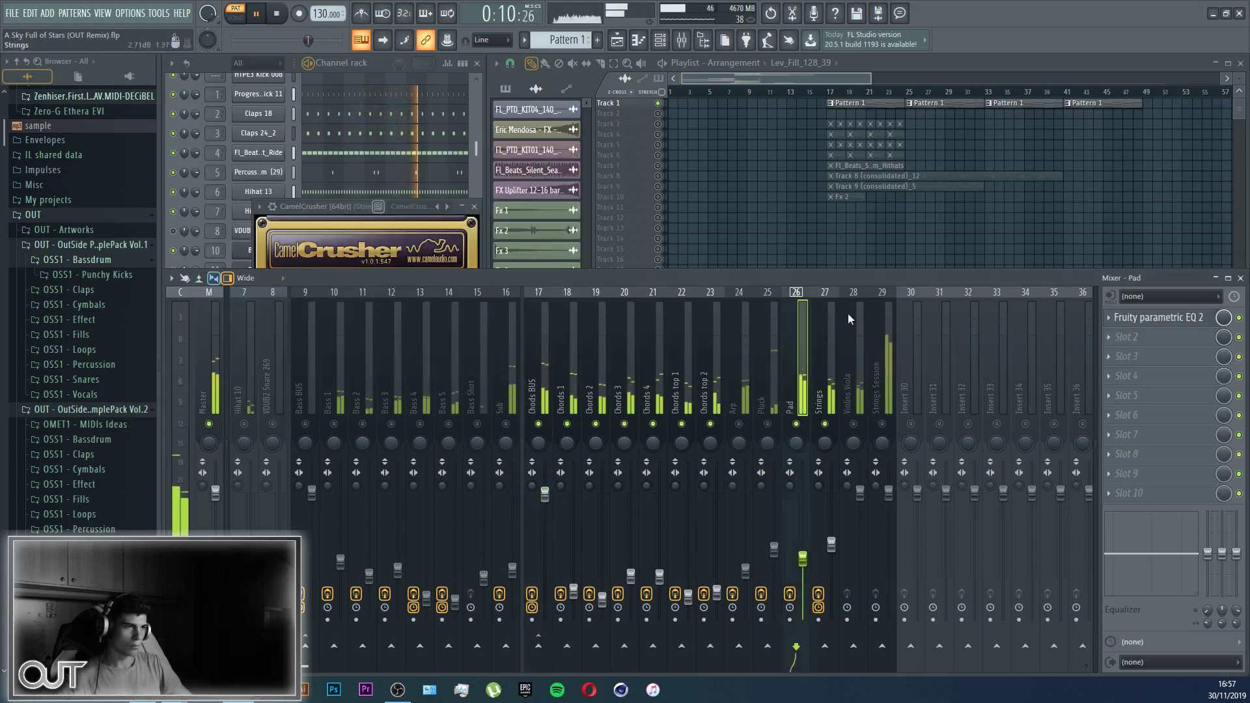
pyautogui.click(1157, 319)
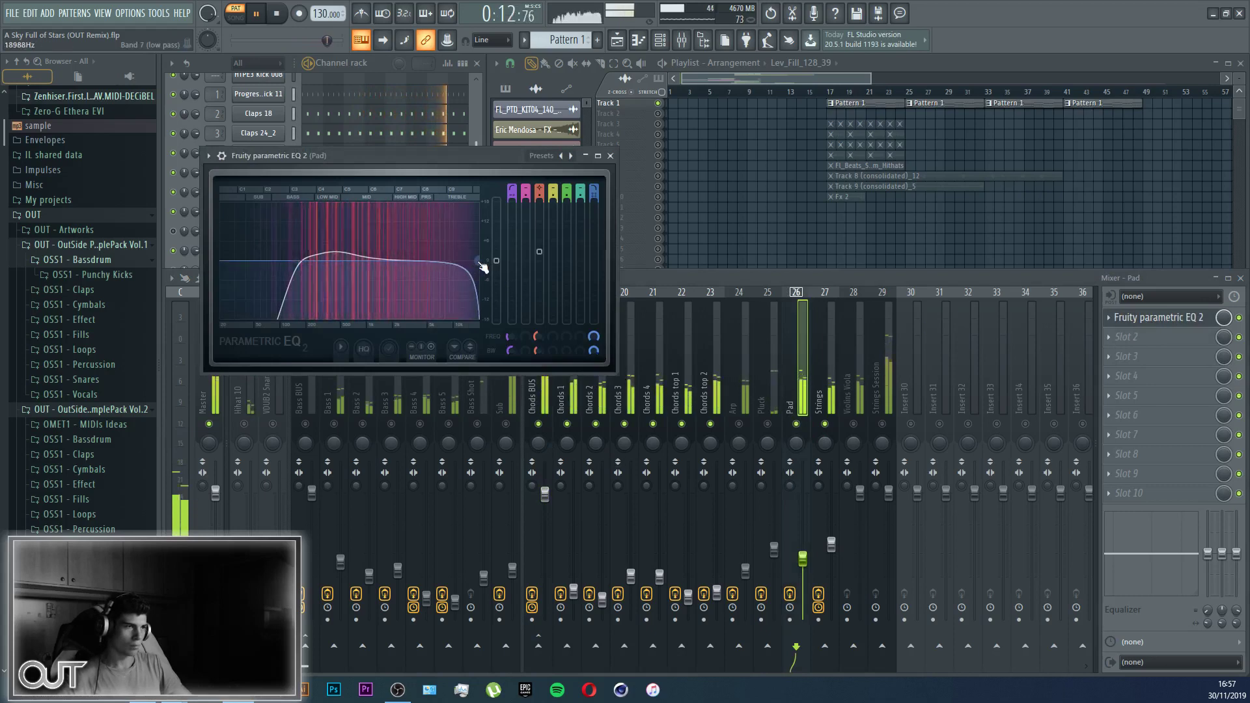
pyautogui.click(566, 191)
pyautogui.click(576, 195)
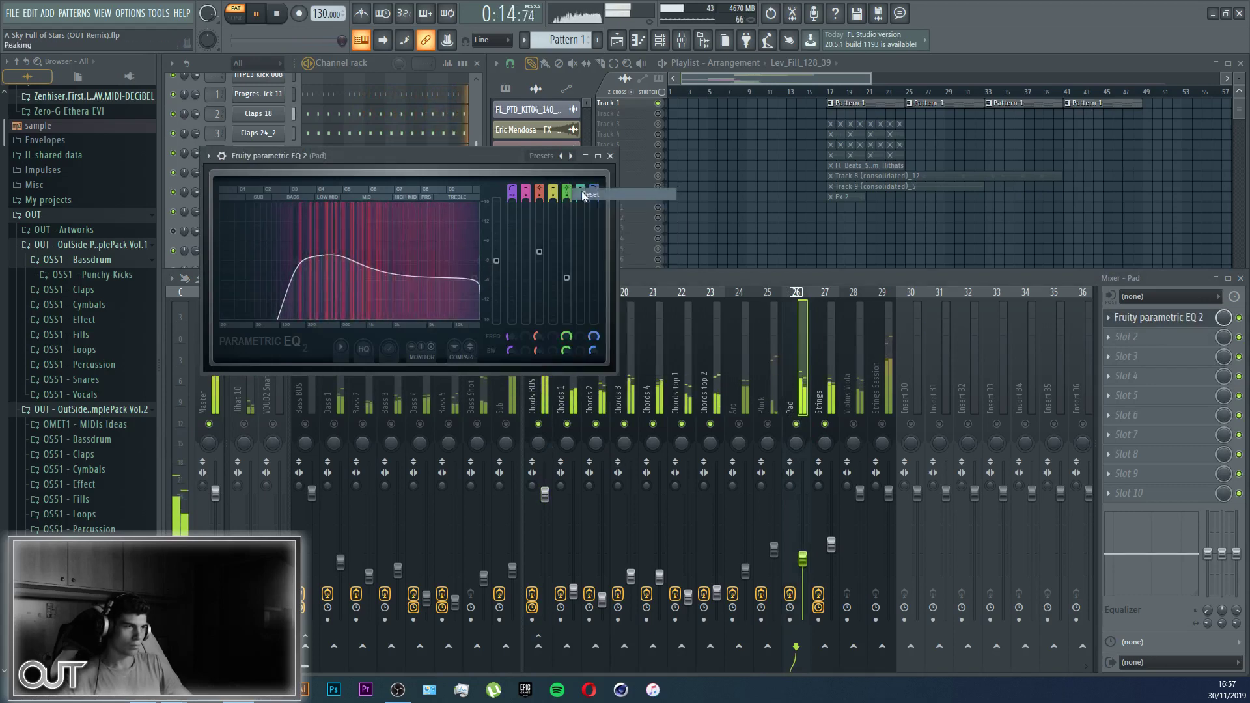
pyautogui.moveTo(482, 287); pyautogui.dragTo(447, 243)
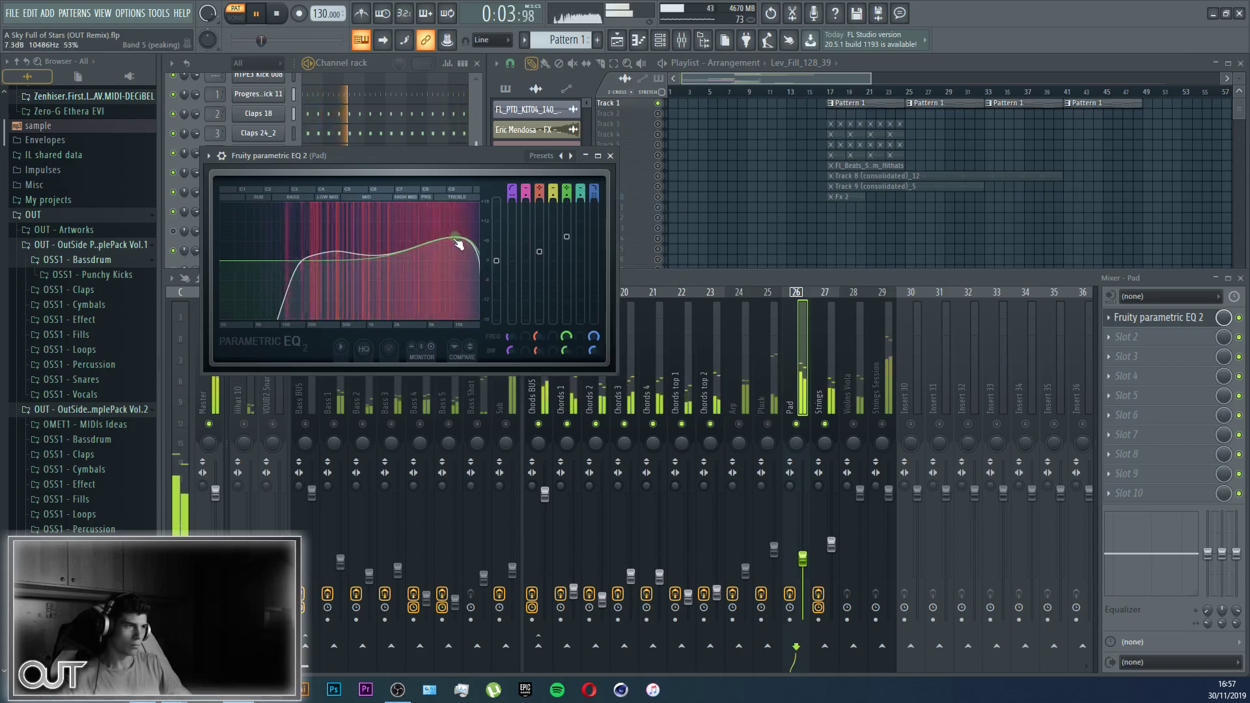
# Step: Open the Pad channel's Spire synth and adjust its filter cutoff
pyautogui.click(477, 146)
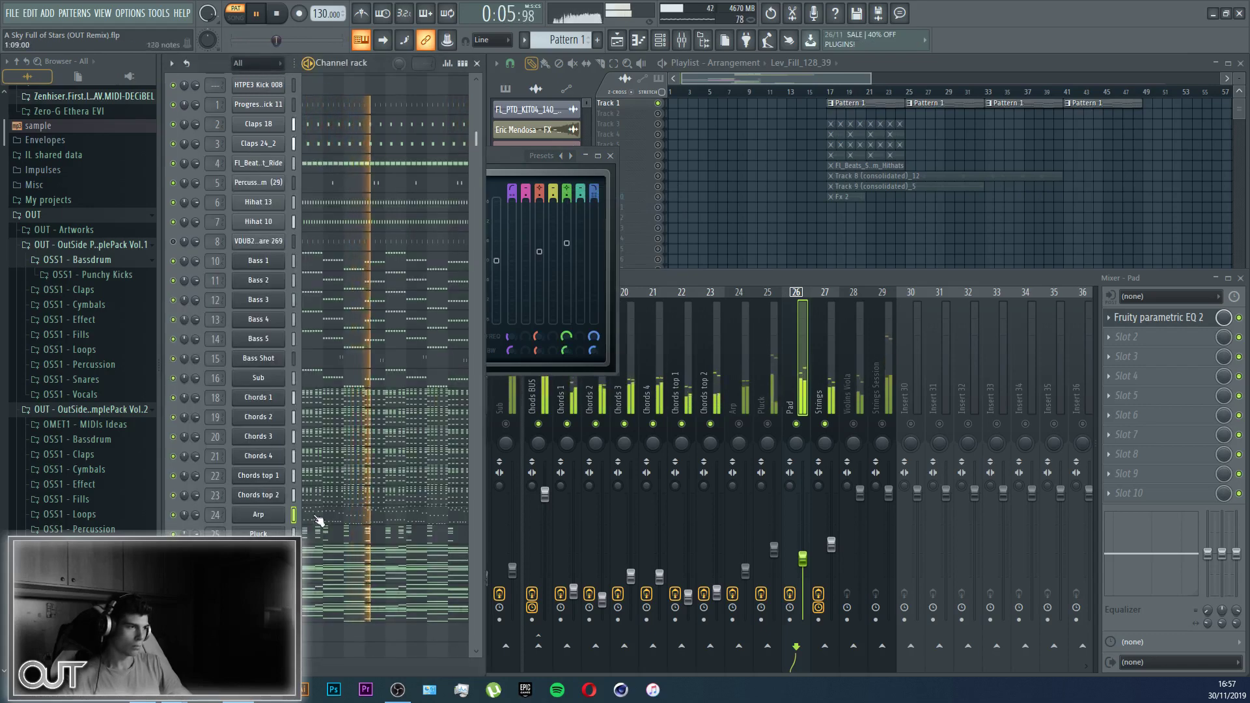
pyautogui.click(259, 554)
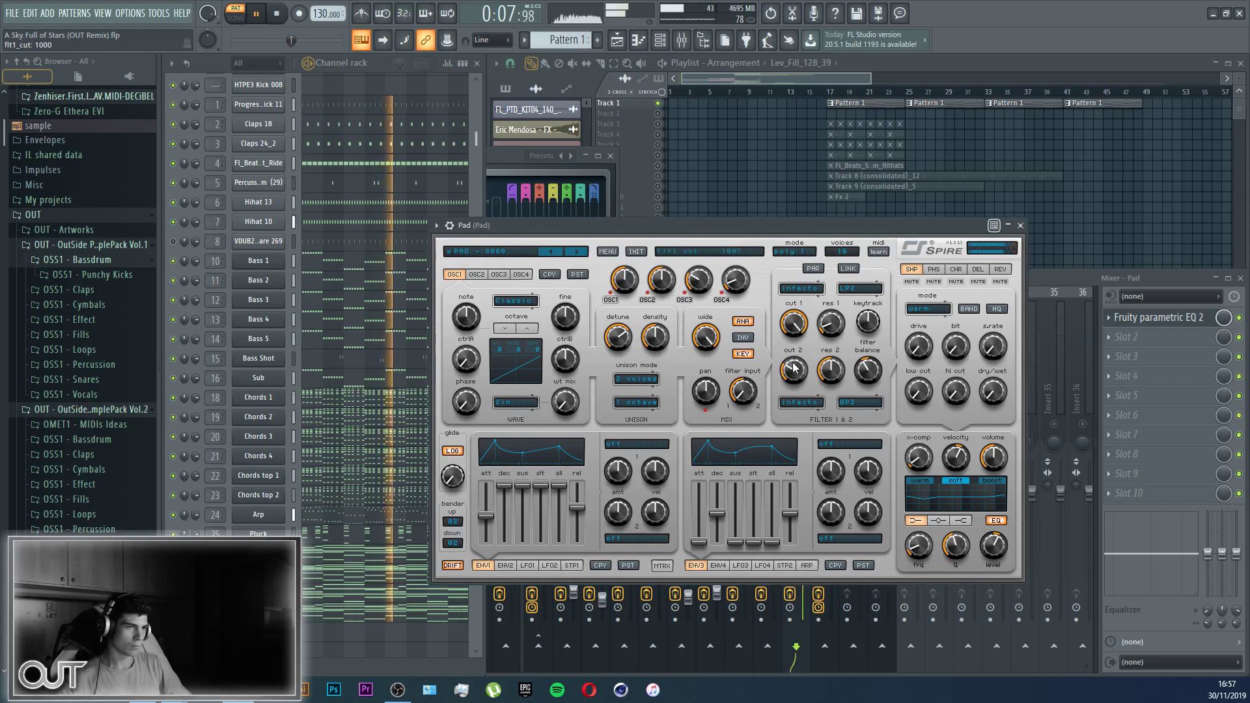
pyautogui.moveTo(794, 376); pyautogui.dragTo(811, 332)
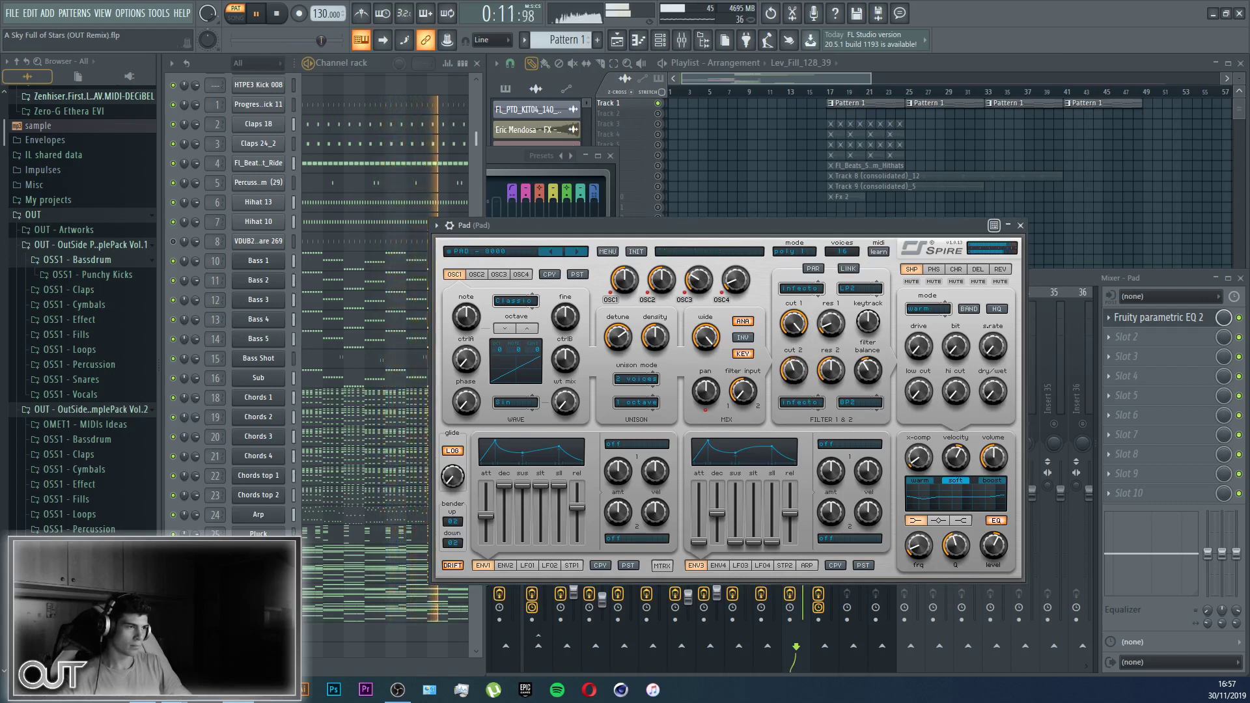
# Step: Switch off the second filter in Pad's Spire synth and close its window
pyautogui.rightClick(174, 469)
pyautogui.click(198, 475)
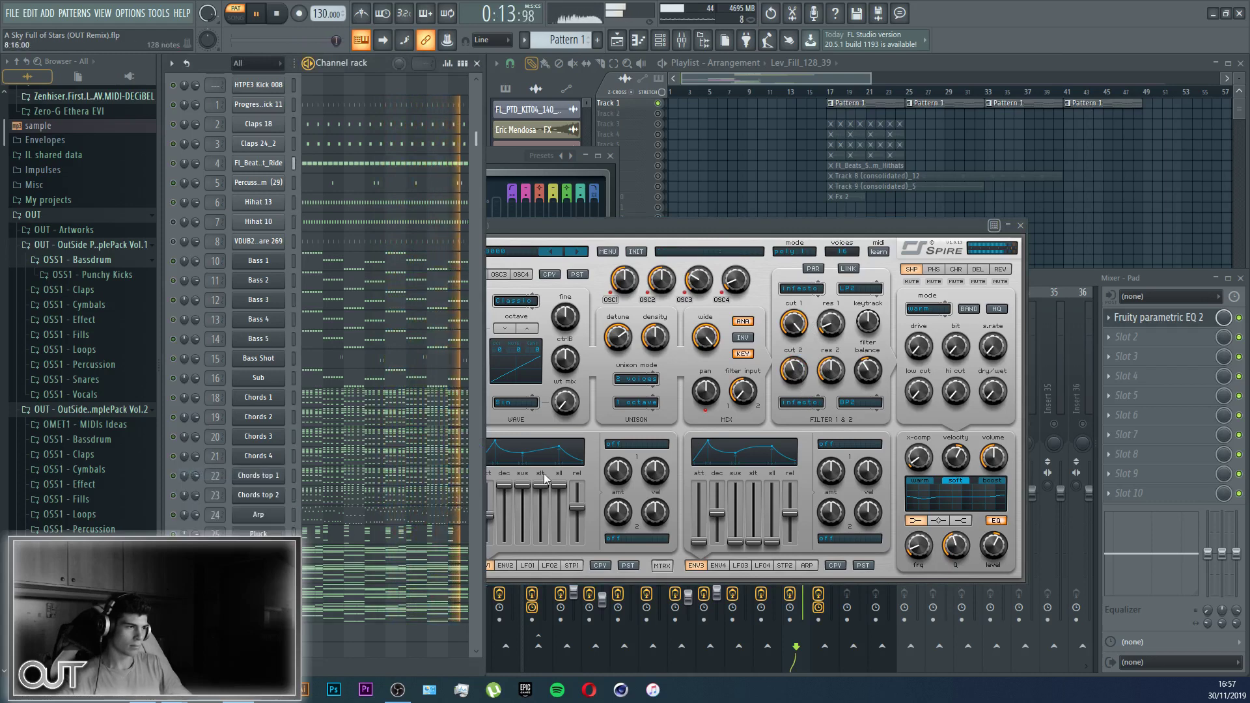
pyautogui.click(807, 403)
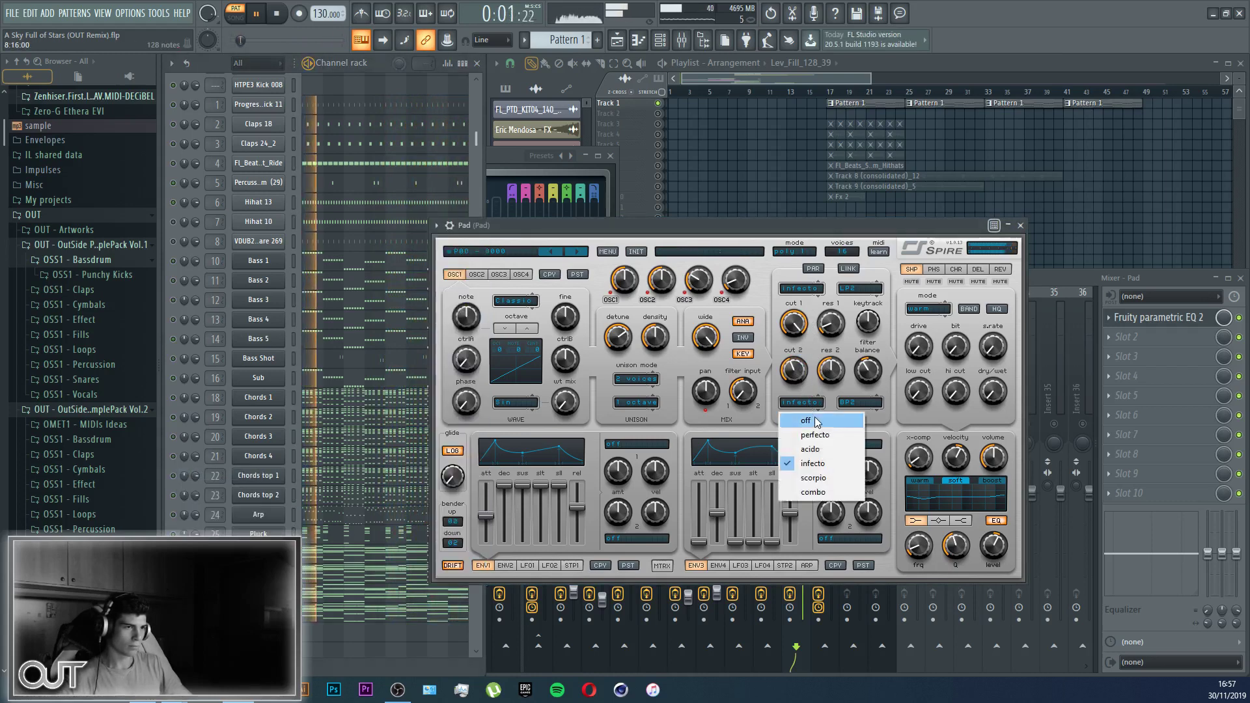
pyautogui.click(819, 419)
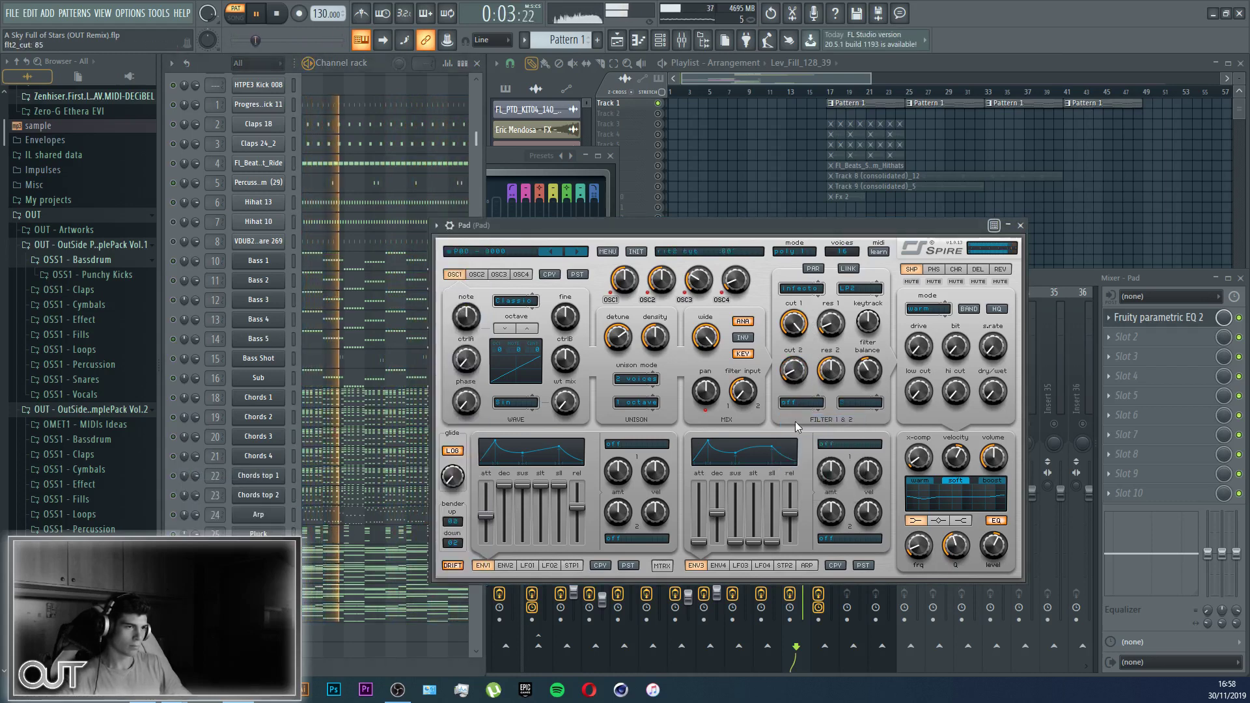
pyautogui.click(1021, 225)
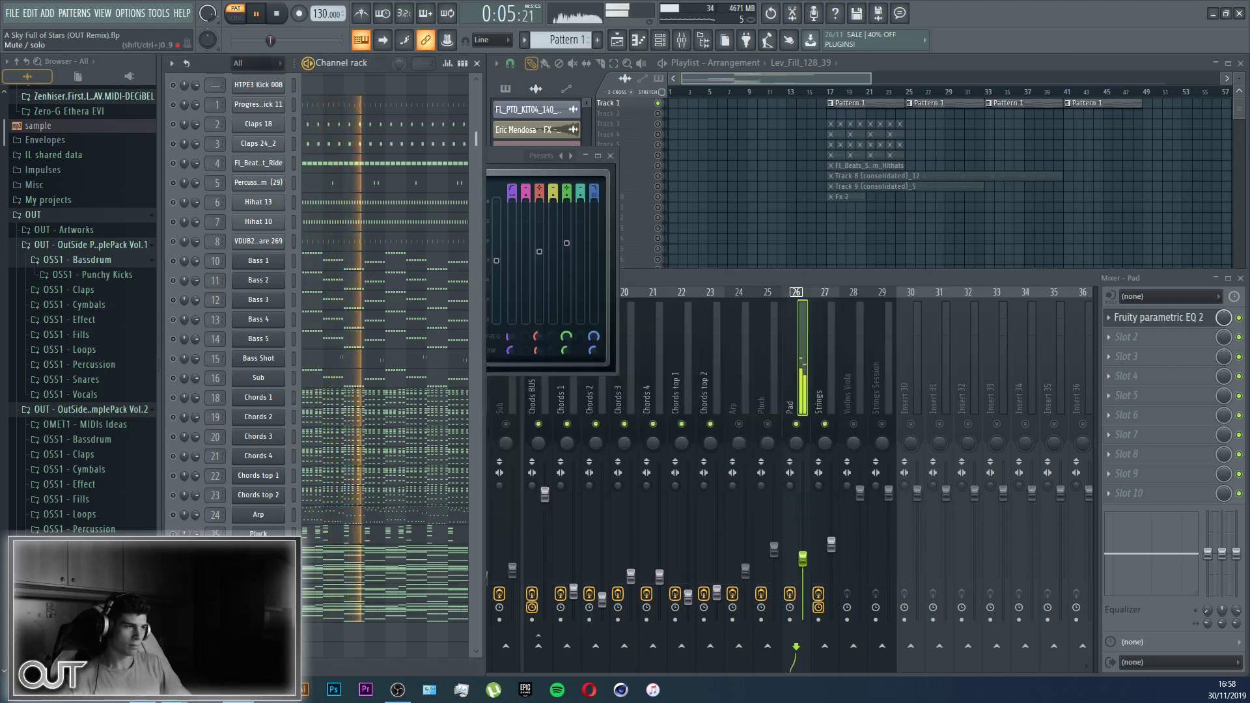
# Step: Lower the Pad track's volume in the mixer with the chord tracks and Strings playing
pyautogui.rightClick(172, 554)
pyautogui.click(200, 474)
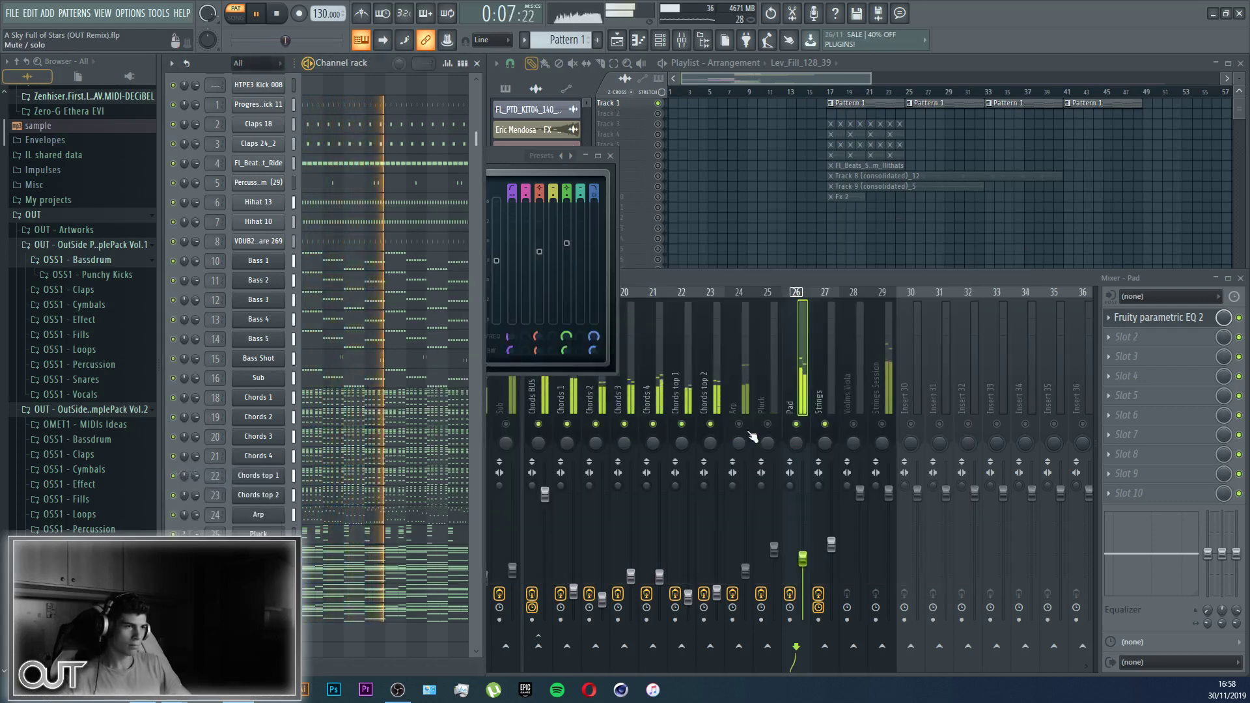
pyautogui.click(760, 276)
pyautogui.moveTo(803, 559)
pyautogui.mouseDown()
pyautogui.moveTo(805, 619)
pyautogui.moveTo(803, 576)
pyautogui.mouseUp()
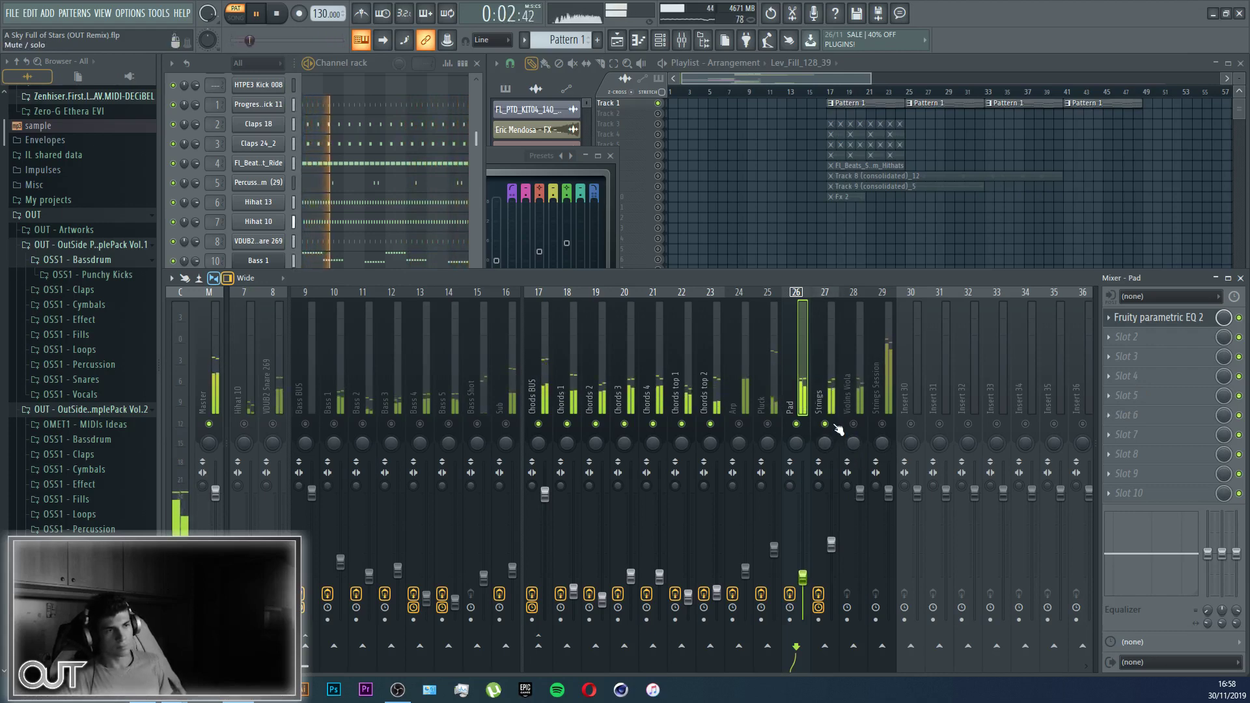
# Step: Solo the Violins Viola track and copy the Strings track's CamelCrusher onto it
pyautogui.click(831, 544)
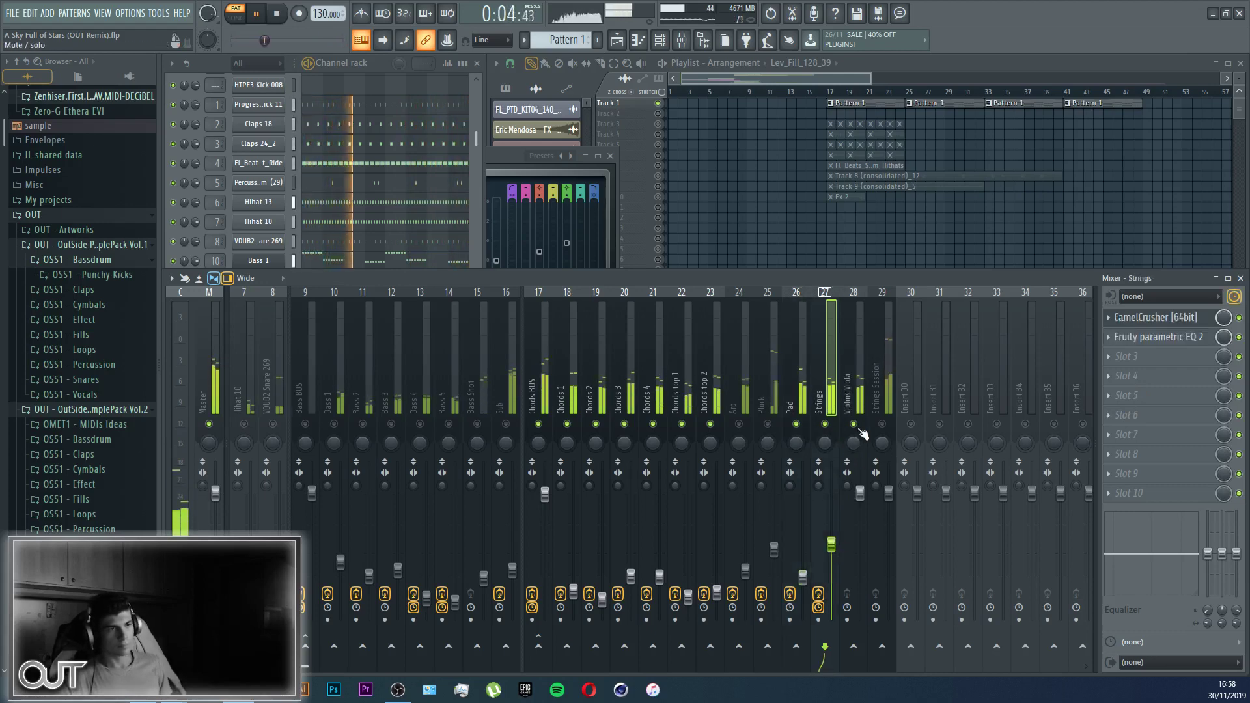
pyautogui.click(858, 411)
pyautogui.click(1109, 319)
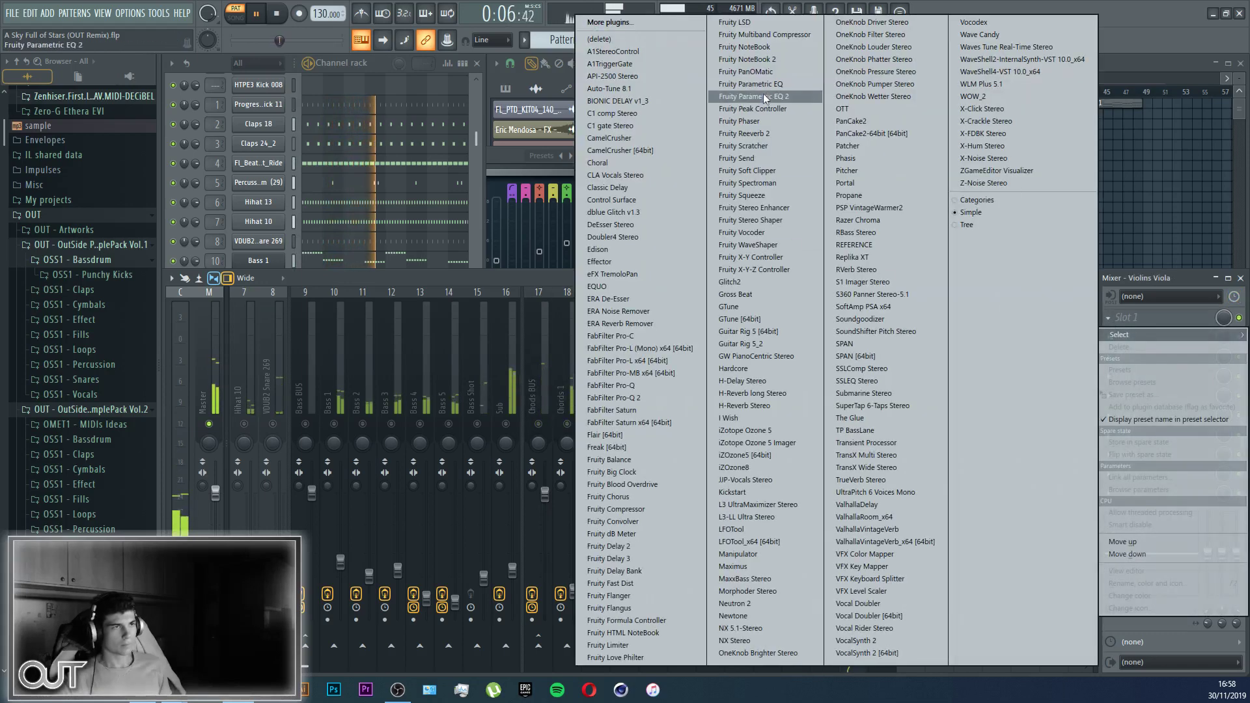
pyautogui.click(548, 254)
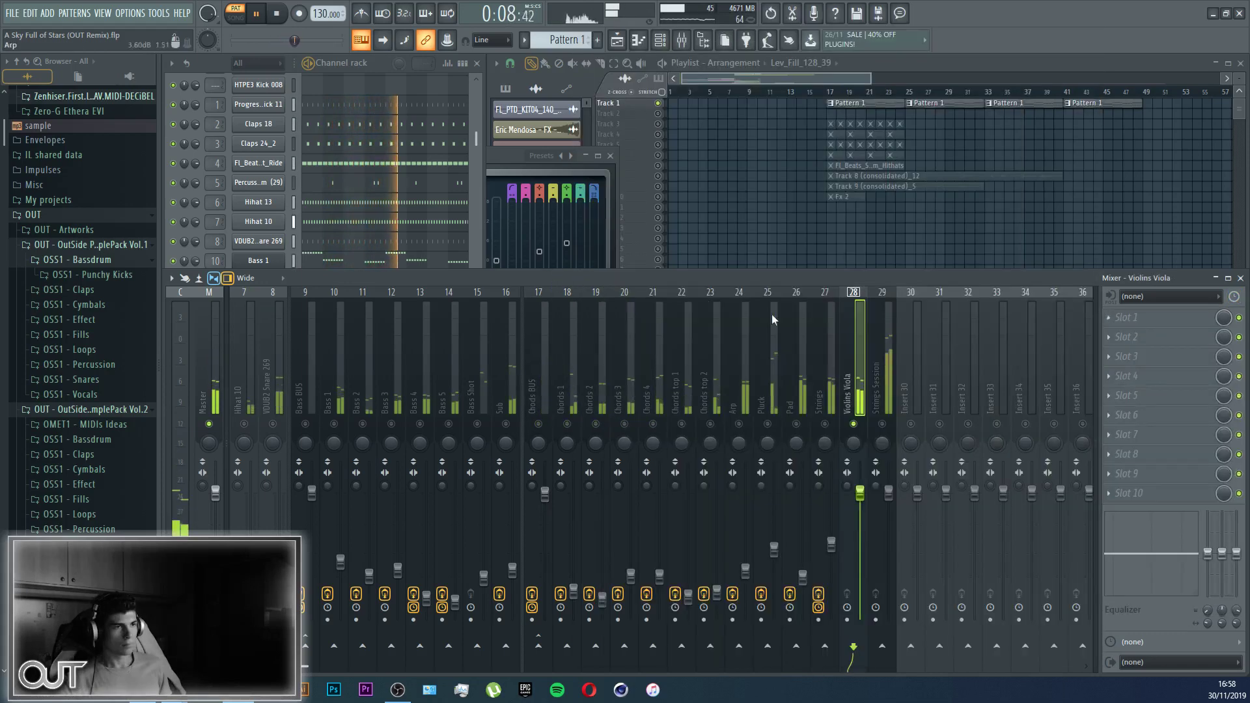
pyautogui.click(825, 364)
pyautogui.click(1111, 323)
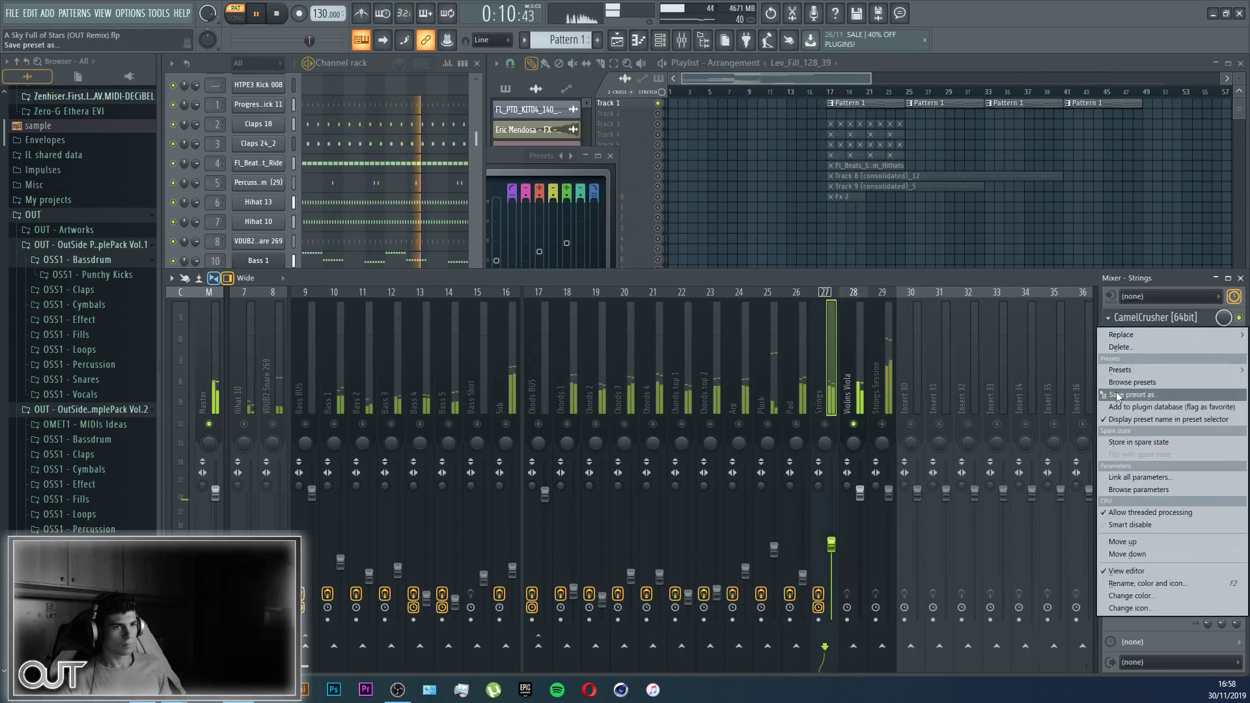
pyautogui.moveTo(1120, 395); pyautogui.dragTo(858, 381)
# Step: Add Fruity Parametric EQ 2 after CamelCrusher on Violins Viola, cutting lows around 314 Hz with band 1 and boosting bands 6 and 7
pyautogui.click(1117, 339)
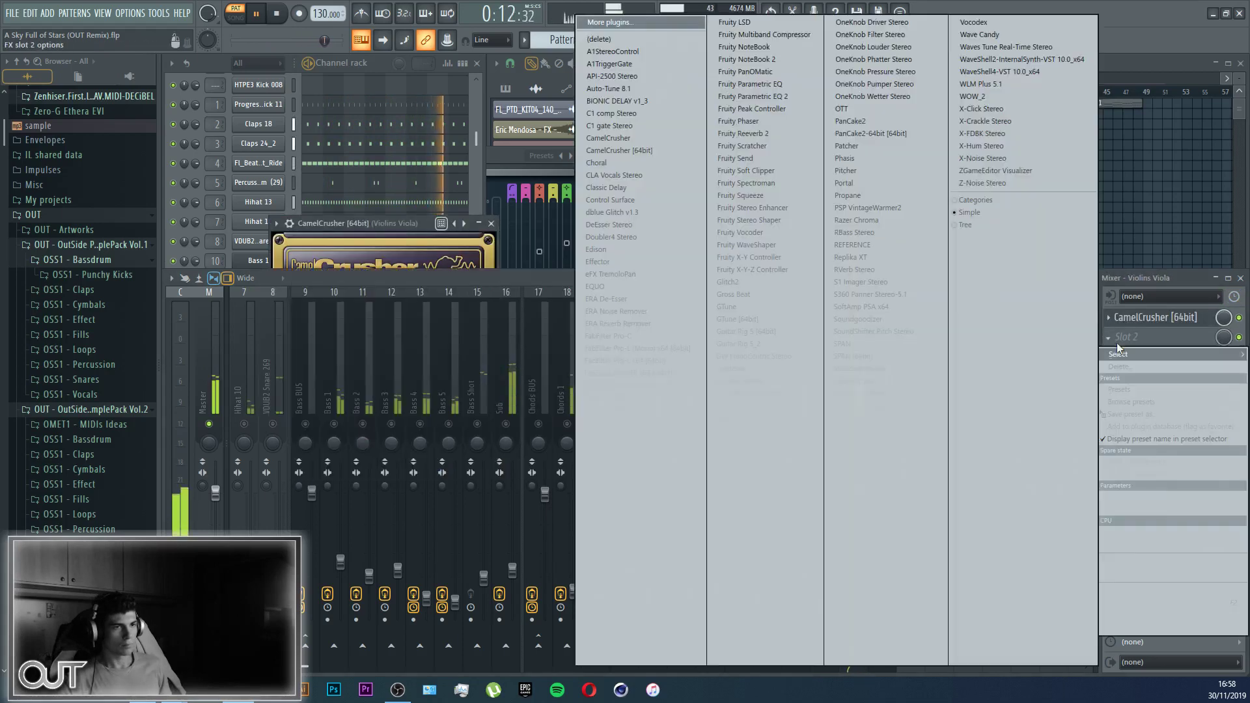
pyautogui.click(792, 100)
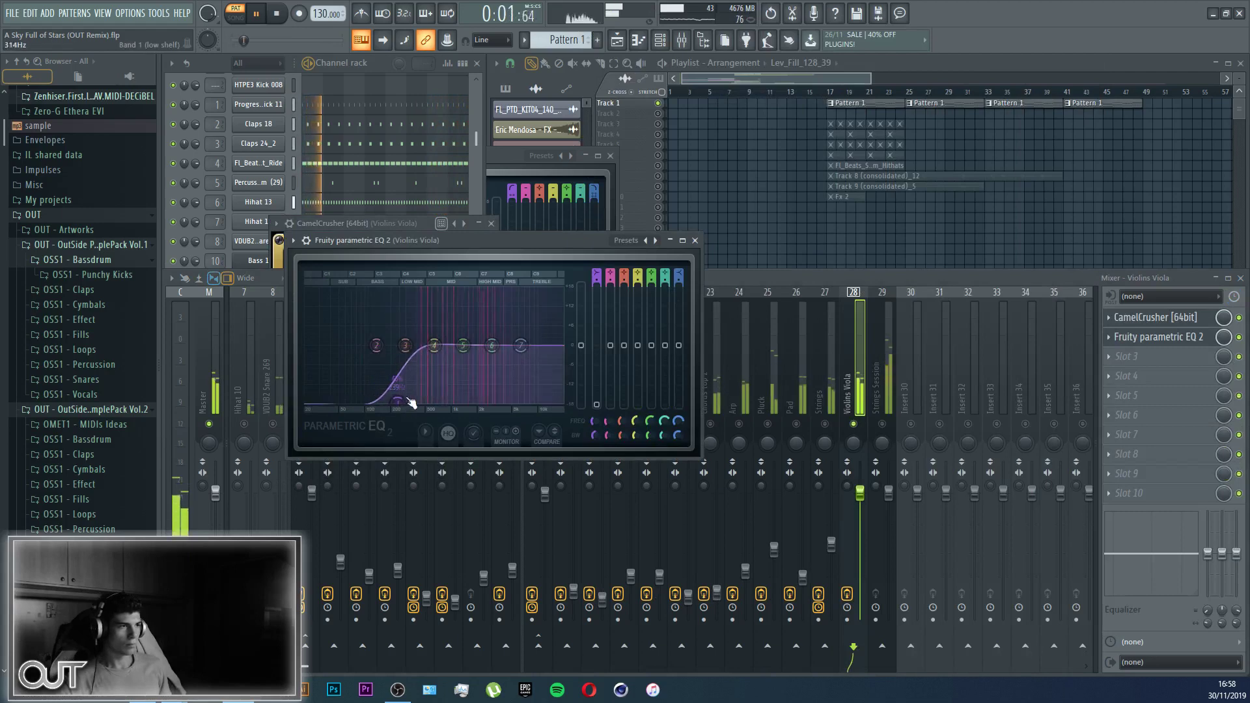
pyautogui.moveTo(492, 349); pyautogui.dragTo(490, 335)
pyautogui.moveTo(523, 350); pyautogui.dragTo(527, 335)
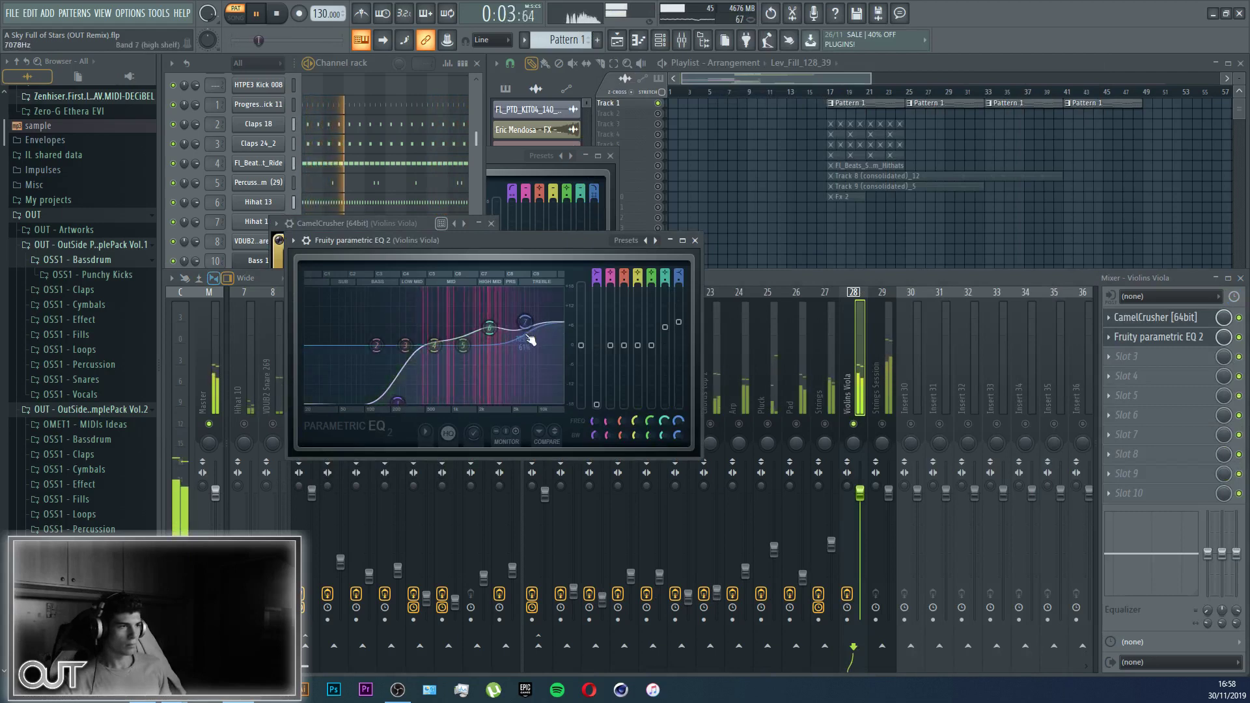
# Step: Pan Violins Viola right and Strings Session left, and lower both tracks' volumes with Strings Session enabled
pyautogui.moveTo(854, 444); pyautogui.dragTo(854, 427)
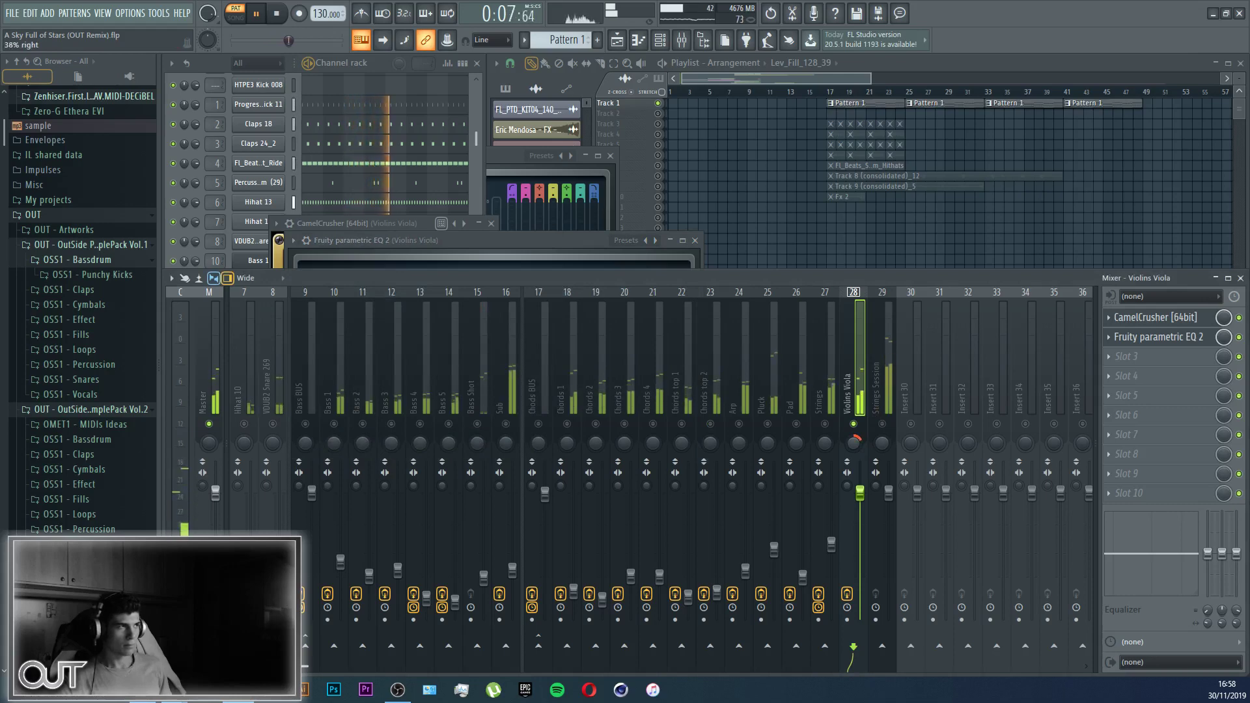
pyautogui.moveTo(882, 443); pyautogui.dragTo(882, 450)
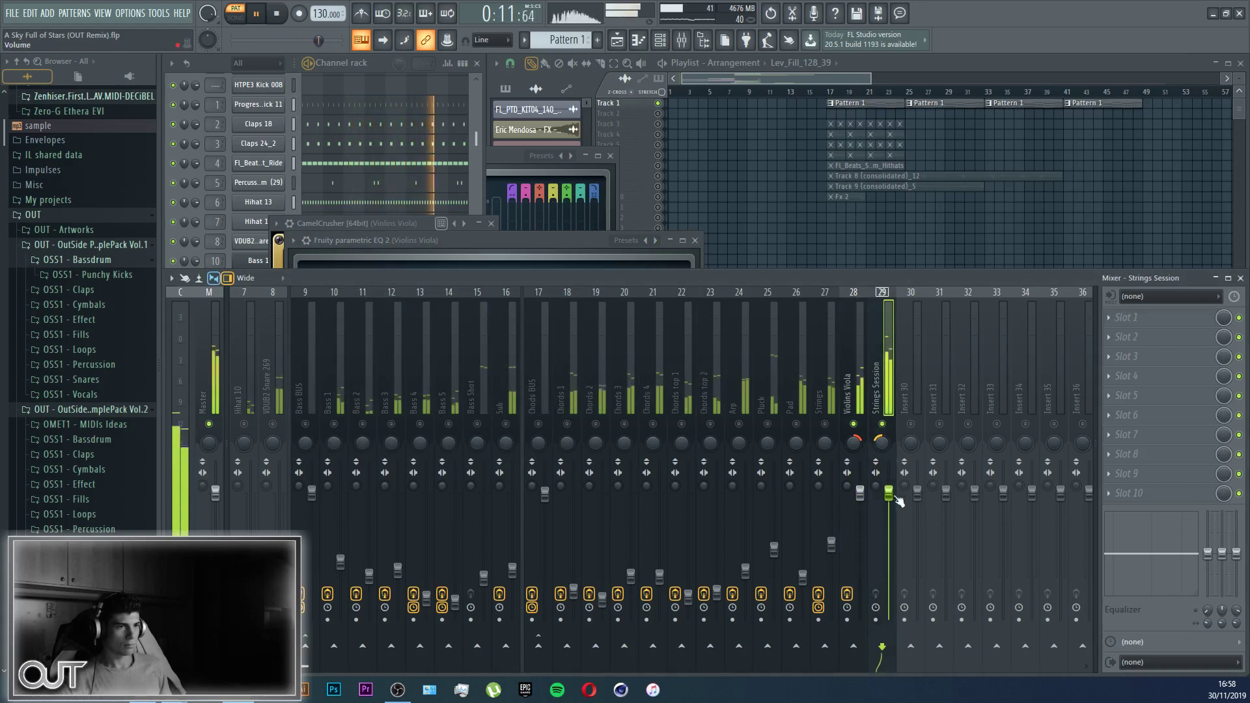
pyautogui.moveTo(892, 495); pyautogui.dragTo(896, 563)
pyautogui.moveTo(860, 493); pyautogui.dragTo(865, 544)
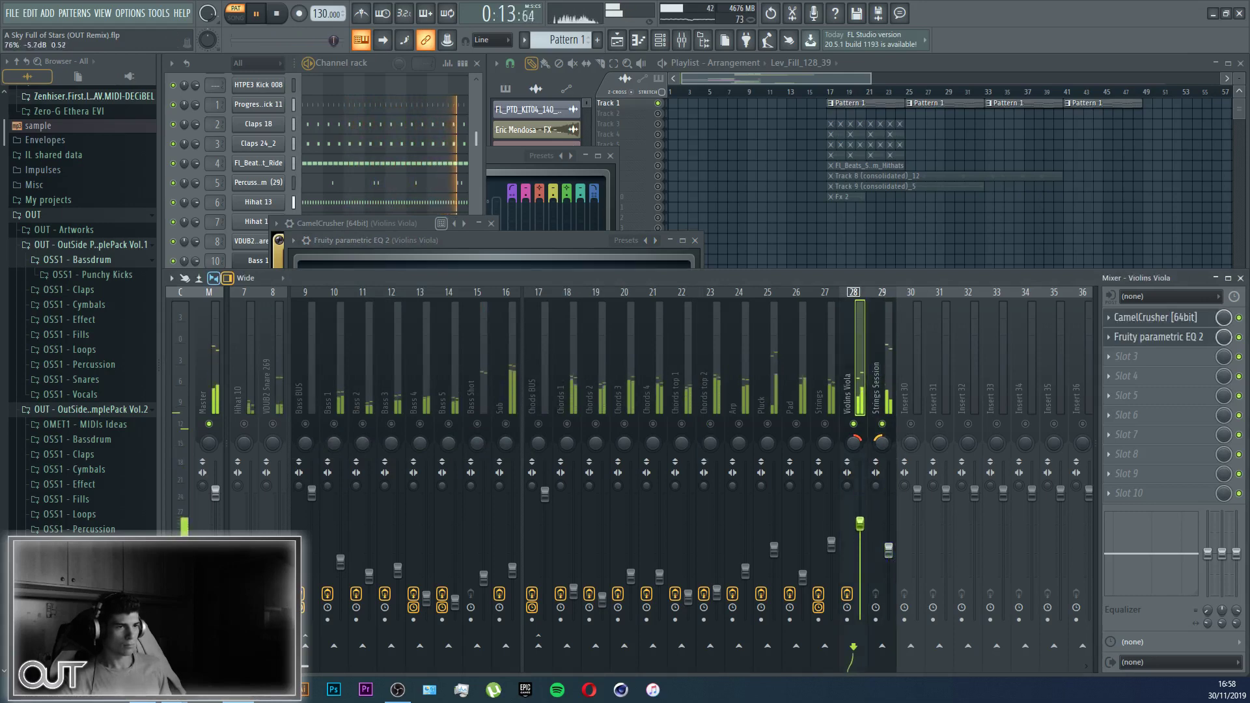
pyautogui.click(888, 550)
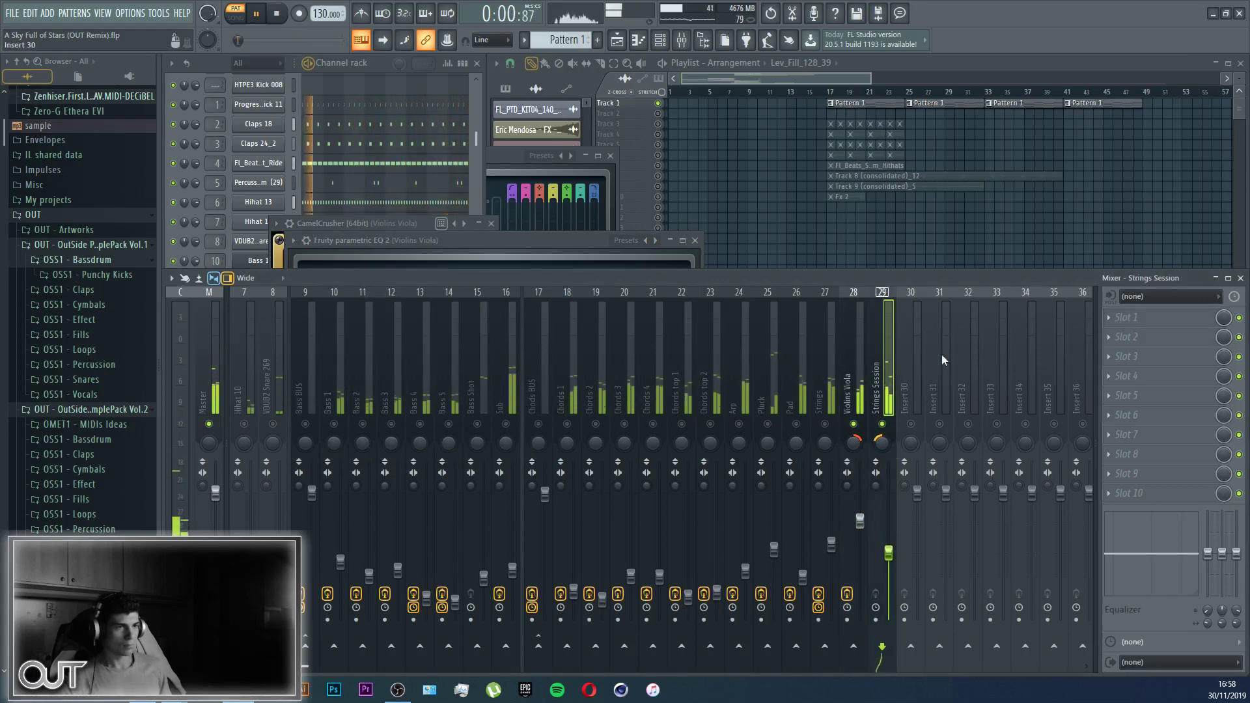
# Step: Add Fruity Parametric EQ 2 to Strings Session with the 20Hz - 18kHz cut preset, a high-pass around 250 Hz and a band 3 treble boost
pyautogui.click(1108, 317)
pyautogui.click(791, 93)
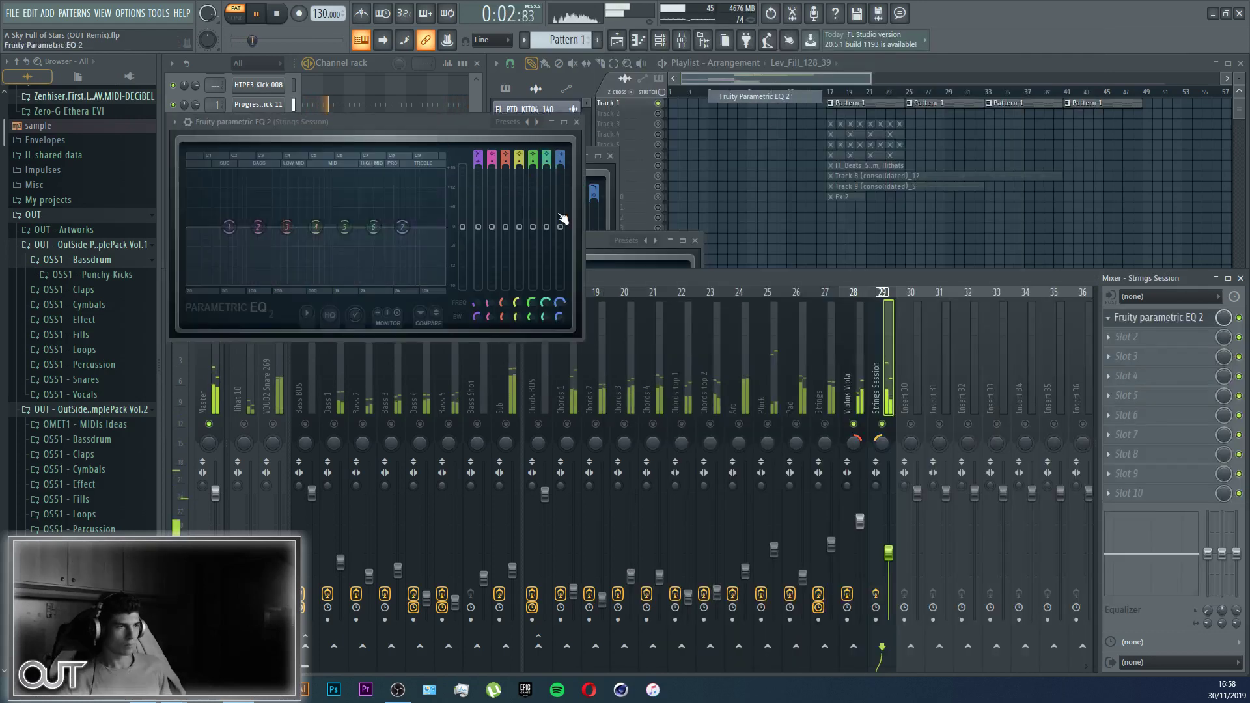
pyautogui.click(537, 123)
pyautogui.moveTo(188, 228); pyautogui.dragTo(255, 227)
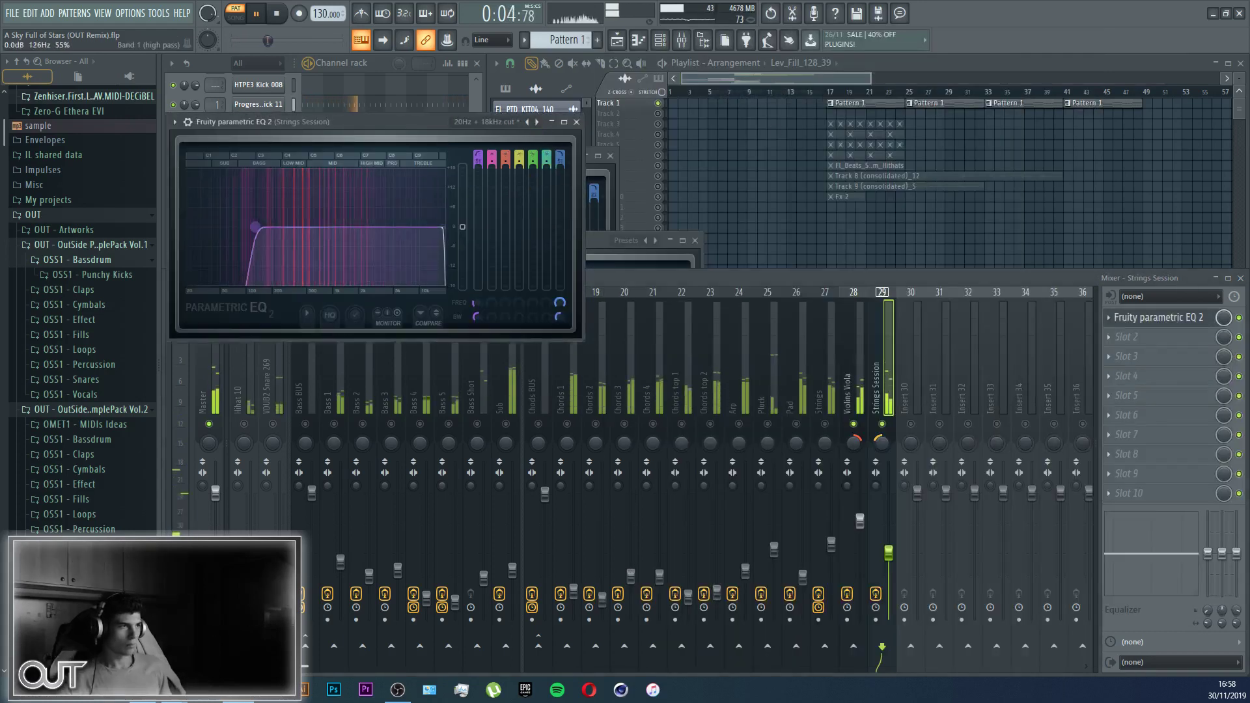
pyautogui.moveTo(479, 164); pyautogui.dragTo(478, 175)
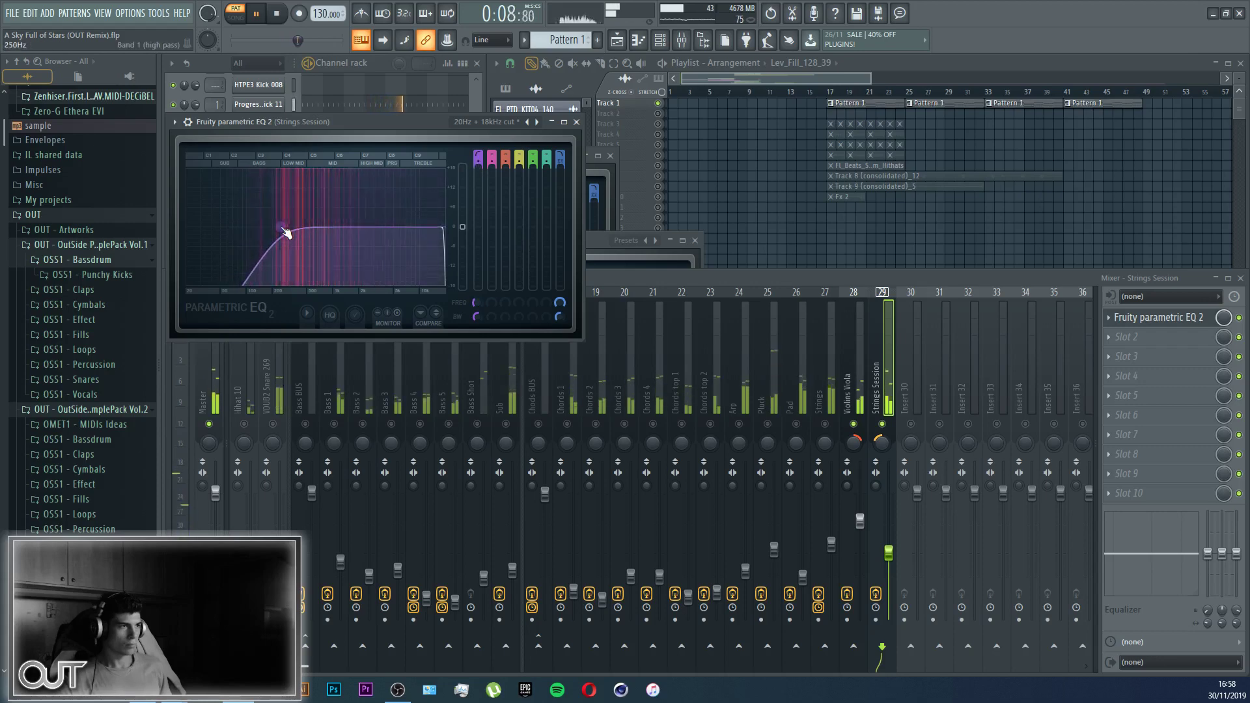
pyautogui.rightClick(505, 155)
pyautogui.click(514, 163)
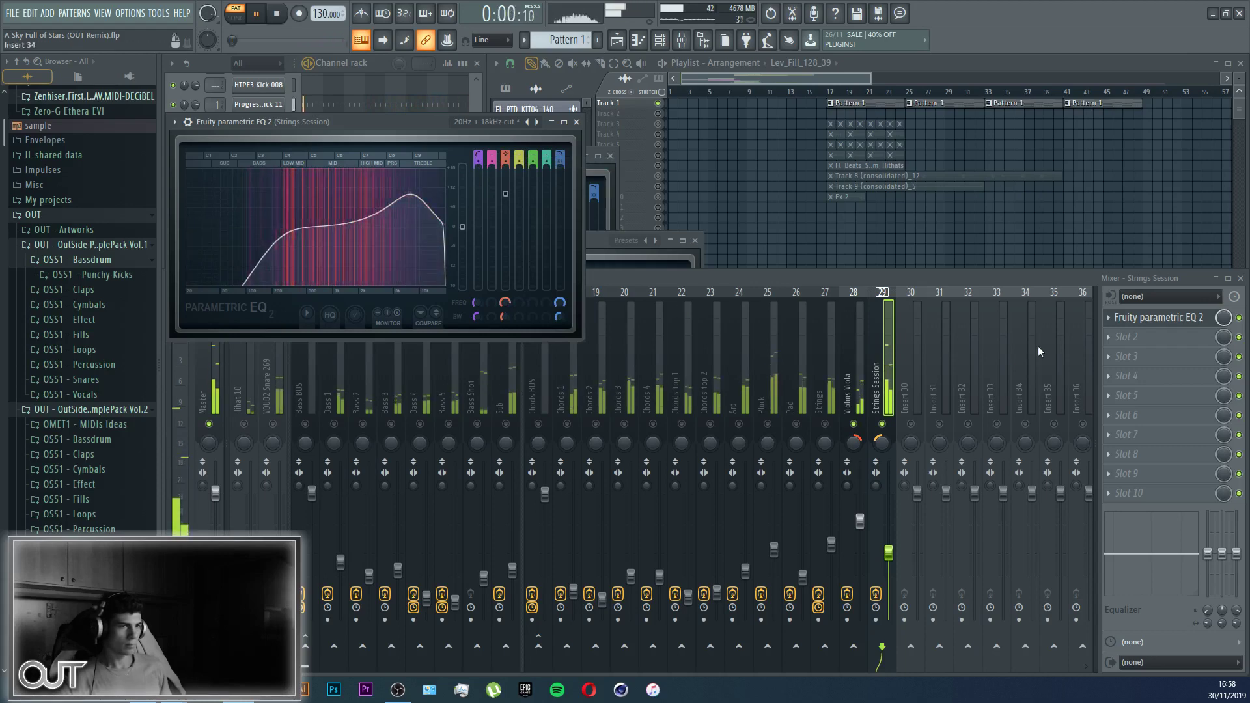
# Step: Copy CamelCrusher from Violins Viola to Strings Session and place it ahead of the EQ
pyautogui.click(859, 342)
pyautogui.click(1111, 317)
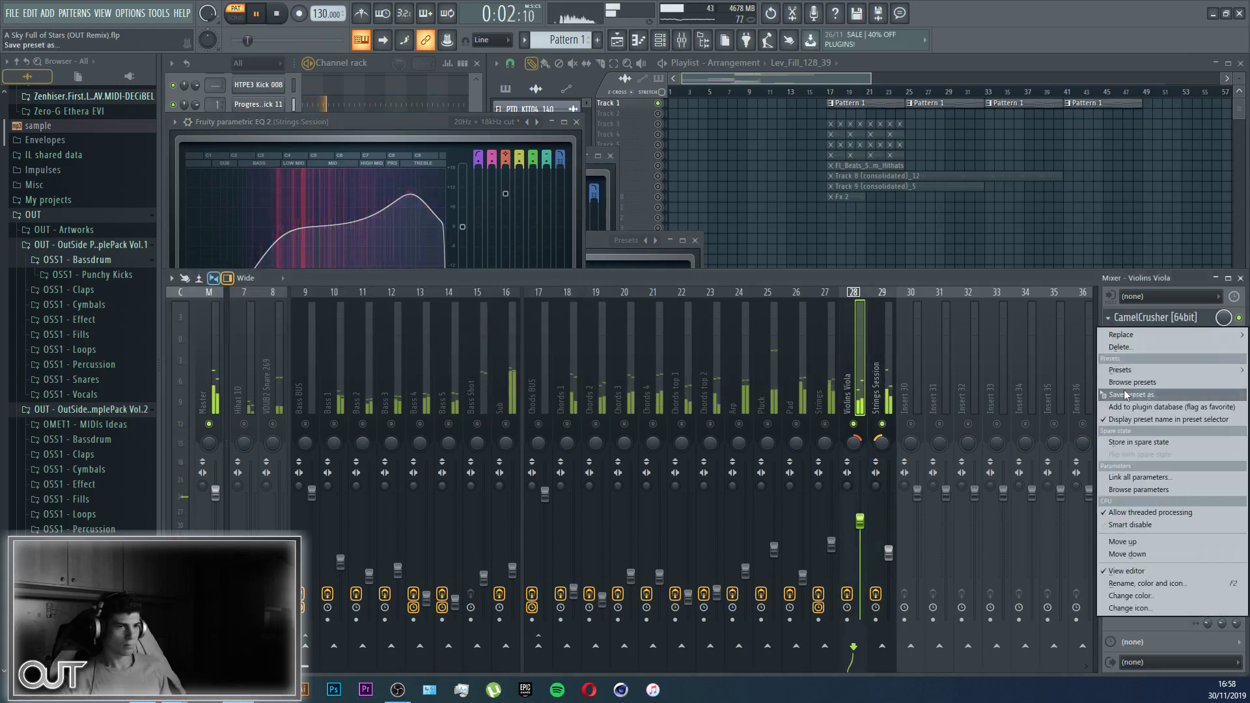
pyautogui.moveTo(1133, 374); pyautogui.dragTo(882, 372)
pyautogui.scroll(2, 1166, 339)
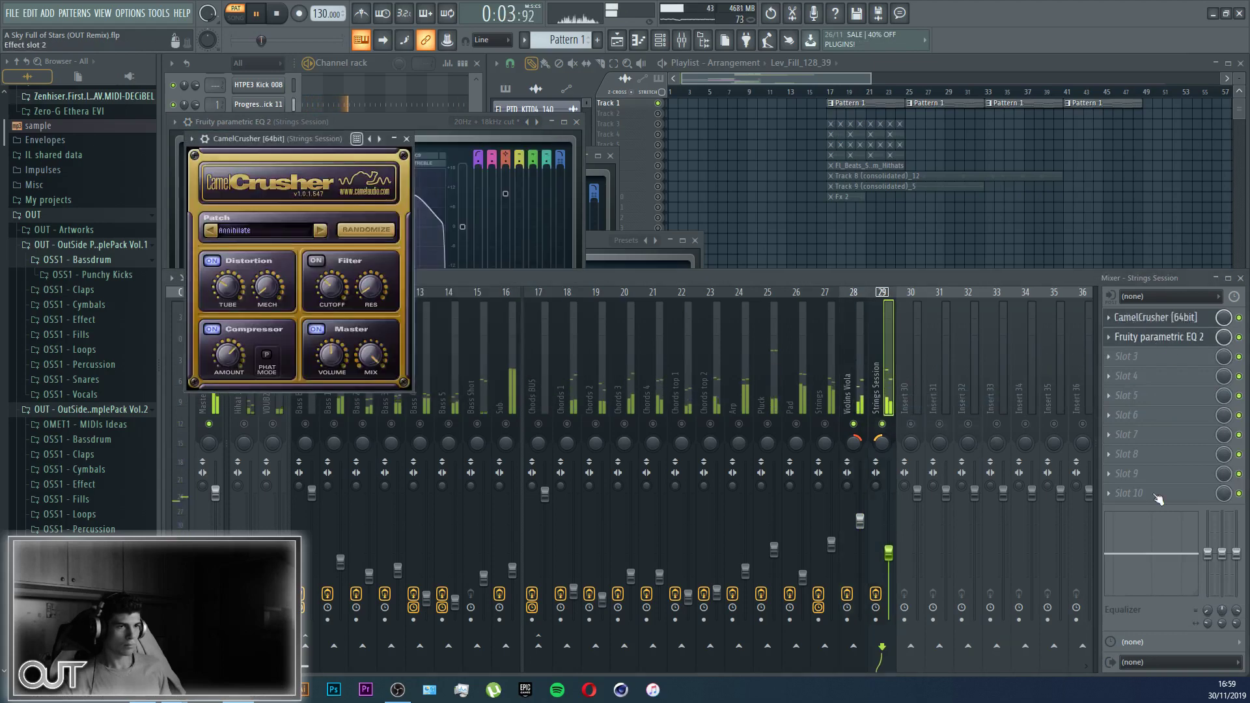
pyautogui.moveTo(1162, 322); pyautogui.dragTo(1164, 326)
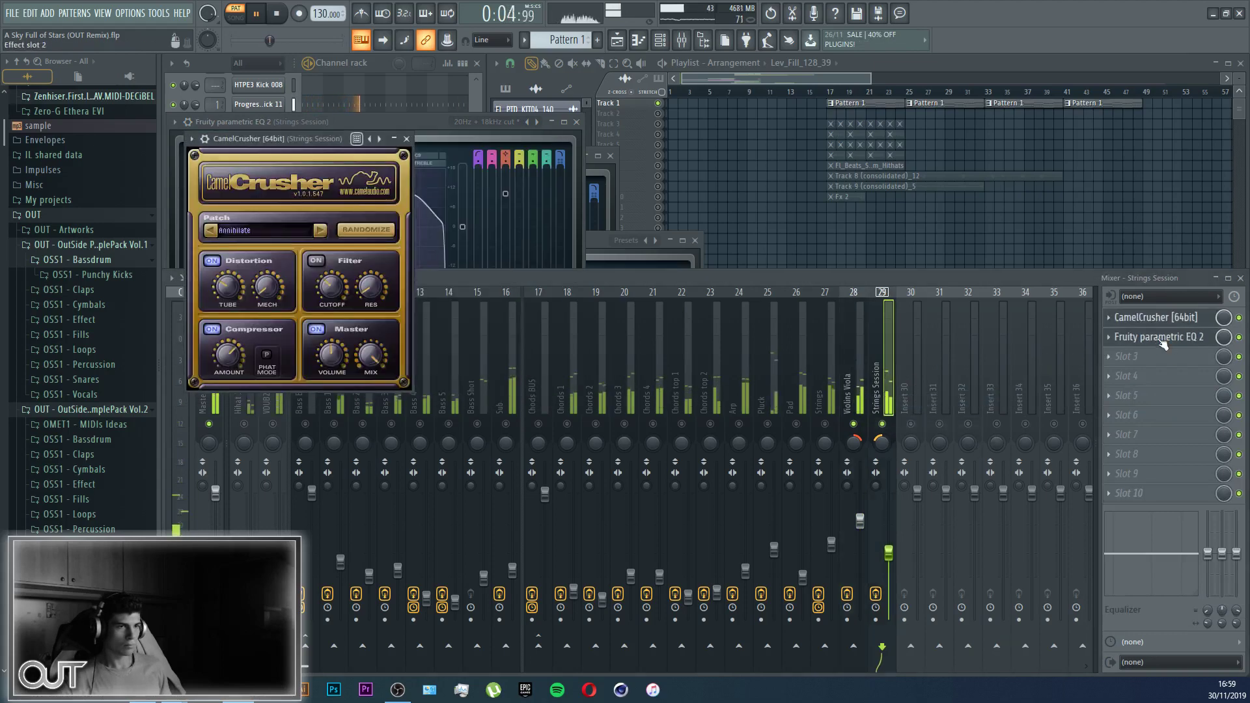
# Step: Add a second Fruity Parametric EQ 2 to Strings Session and boost its upper bands 6 and 7
pyautogui.click(1121, 361)
pyautogui.click(784, 97)
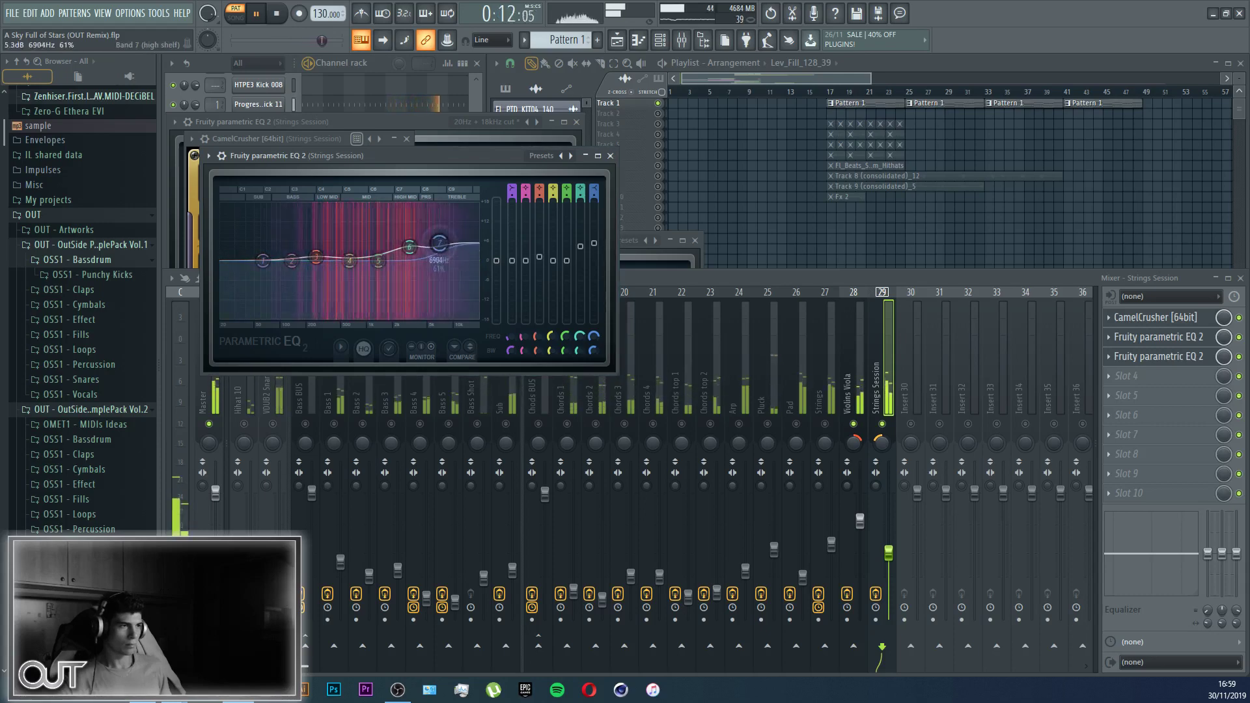
pyautogui.moveTo(441, 239); pyautogui.dragTo(441, 213)
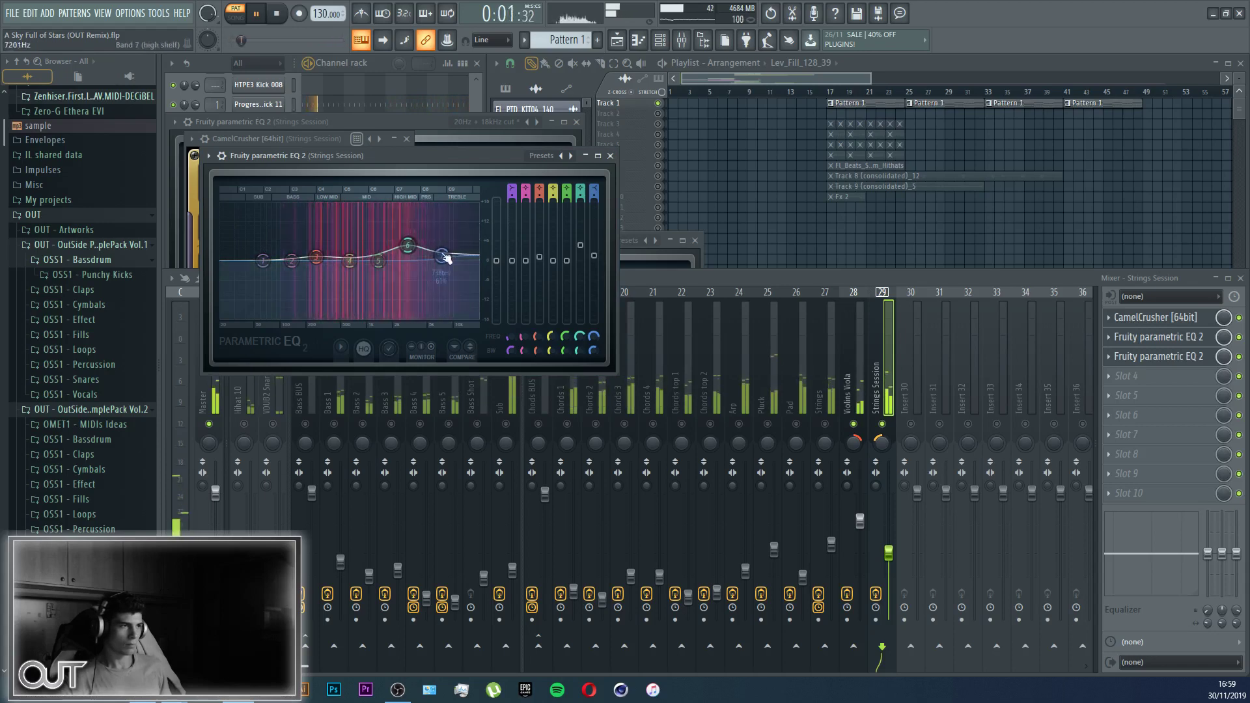
# Step: Enable the Strings track and balance its volume against Strings Session, lowering Strings slightly
pyautogui.click(826, 424)
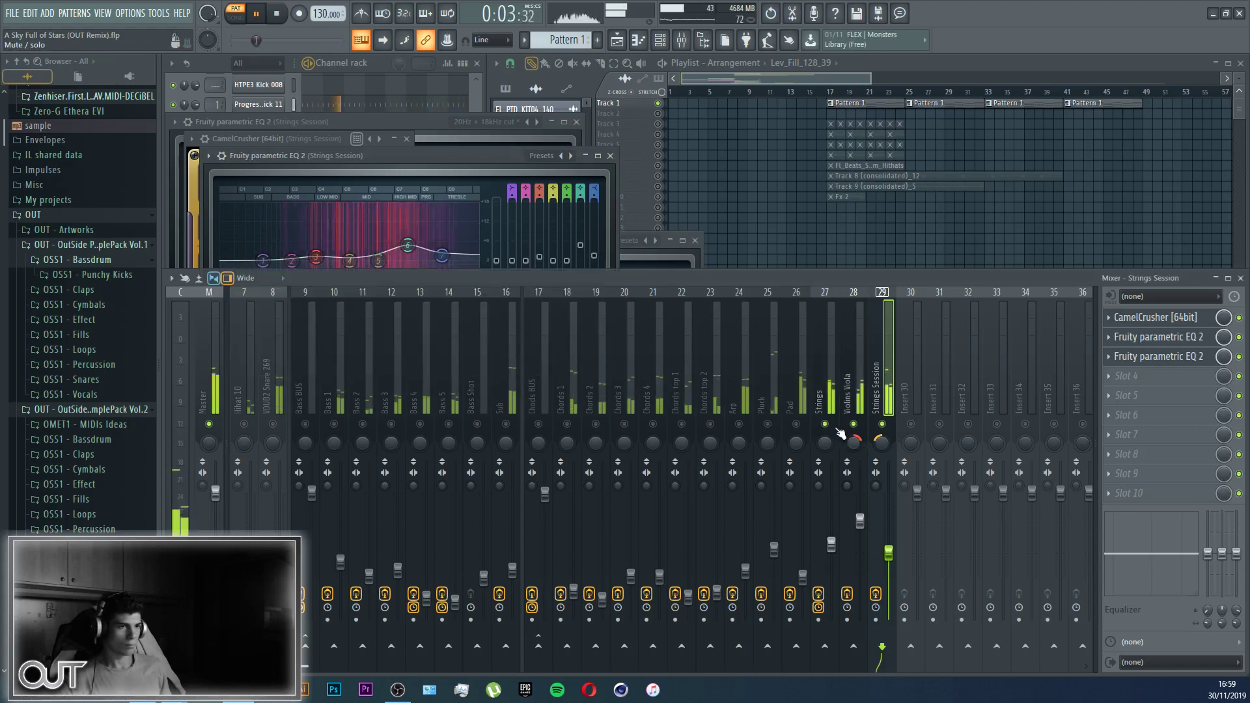
pyautogui.moveTo(831, 545); pyautogui.dragTo(889, 548)
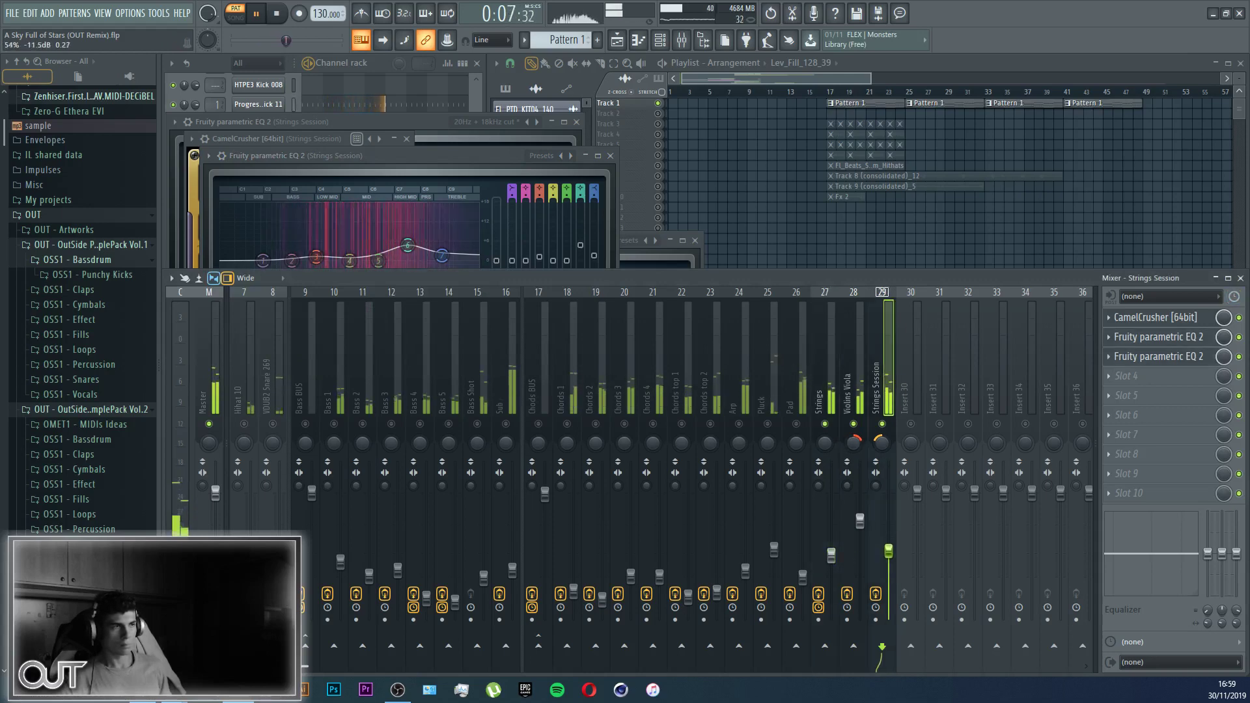
# Step: Reshape Strings Session's second EQ with a band 1 low cut, a band 3 dip and stronger band 6 and 7 boosts
pyautogui.moveTo(316, 257); pyautogui.dragTo(292, 317)
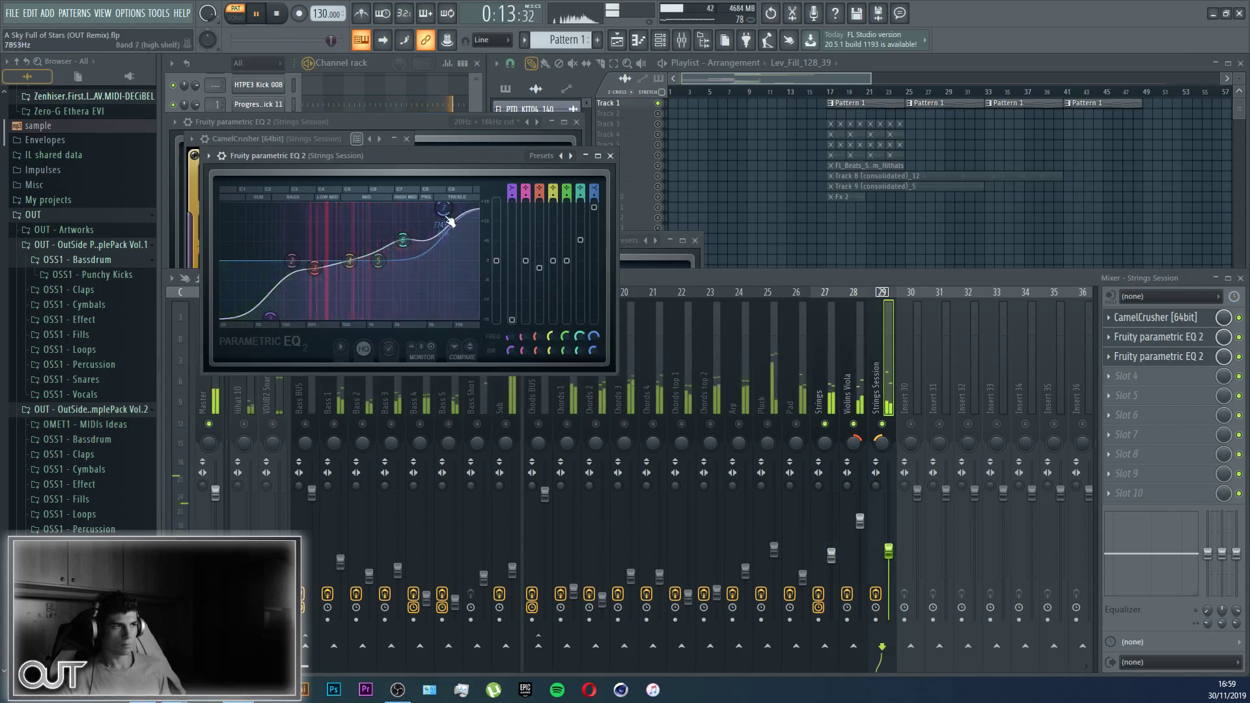
pyautogui.moveTo(440, 216); pyautogui.dragTo(438, 233)
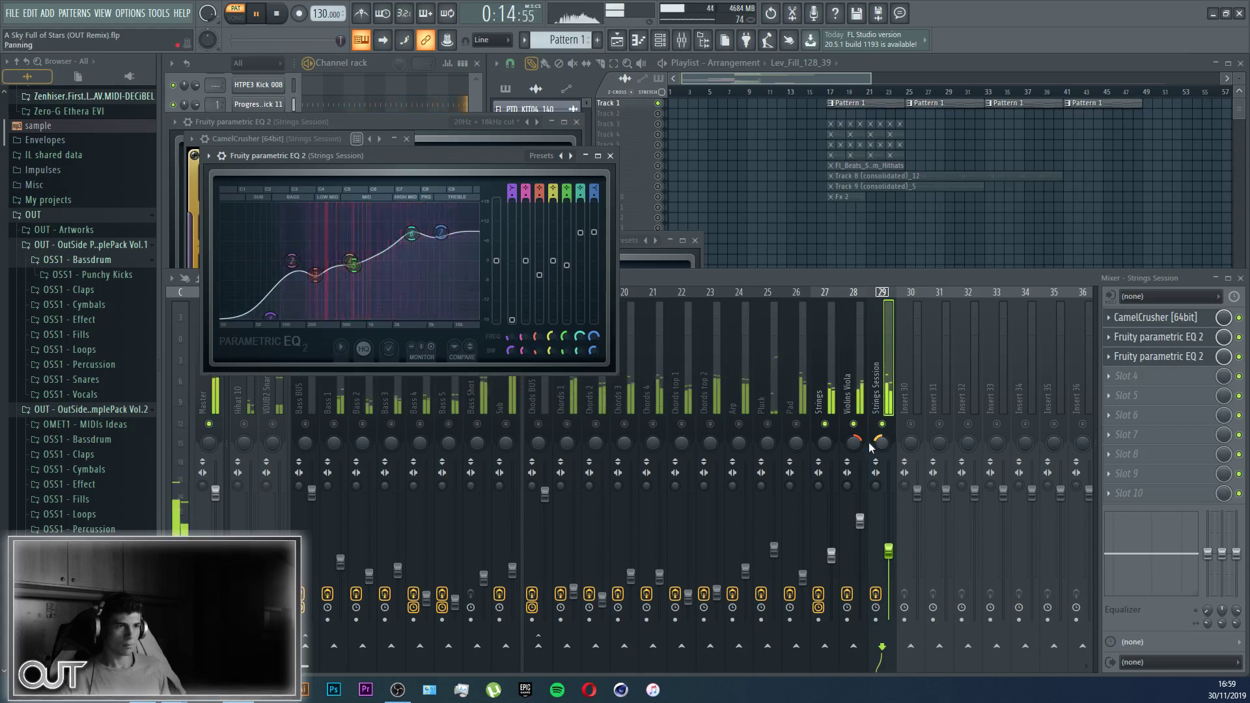
# Step: Mute the Strings track and set the Violins Viola volume to about -5.0 dB
pyautogui.click(837, 435)
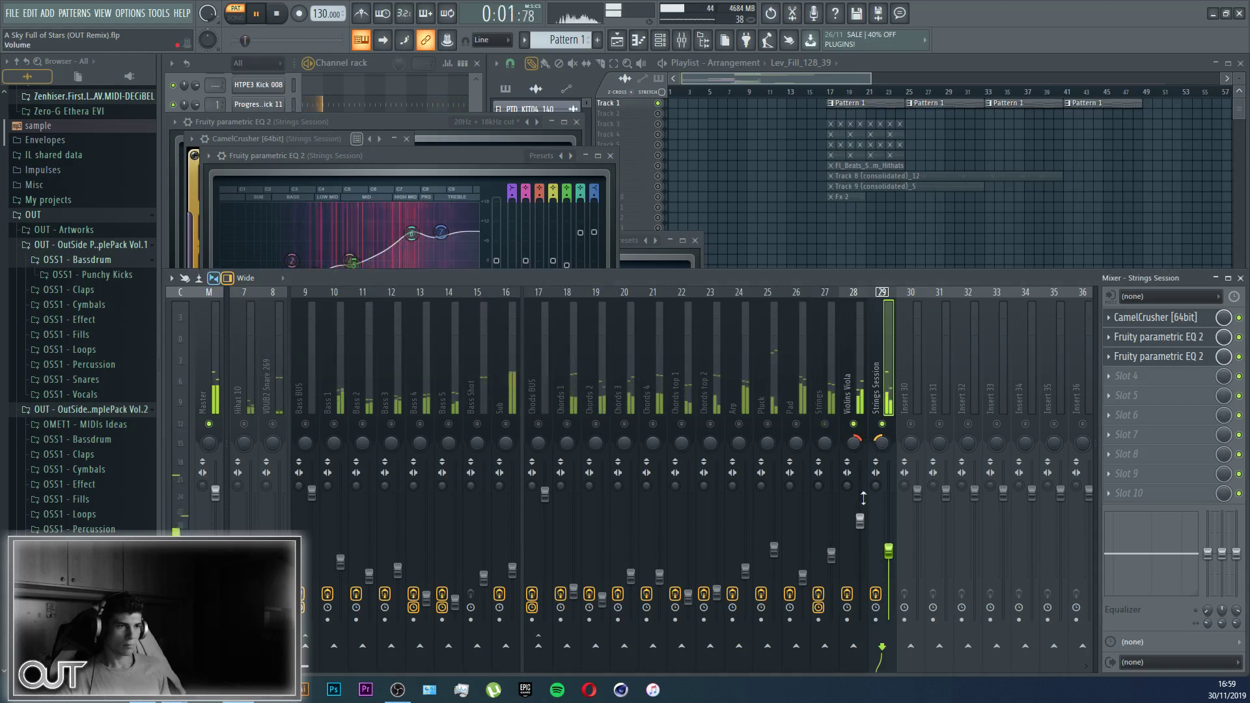
pyautogui.moveTo(860, 521); pyautogui.dragTo(860, 519)
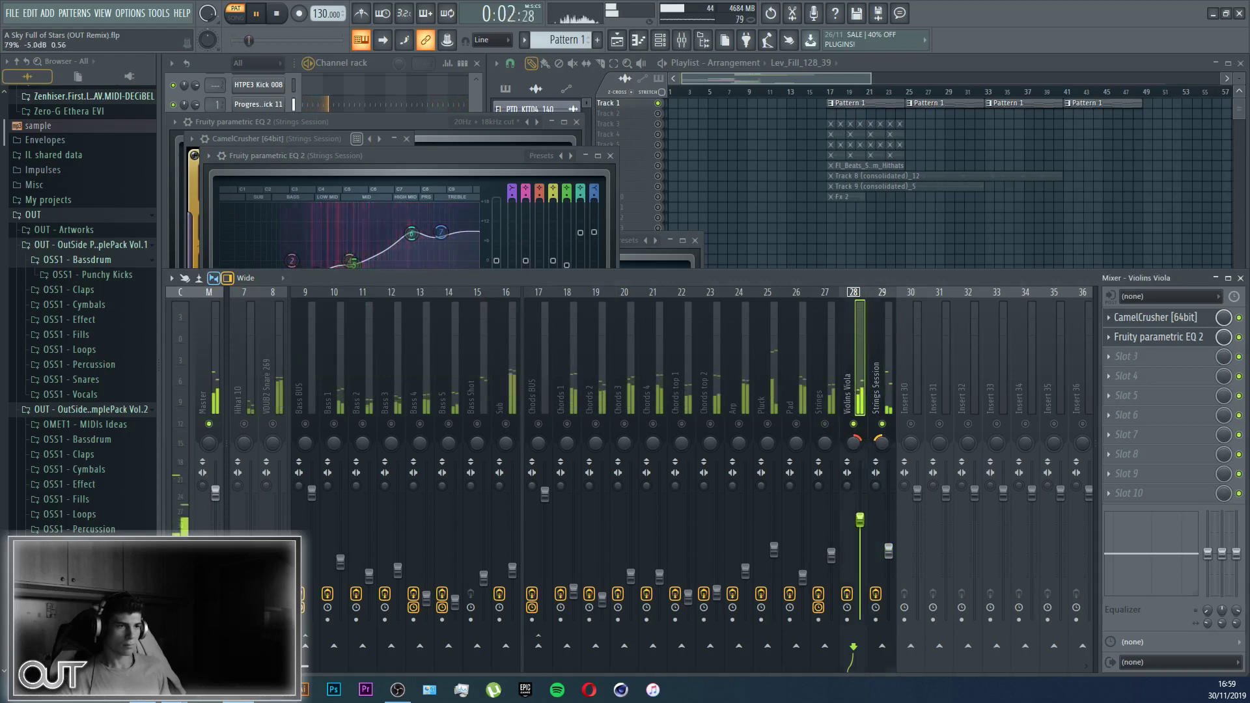
# Step: Add a second Fruity Parametric EQ 2 to Violins Viola, cutting lows with band 1, dipping band 5 and boosting bands 6 and 7
pyautogui.click(1108, 369)
pyautogui.click(797, 97)
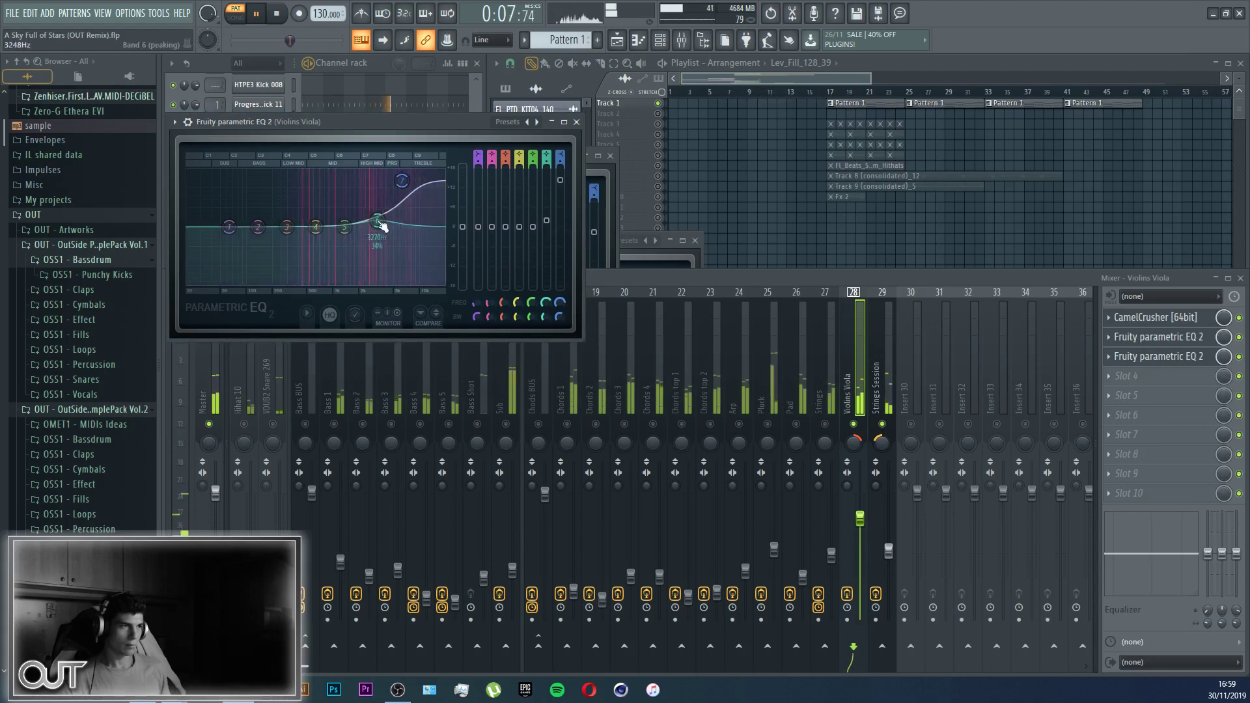
pyautogui.moveTo(378, 210); pyautogui.dragTo(405, 179)
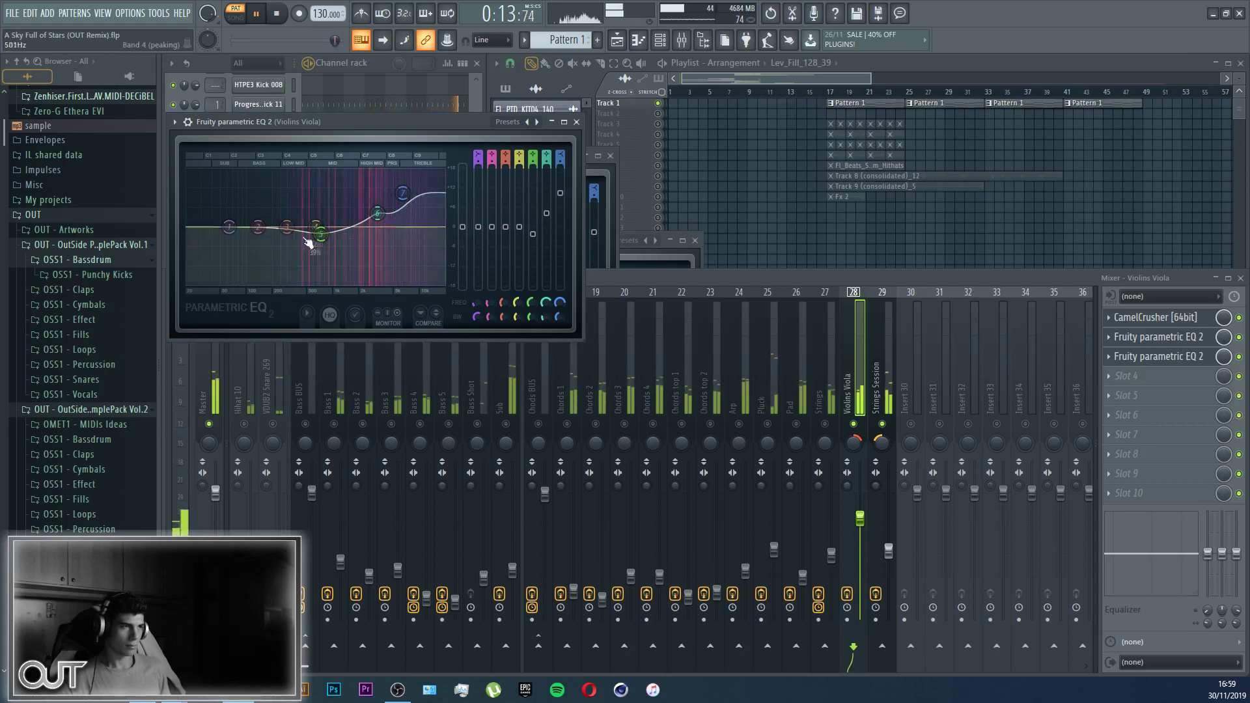
pyautogui.moveTo(229, 226); pyautogui.dragTo(260, 285)
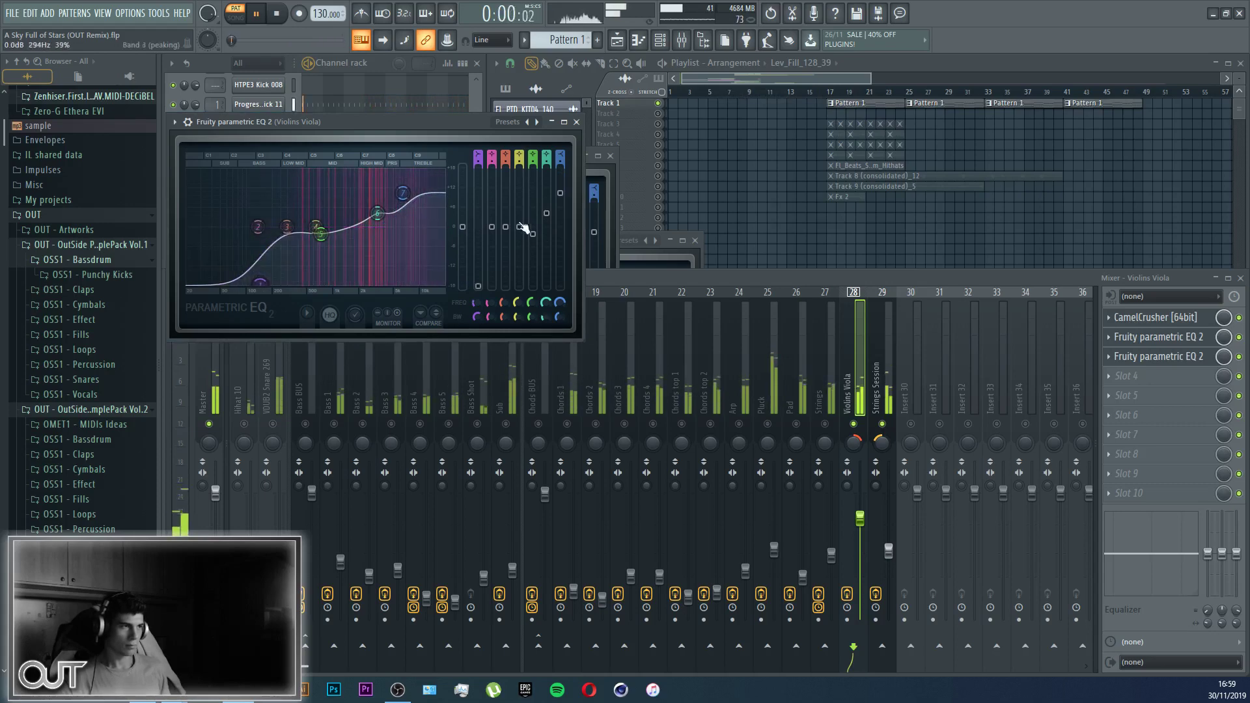
# Step: Close all open Fruity Parametric EQ 2 and CamelCrusher windows, including those of Violins Viola and Strings Session
pyautogui.click(577, 123)
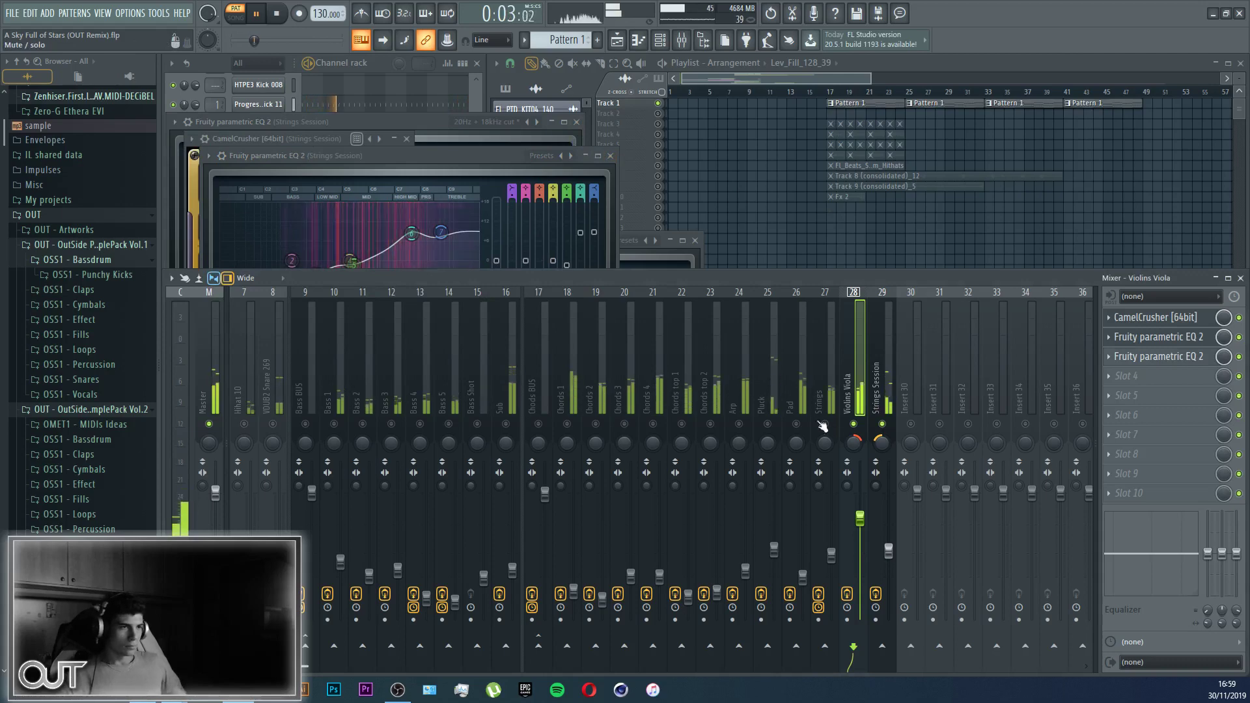
pyautogui.click(610, 155)
pyautogui.click(577, 123)
pyautogui.click(407, 139)
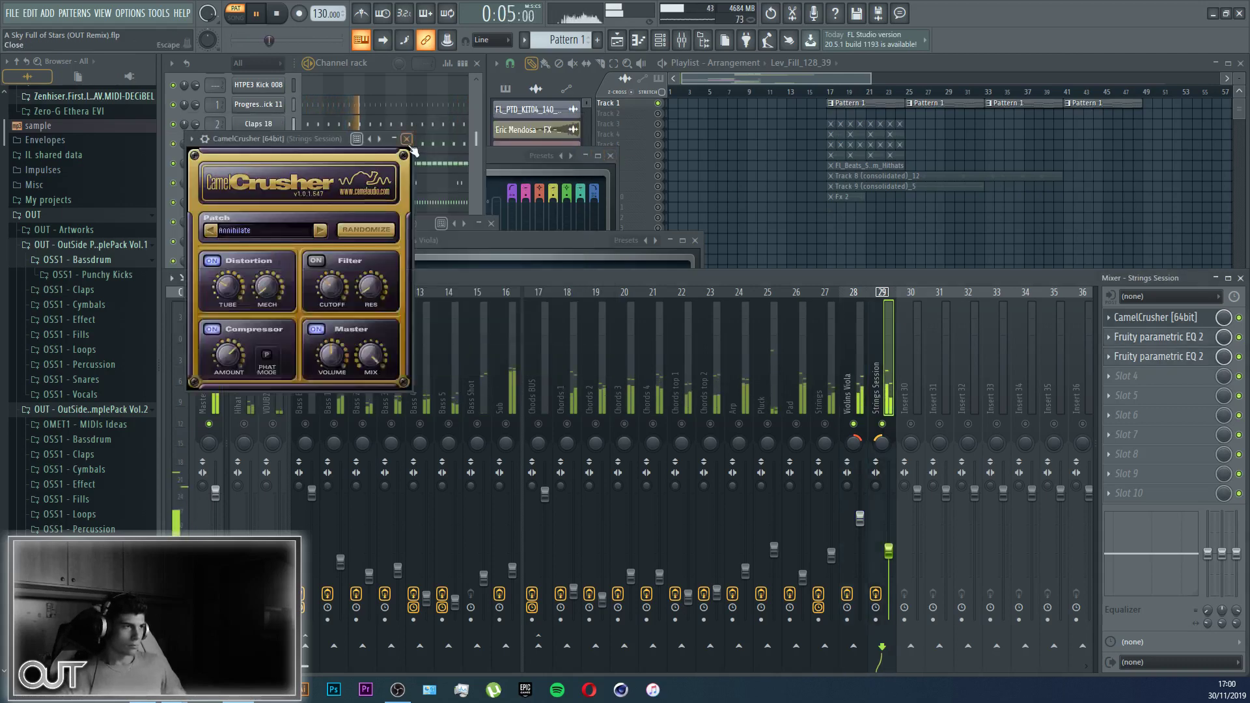
pyautogui.click(407, 139)
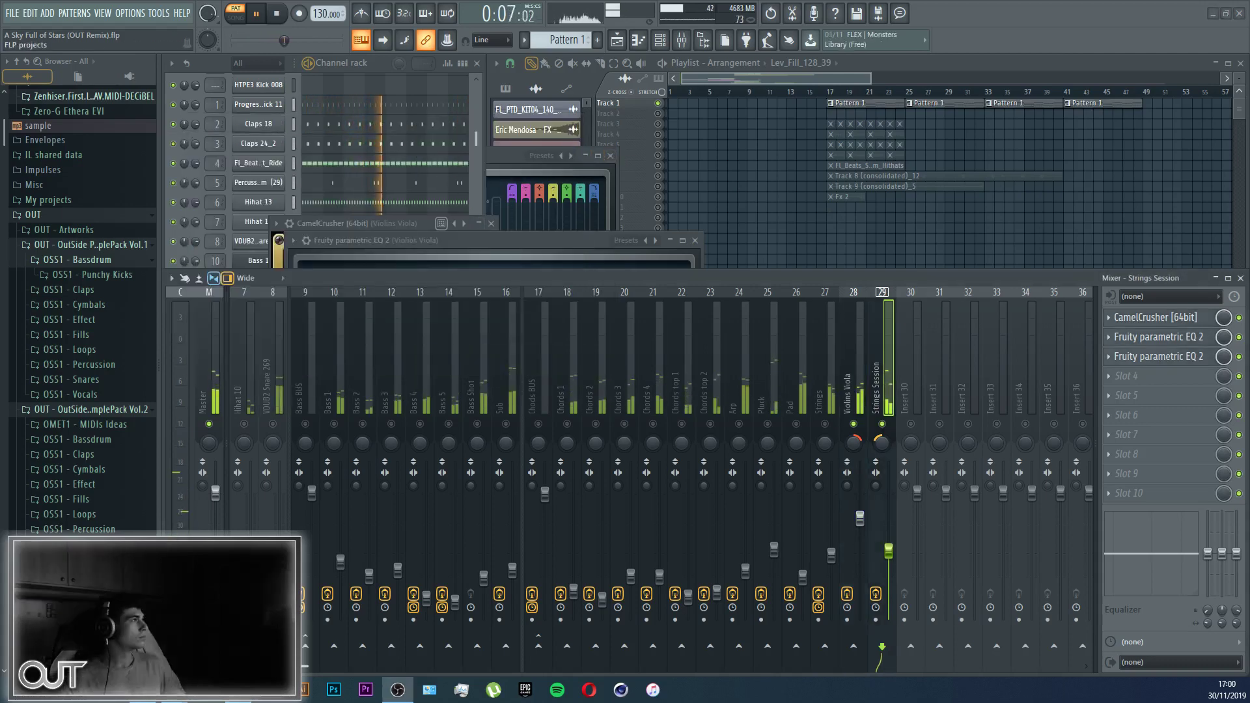
pyautogui.click(696, 240)
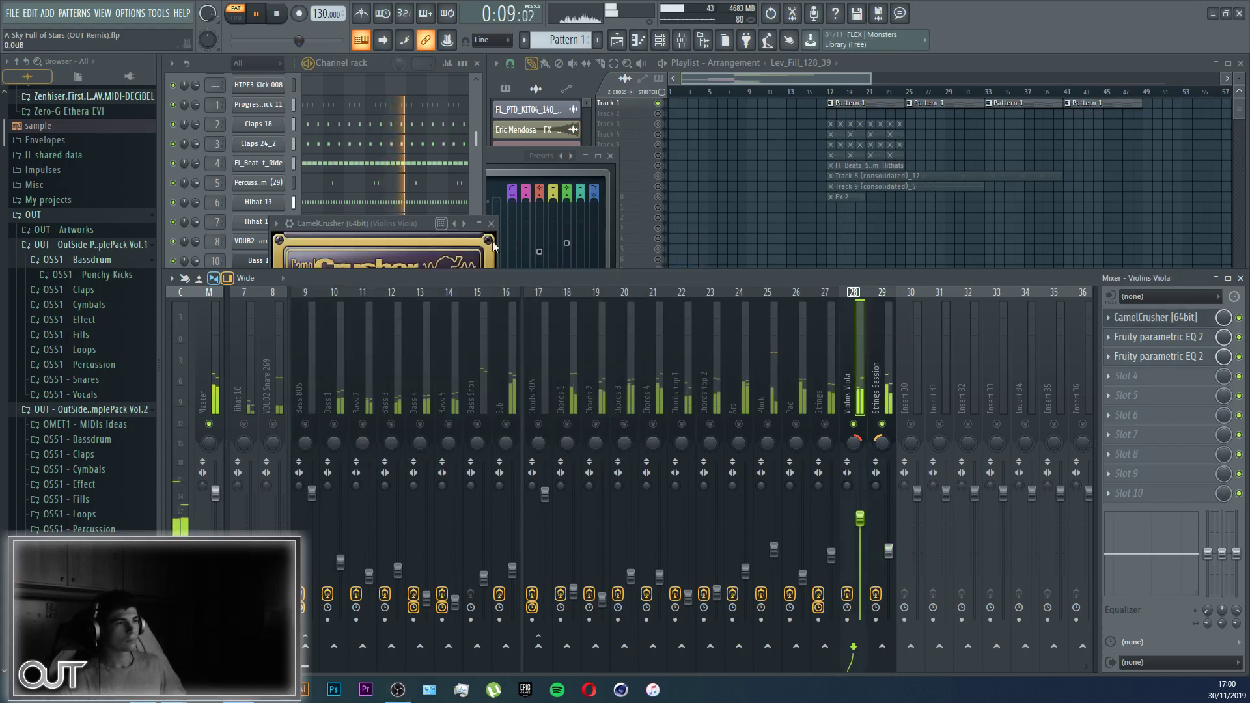
pyautogui.click(491, 224)
pyautogui.click(611, 155)
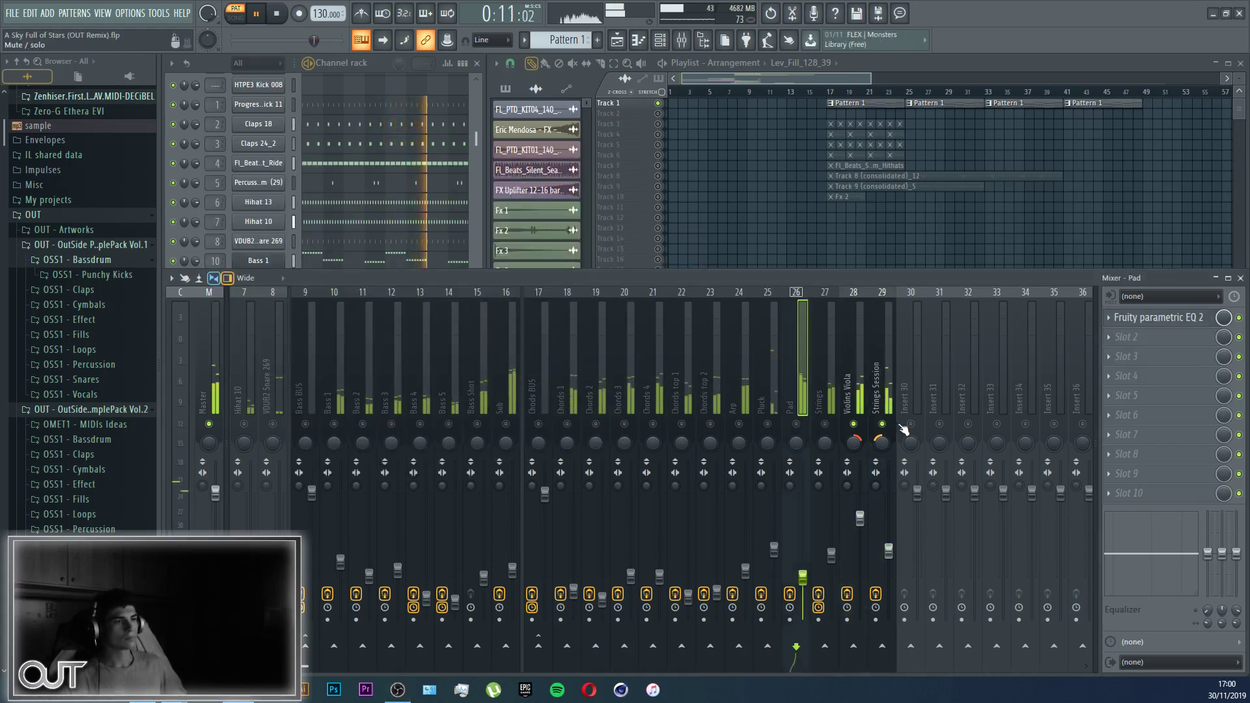
# Step: Unmute Strings, Pad, Chords BUS, Chords 1 to 4, both Chords top tracks and Arp, lowering Pad to -20.0 dB
pyautogui.click(825, 424)
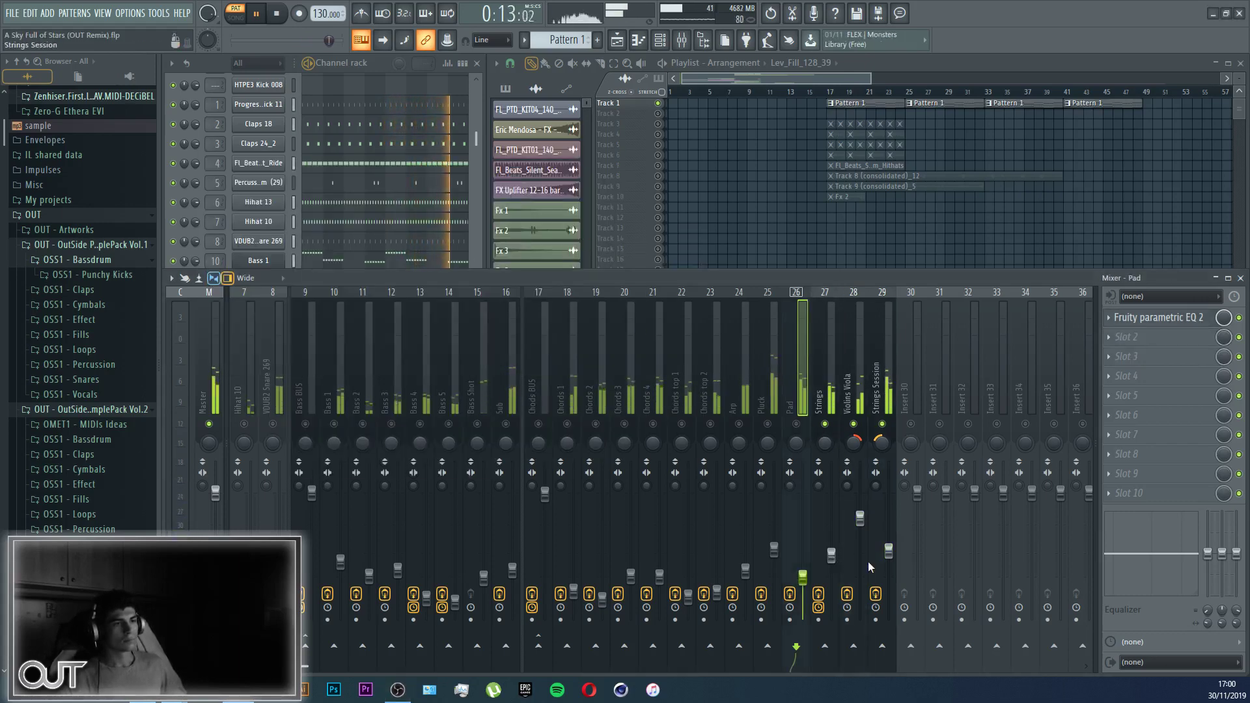
pyautogui.click(796, 424)
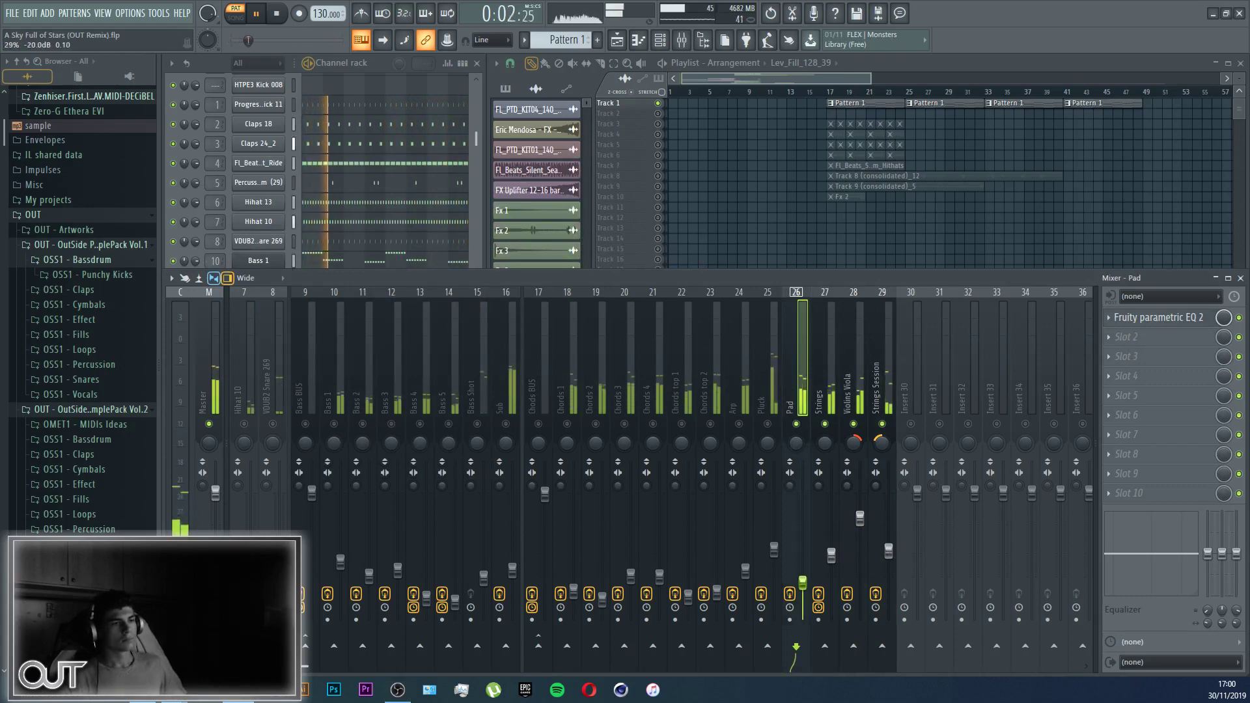
pyautogui.click(539, 424)
pyautogui.click(567, 424)
pyautogui.click(596, 424)
pyautogui.click(624, 424)
pyautogui.click(653, 424)
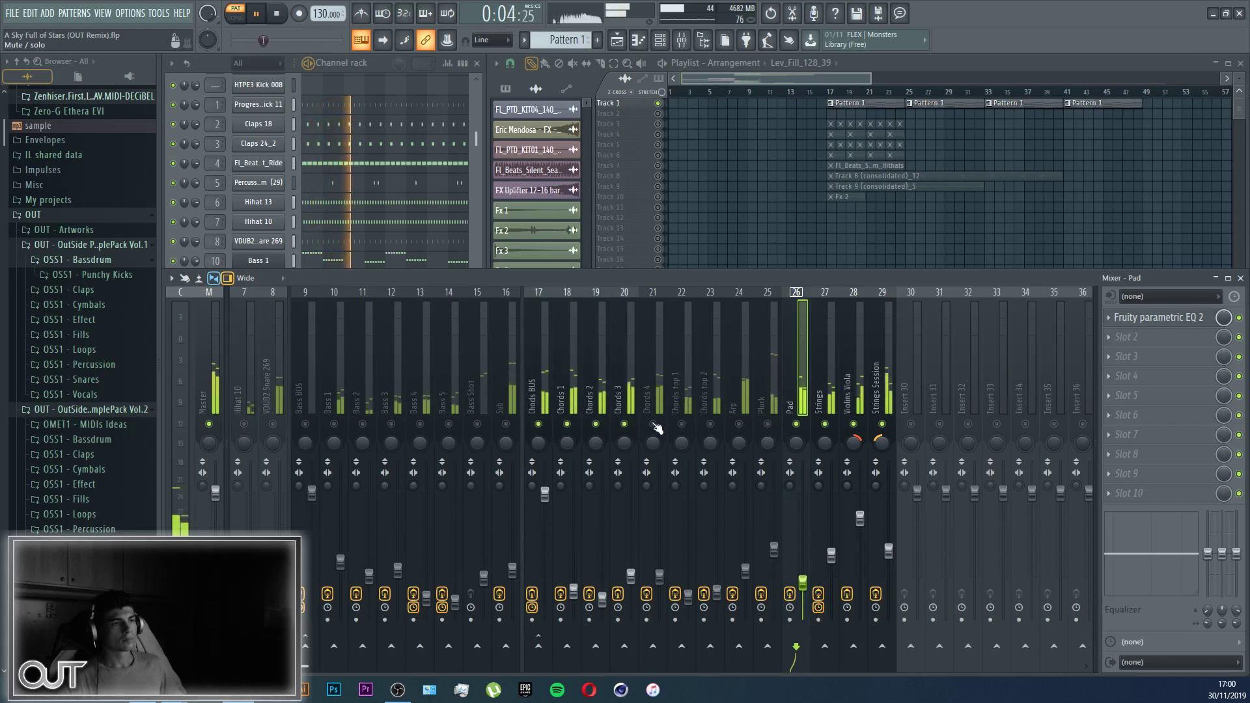
pyautogui.click(682, 424)
pyautogui.click(710, 424)
pyautogui.click(739, 424)
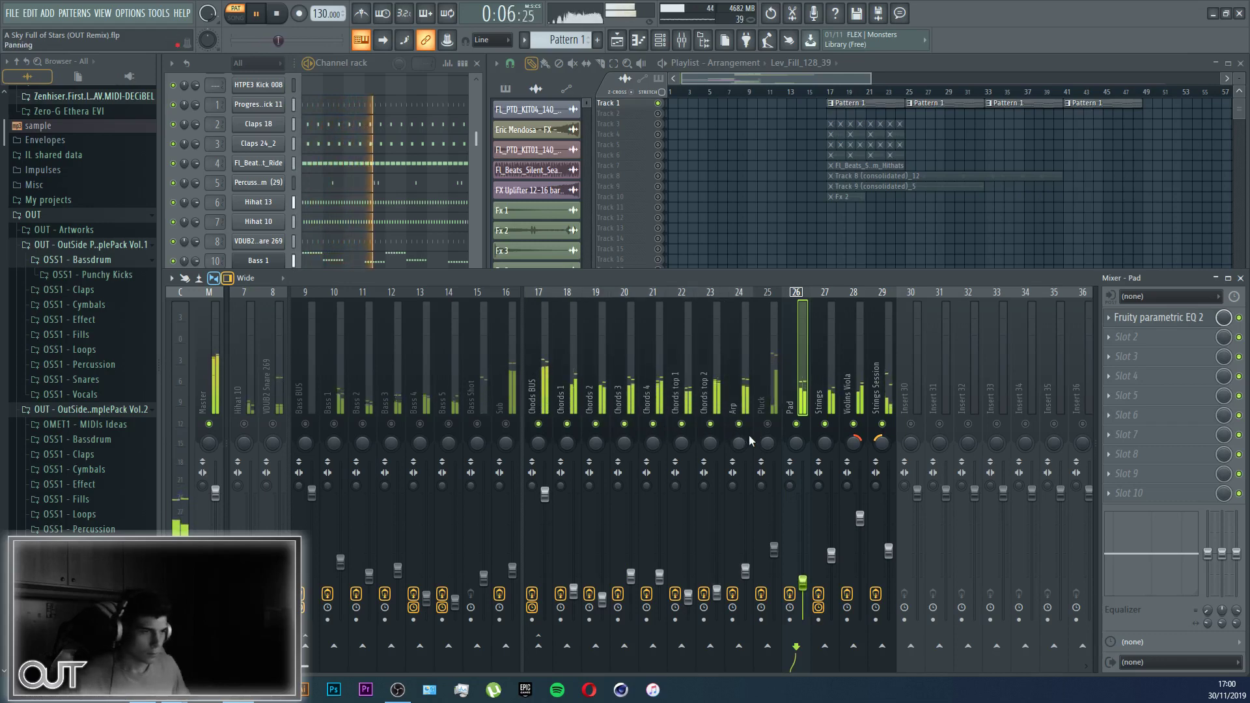
# Step: Raise the Arp volume to about -15.2 dB, then unmute Pluck and lower it to about -16.7 dB
pyautogui.click(746, 435)
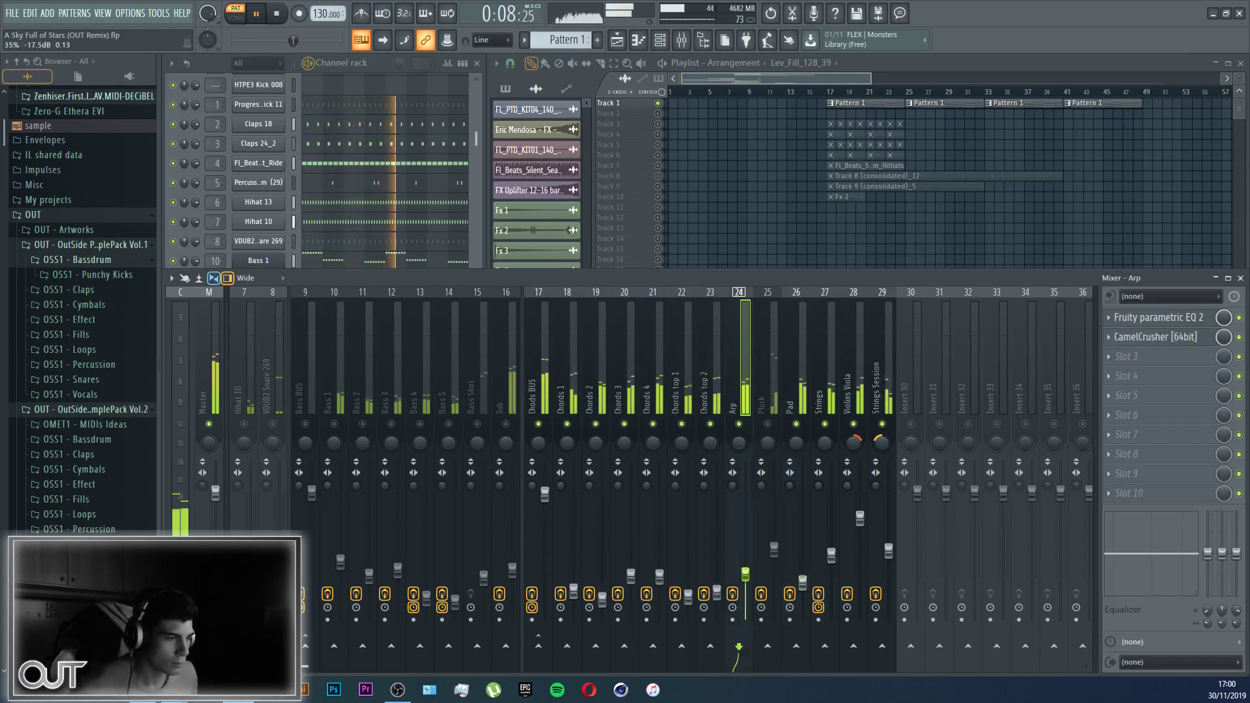
pyautogui.moveTo(746, 574); pyautogui.dragTo(746, 568)
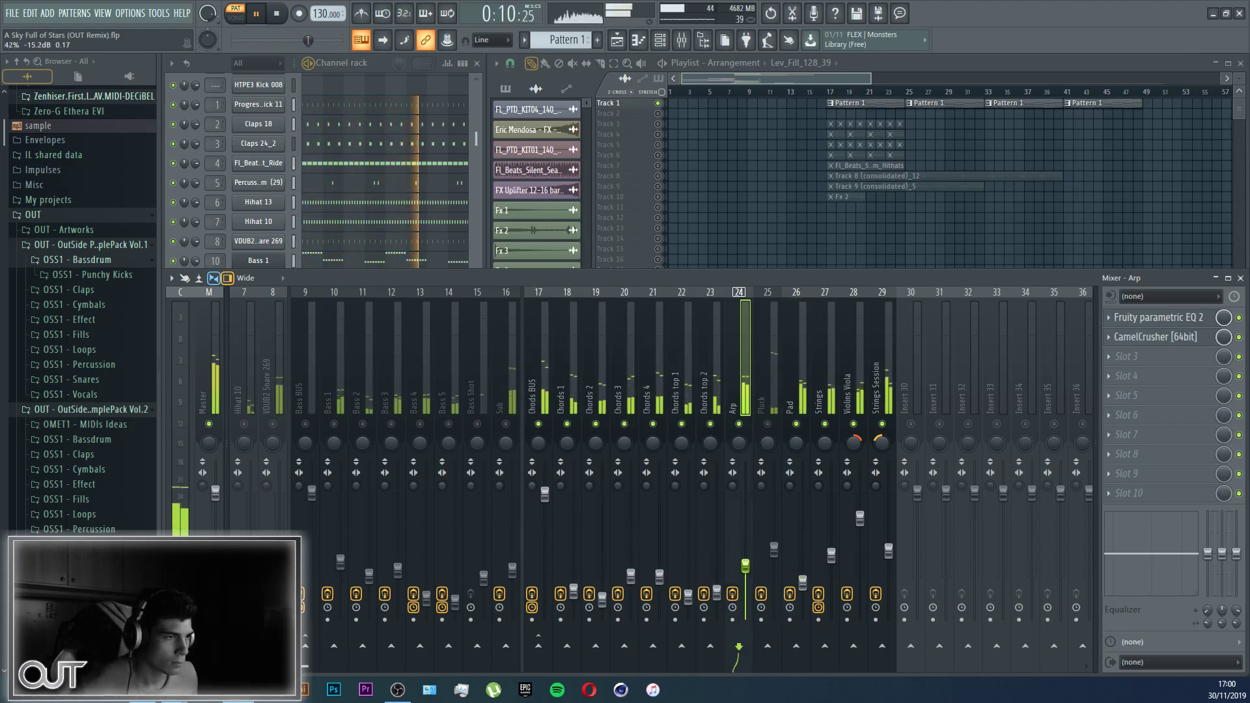
pyautogui.click(769, 425)
pyautogui.moveTo(777, 552); pyautogui.dragTo(778, 572)
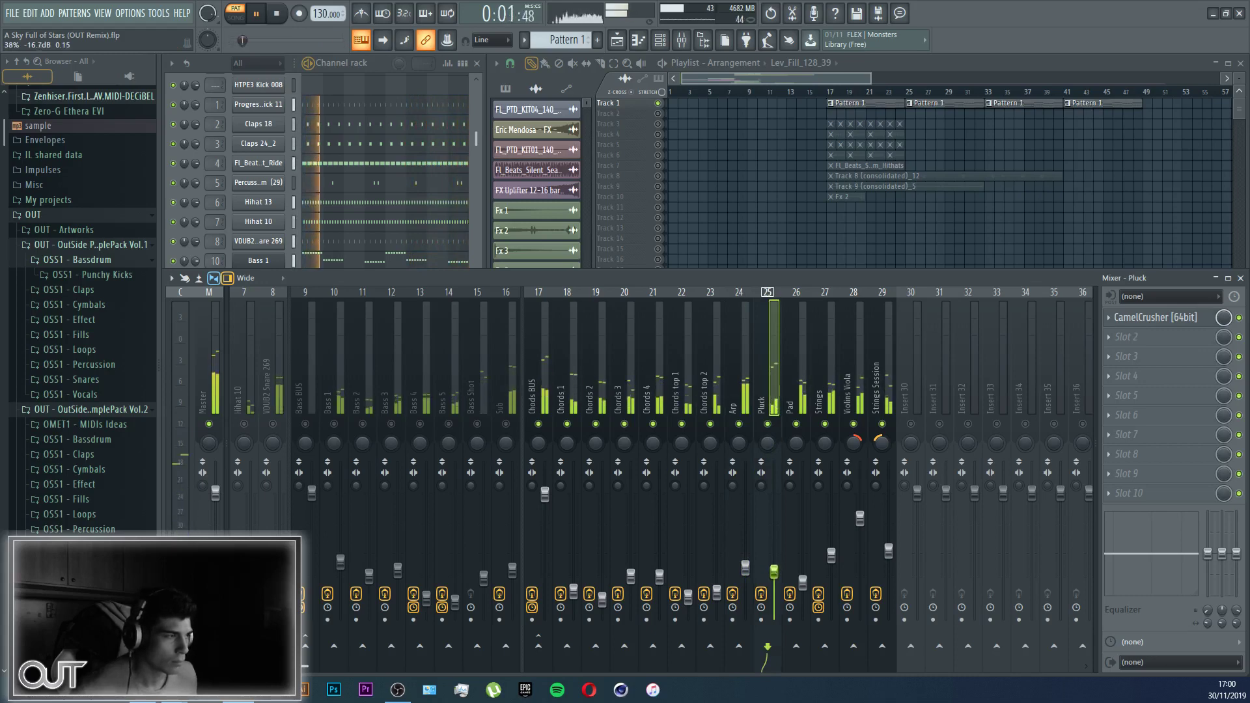
# Step: Solo the Bass Shot track and insert CamelCrusher [64bit] in its first effect slot with Phat Mode off
pyautogui.scroll(3, 586, 413)
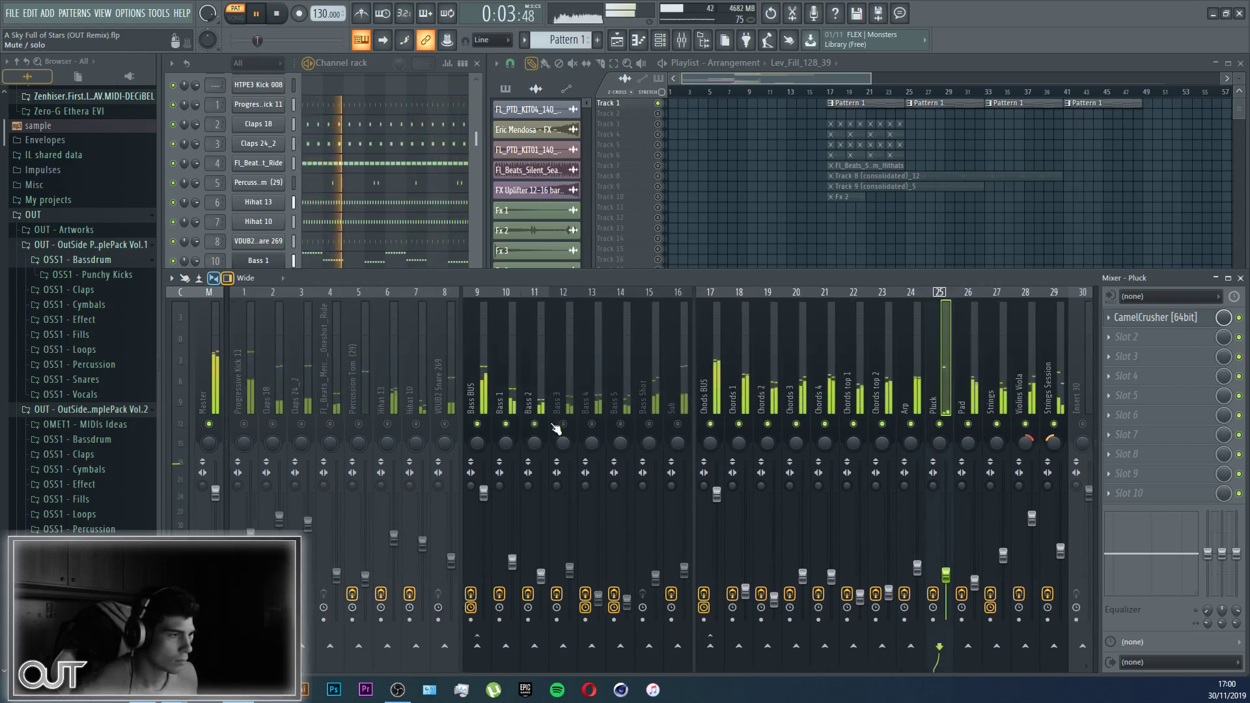
pyautogui.click(652, 396)
pyautogui.click(1146, 318)
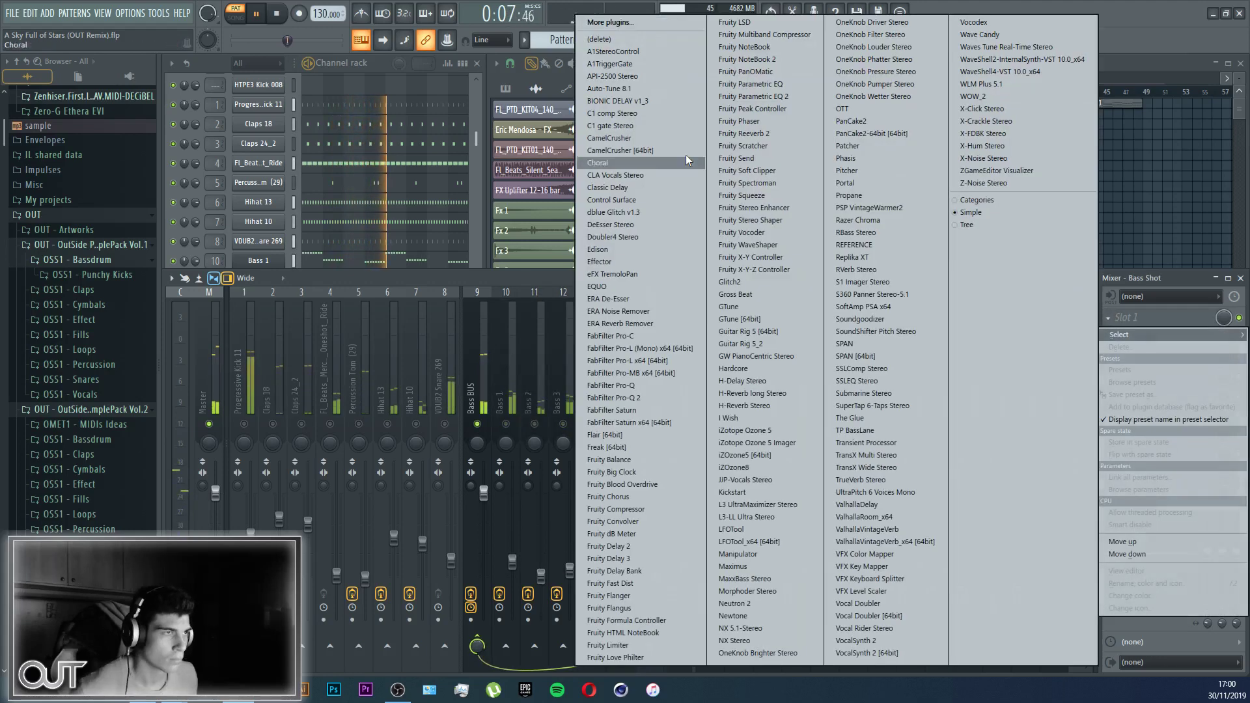
pyautogui.click(692, 151)
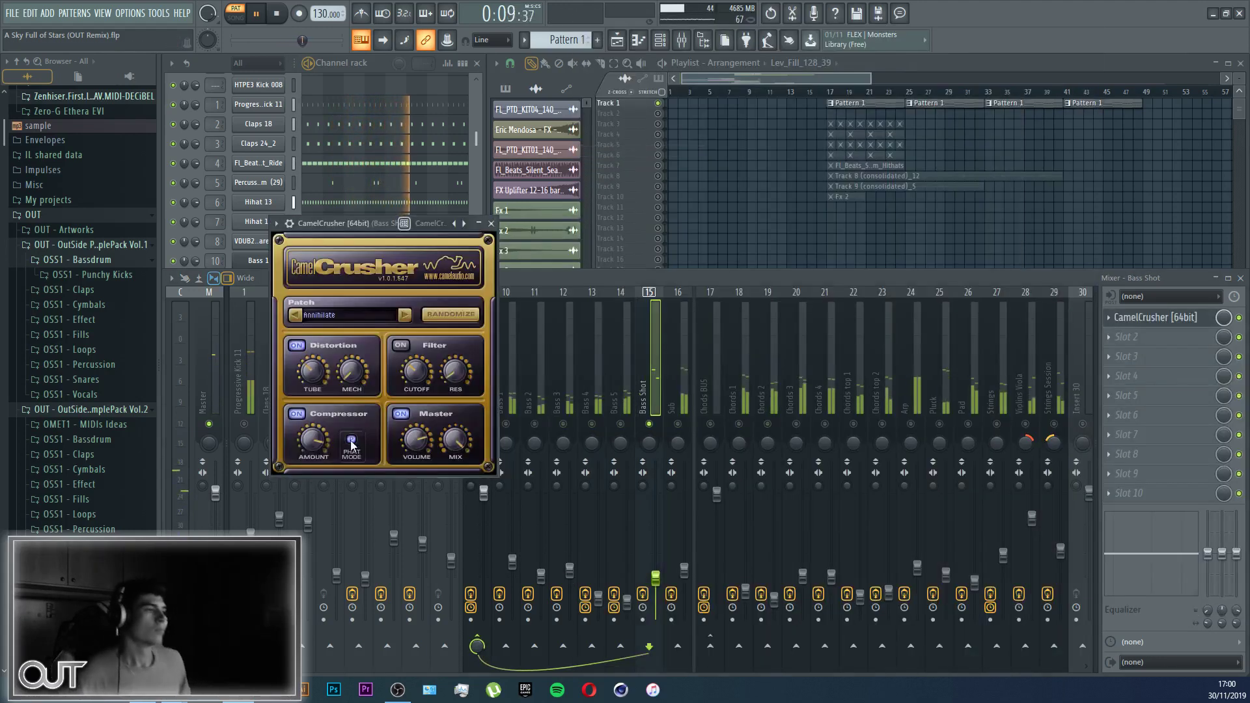
pyautogui.click(351, 442)
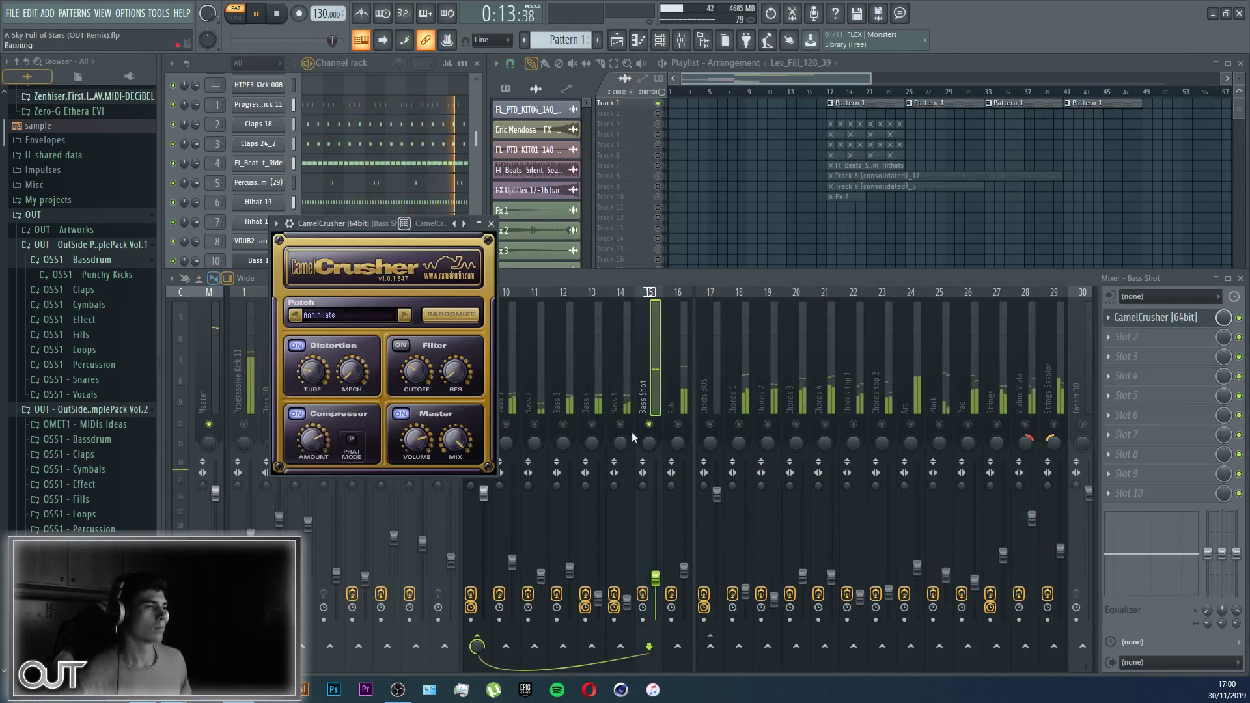
pyautogui.press('Escape')
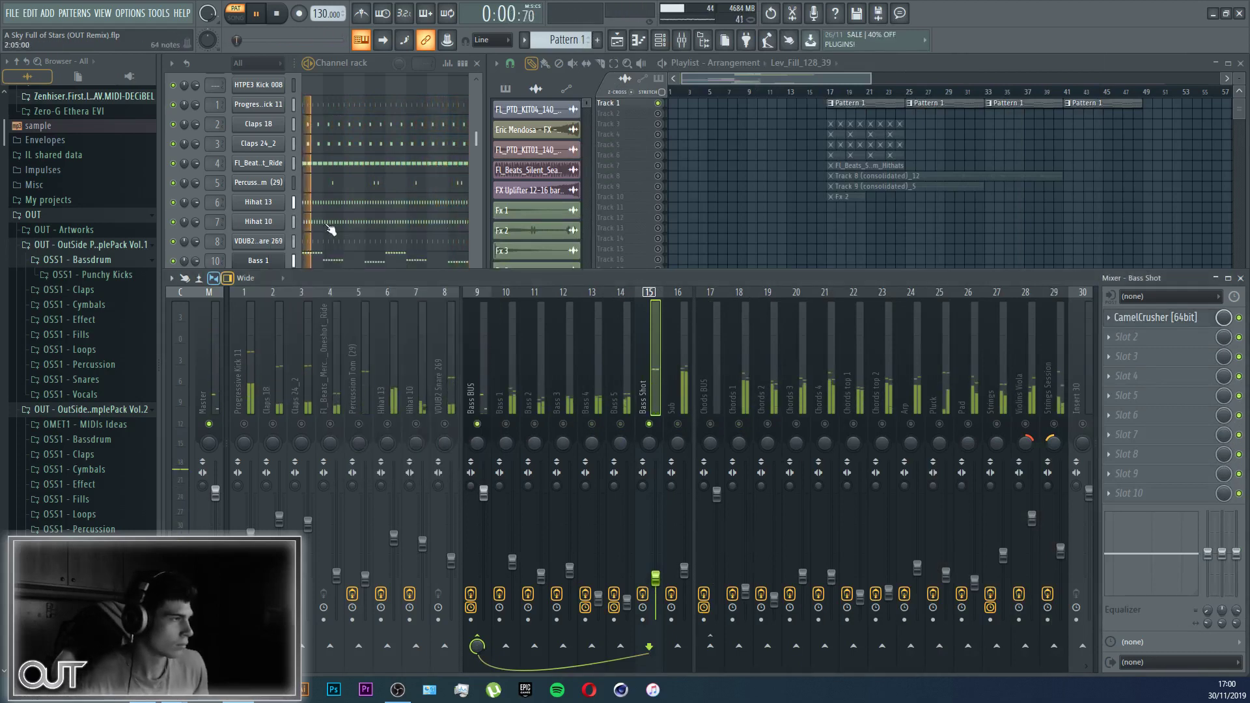
# Step: Raise the delay wet level in Bass Shot's Spire synth, enable ping-pong and set the left delay time to 1/4
pyautogui.click(469, 157)
pyautogui.click(267, 360)
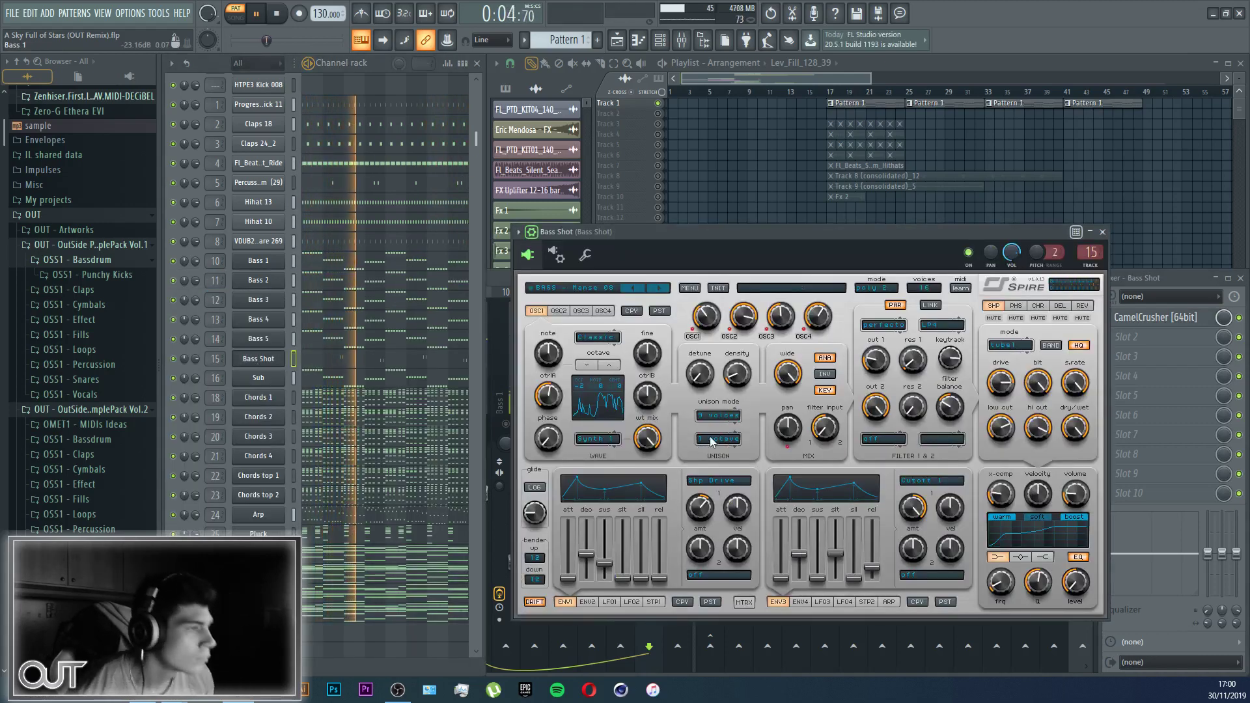
pyautogui.click(1061, 306)
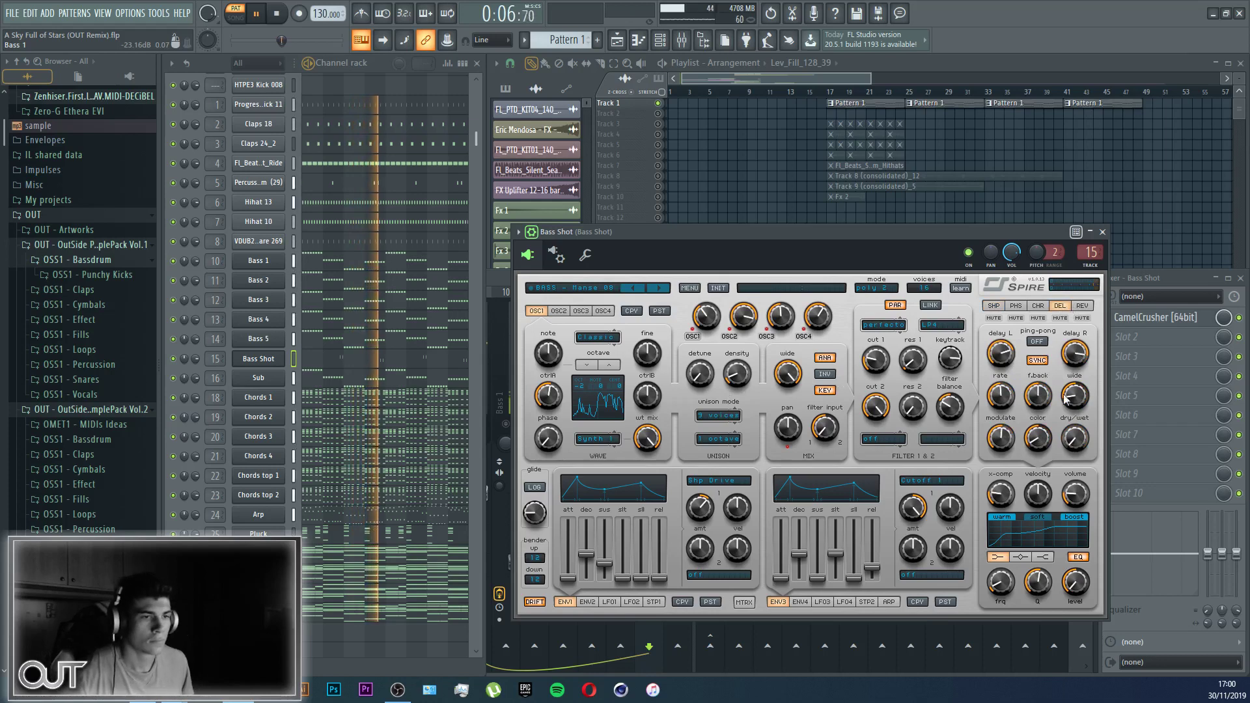
pyautogui.moveTo(1073, 421); pyautogui.dragTo(1092, 315)
pyautogui.click(1037, 341)
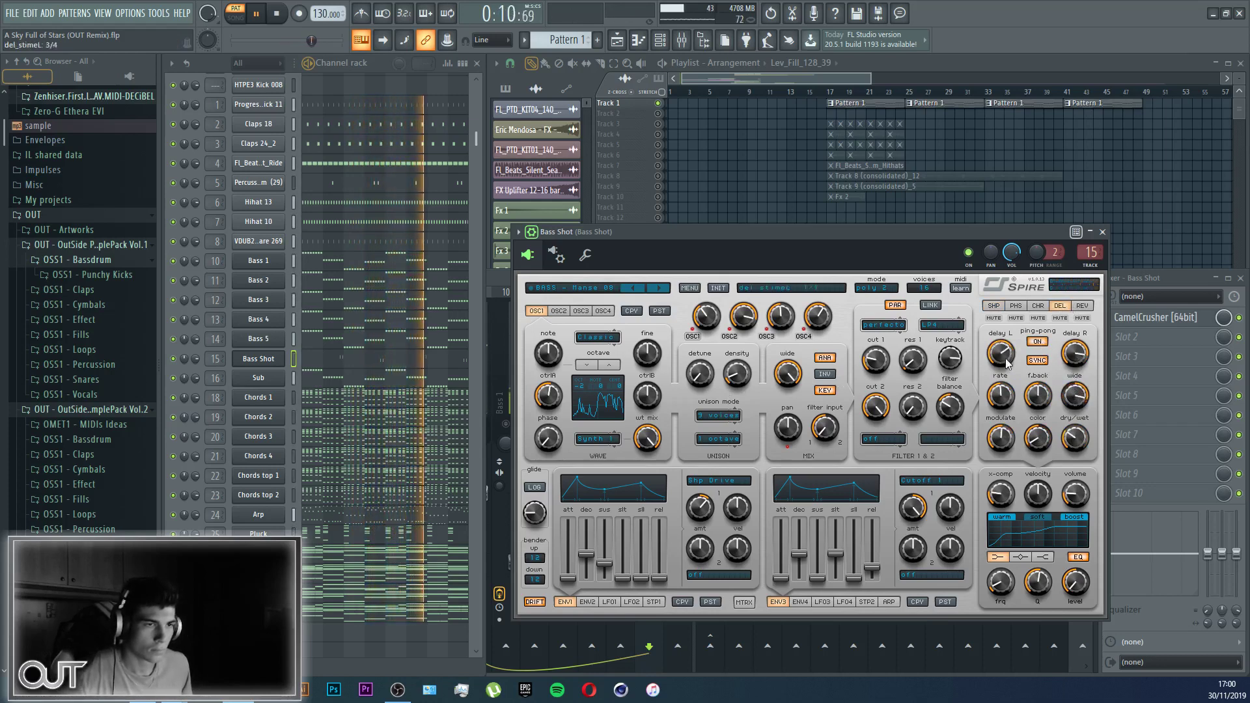
pyautogui.moveTo(1069, 369); pyautogui.dragTo(1007, 356)
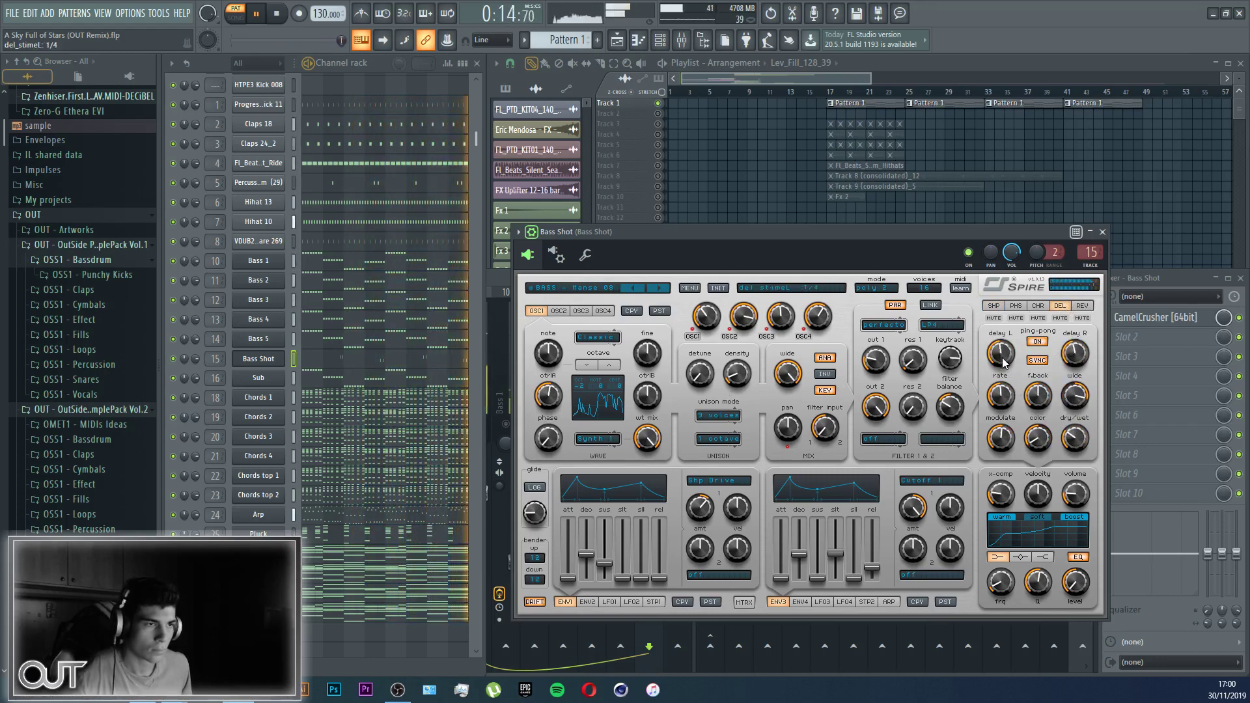
# Step: Adjust the rate, modulate and color of Bass Shot's Spire delay, and set its wet level to 105
pyautogui.moveTo(889, 236); pyautogui.dragTo(852, 227)
pyautogui.moveTo(1001, 394); pyautogui.dragTo(1036, 380)
pyautogui.moveTo(1002, 428); pyautogui.dragTo(1005, 426)
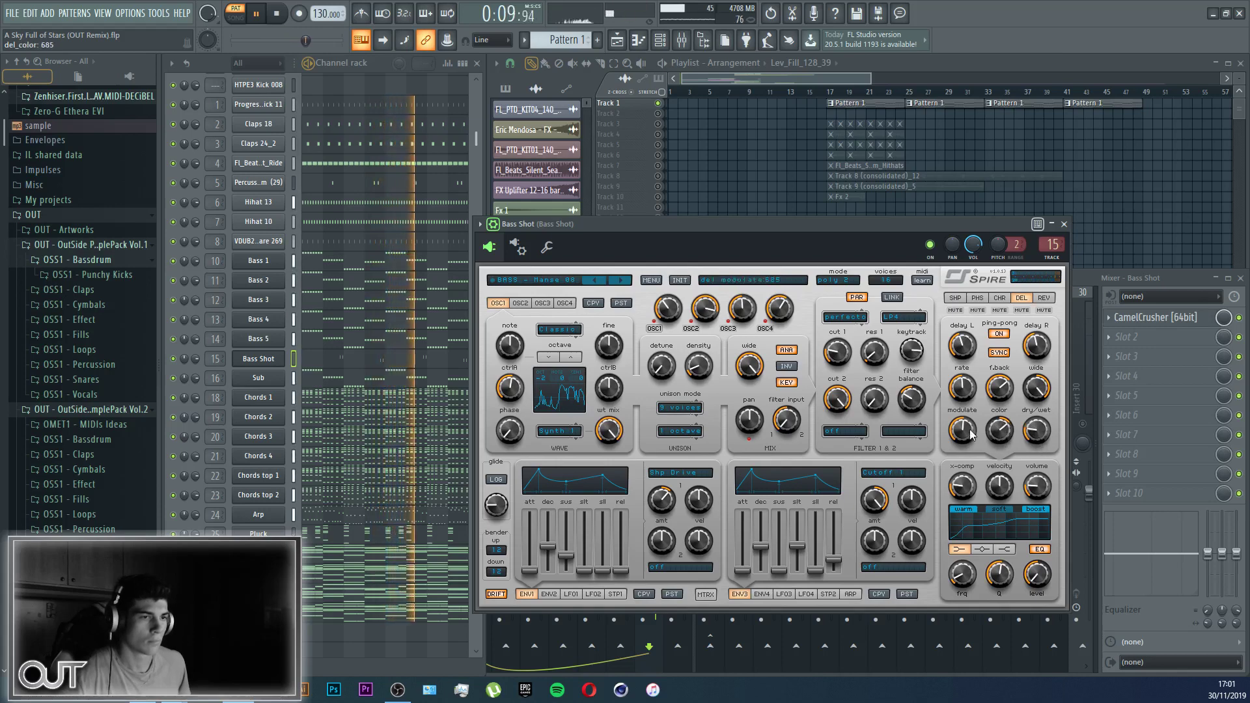
pyautogui.moveTo(970, 405); pyautogui.dragTo(1003, 409)
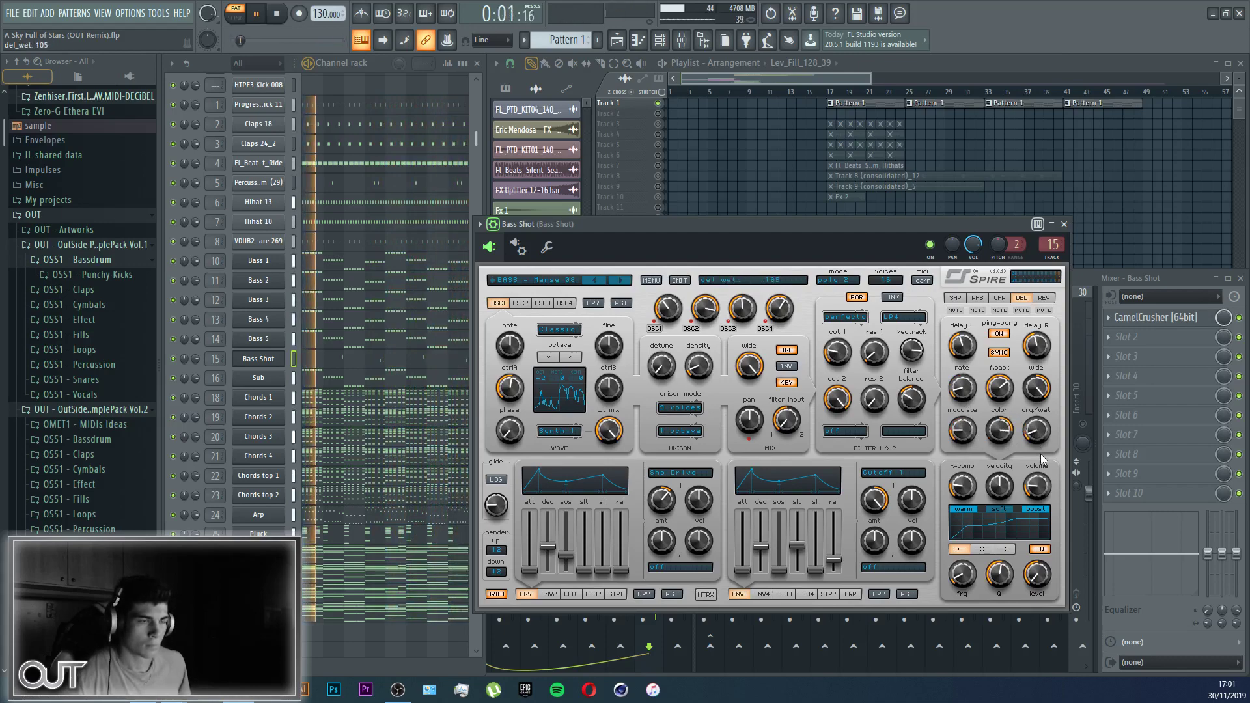
pyautogui.press('Escape')
# Step: Add Fruity Parametric EQ 2 to Bass Shot, cutting lows with band 1 and boosting bands 5, 6 and 7 while playing from bar 18
pyautogui.click(1121, 336)
pyautogui.moveTo(1119, 354)
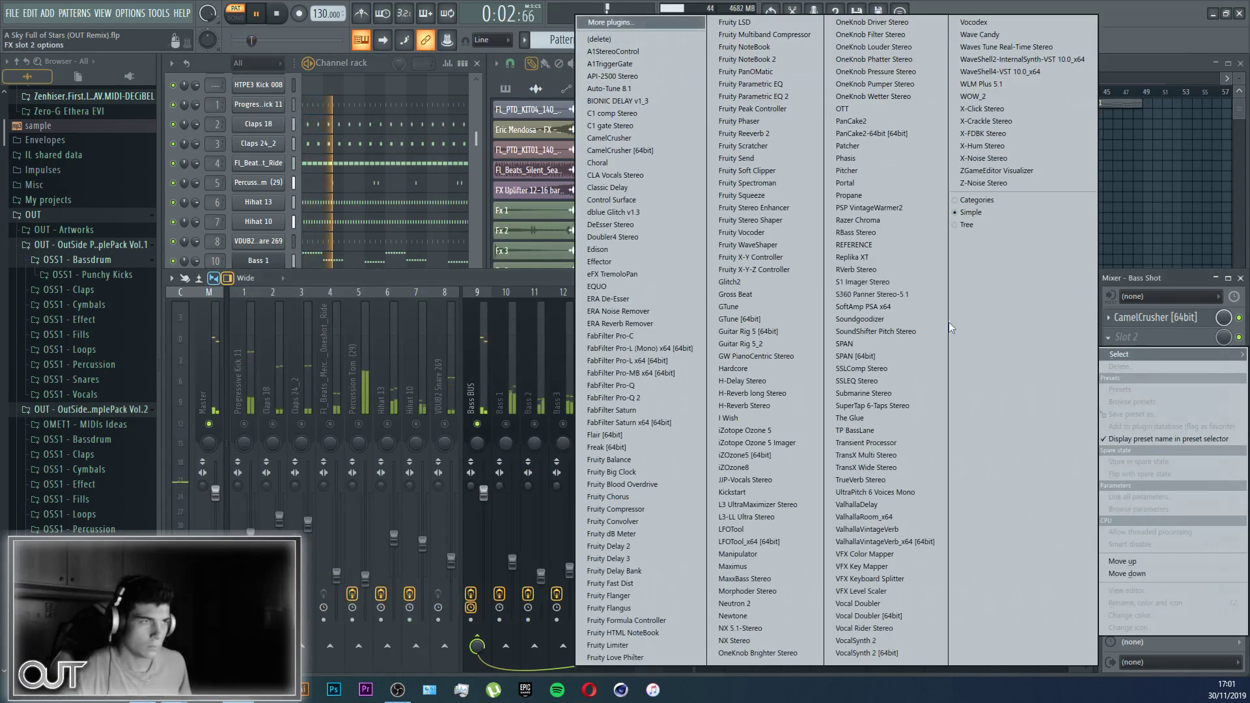
pyautogui.click(800, 96)
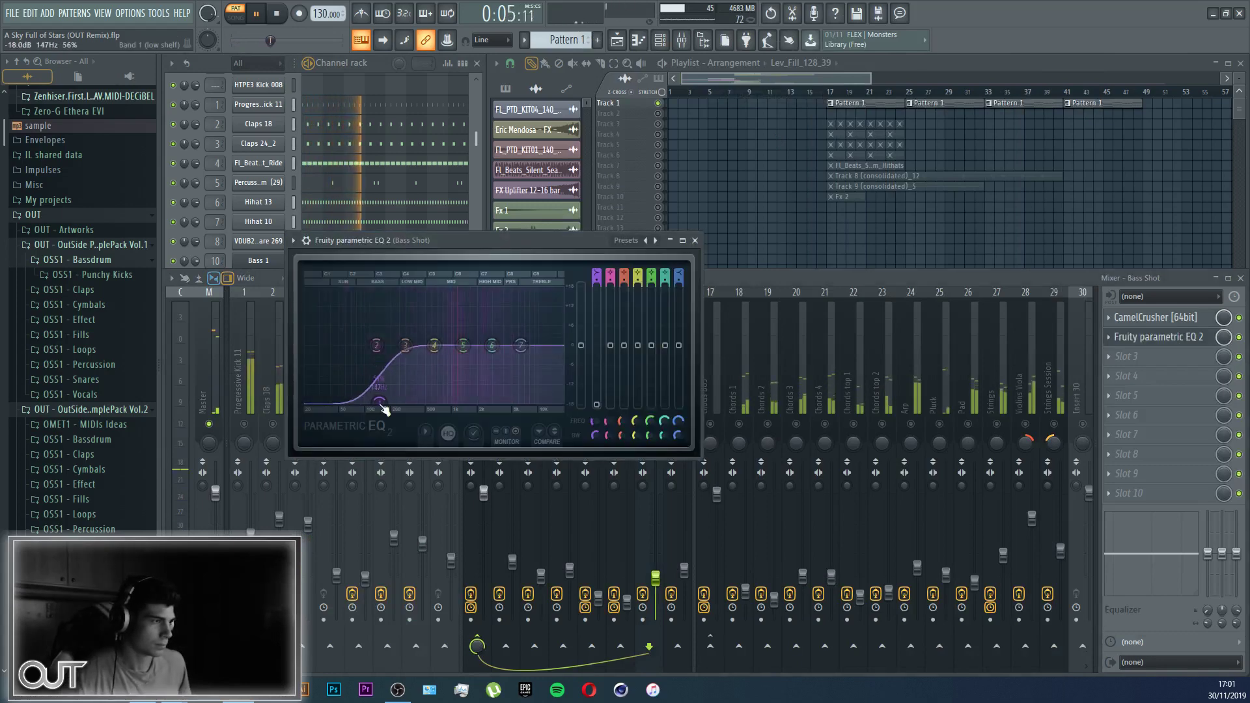
pyautogui.click(838, 94)
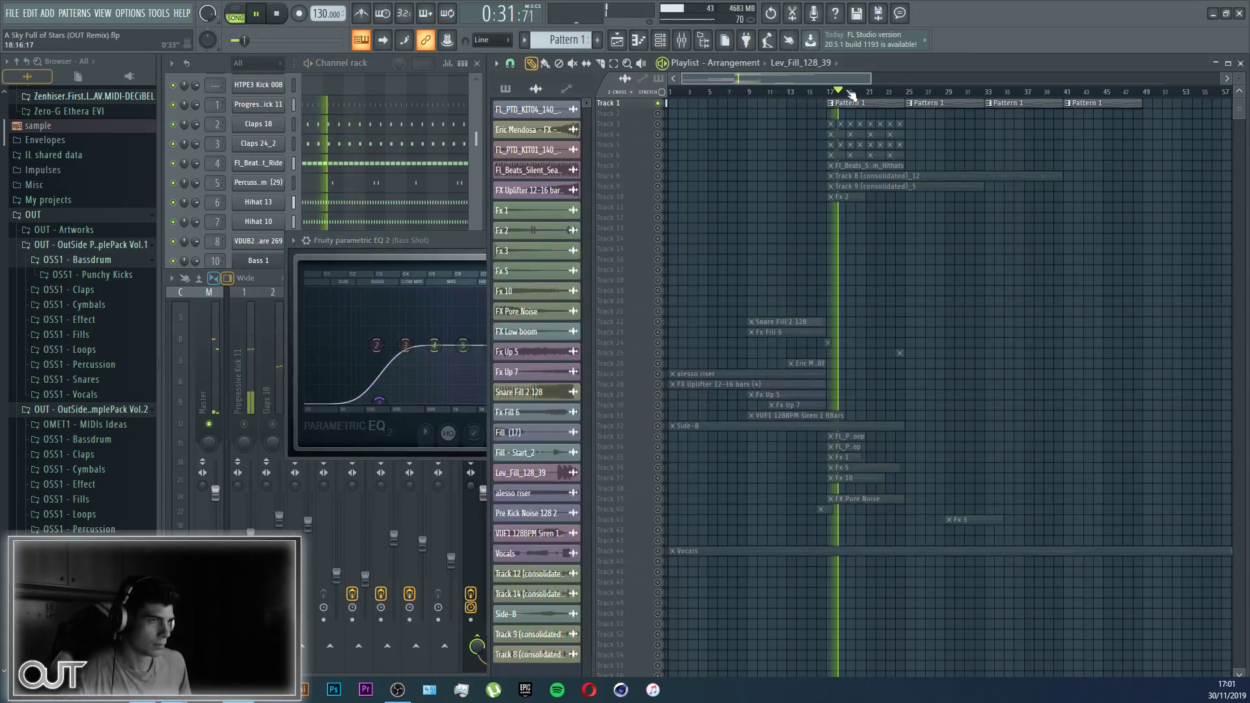
pyautogui.scroll(3, 846, 92)
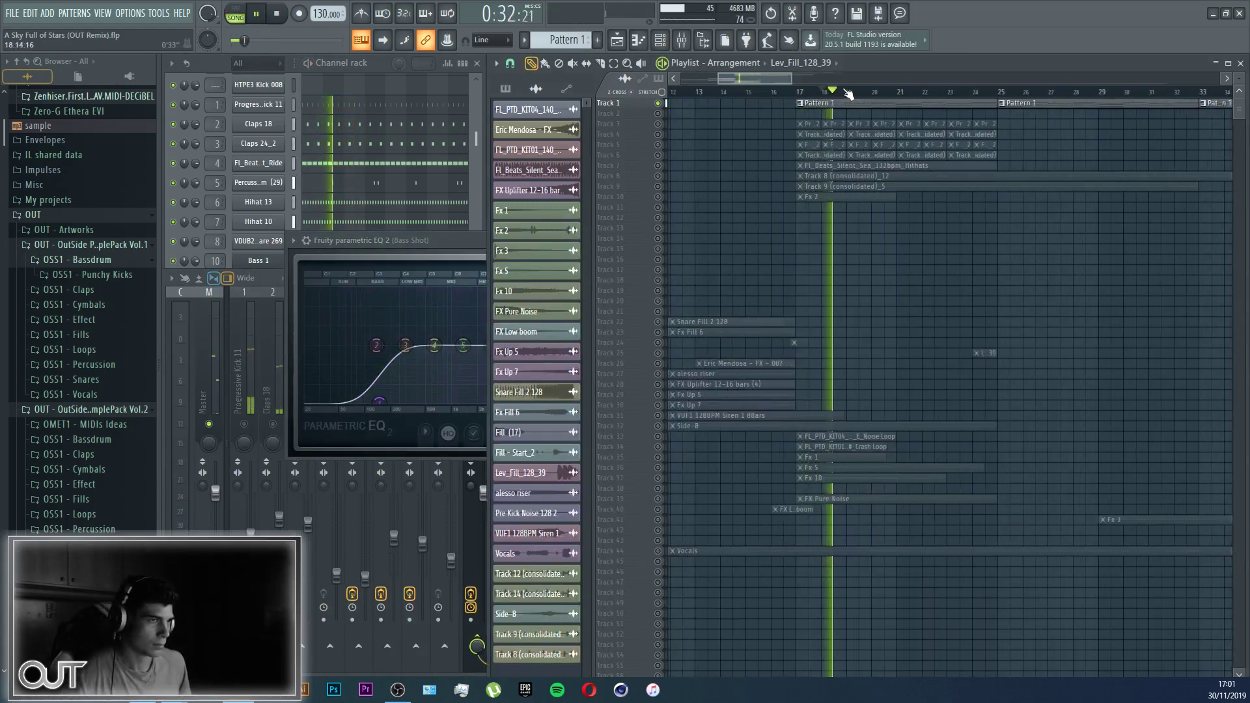
pyautogui.click(458, 245)
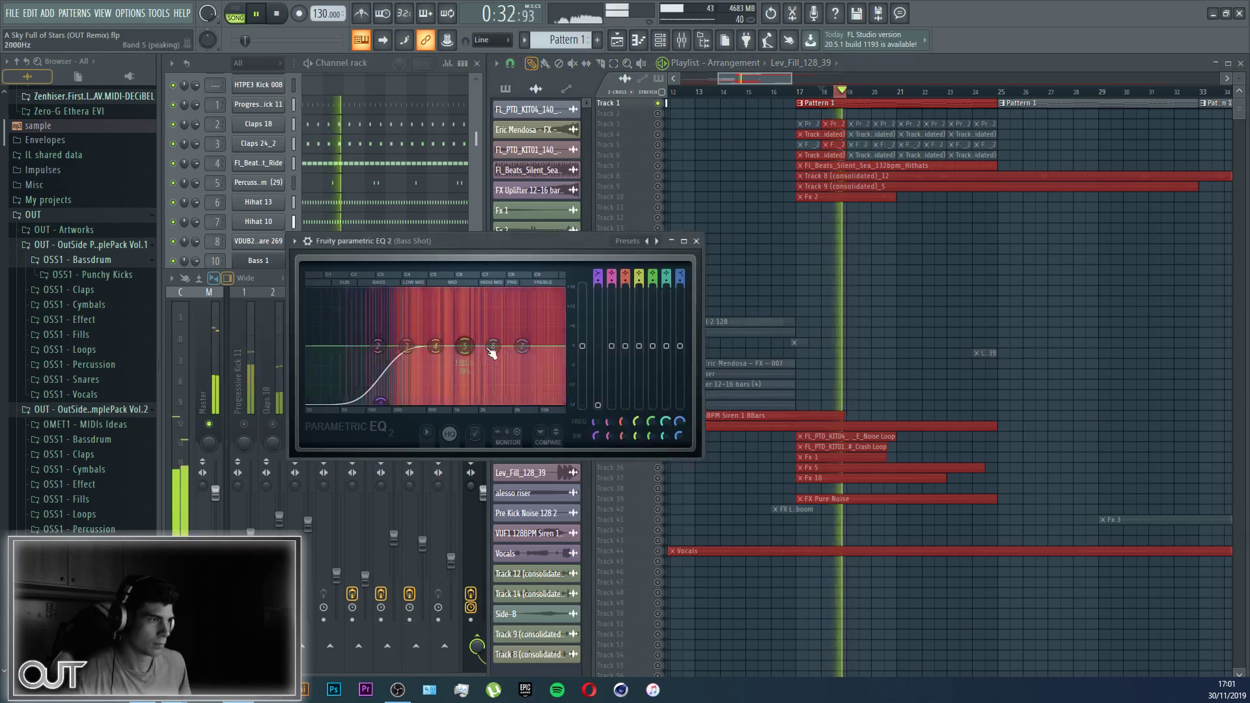
pyautogui.moveTo(523, 347); pyautogui.dragTo(417, 332)
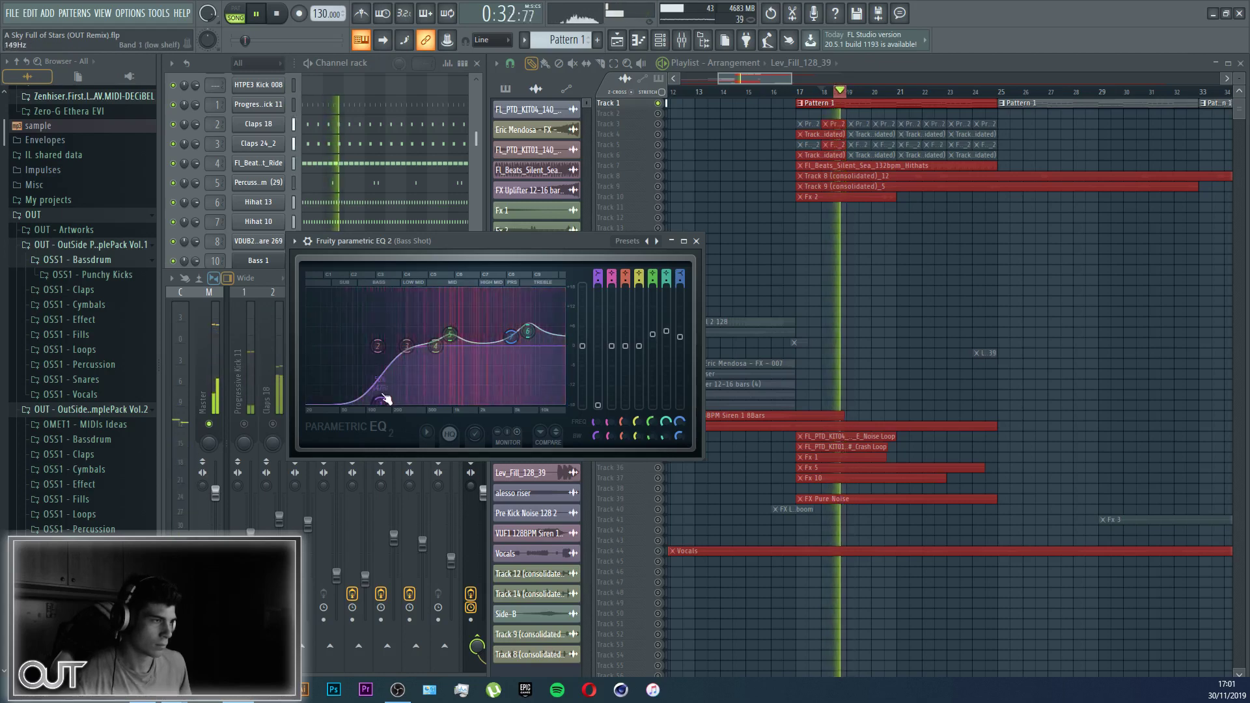
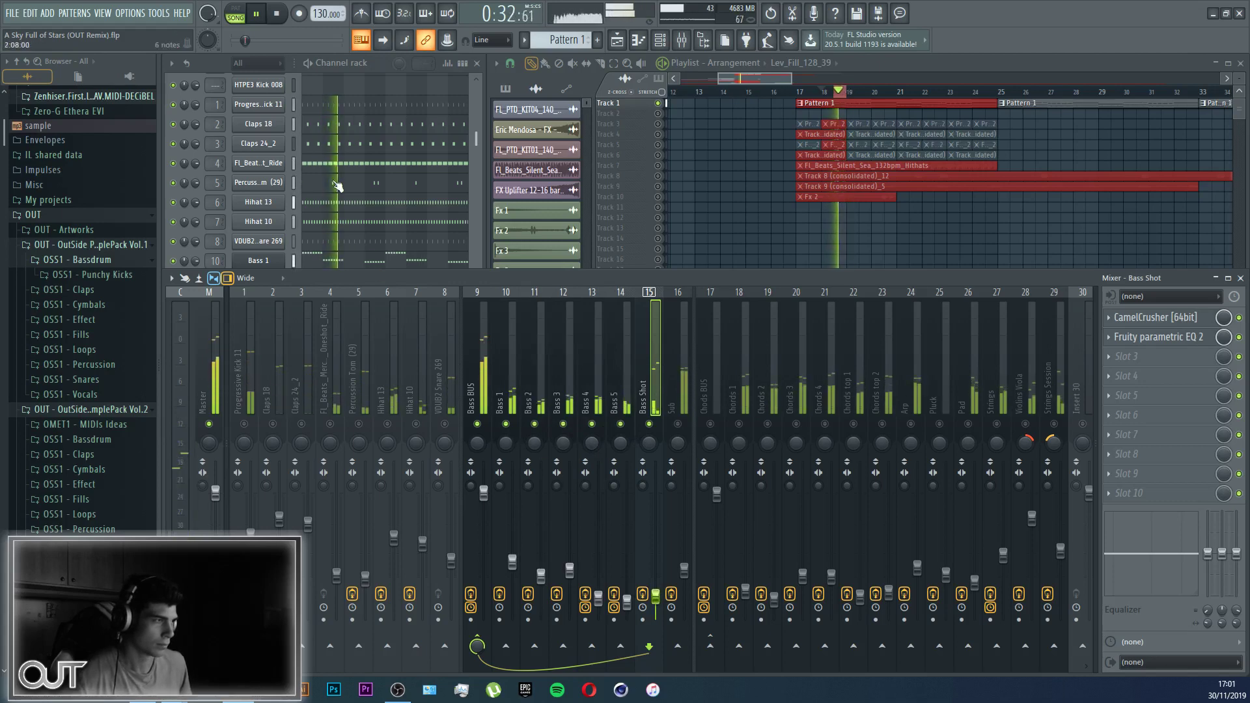
# Step: Open Bass Shot's piano roll, select all its notes and lengthen them slightly
pyautogui.click(473, 205)
pyautogui.click(343, 299)
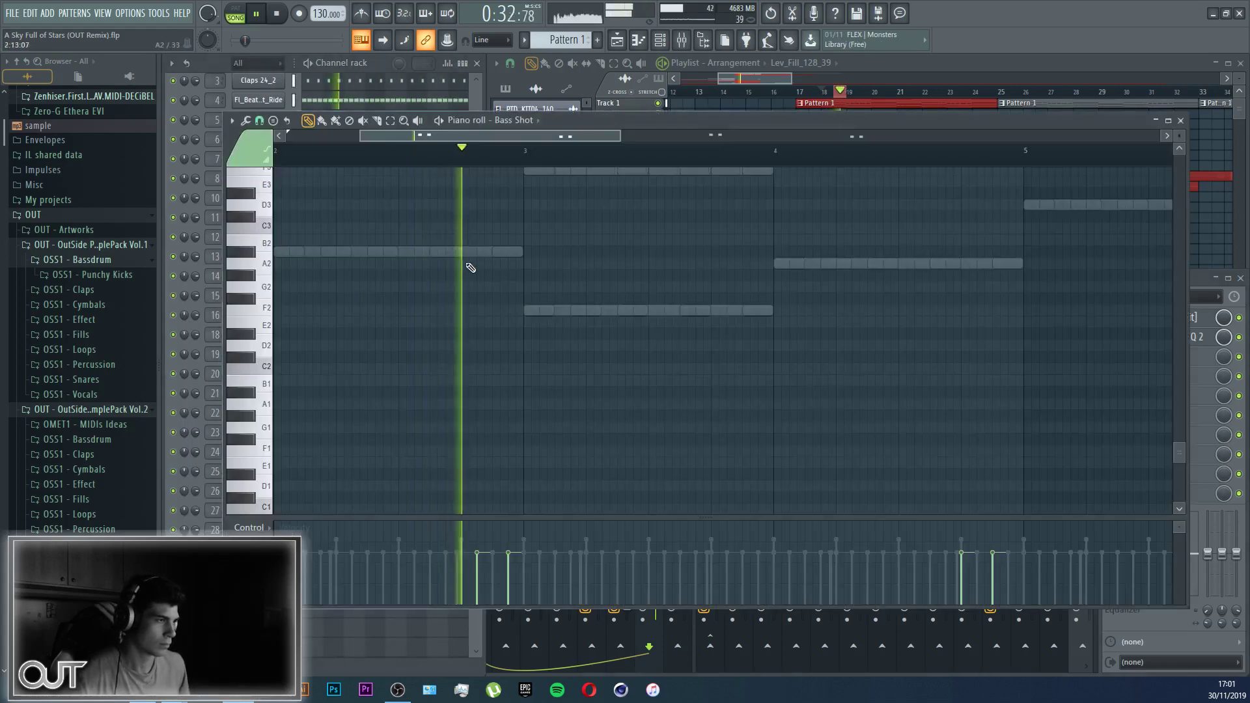
pyautogui.scroll(-1, 484, 223)
pyautogui.scroll(1, 494, 221)
pyautogui.hotkey('ctrl', 'a')
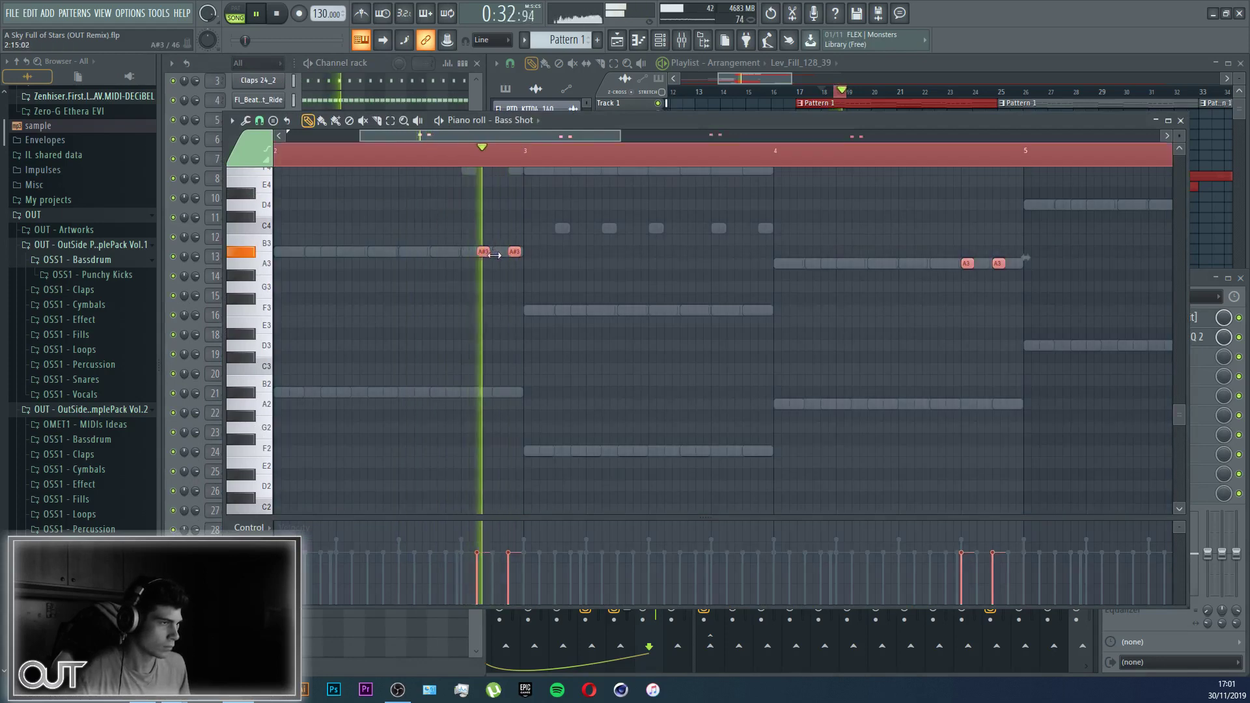
pyautogui.moveTo(497, 255); pyautogui.dragTo(499, 255)
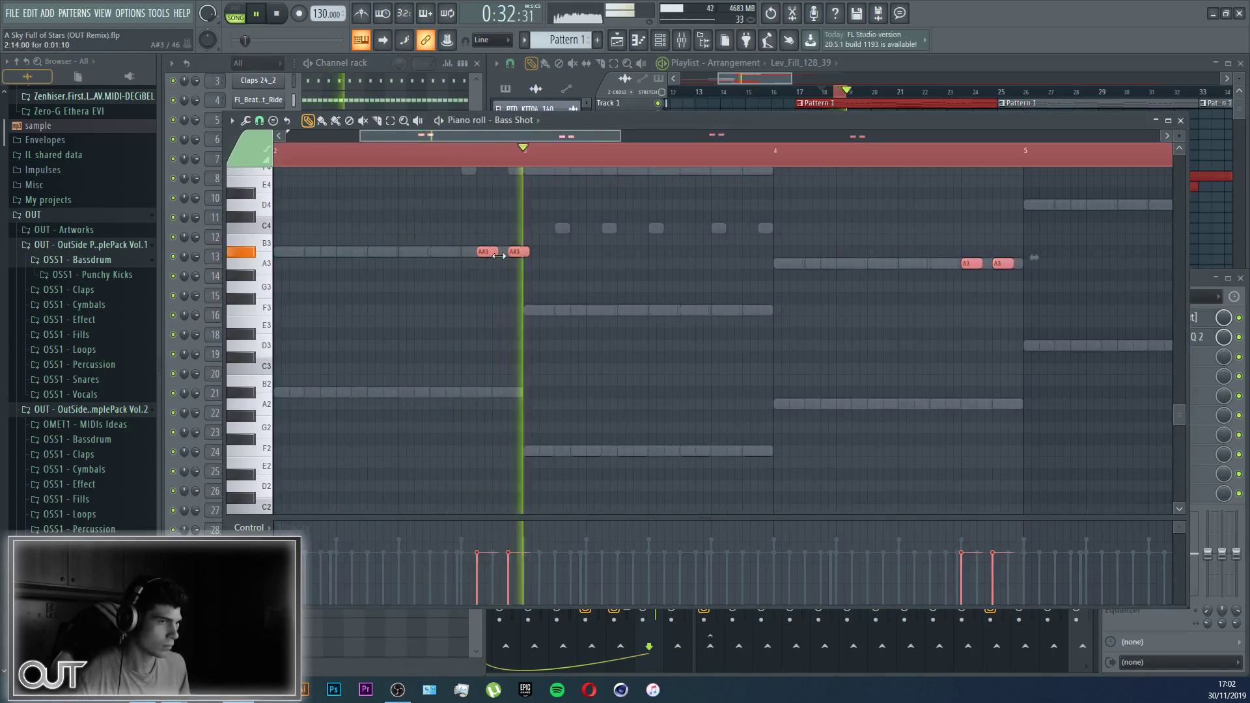
pyautogui.click(573, 263)
pyautogui.rightClick(573, 263)
pyautogui.scroll(-4, 592, 163)
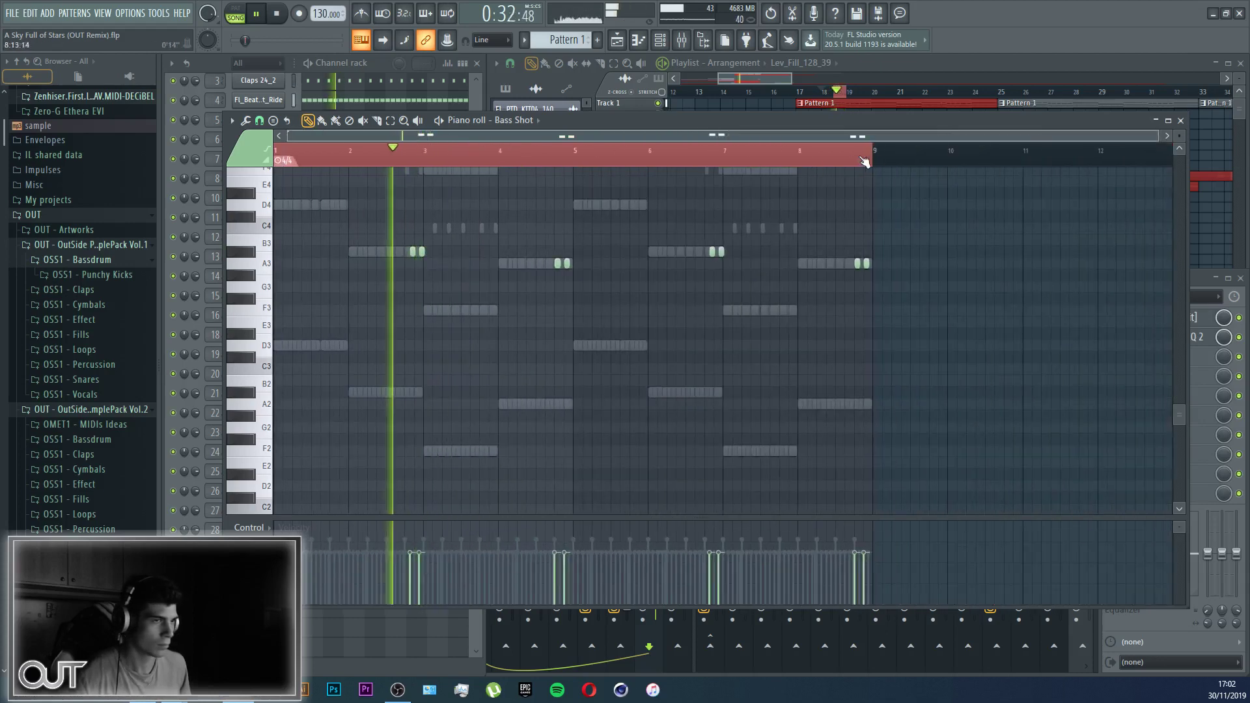
pyautogui.scroll(4, 872, 162)
pyautogui.scroll(1, 876, 163)
pyautogui.scroll(-5, 875, 163)
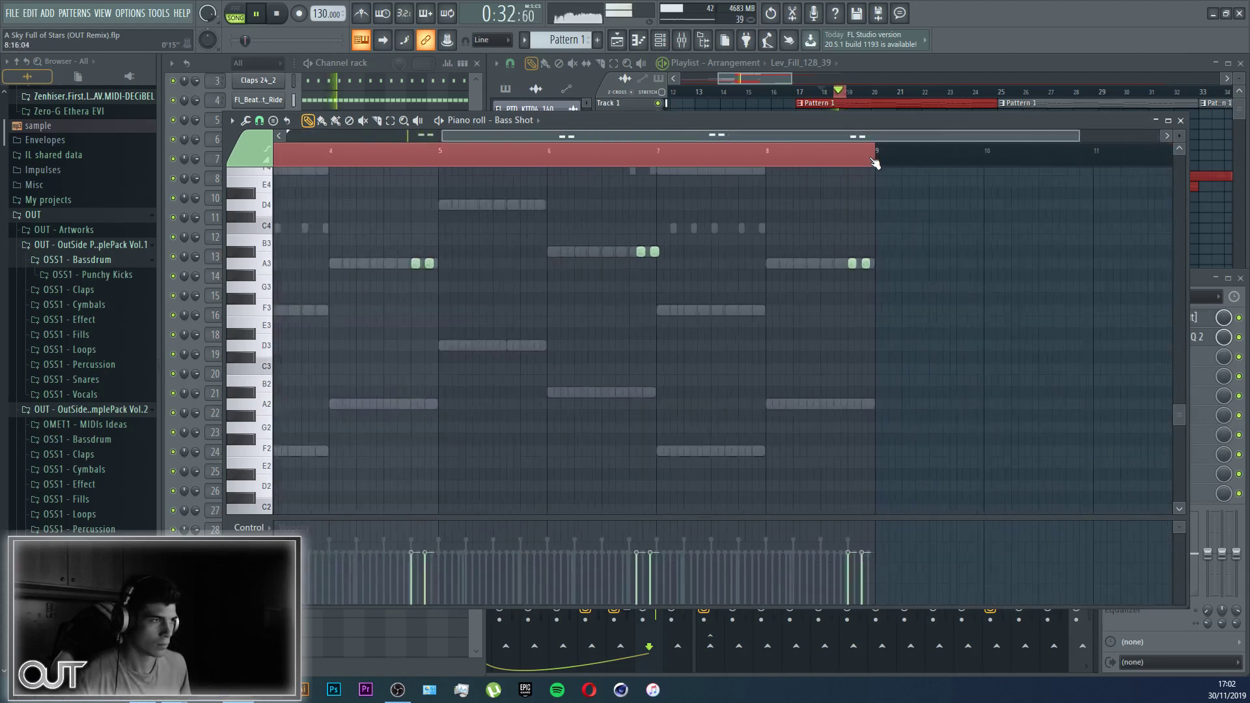
# Step: Close Bass Shot's piano roll and set the envelope 3 sustain in its Spire synth to 91
pyautogui.click(486, 291)
pyautogui.rightClick(486, 292)
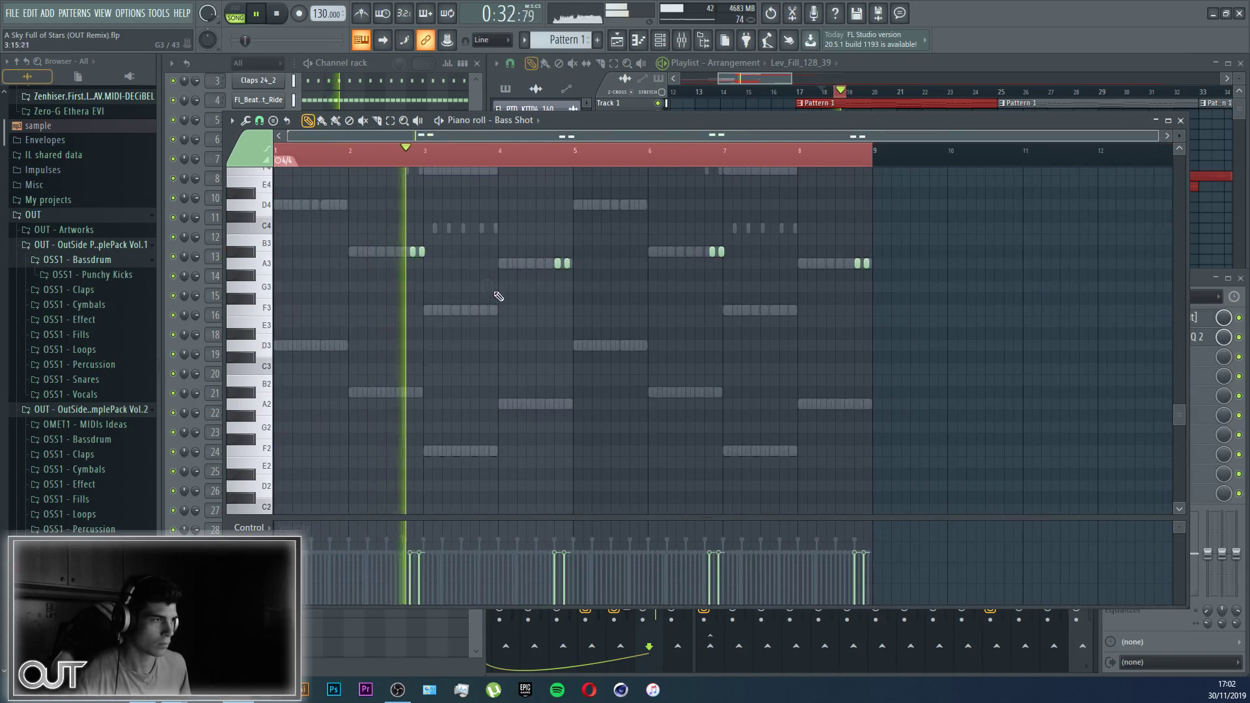
pyautogui.press('Escape')
pyautogui.click(270, 297)
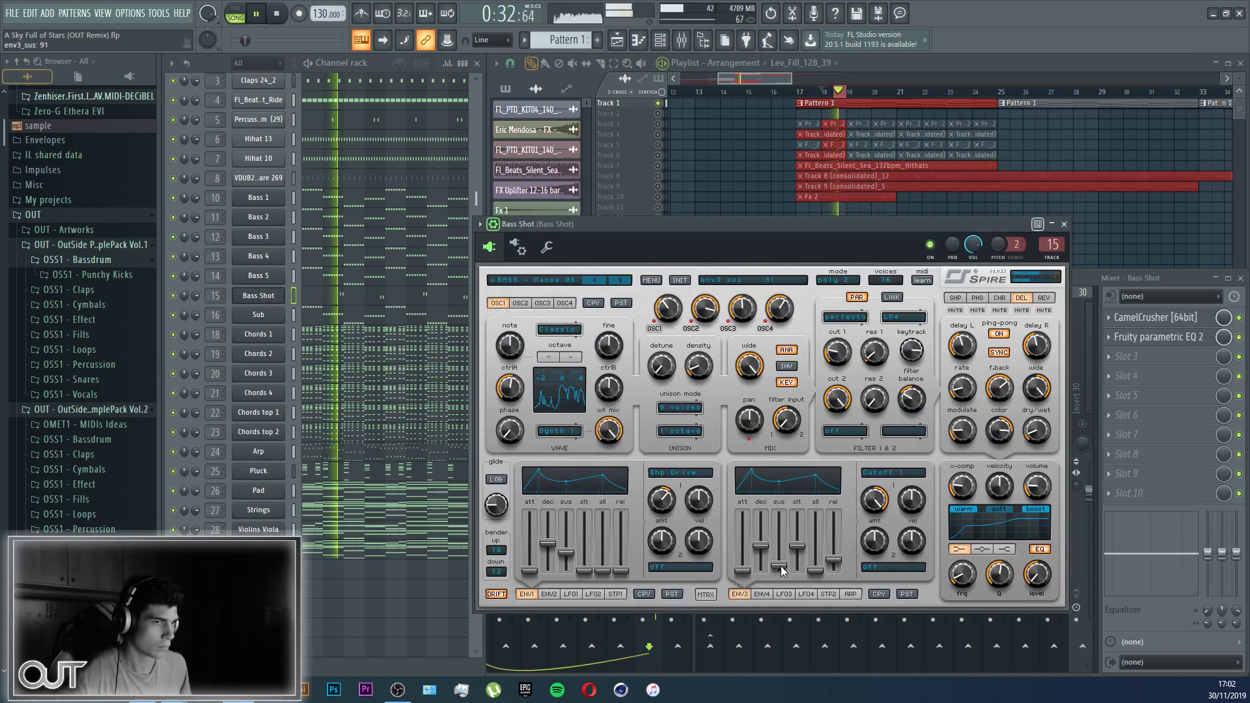
pyautogui.press('Escape')
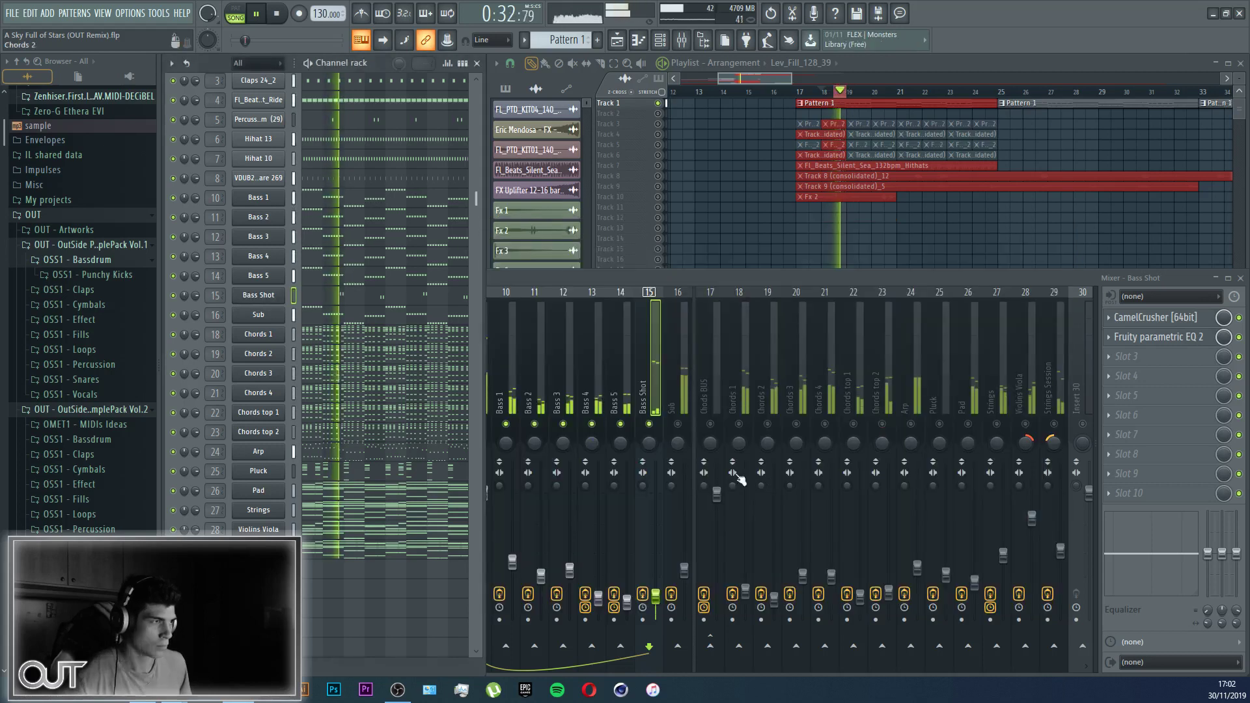
# Step: Select all of Bass 1's notes in its piano roll and shorten them slightly
pyautogui.click(660, 388)
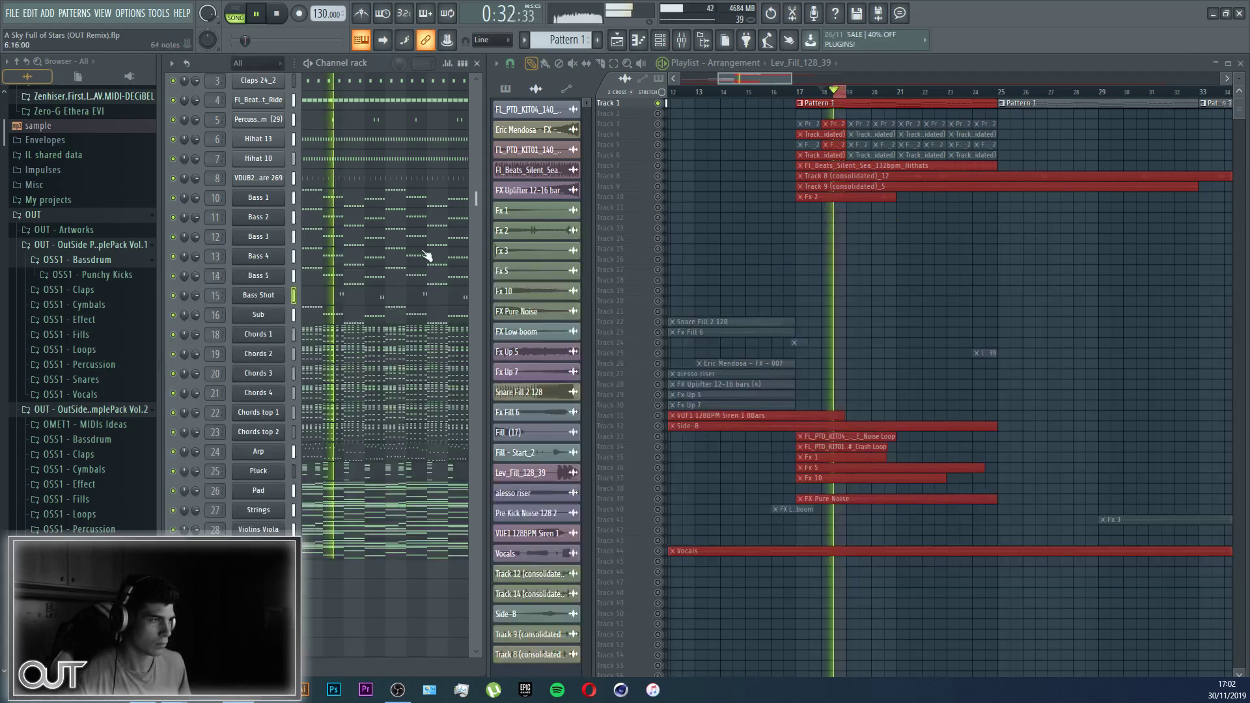
pyautogui.press('F9')
pyautogui.click(312, 203)
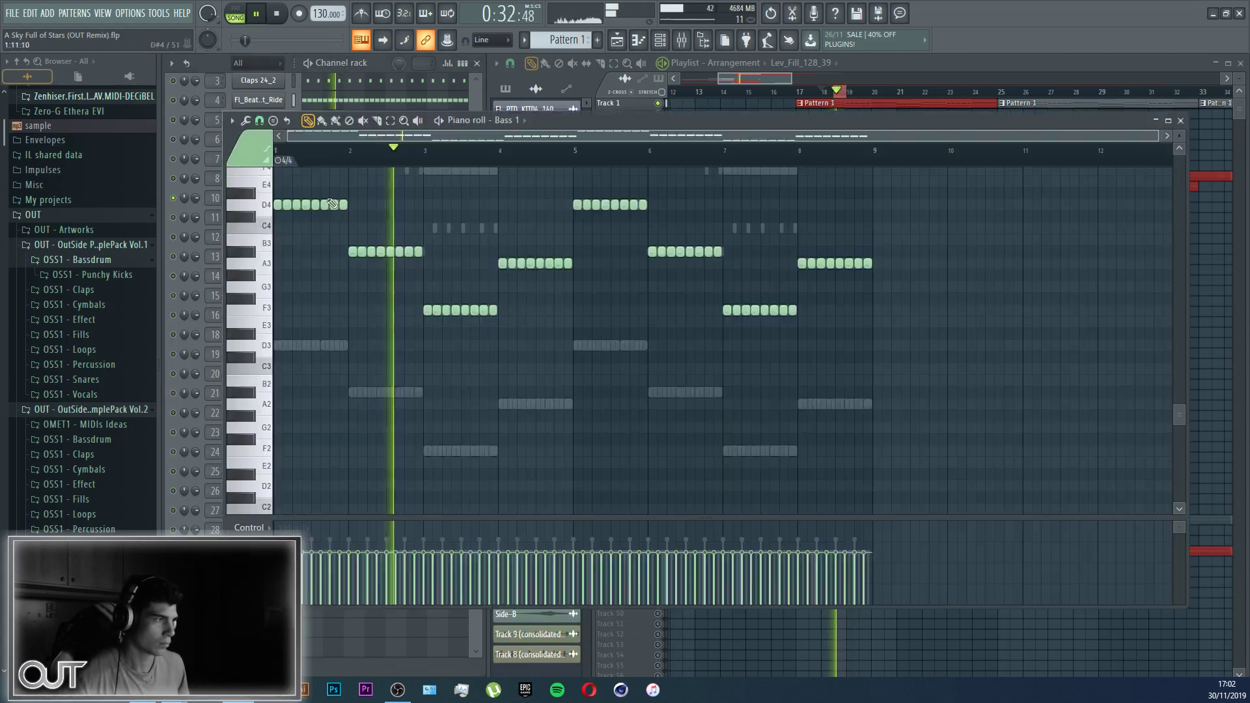
pyautogui.scroll(4, 417, 254)
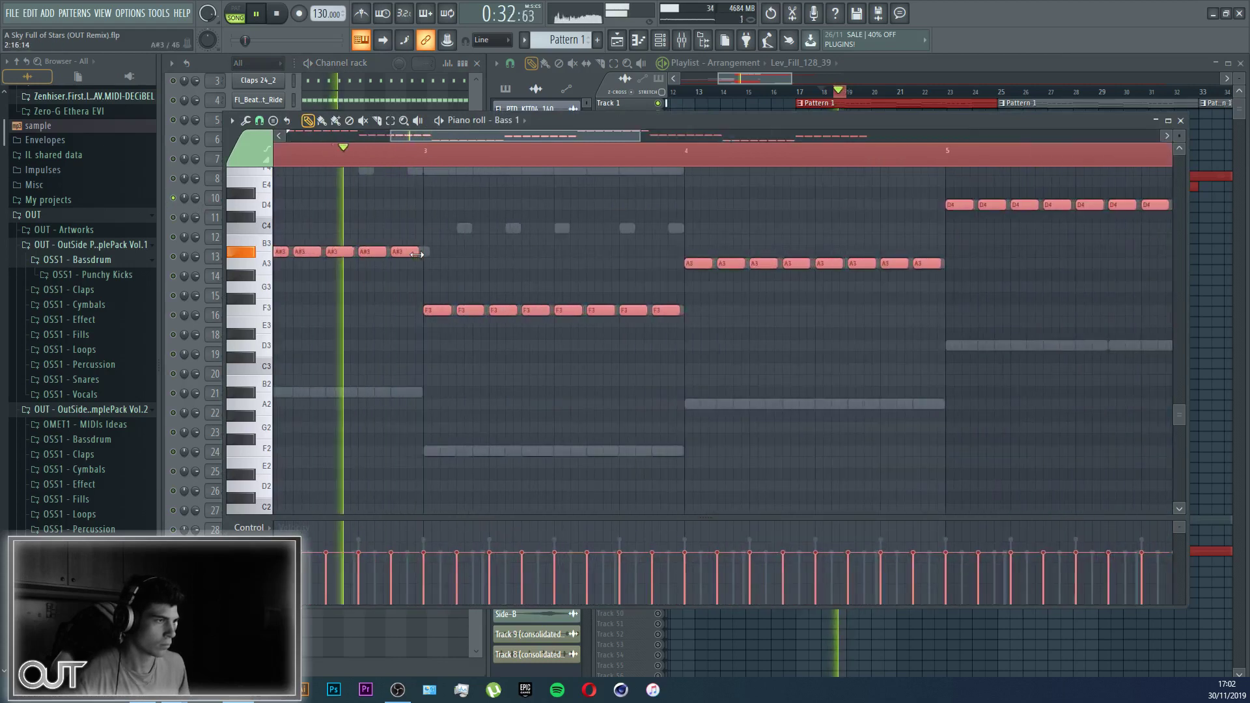
pyautogui.scroll(4, 426, 251)
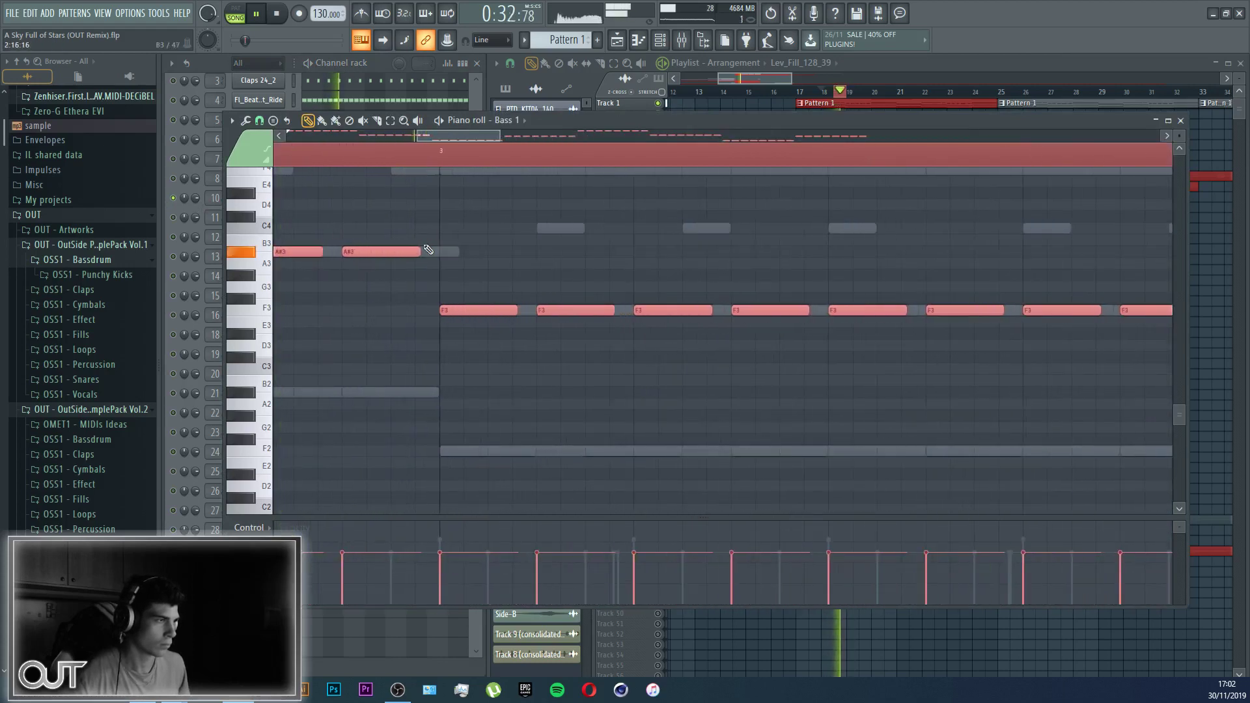
pyautogui.press('F7')
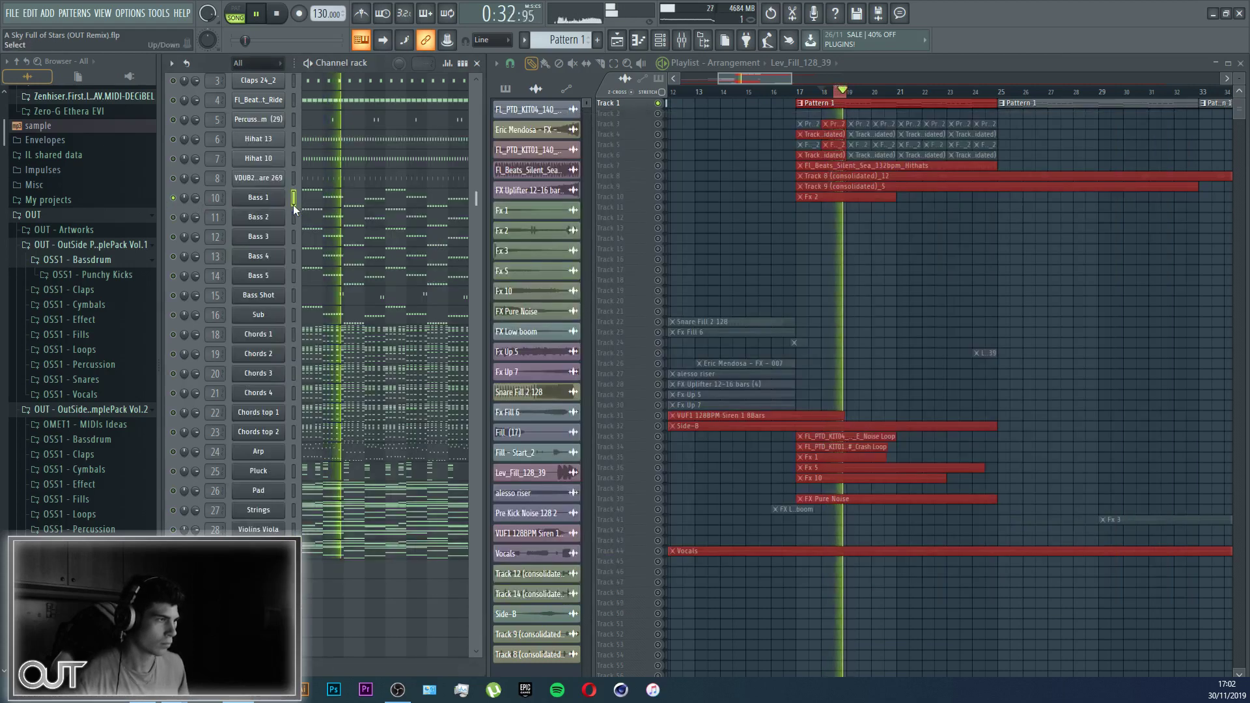
# Step: Clear the playlist's time selection and play the song from bar 17 with the mixer showing
pyautogui.keyDown('ctrl'); pyautogui.click(180, 206); pyautogui.keyUp('ctrl')
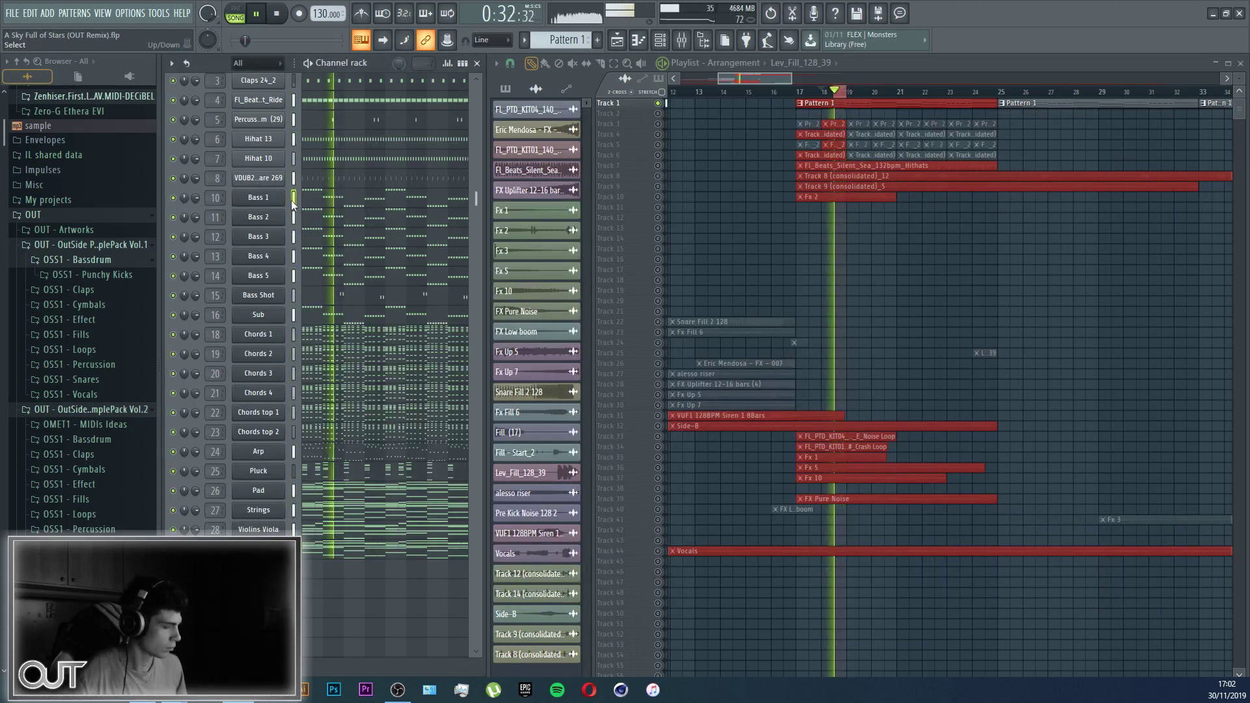
pyautogui.click(295, 277)
pyautogui.click(294, 316)
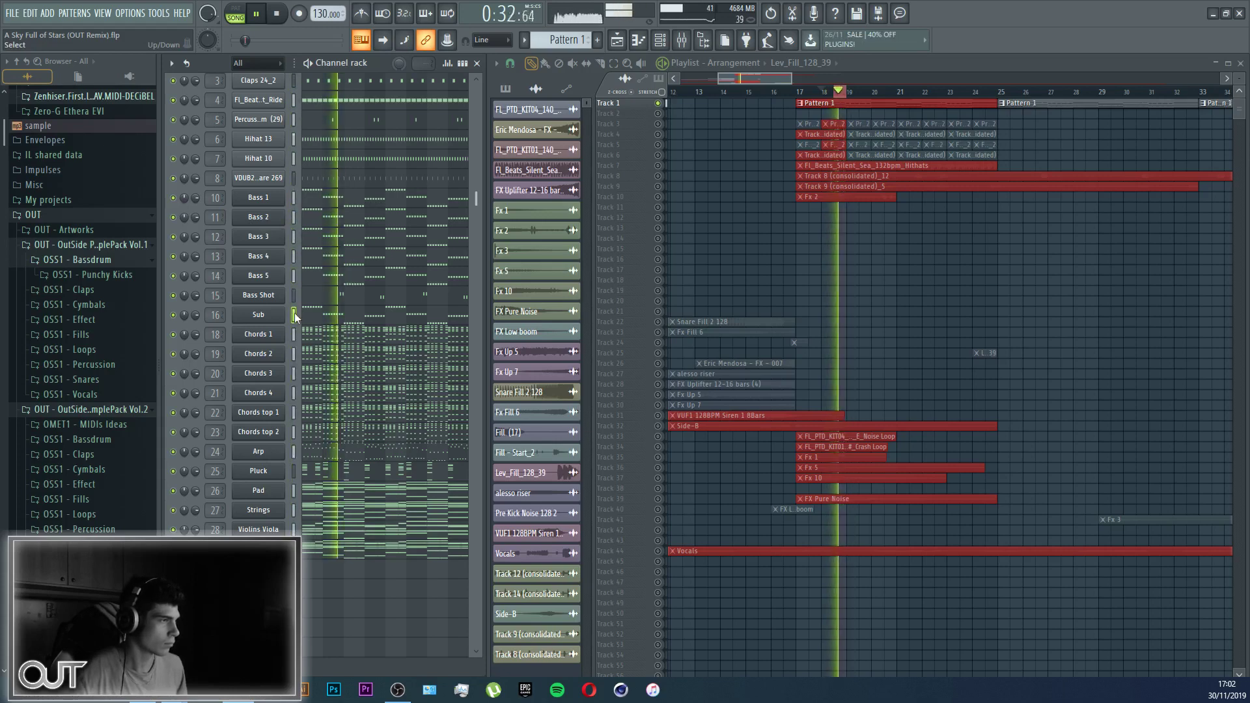
pyautogui.click(796, 93)
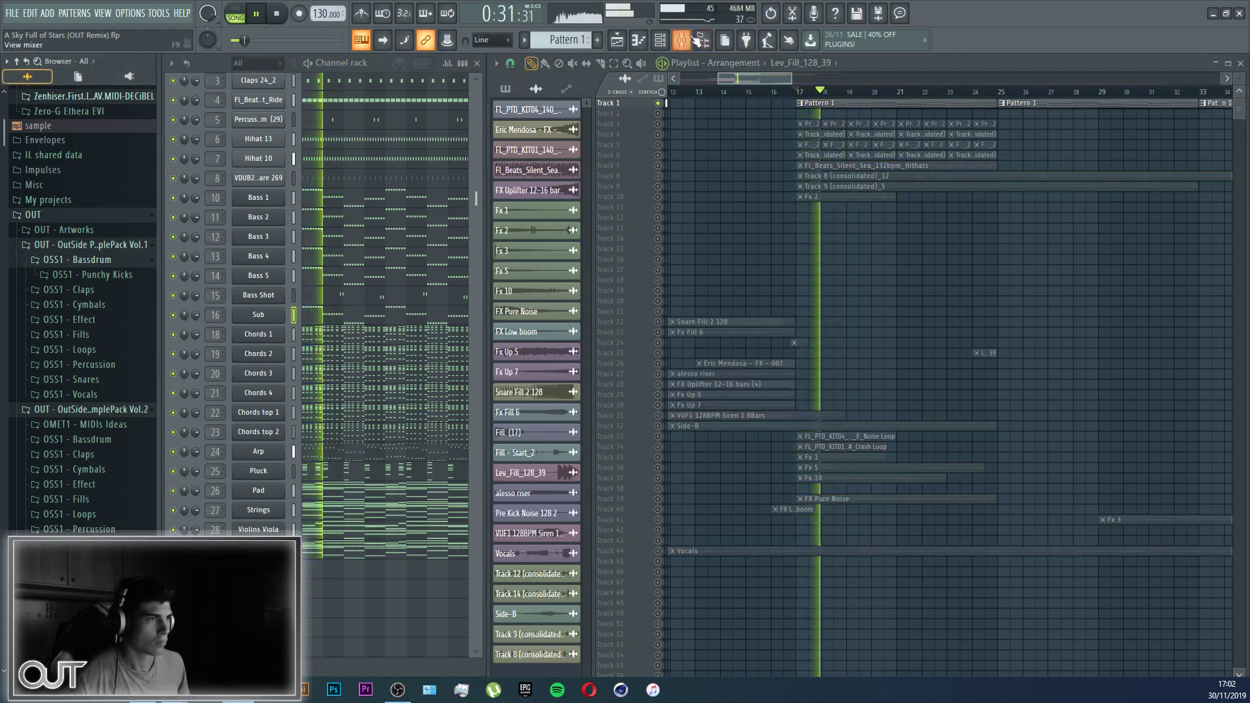
pyautogui.press('F9')
pyautogui.hscroll(5, 620, 378)
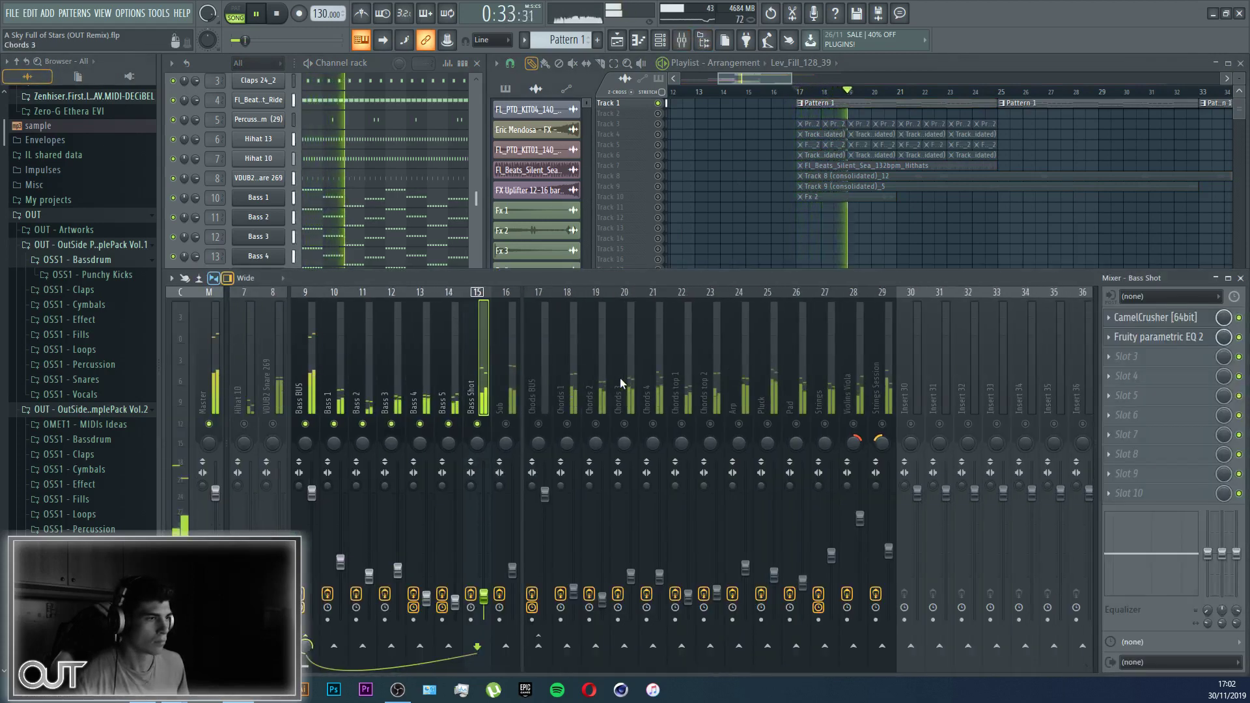
pyautogui.hscroll(-5, 620, 378)
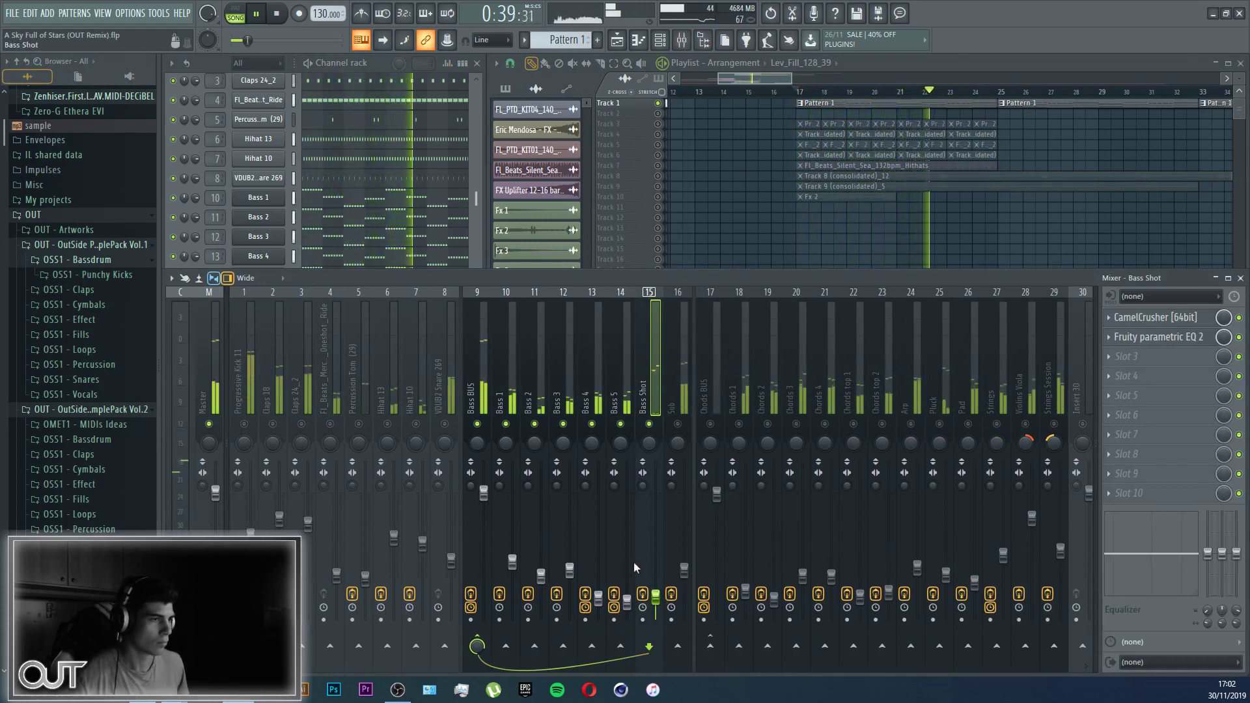
# Step: Add Fruity Limiter to slot 7 of Bass BUS, switch it to compressor mode and set its sidechain input to 6
pyautogui.click(480, 369)
pyautogui.click(1108, 436)
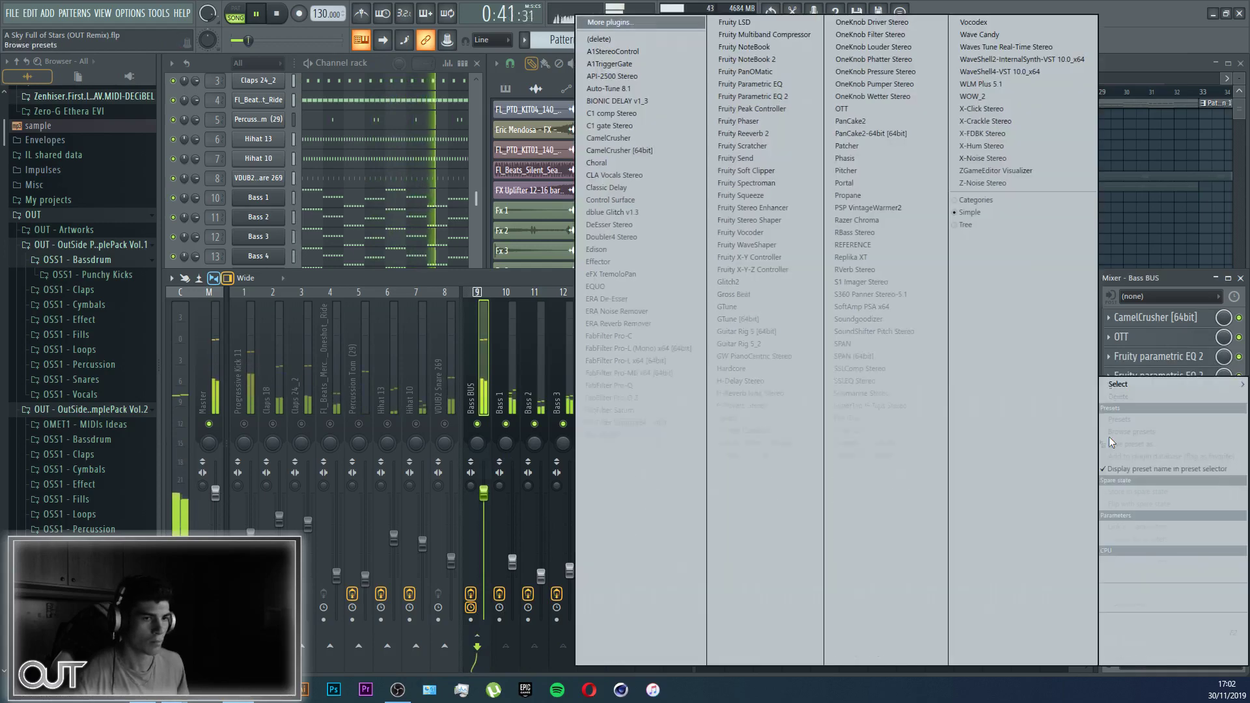
pyautogui.moveTo(1129, 383)
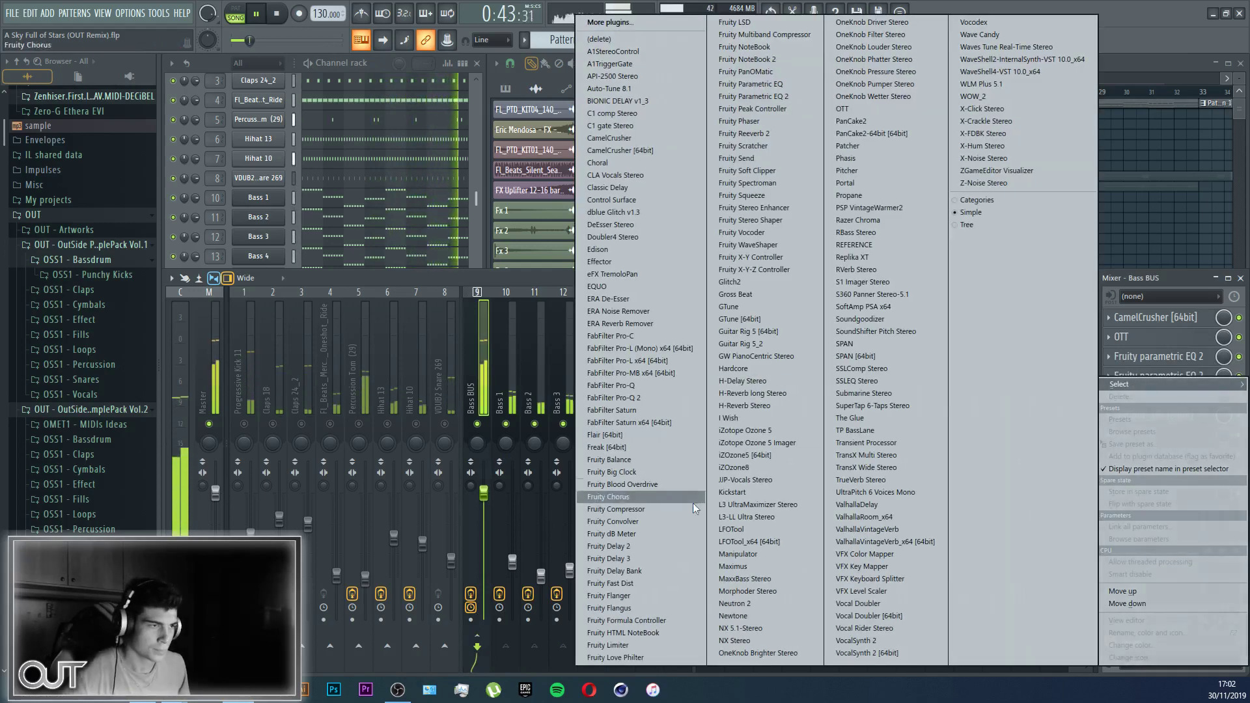
pyautogui.click(648, 645)
pyautogui.click(285, 316)
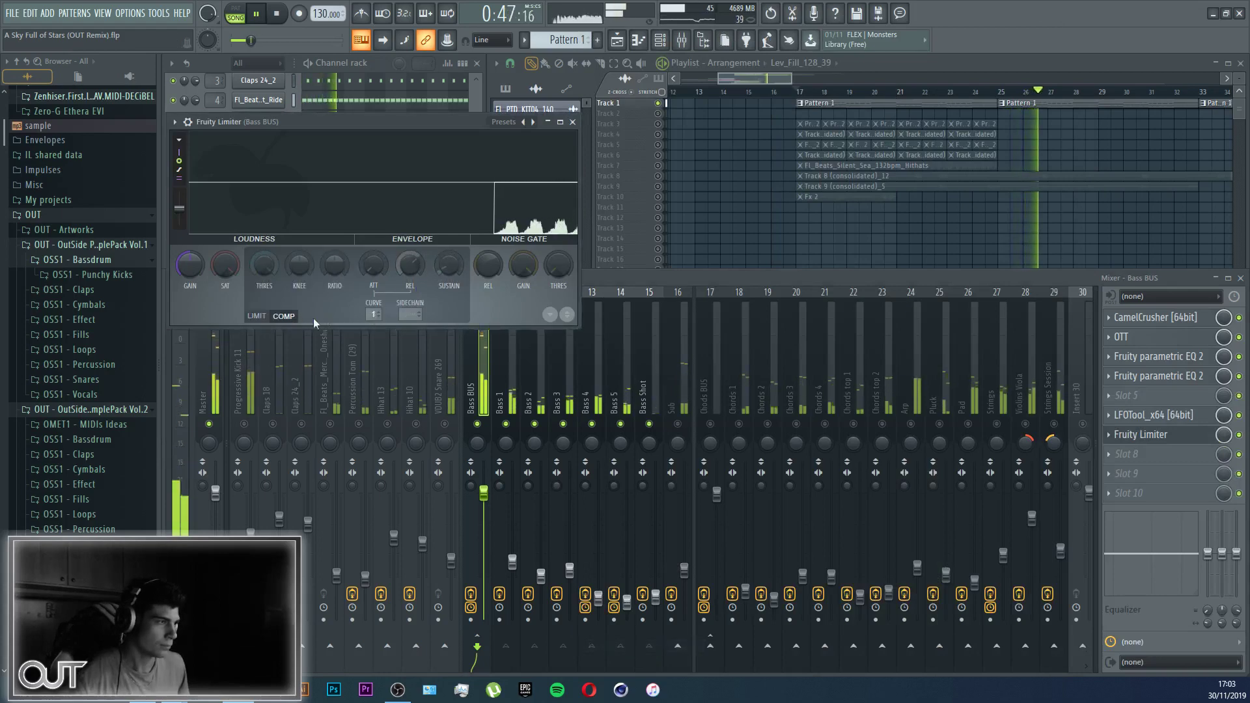
pyautogui.rightClick(408, 315)
pyautogui.click(429, 397)
# Step: Raise the compression ratio and lower the threshold to about -45.6 dB in Bass BUS's Fruity Limiter
pyautogui.moveTo(263, 265); pyautogui.dragTo(264, 309)
pyautogui.moveTo(334, 265); pyautogui.dragTo(259, 267)
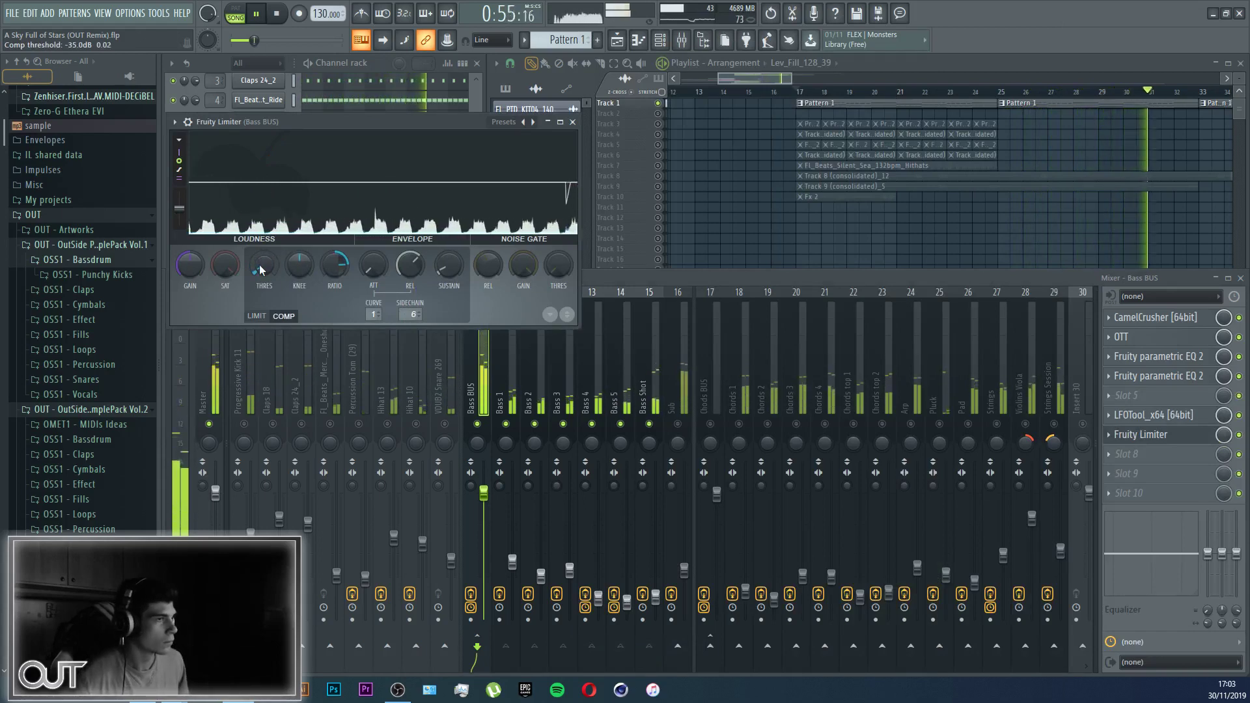
pyautogui.moveTo(259, 265); pyautogui.dragTo(265, 276)
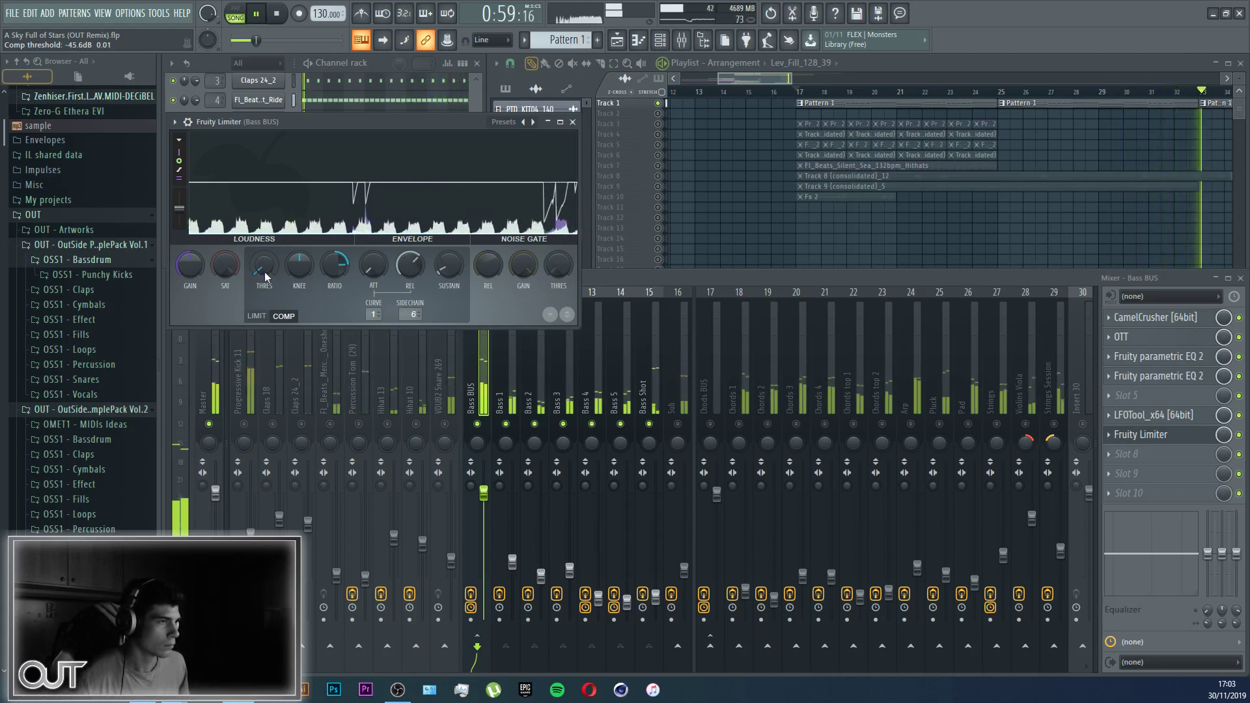
pyautogui.click(647, 378)
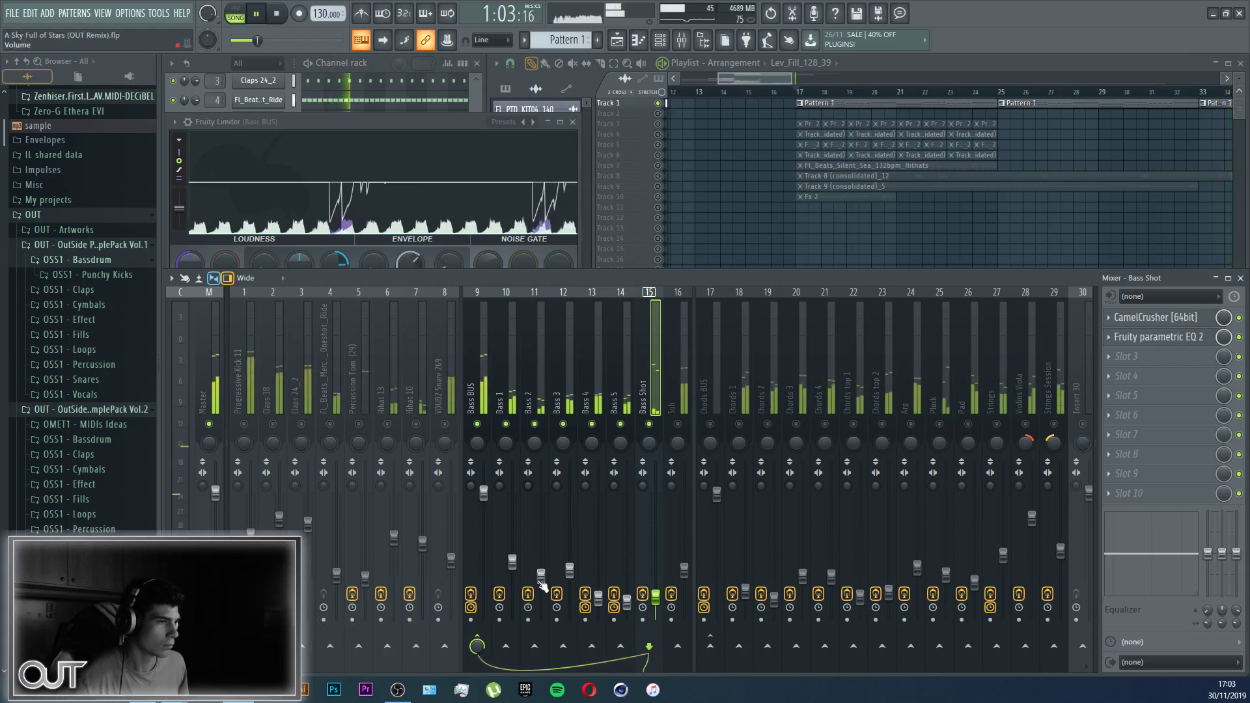
pyautogui.click(476, 394)
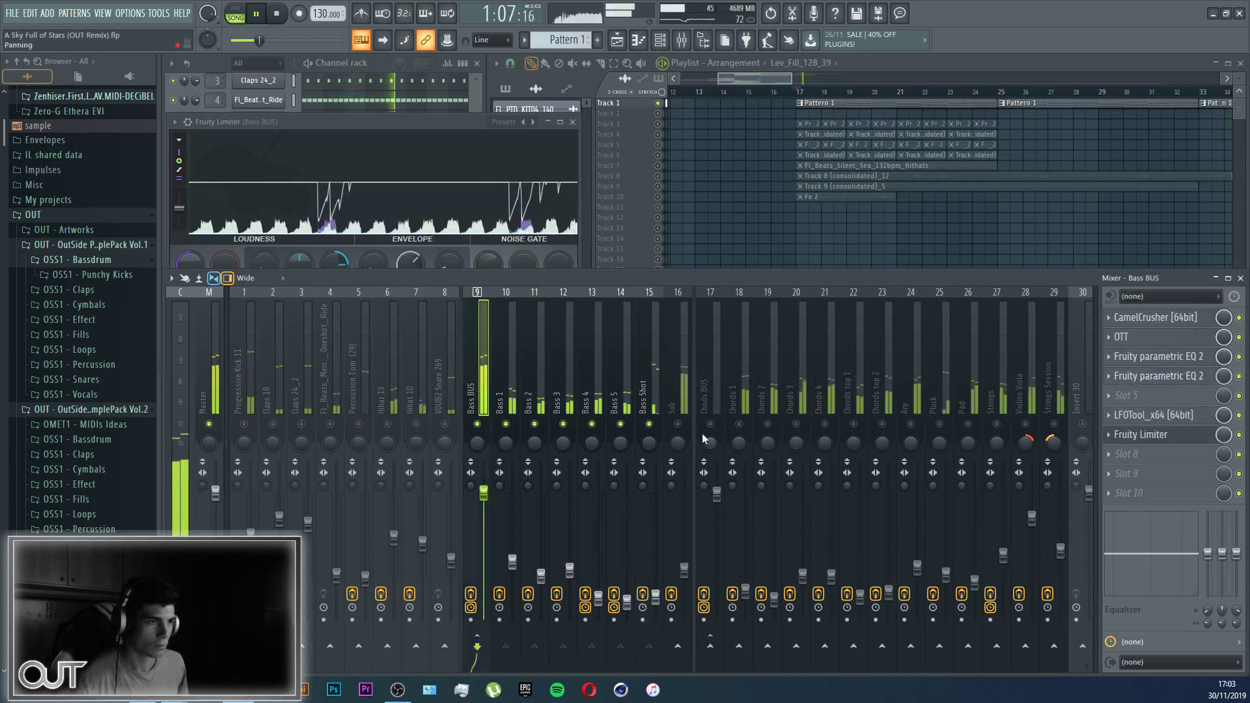
pyautogui.click(655, 390)
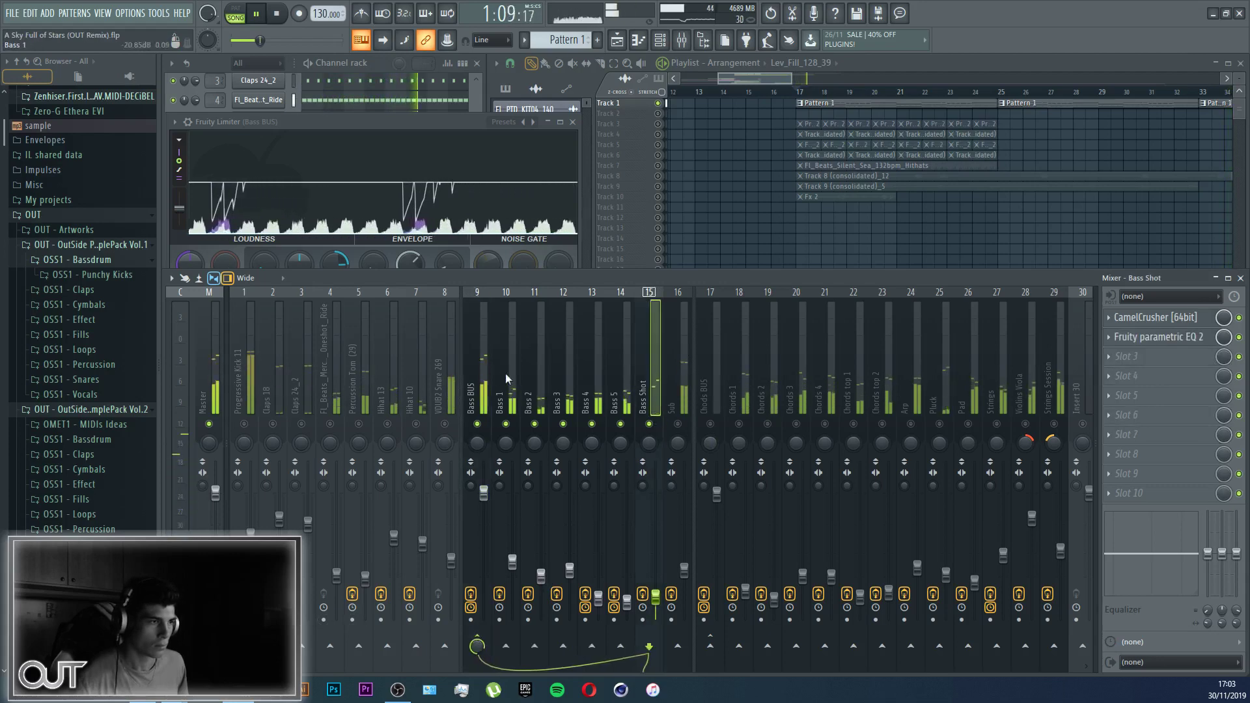
# Step: Copy the CamelCrusher and OTT effects with their settings from Bass BUS to Bass Shot
pyautogui.click(477, 391)
pyautogui.click(1109, 318)
pyautogui.moveTo(1119, 396); pyautogui.dragTo(642, 392)
pyautogui.click(483, 395)
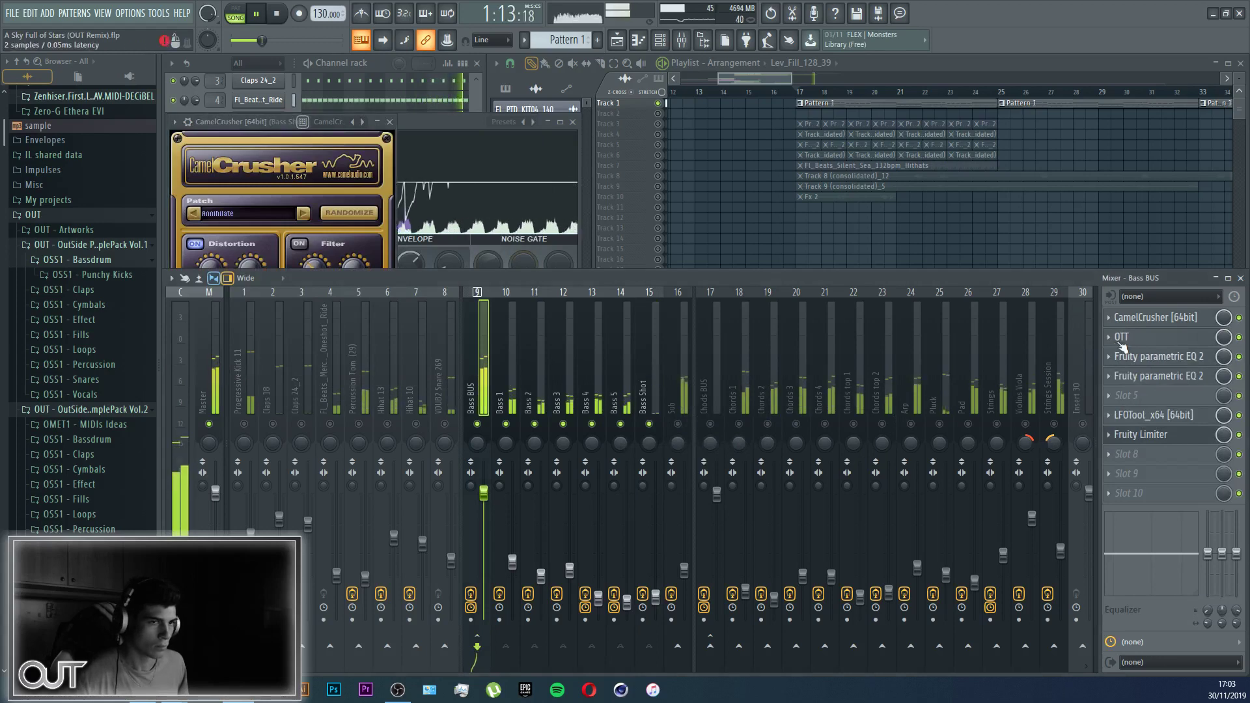
pyautogui.click(1110, 343)
pyautogui.moveTo(1120, 414); pyautogui.dragTo(655, 384)
pyautogui.click(655, 387)
pyautogui.click(485, 416)
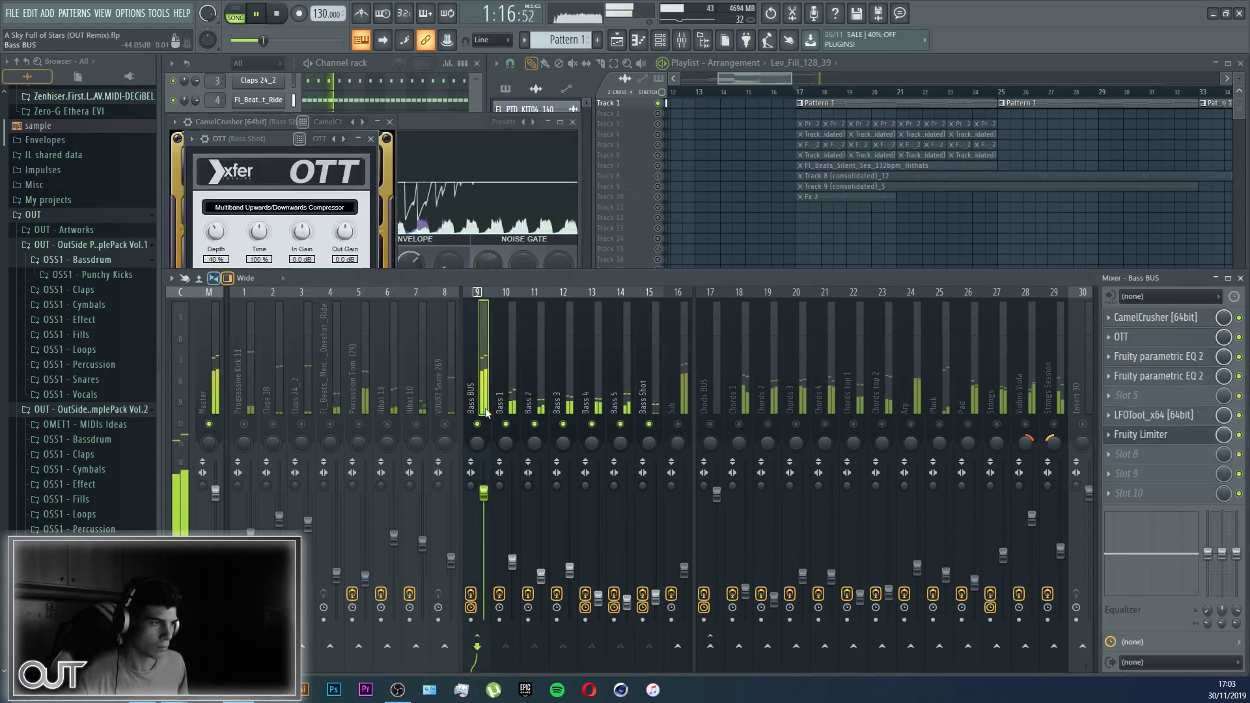
# Step: Copy both Fruity Parametric EQ 2 effects from Bass BUS to Bass Shot
pyautogui.click(1111, 358)
pyautogui.moveTo(1160, 441); pyautogui.dragTo(644, 390)
pyautogui.click(482, 391)
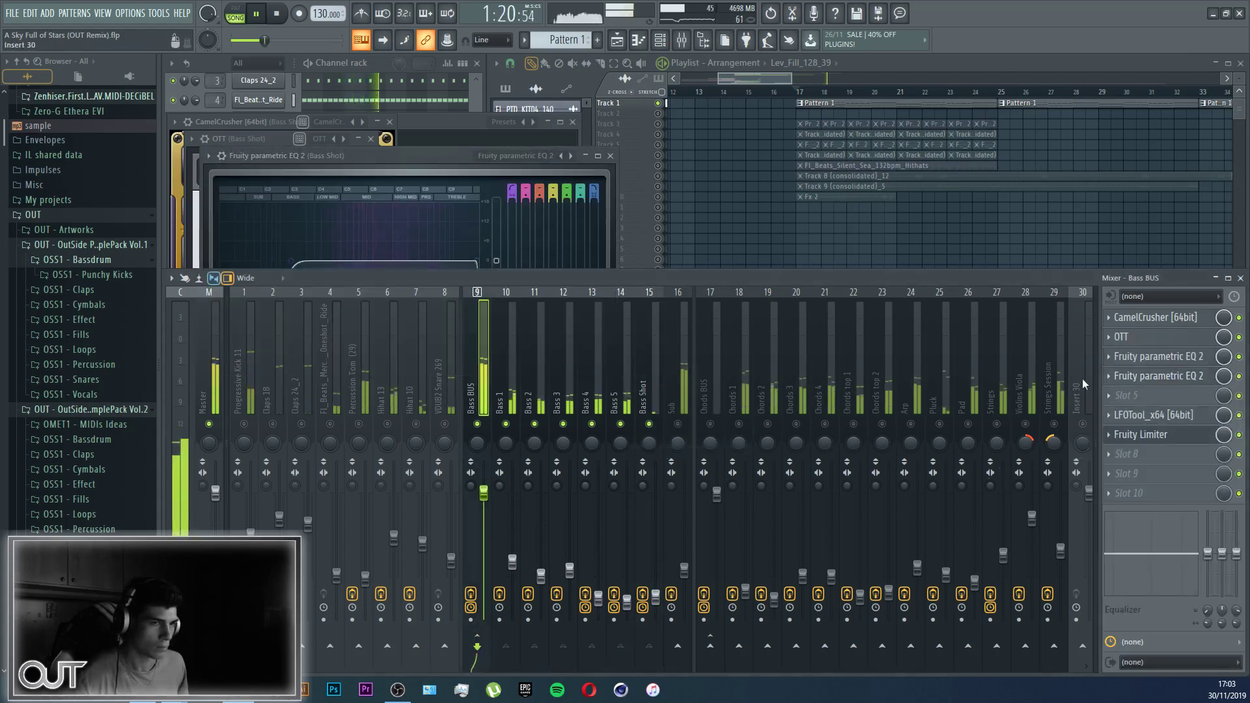
pyautogui.click(1110, 356)
pyautogui.moveTo(1115, 428); pyautogui.dragTo(655, 387)
# Step: Turn the send level from Bass Shot to Bass BUS all the way down and restart playback from bar 17
pyautogui.click(480, 590)
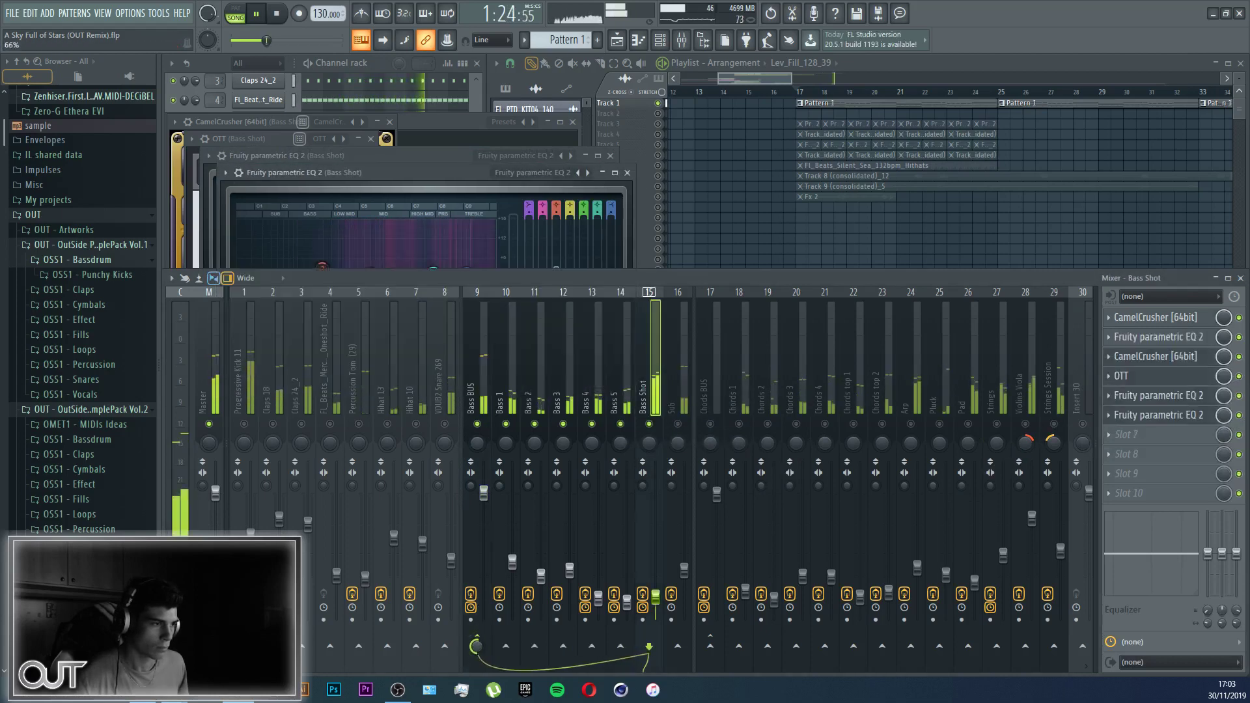
pyautogui.click(487, 392)
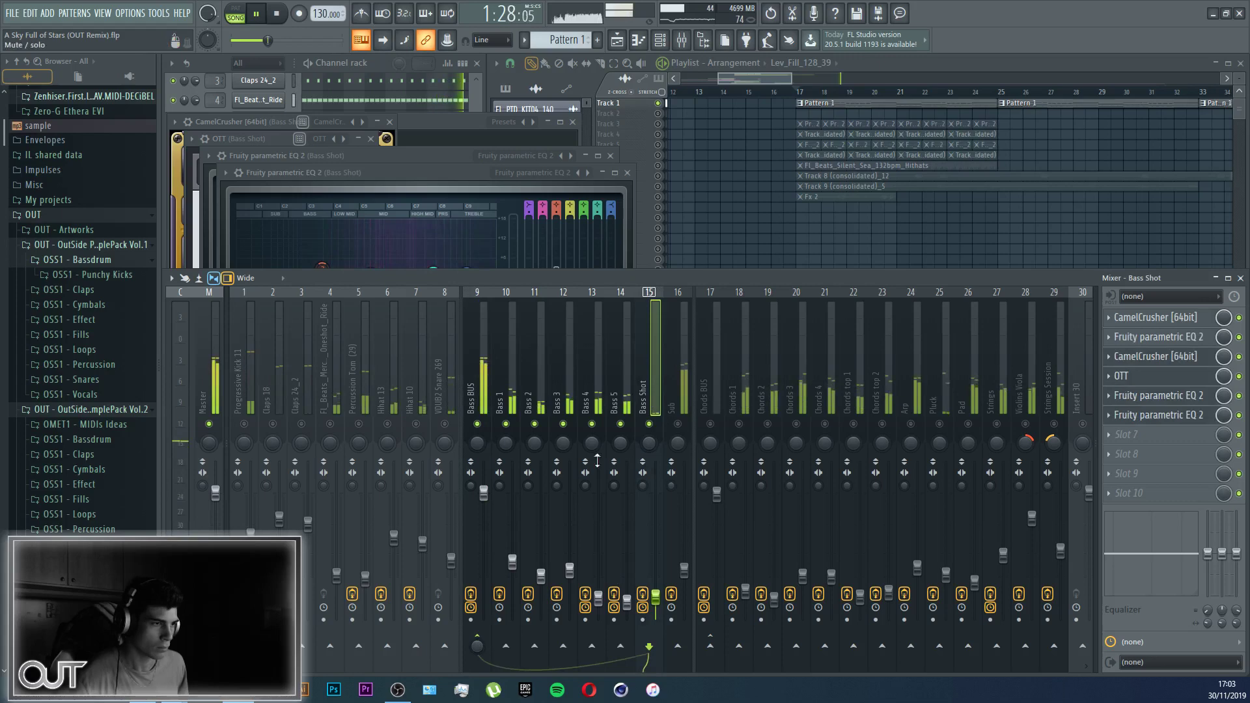
pyautogui.click(478, 641)
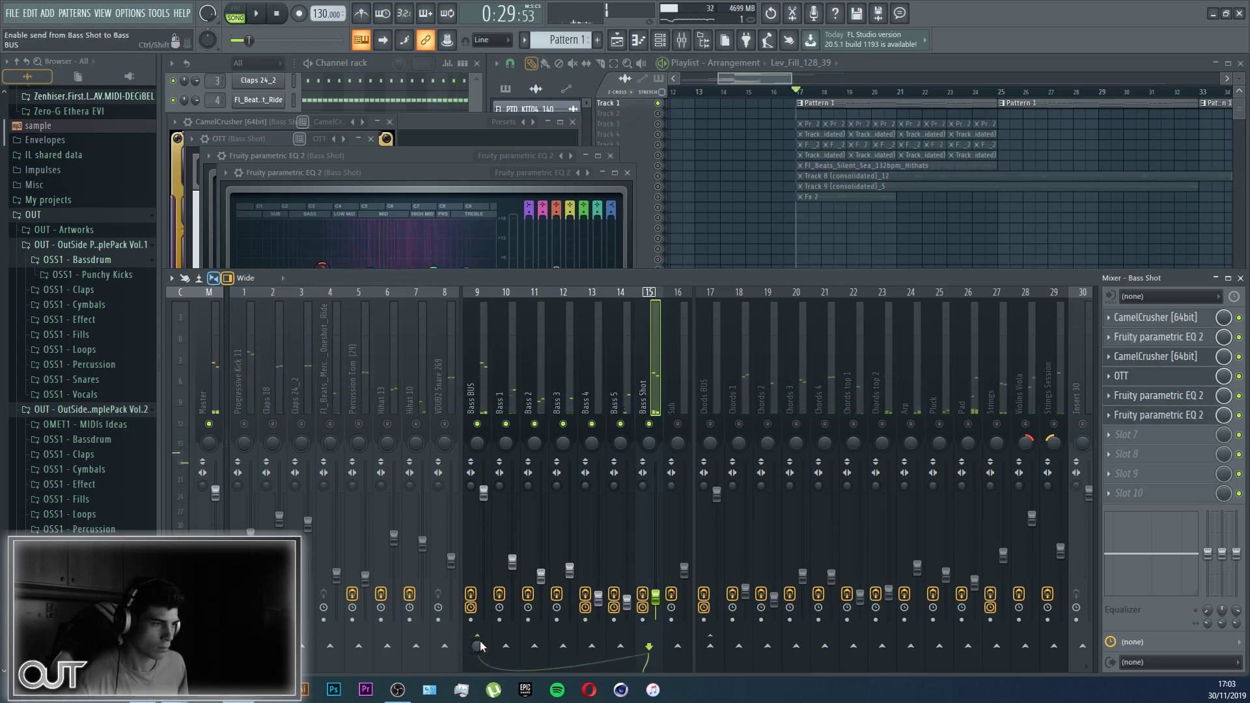
# Step: Copy LFOTool from Bass BUS to Bass Shot and lower the point midway up its volume curve
pyautogui.click(482, 390)
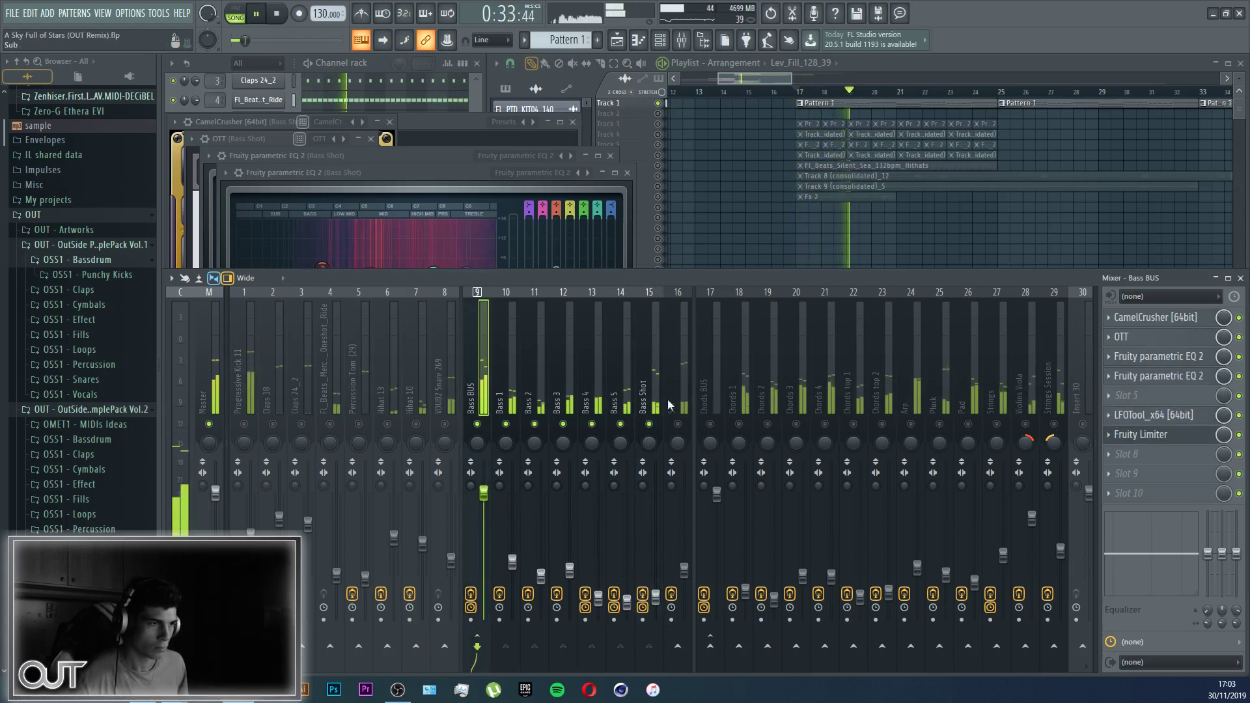
pyautogui.click(1109, 417)
pyautogui.moveTo(1120, 445); pyautogui.dragTo(649, 395)
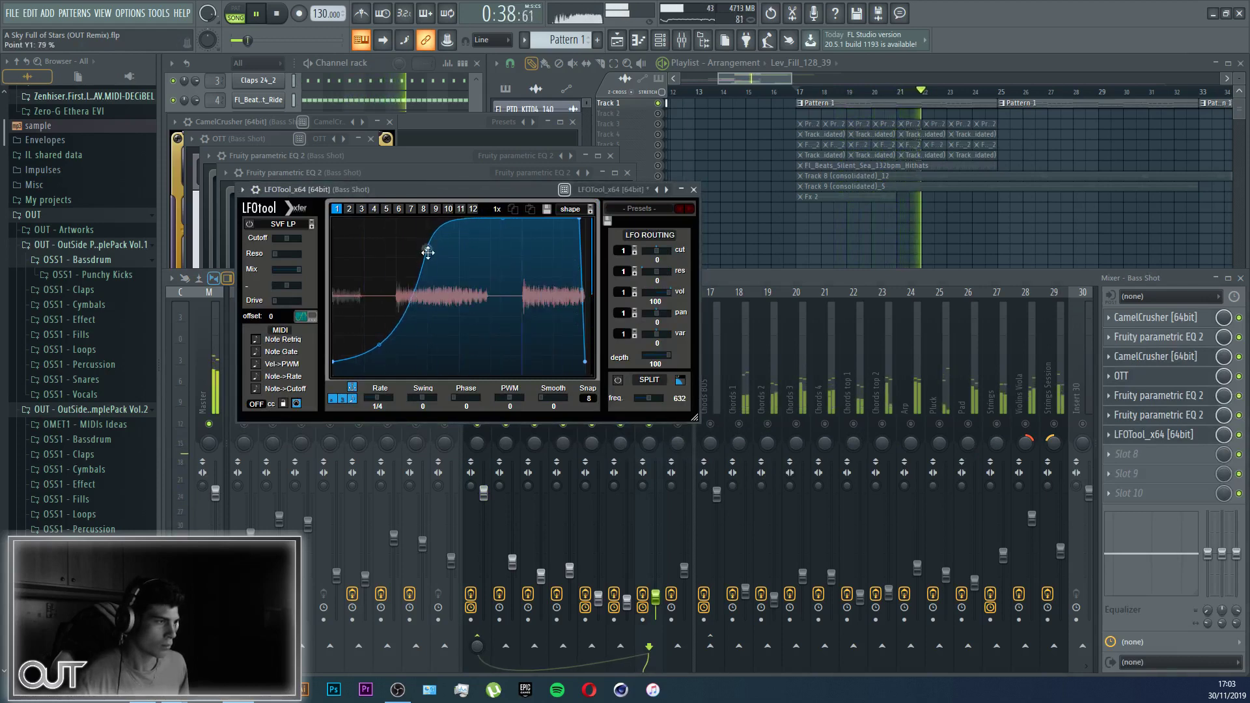
pyautogui.moveTo(427, 247)
pyautogui.mouseDown()
pyautogui.moveTo(438, 265)
pyautogui.moveTo(425, 269)
pyautogui.mouseUp()
pyautogui.press('Escape')
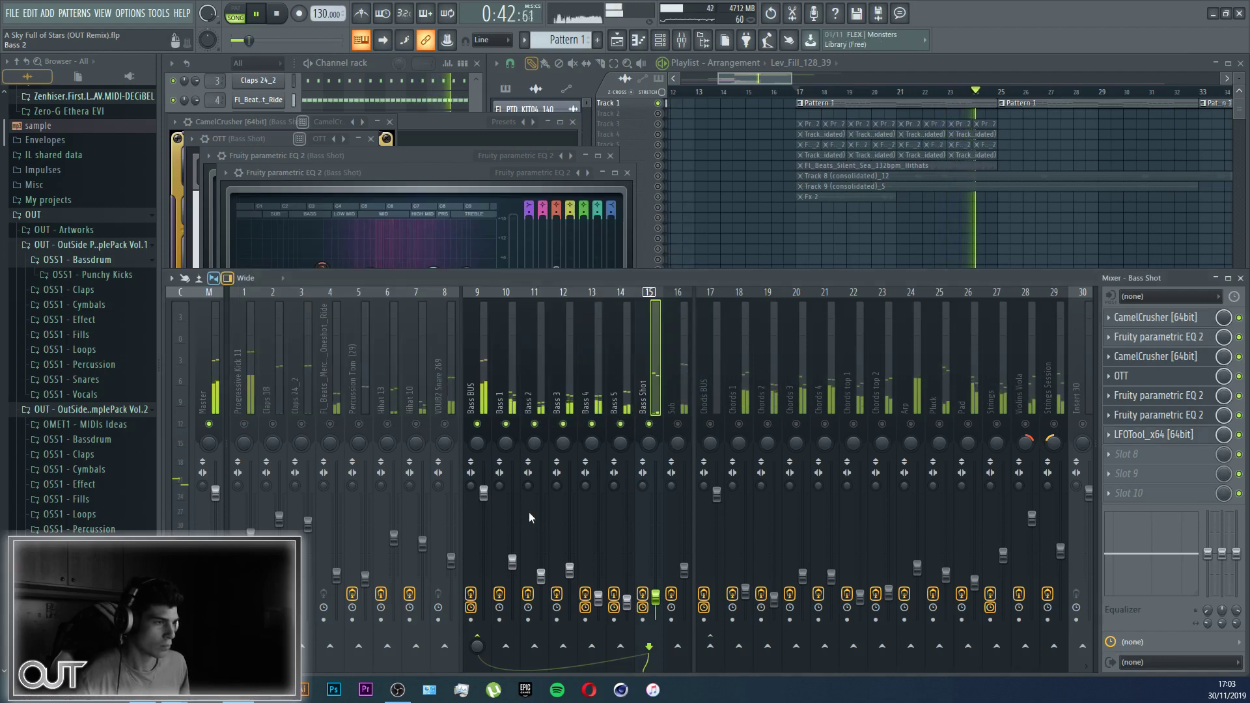
# Step: Raise Bass Shot's mixer level to -20.1 dB and set its Spire right delay time to 3/8
pyautogui.moveTo(660, 604); pyautogui.dragTo(659, 588)
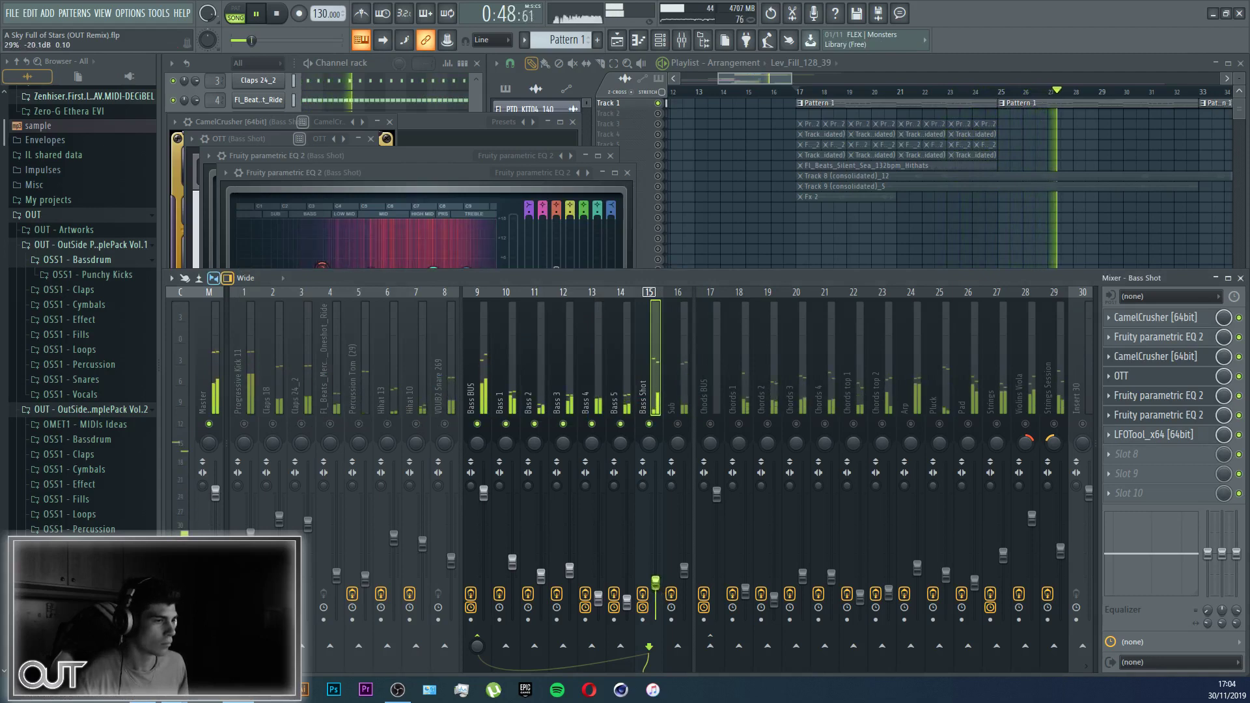
pyautogui.click(474, 112)
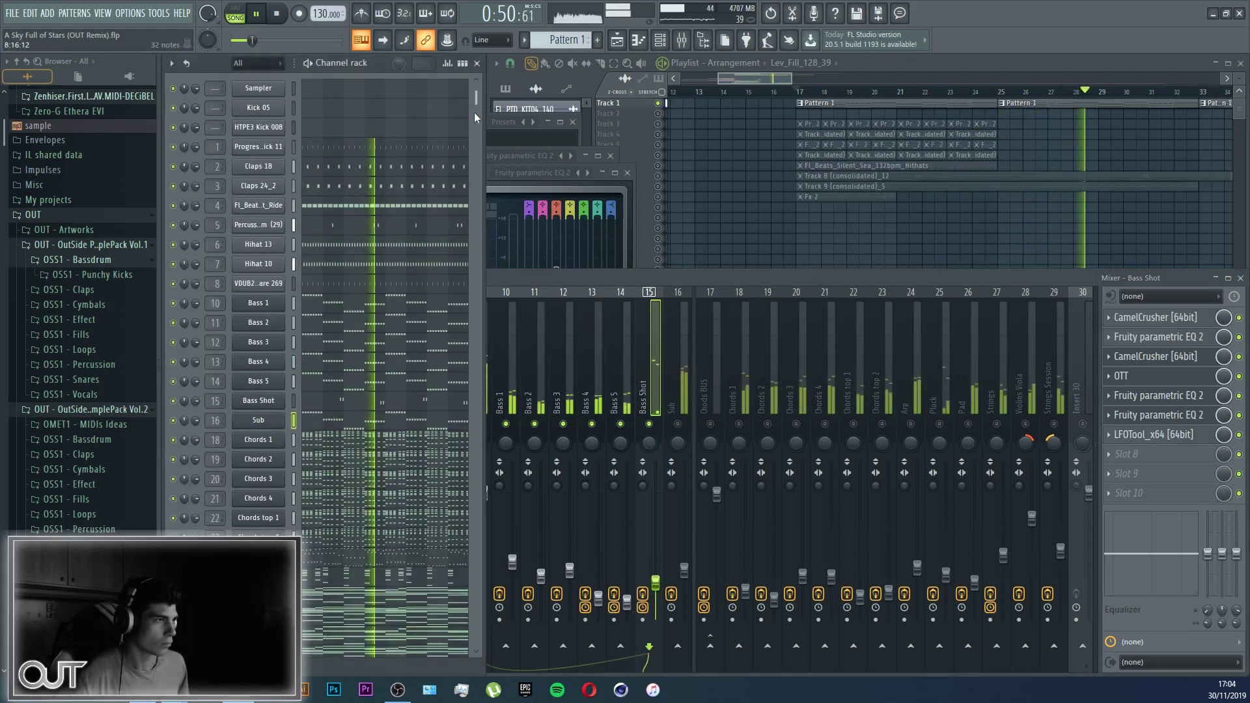
pyautogui.click(258, 401)
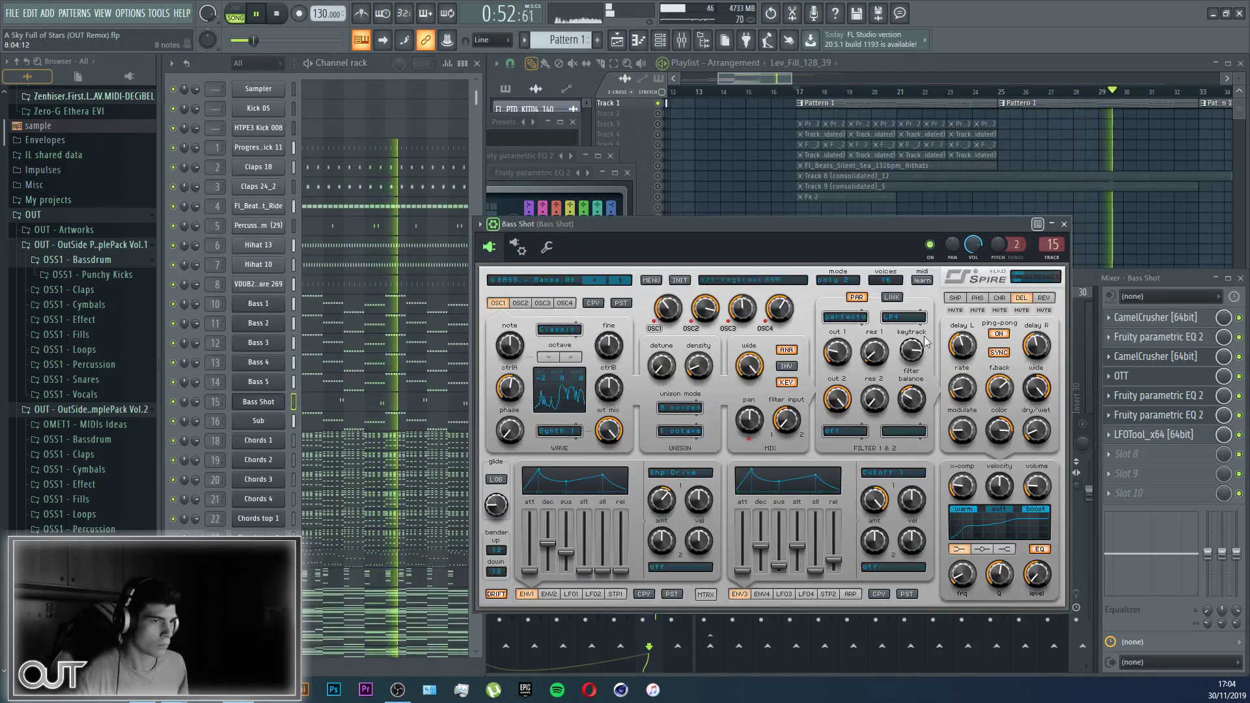
pyautogui.moveTo(960, 338); pyautogui.dragTo(966, 334)
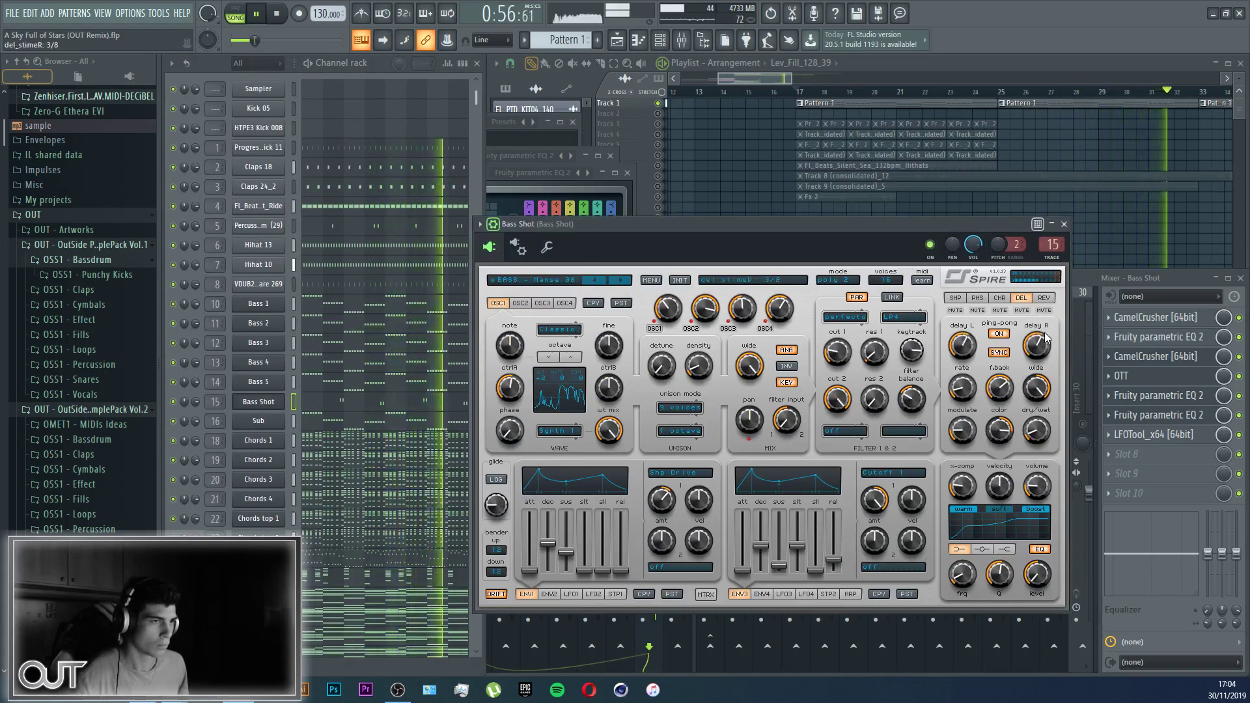
pyautogui.moveTo(914, 224); pyautogui.dragTo(846, 222)
pyautogui.press('Escape')
pyautogui.click(627, 172)
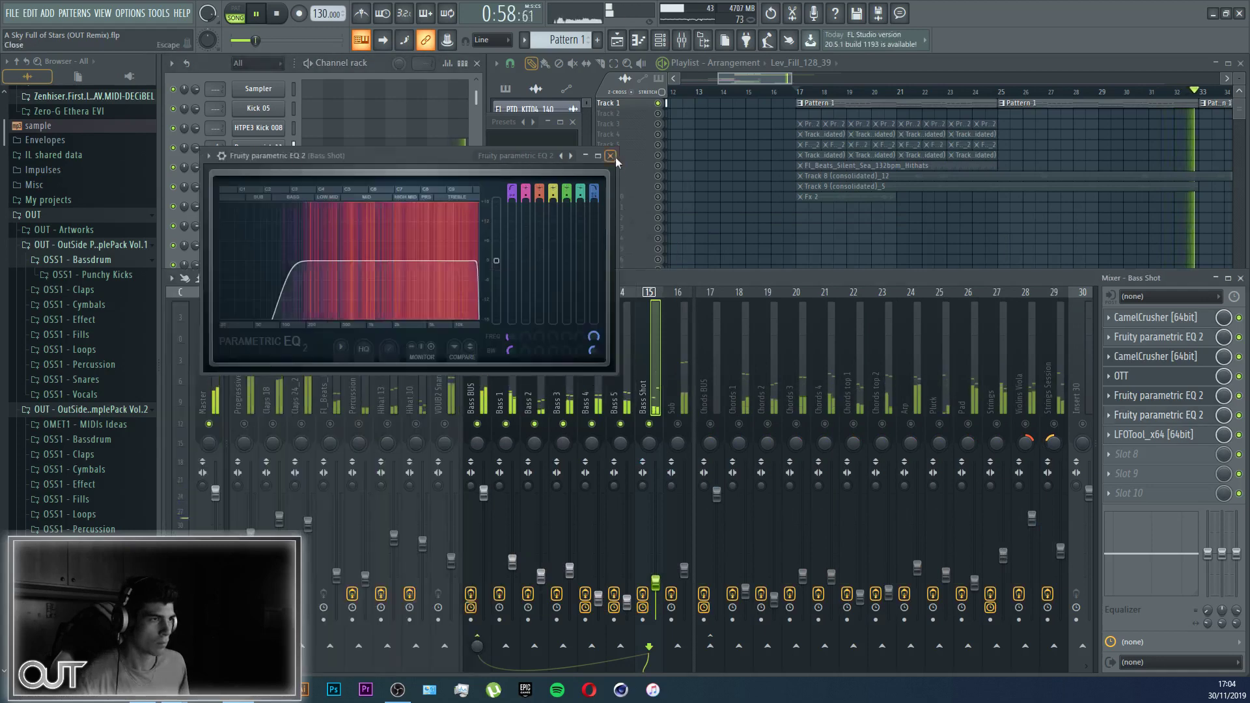
# Step: Open the Fruity Limiter on Bass BUS, restart playback and enable the Bass 1 track alongside Bass Shot
pyautogui.click(611, 157)
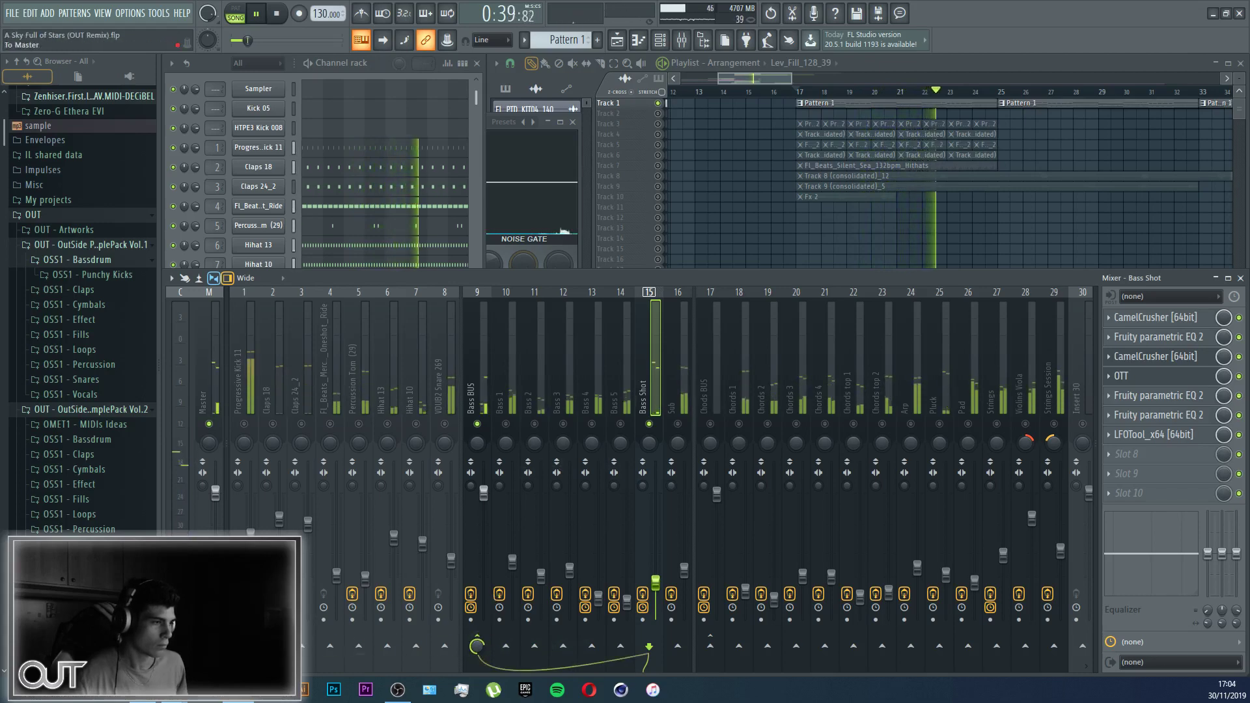
pyautogui.click(209, 424)
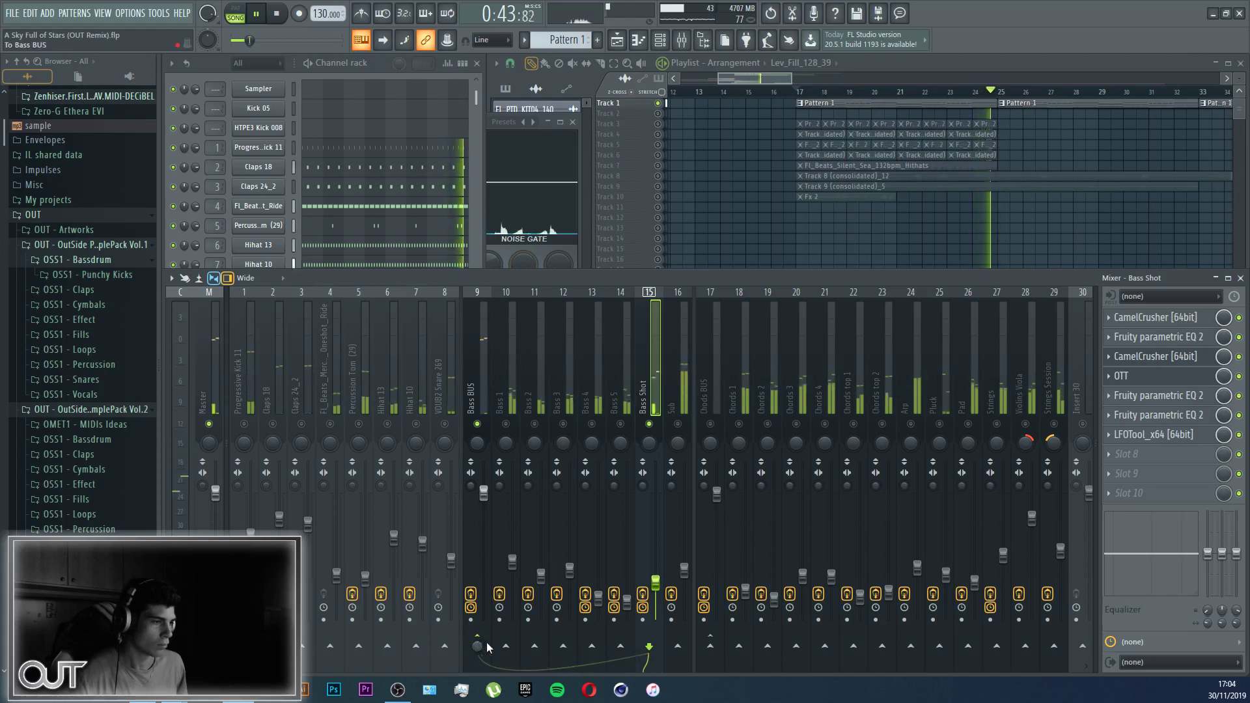
pyautogui.click(475, 387)
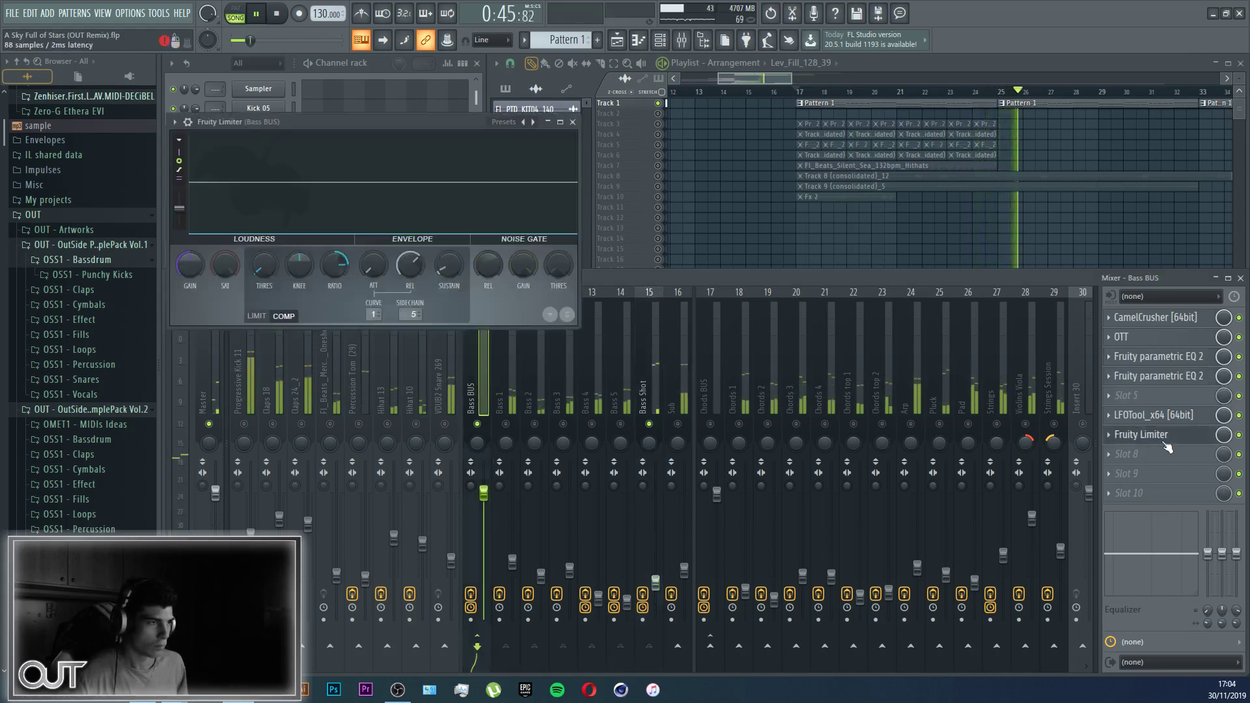
pyautogui.press('space')
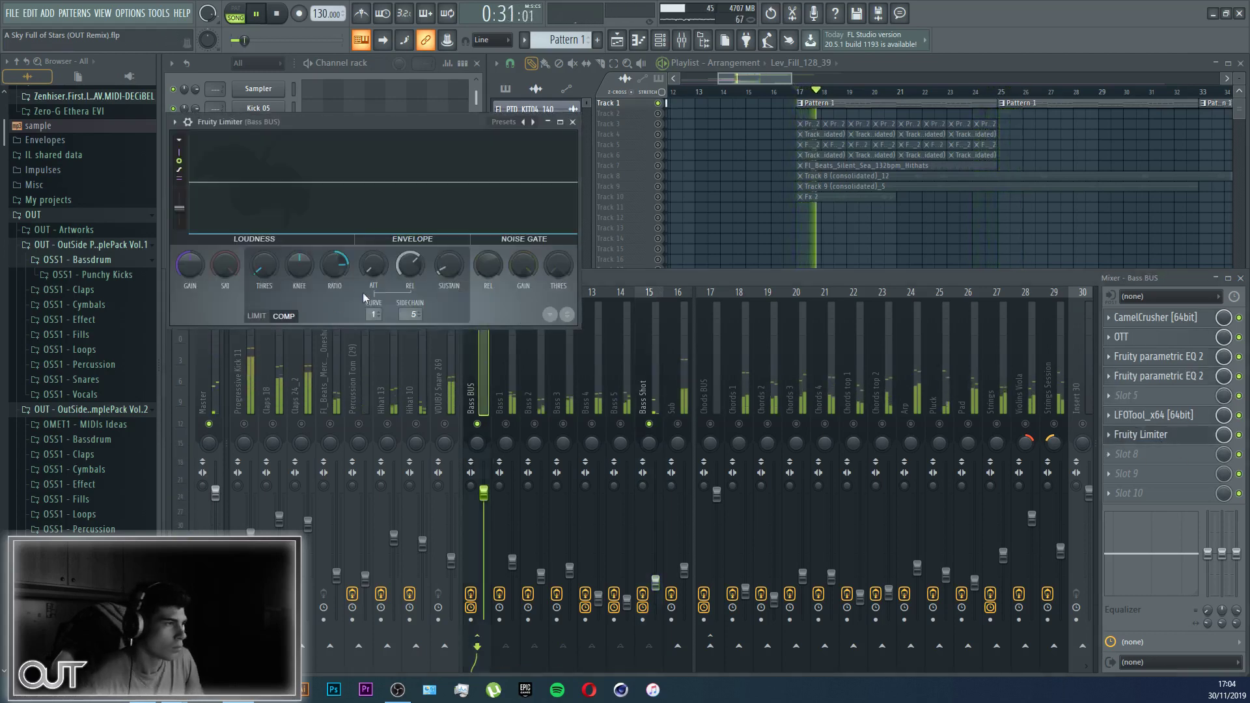
pyautogui.click(506, 424)
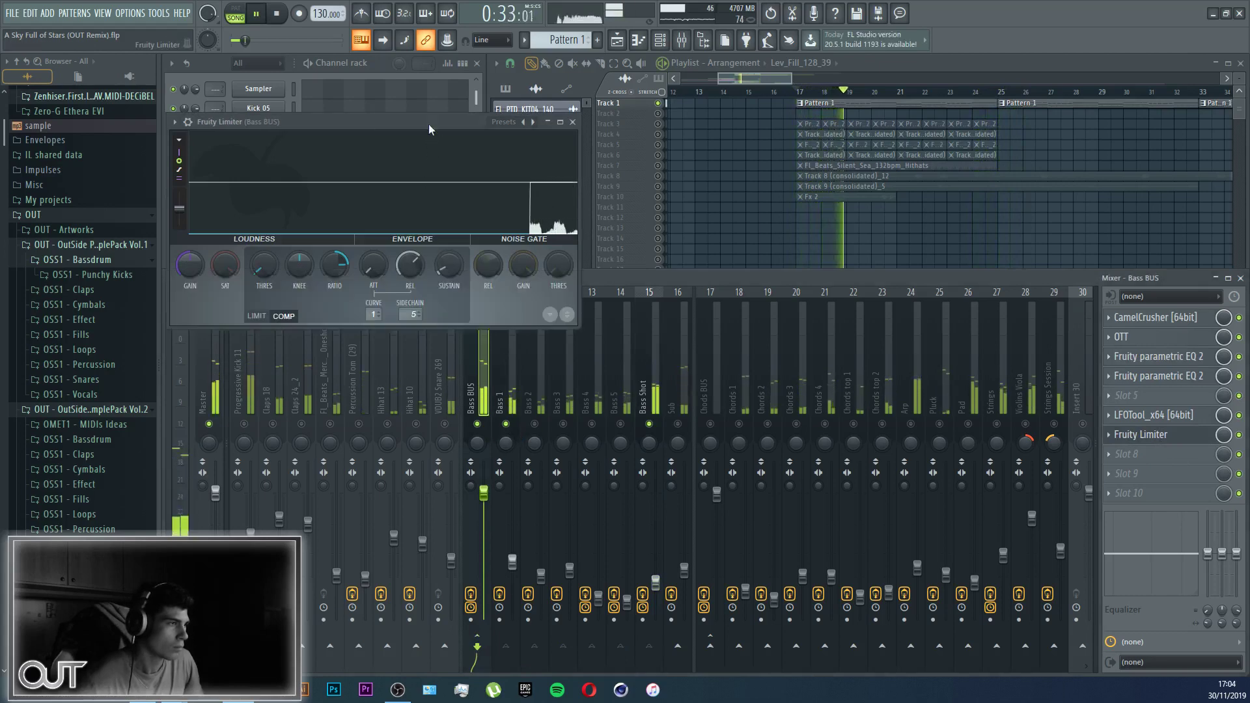
# Step: Set the Bass BUS limiter's sidechain input to 6 and adjust its compressor threshold
pyautogui.click(414, 314)
pyautogui.click(456, 395)
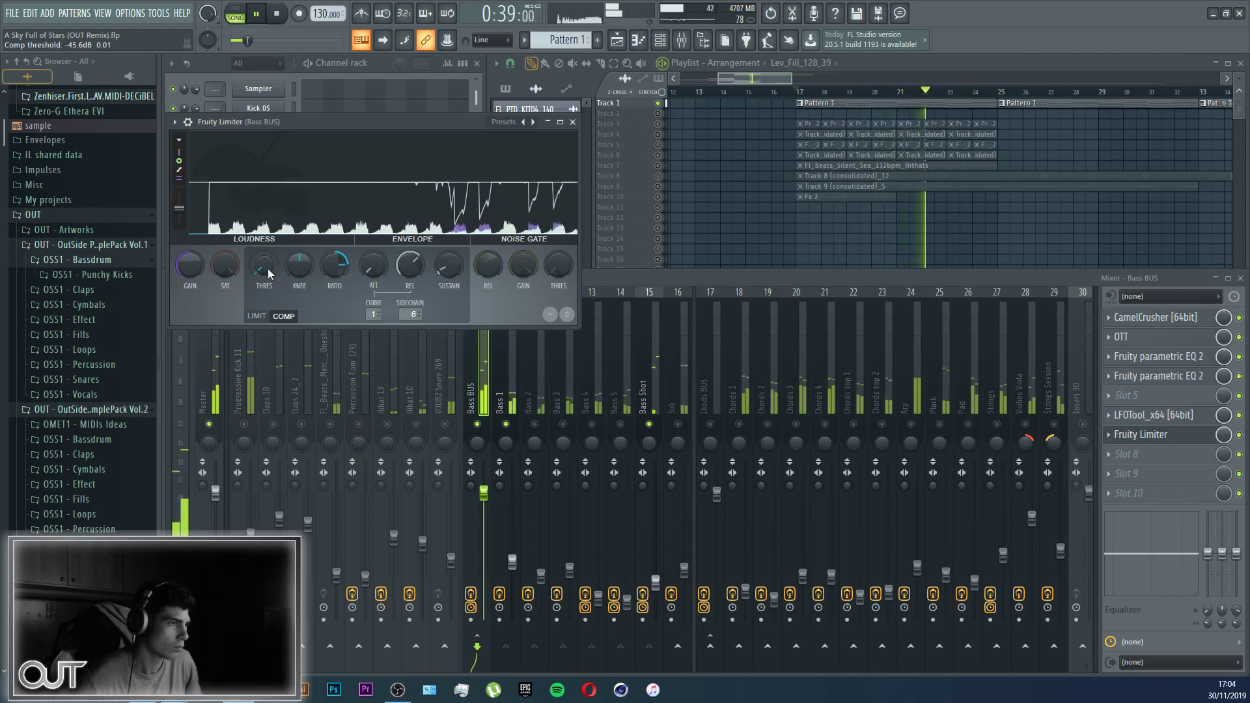
pyautogui.moveTo(267, 268); pyautogui.dragTo(267, 255)
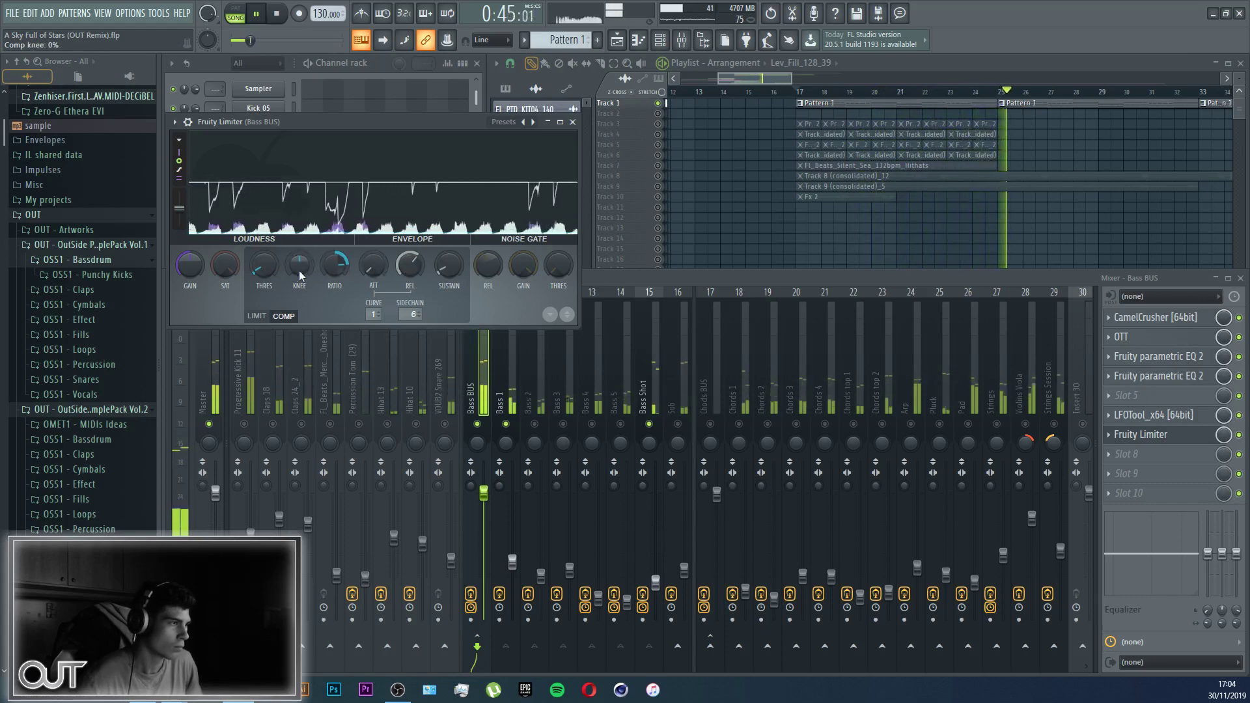
pyautogui.moveTo(264, 266); pyautogui.dragTo(265, 269)
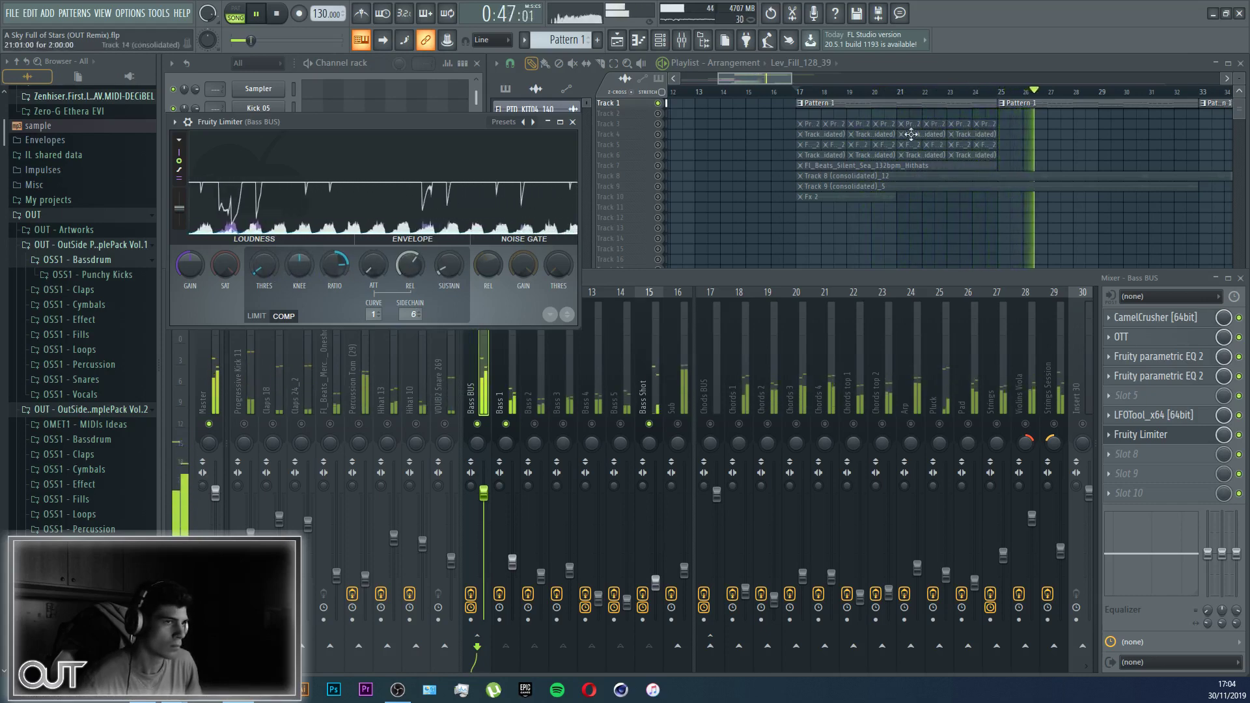
# Step: Set a looping playback selection in the playlist from about bar 18.5 to bar 20
pyautogui.click(861, 95)
pyautogui.click(857, 97)
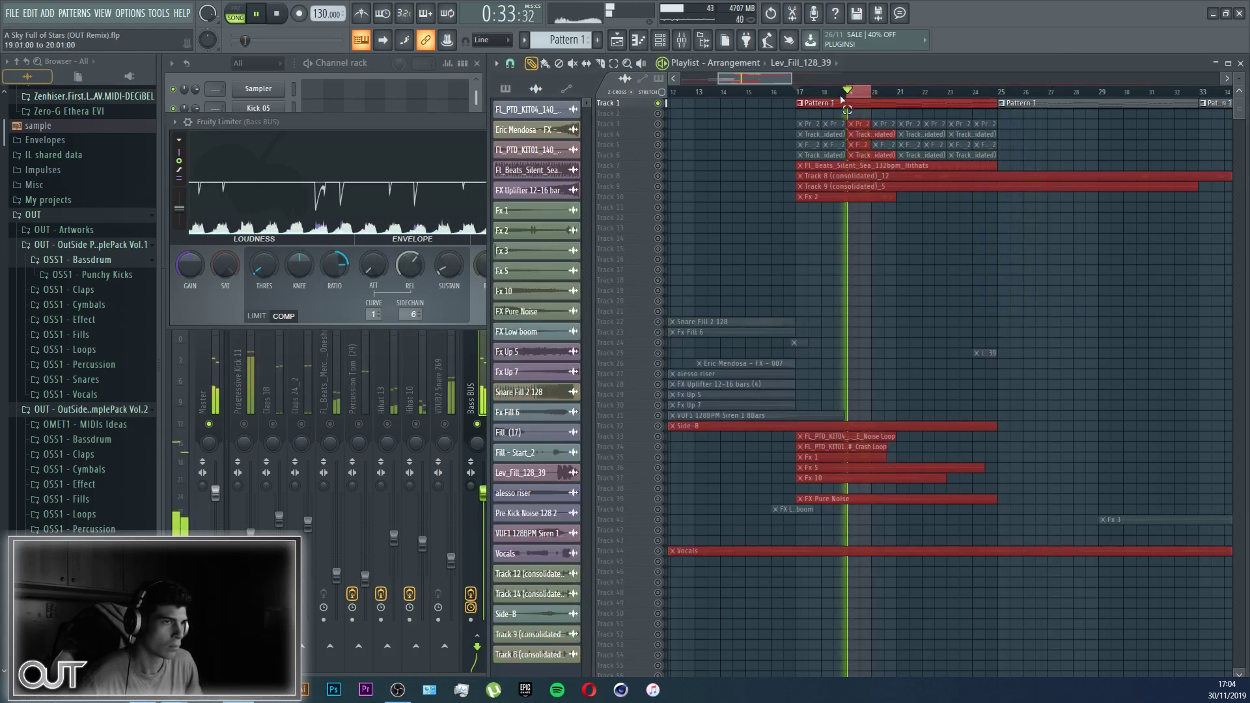
pyautogui.moveTo(856, 98); pyautogui.dragTo(848, 99)
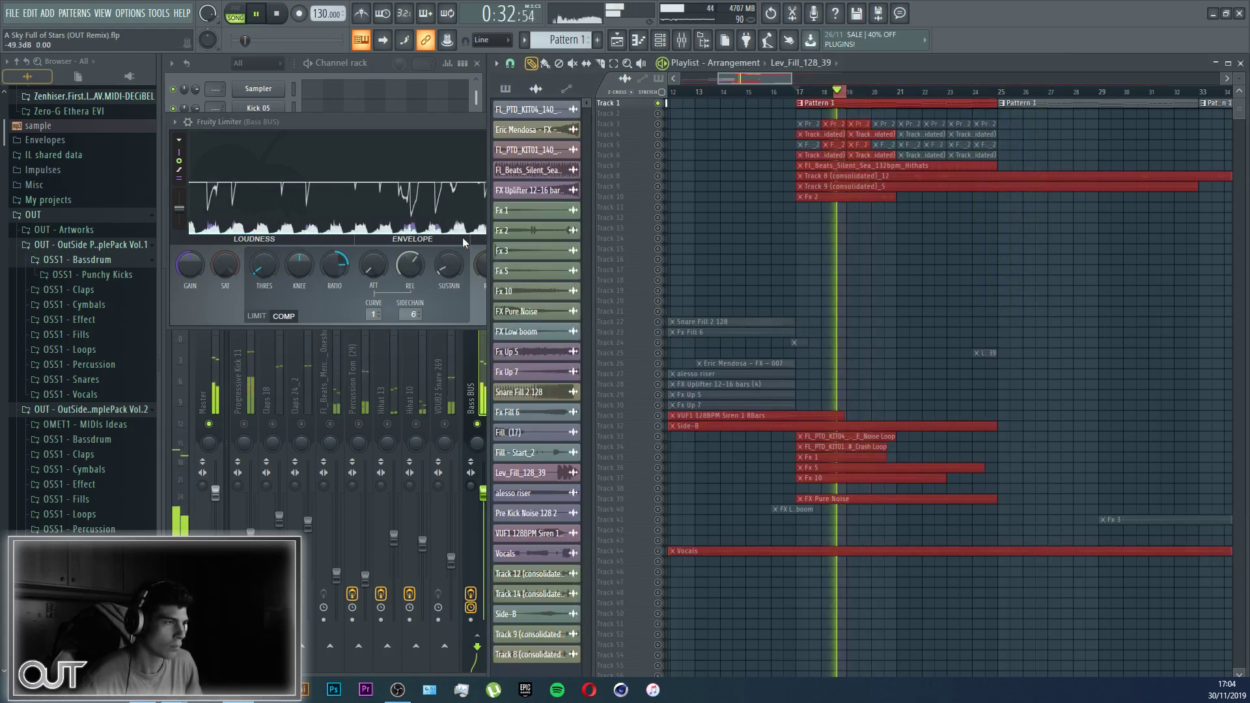
# Step: Move the limiter window aside and adjust the delay dry/wet mix in Bass Shot's Spire synth
pyautogui.moveTo(449, 121); pyautogui.dragTo(473, 153)
pyautogui.click(479, 111)
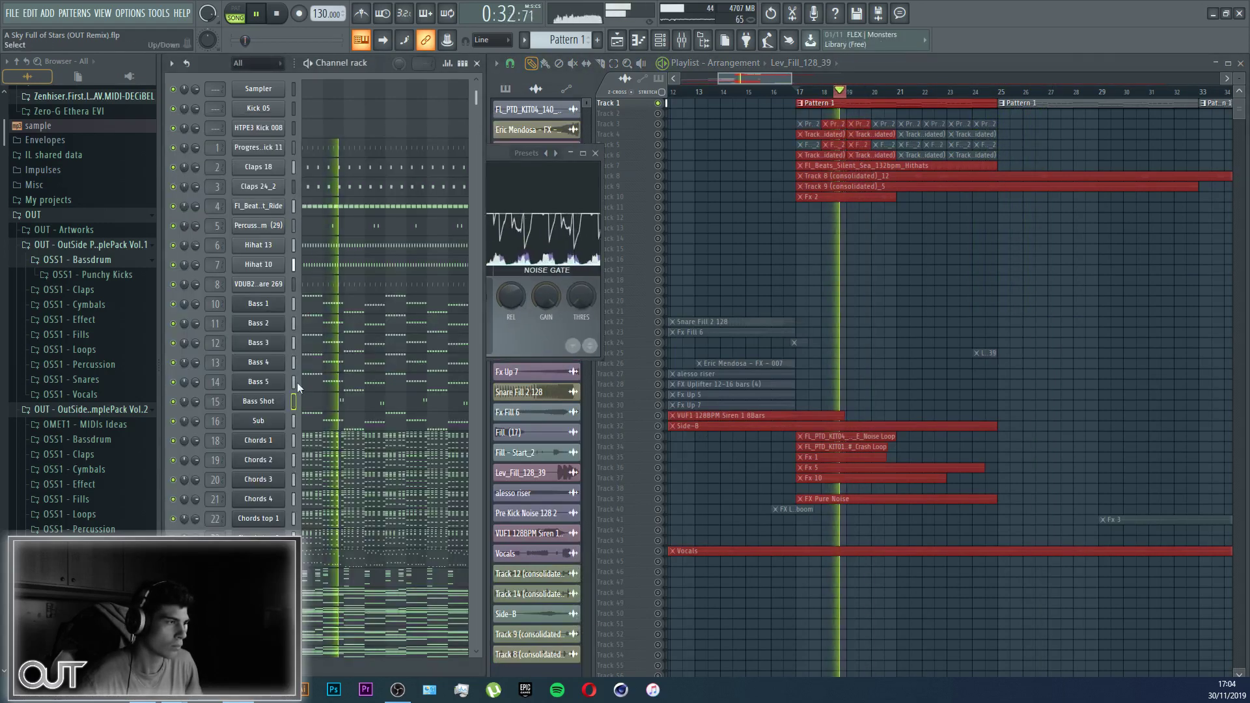
pyautogui.click(268, 402)
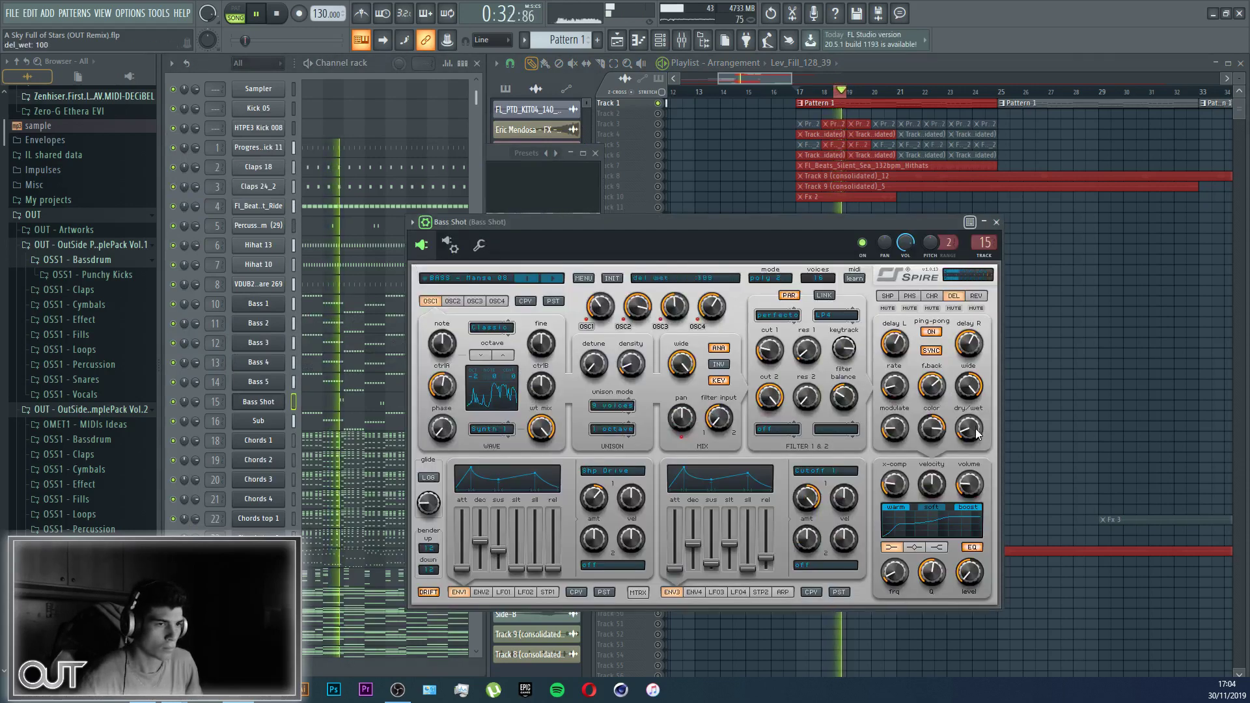
pyautogui.moveTo(977, 435); pyautogui.dragTo(979, 438)
pyautogui.click(996, 222)
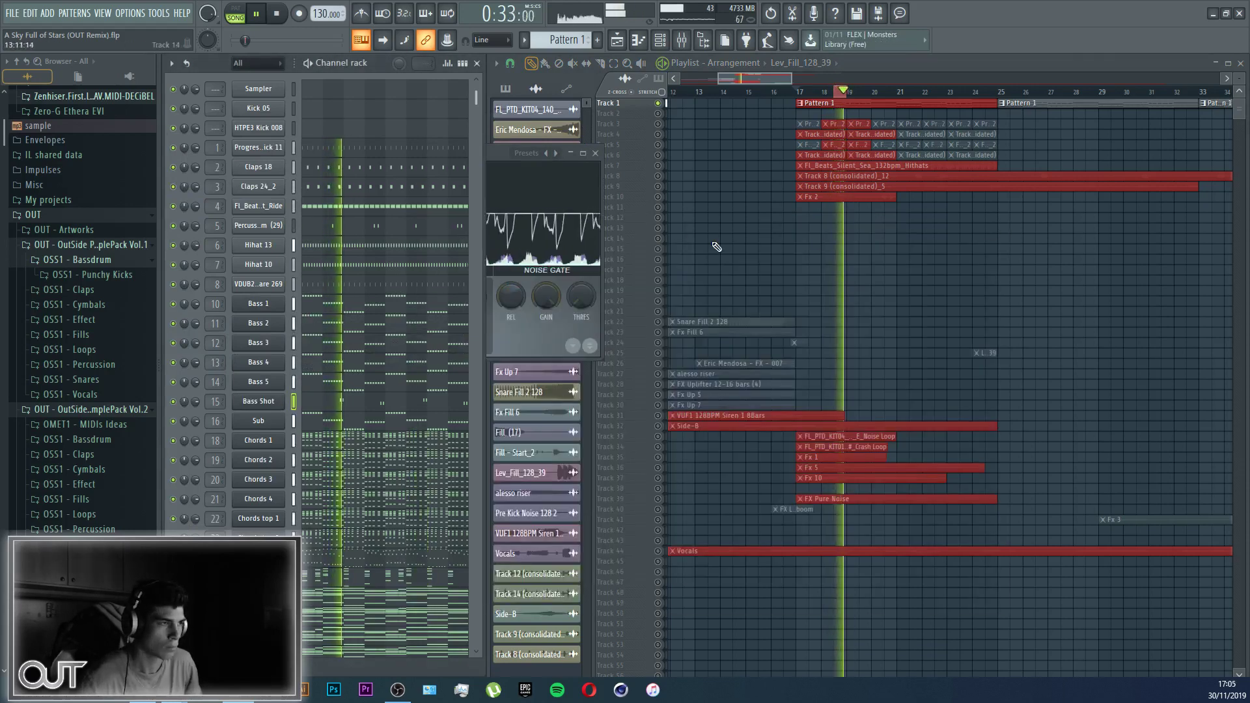
# Step: Try the Bass BUS limiter with a threshold of about -48.1 dB and a release of about 209 ms
pyautogui.click(495, 153)
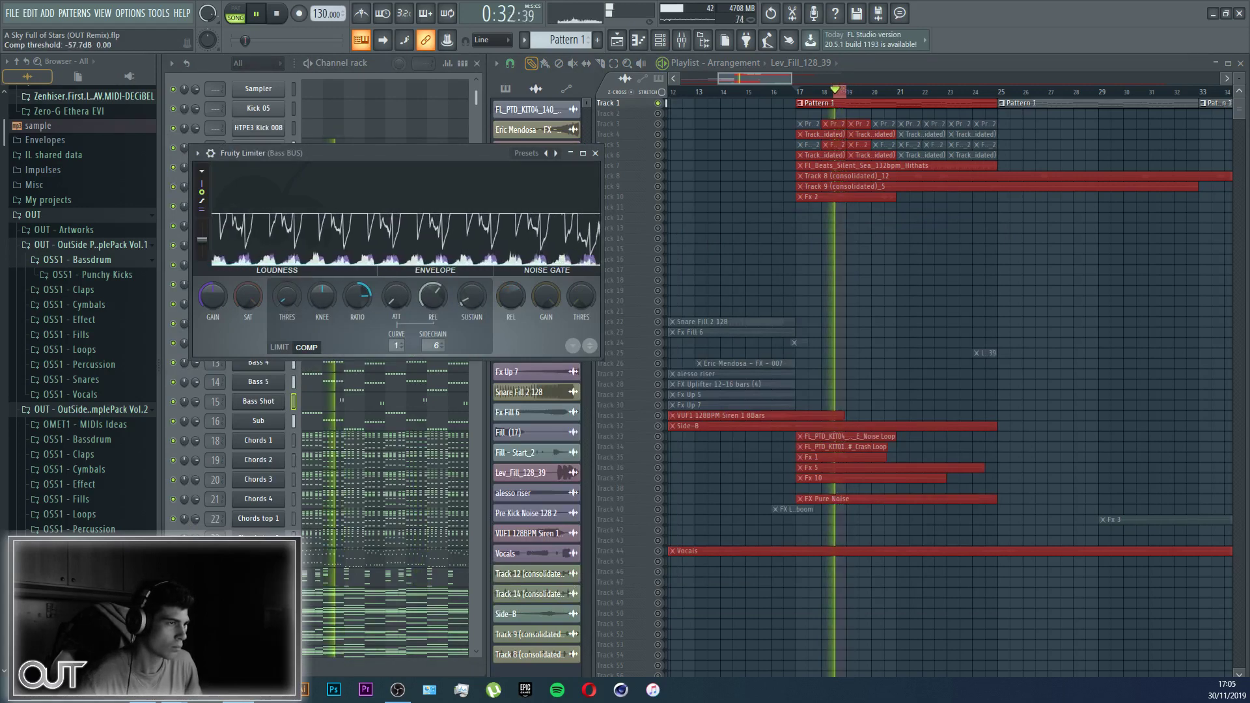
pyautogui.moveTo(287, 297); pyautogui.dragTo(287, 307)
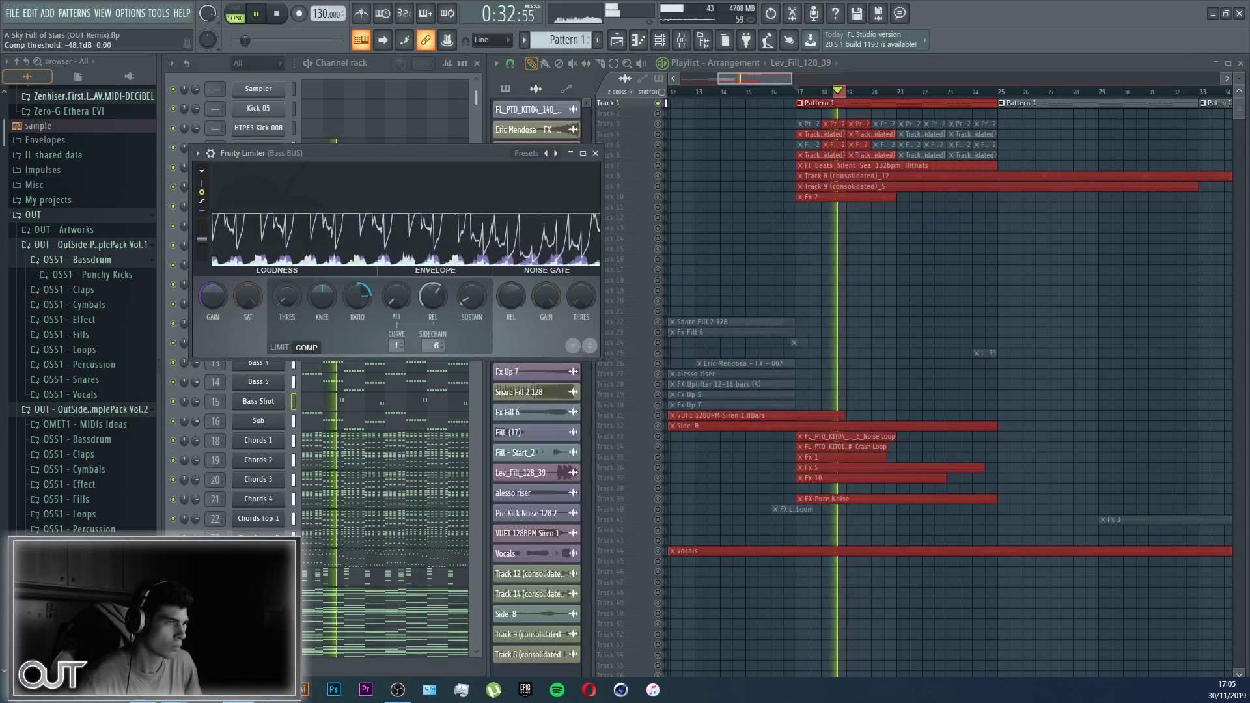
pyautogui.click(836, 93)
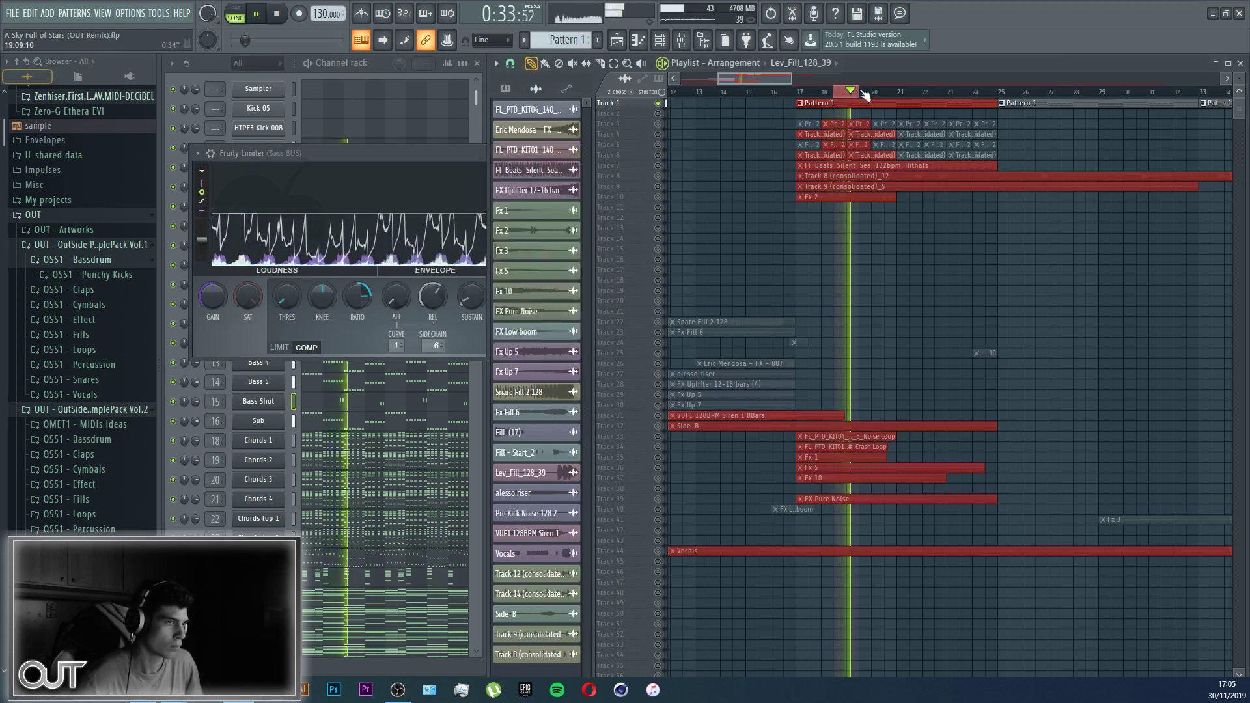
pyautogui.click(461, 167)
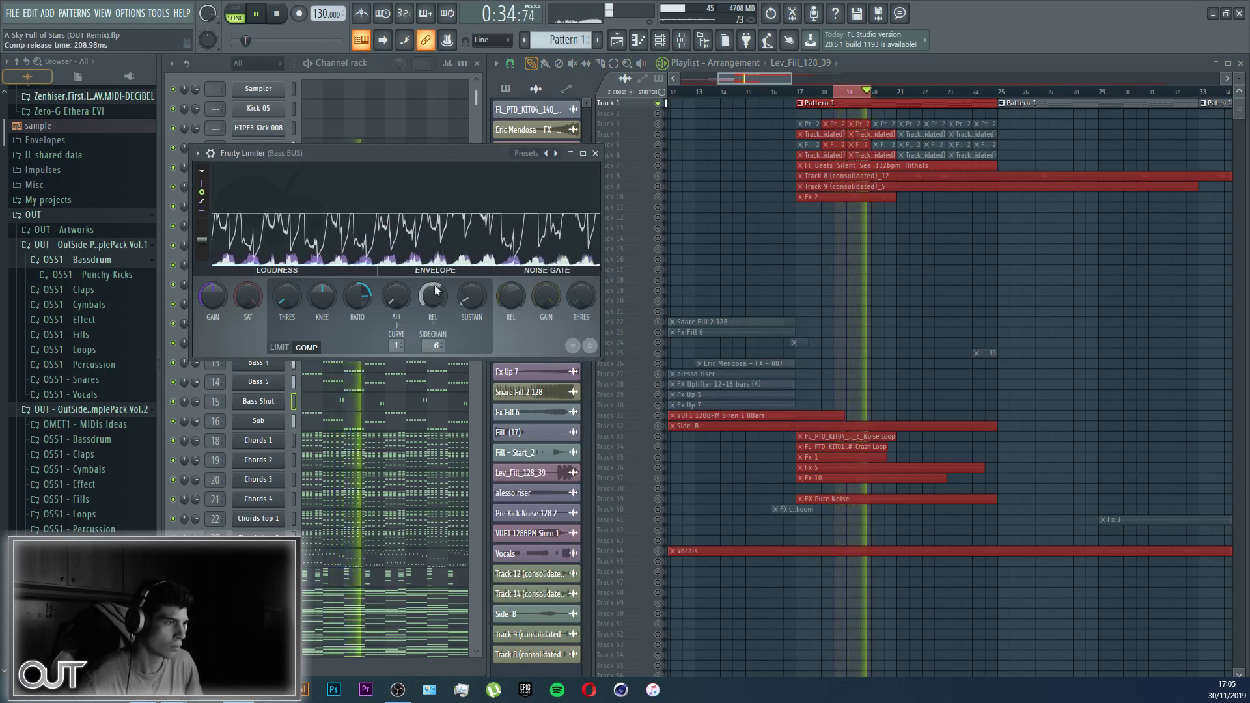
# Step: Set the delay dry/wet to 20 in Bass Shot's Spire synth and close the synth
pyautogui.click(476, 104)
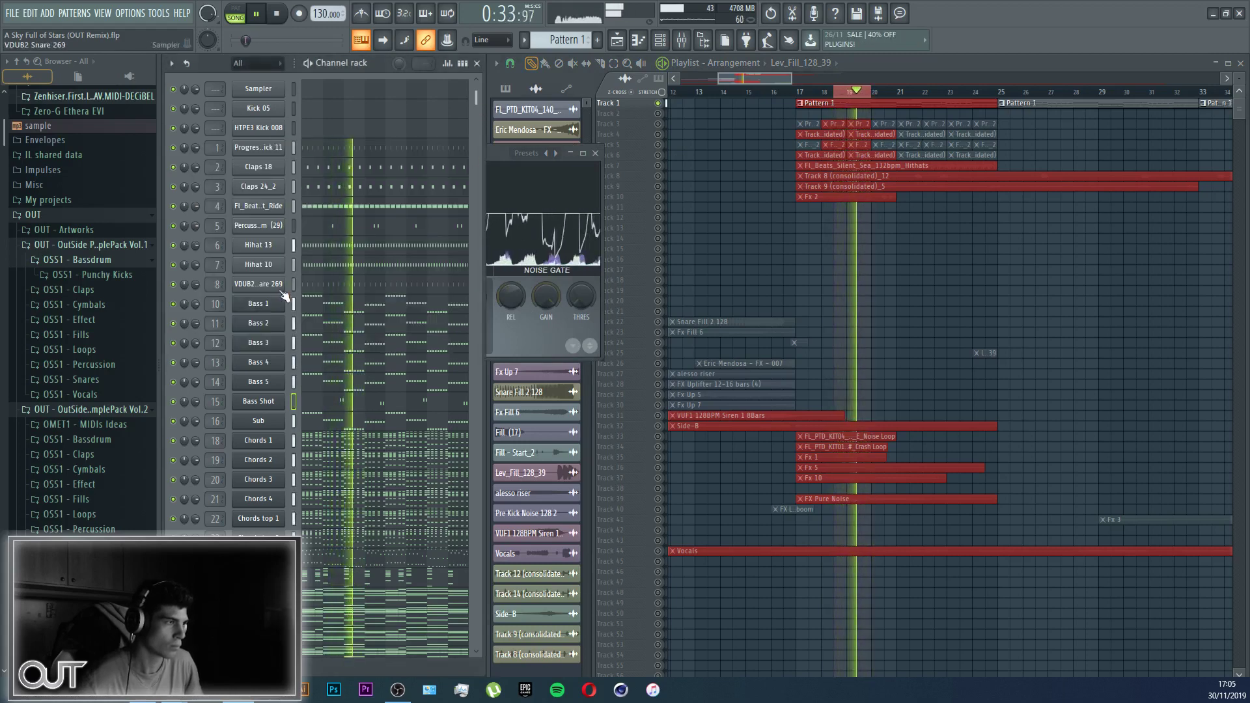
pyautogui.click(259, 401)
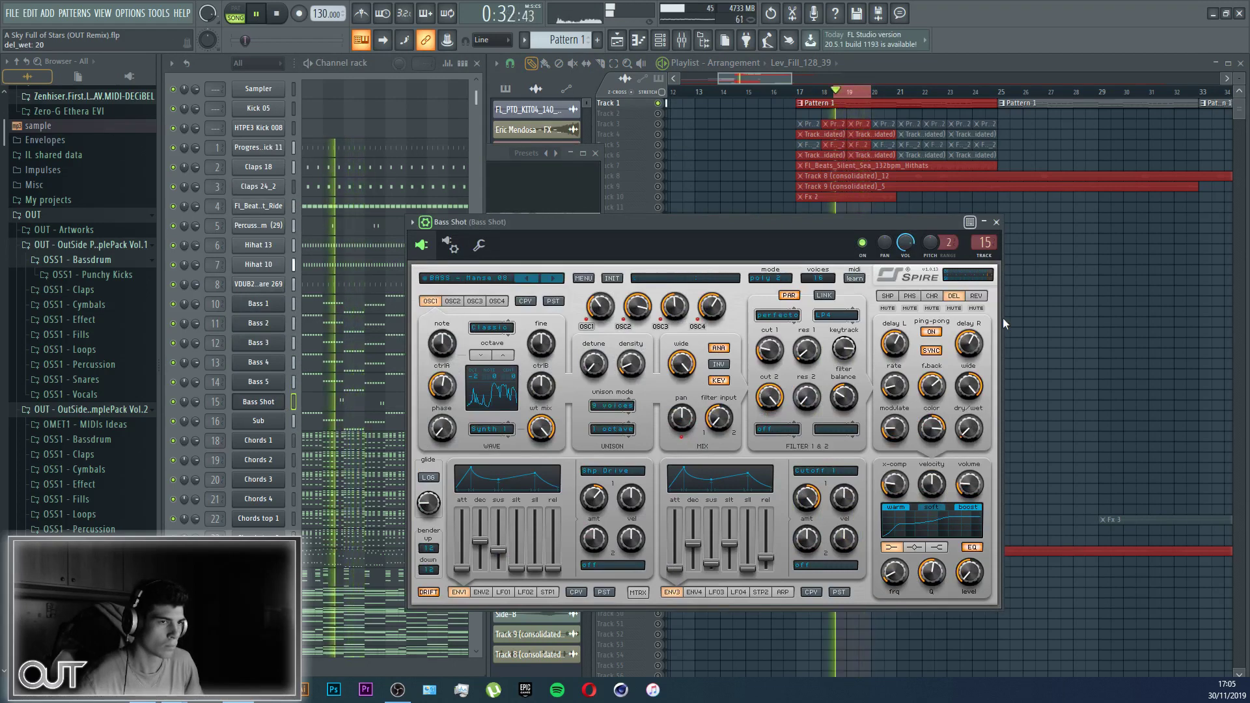
pyautogui.click(996, 222)
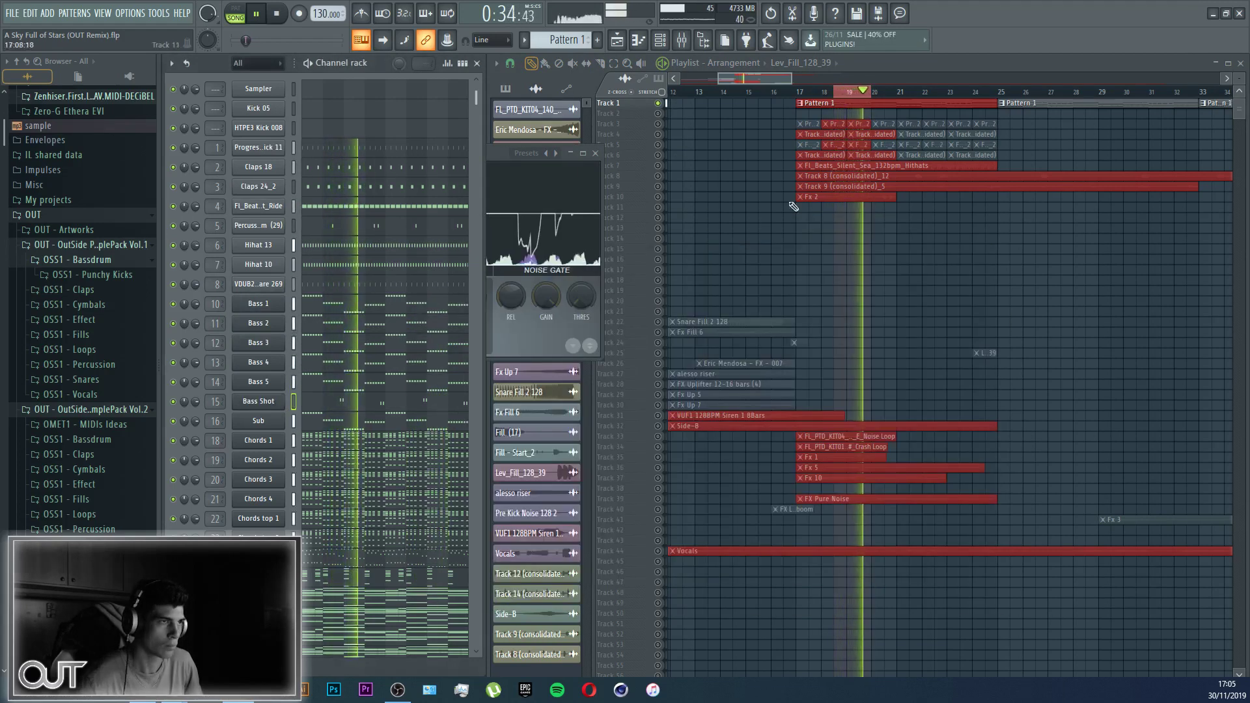
# Step: Set the Bass BUS limiter's threshold to about -43.6 dB, raise its knee and set the release to about 477 ms
pyautogui.click(517, 352)
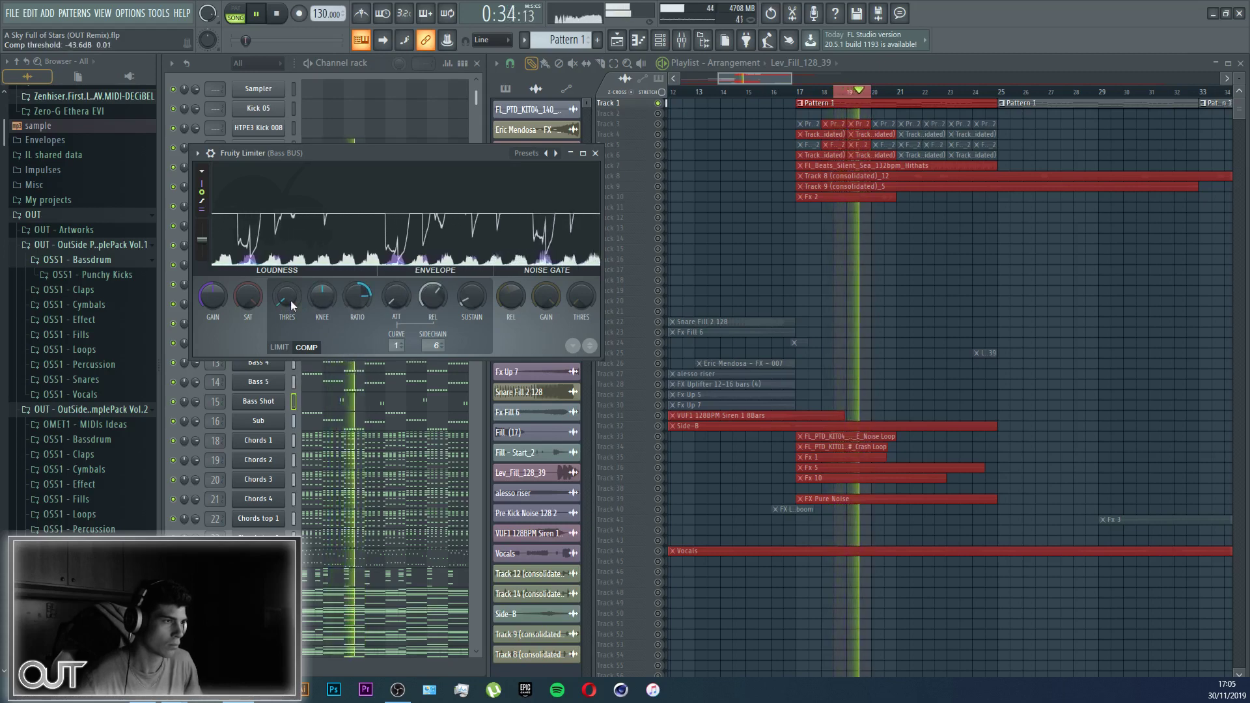
pyautogui.moveTo(324, 299); pyautogui.dragTo(323, 265)
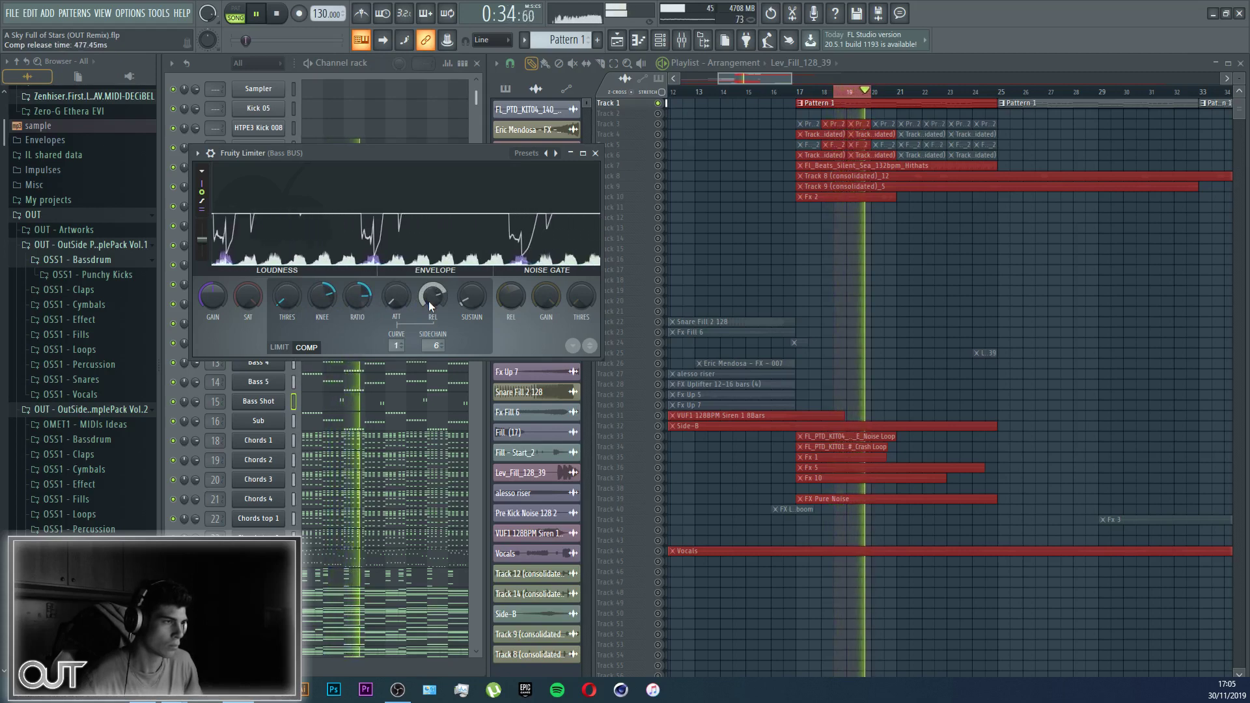
pyautogui.click(595, 153)
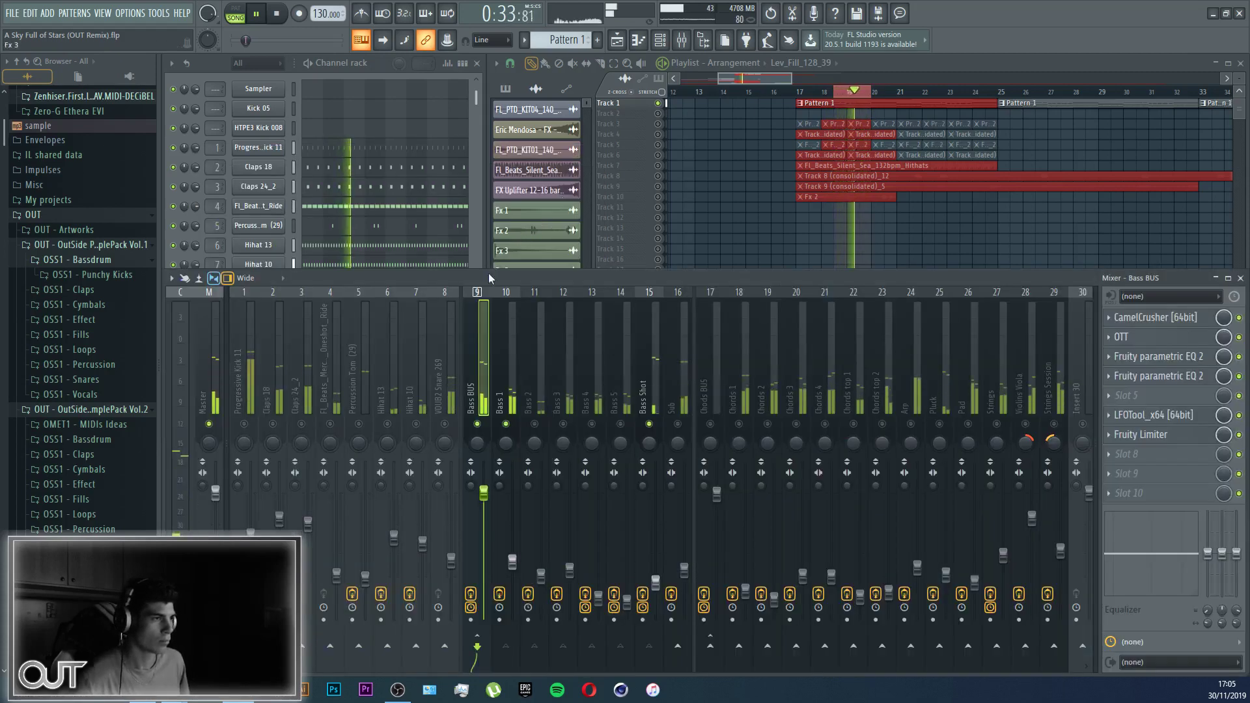
# Step: In Bass 1's Spire synth, raise envelope 3's decay slightly and turn both its modulation amounts up to 1000
pyautogui.press('F9')
pyautogui.click(259, 304)
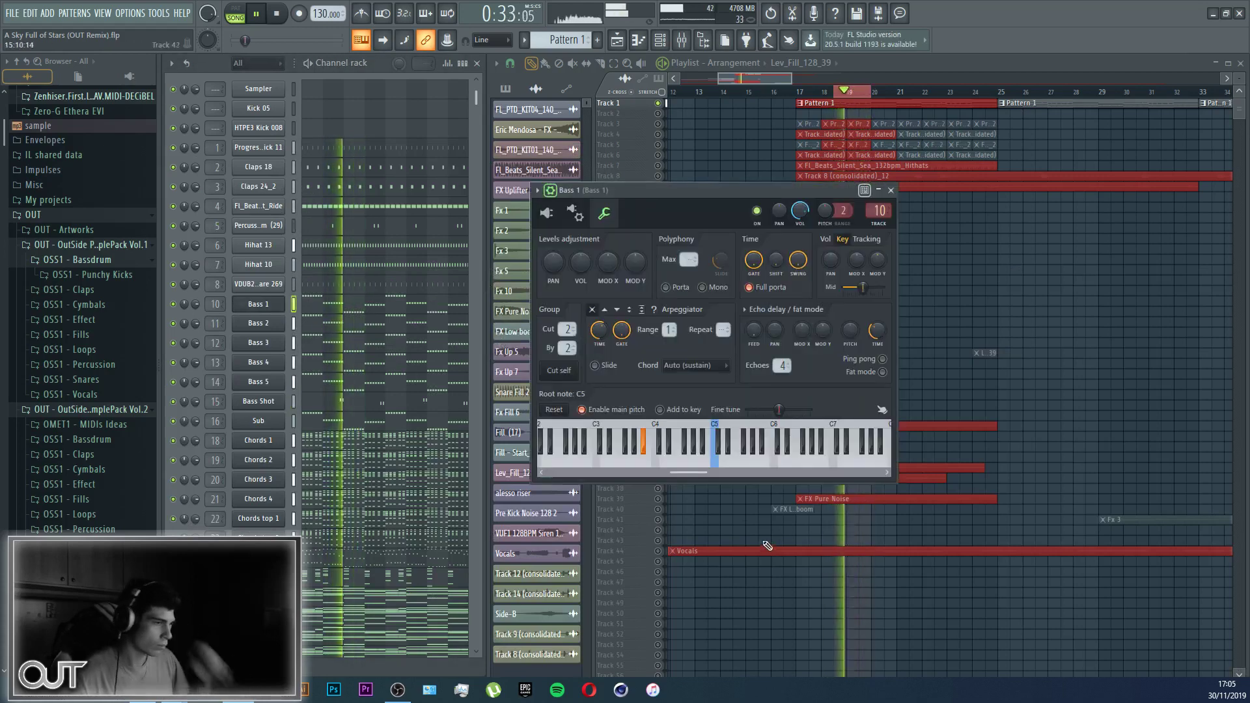
pyautogui.click(547, 212)
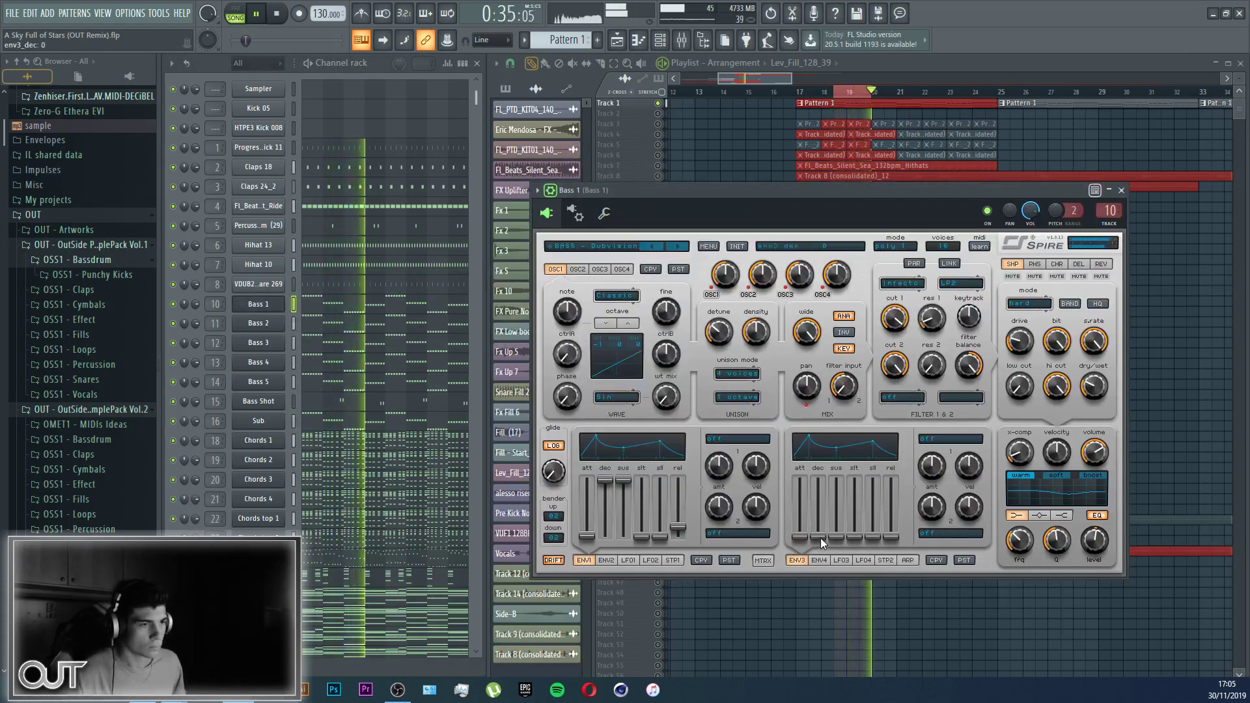
pyautogui.moveTo(822, 542); pyautogui.dragTo(821, 536)
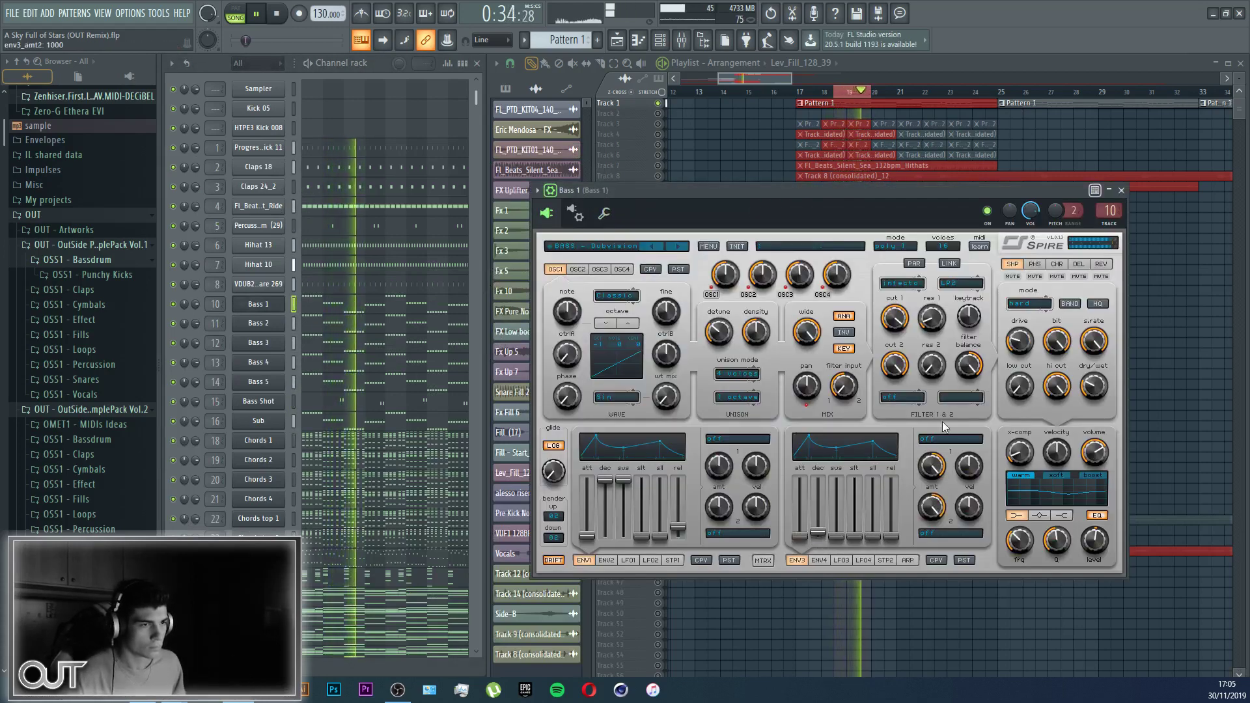
# Step: Assign envelope 3's two modulation targets to Osc1 Pitch and Osc2 Pitch
pyautogui.click(948, 438)
pyautogui.click(946, 494)
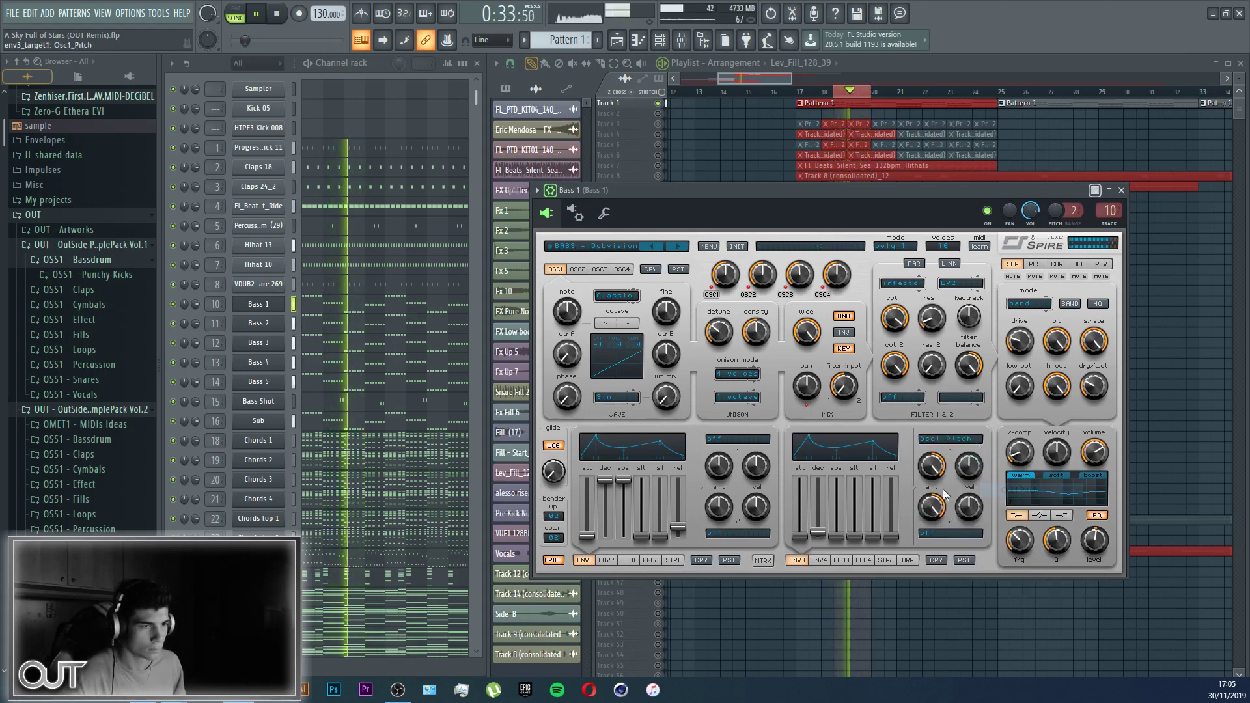
pyautogui.click(948, 439)
pyautogui.moveTo(947, 412)
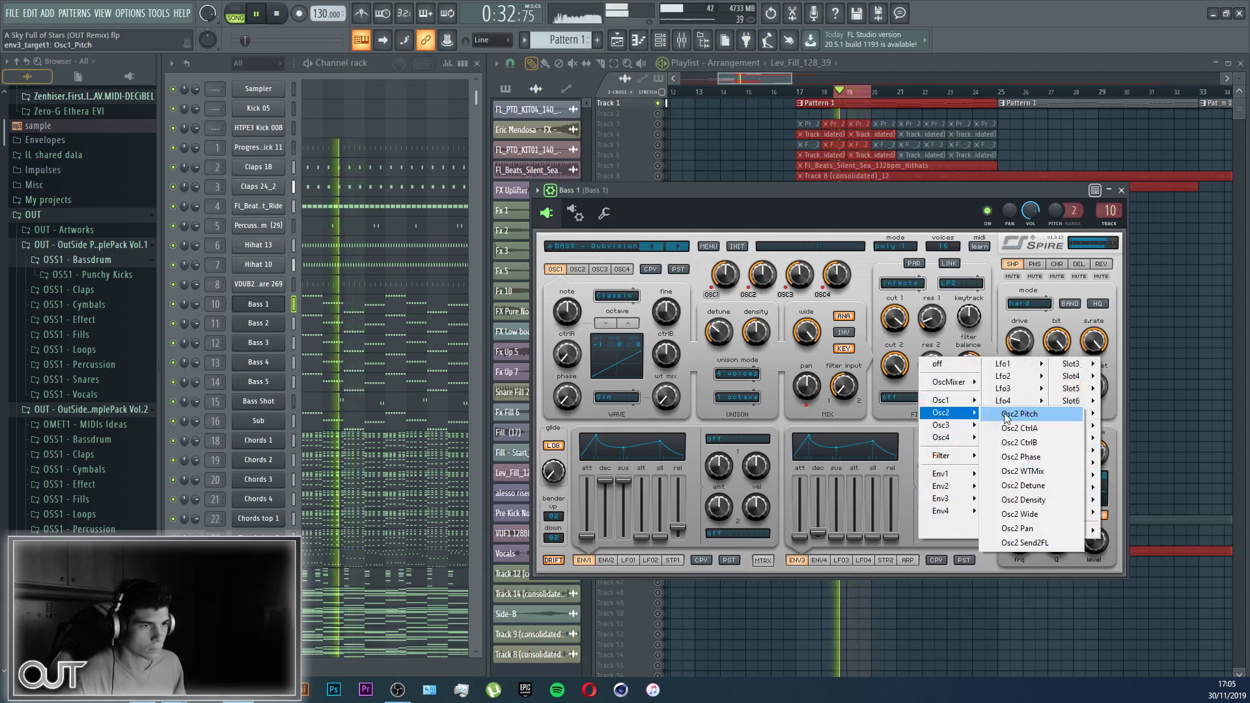
pyautogui.click(1007, 415)
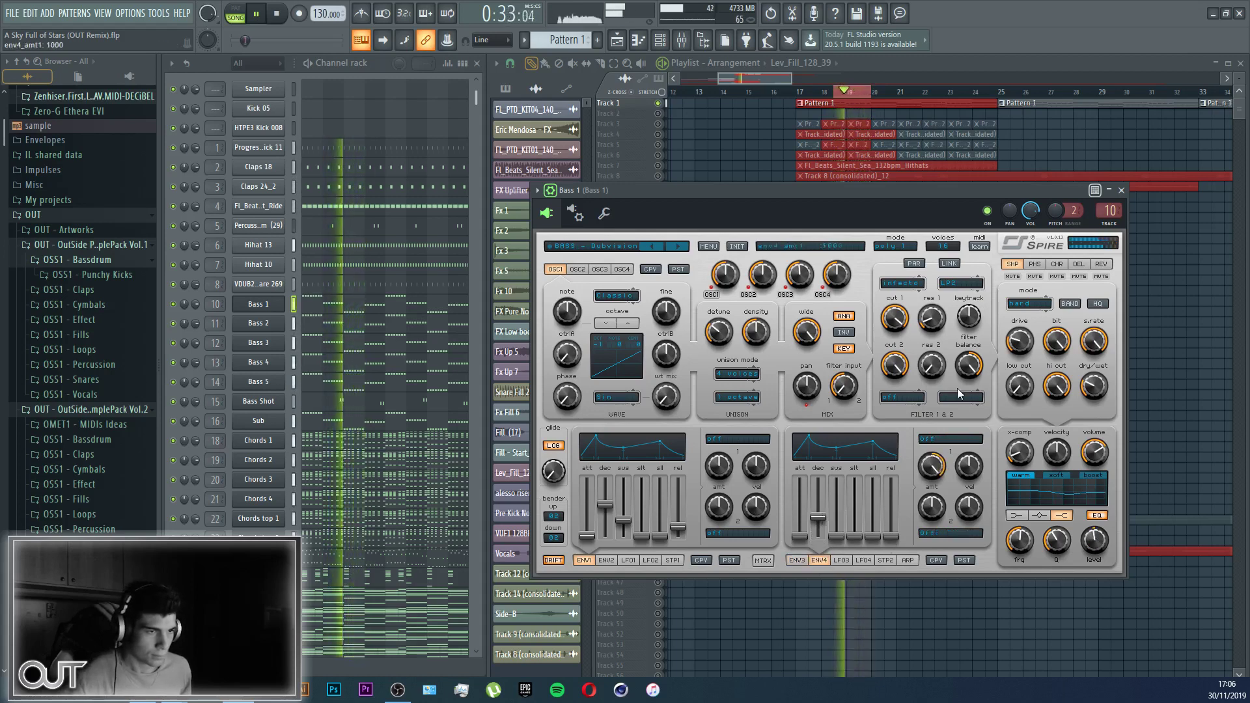
# Step: Assign envelope 4's first modulation target to the master output's EQ Hi Level
pyautogui.click(949, 439)
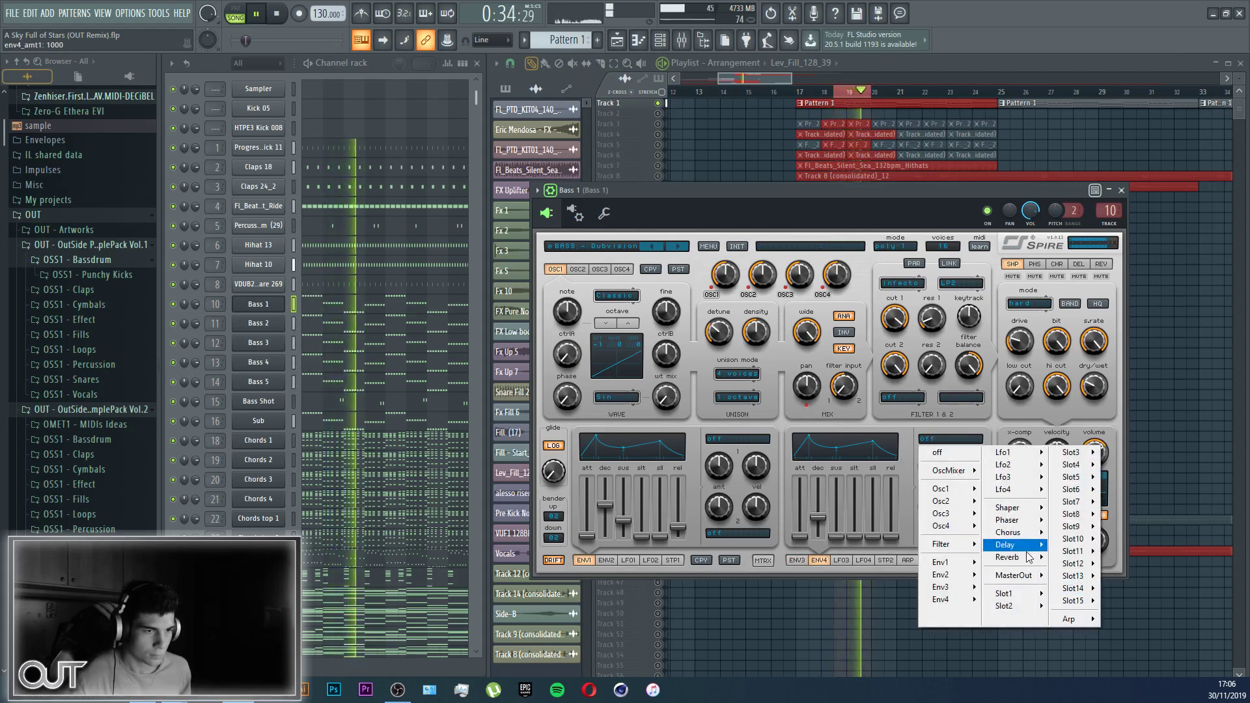
pyautogui.moveTo(1030, 577)
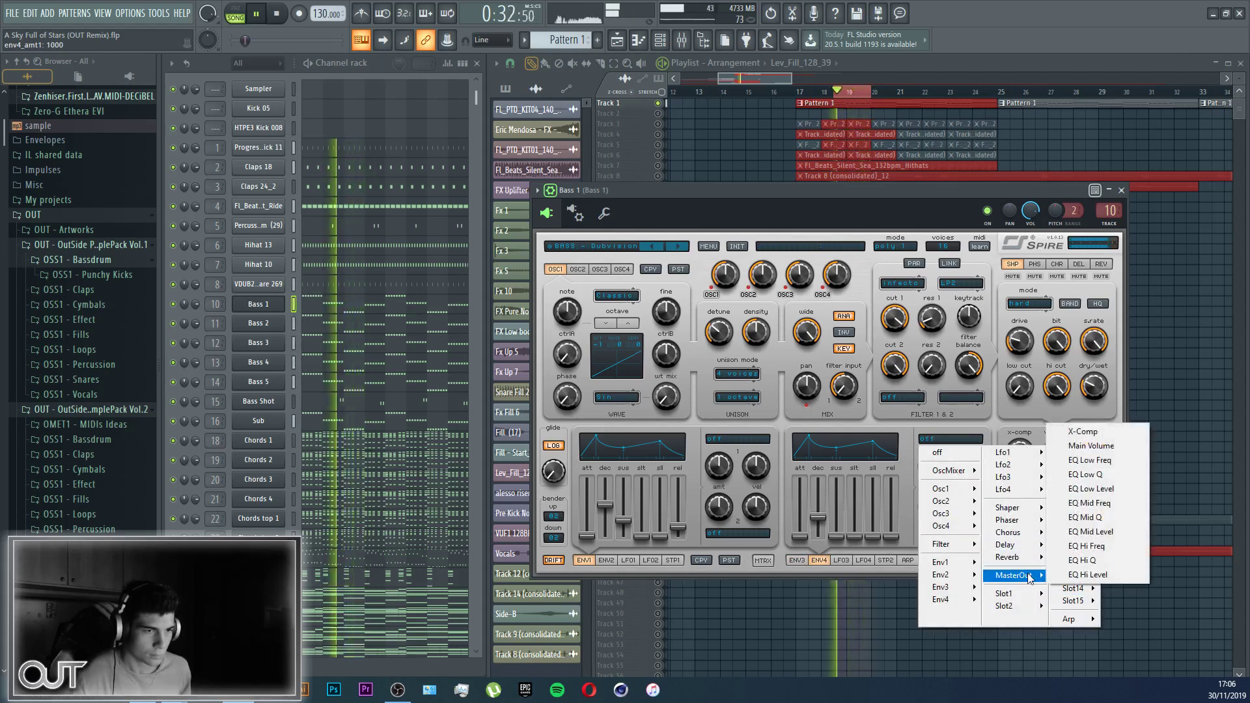
pyautogui.click(1109, 575)
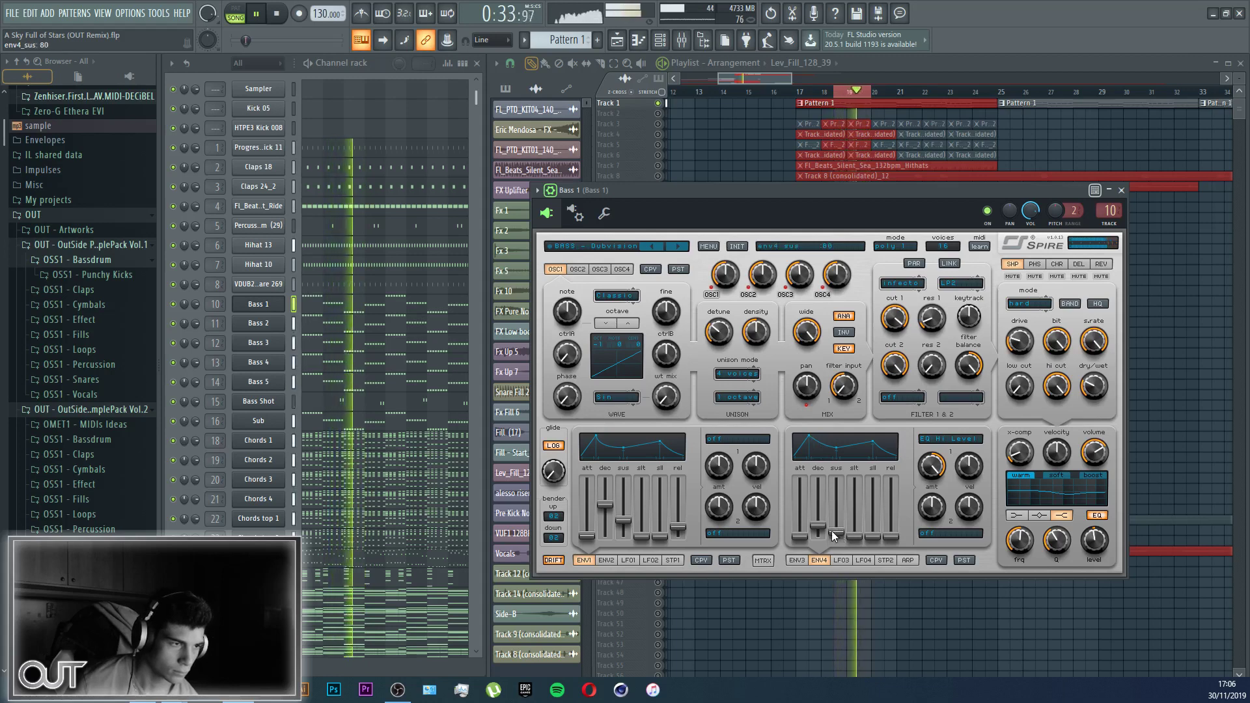
# Step: Set envelope 4's sustain to 0, fine-tune its amount and decay, and set the EQ high-band frequency to 784
pyautogui.moveTo(935, 515); pyautogui.dragTo(933, 507)
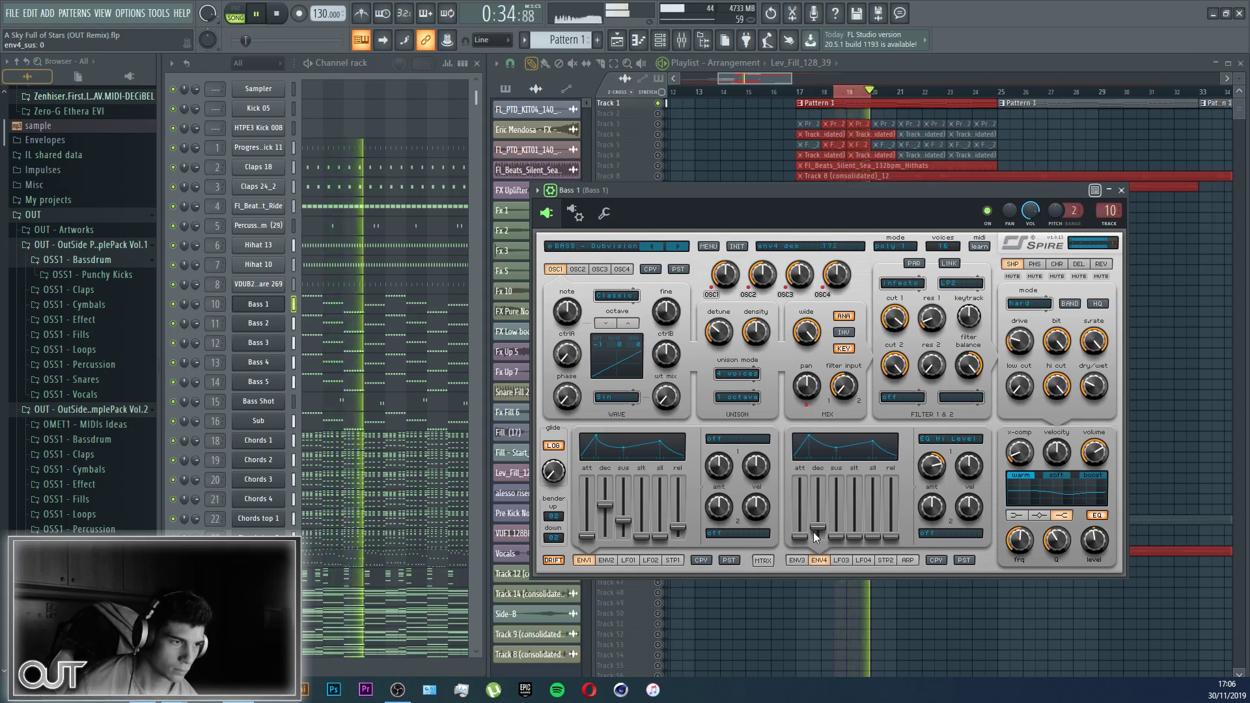
pyautogui.moveTo(823, 529); pyautogui.dragTo(824, 530)
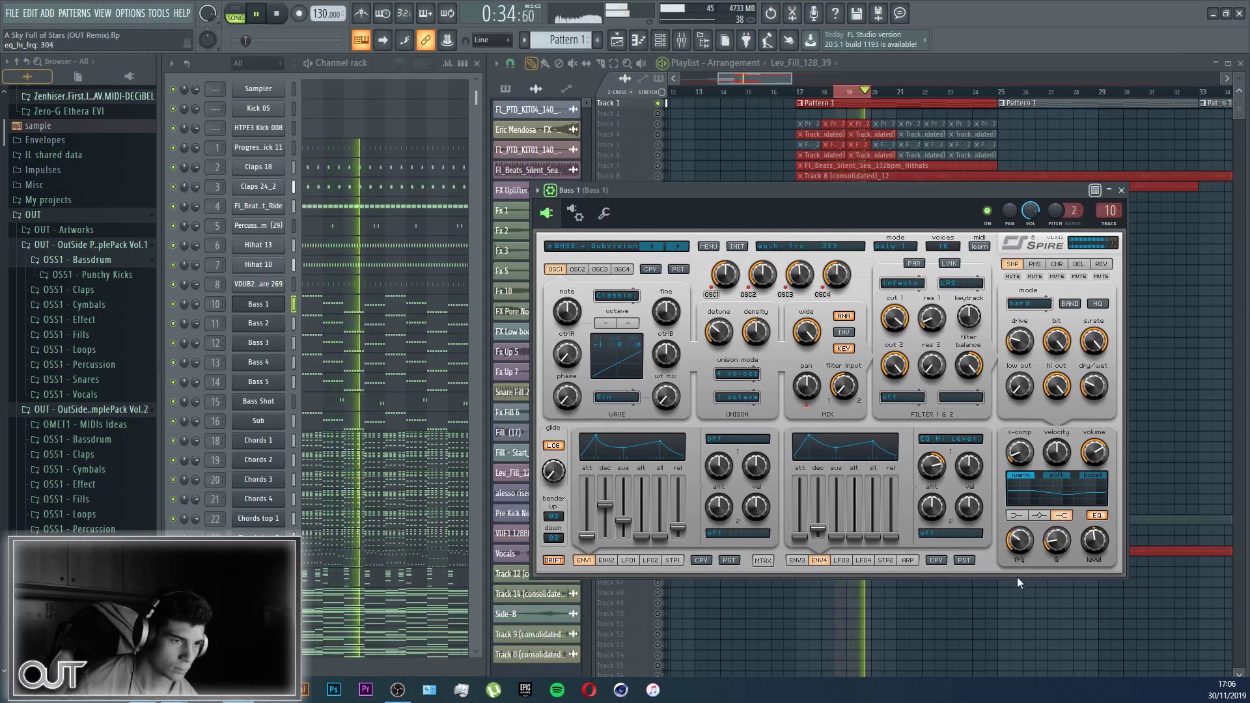
pyautogui.moveTo(1018, 578); pyautogui.dragTo(1018, 591)
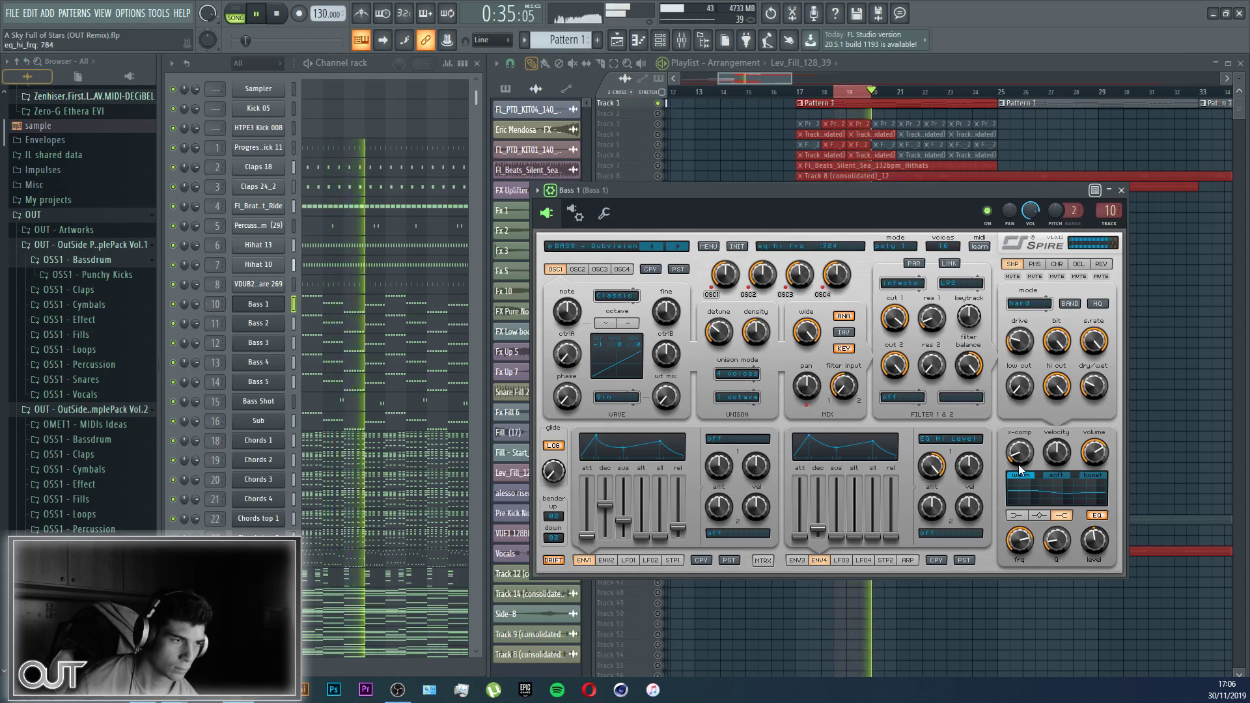
# Step: Set the EQ high-band frequency to 435 and envelope 4's first modulation amount to 800
pyautogui.moveTo(1021, 470); pyautogui.dragTo(1022, 519)
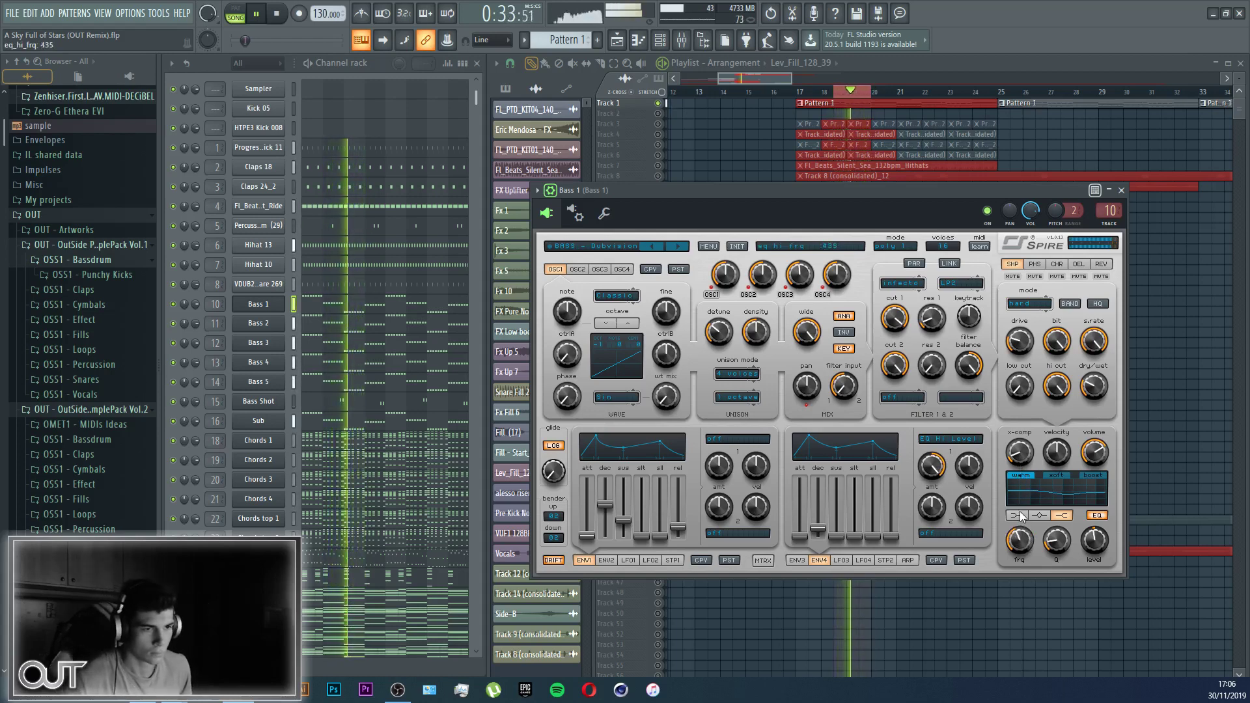
pyautogui.moveTo(939, 525)
pyautogui.mouseDown()
pyautogui.moveTo(937, 541)
pyautogui.moveTo(939, 530)
pyautogui.mouseUp()
pyautogui.moveTo(940, 518); pyautogui.dragTo(940, 505)
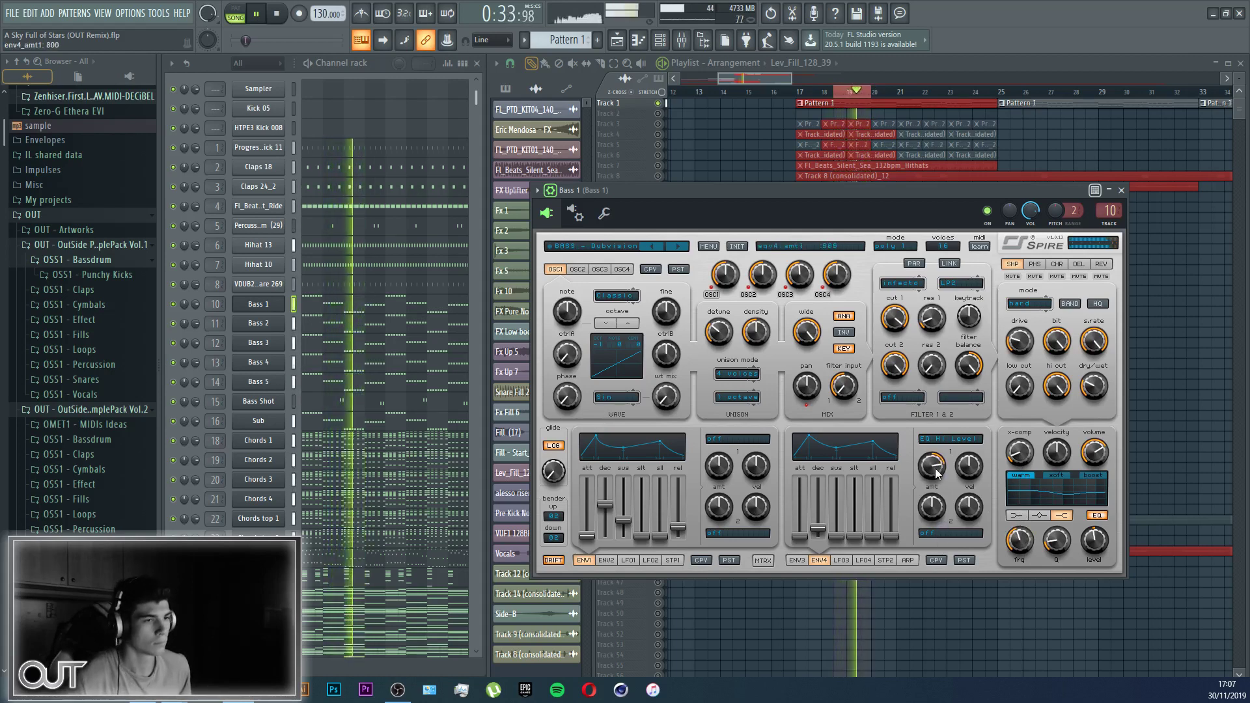
# Step: Set envelope 3's decay to 45 and raise envelope 4's first modulation amount to 965
pyautogui.click(801, 561)
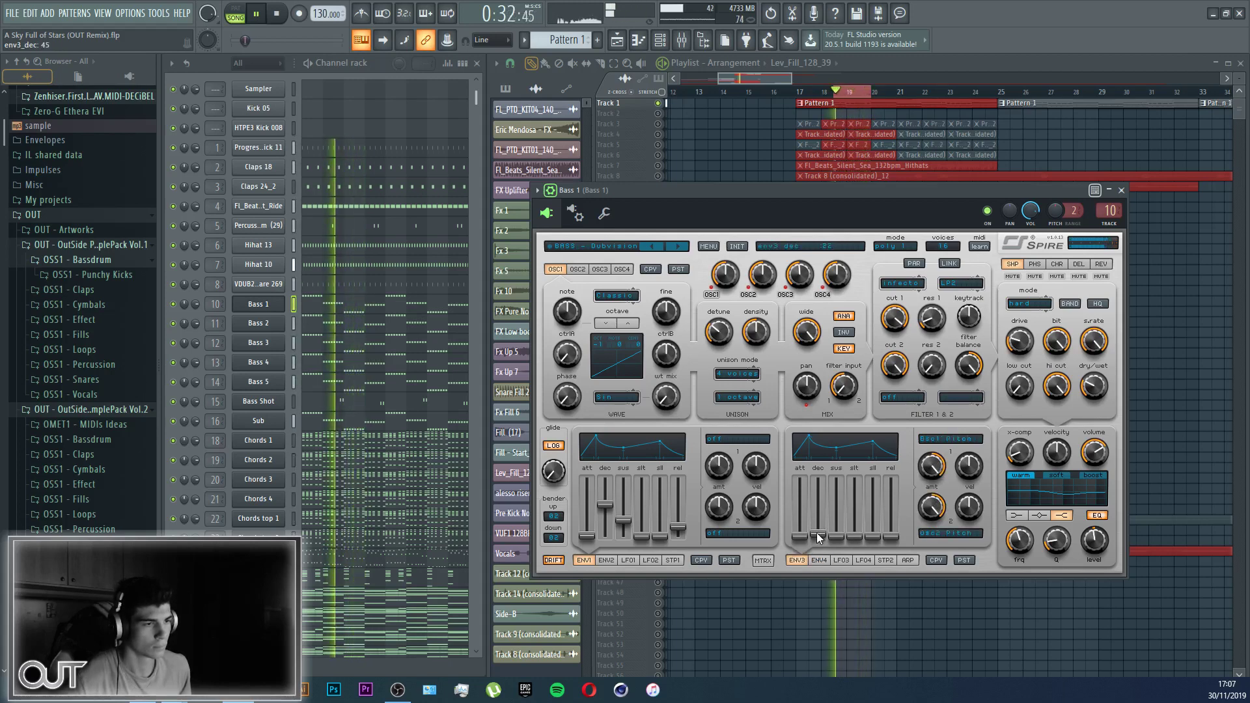
pyautogui.click(820, 561)
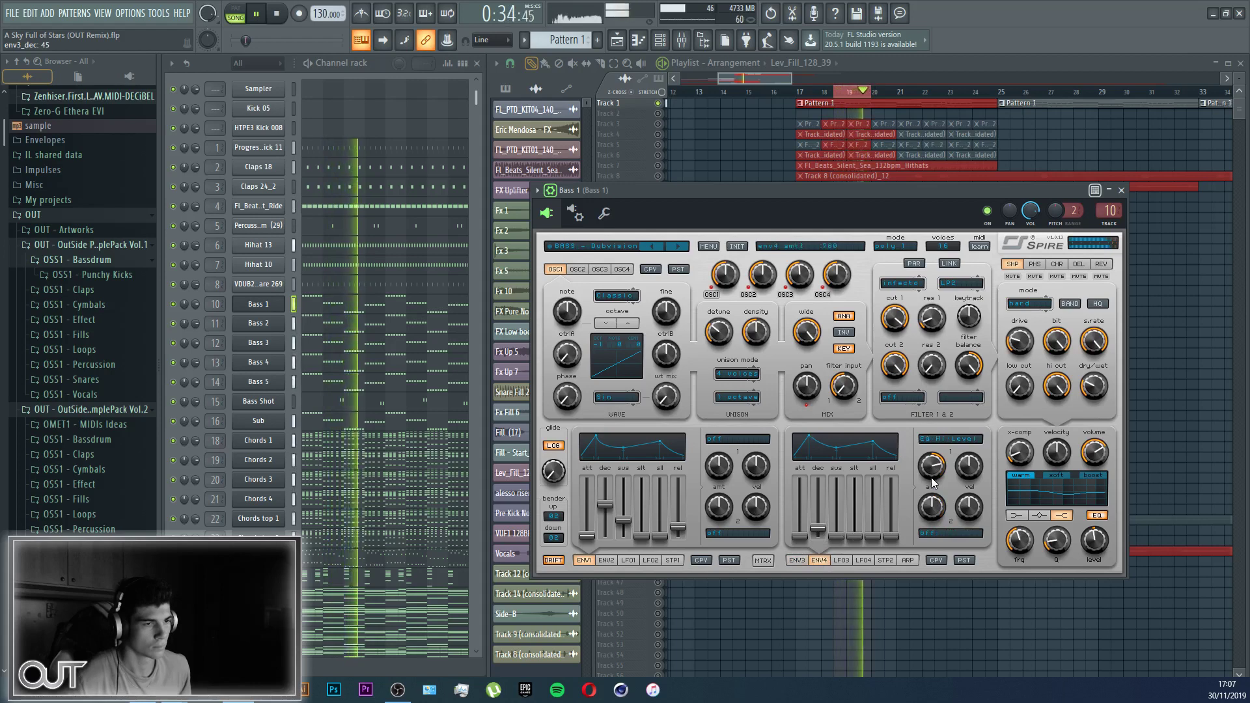
pyautogui.click(801, 561)
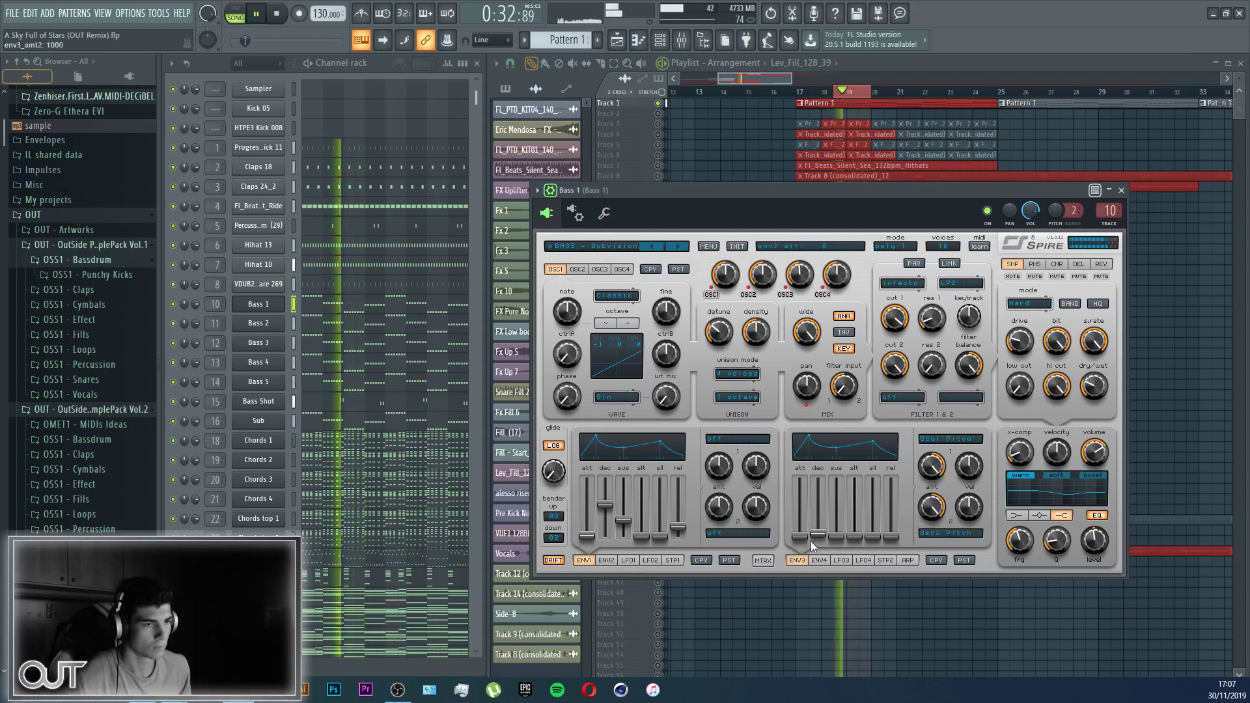
pyautogui.click(821, 562)
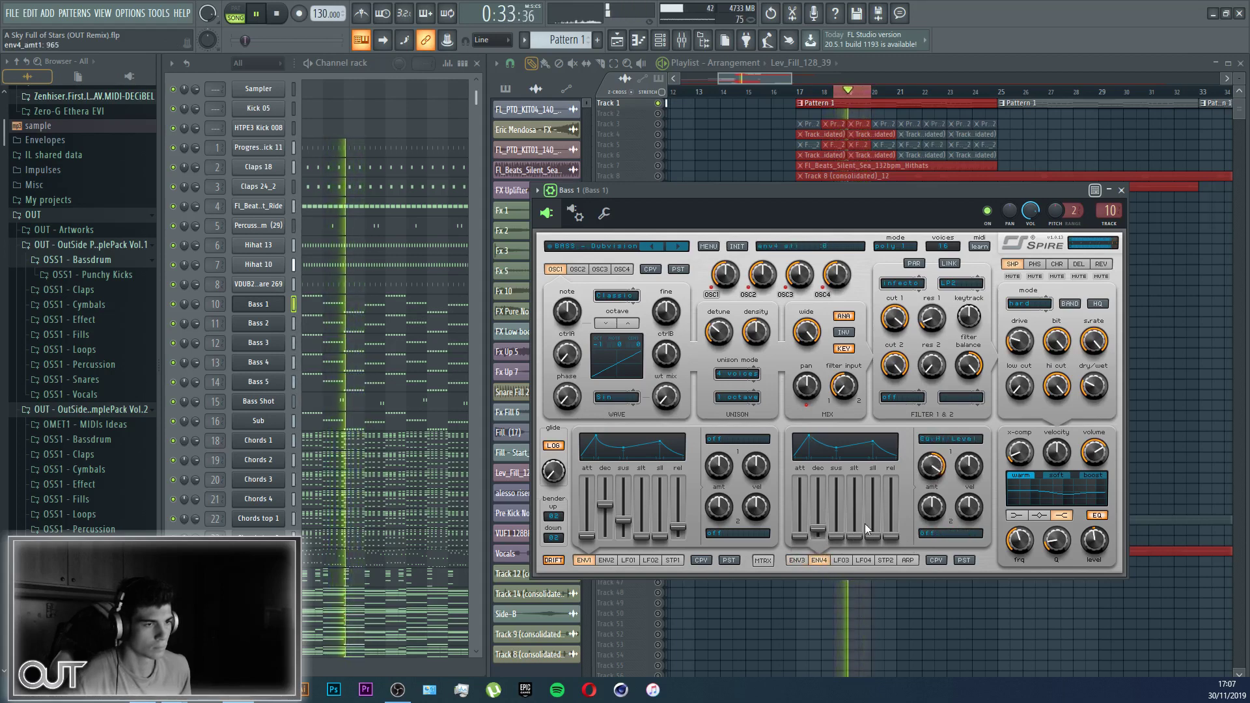
# Step: Lower envelope 4's first modulation amount and set its decay to 183, then go back to envelope 3
pyautogui.moveTo(930, 499); pyautogui.dragTo(929, 501)
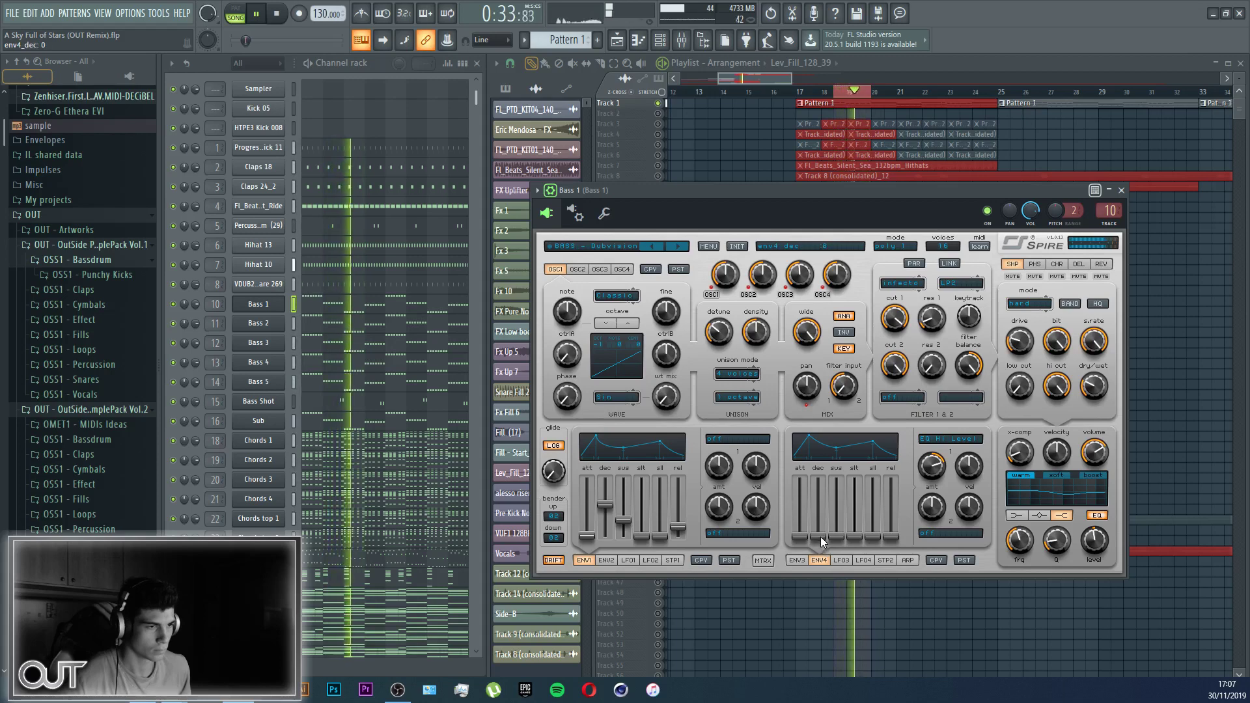
pyautogui.moveTo(821, 537); pyautogui.dragTo(823, 531)
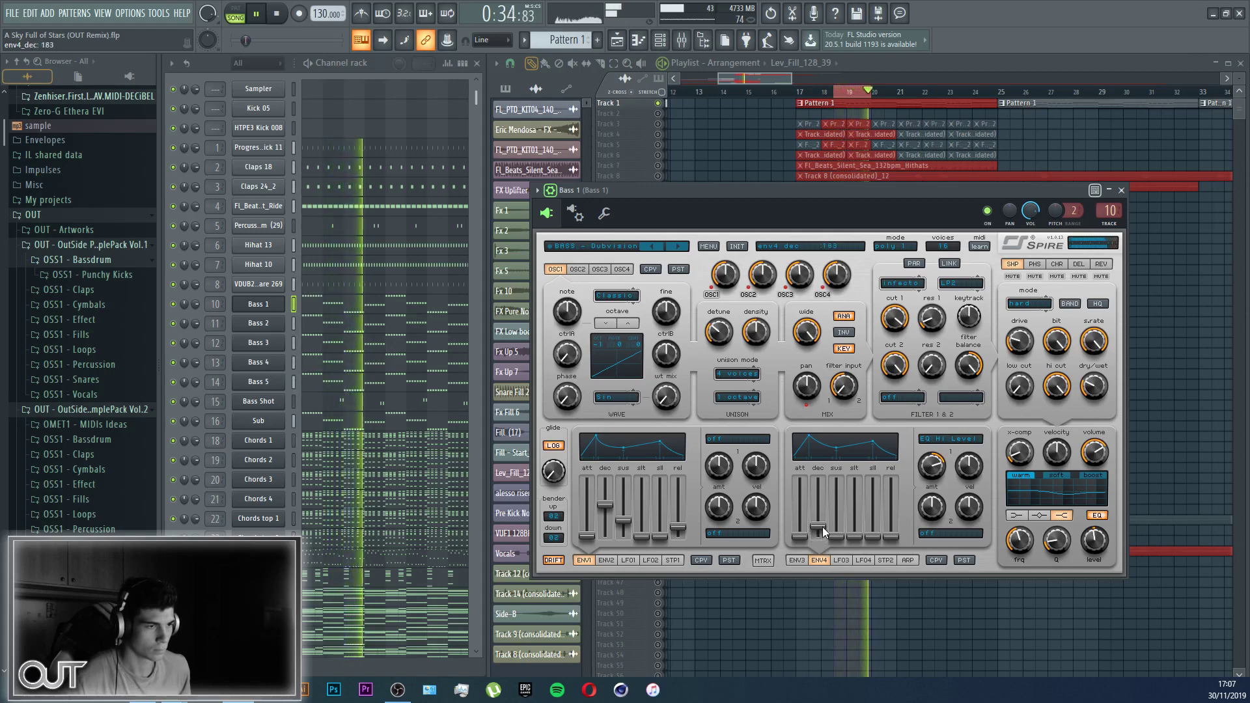
pyautogui.click(798, 561)
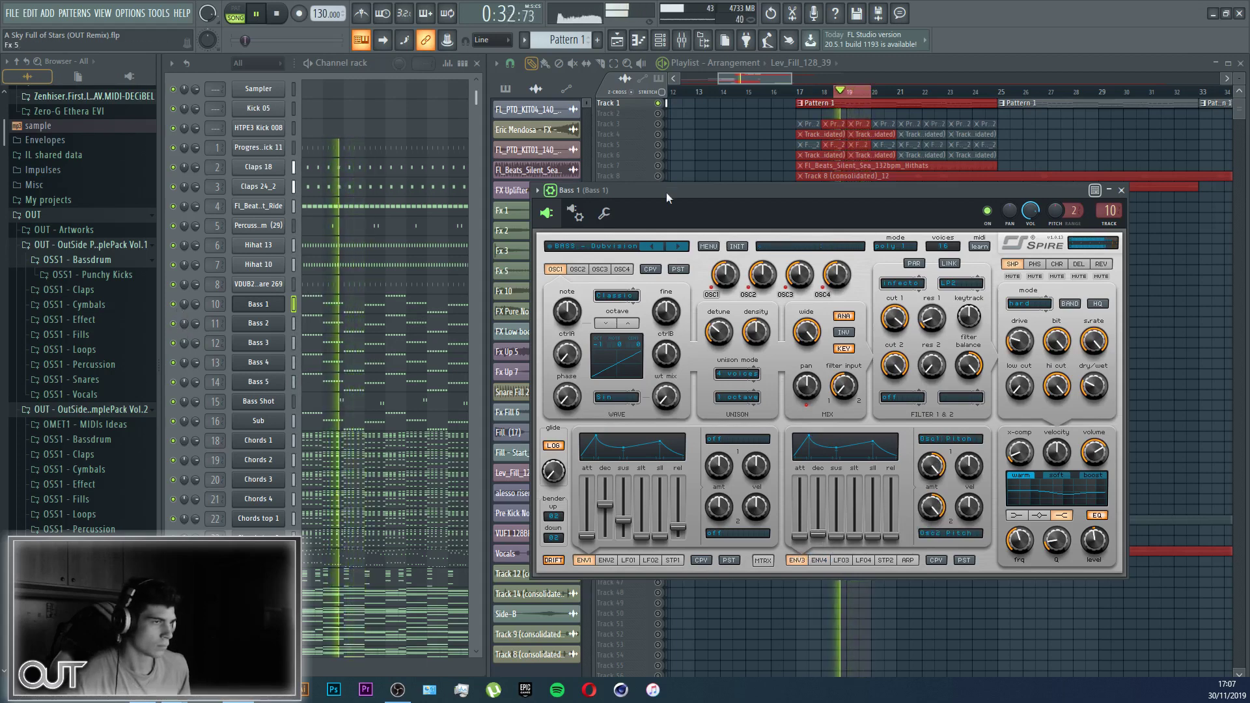
# Step: Close the Bass 1 synth and switch on the Bass 2, Bass 3, Bass 4 and Bass 5 mixer tracks
pyautogui.press('Escape')
pyautogui.click(685, 43)
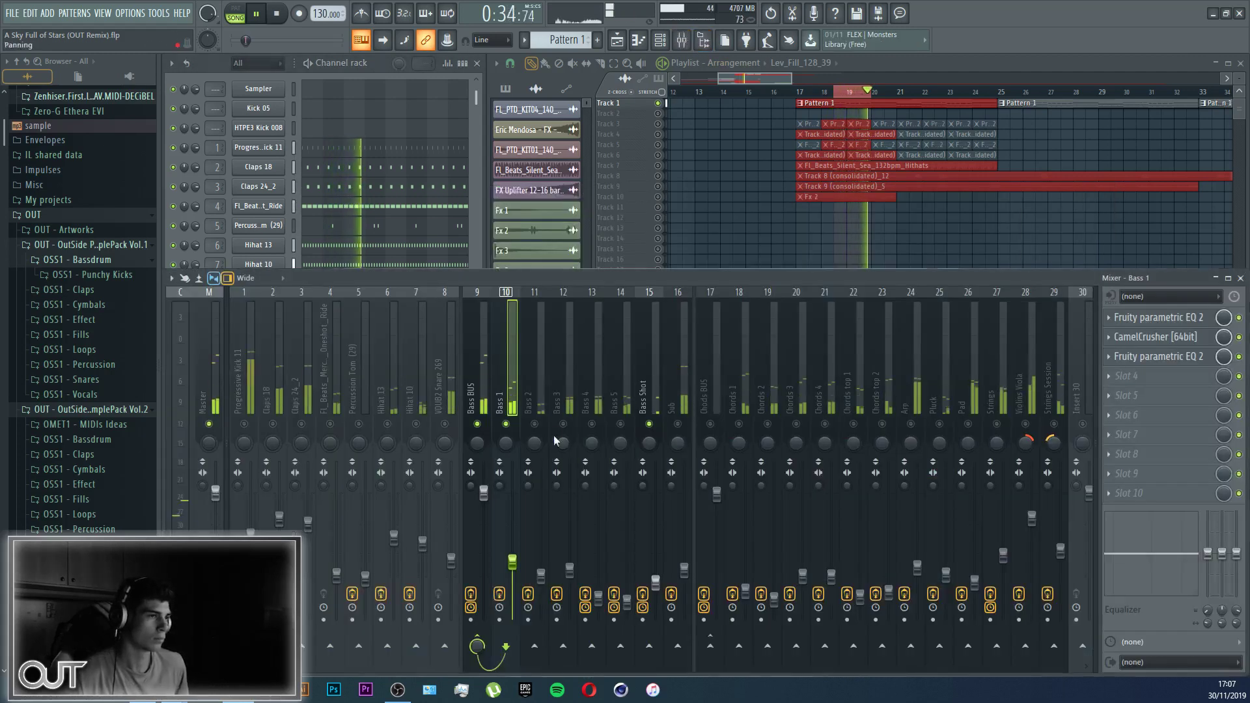
pyautogui.click(535, 424)
pyautogui.click(563, 424)
pyautogui.click(592, 424)
pyautogui.click(620, 424)
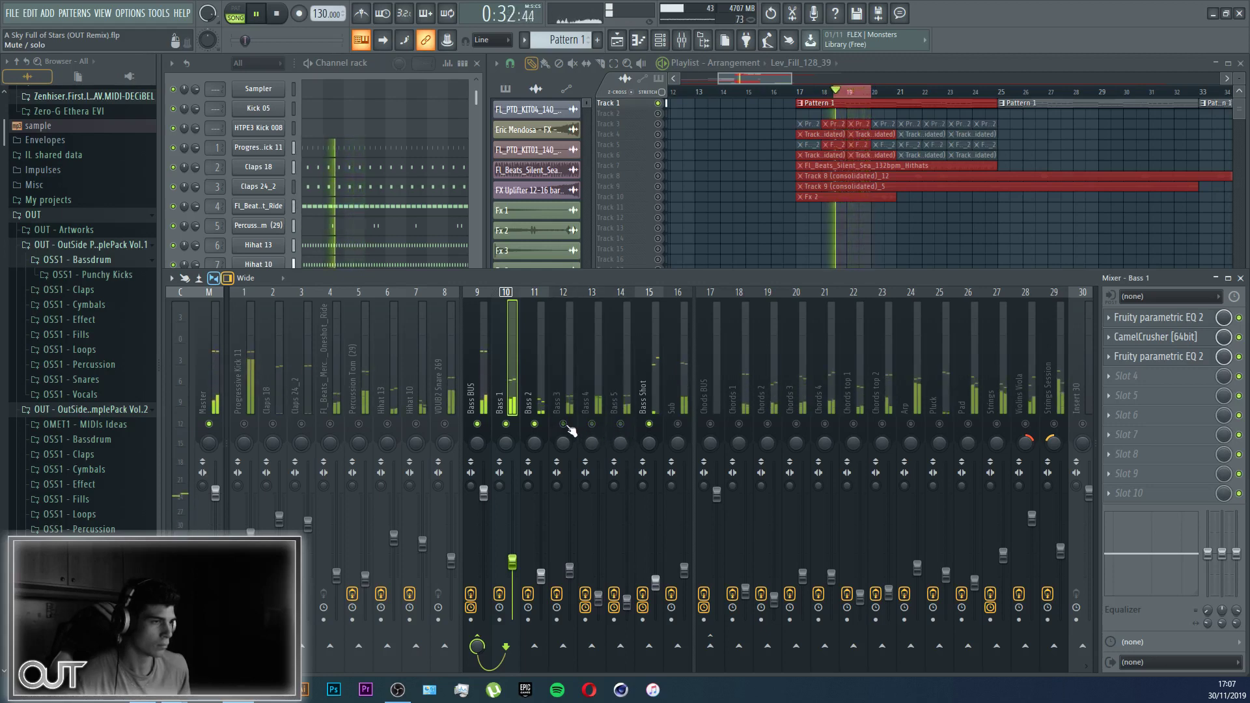
# Step: Raise Bass 2's mixer volume slightly and set Bass 4's volume to 13% (-28.6 dB)
pyautogui.moveTo(541, 577); pyautogui.dragTo(541, 572)
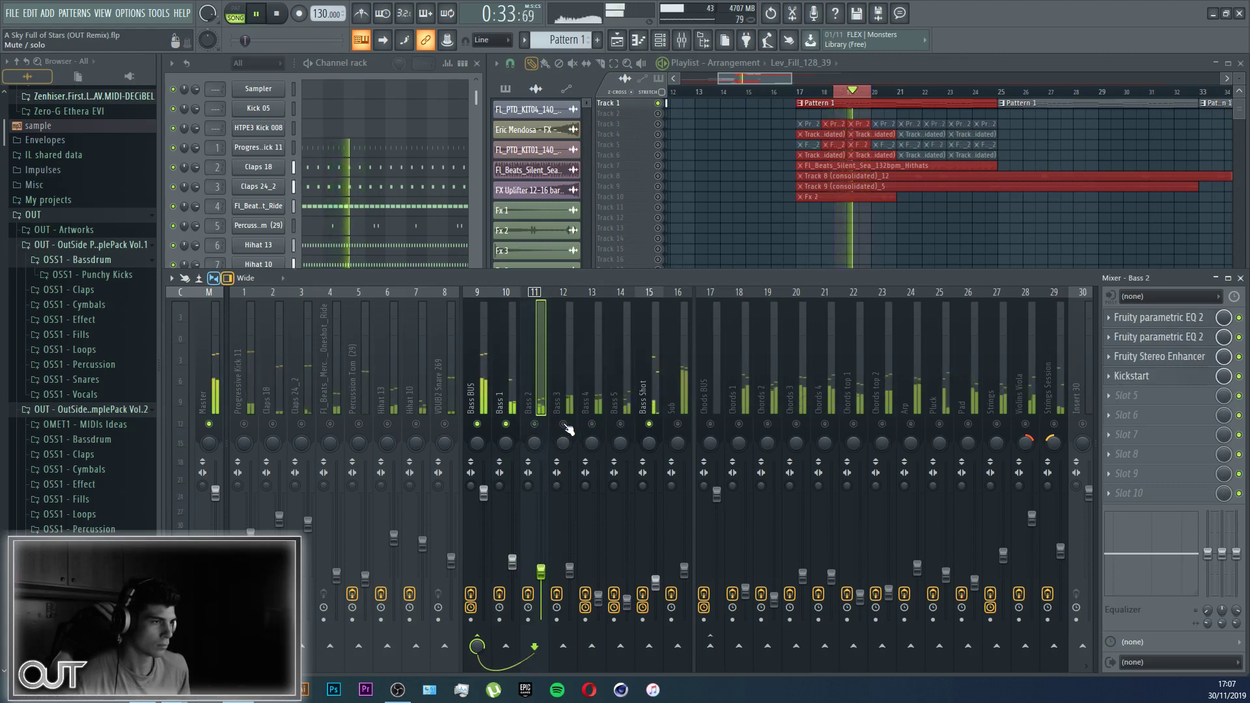
pyautogui.click(594, 536)
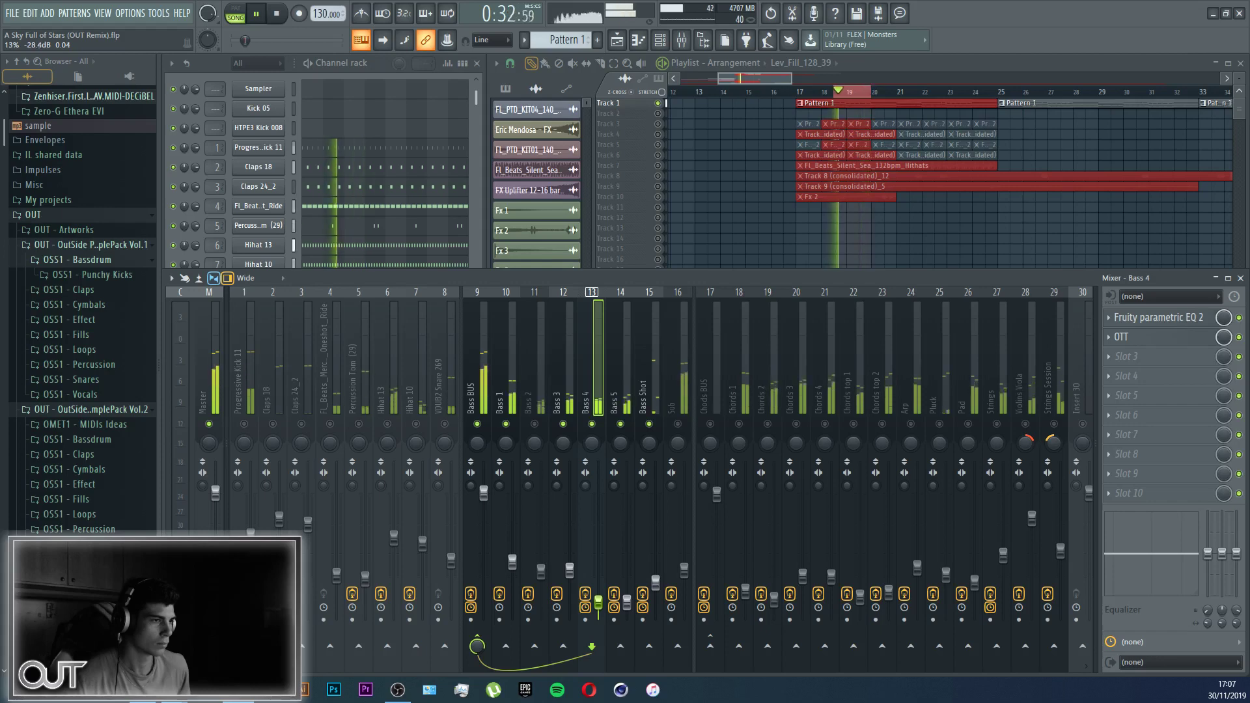
# Step: Solo Bass 4, open its Spire synth and turn envelope 3's second modulation amount up to 1000
pyautogui.rightClick(592, 425)
pyautogui.press('F9')
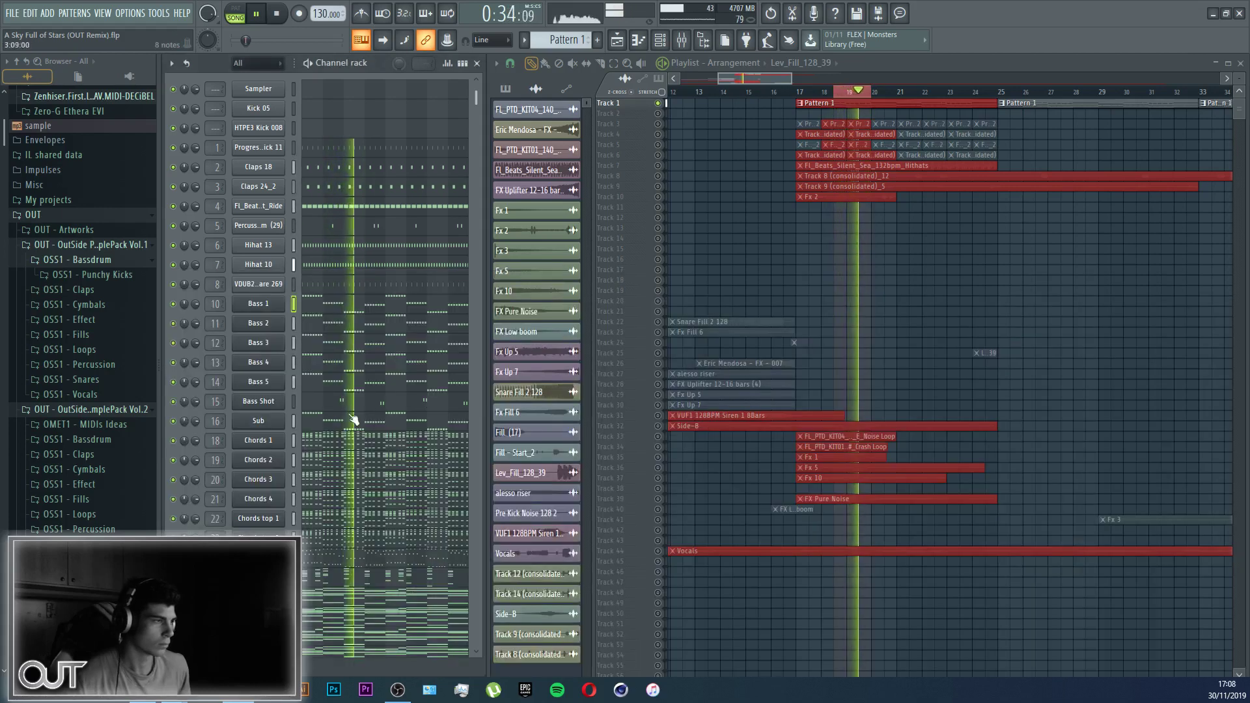
pyautogui.click(277, 363)
pyautogui.click(613, 281)
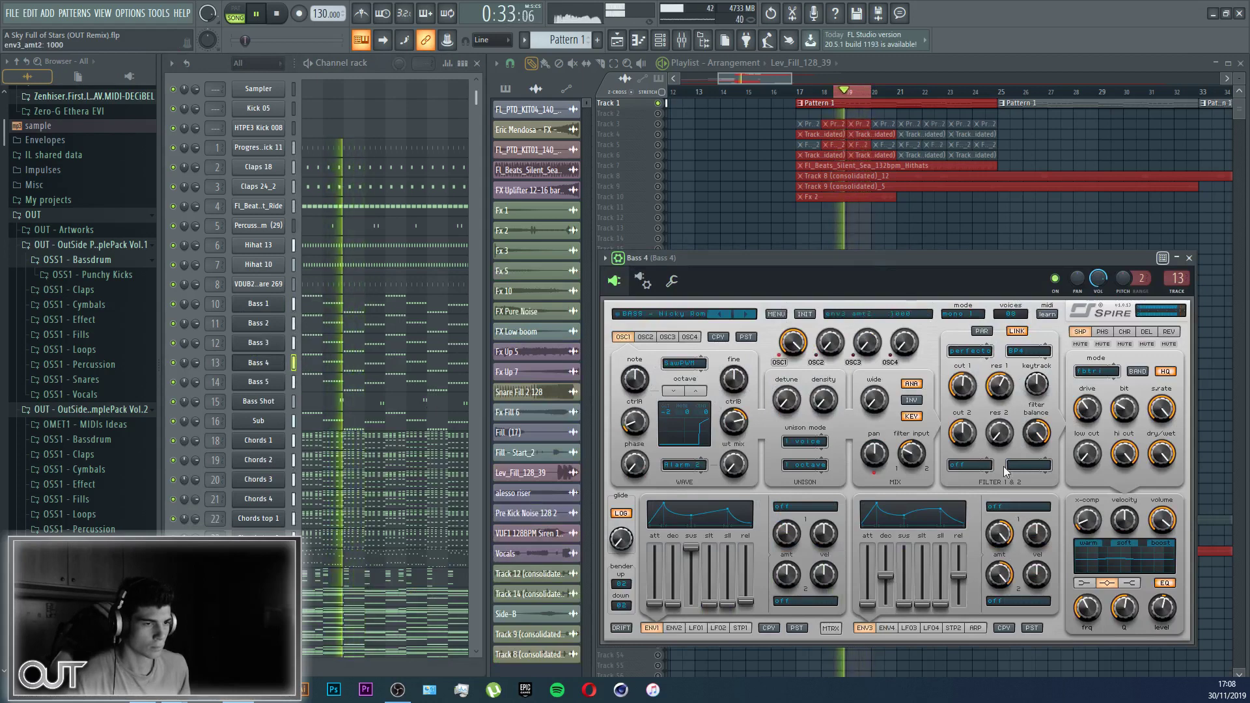
# Step: Assign Bass 4's envelope 3 first modulation target to Osc1 Pitch and set the envelope's decay to 45
pyautogui.click(1003, 511)
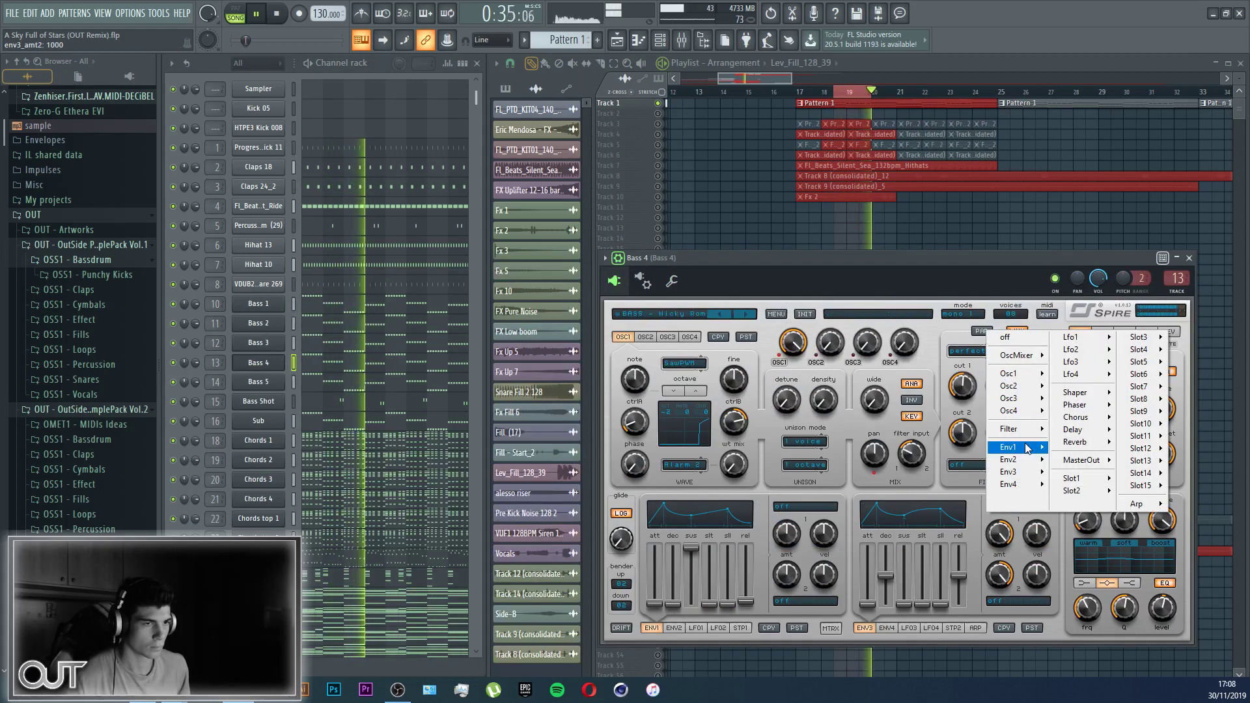
pyautogui.moveTo(1026, 374)
pyautogui.click(1069, 377)
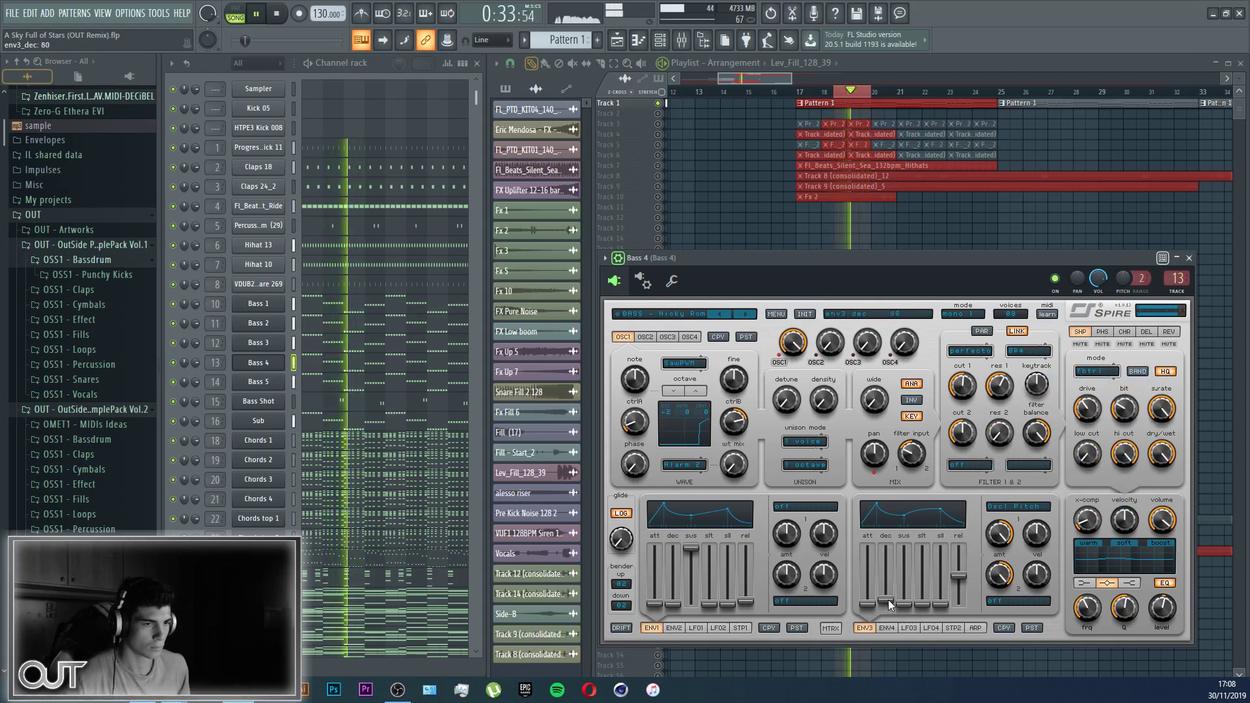
pyautogui.moveTo(889, 599); pyautogui.dragTo(889, 602)
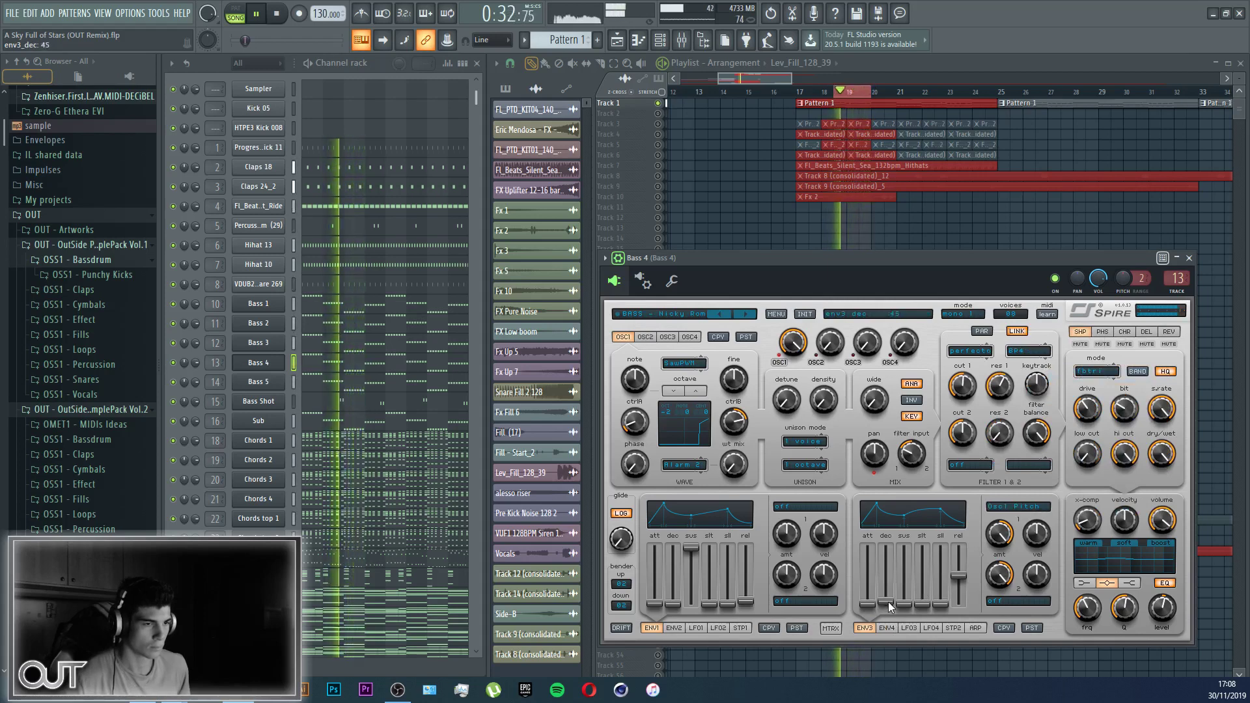
# Step: Assign envelope 3's second modulation target to the master output's EQ Hi Level, set its decay to 195 and close the synth
pyautogui.click(1015, 600)
pyautogui.moveTo(1096, 559)
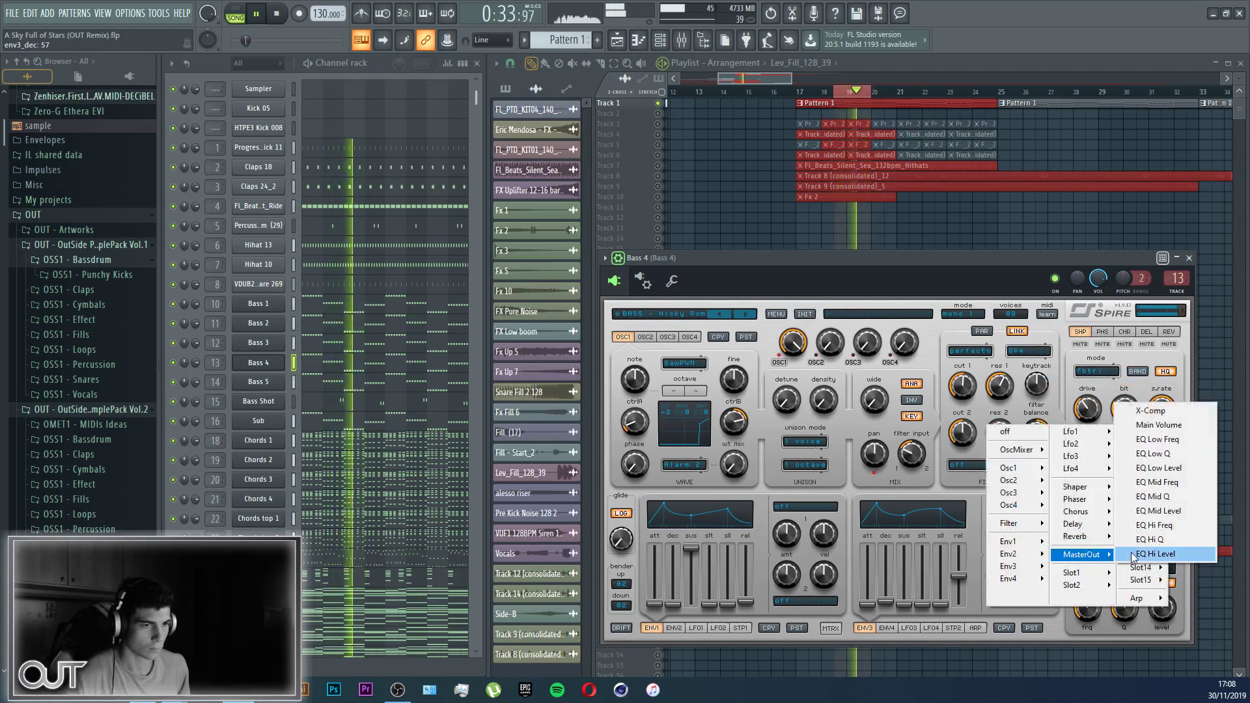
pyautogui.click(1156, 554)
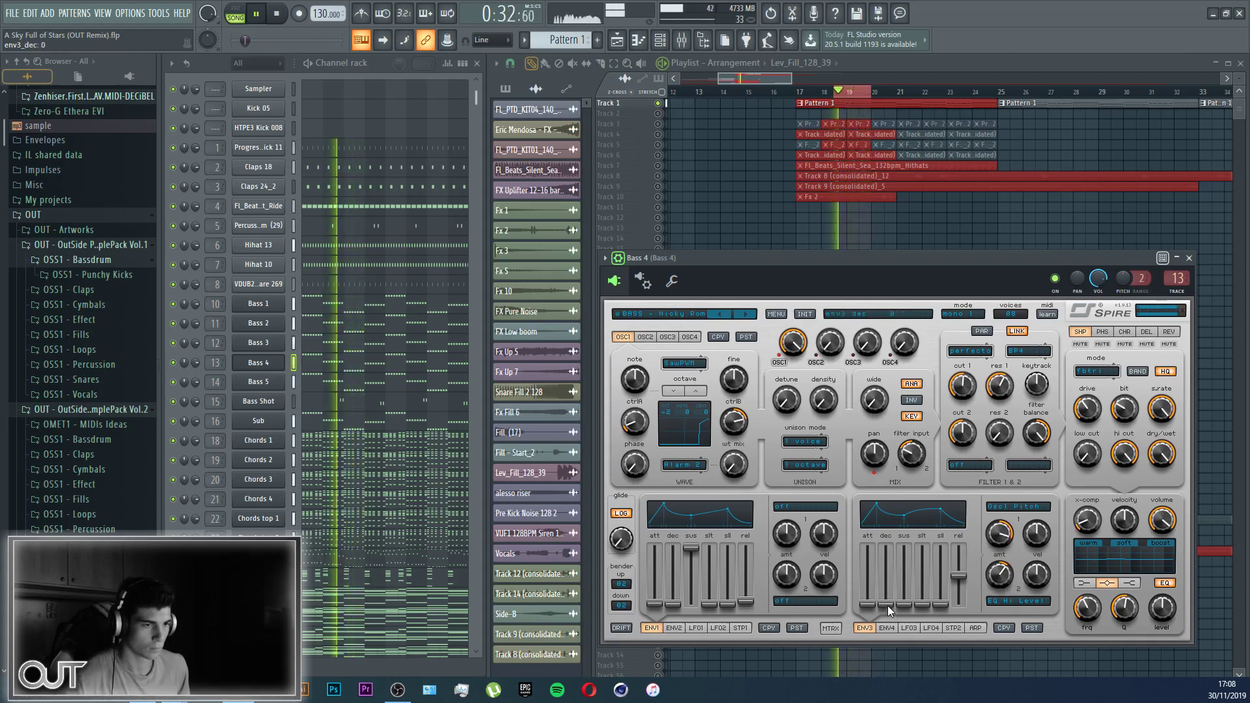
pyautogui.moveTo(889, 606); pyautogui.dragTo(887, 595)
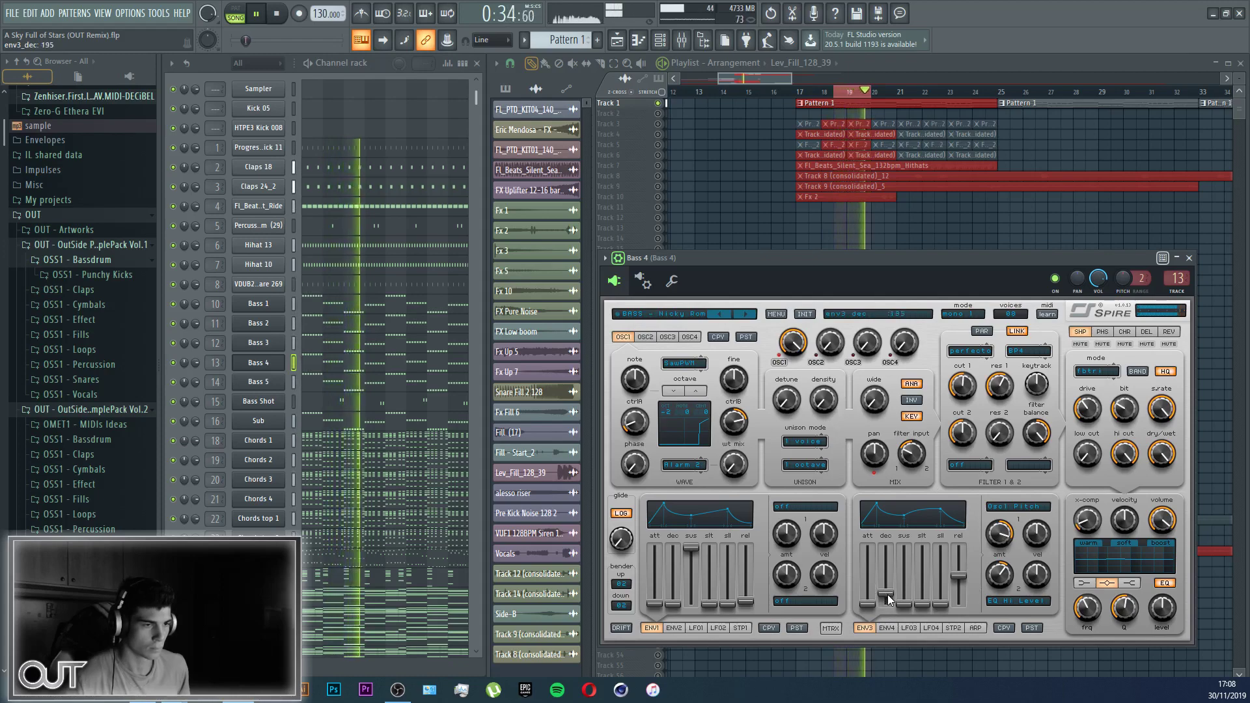
pyautogui.press('Escape')
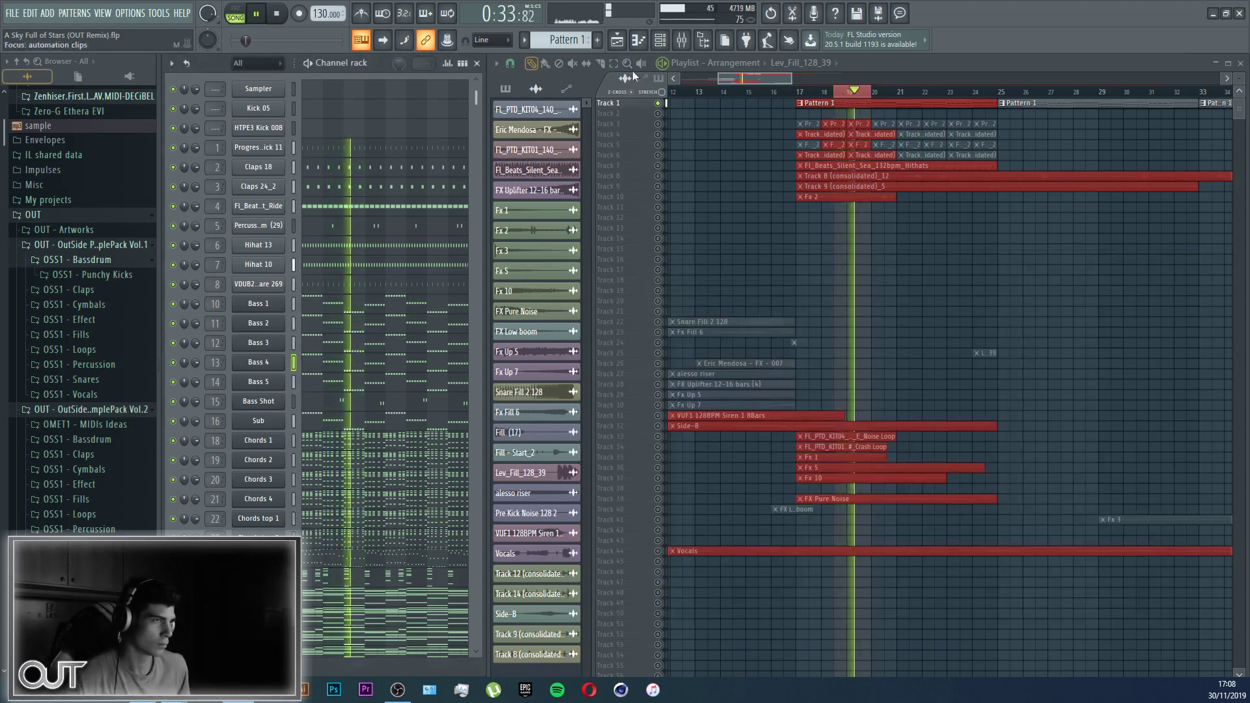
# Step: Unsolo Bass 4 in the mixer and play the full mix from bar 17 of the arrangement
pyautogui.press('F9')
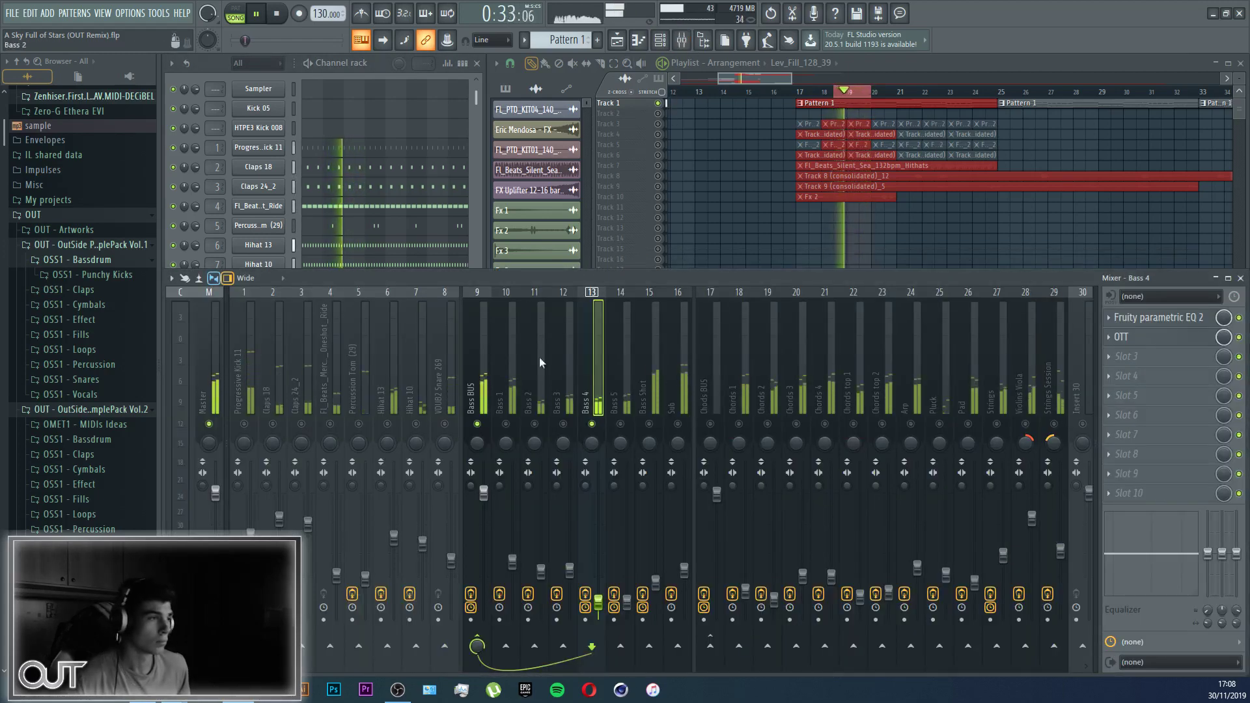
pyautogui.rightClick(591, 424)
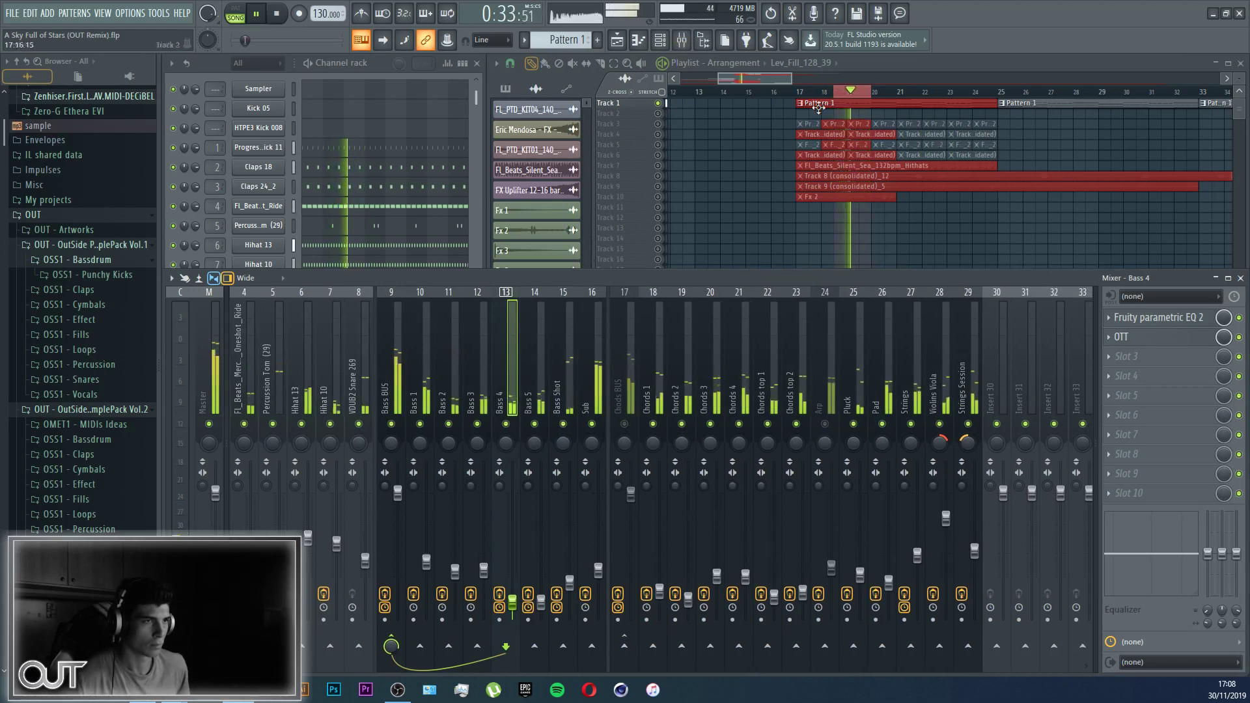
pyautogui.click(797, 91)
pyautogui.scroll(-4, 799, 98)
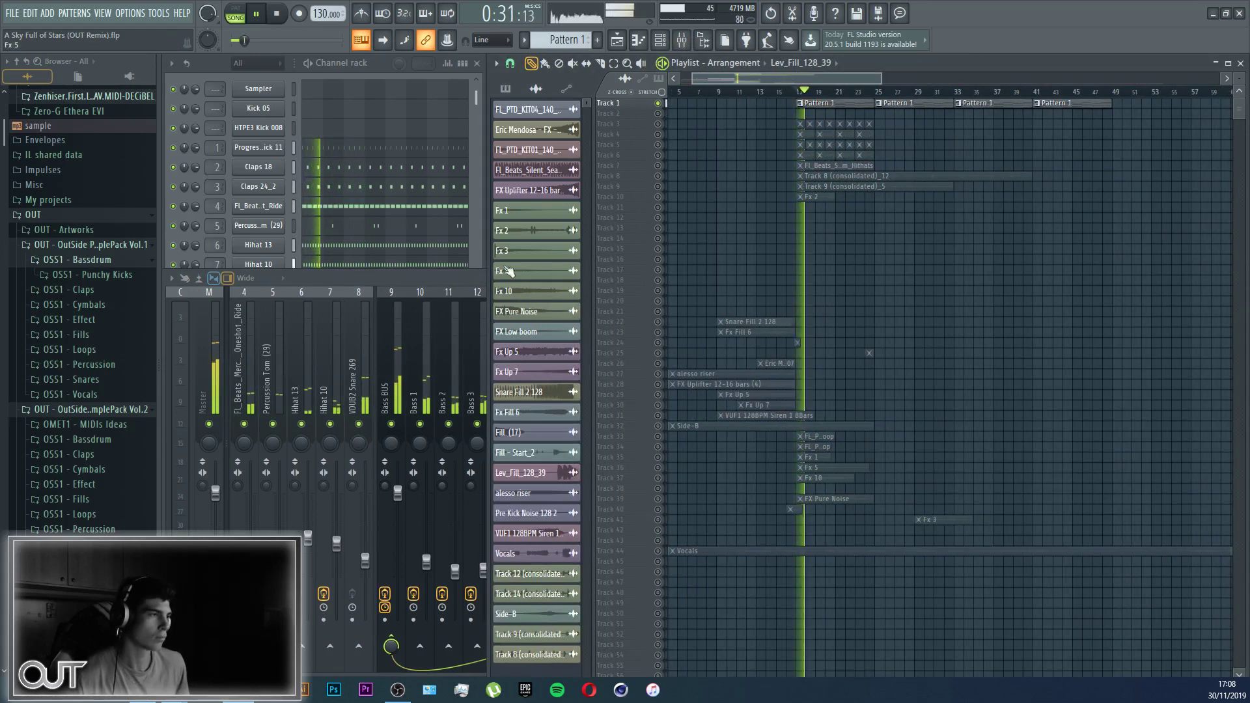
pyautogui.click(474, 344)
# Step: Mute Bass 3 and Bass 5, switch Bass 3 back on and save the project
pyautogui.click(478, 424)
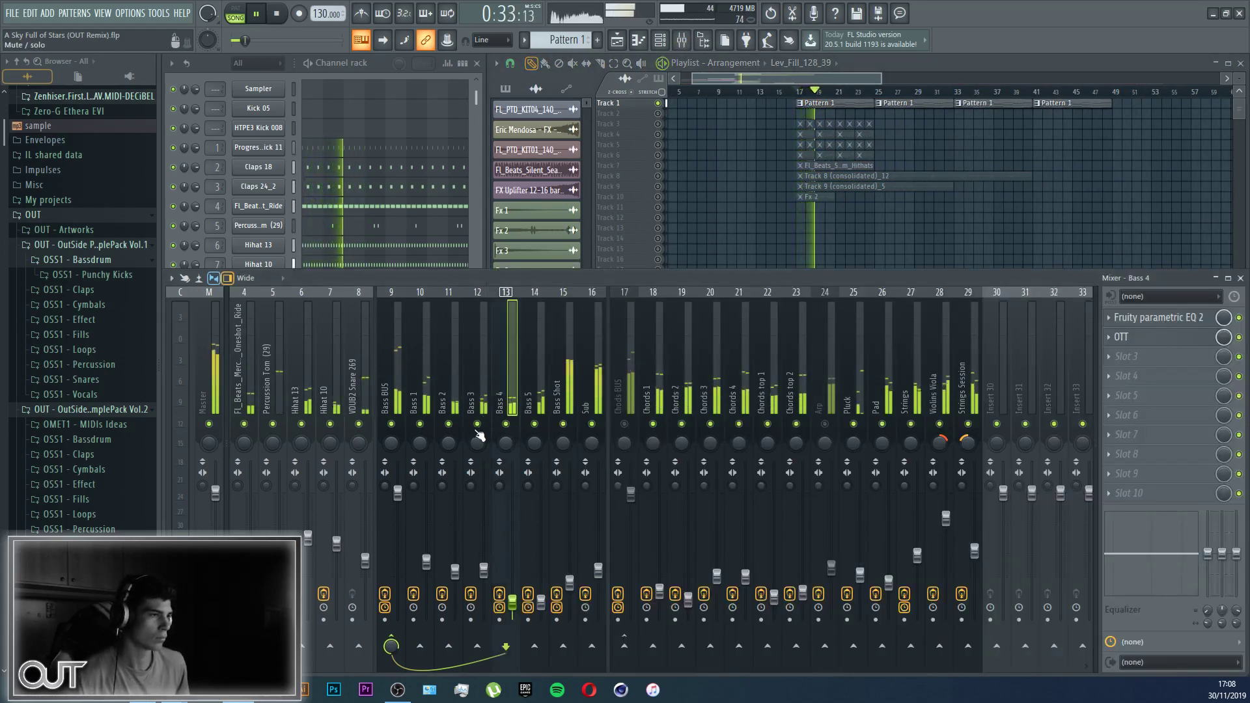
pyautogui.click(536, 426)
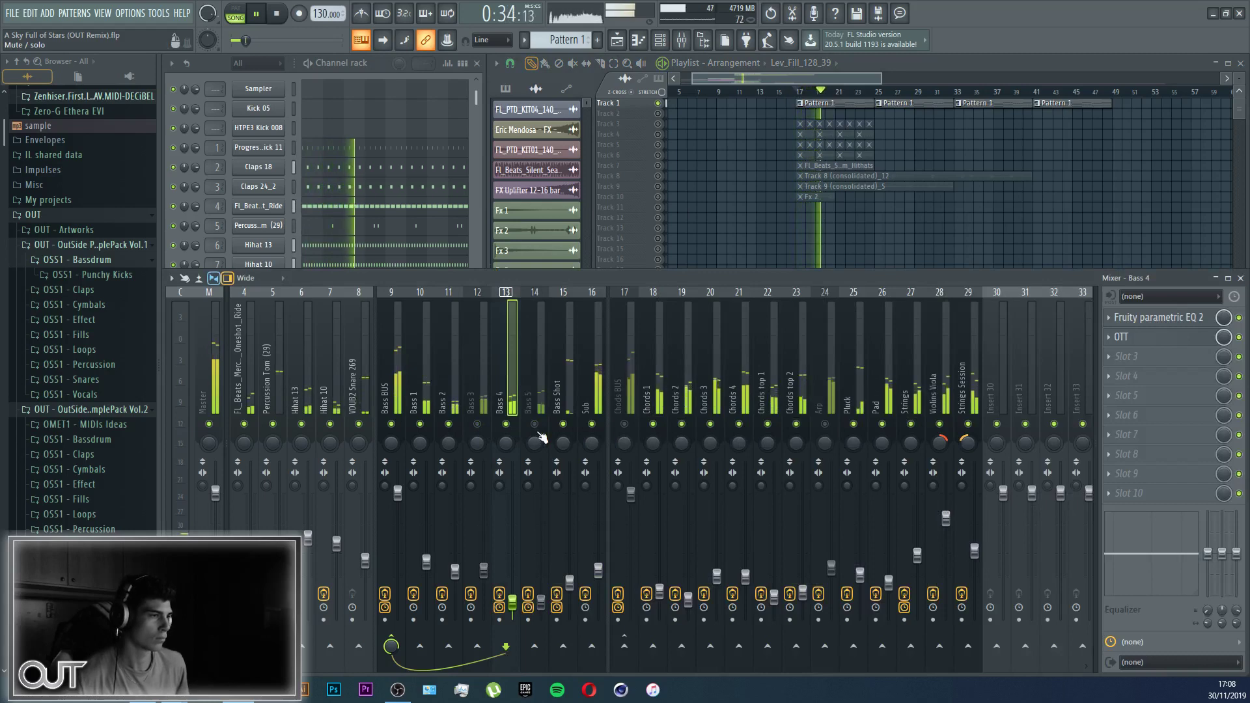
pyautogui.click(479, 425)
pyautogui.hotkey('ctrl', 's')
pyautogui.click(489, 433)
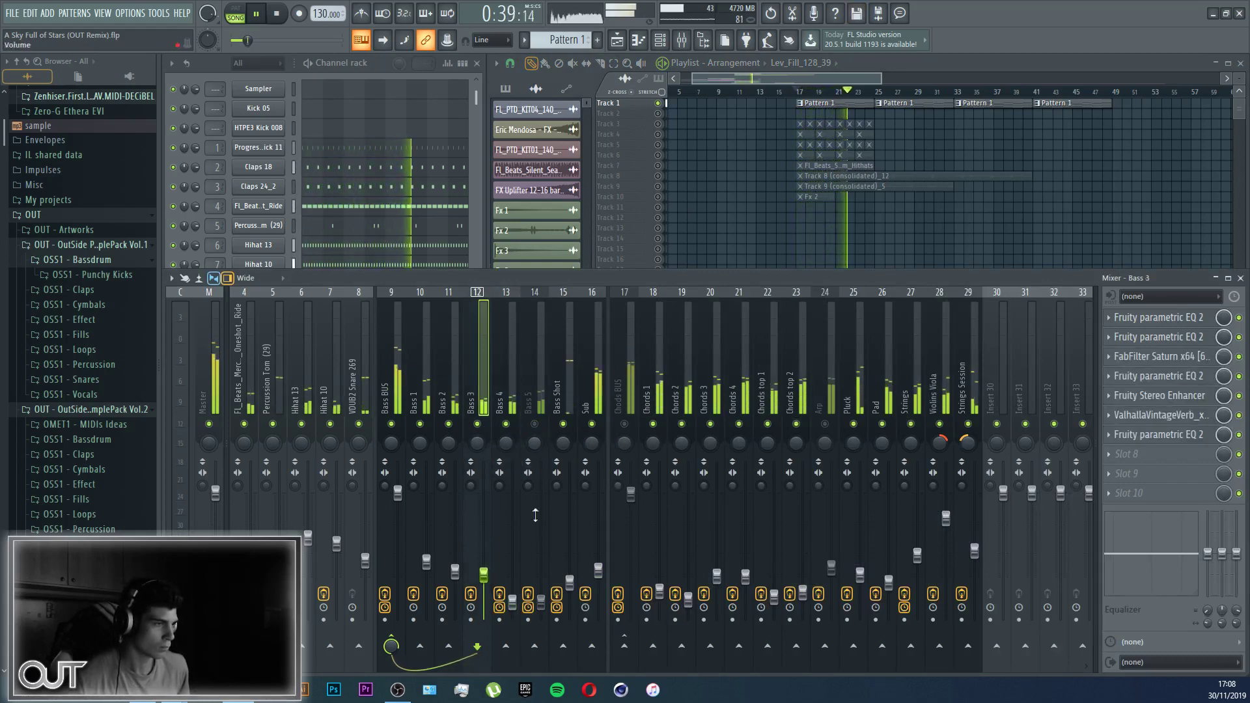
# Step: Raise Bass 4's volume slightly in the mixer and mute the track
pyautogui.click(514, 600)
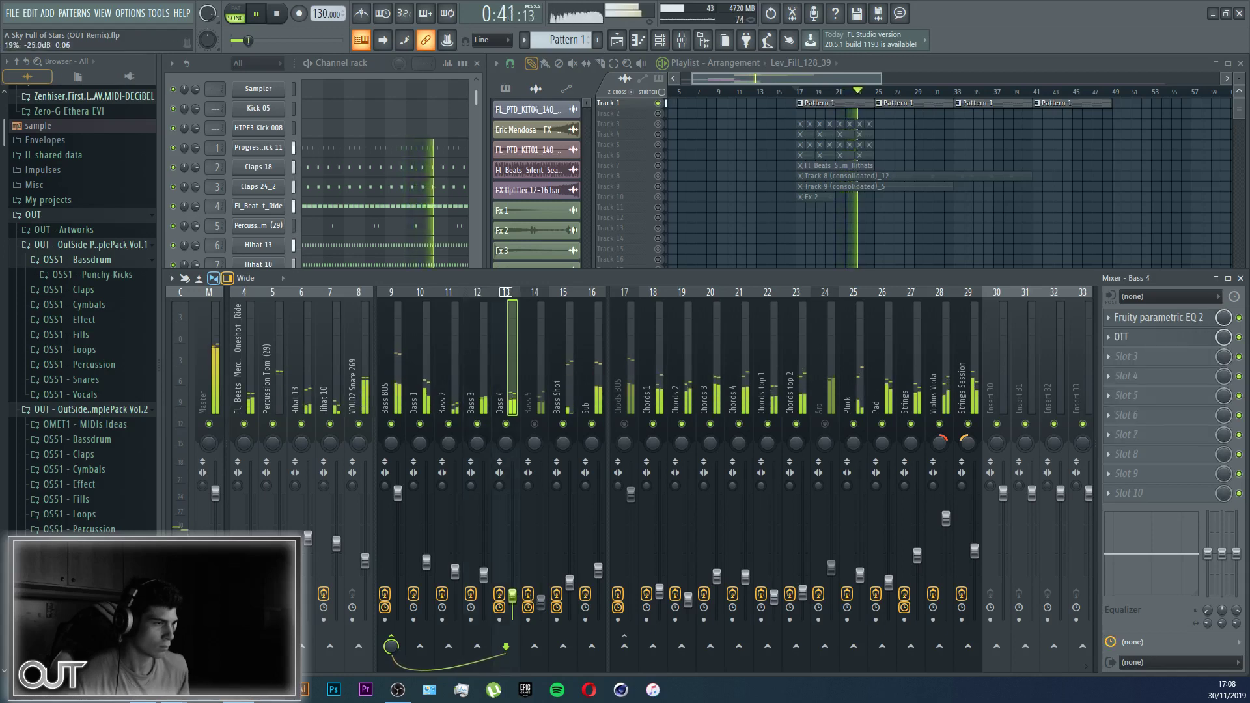
pyautogui.moveTo(513, 596); pyautogui.dragTo(512, 599)
pyautogui.click(508, 425)
# Step: Unmute Bass 5 and fine-tune its mixer volume
pyautogui.click(535, 426)
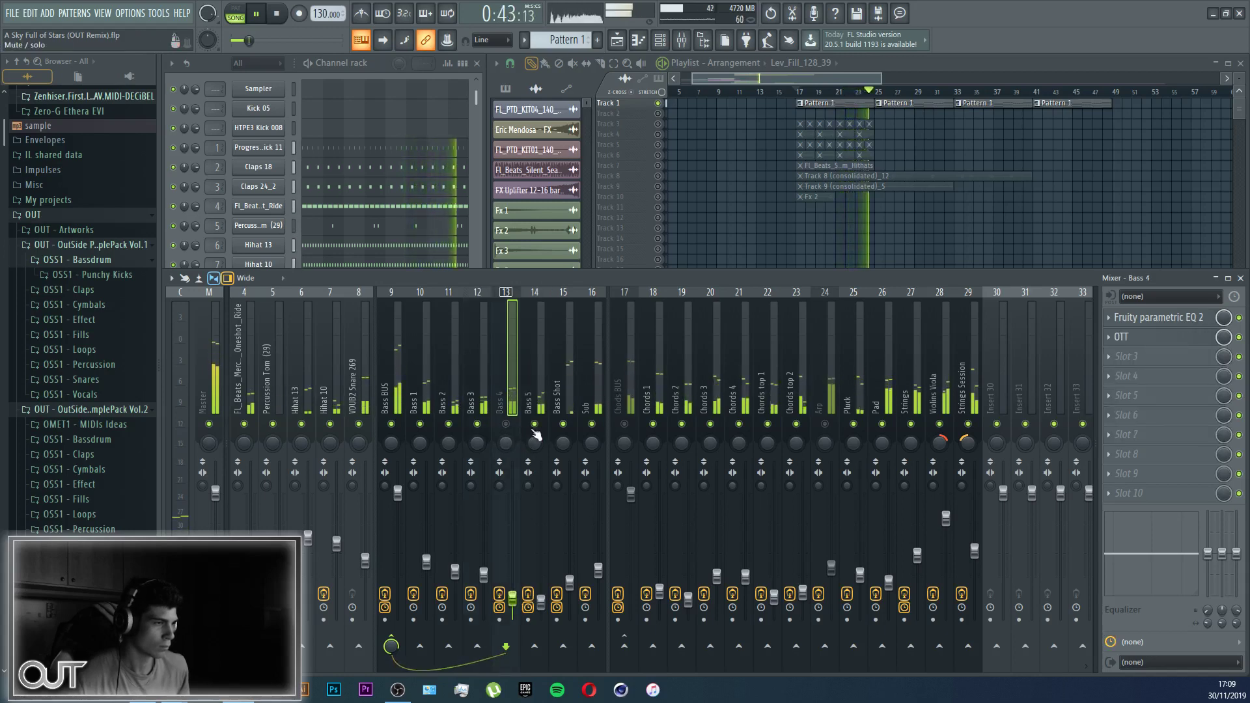
pyautogui.click(541, 602)
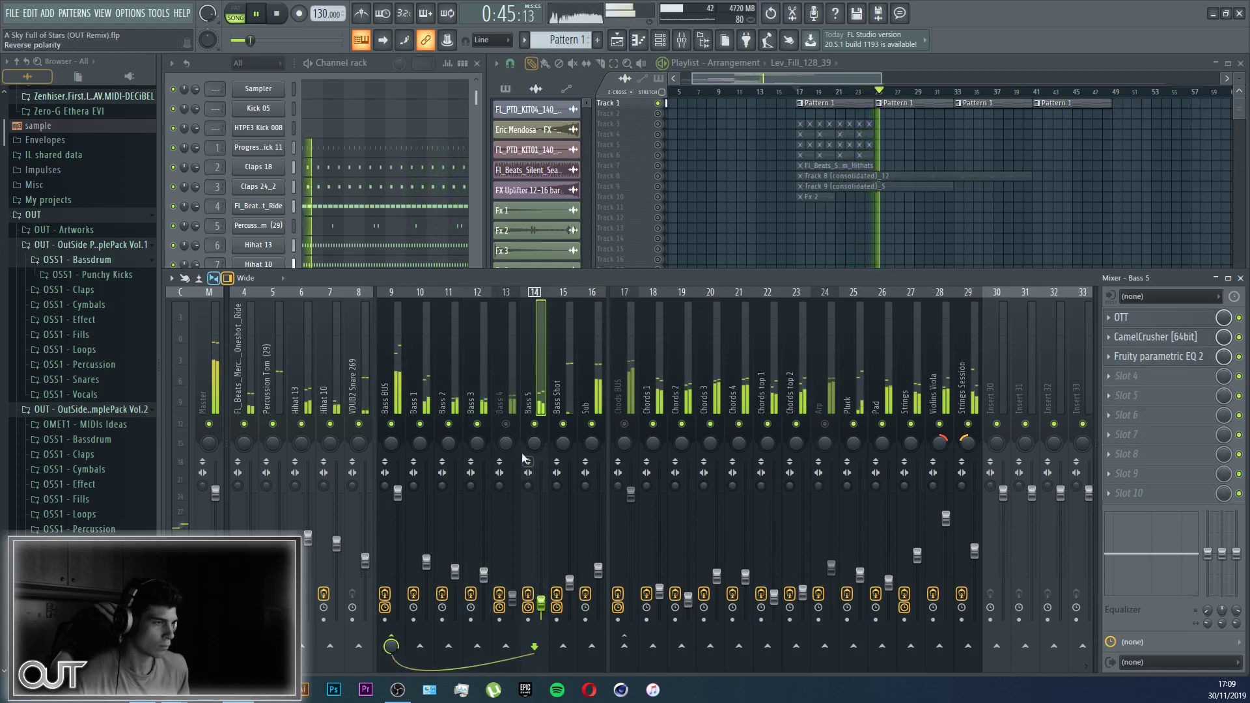
pyautogui.moveTo(541, 603)
pyautogui.mouseDown()
pyautogui.moveTo(541, 618)
pyautogui.moveTo(542, 603)
pyautogui.mouseUp()
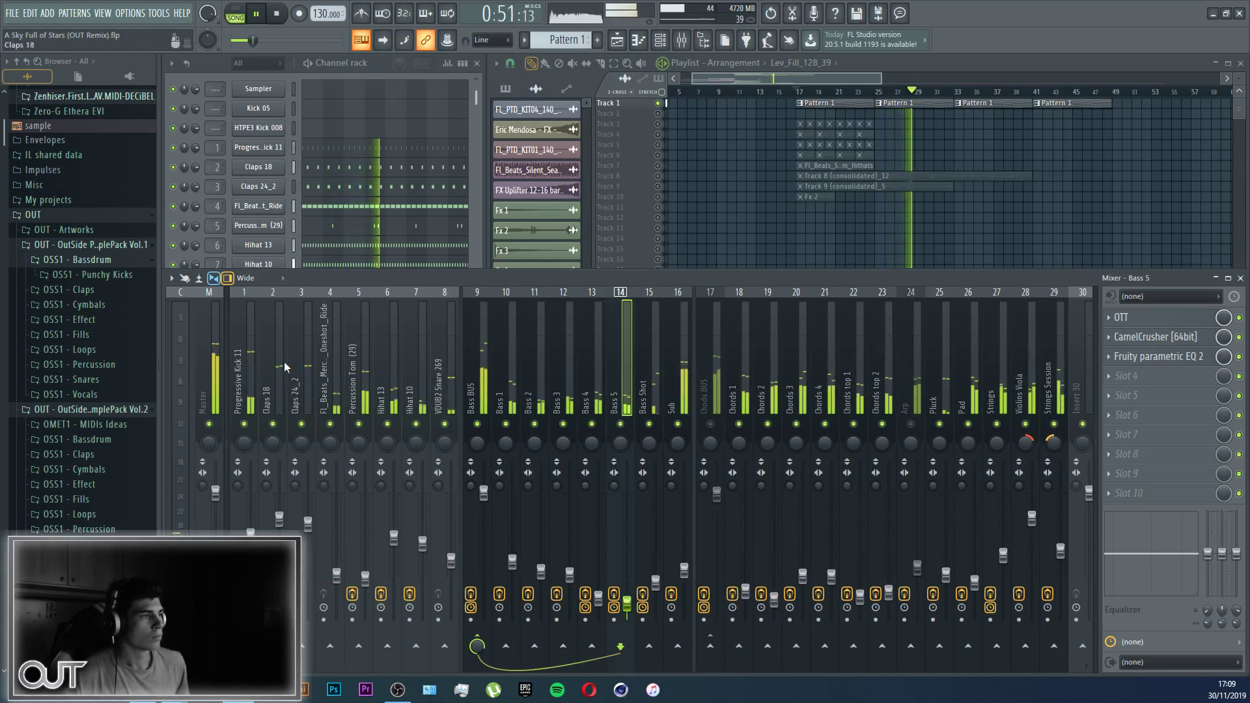
# Step: Close the mixer, restart playback at bar 17 and open Bass 1's notes in the piano roll
pyautogui.press('F9')
pyautogui.click(800, 91)
pyautogui.click(800, 92)
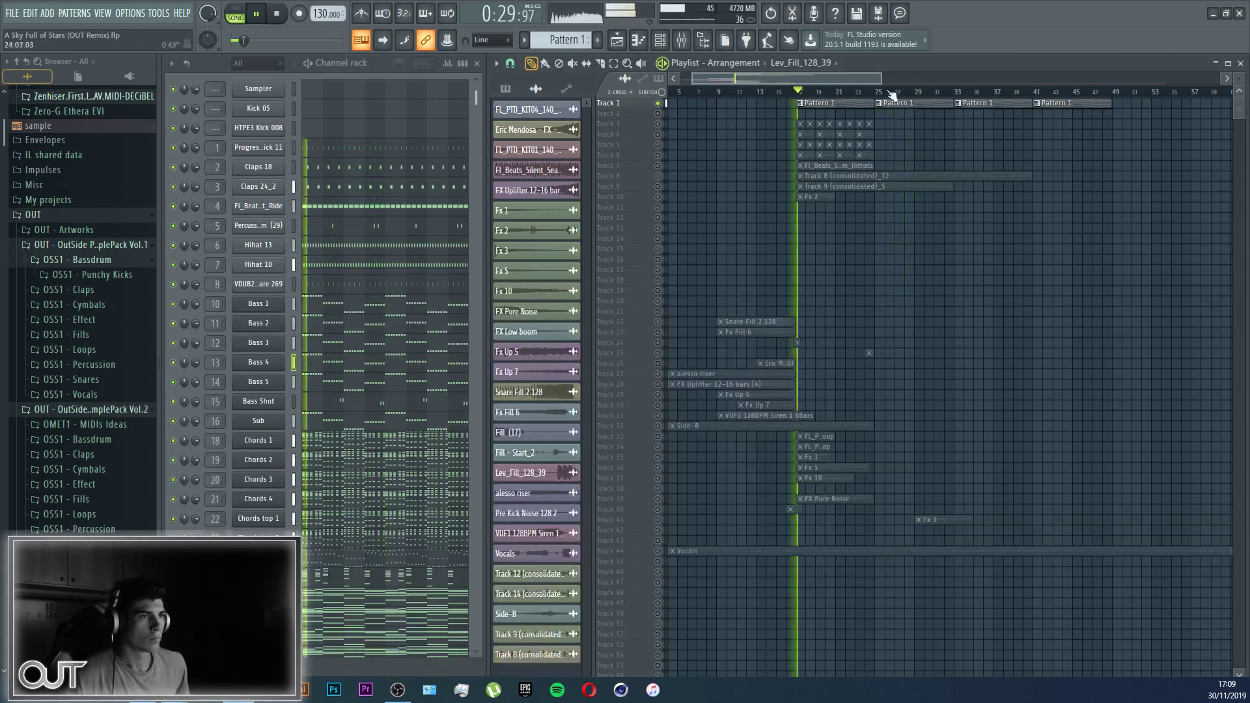
pyautogui.moveTo(1246, 76); pyautogui.dragTo(1245, 86)
pyautogui.scroll(5, 830, 93)
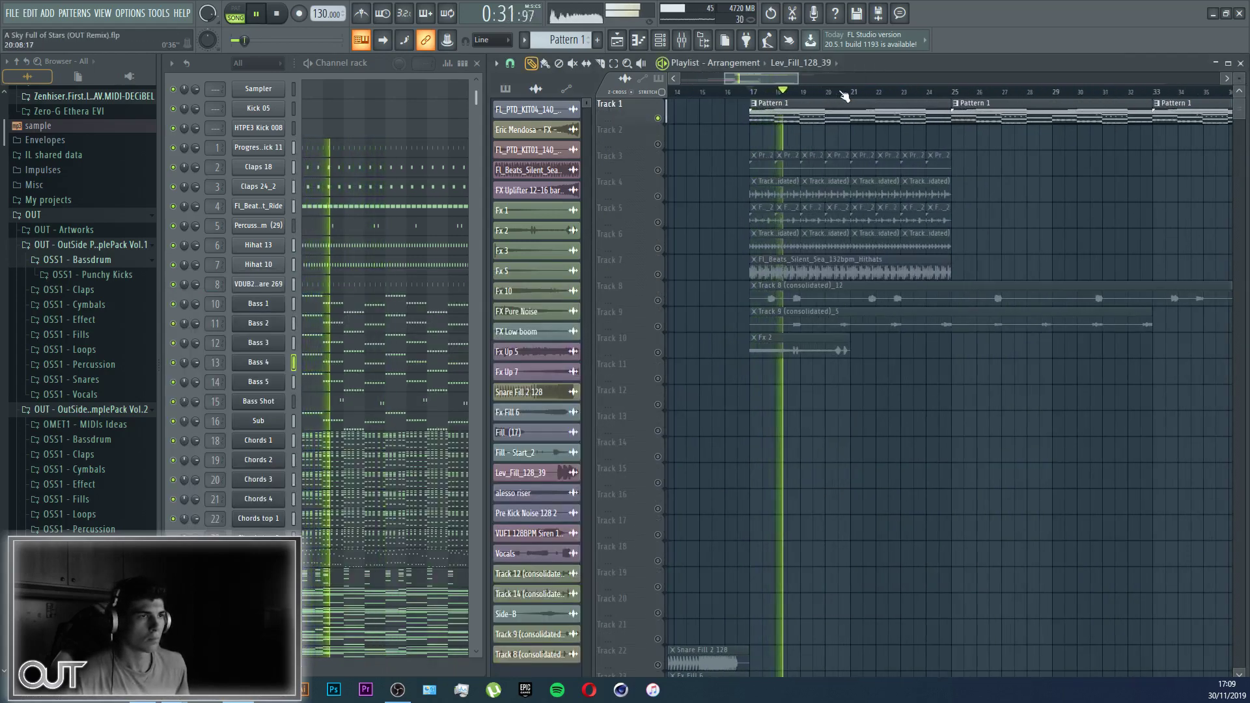
pyautogui.click(349, 309)
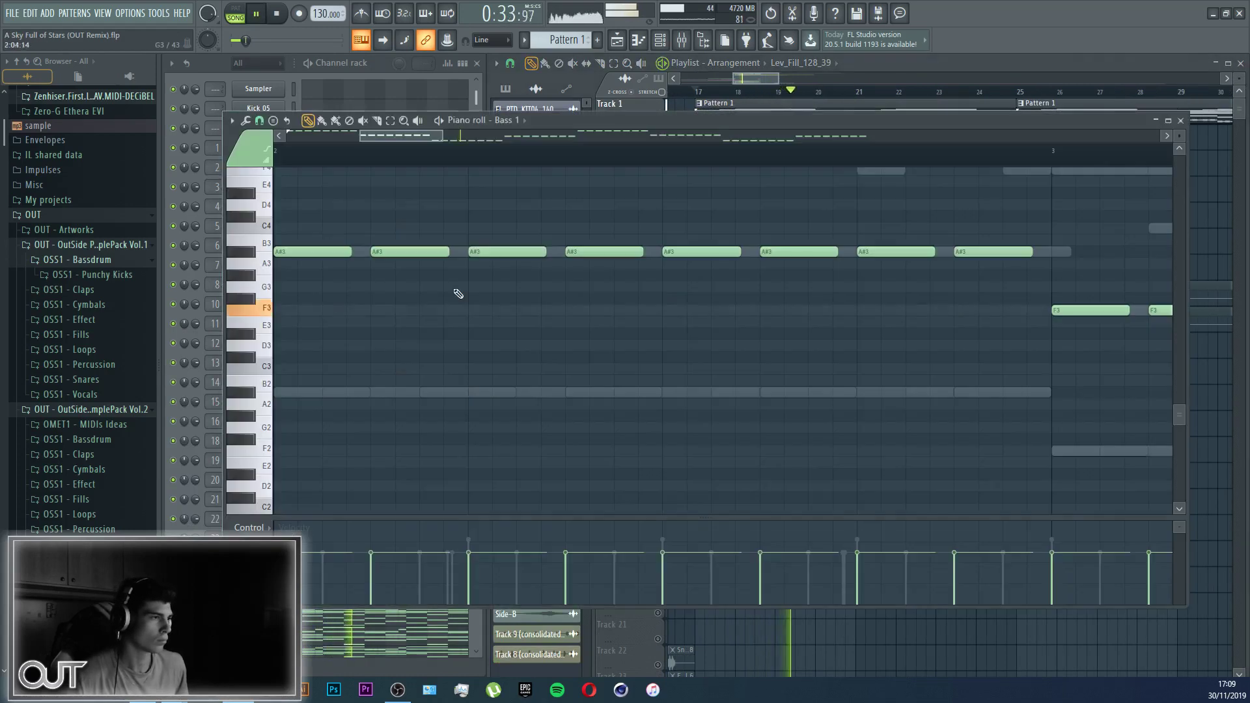
# Step: Close the Bass 1 piano roll, select the Bass 5 channel and bring up the Sub track in the mixer
pyautogui.press('Escape')
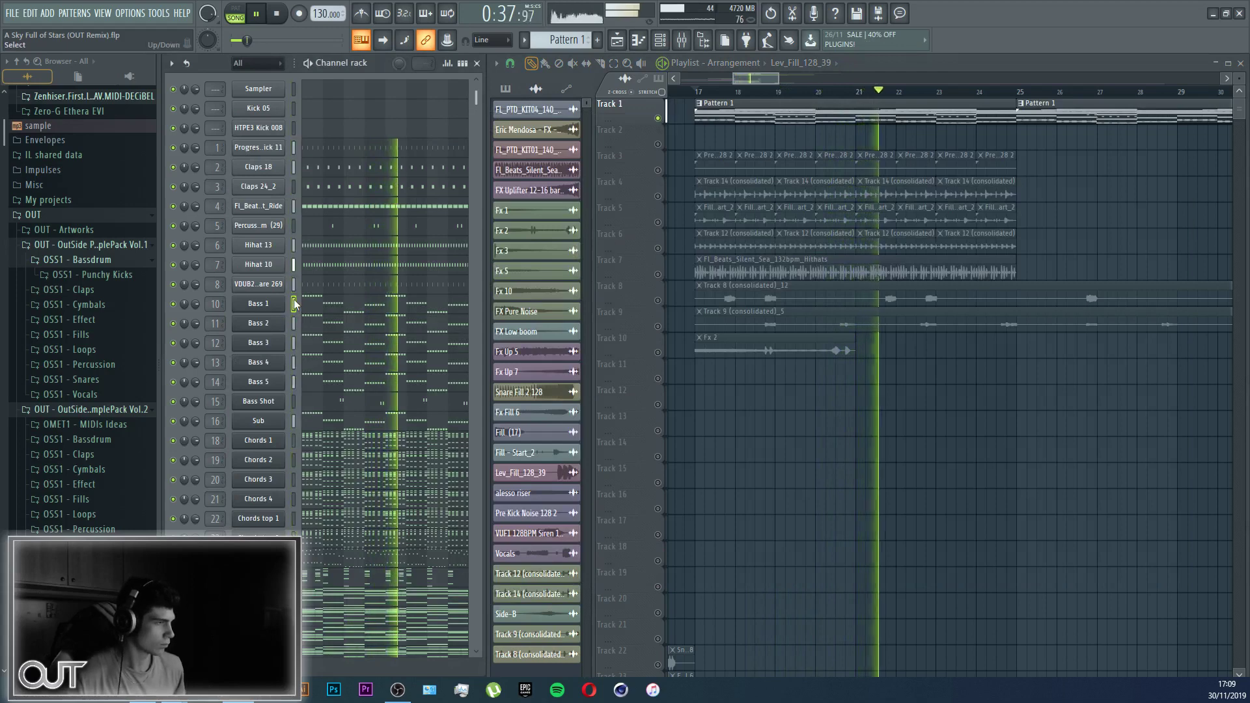
pyautogui.click(293, 343)
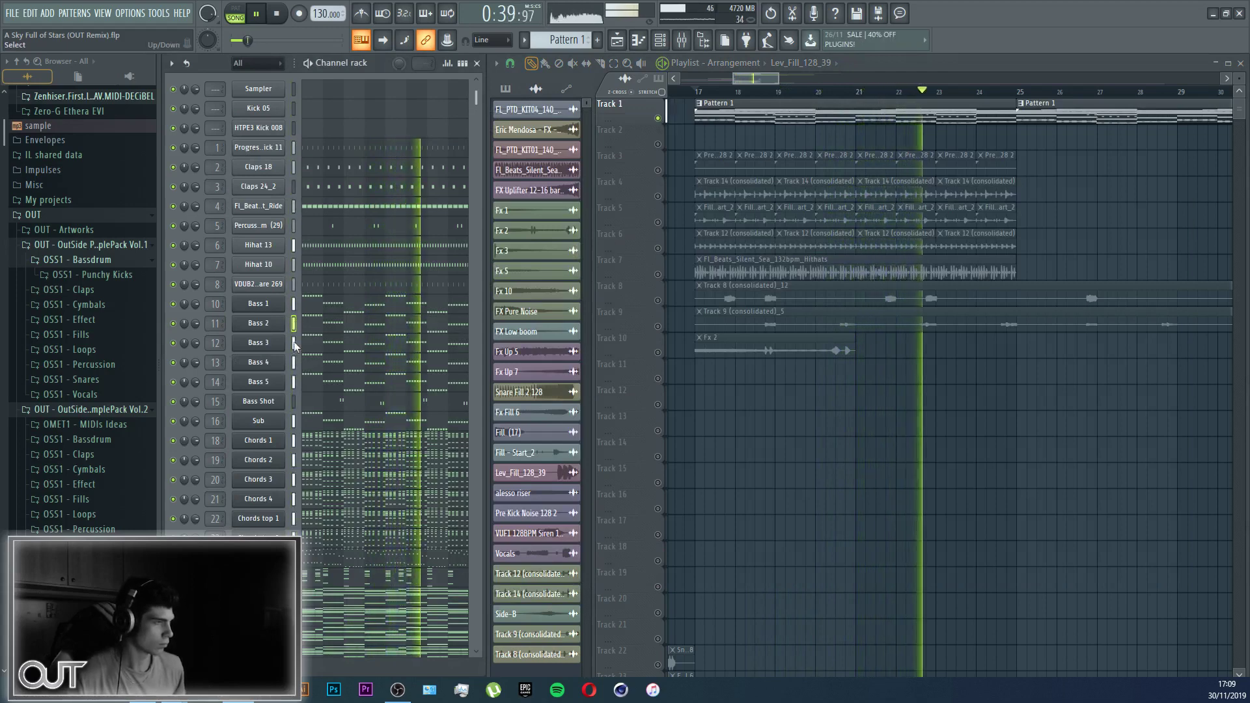
pyautogui.click(293, 382)
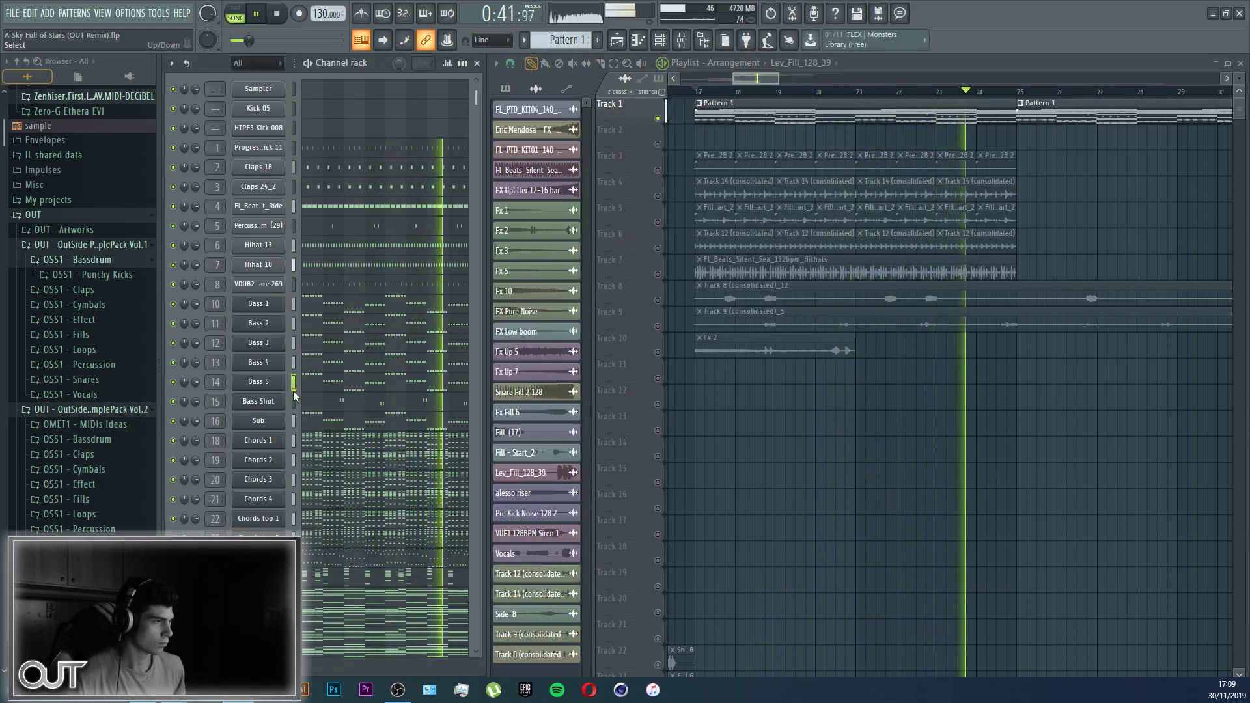
pyautogui.press('F9')
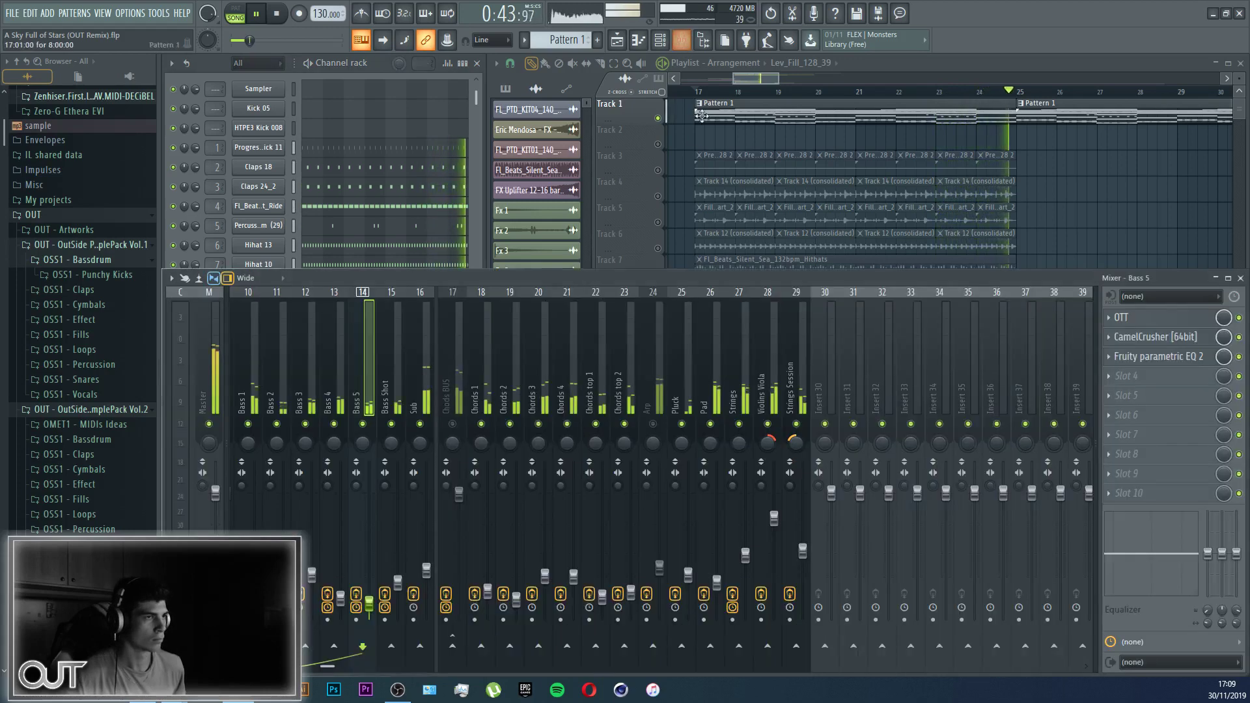
pyautogui.scroll(3, 556, 327)
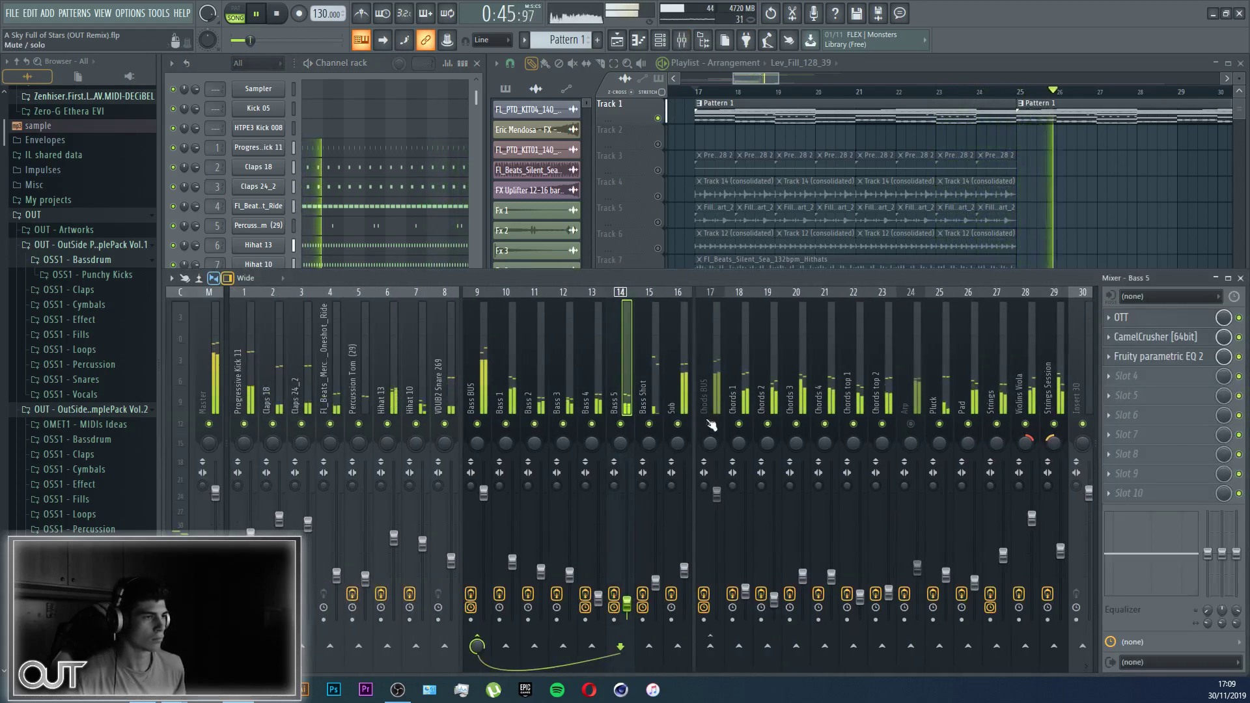
pyautogui.click(684, 573)
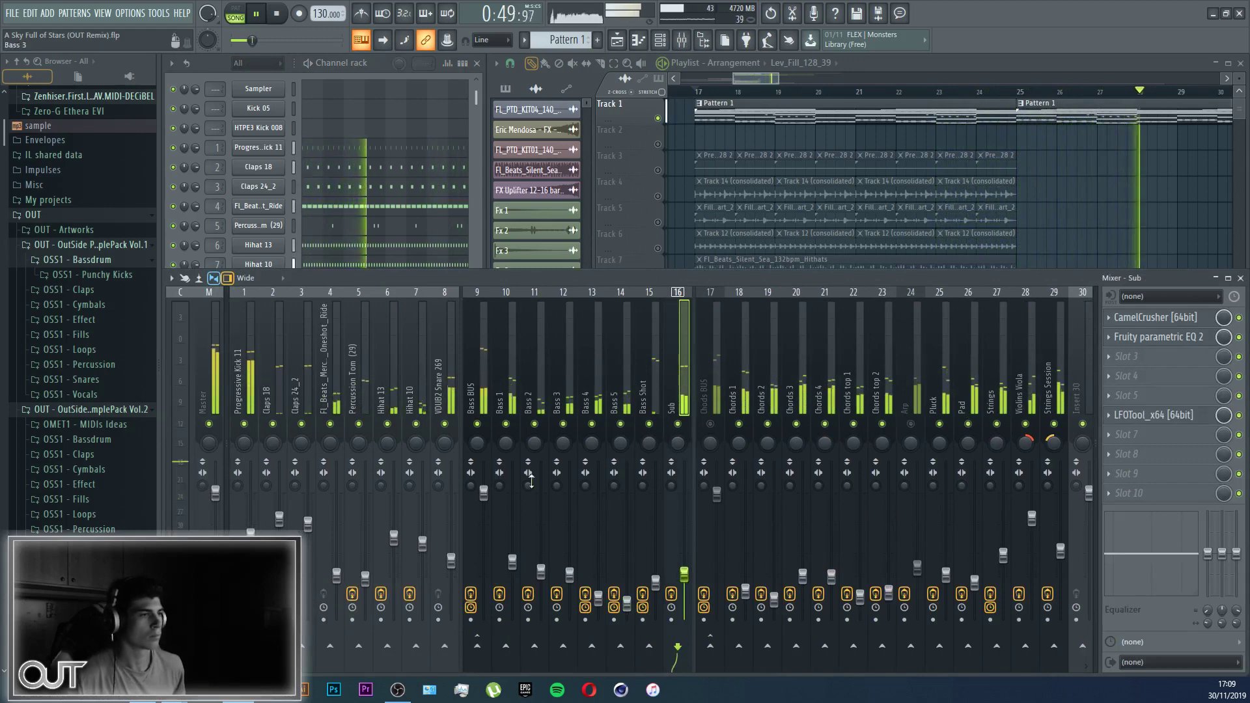
# Step: Lower the Bass BUS volume slightly in the mixer and select the Bass Shot track
pyautogui.click(481, 391)
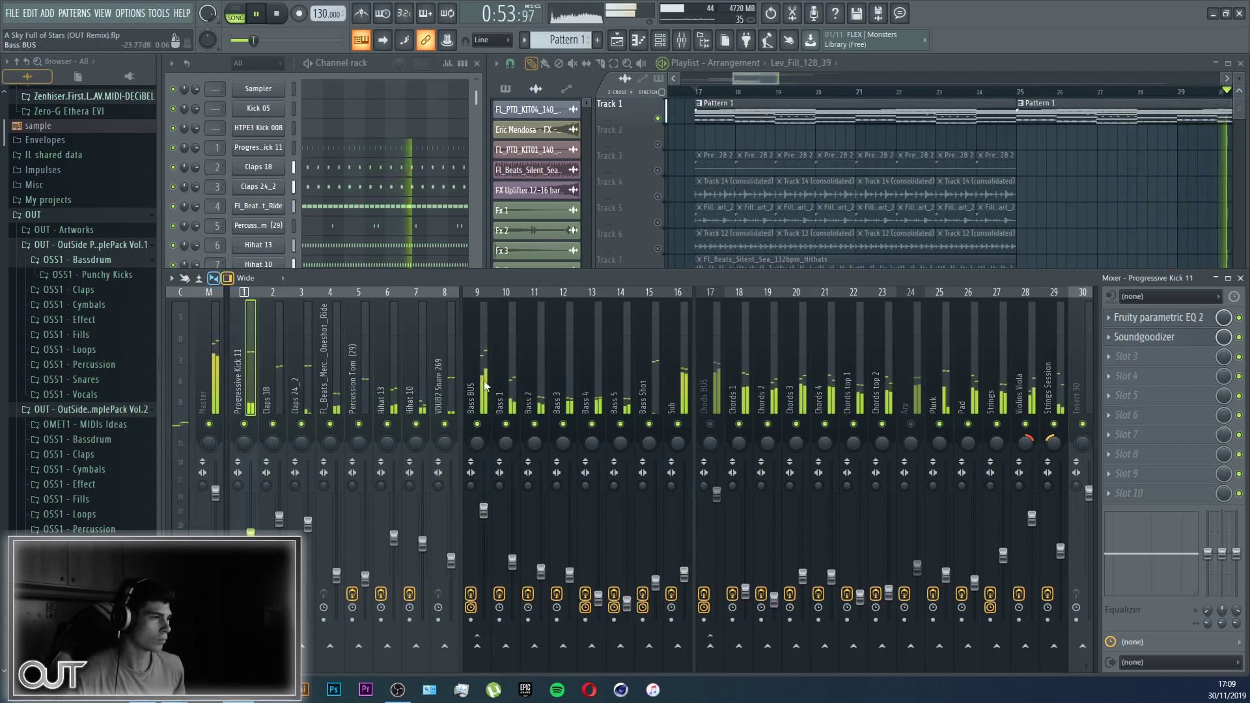
pyautogui.moveTo(488, 517); pyautogui.dragTo(485, 512)
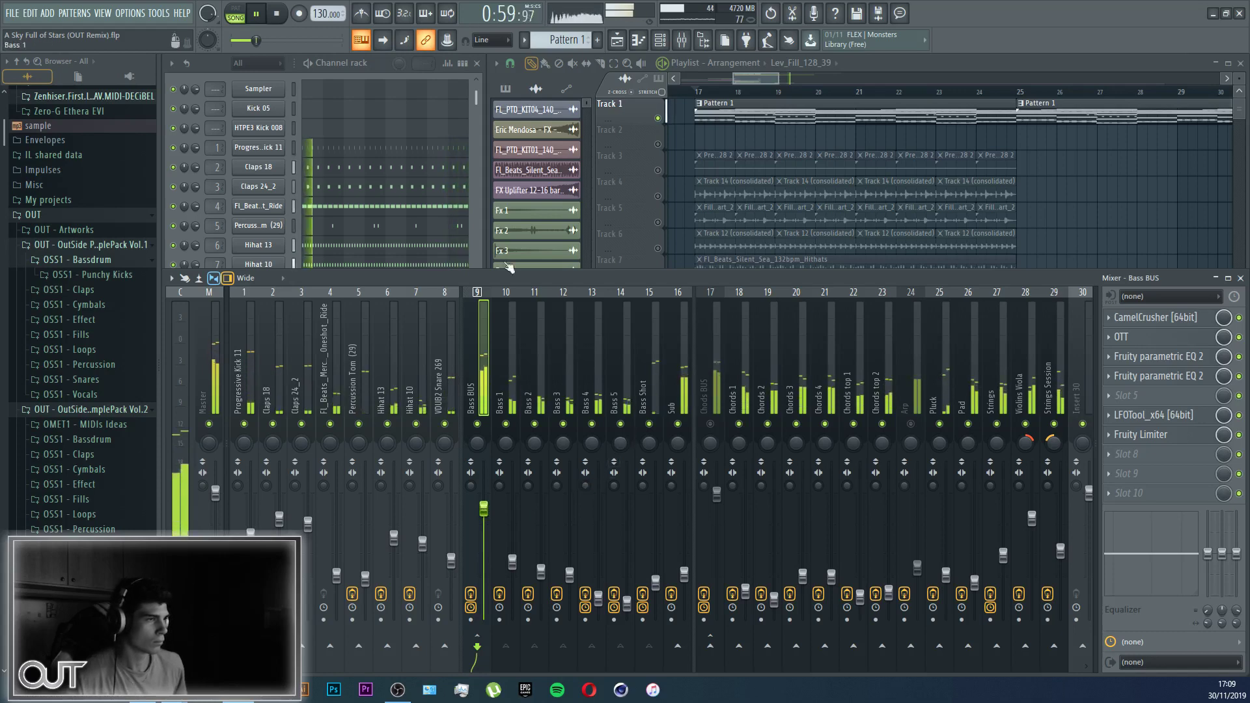
pyautogui.press('F6')
pyautogui.click(505, 390)
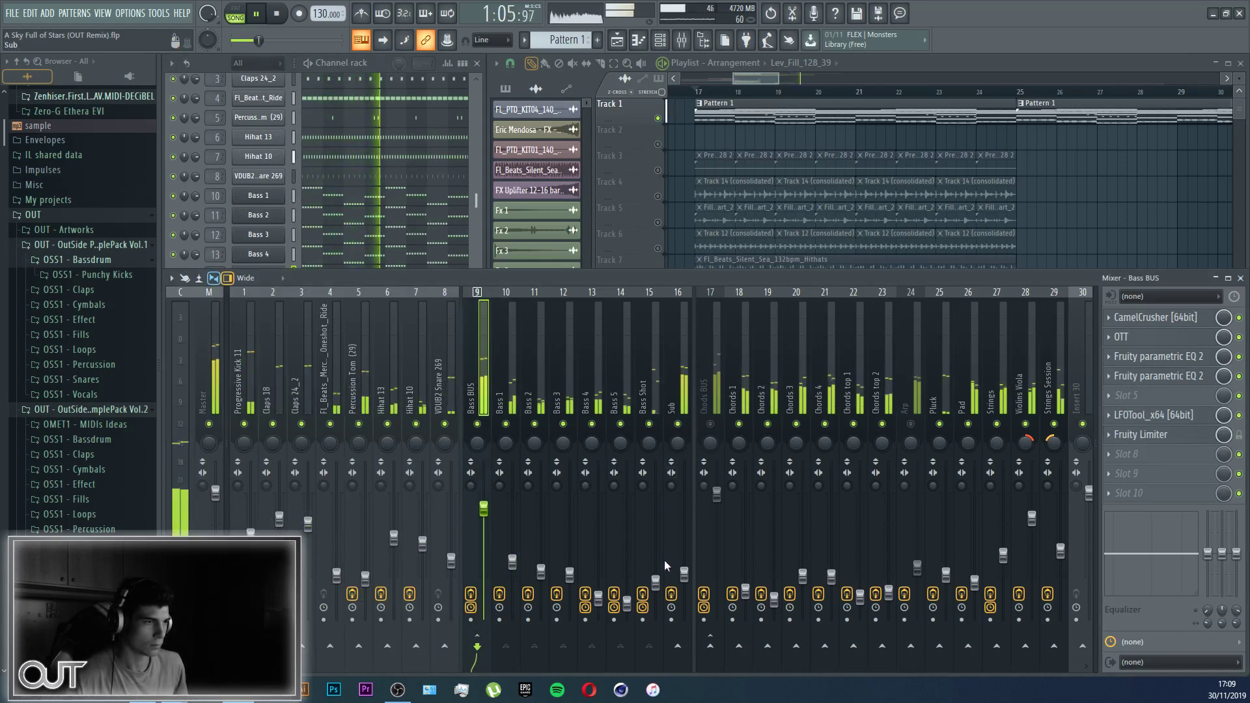
pyautogui.click(656, 582)
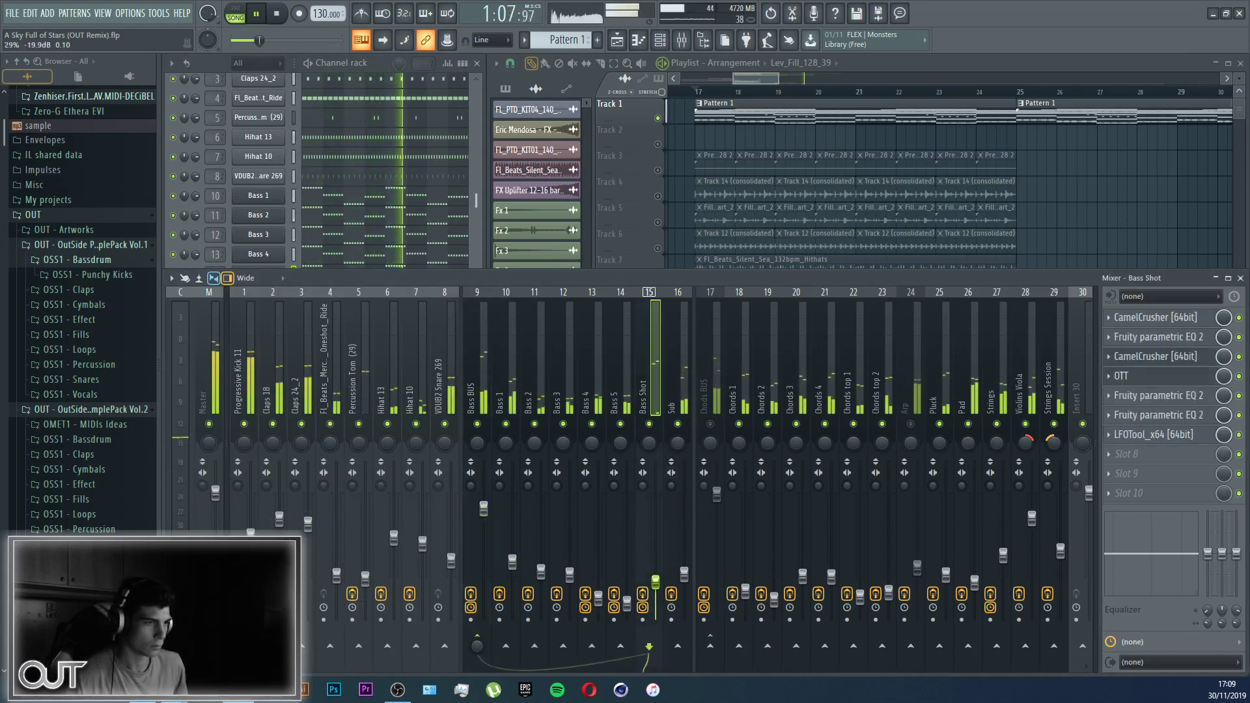
# Step: Unmute the Chords BUS and mute the Strings, Violins Viola and Strings Session tracks
pyautogui.click(710, 425)
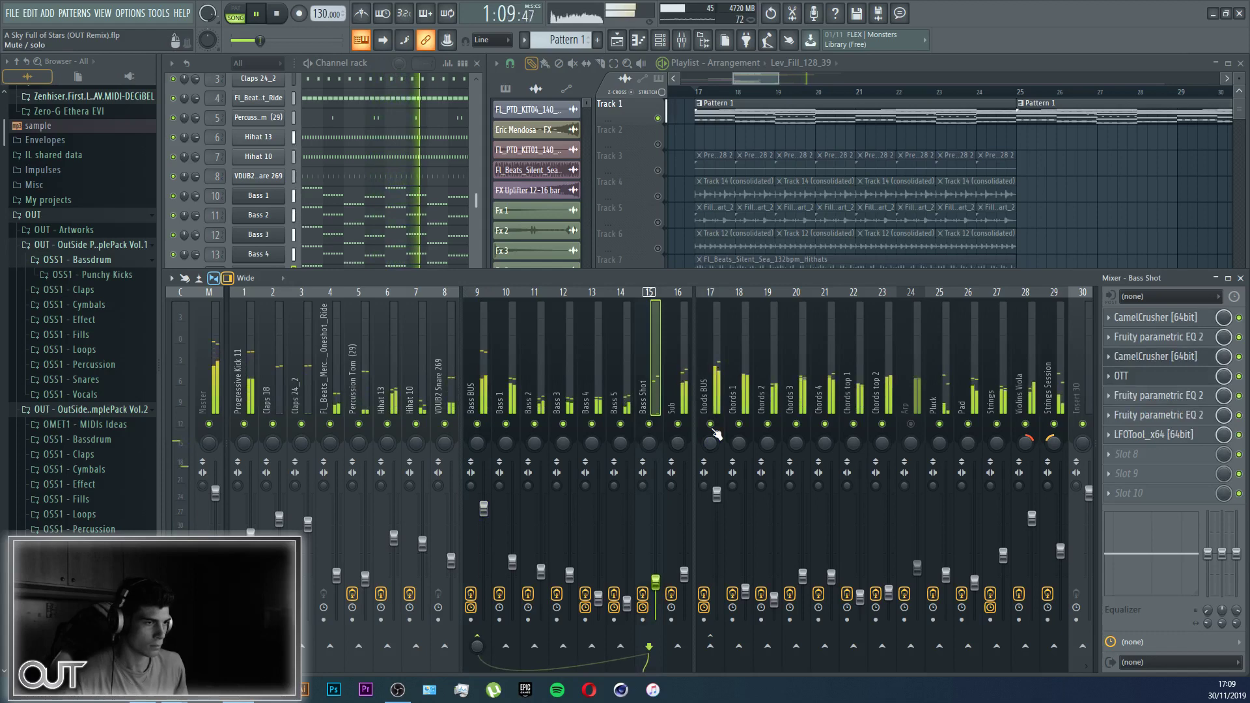
pyautogui.click(716, 495)
pyautogui.scroll(-6, 837, 352)
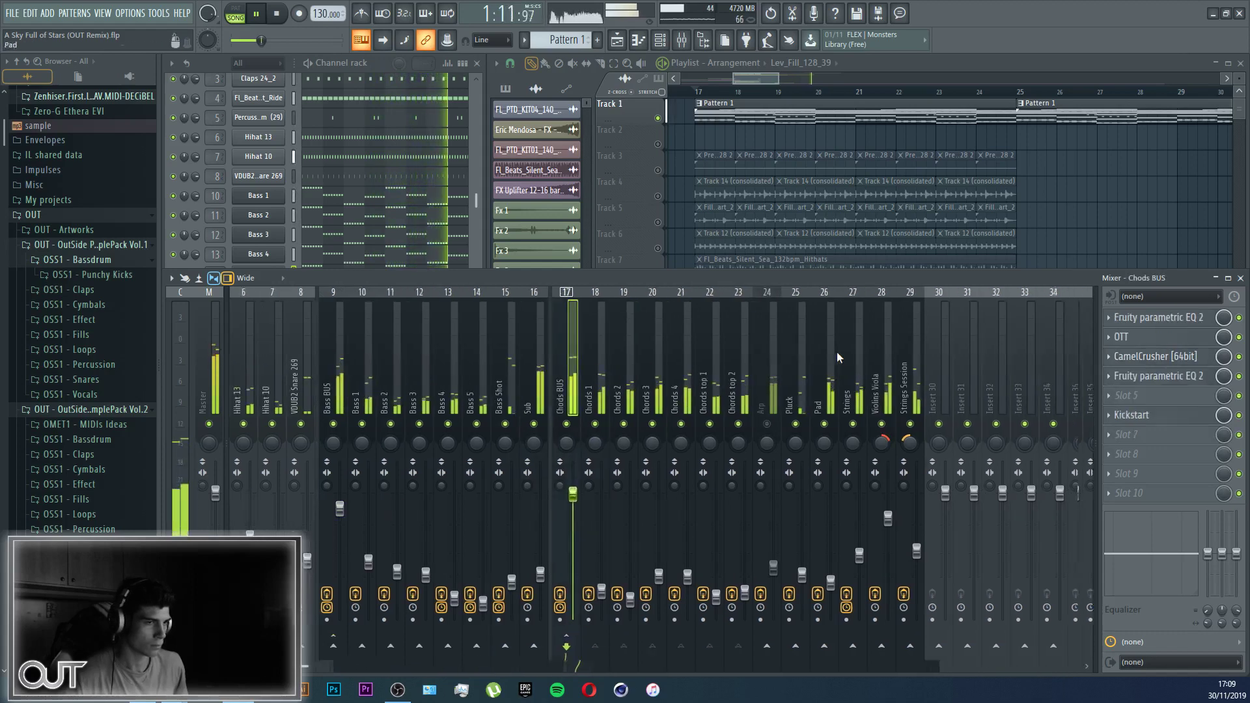
pyautogui.click(798, 430)
pyautogui.click(825, 425)
pyautogui.click(854, 424)
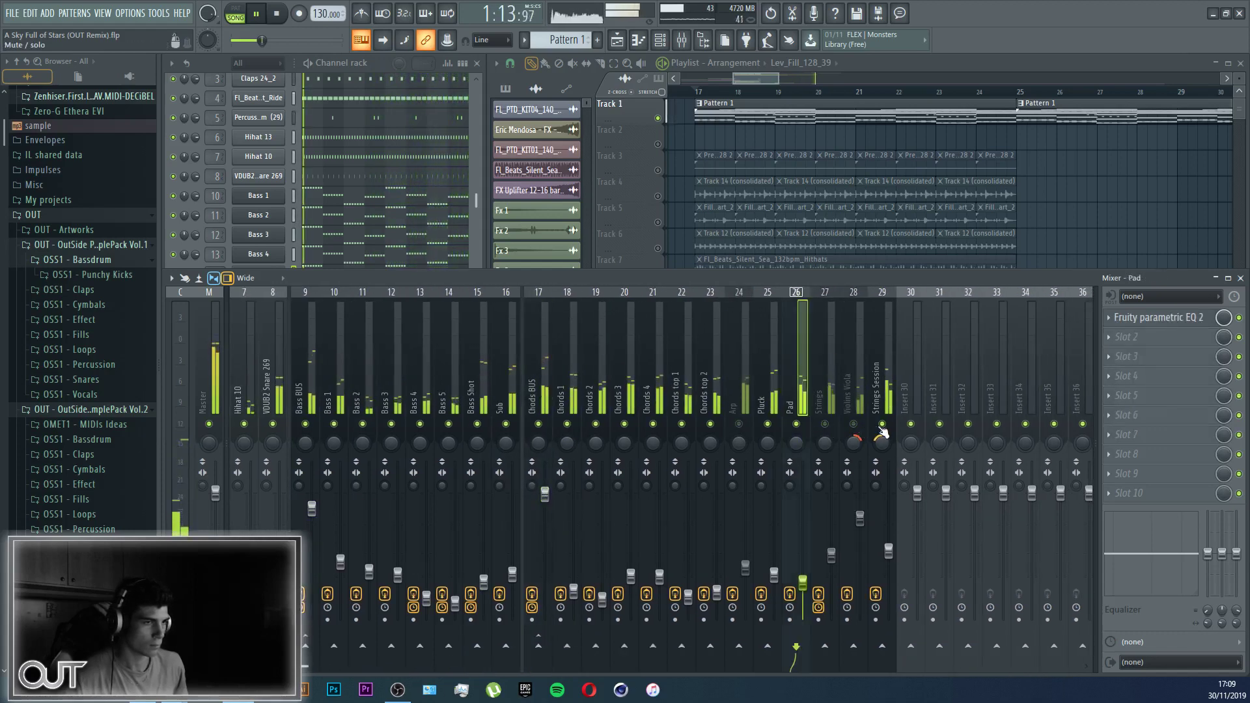
pyautogui.click(883, 424)
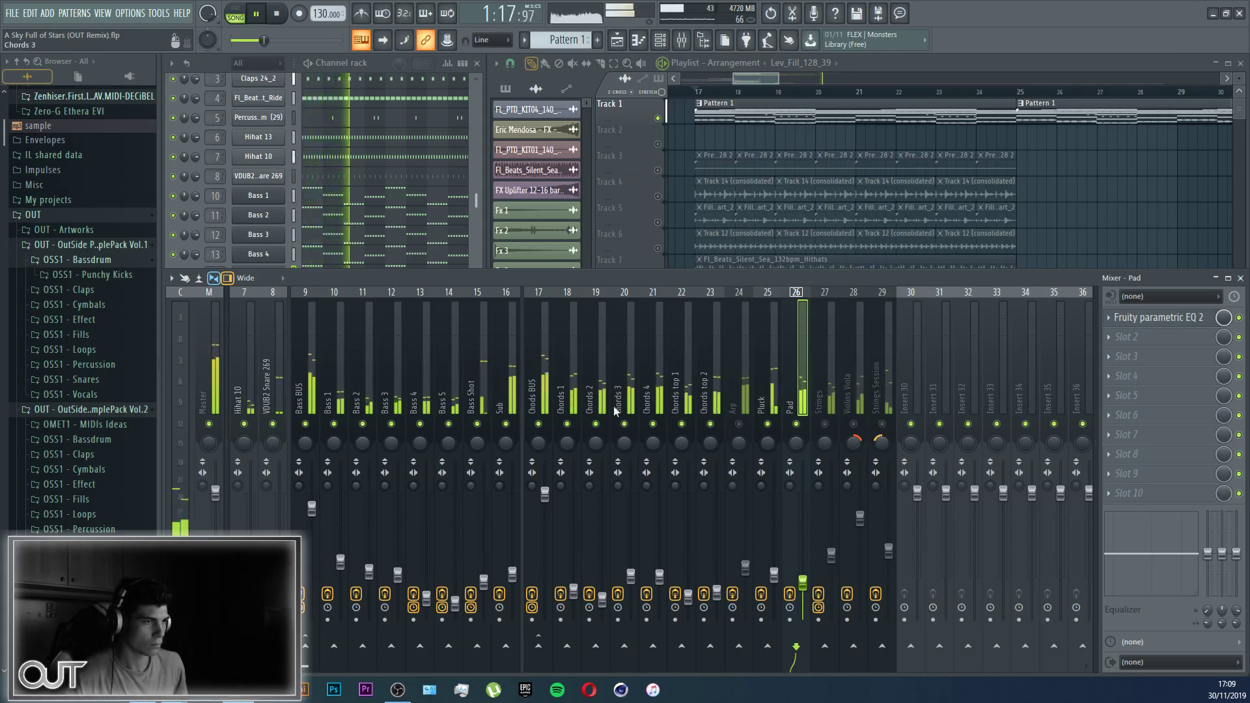
# Step: Close the mixer, stop playback and open Chords 1's notes in the piano roll to view the full chord voicings
pyautogui.press('F9')
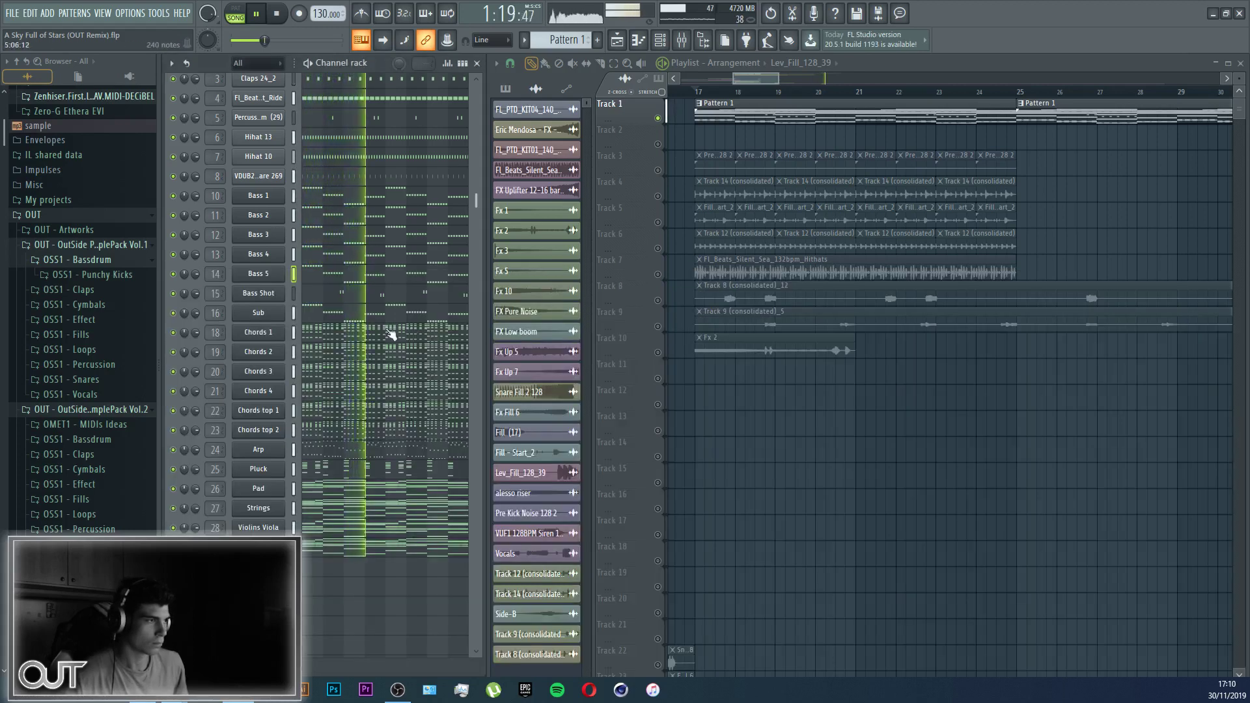
pyautogui.press('space')
pyautogui.click(308, 337)
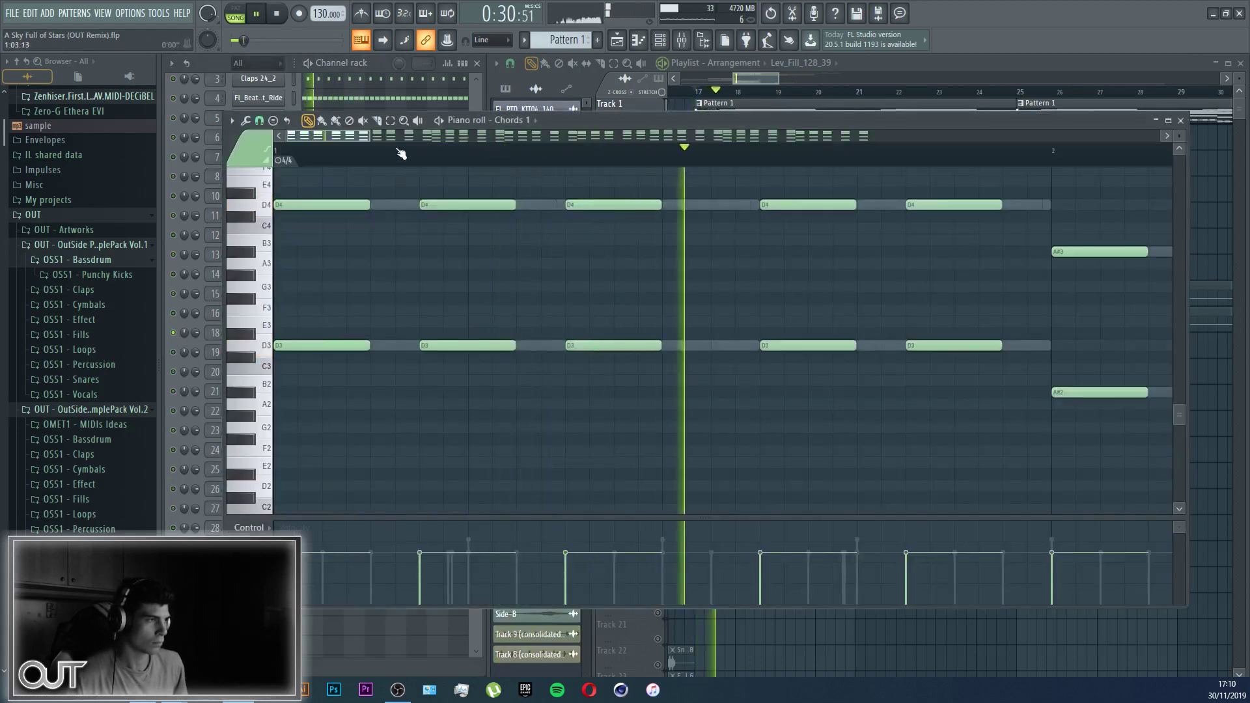
pyautogui.scroll(-3, 382, 164)
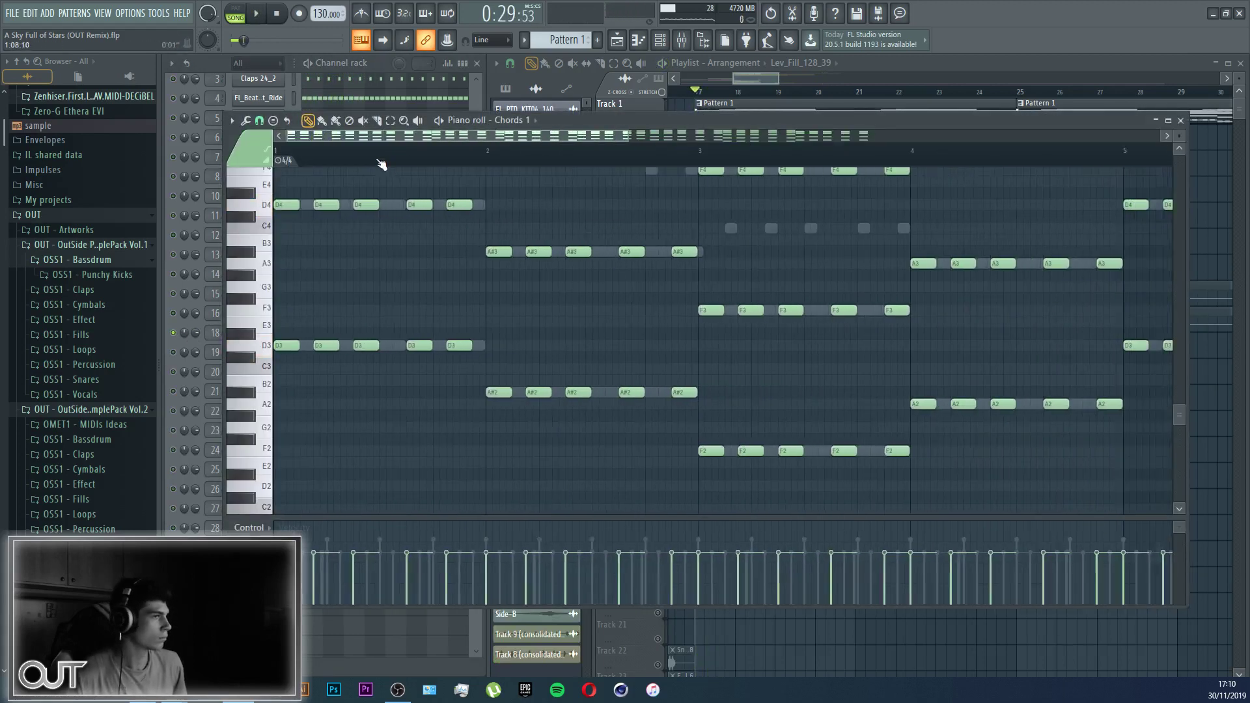
pyautogui.scroll(4, 354, 252)
pyautogui.moveTo(1181, 137); pyautogui.dragTo(1165, 147)
pyautogui.keyDown('ctrl'); pyautogui.scroll(2, 351, 164); pyautogui.keyUp('ctrl')
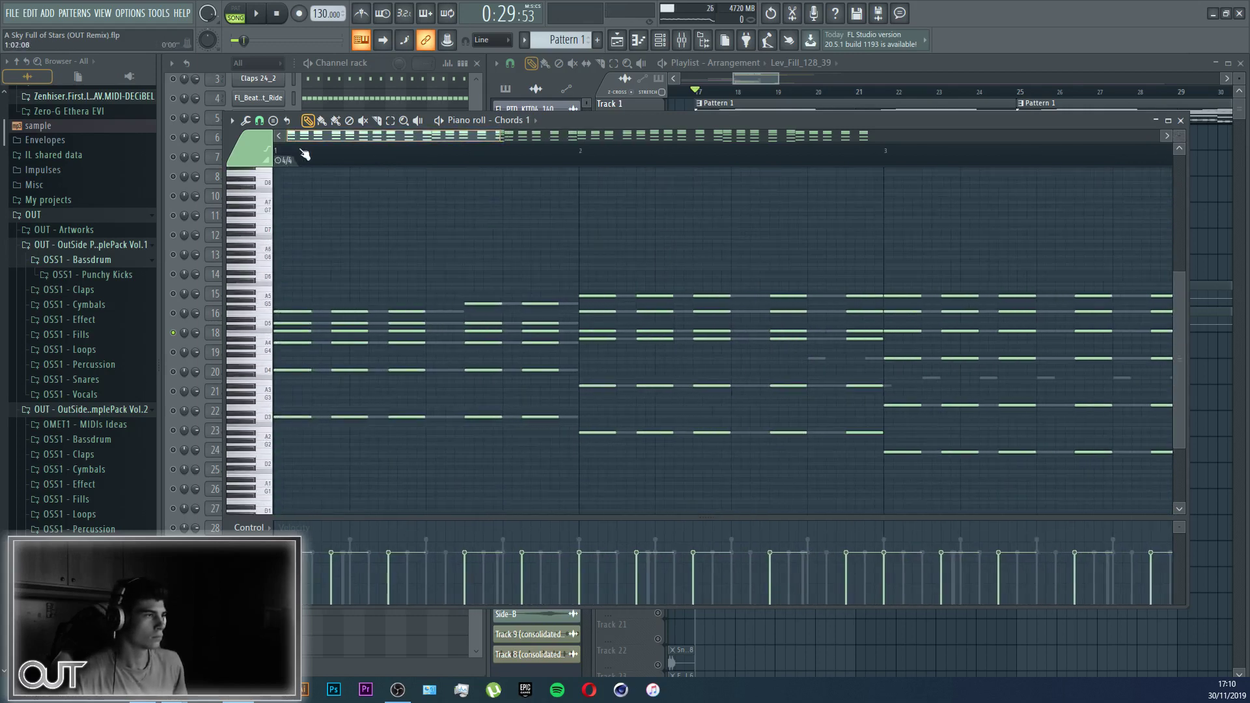